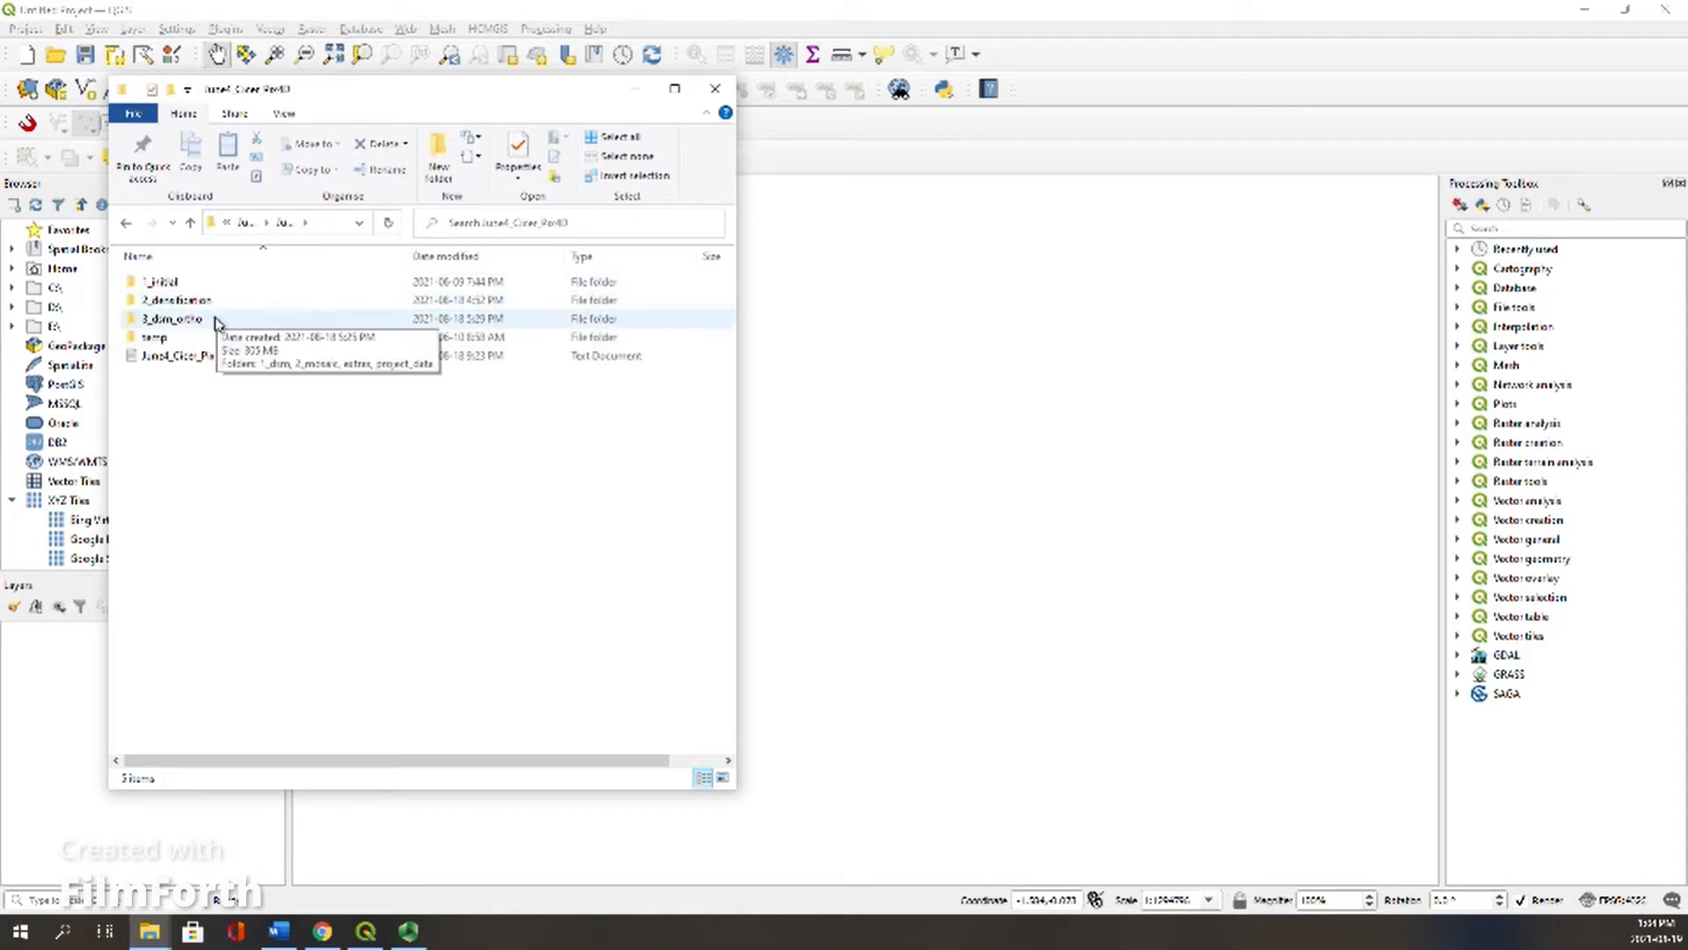
Step: Add the blue, green, nir, red edge and red transparent mosaic TIFs from the 3_dsm_ortho 2_mosaic folder to the QGIS project as layers
double_click(215, 320)
double_click(224, 300)
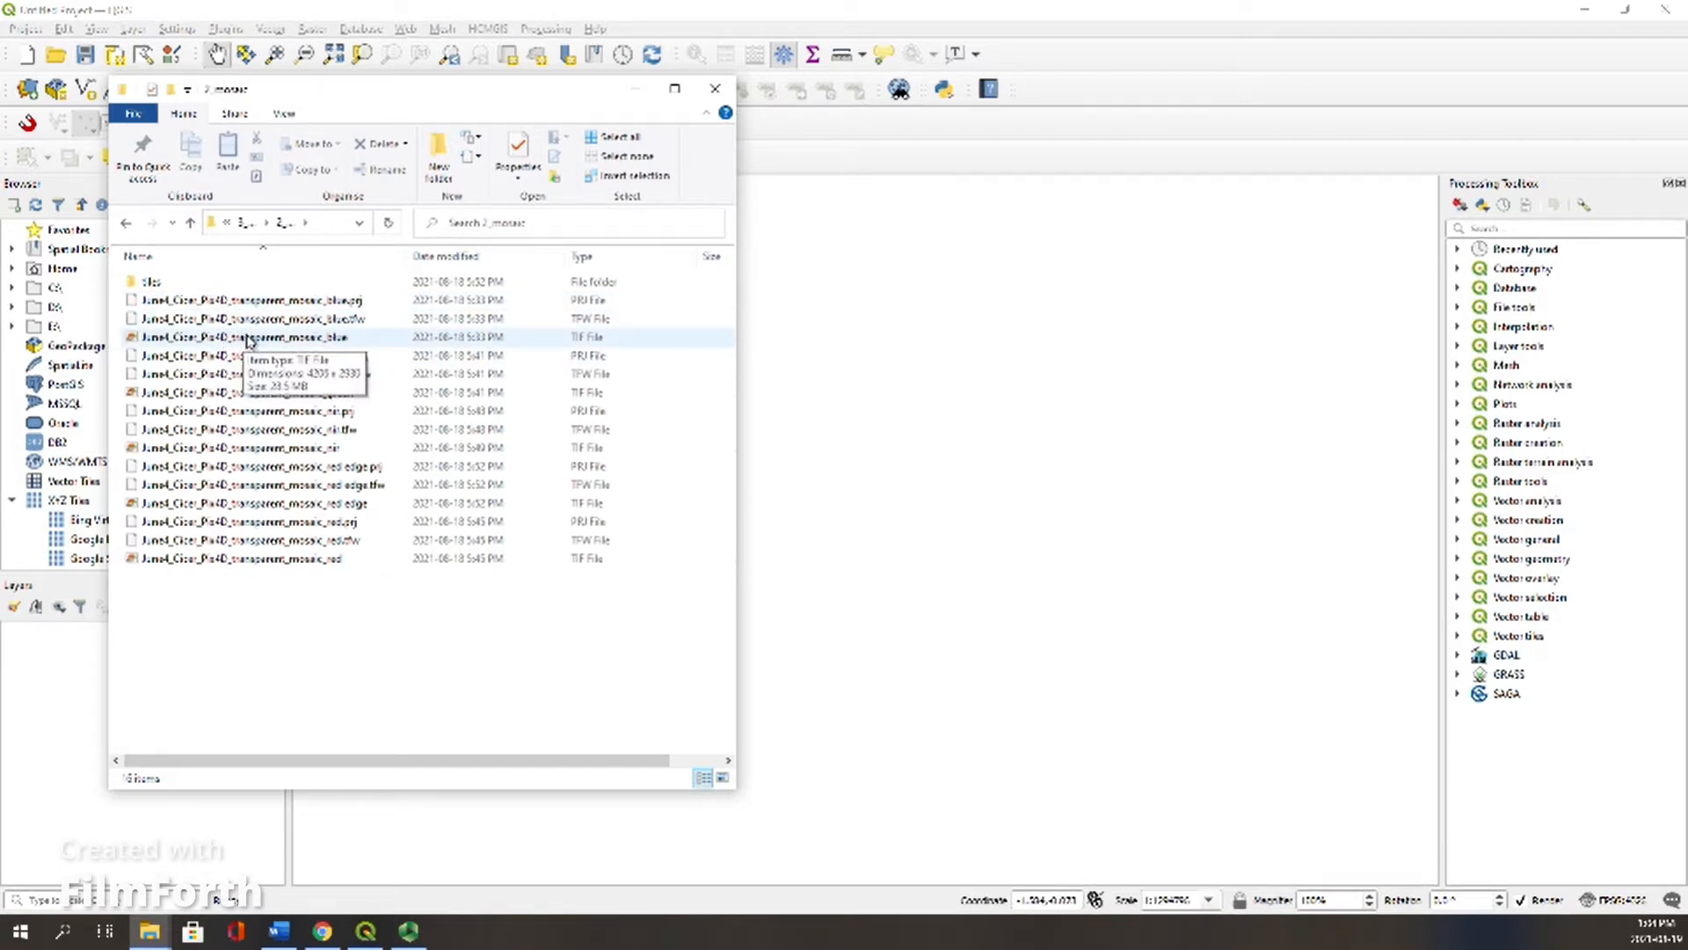
left_click_drag(242, 341, 86, 735)
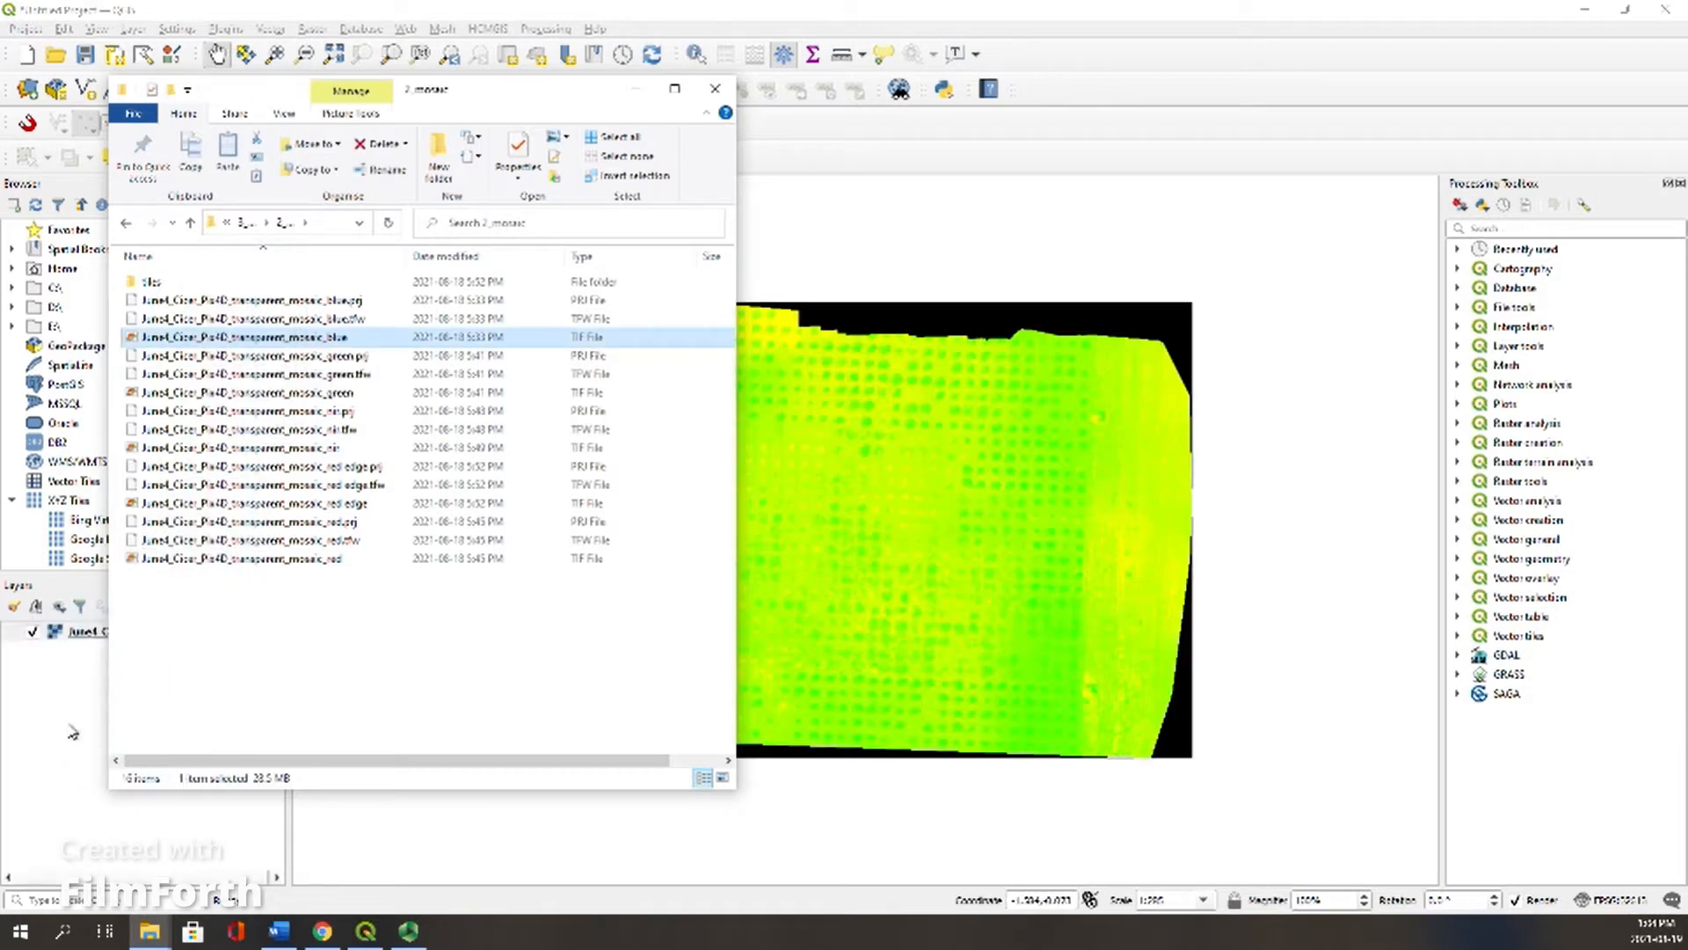
left_click_drag(268, 397, 54, 686)
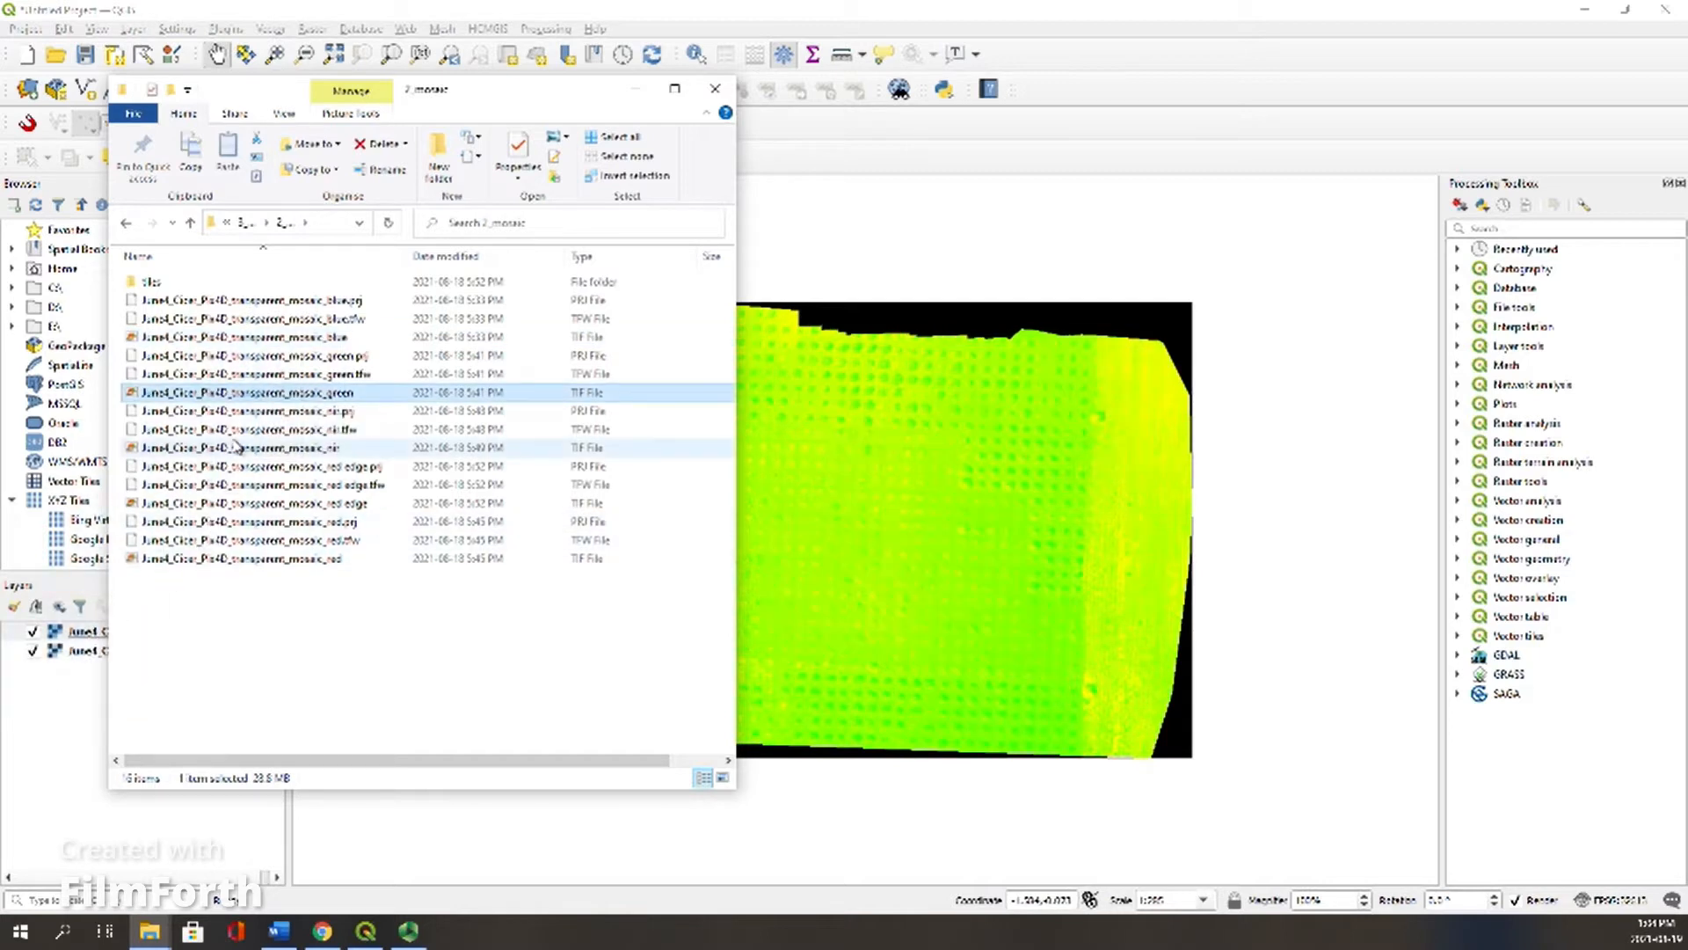
left_click_drag(242, 450, 84, 681)
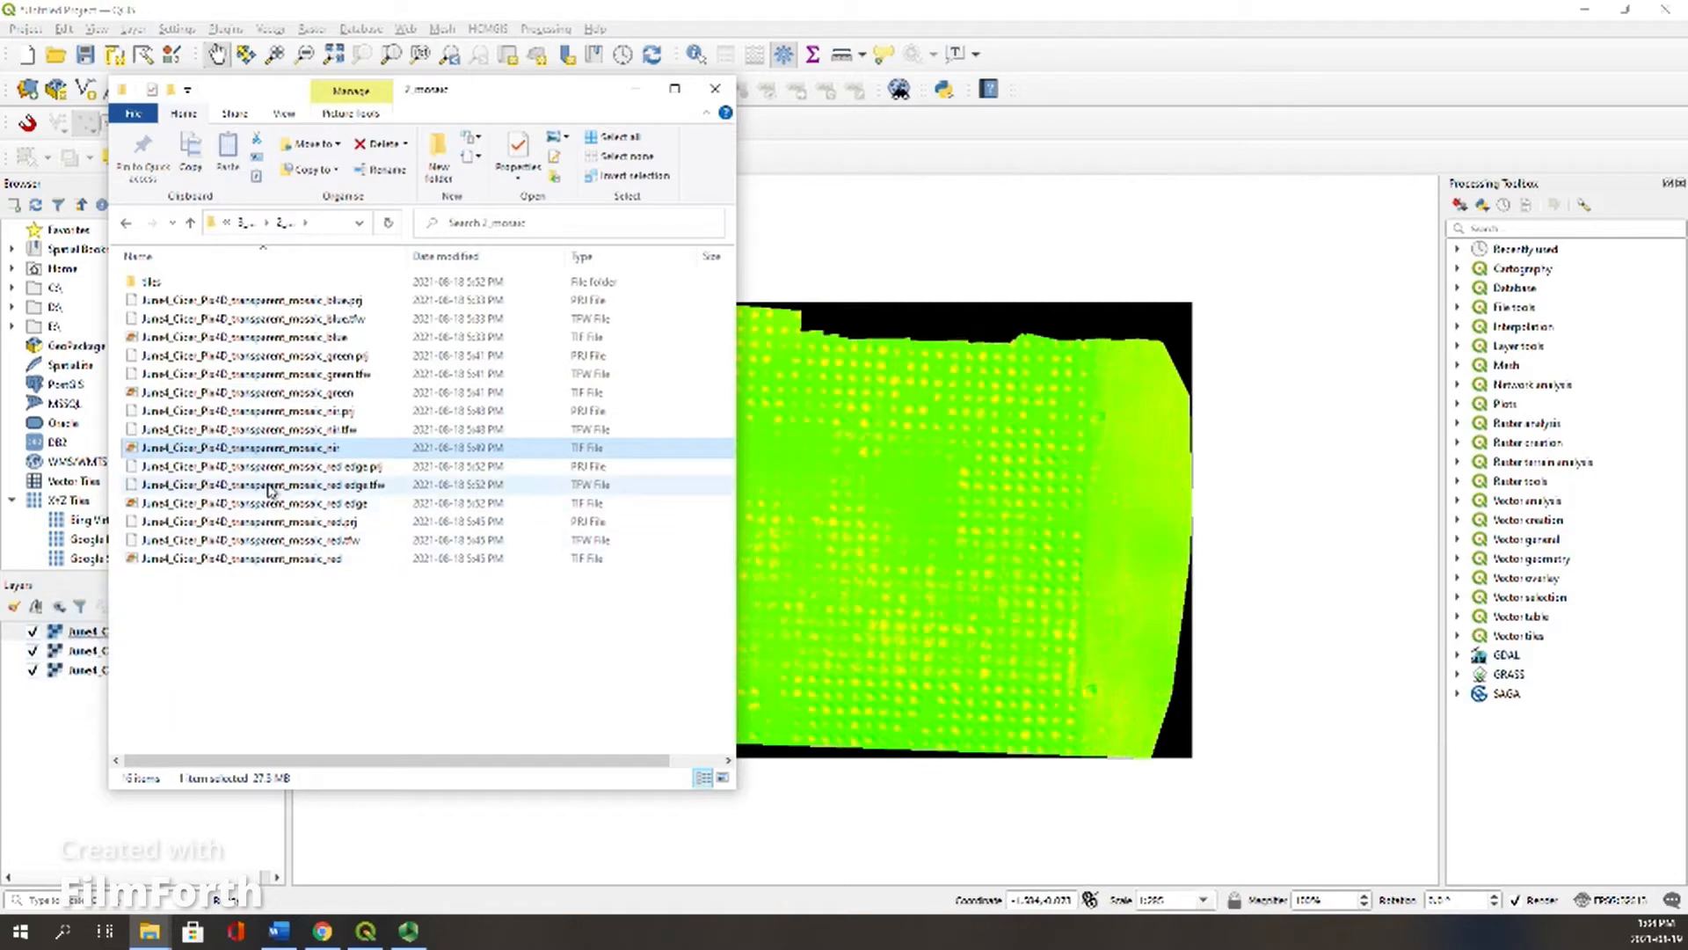
left_click_drag(264, 503, 71, 731)
left_click_drag(335, 557, 48, 737)
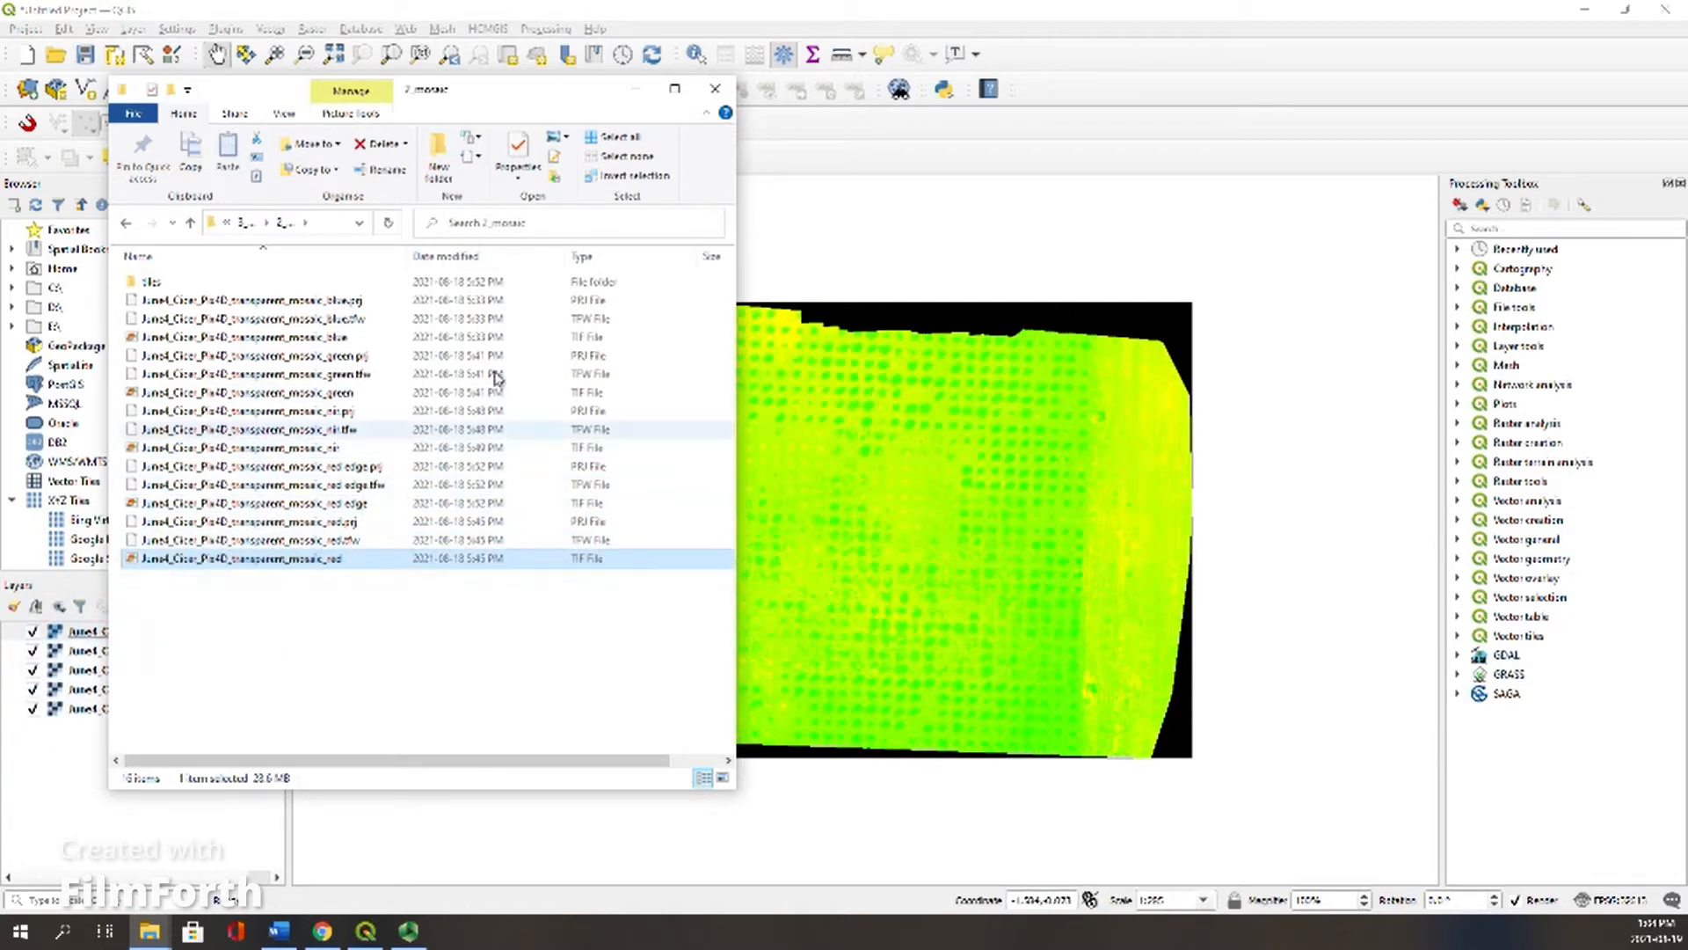
Step: Reorder the mosaic layers from top to bottom as blue, green, red, red edge and nir
left_click(635, 89)
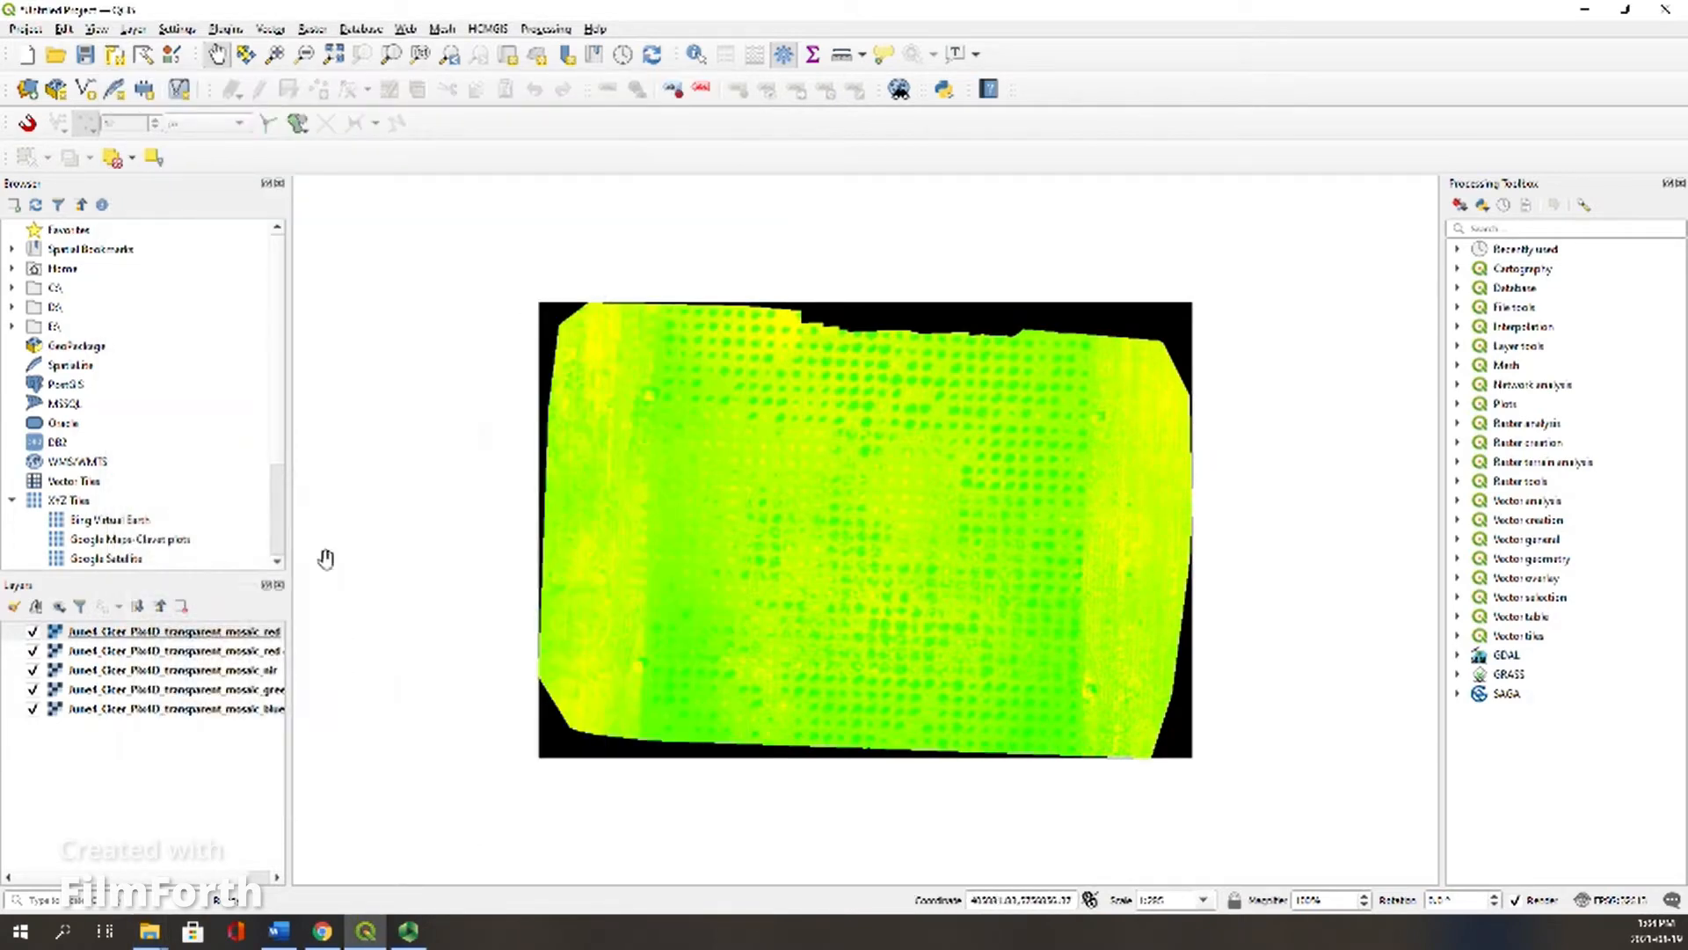
mouse_move(232, 706)
left_mouse_down()
mouse_move(233, 684)
mouse_move(237, 753)
mouse_move(237, 723)
left_mouse_up()
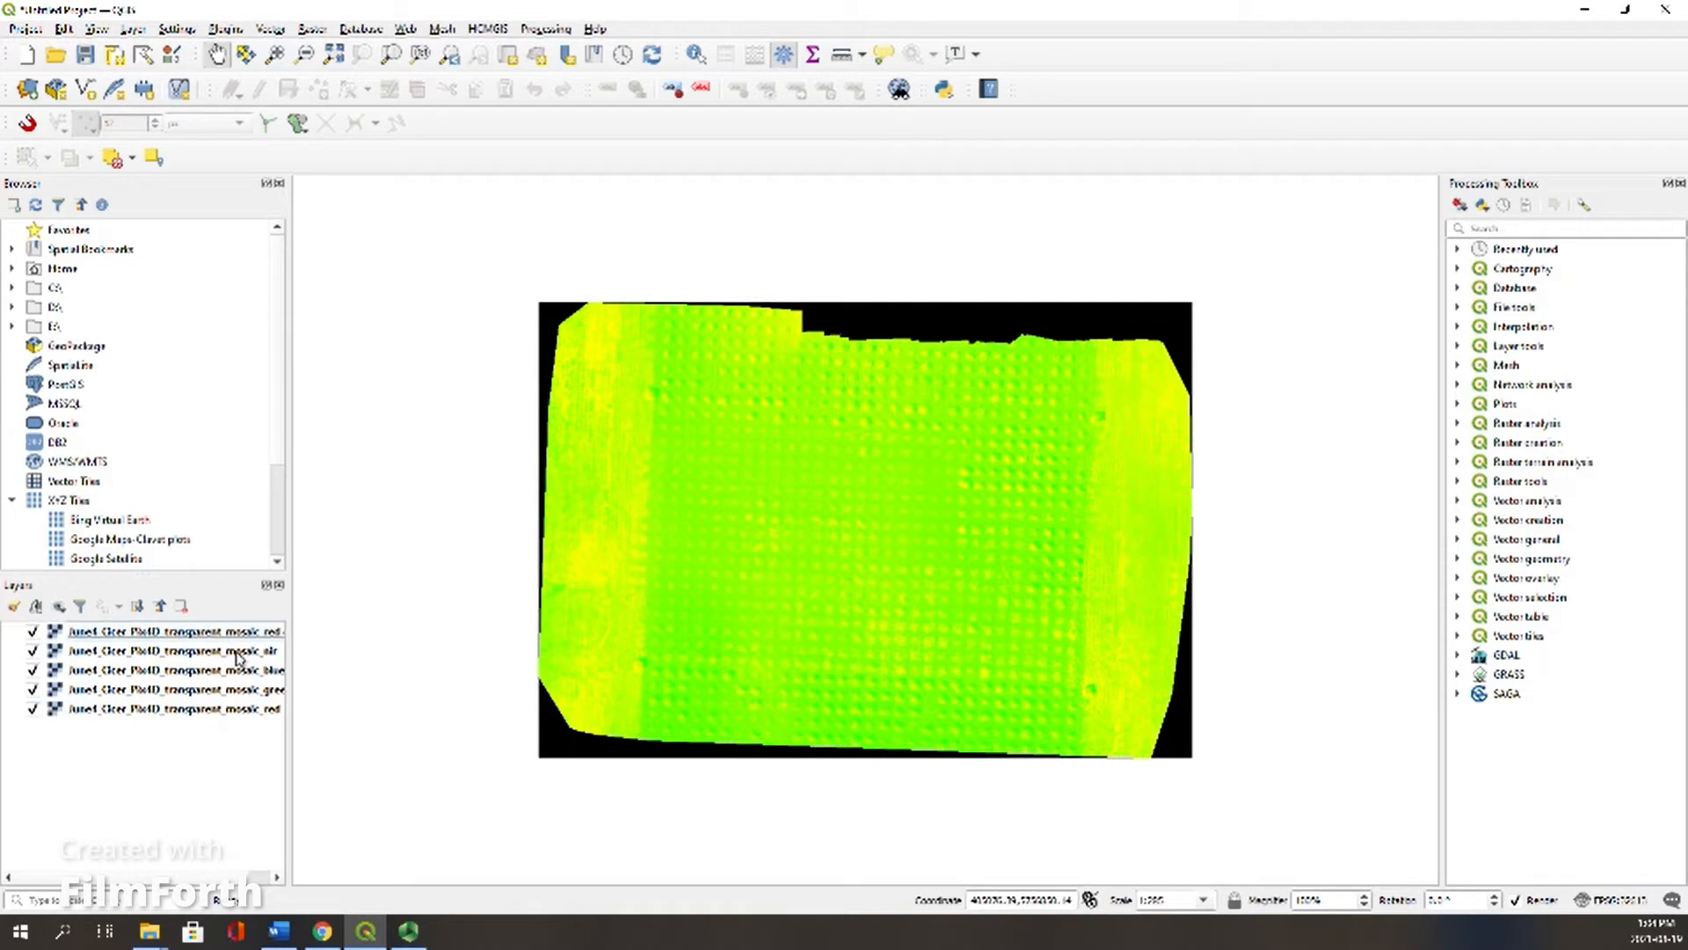
left_click_drag(245, 631, 227, 733)
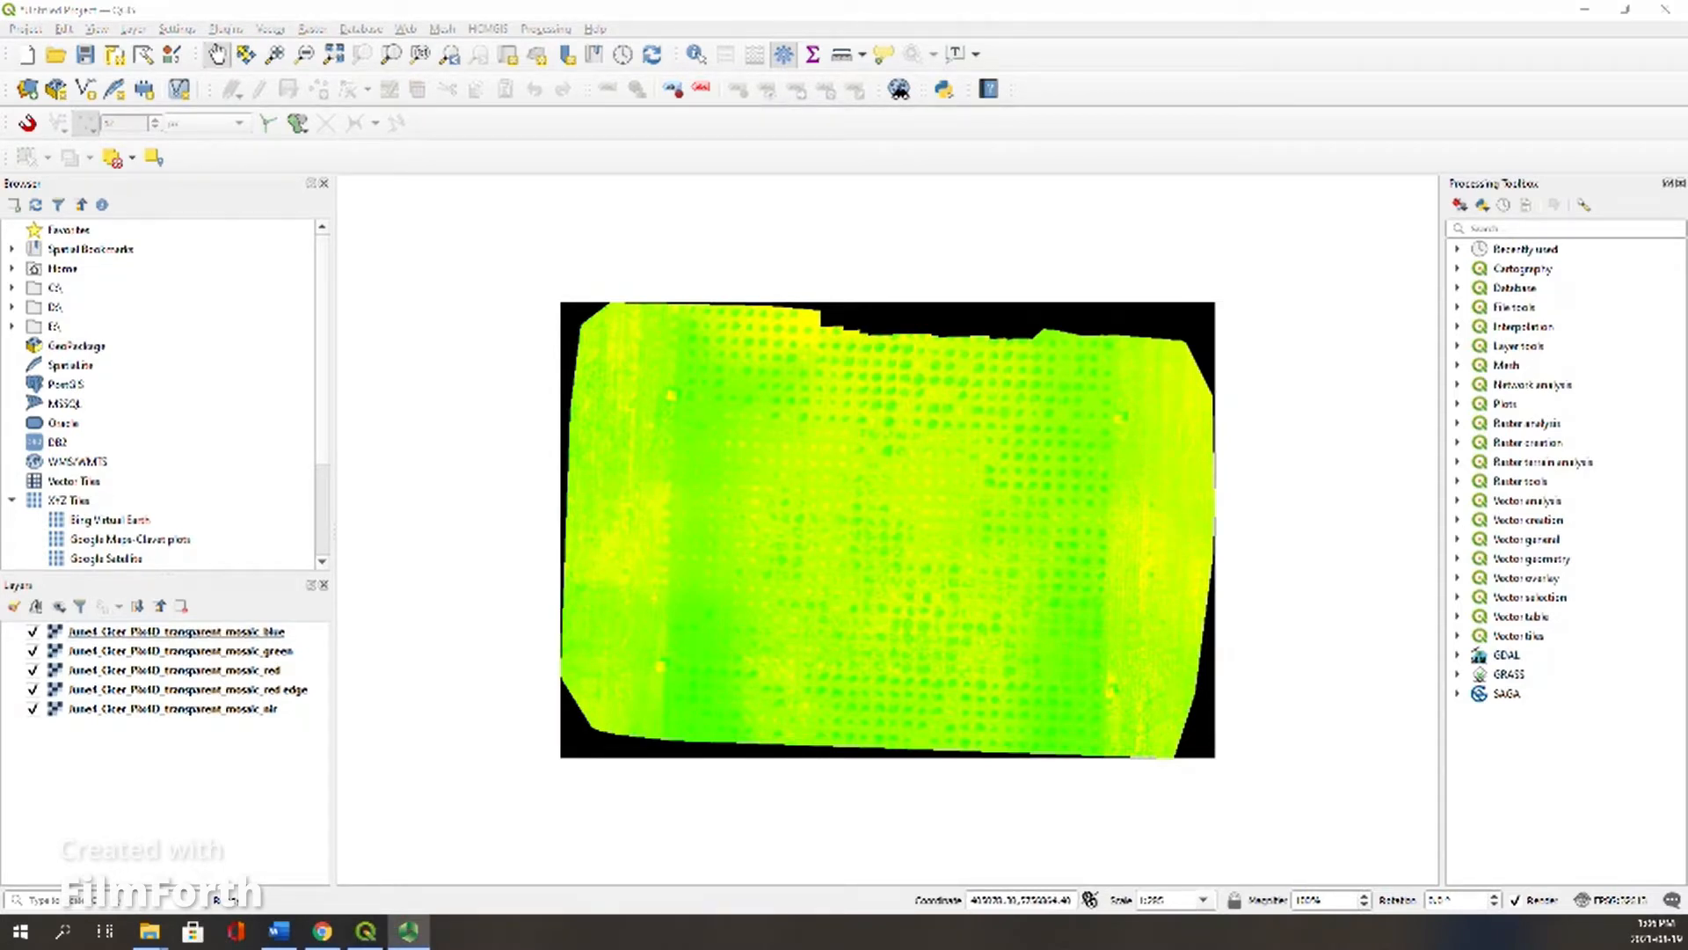
Step: Save the project as June4_CMV_Attempt2 in drive E's 2021 Field season, Cicer Milkvetch, June4_CMV_flight1, QGIS Analysis Part 2-Post GCP Tag folder
left_click(85, 56)
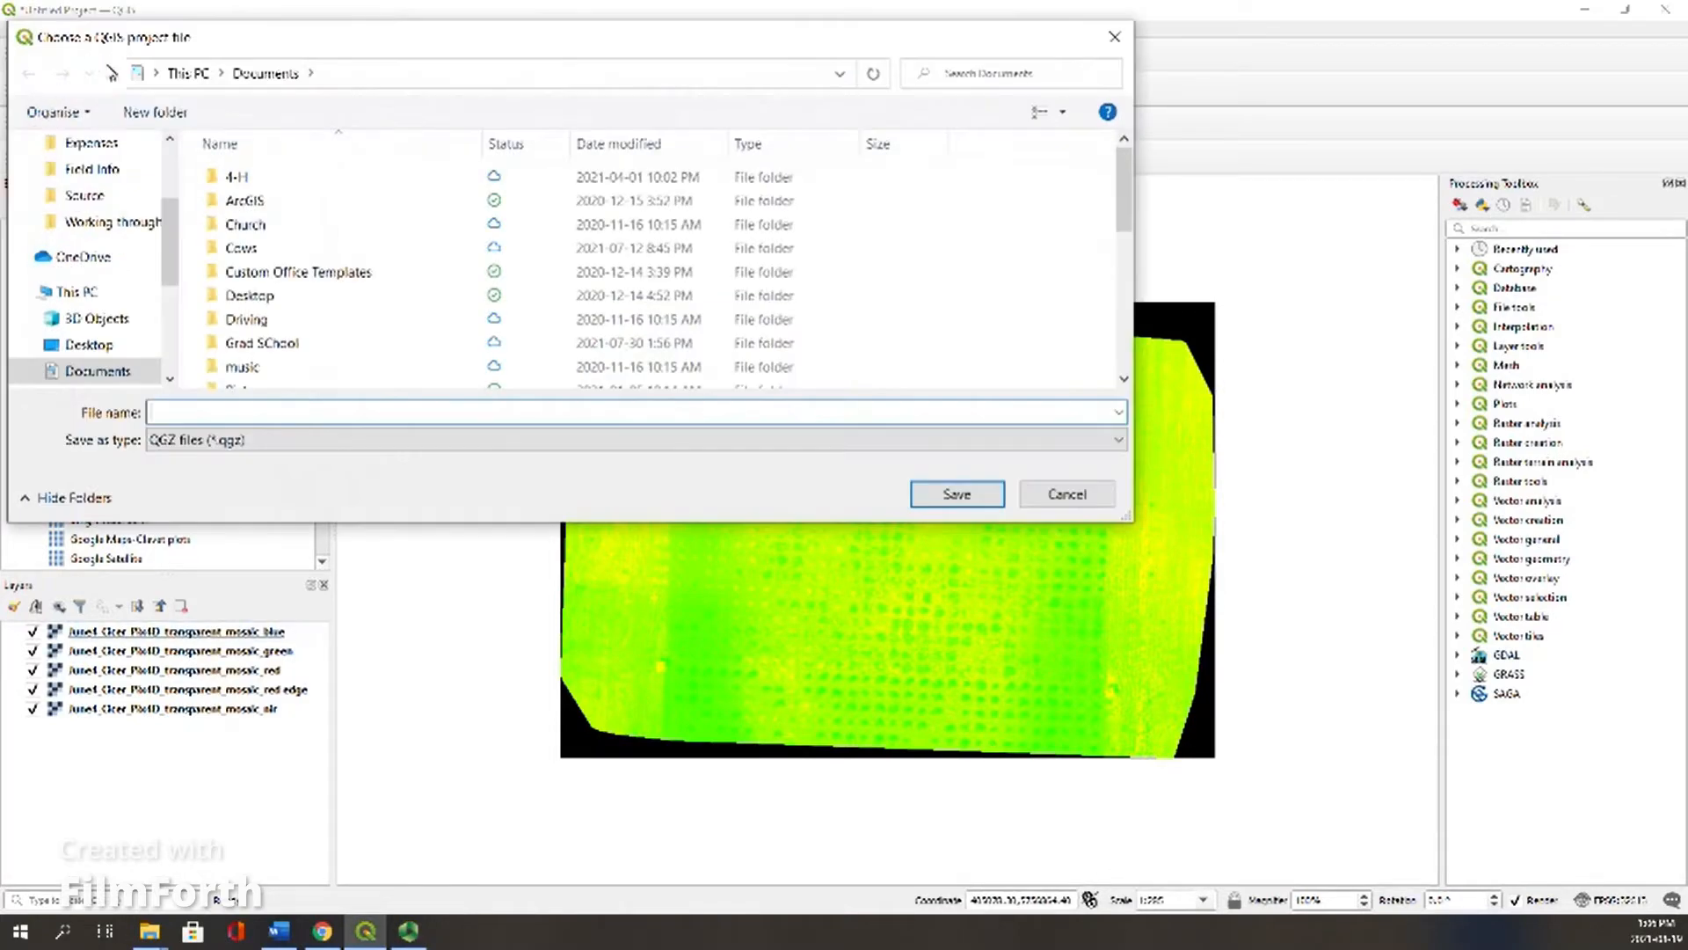
left_click_drag(277, 37, 643, 71)
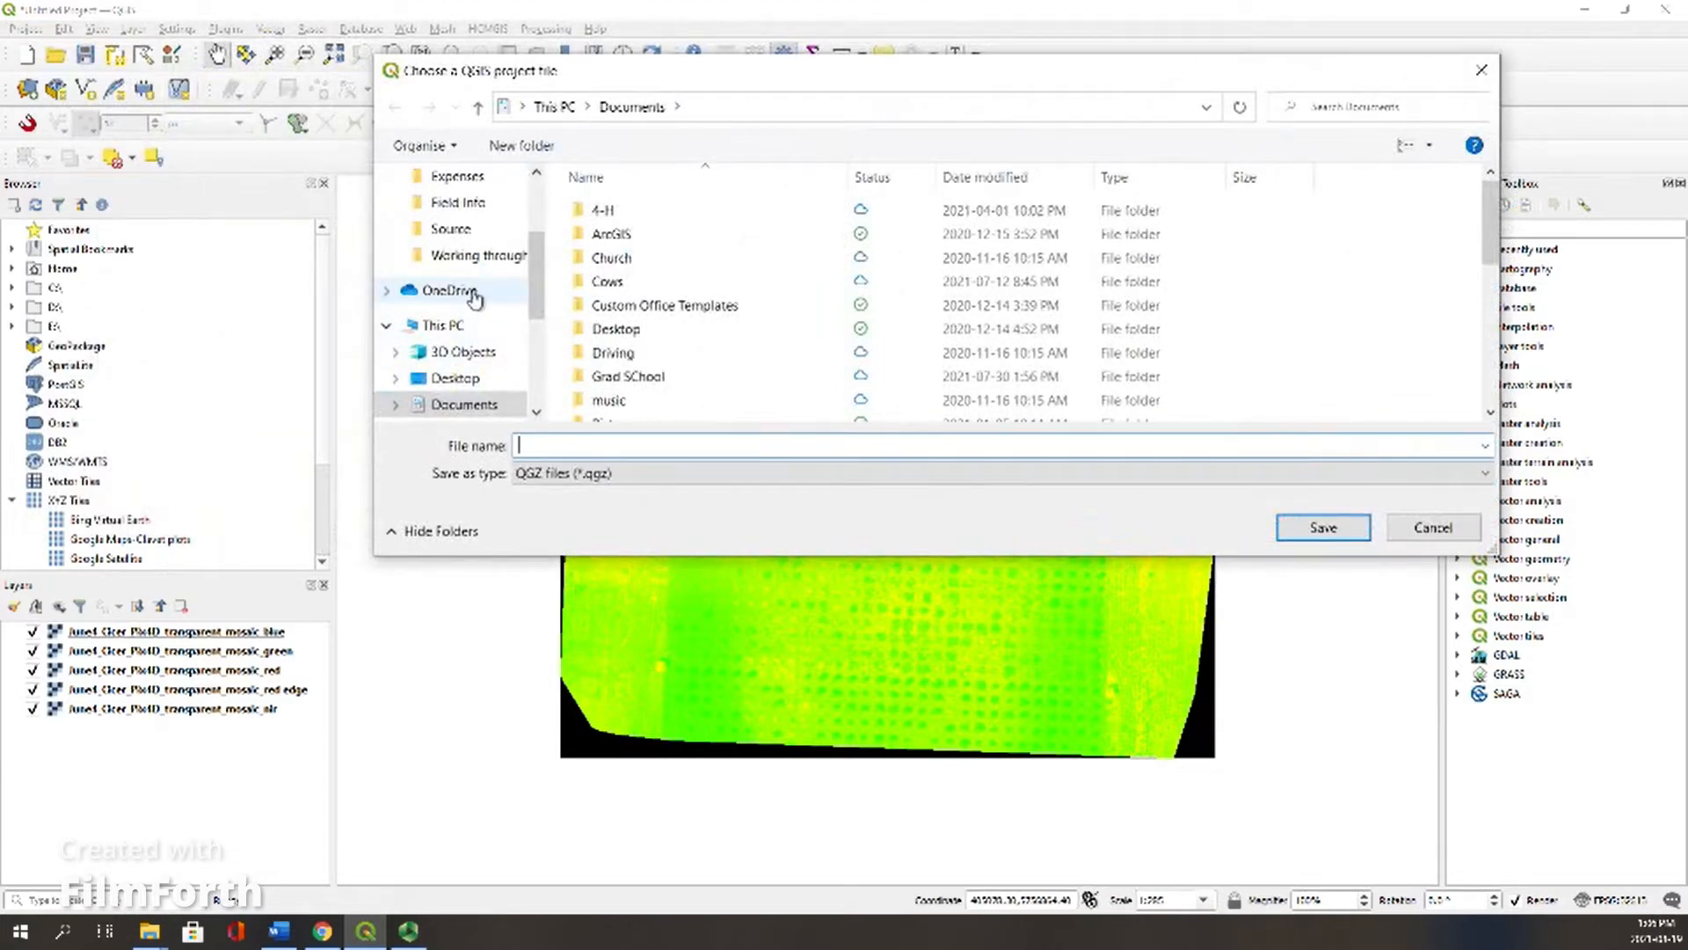
scroll(470, 343, "down", 3)
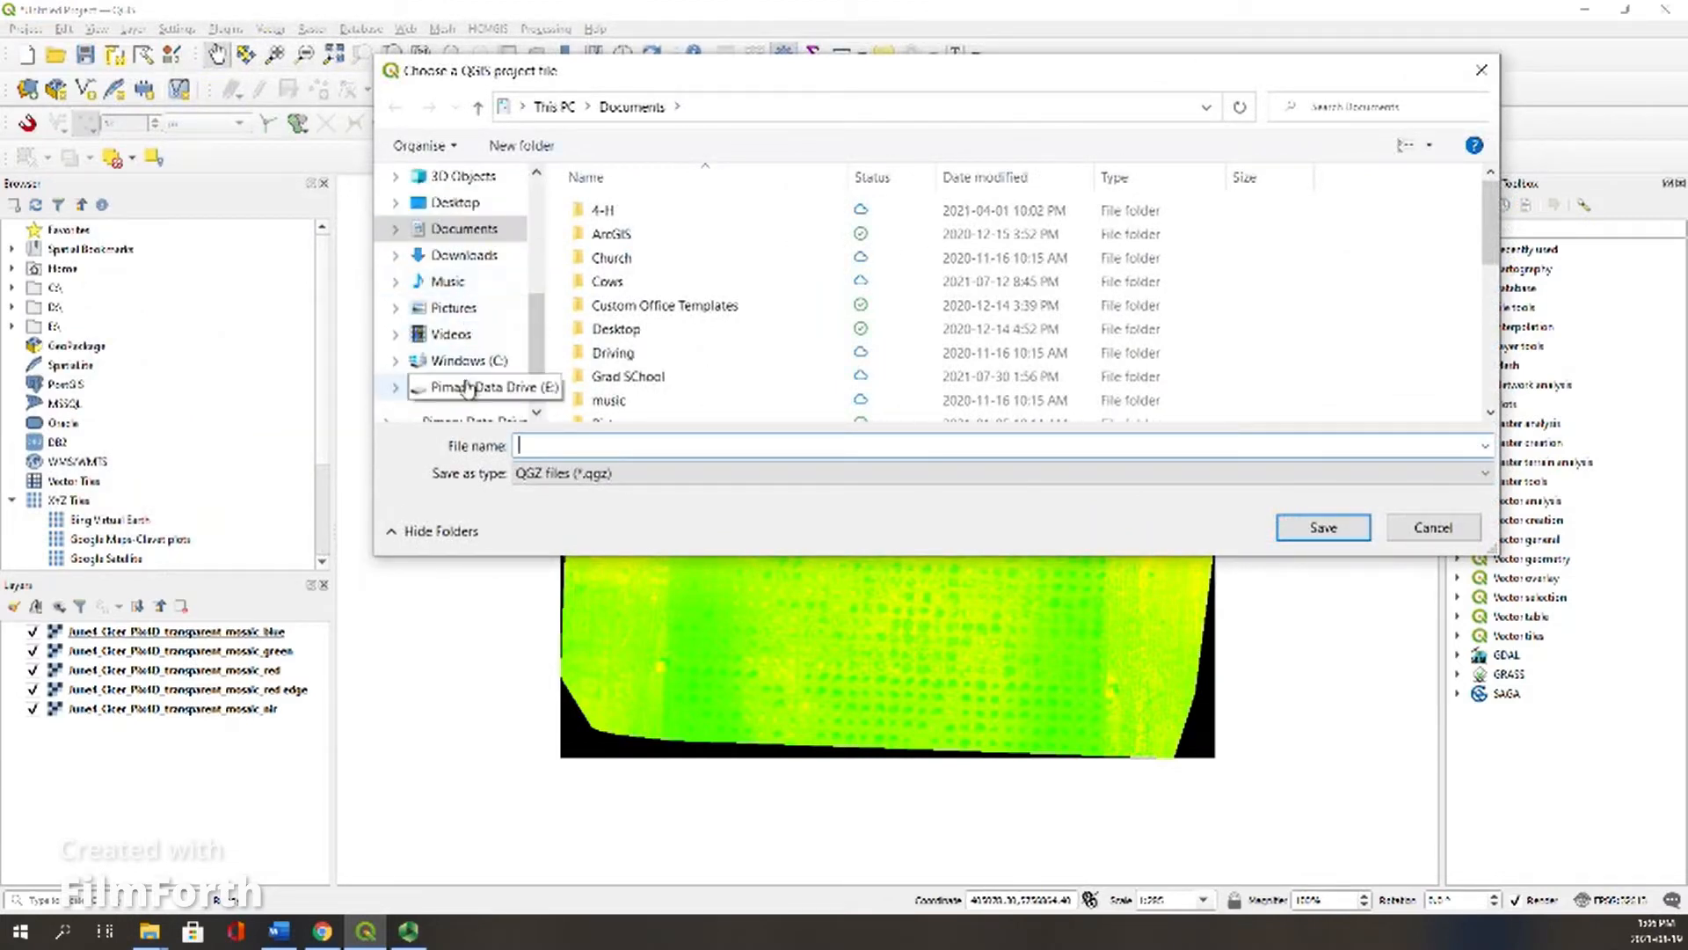
left_click(468, 387)
left_click(695, 237)
double_click(694, 237)
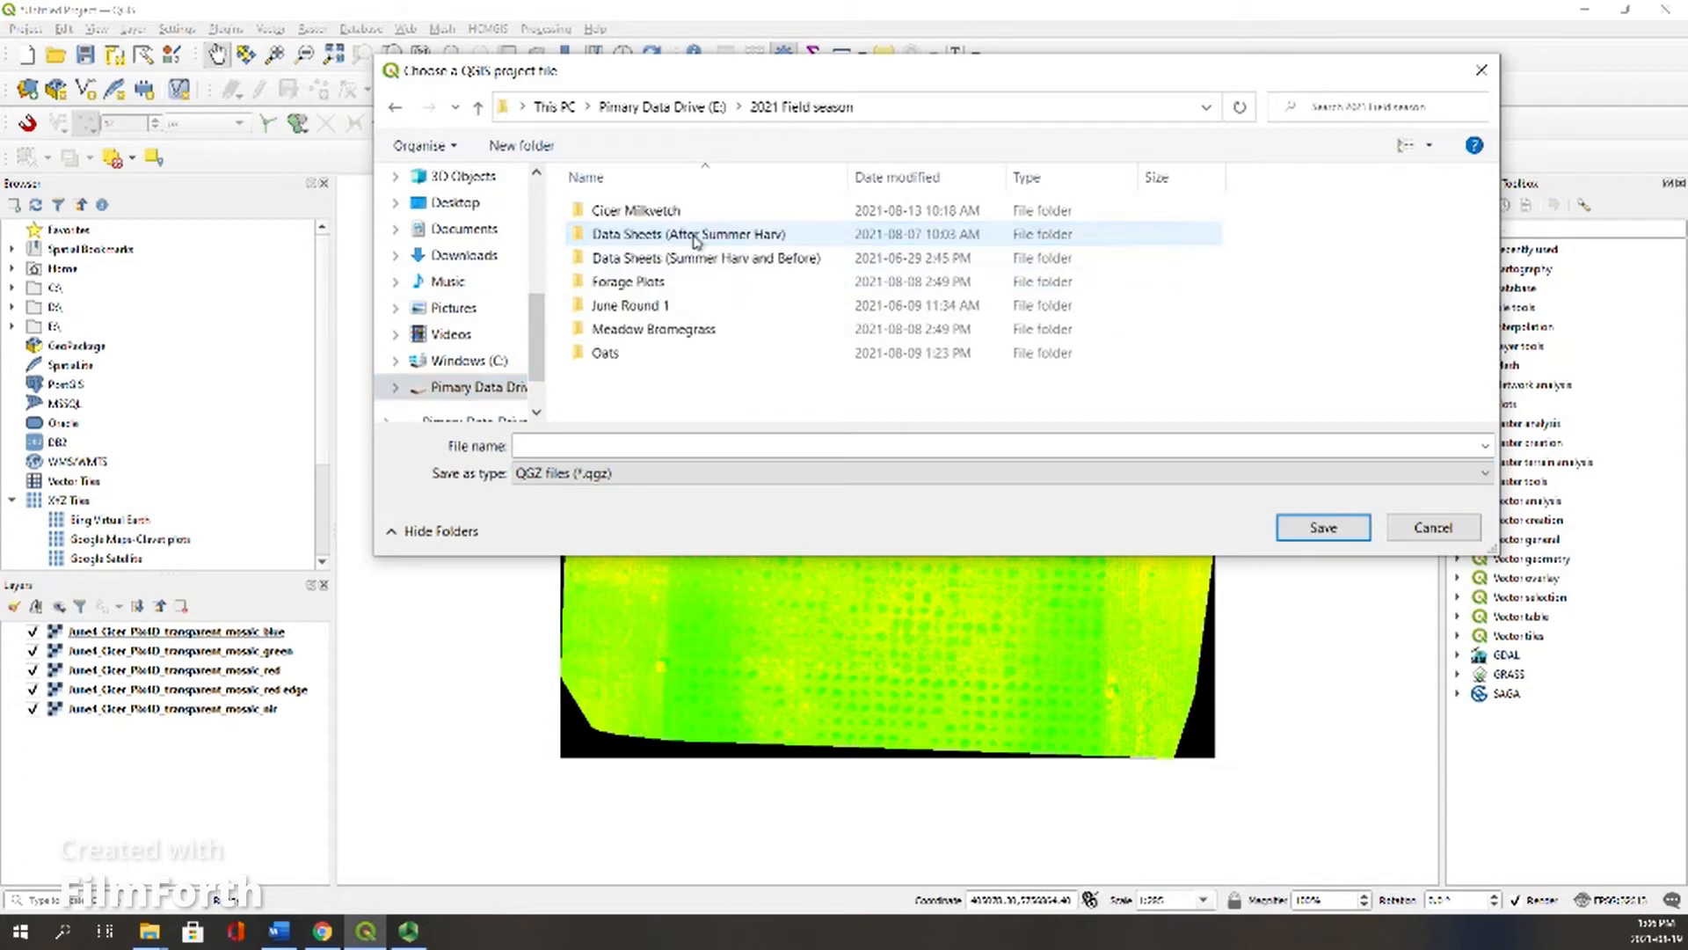
double_click(703, 213)
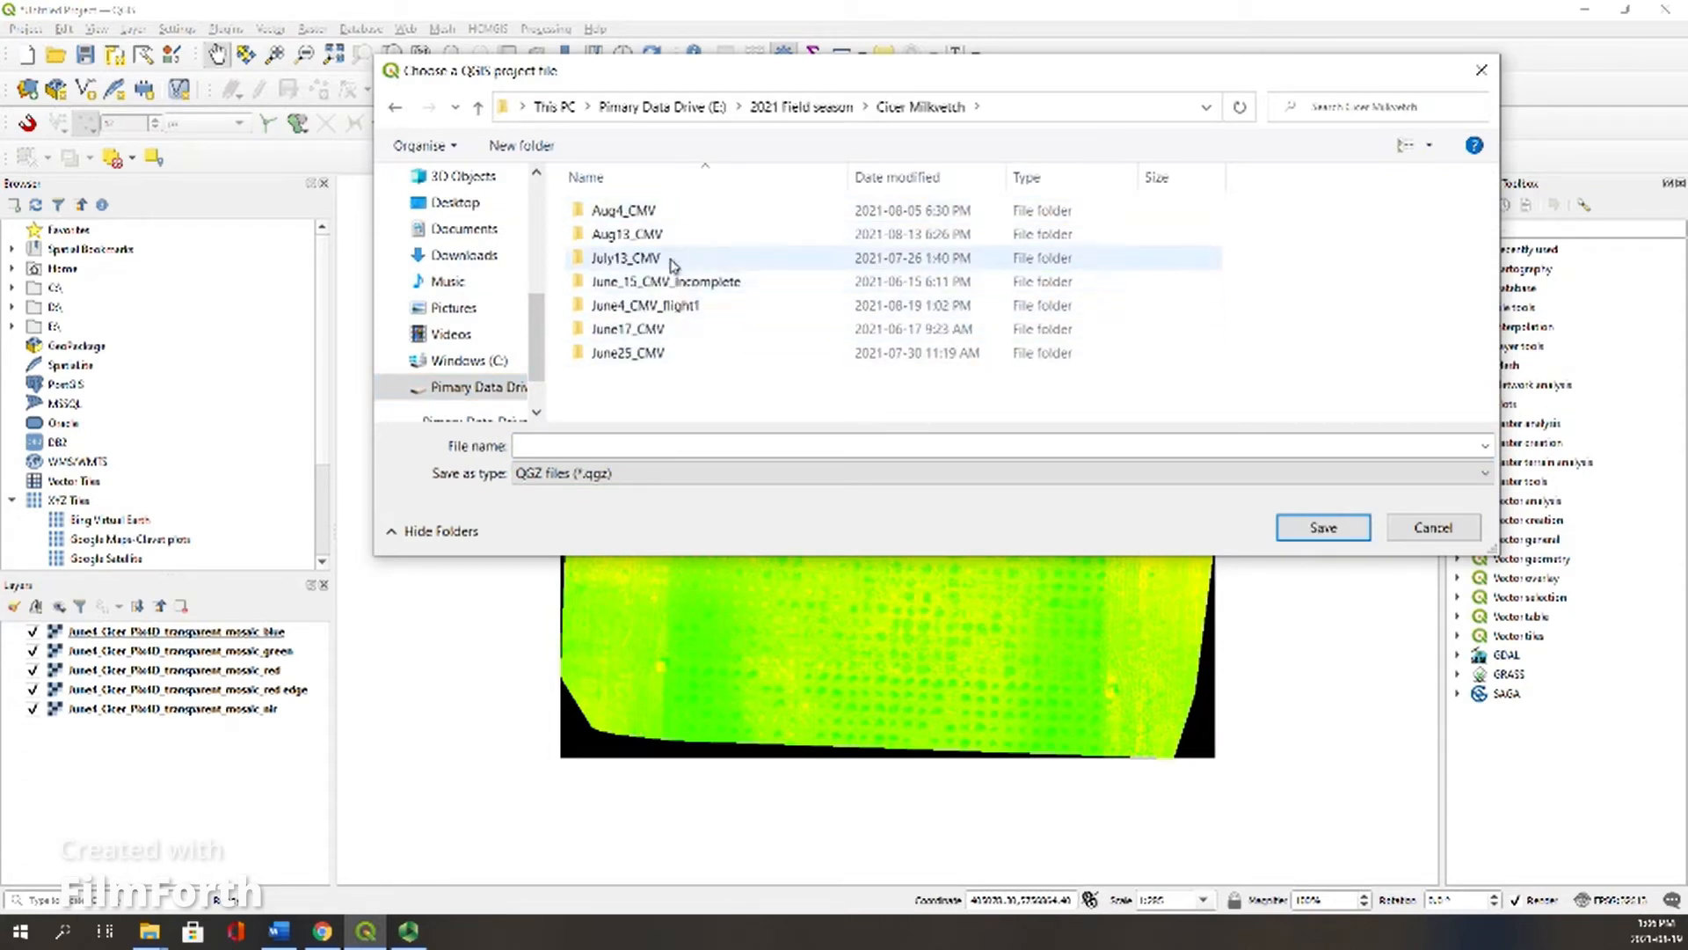
double_click(668, 305)
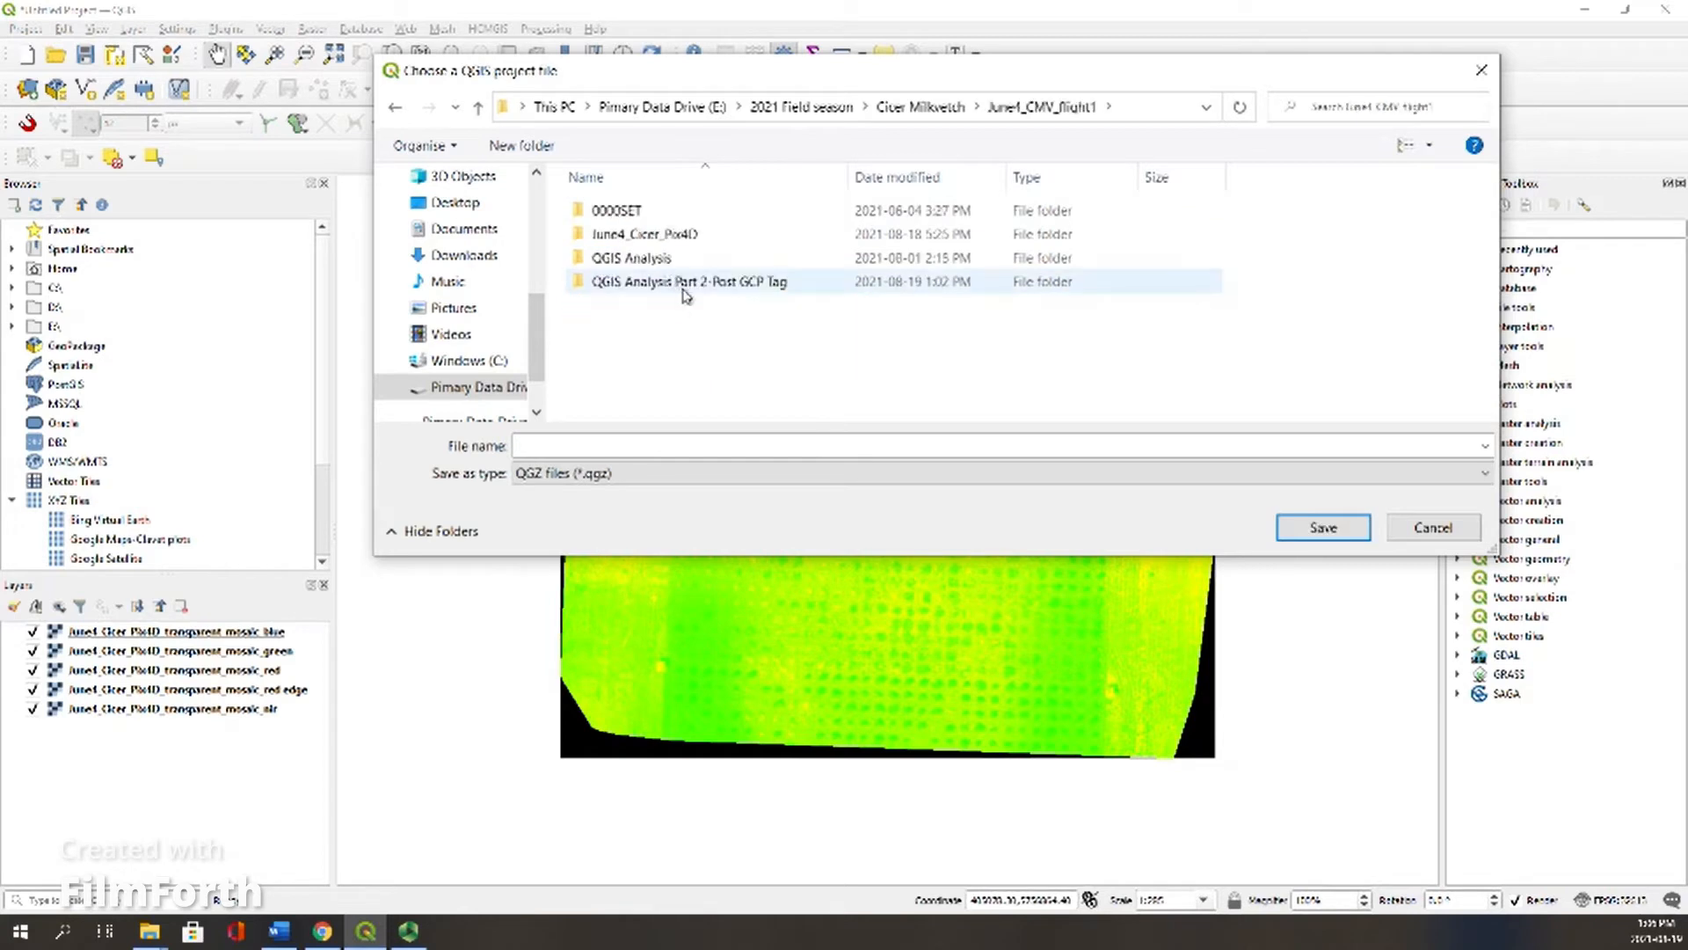
double_click(690, 283)
left_click(621, 443)
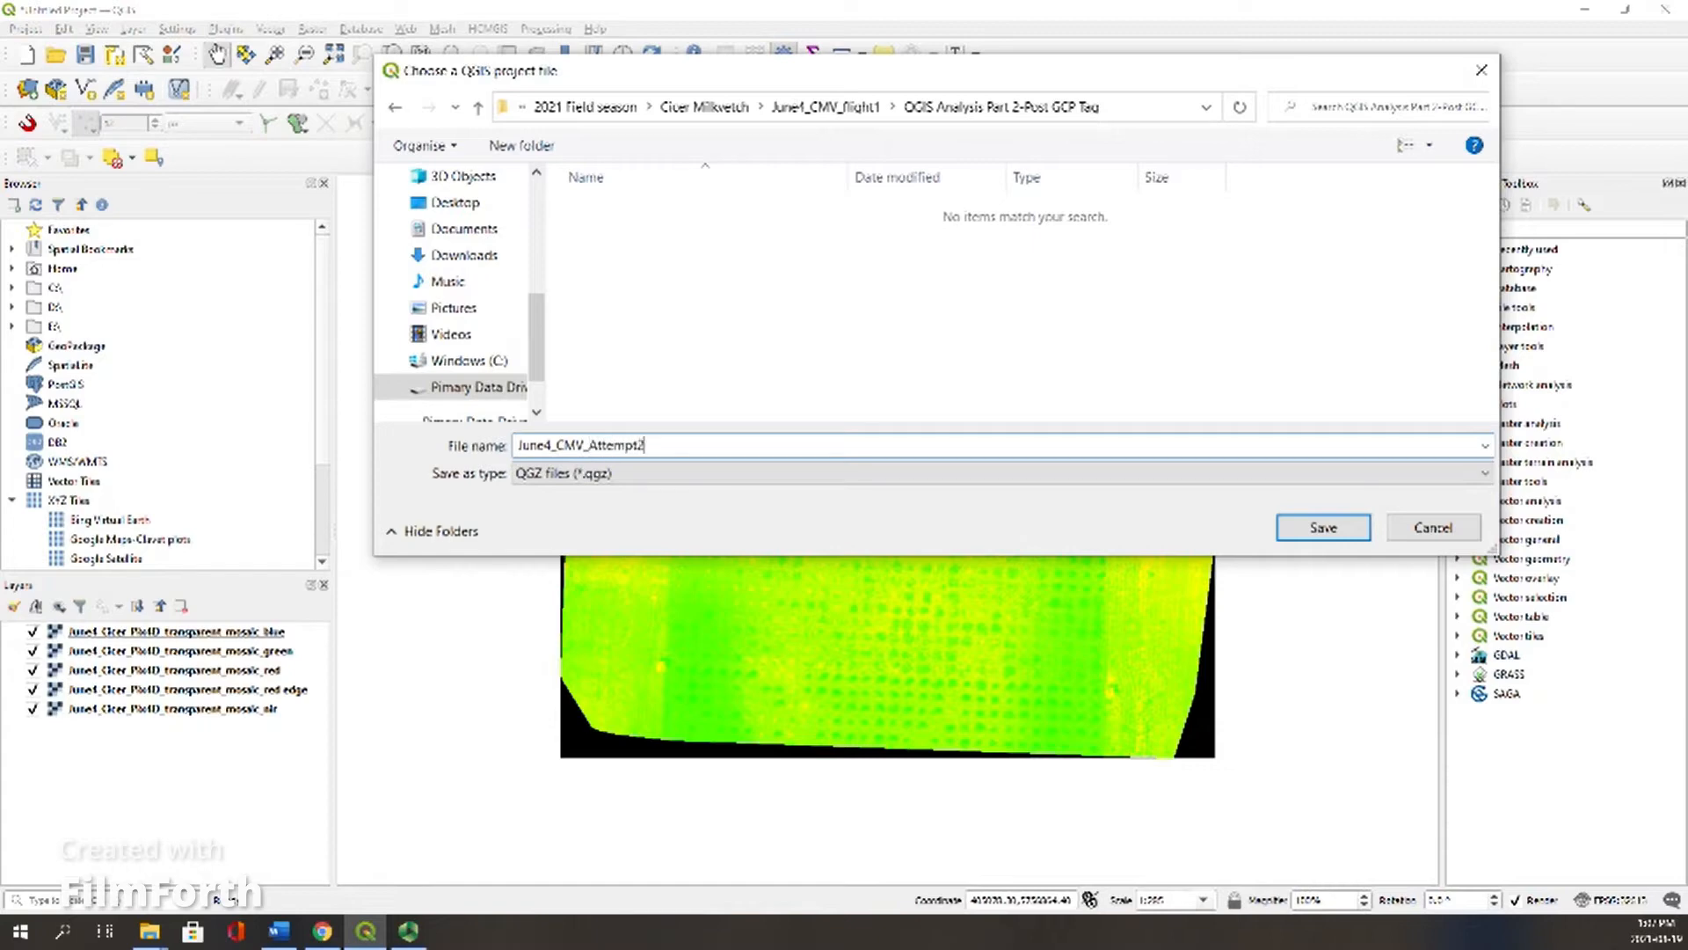
left_click(1323, 527)
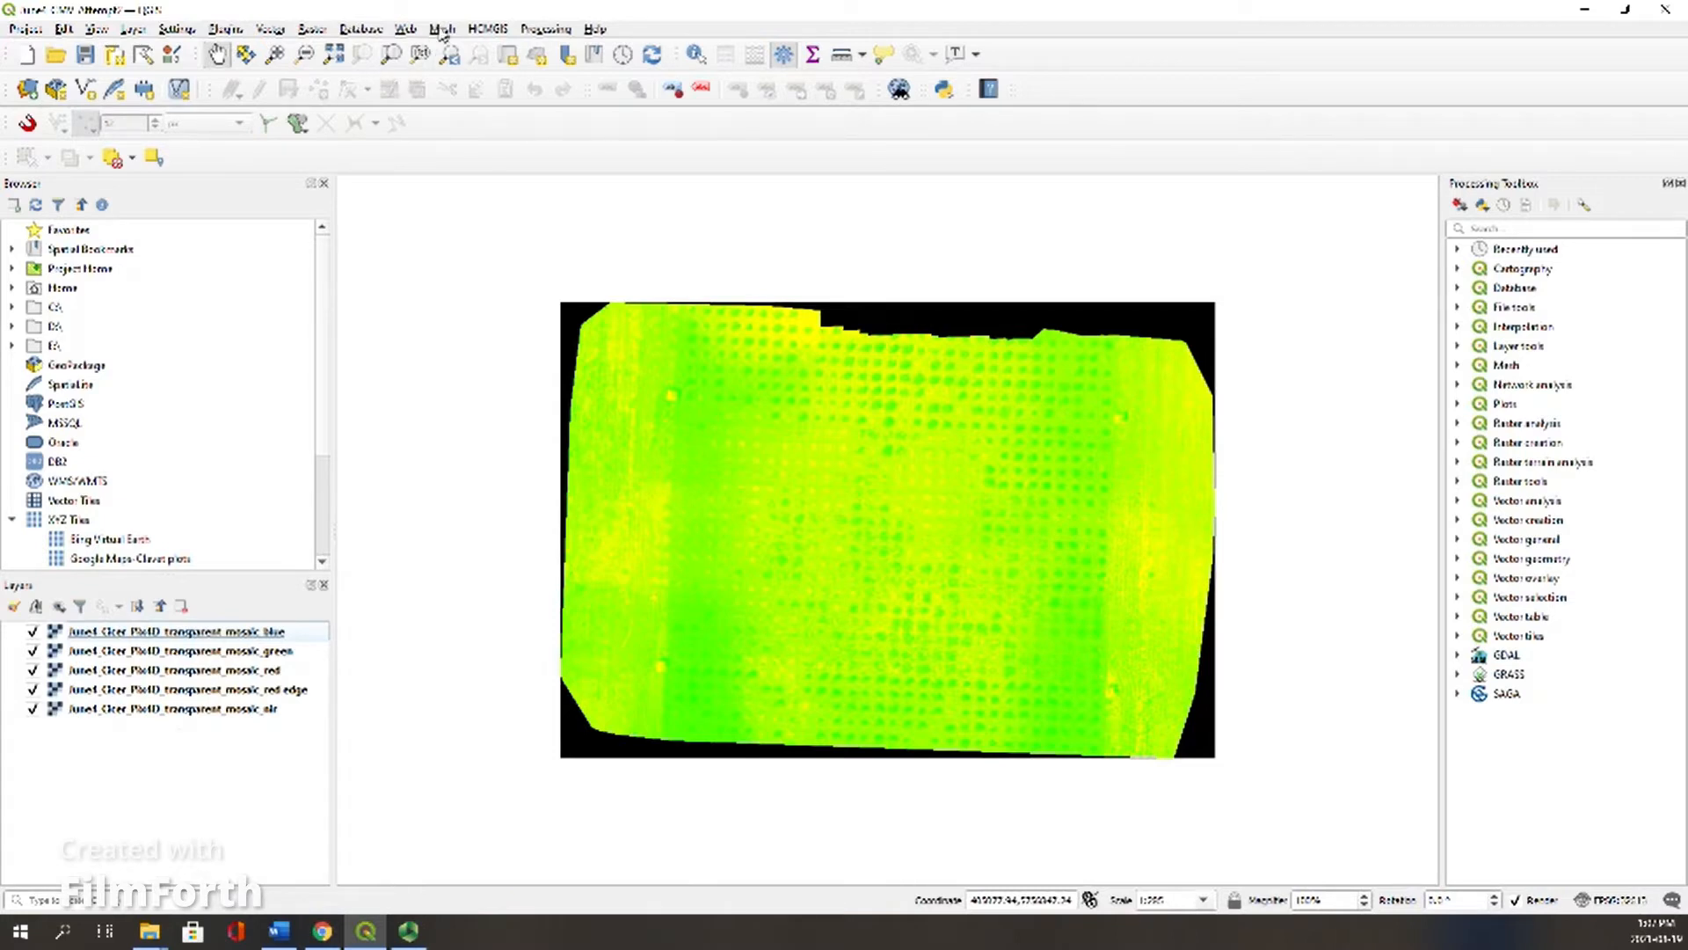
Step: Start Build Virtual Raster with all five mosaics as input layers, ordered blue, green, red, red edge and nir
left_click(313, 30)
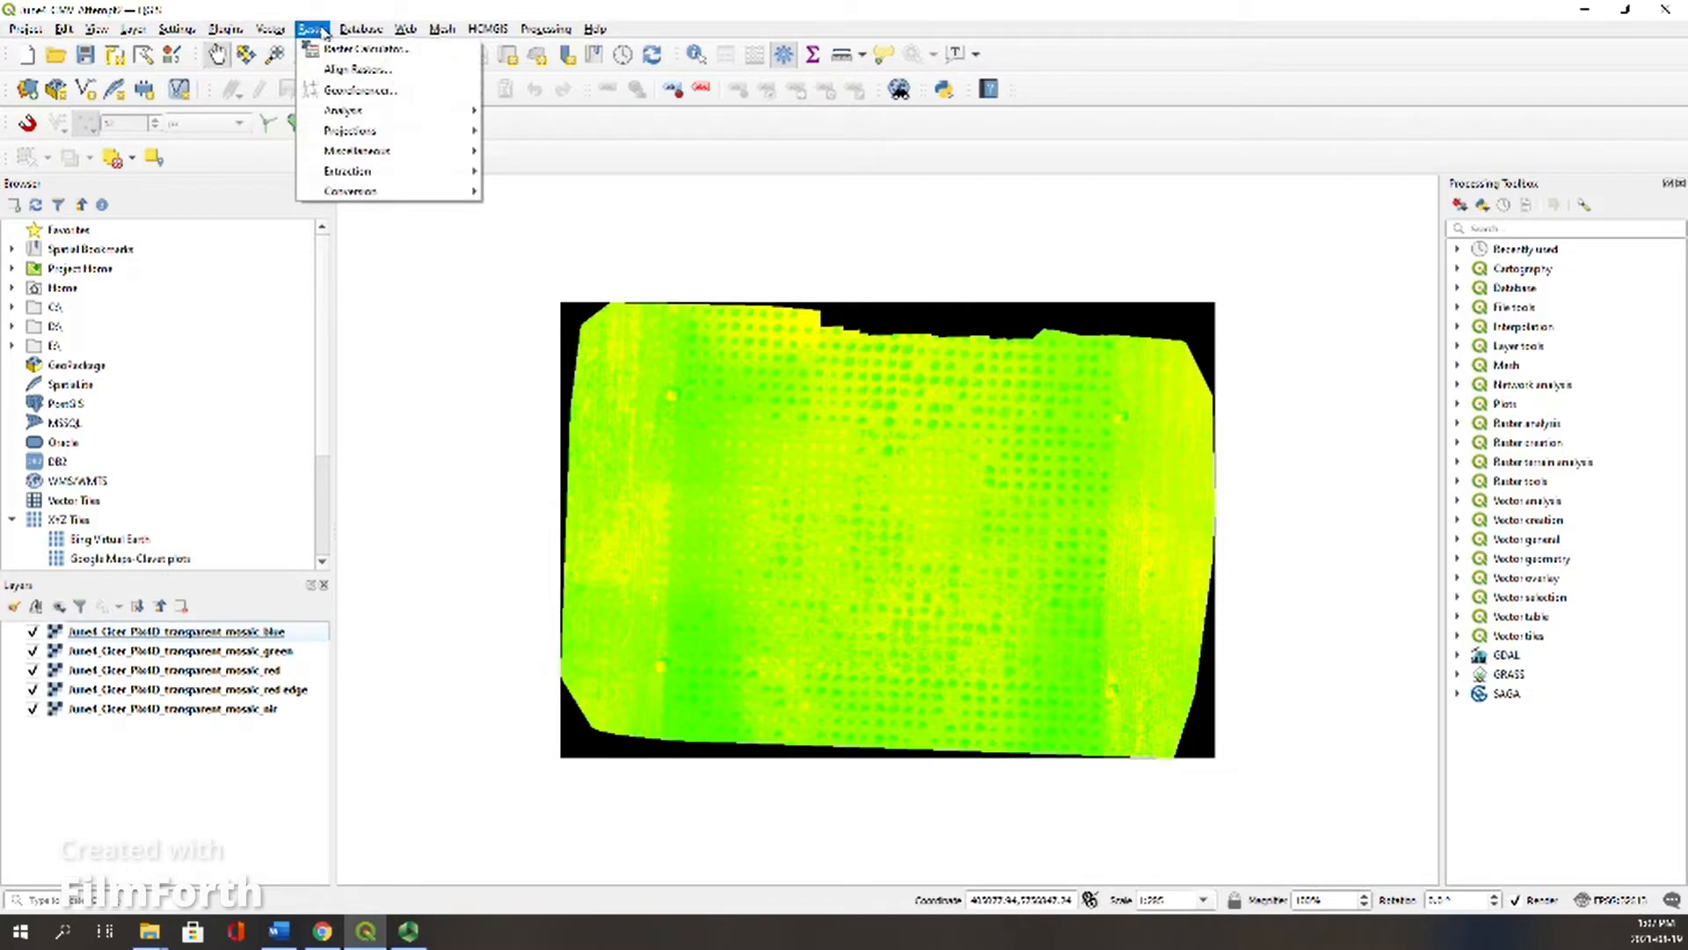
mouse_move(390, 156)
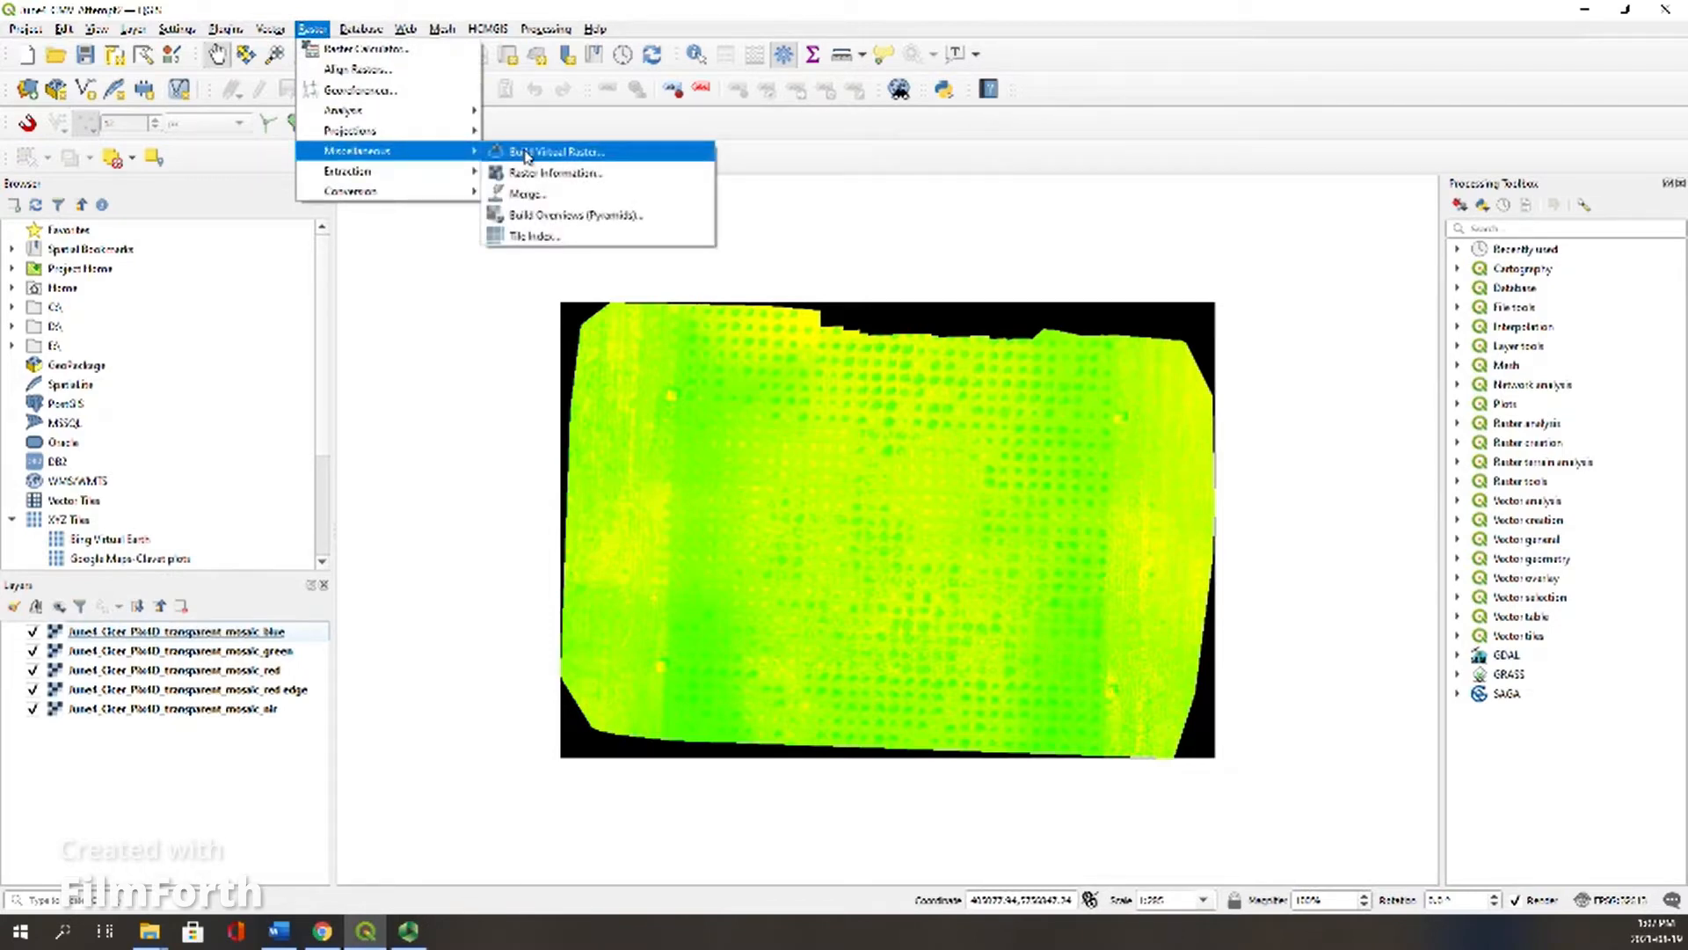
left_click(641, 164)
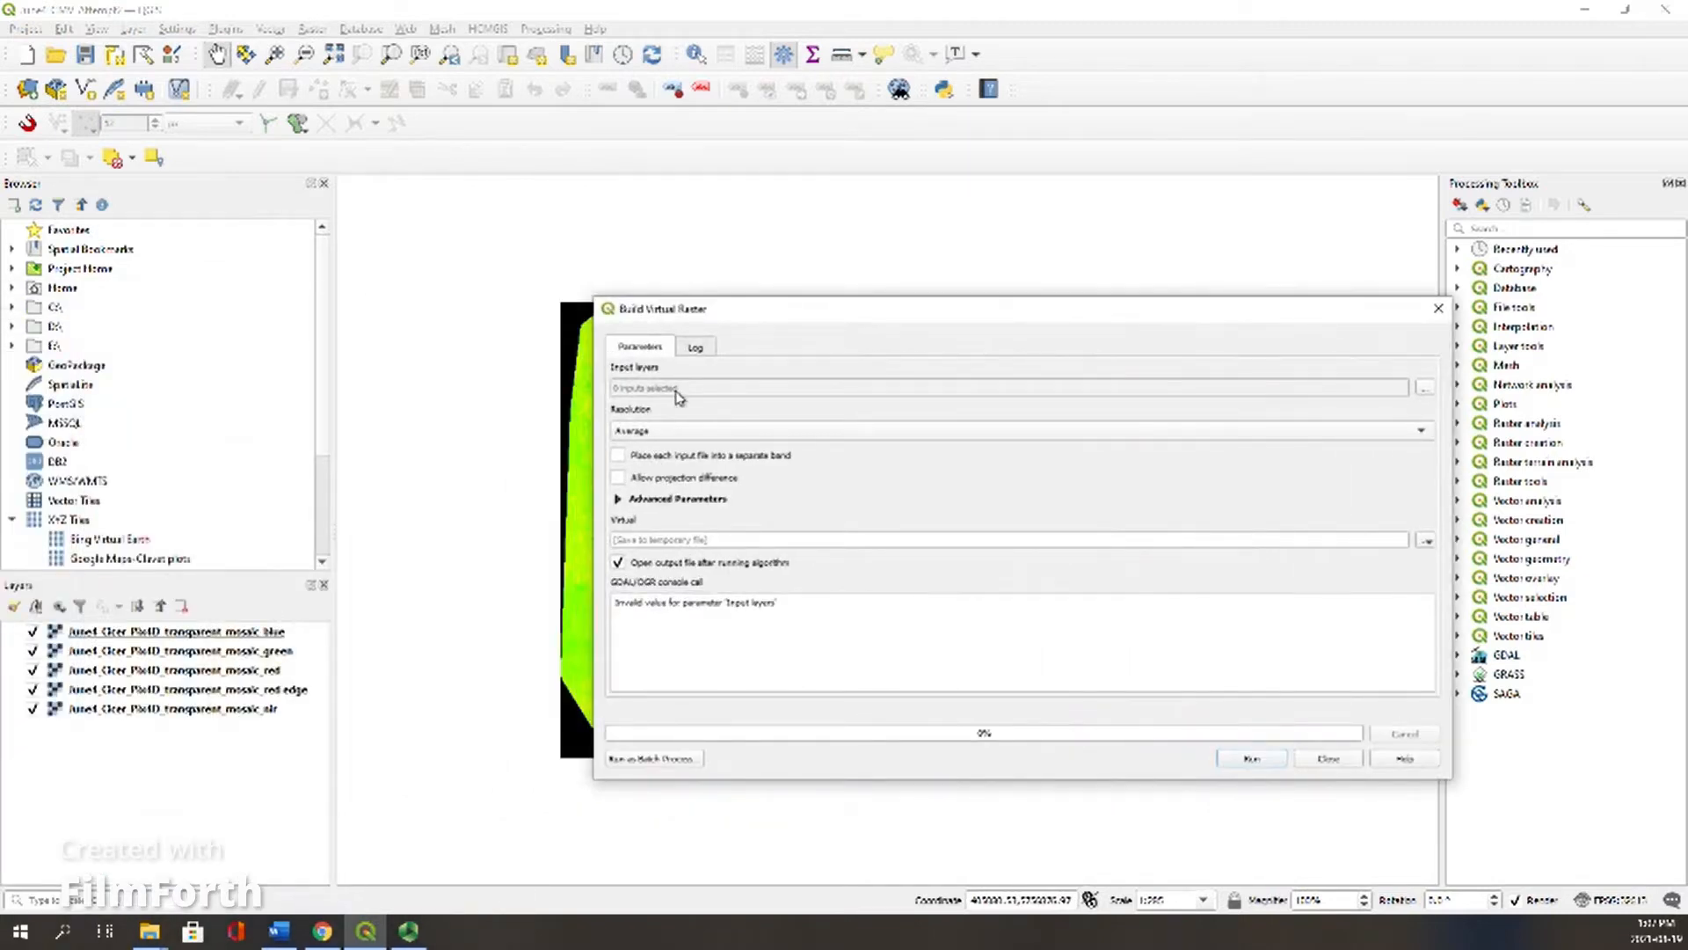
left_click(1425, 388)
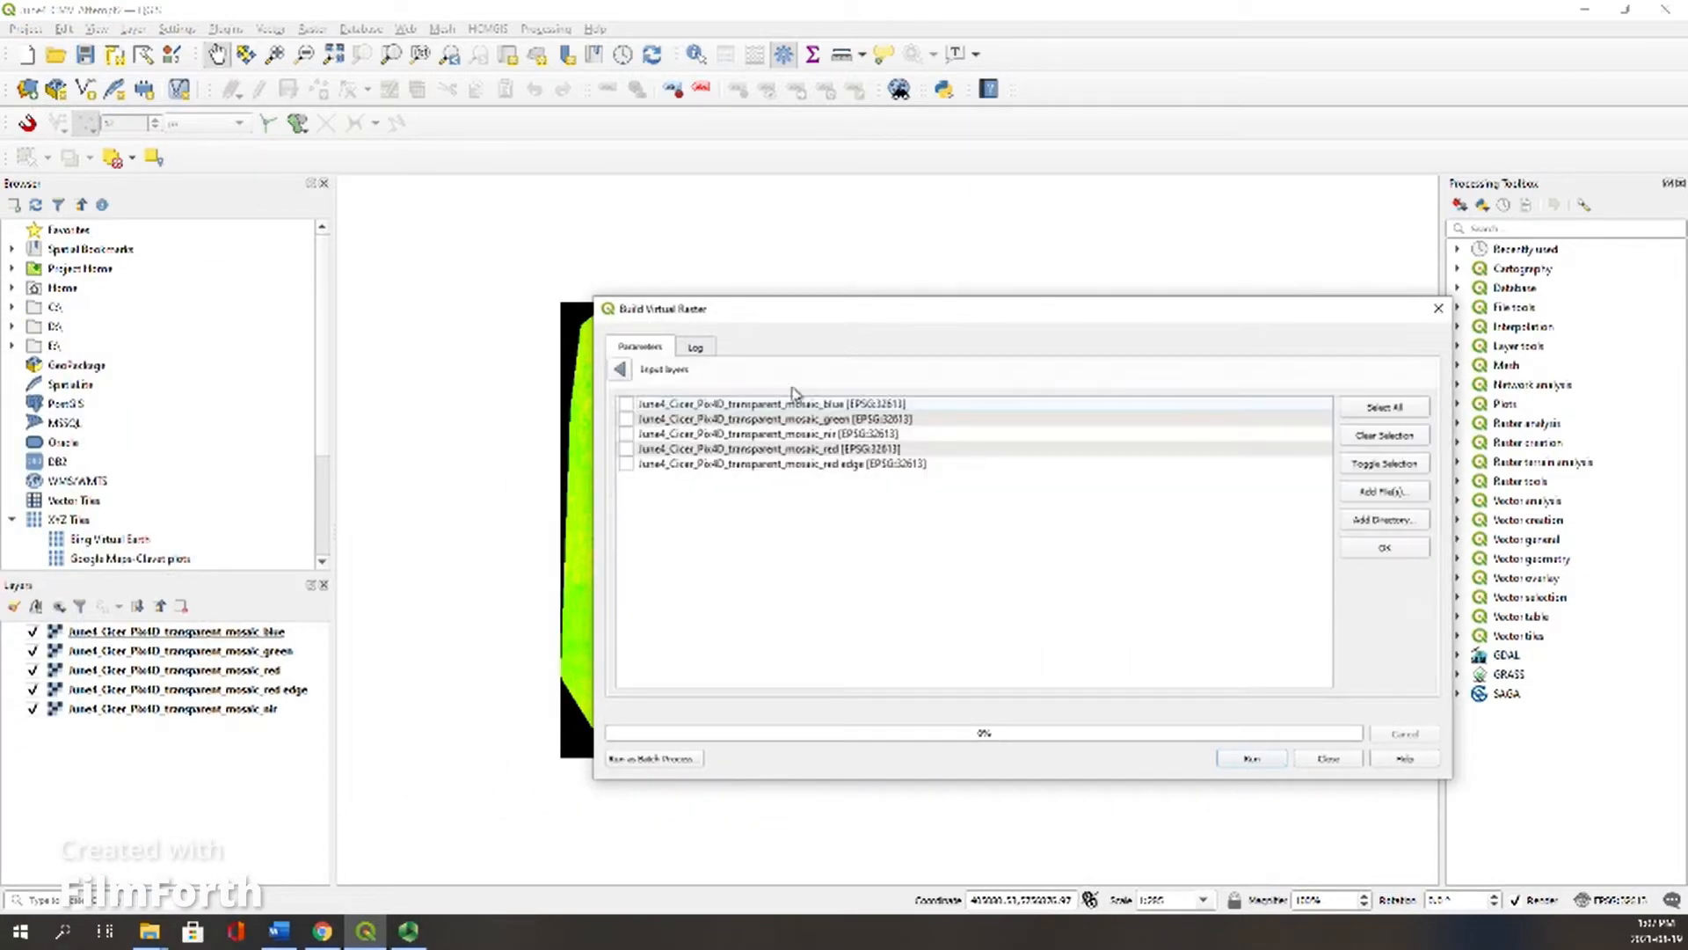
left_click(626, 405)
left_click(626, 433)
left_click(626, 449)
left_click(626, 463)
left_click_drag(789, 435, 794, 499)
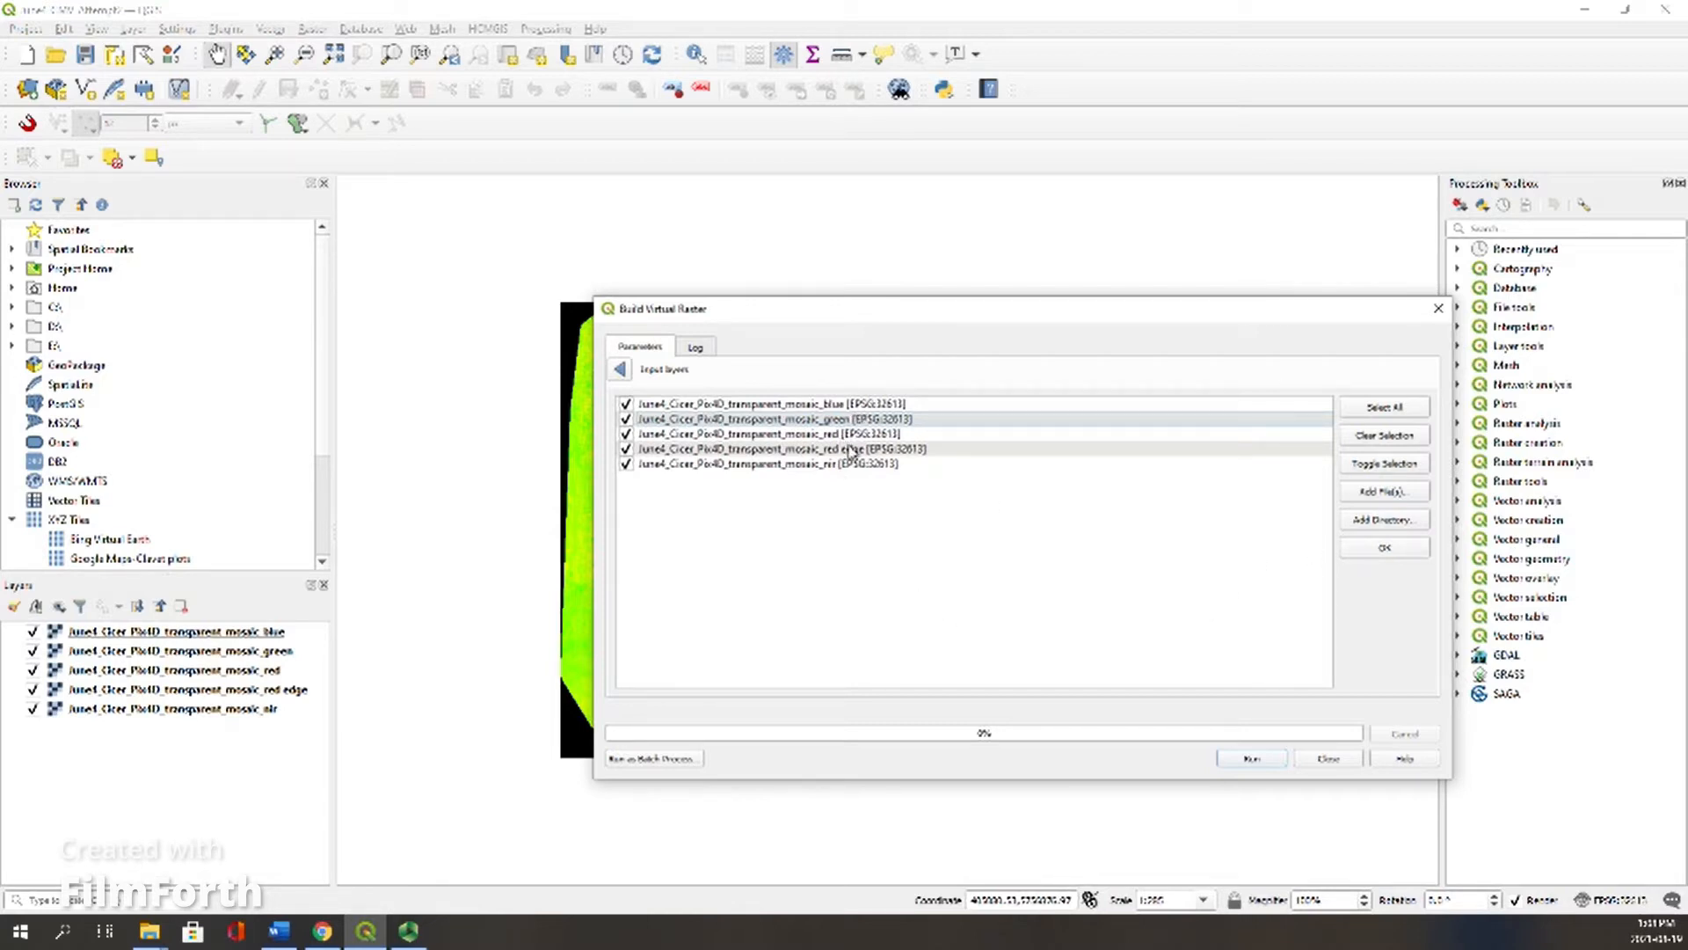
left_click(1377, 547)
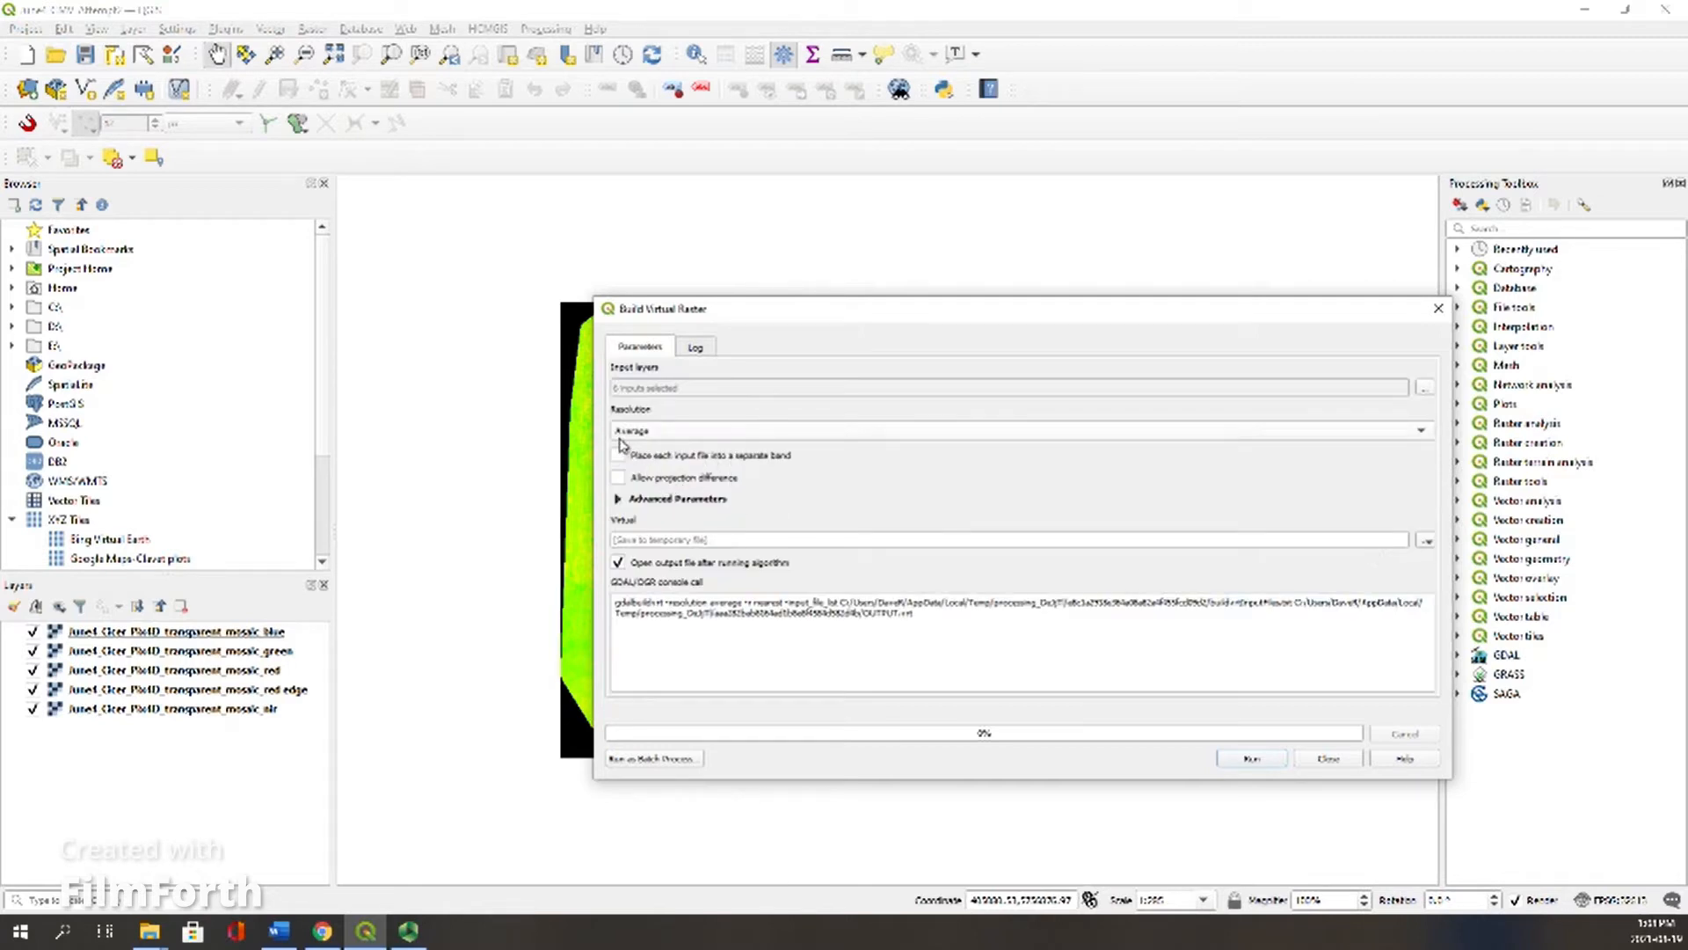
Step: Place each input file into a separate band and set the virtual raster's output file to All5bands_together in the project folder
left_click(619, 455)
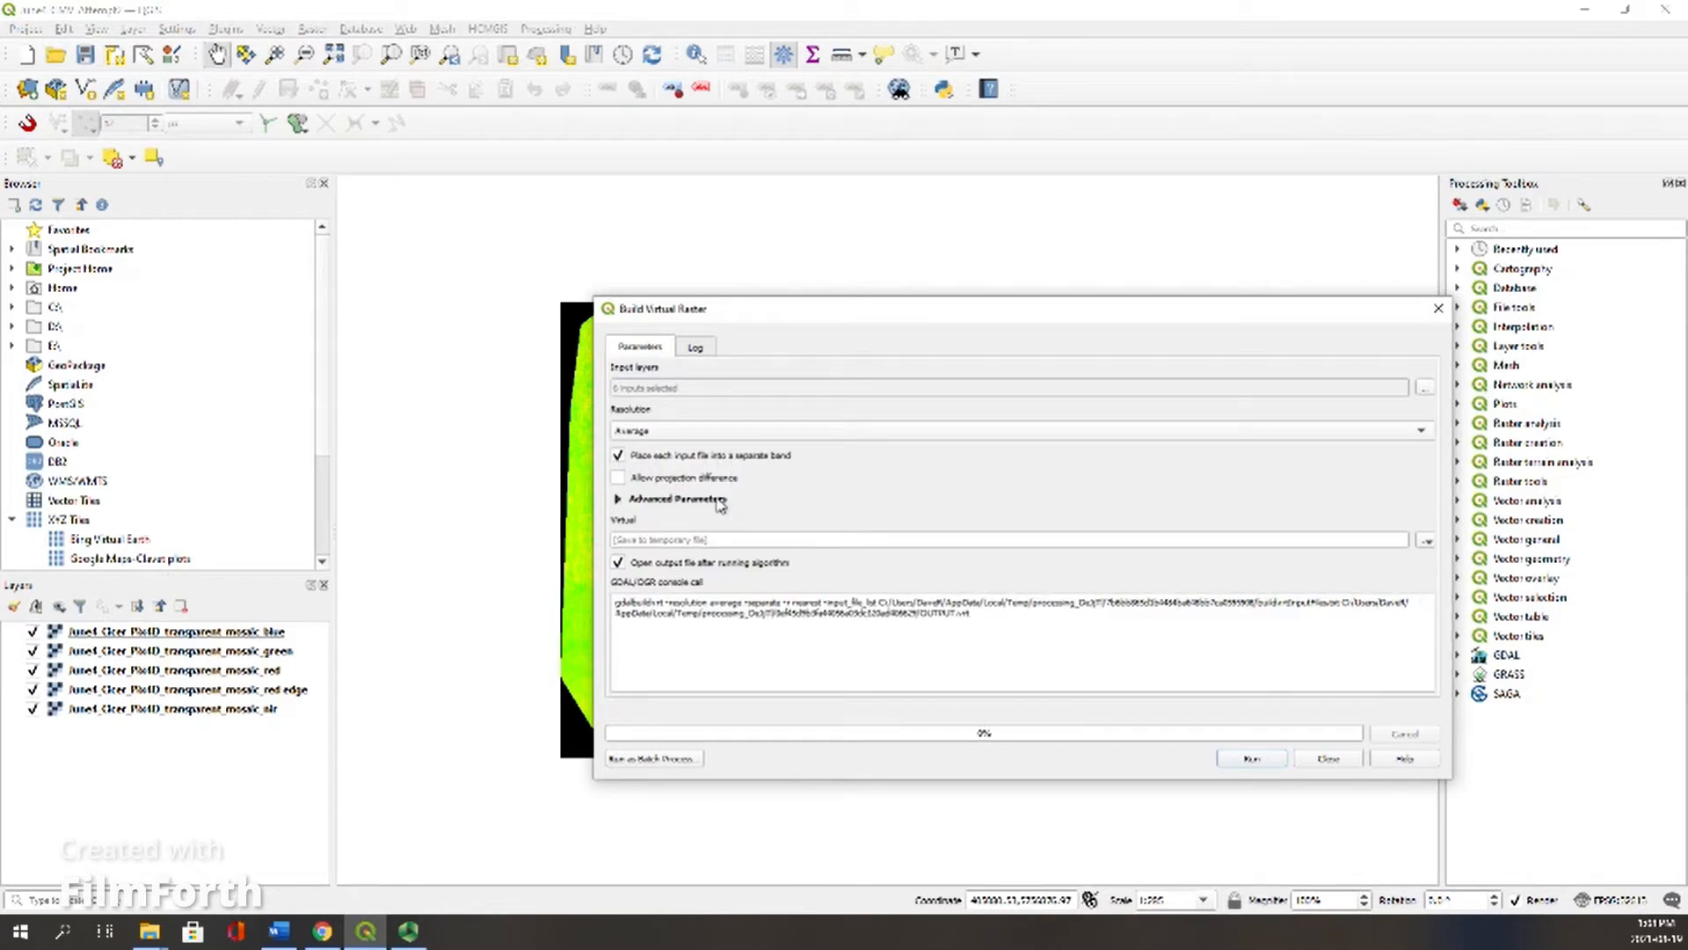
left_click(1426, 540)
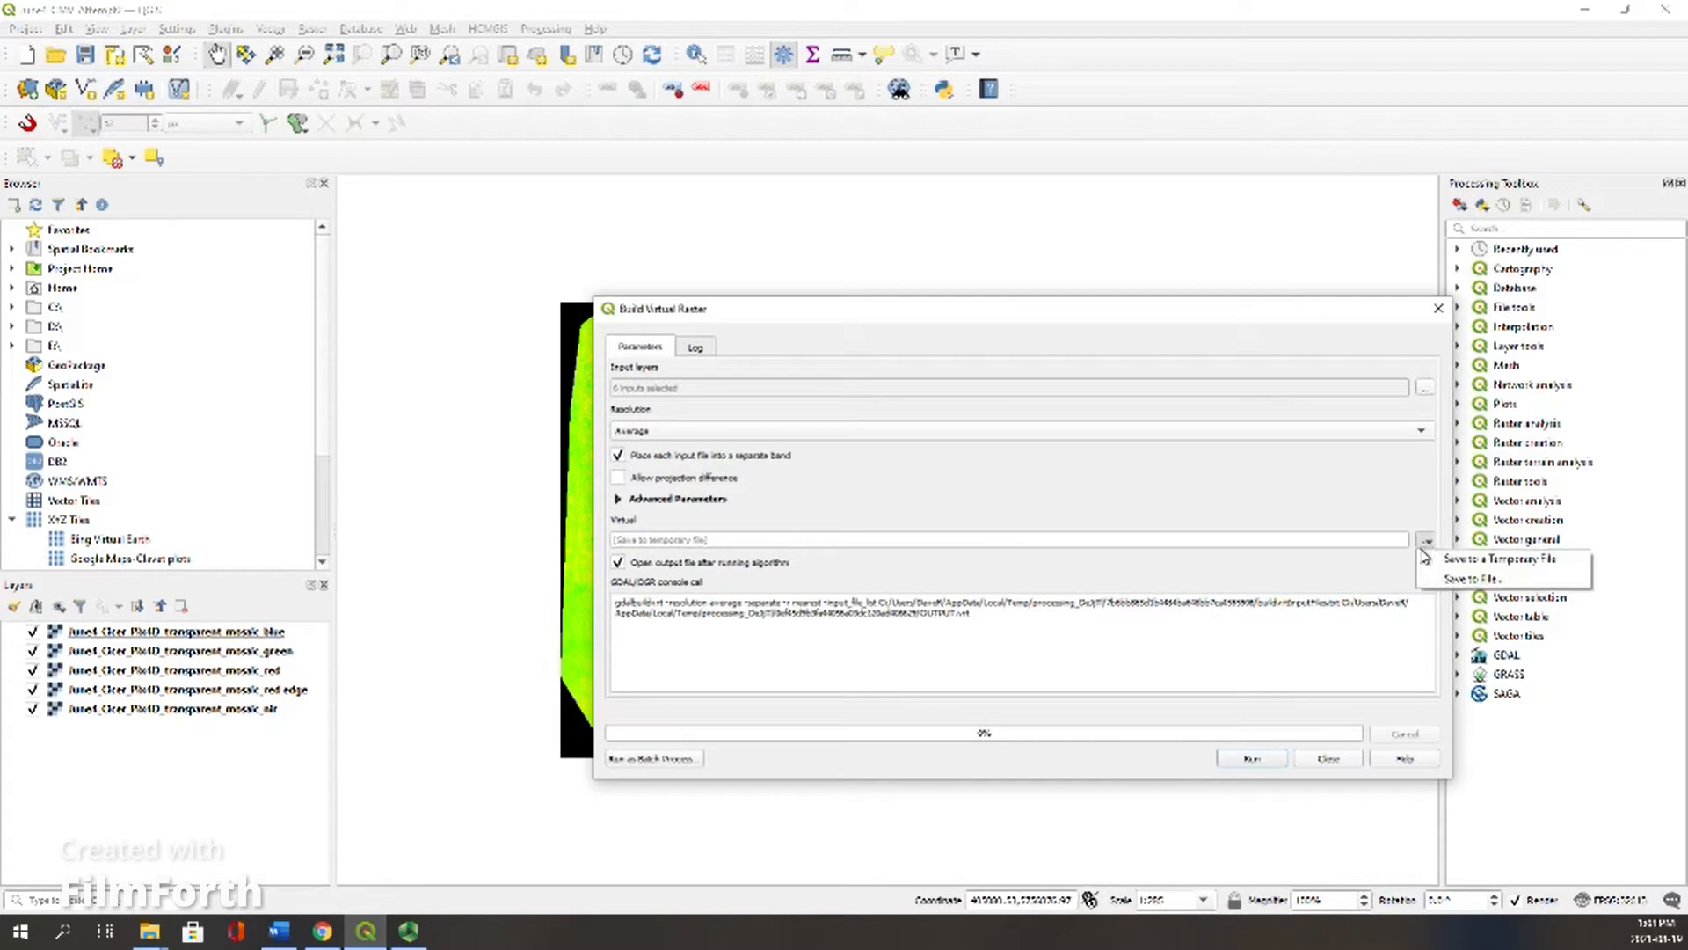
left_click(1486, 569)
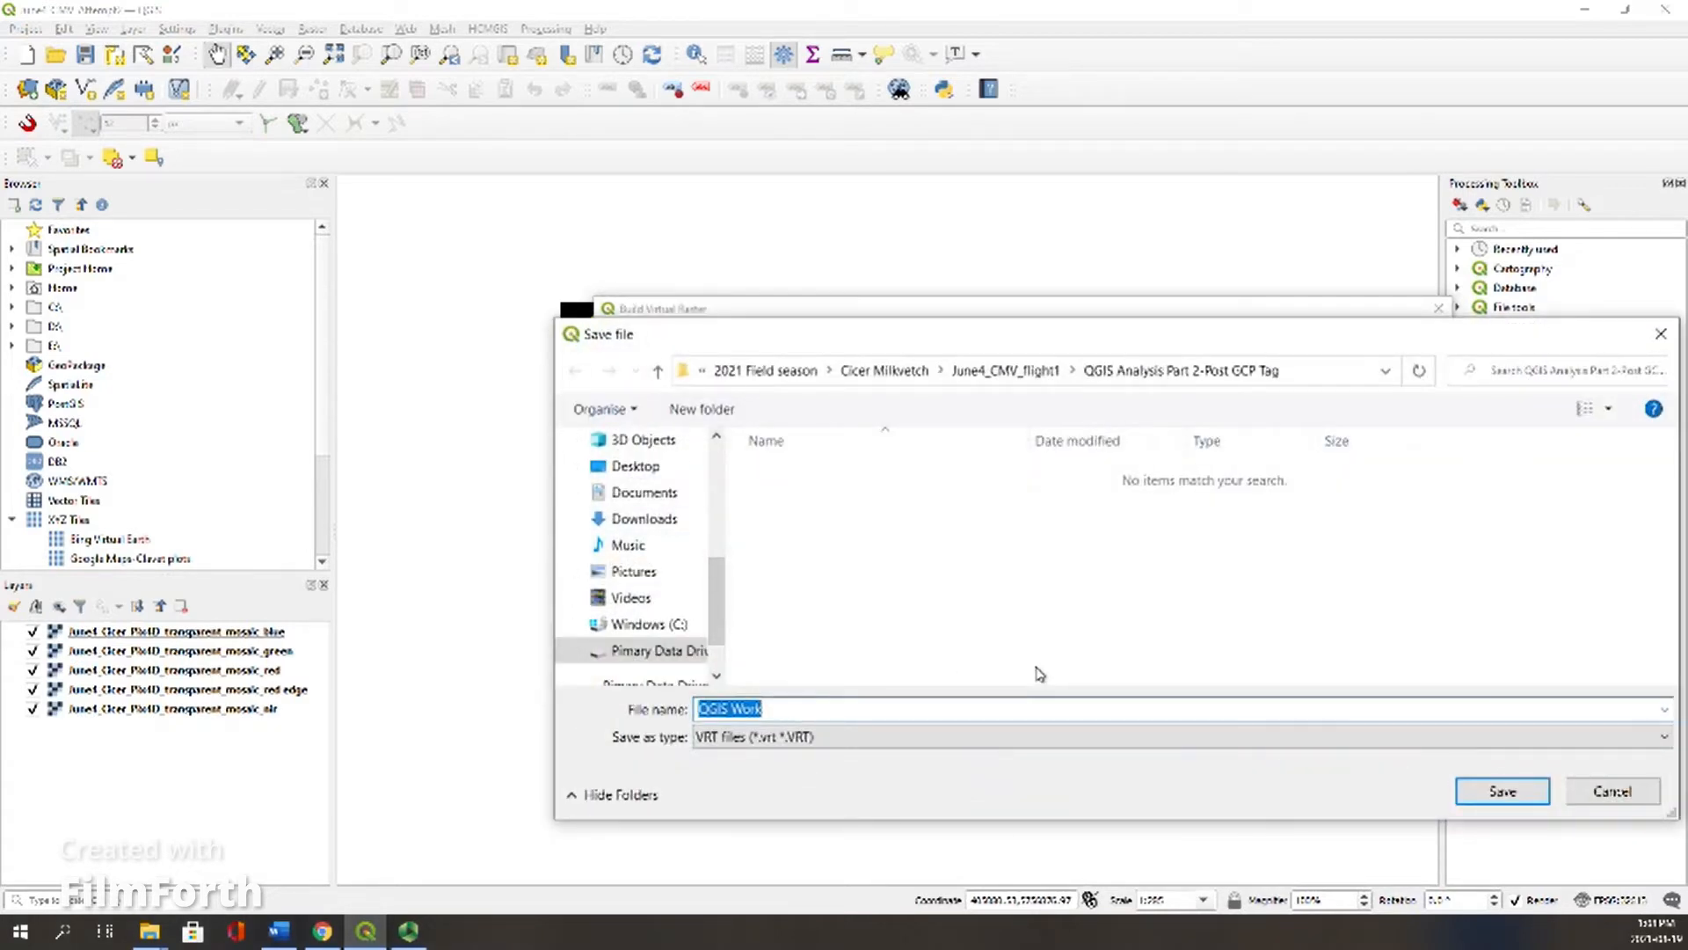
type("All5bands_together")
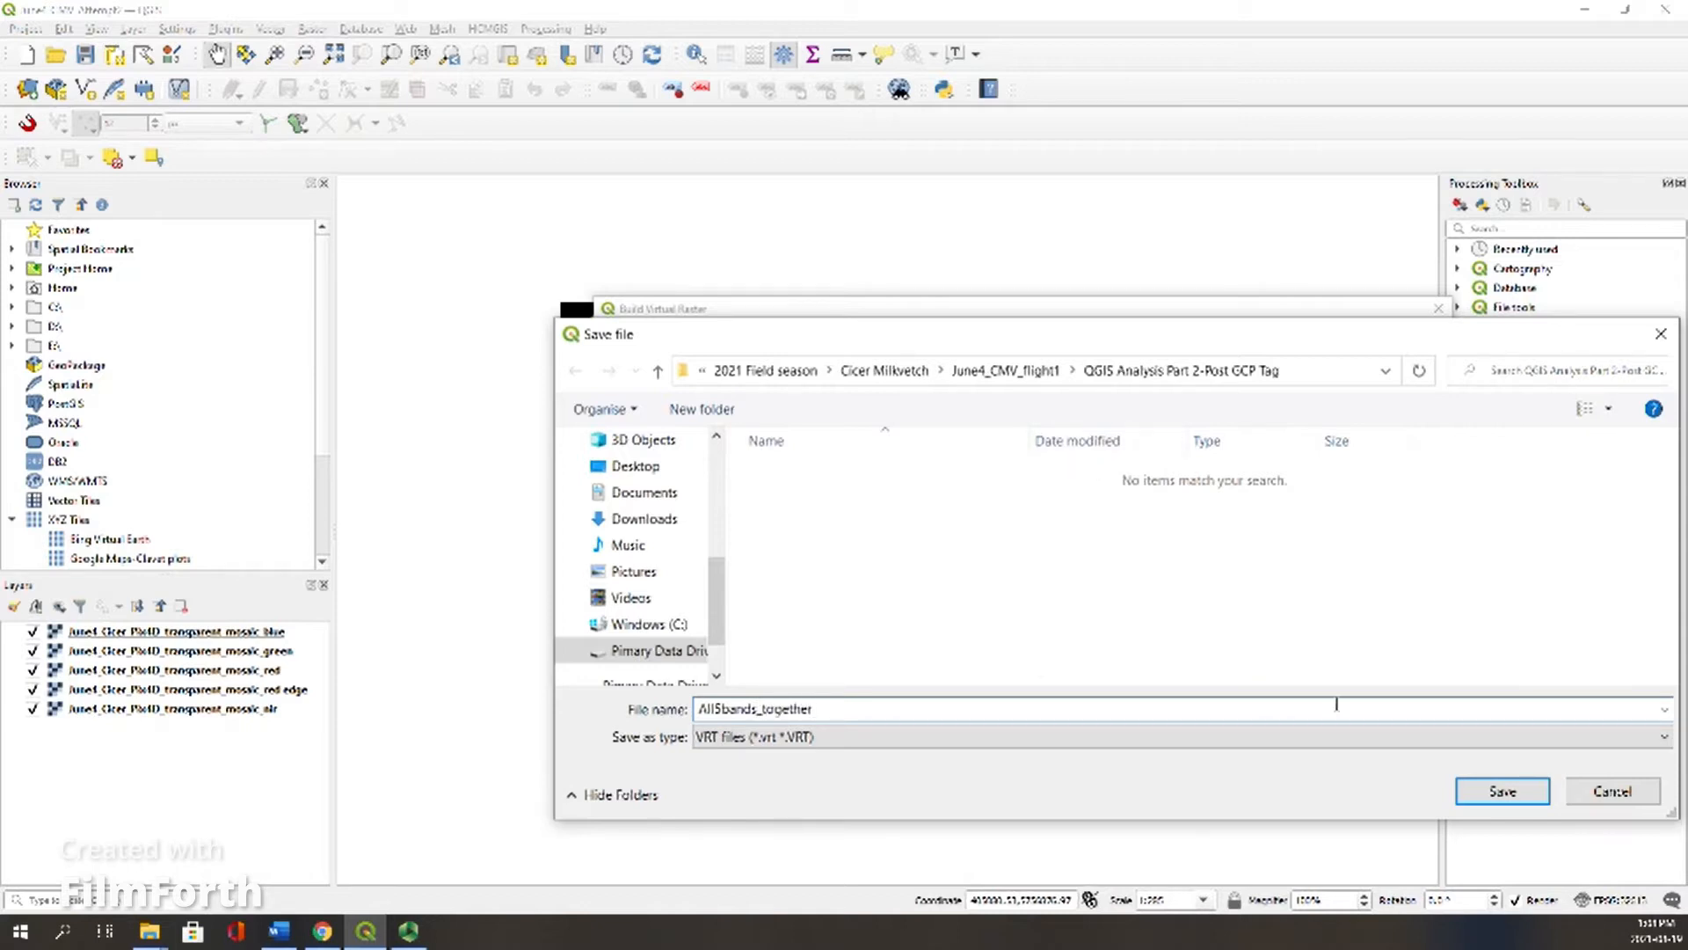
left_click(1502, 791)
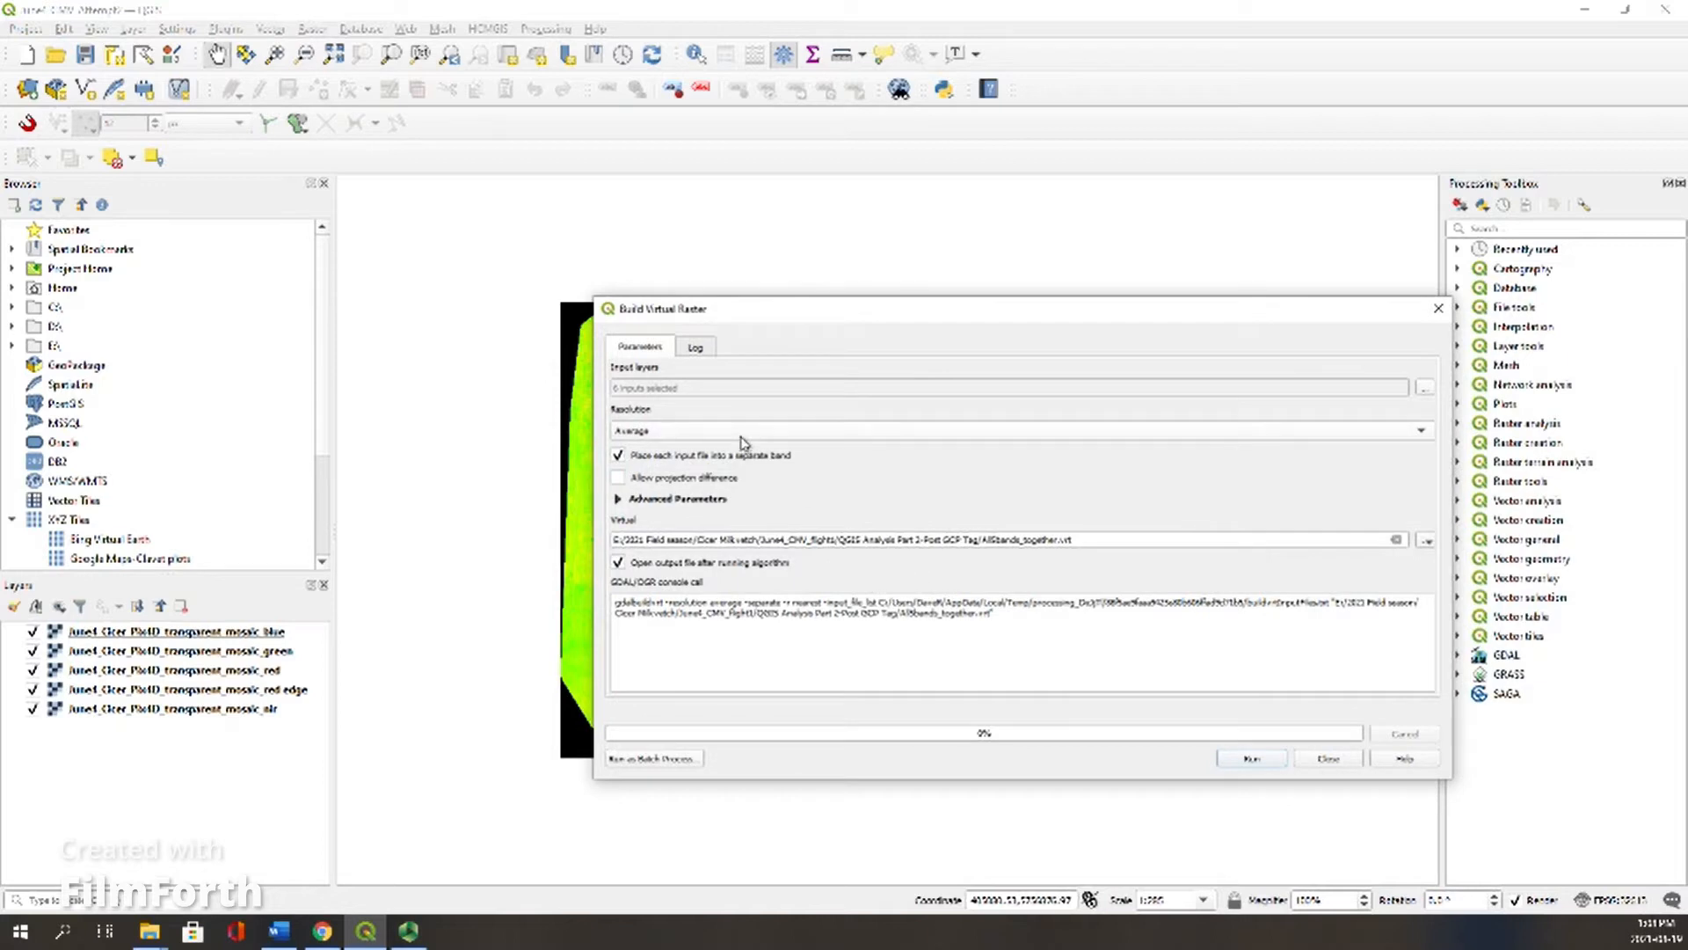
Step: Recheck the selection and order of the input layers, and run the virtual raster build
left_click(1425, 388)
left_click(1397, 550)
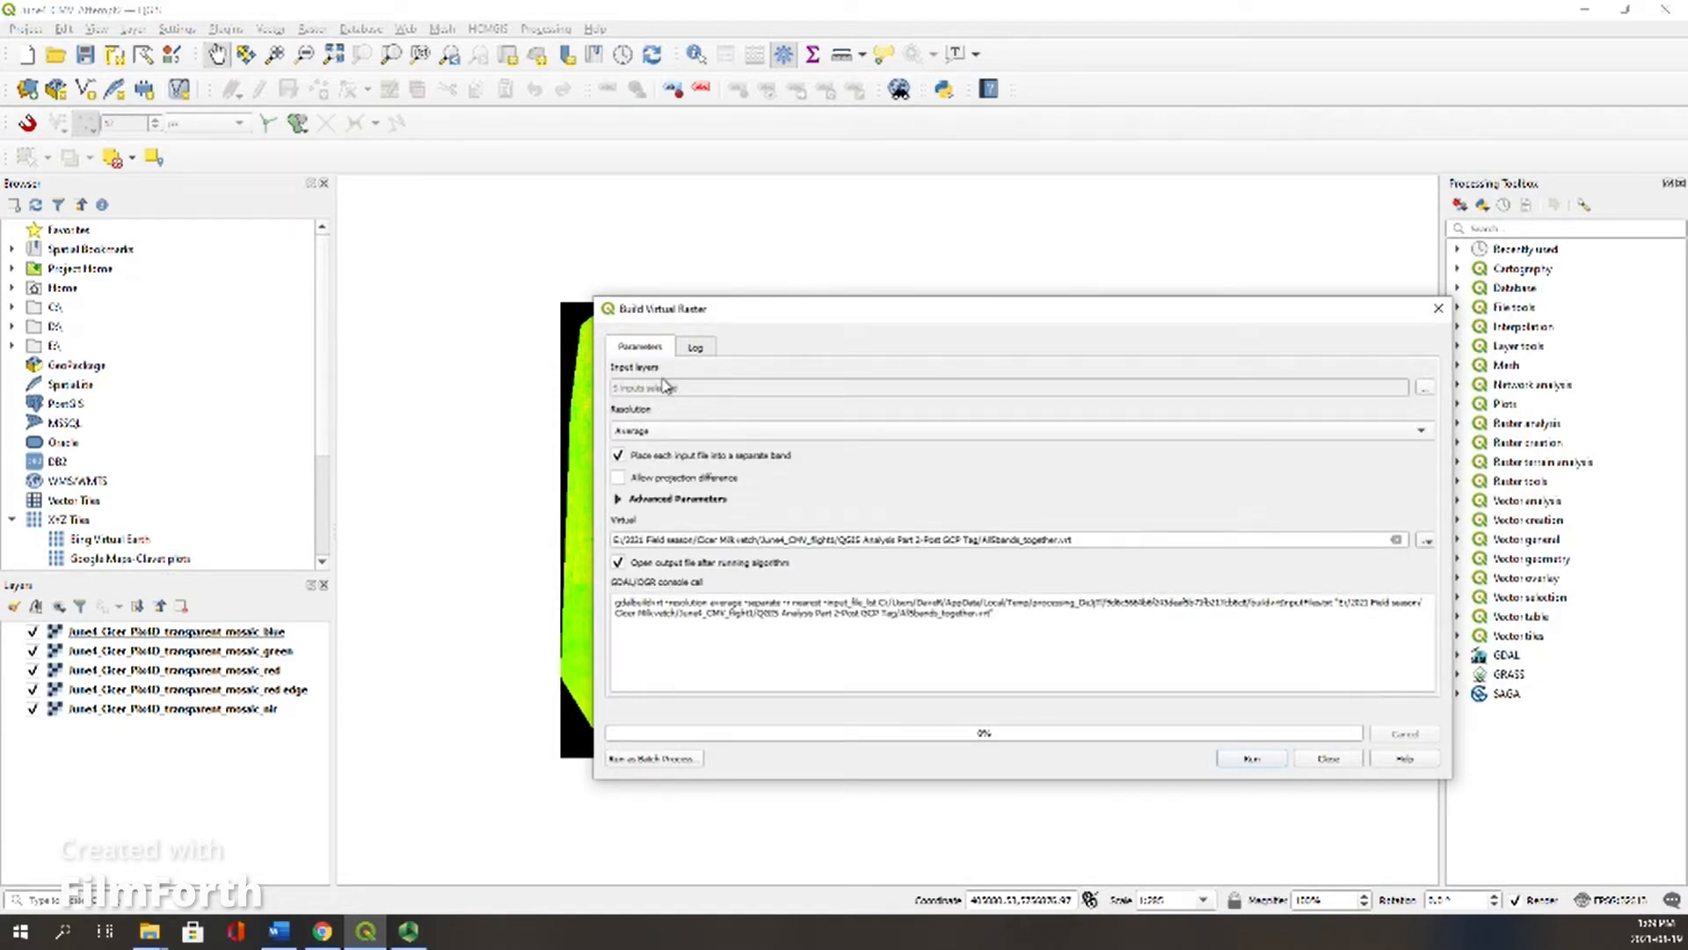
left_click(1424, 389)
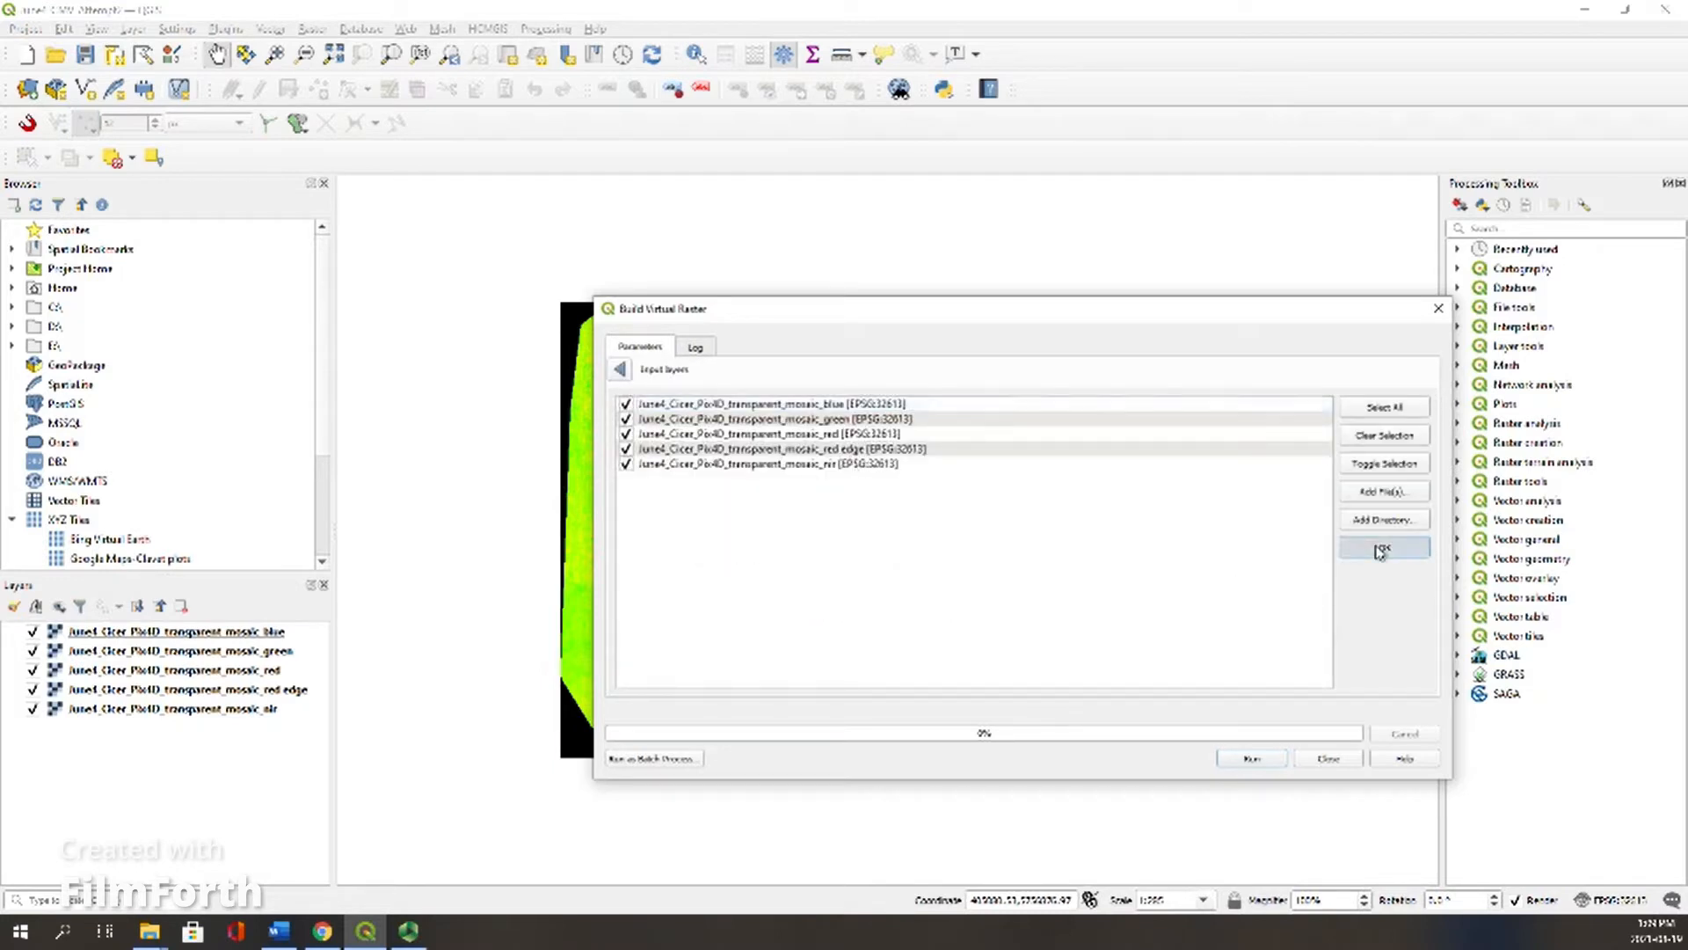
left_click(1383, 550)
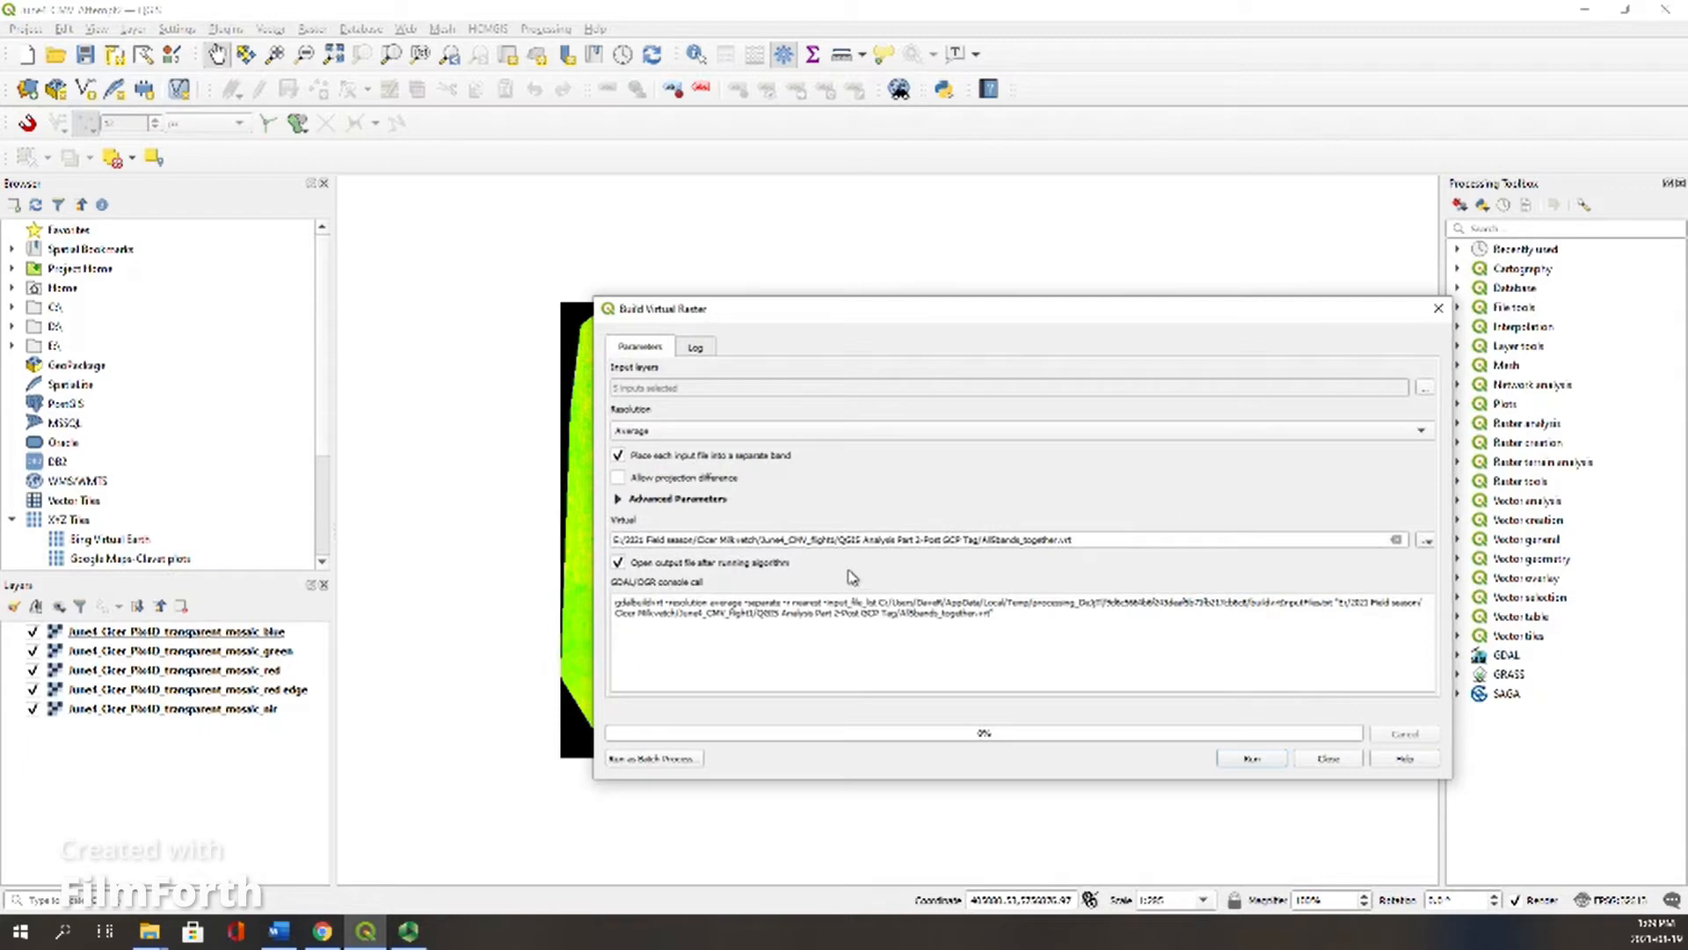
left_click(1259, 761)
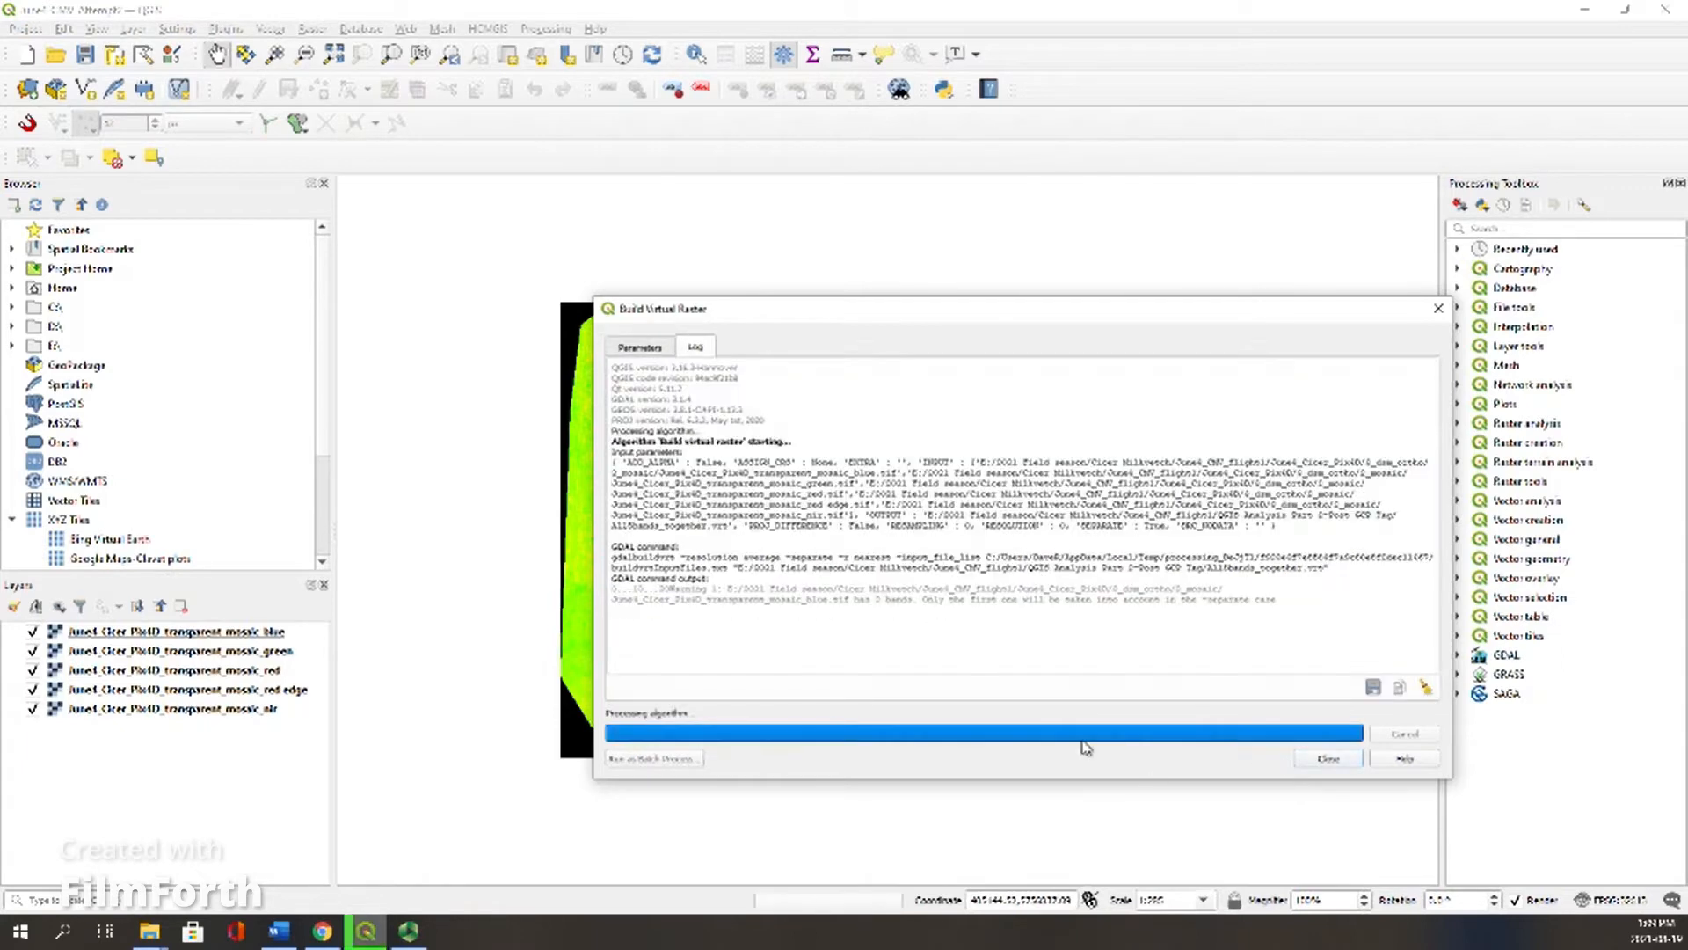
left_click(1329, 759)
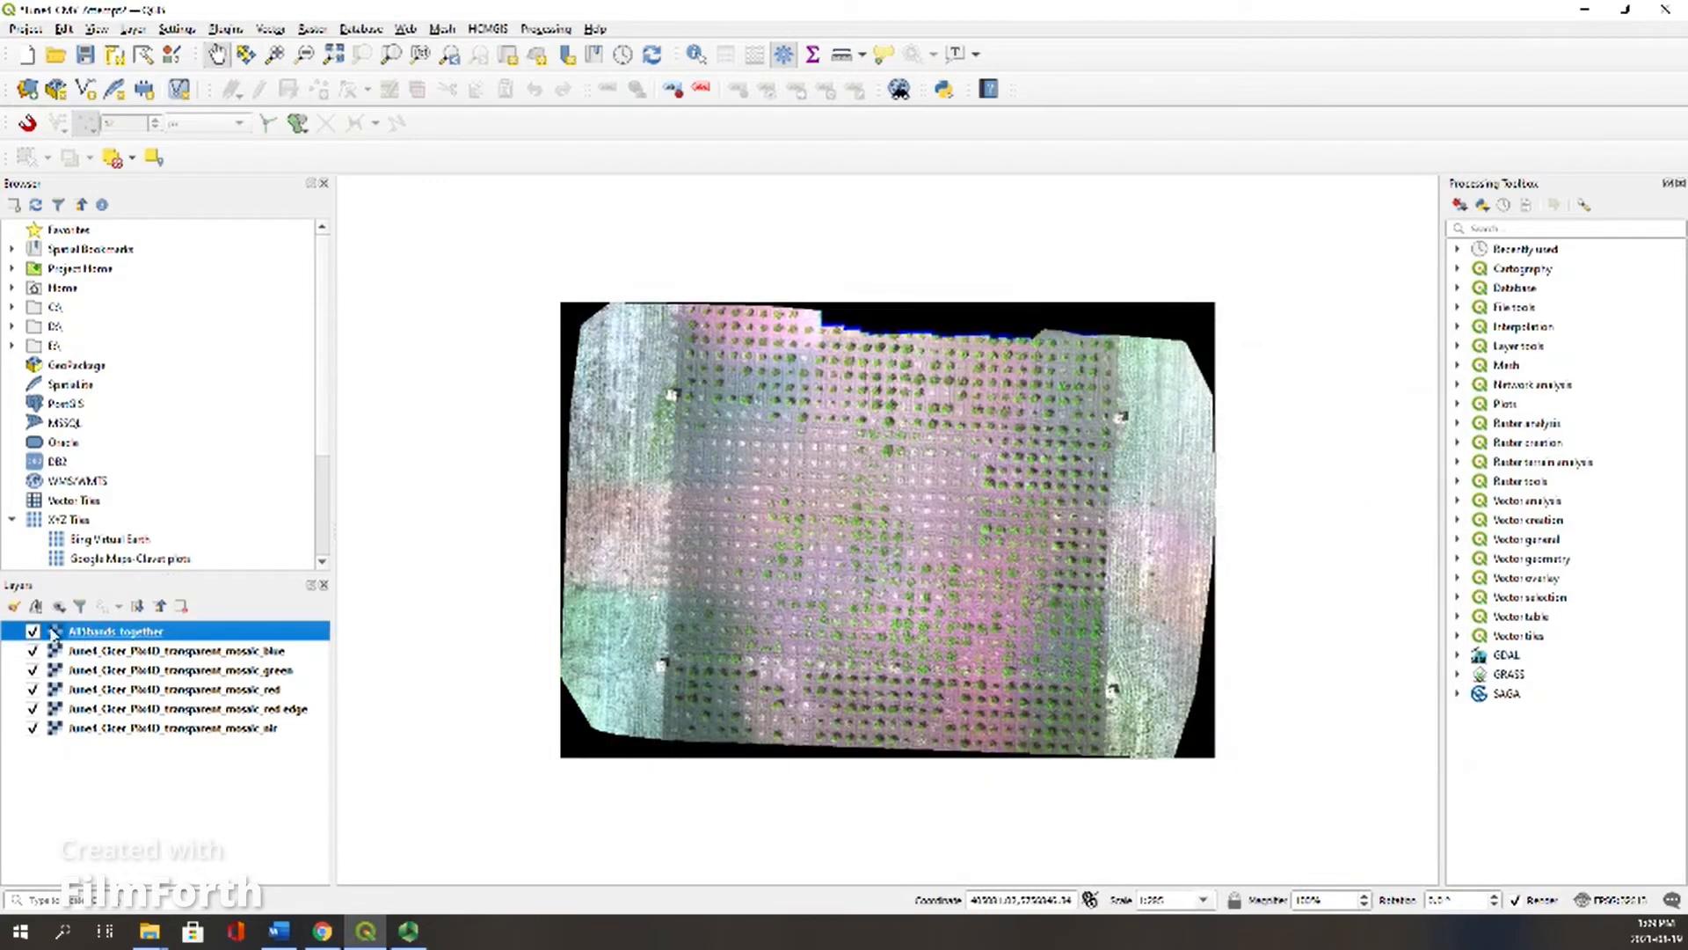
Step: In the All5bands_together layer's symbology, assign Band 3 to red and Band 1 to blue, and inspect the recoloured plots
right_click(145, 632)
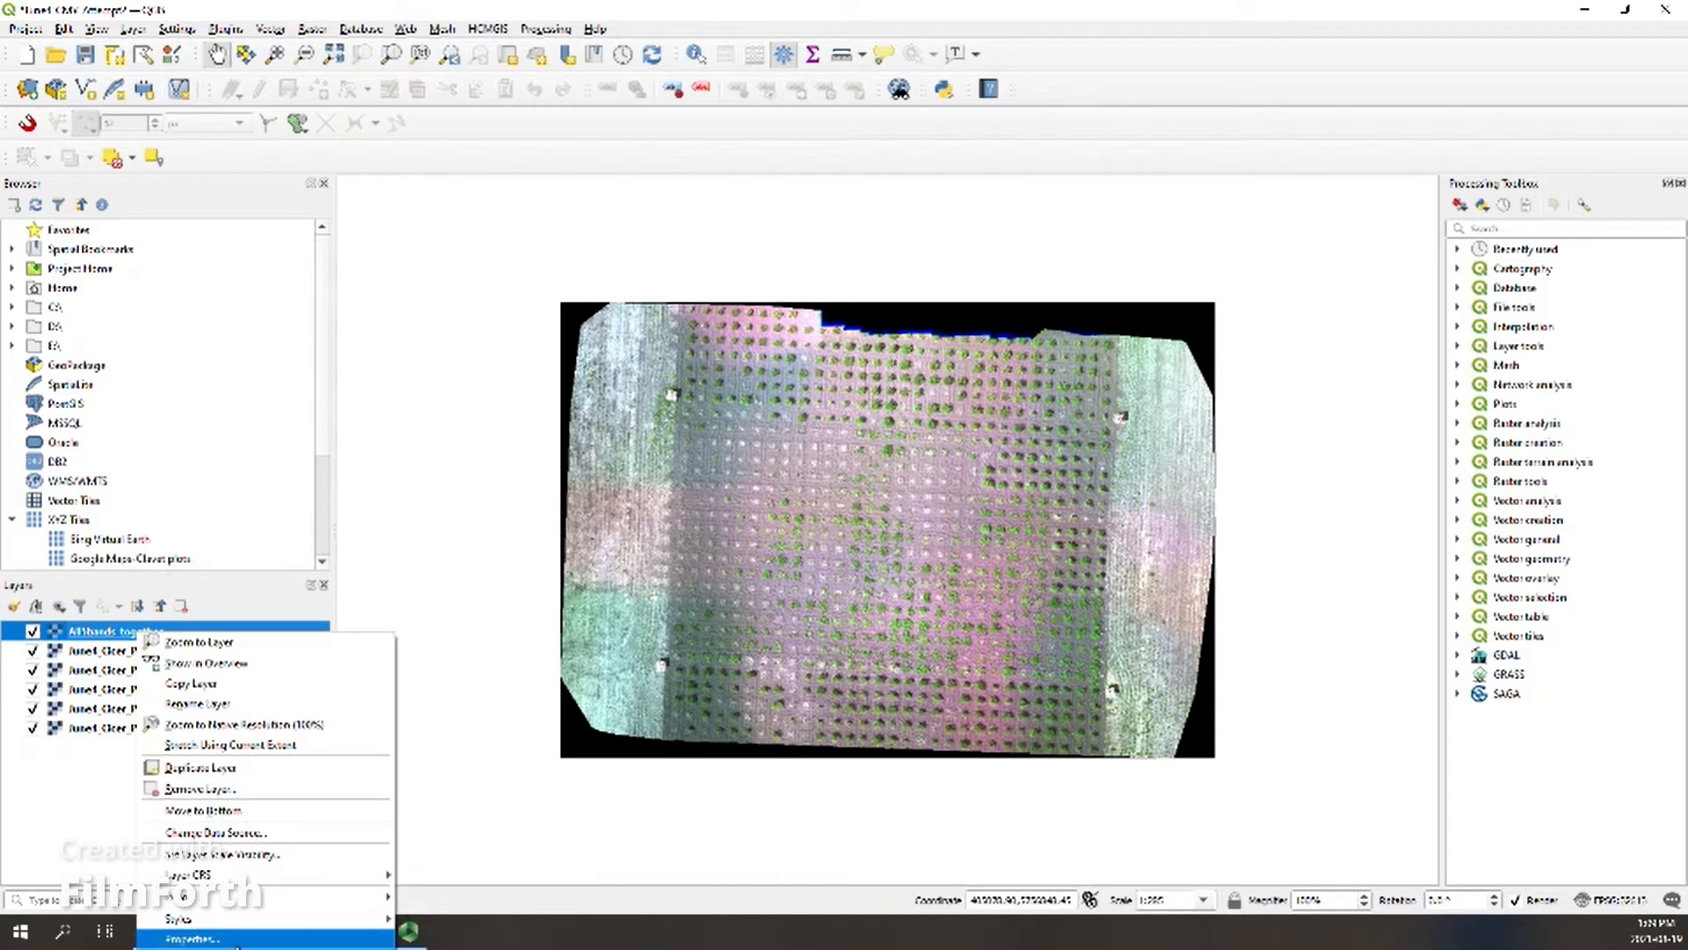
left_click(193, 939)
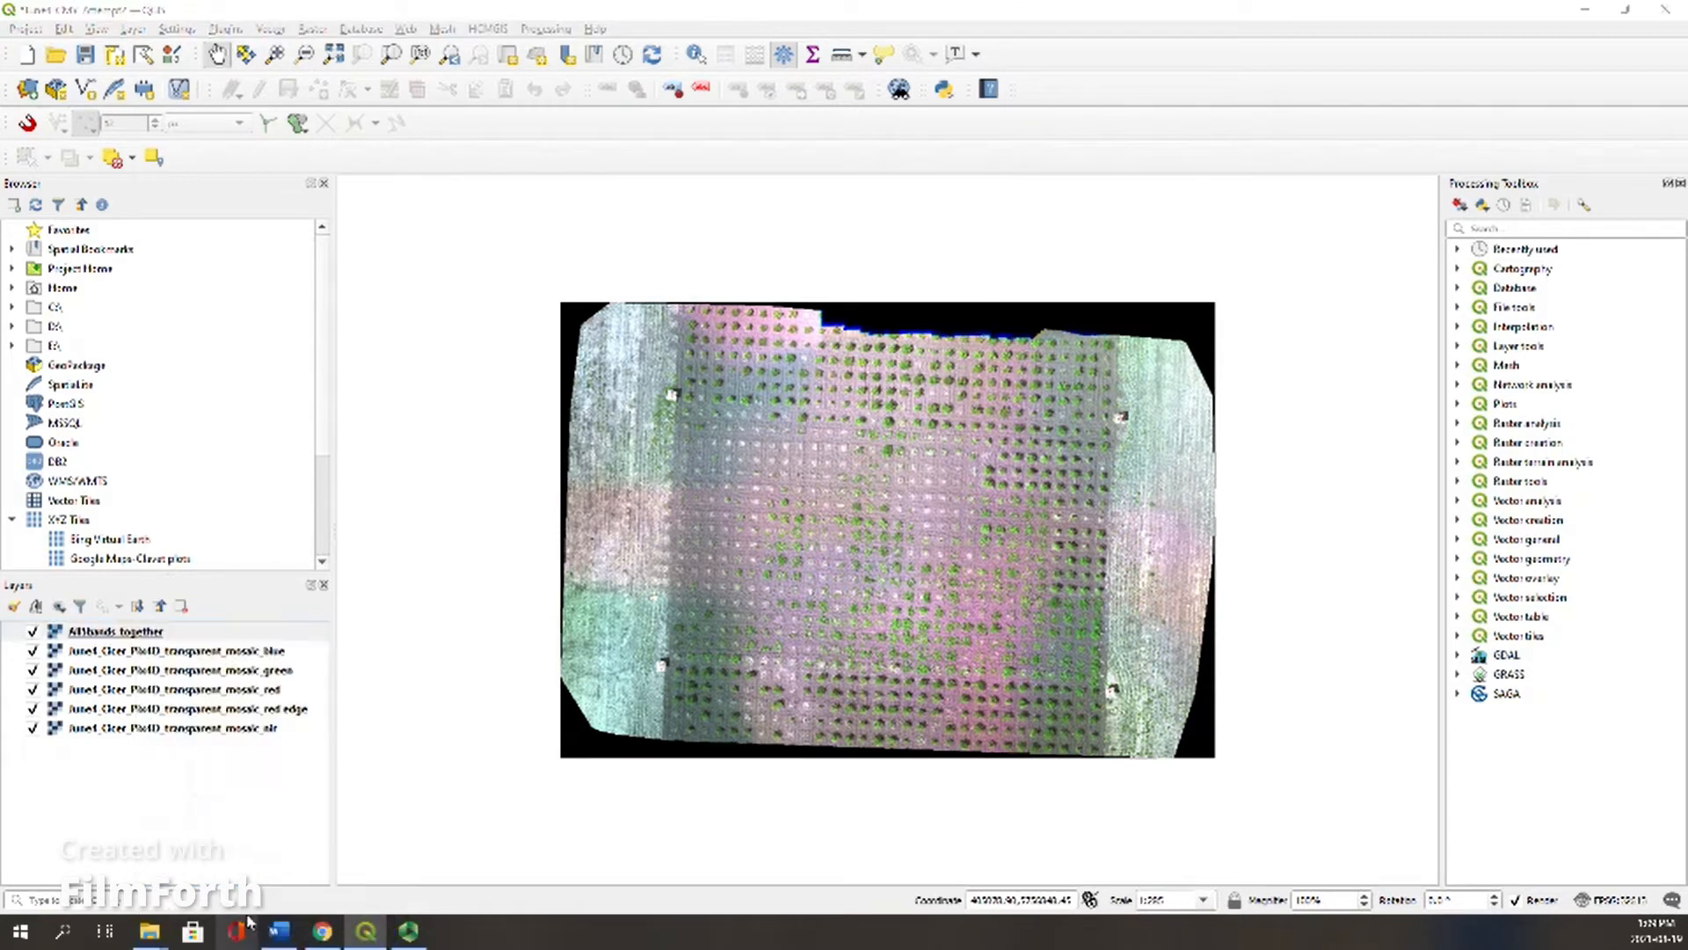
left_click_drag(159, 222, 1046, 195)
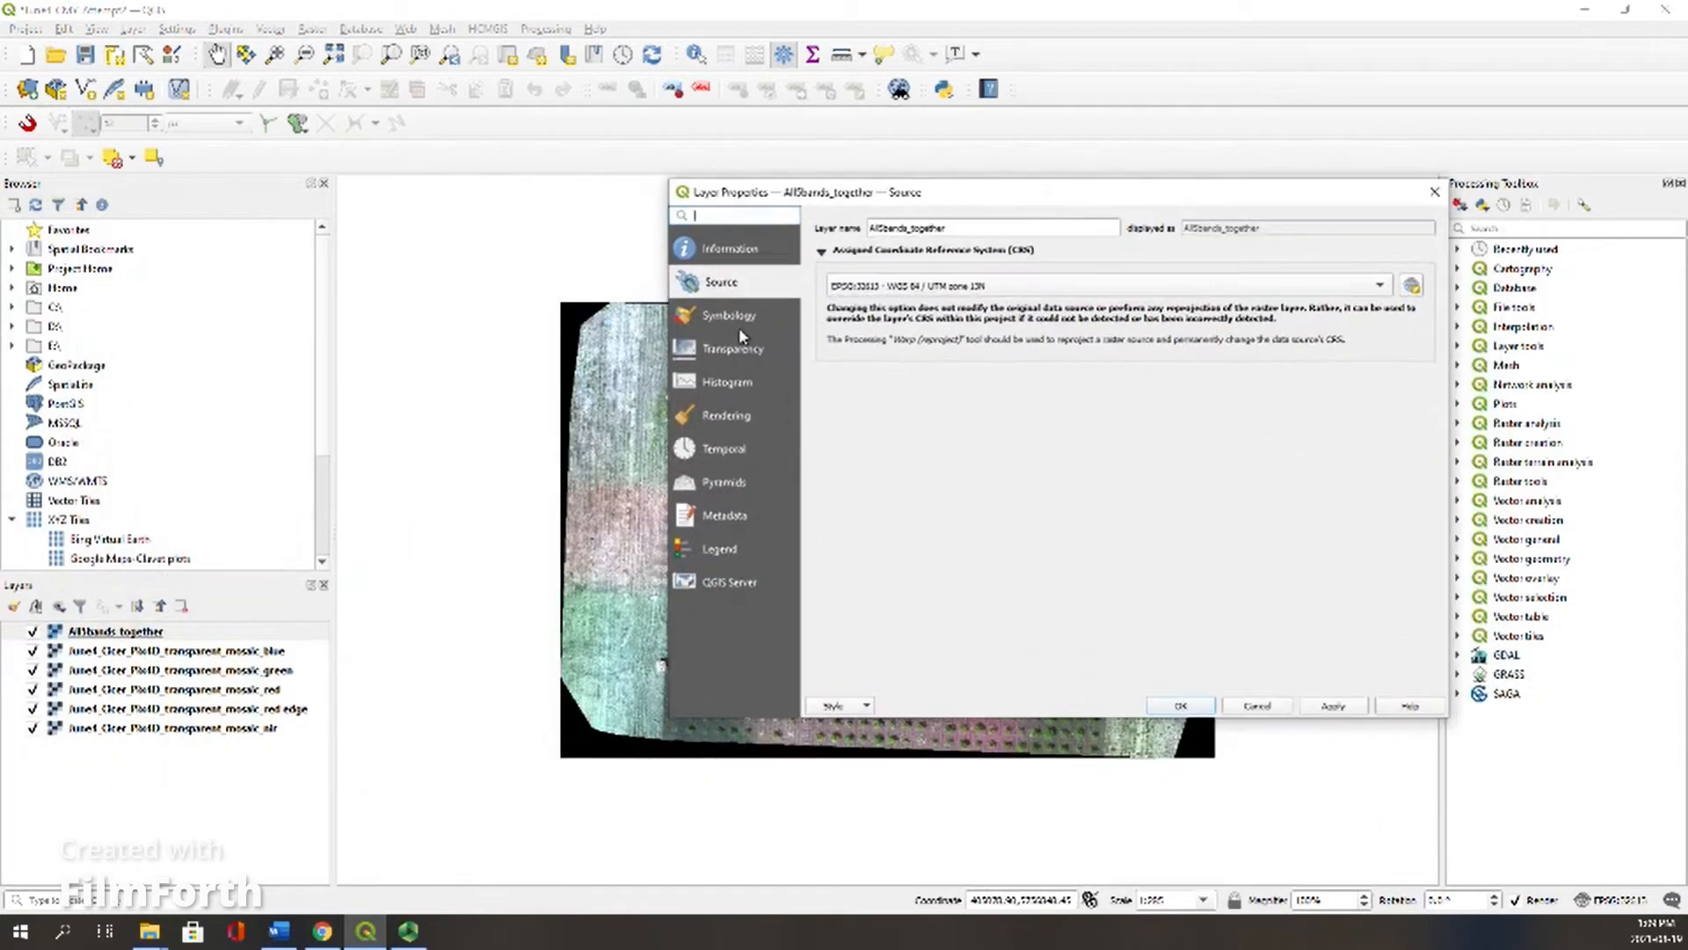
left_click(703, 315)
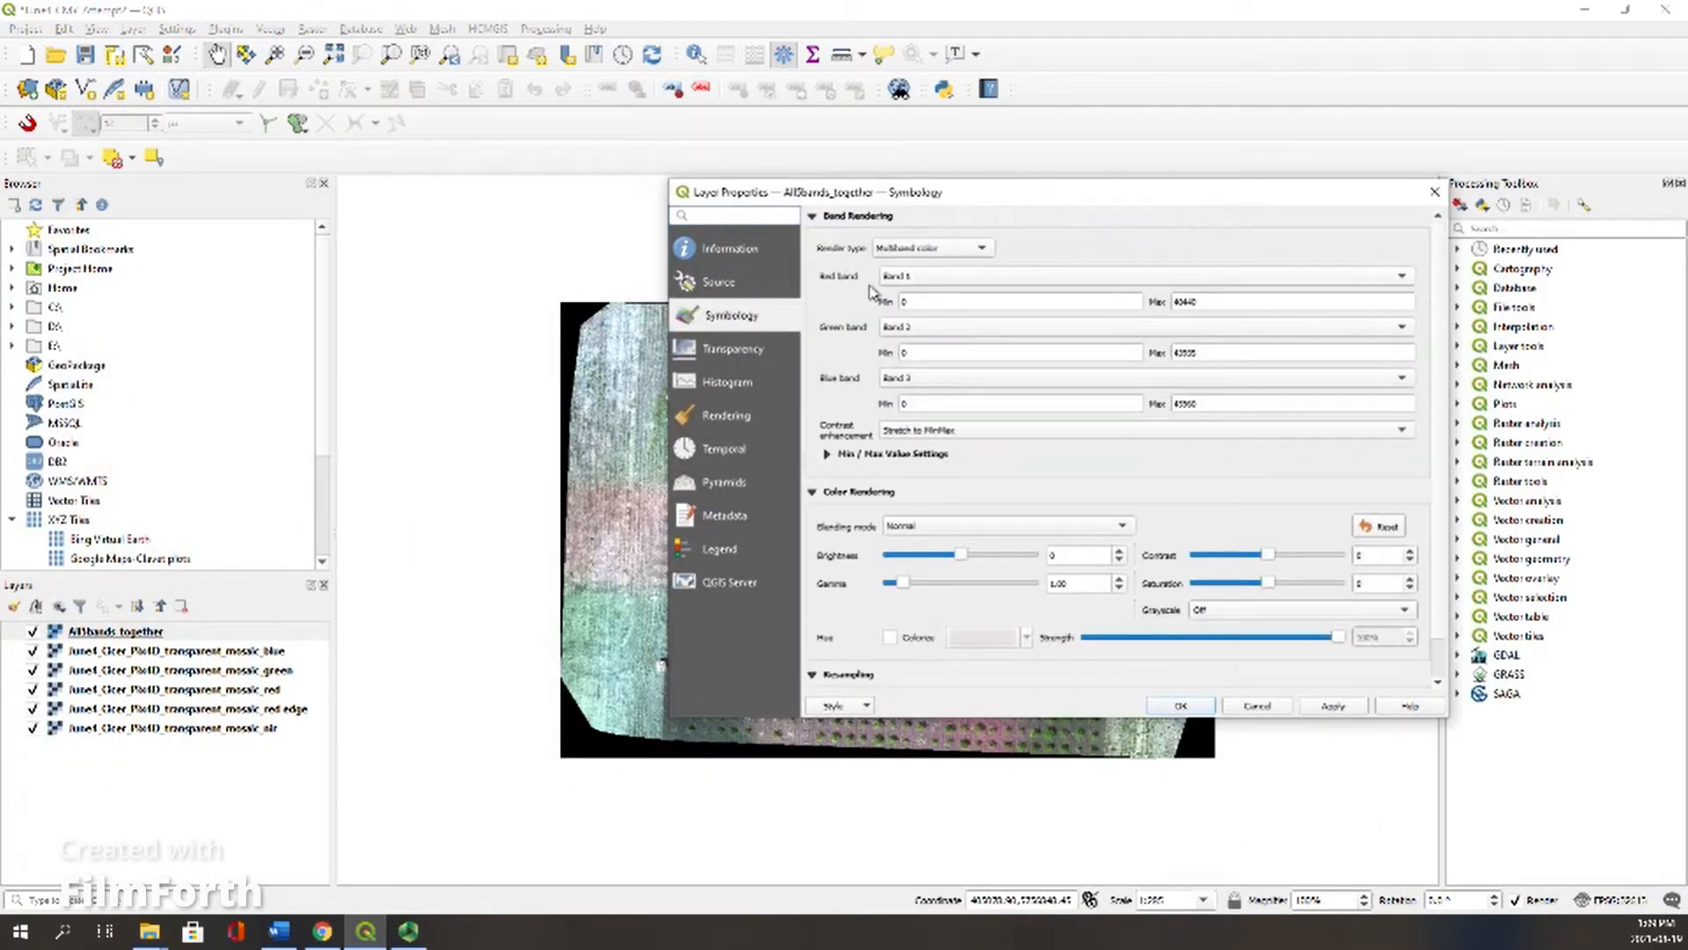
left_click(920, 280)
left_click(937, 379)
left_click(1011, 345)
left_click(1169, 707)
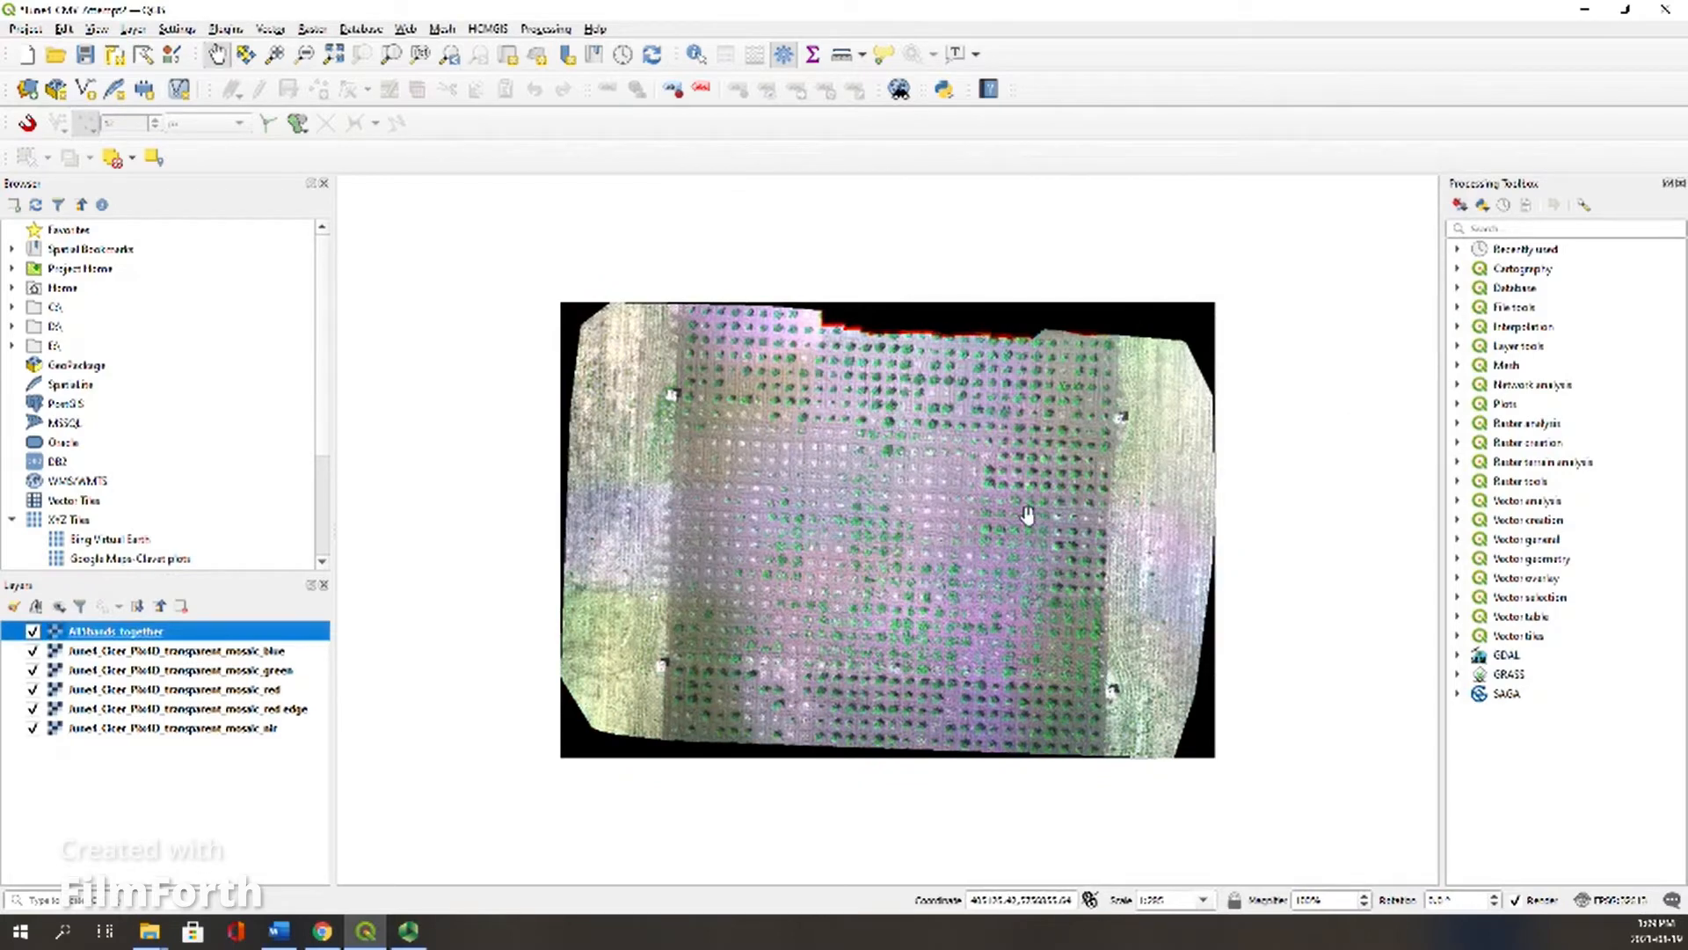
scroll(851, 549, "up", 3)
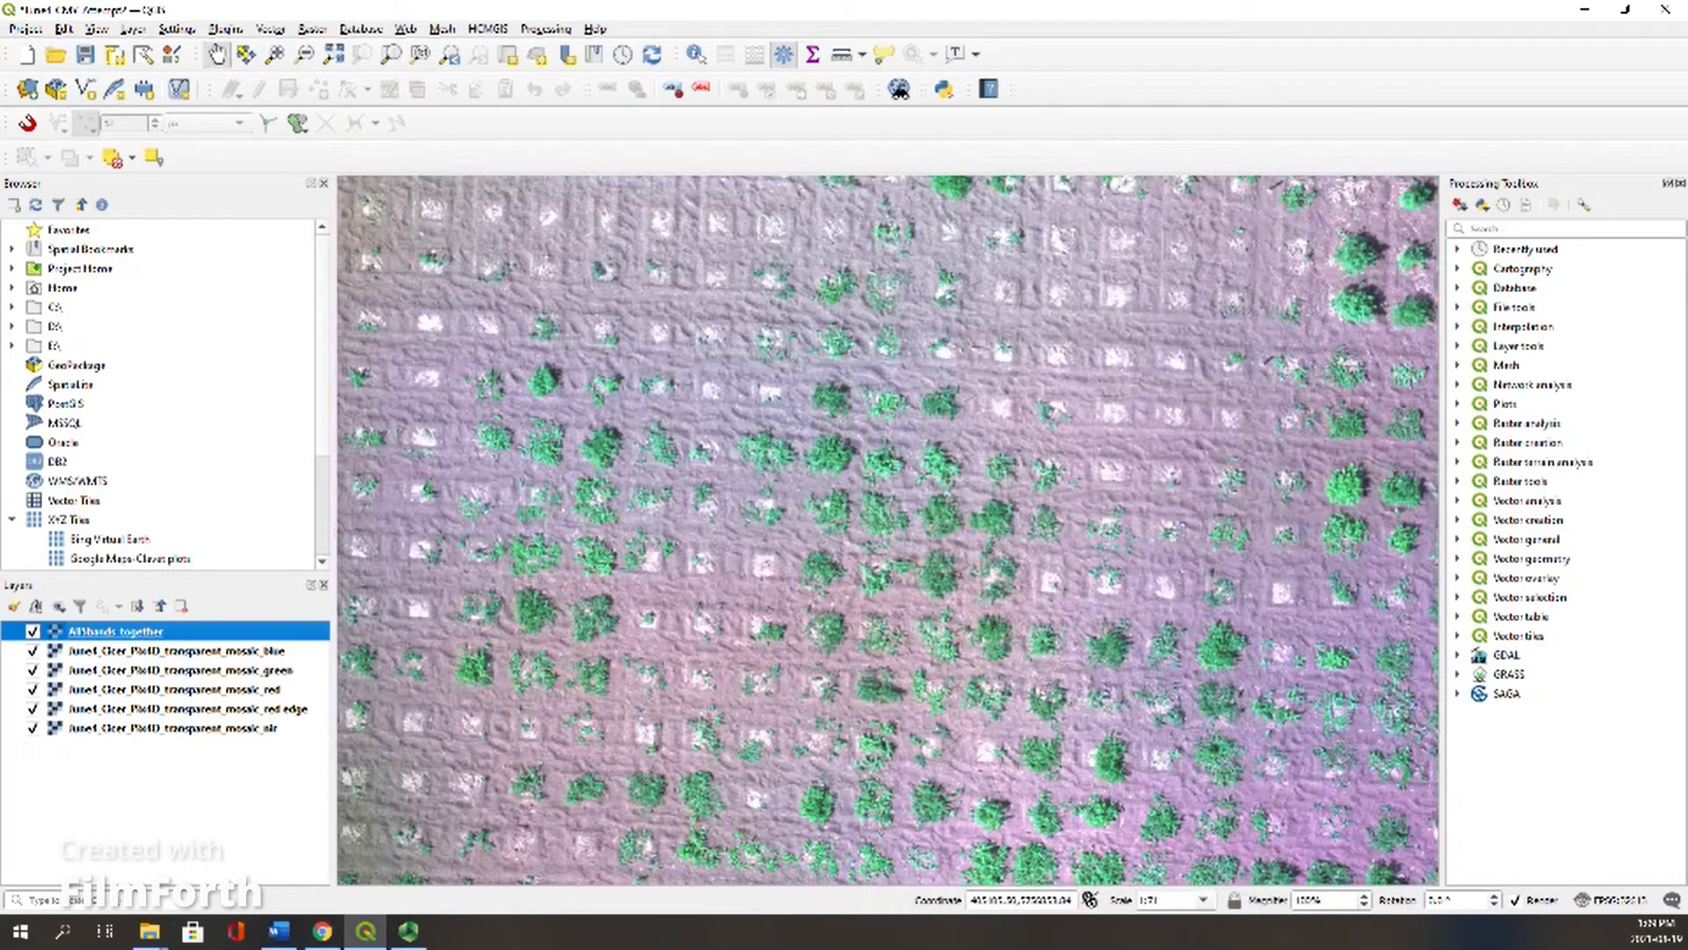
scroll(888, 531, "down", 1)
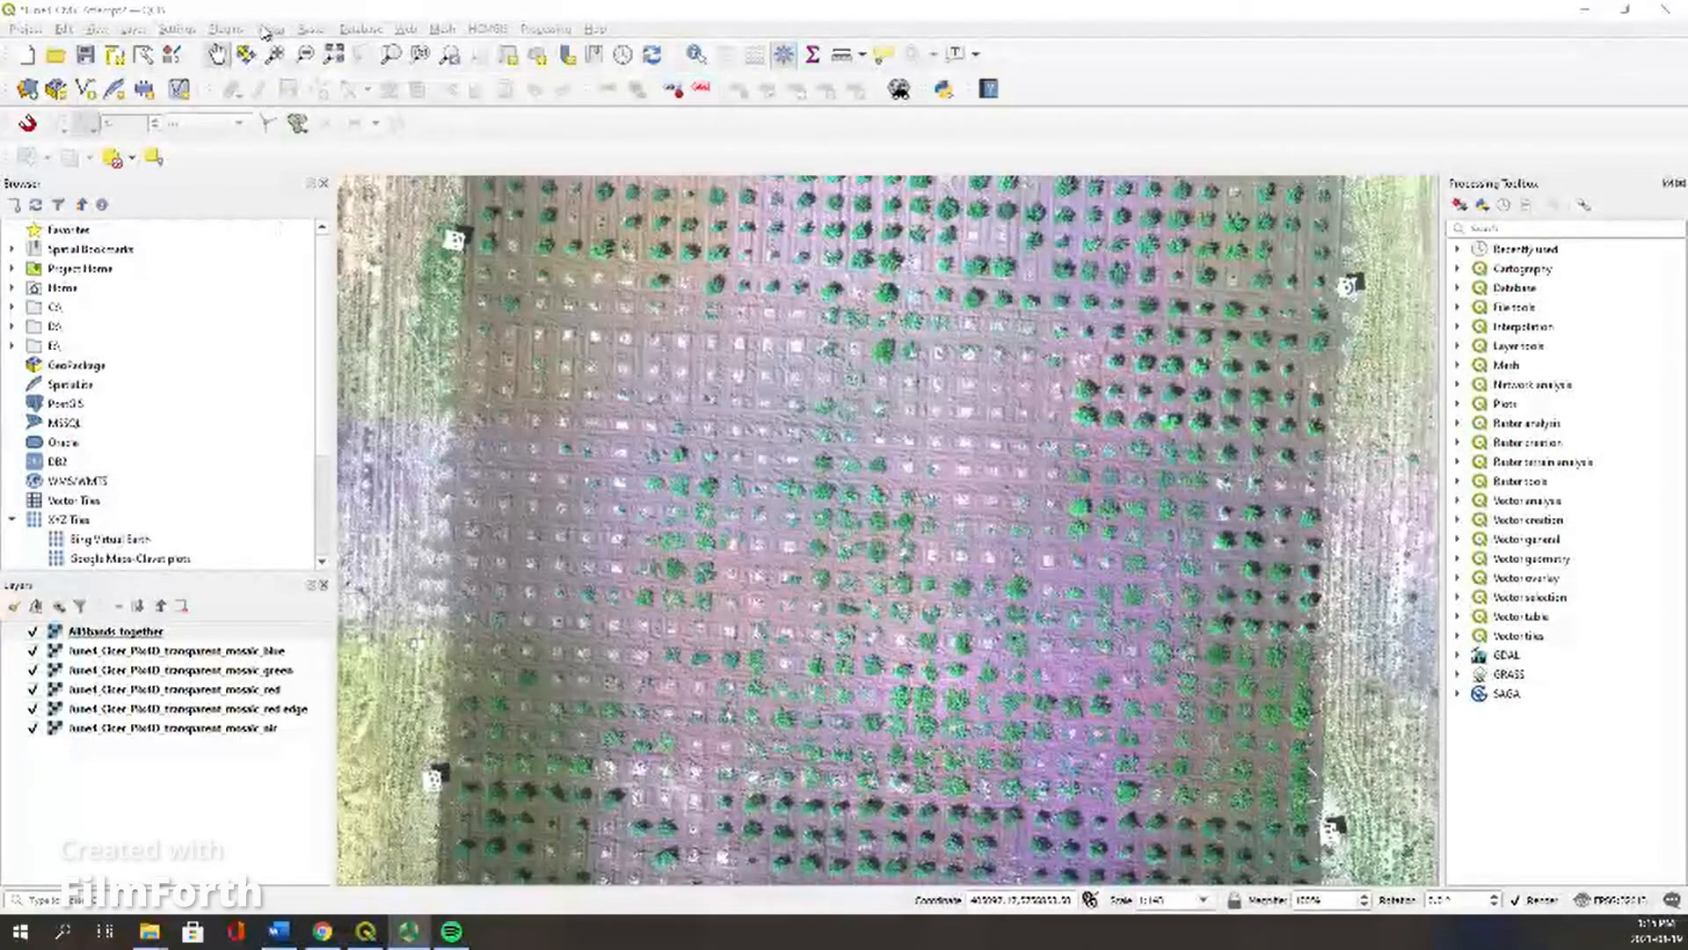
Step: Start a new shapefile layer named Plot_num with polygon geometry and the project CRS EPSG:32613 - WGS 84 / UTM zone 13N
left_click(133, 29)
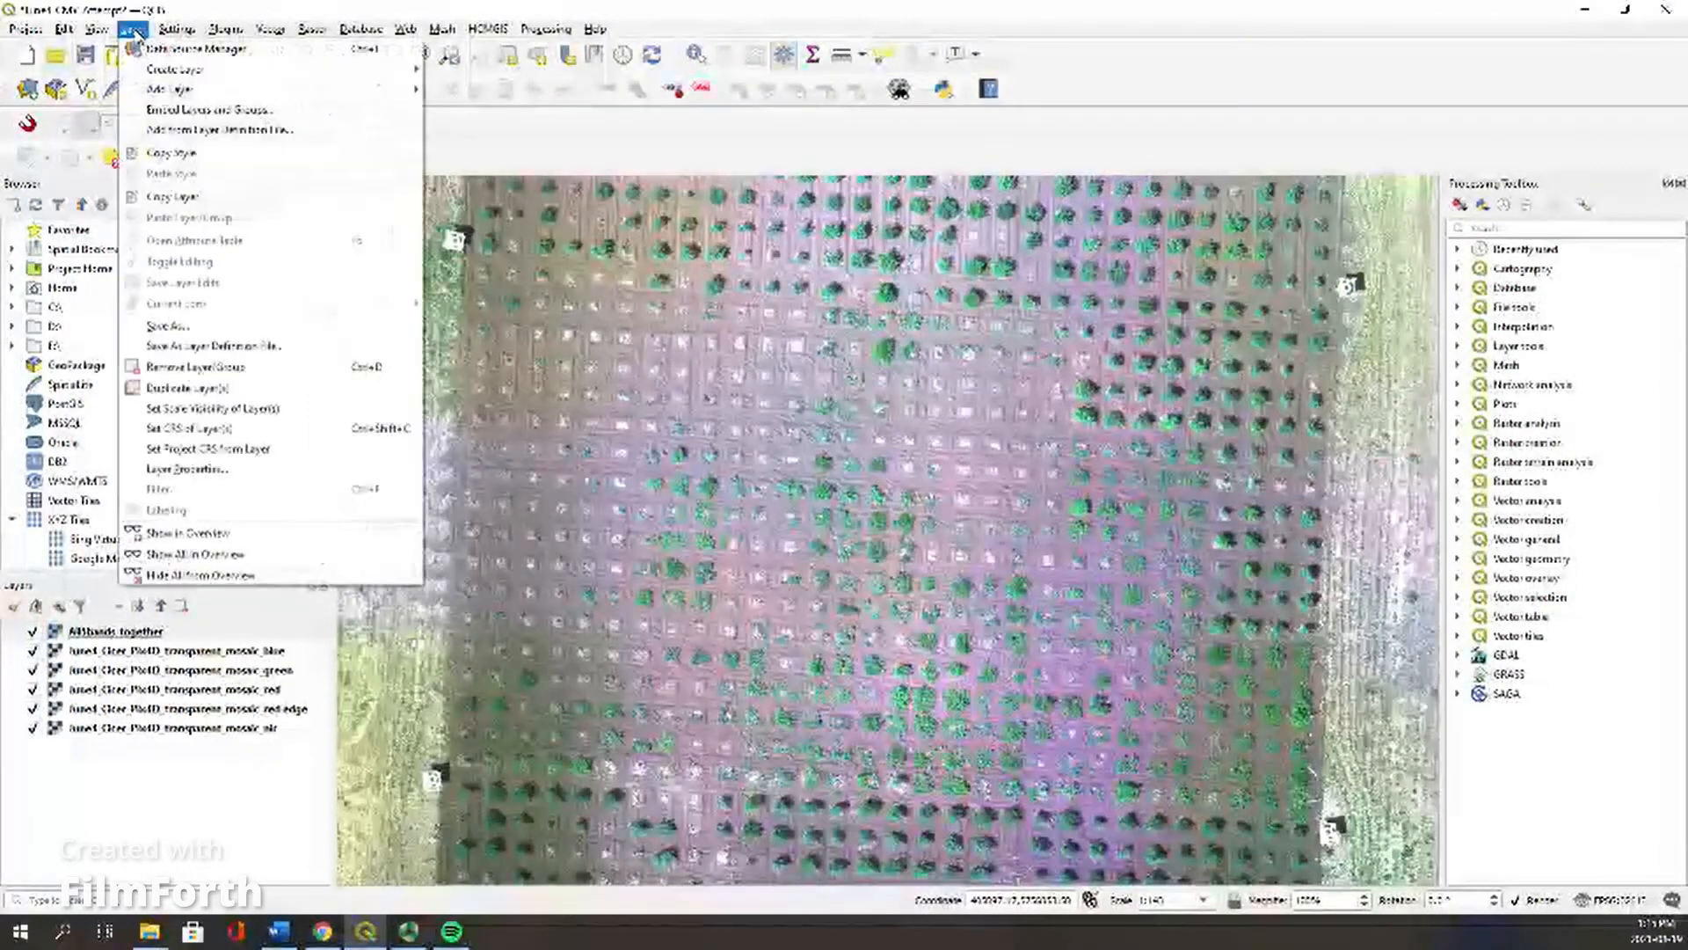
mouse_move(176, 69)
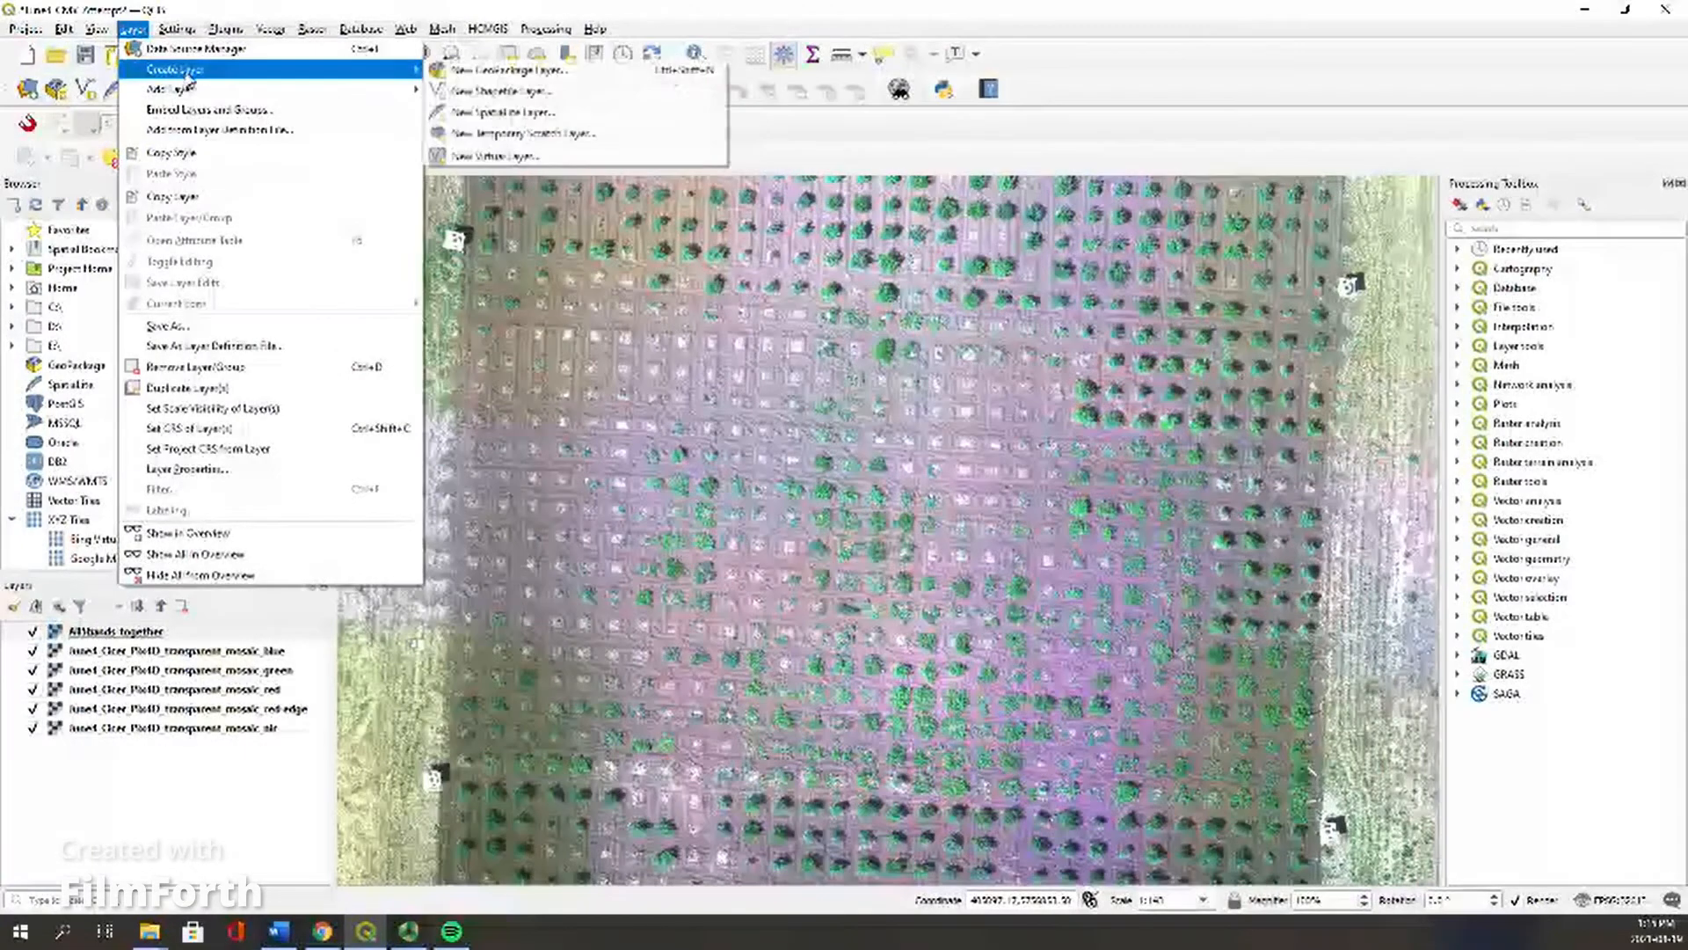
left_click(554, 92)
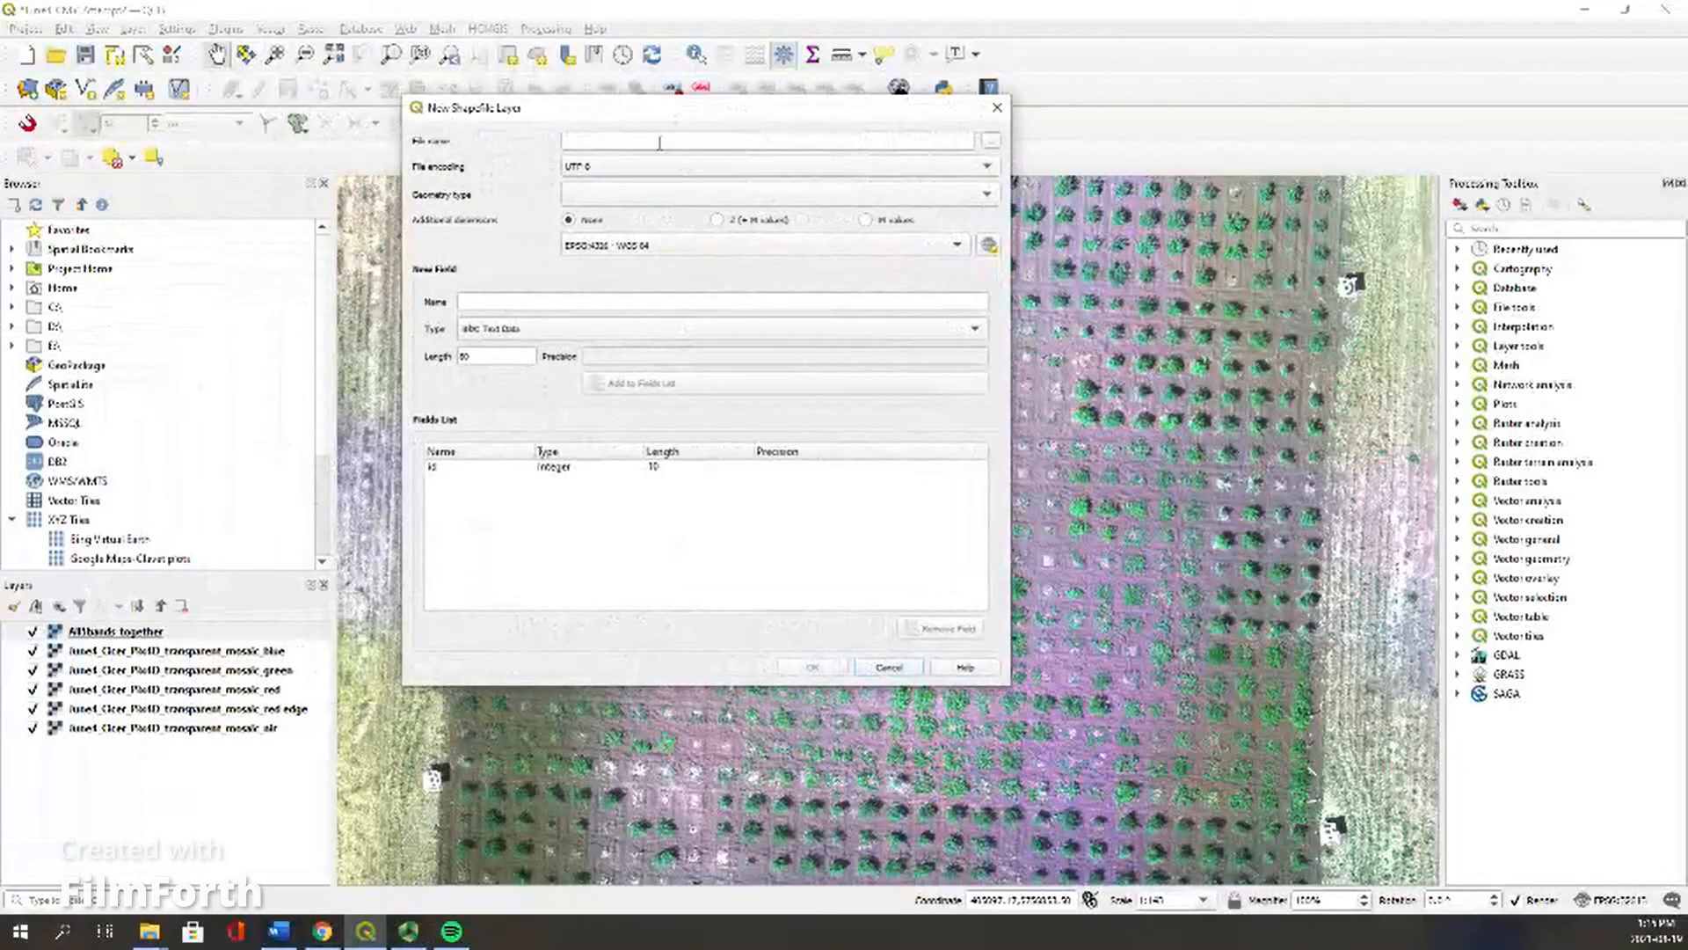
left_click(701, 138)
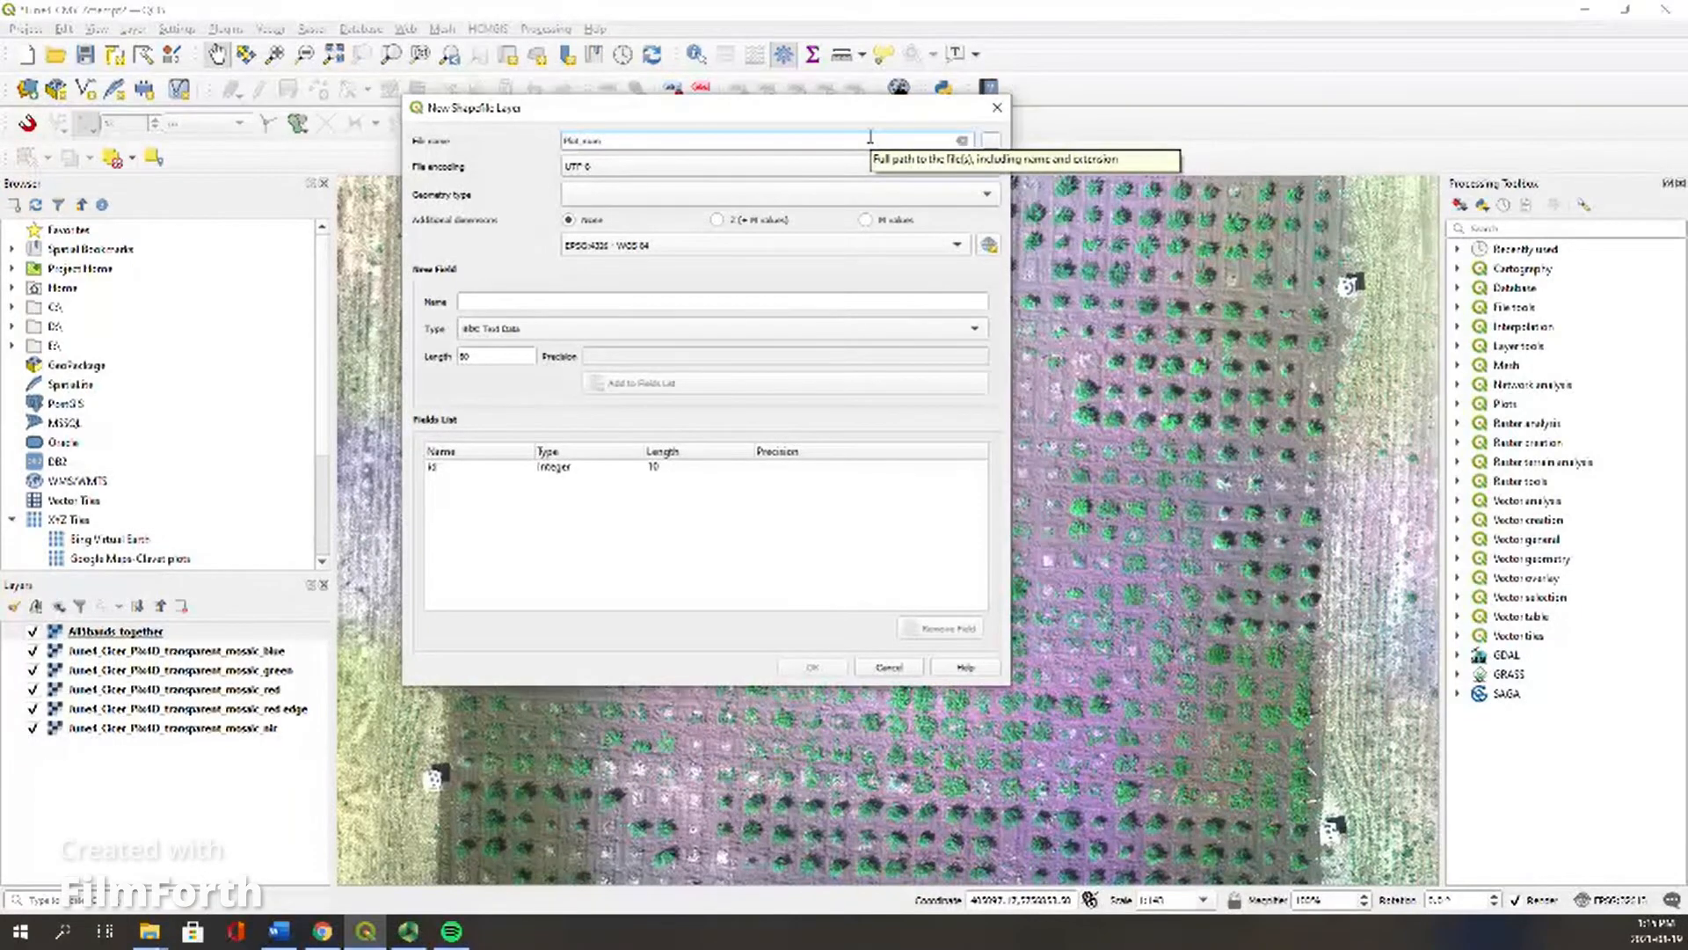
left_click(728, 195)
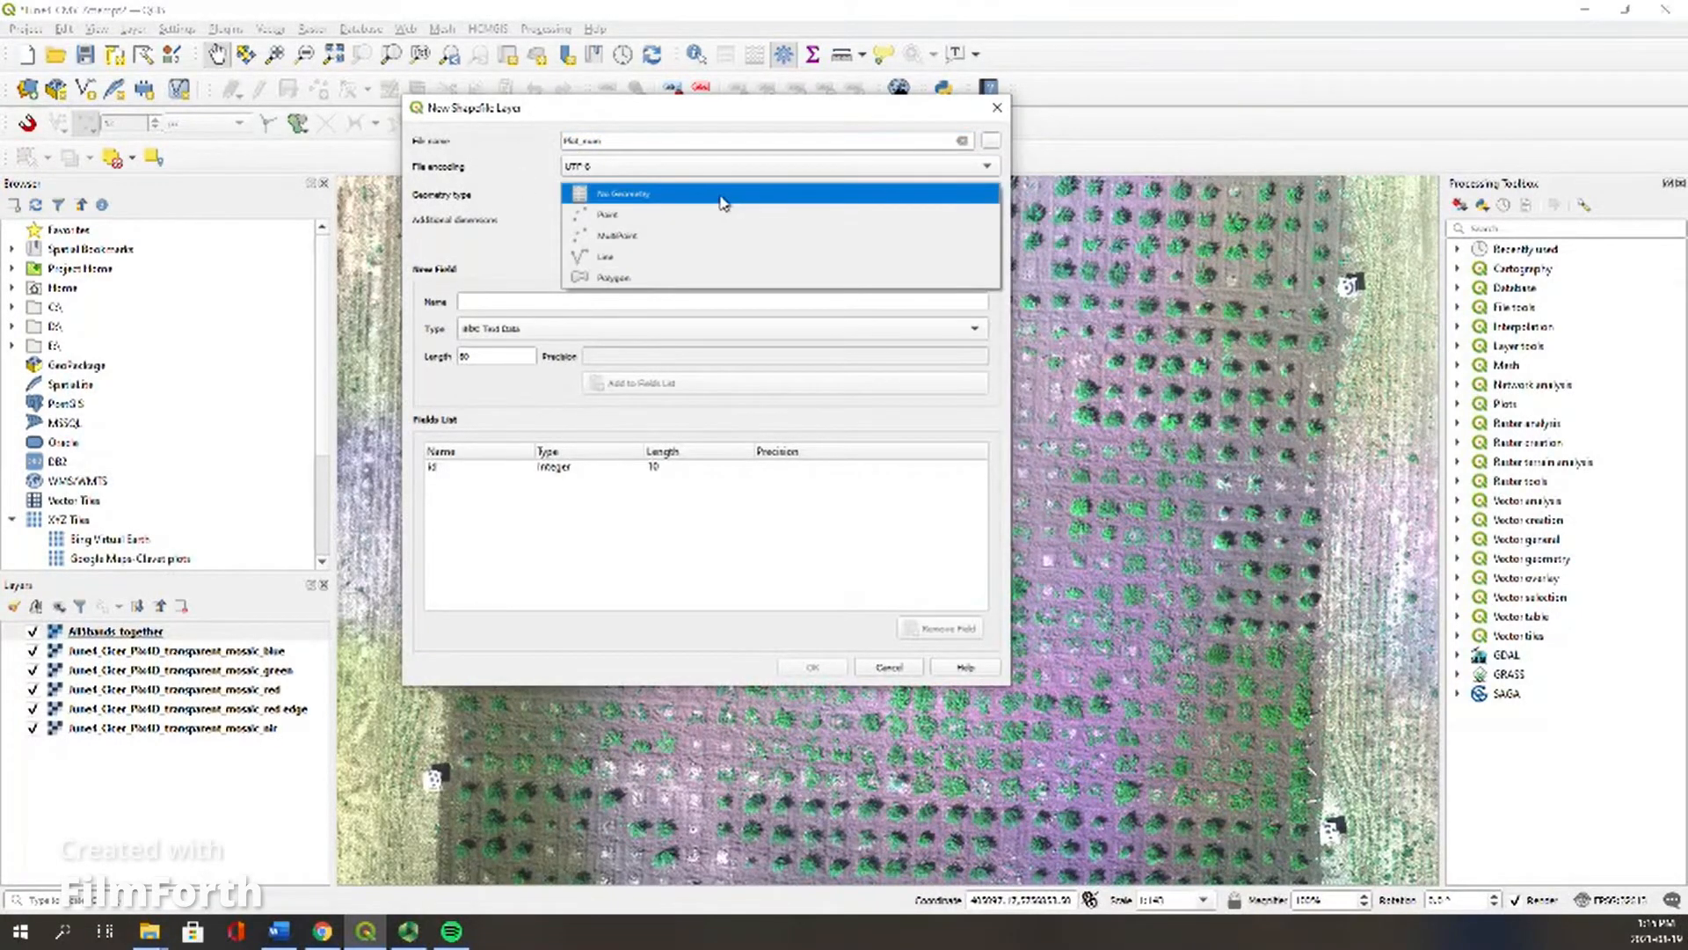
left_click(661, 279)
left_click(663, 246)
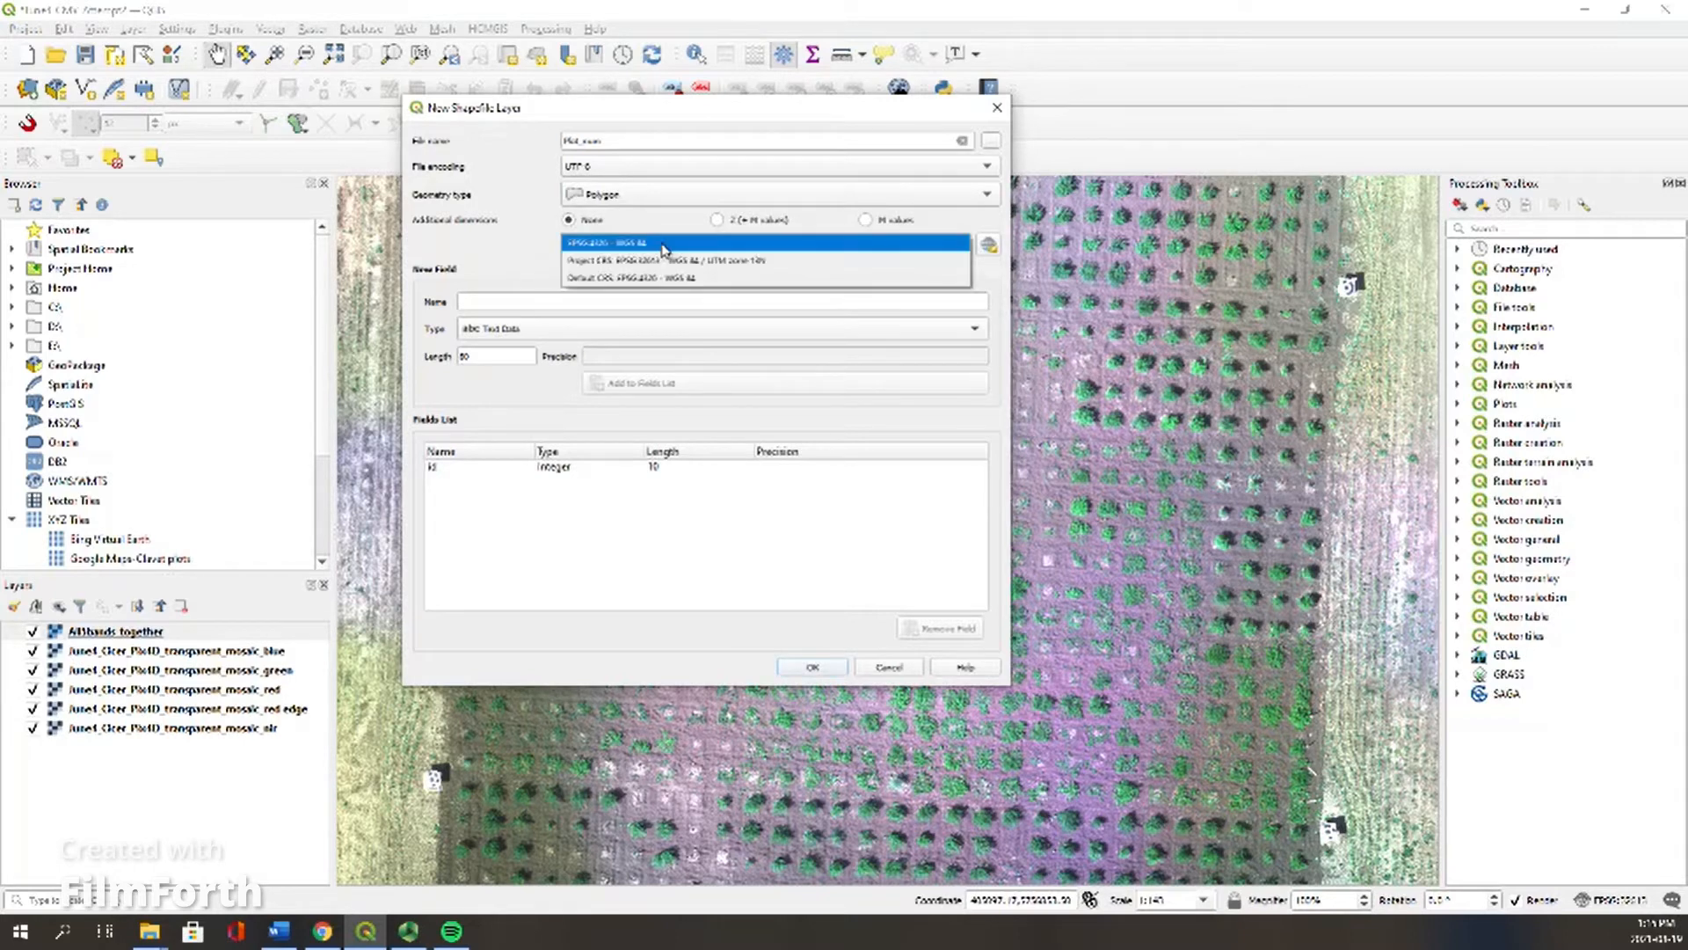
left_click(678, 262)
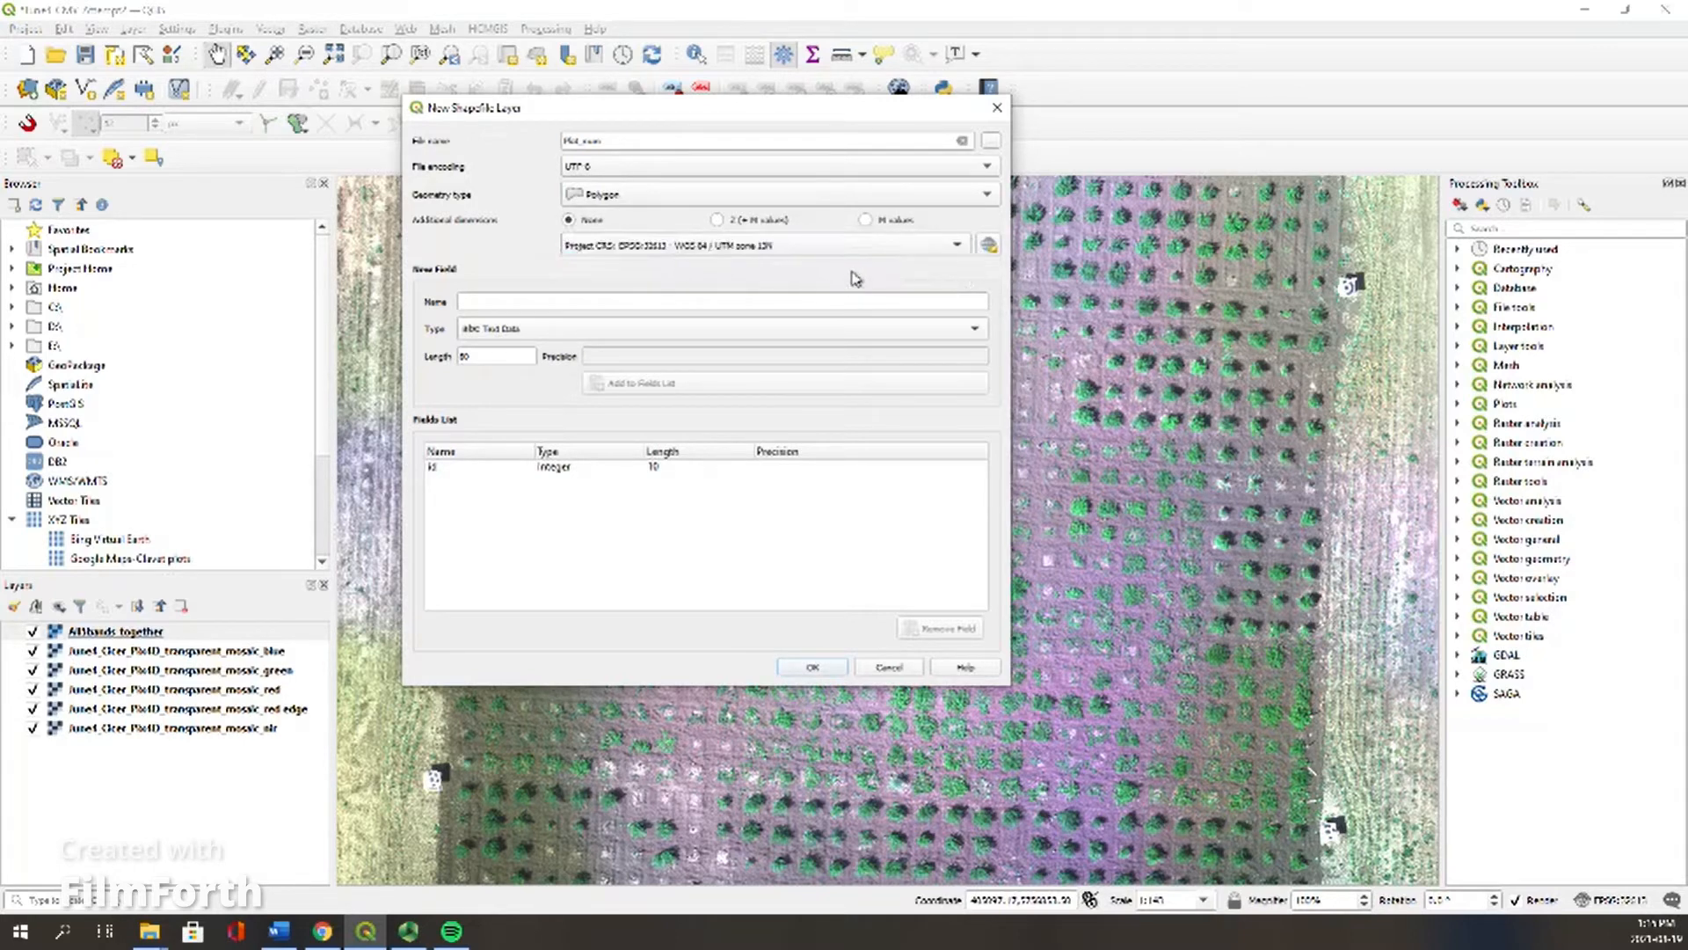
Step: Define the shapefile's new field as Plot_num with the Whole Number type
type("Plot_num")
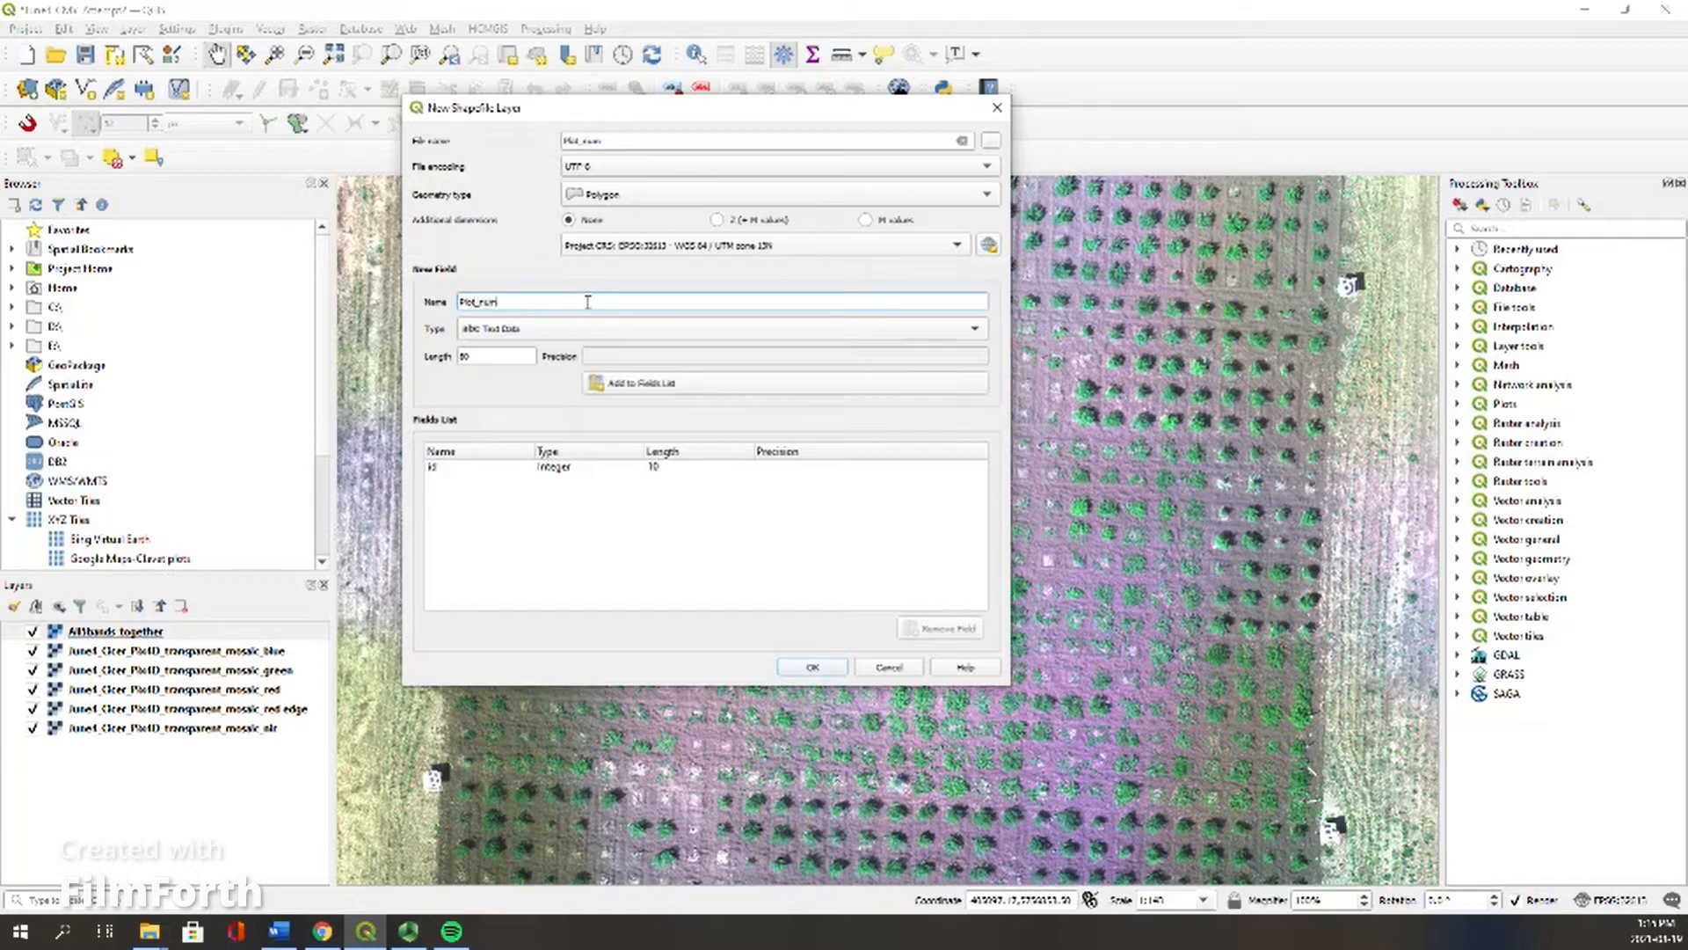
left_click(548, 334)
left_click(562, 349)
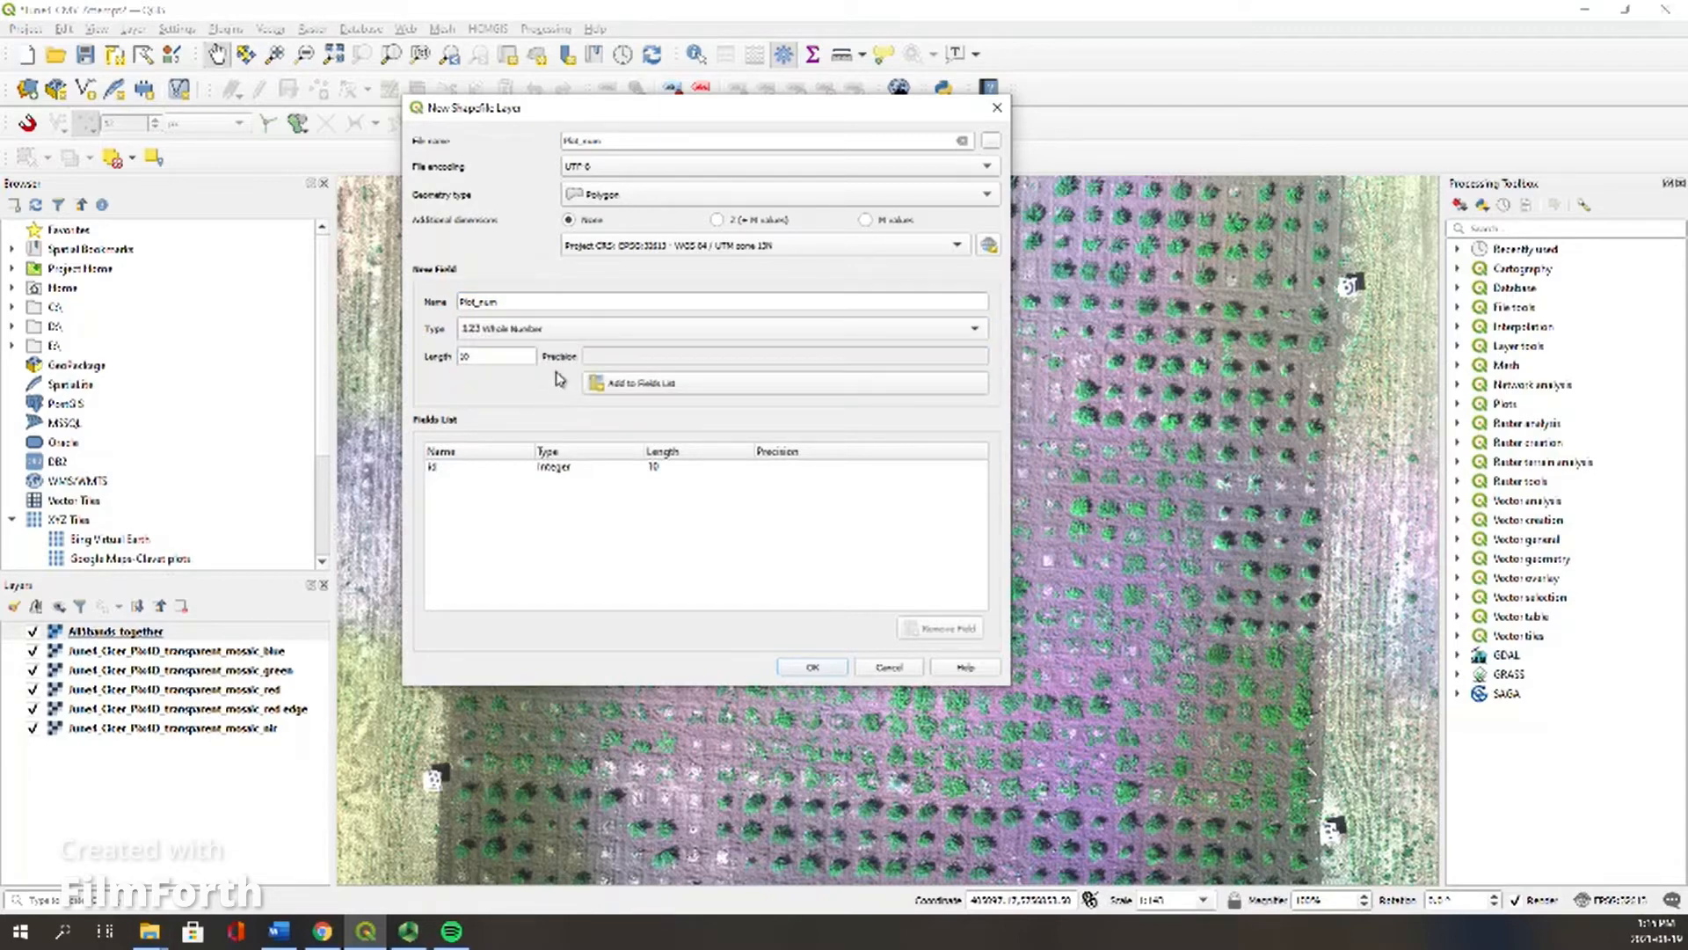
left_click(570, 334)
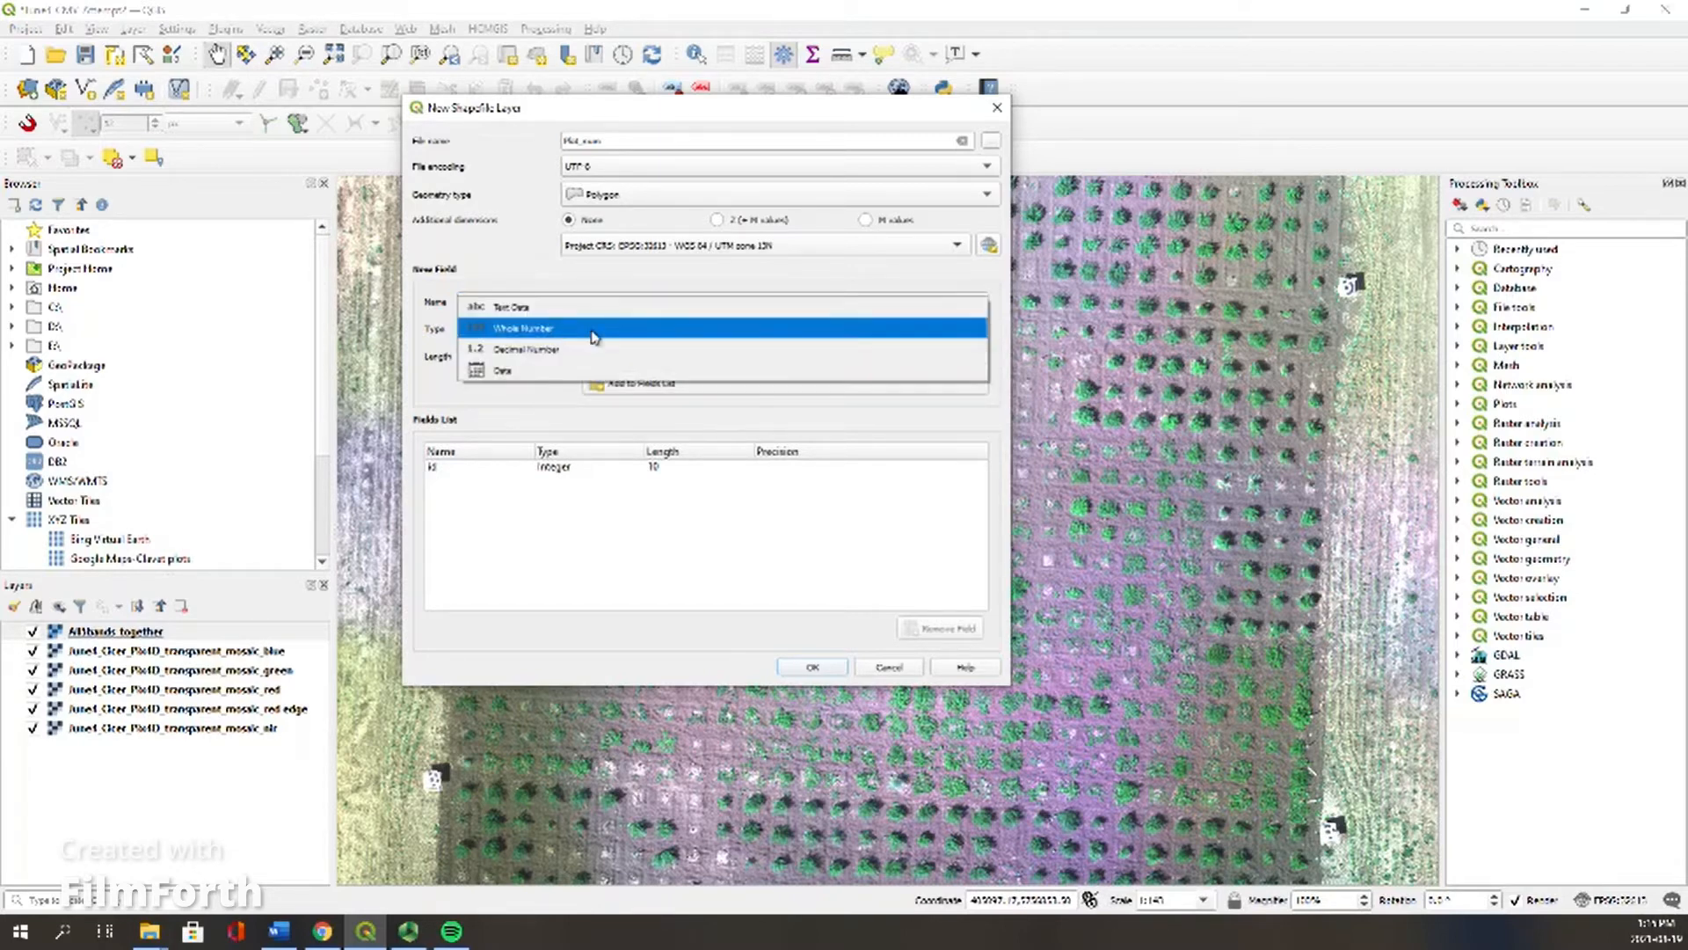
left_click(593, 337)
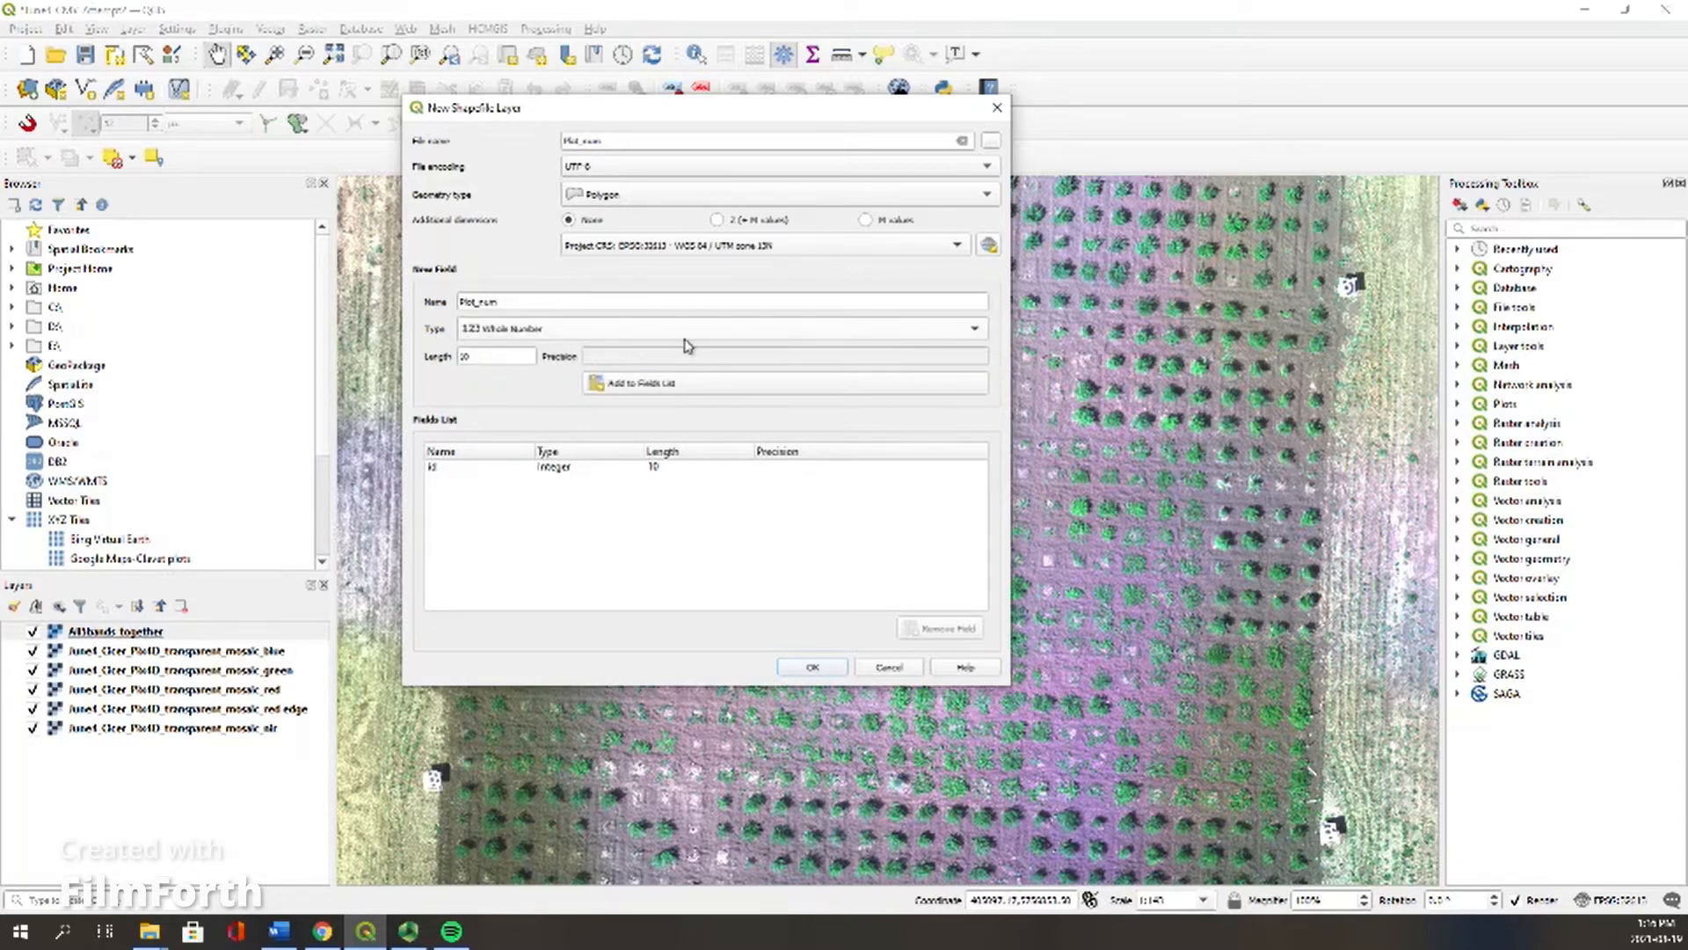
Step: Set the shapefile's save path to Plot_num_June4_CMV in drive E's 2021 Field season, Cicer Milkvetch, June4_CMV_flight1, QGIS Analysis Part 2-Post GCP Tag folder
left_click(990, 141)
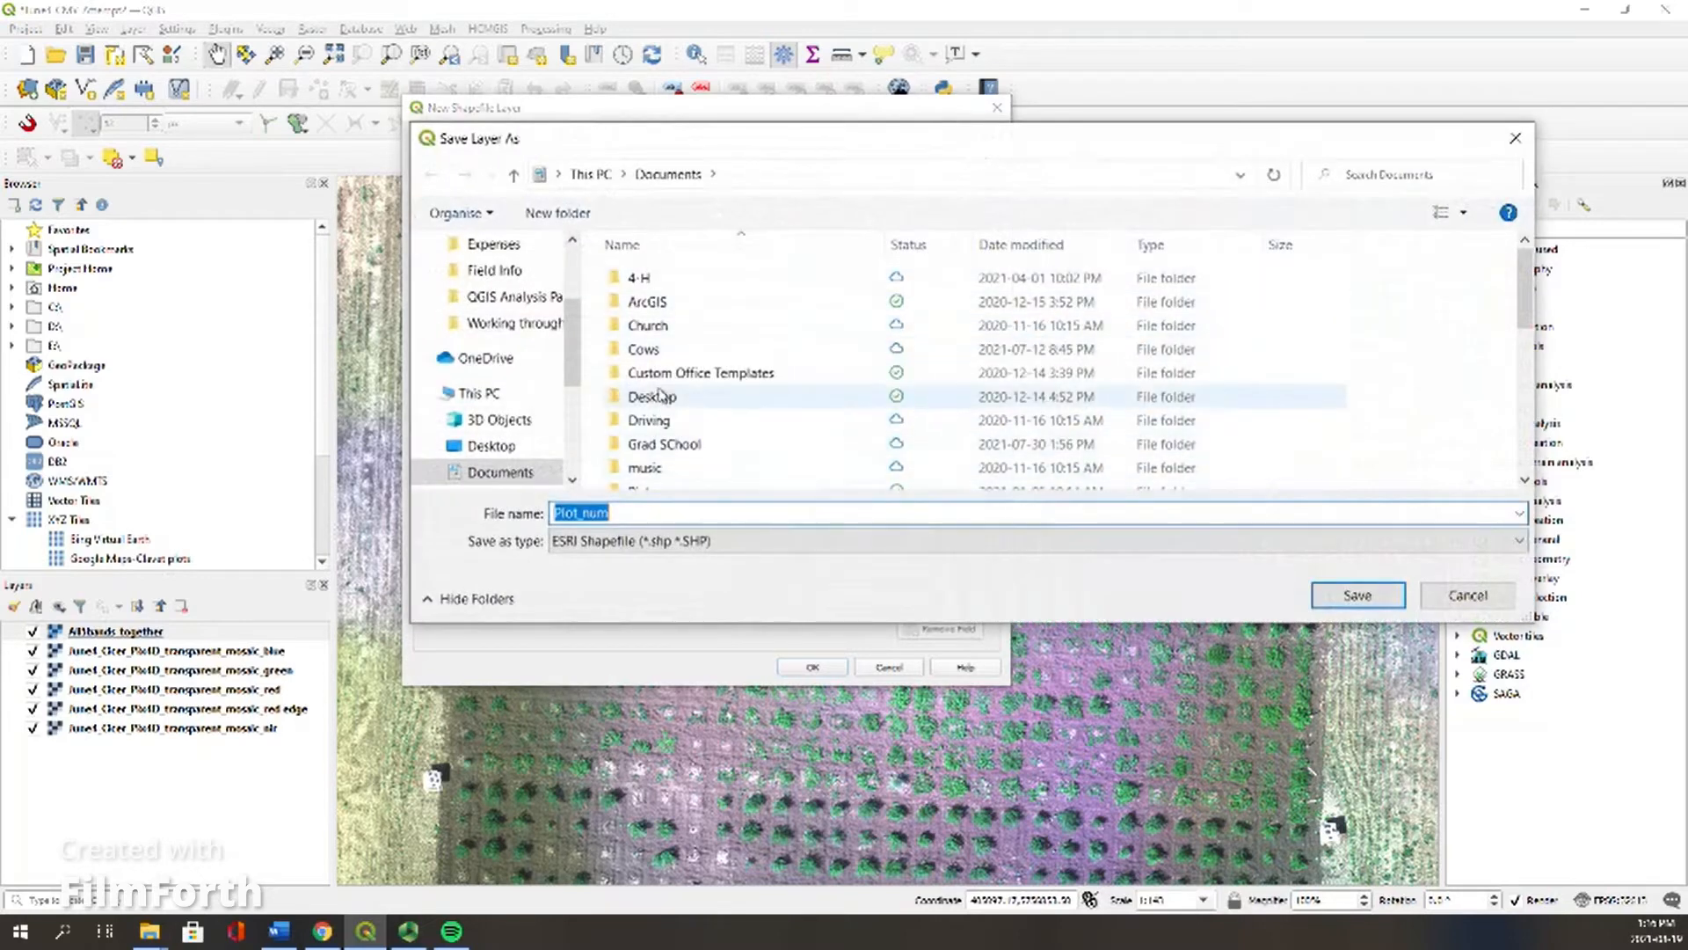
scroll(546, 413, "down", 3)
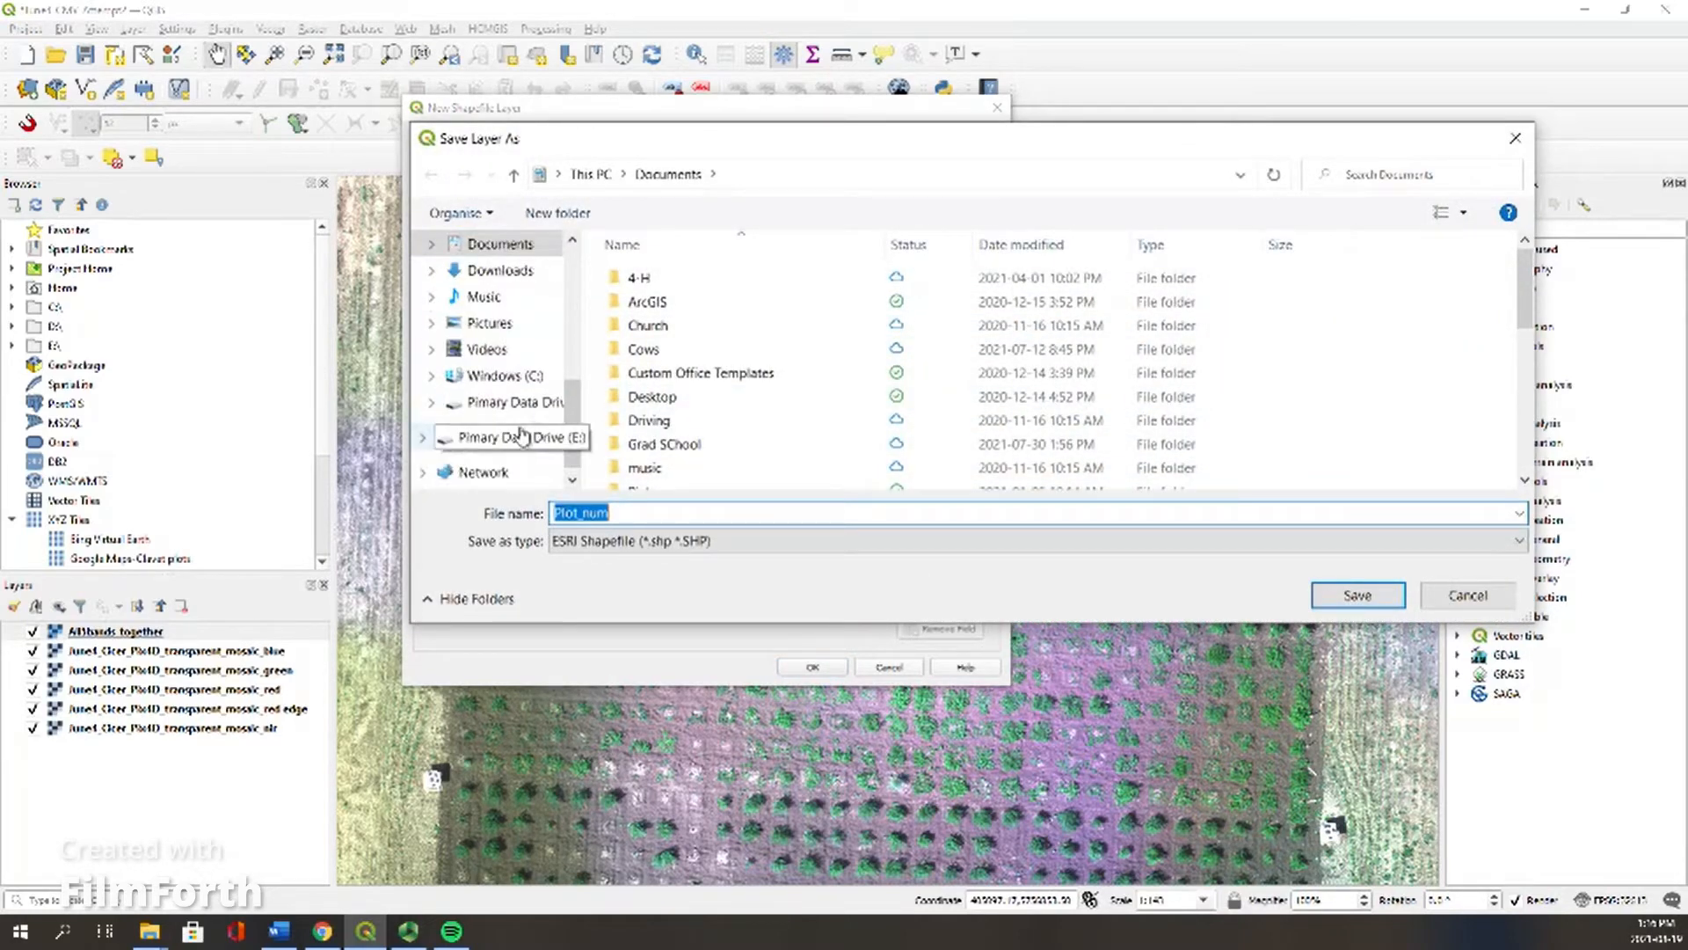
left_click(517, 403)
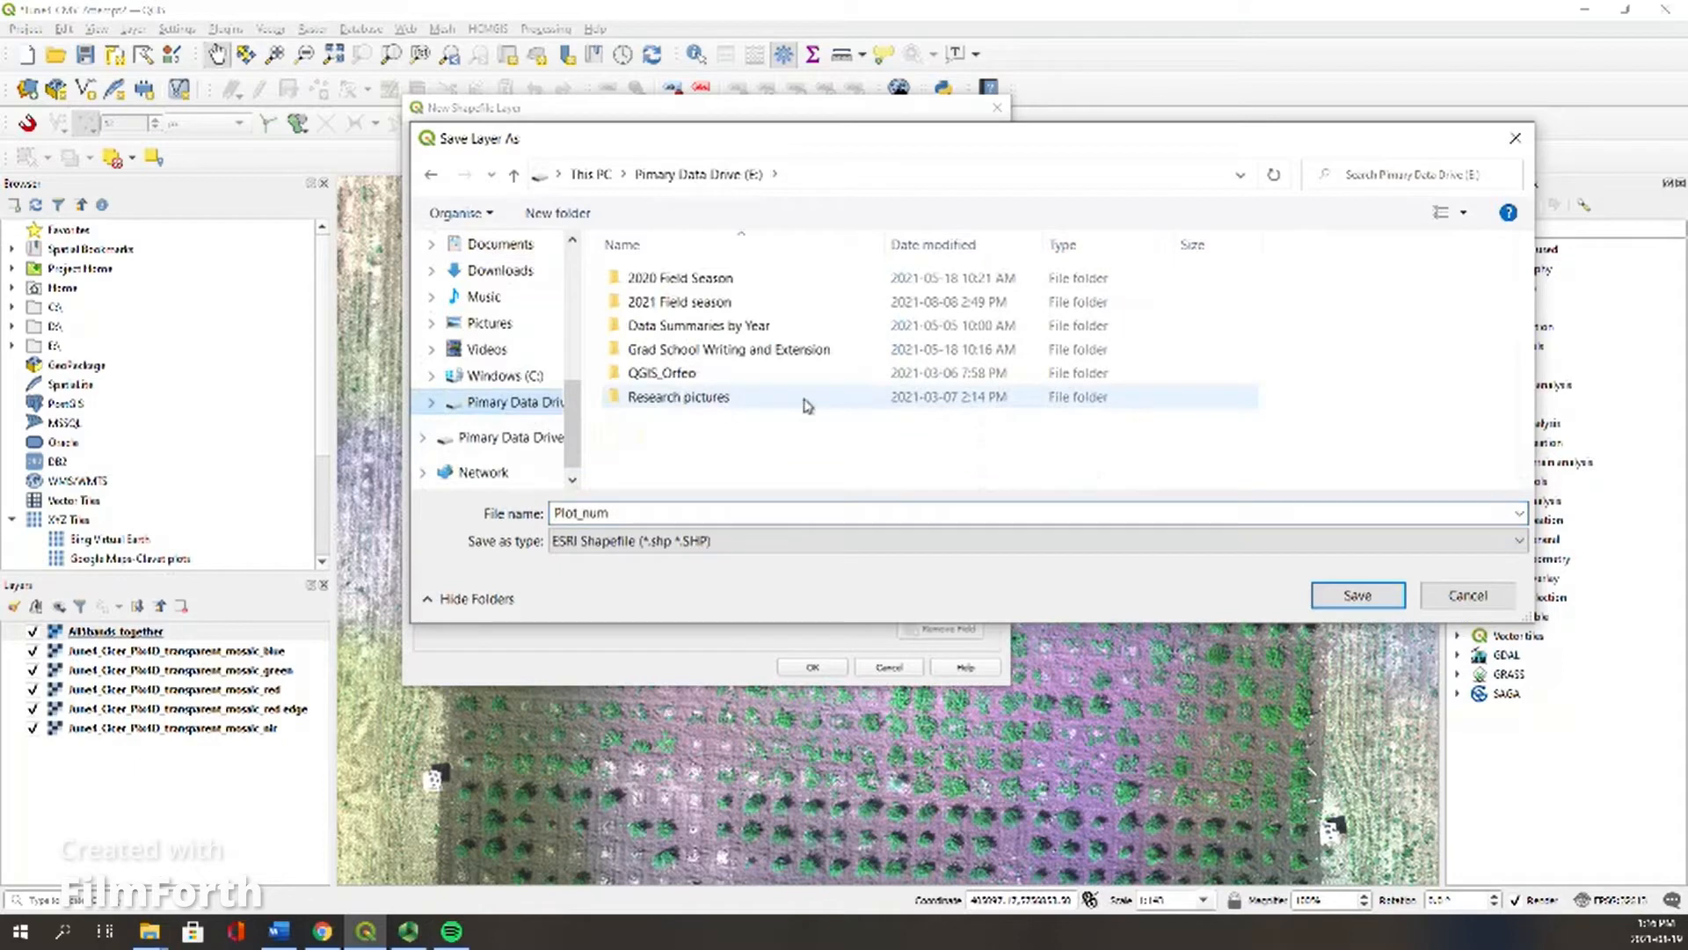
double_click(773, 306)
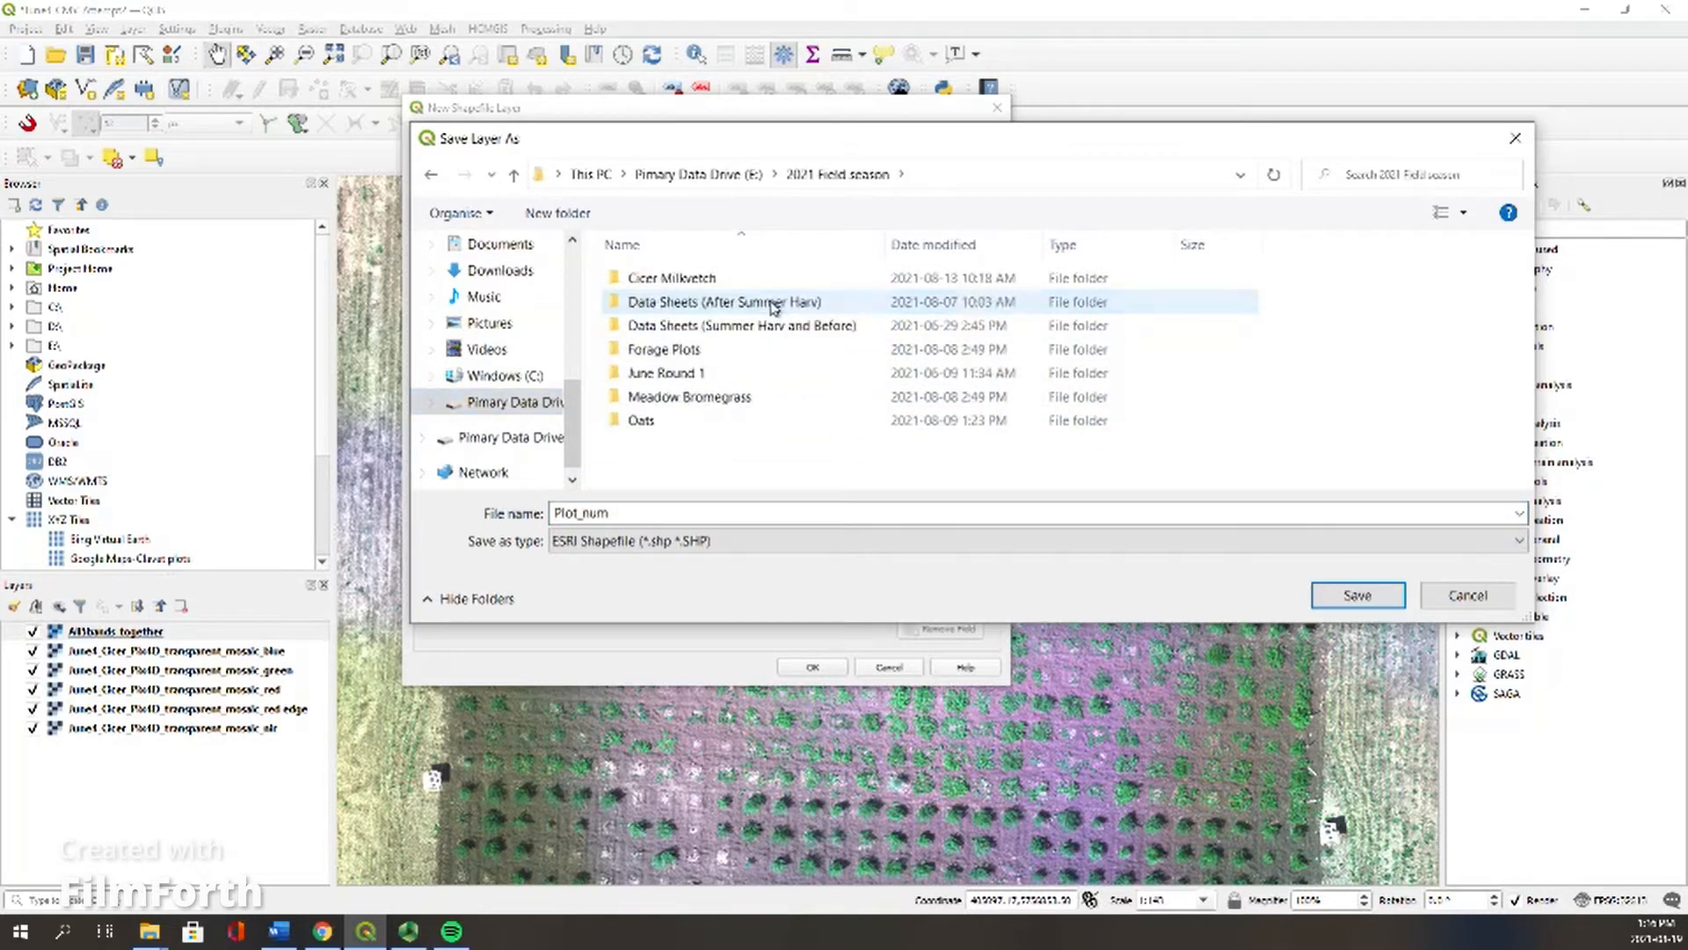
double_click(756, 277)
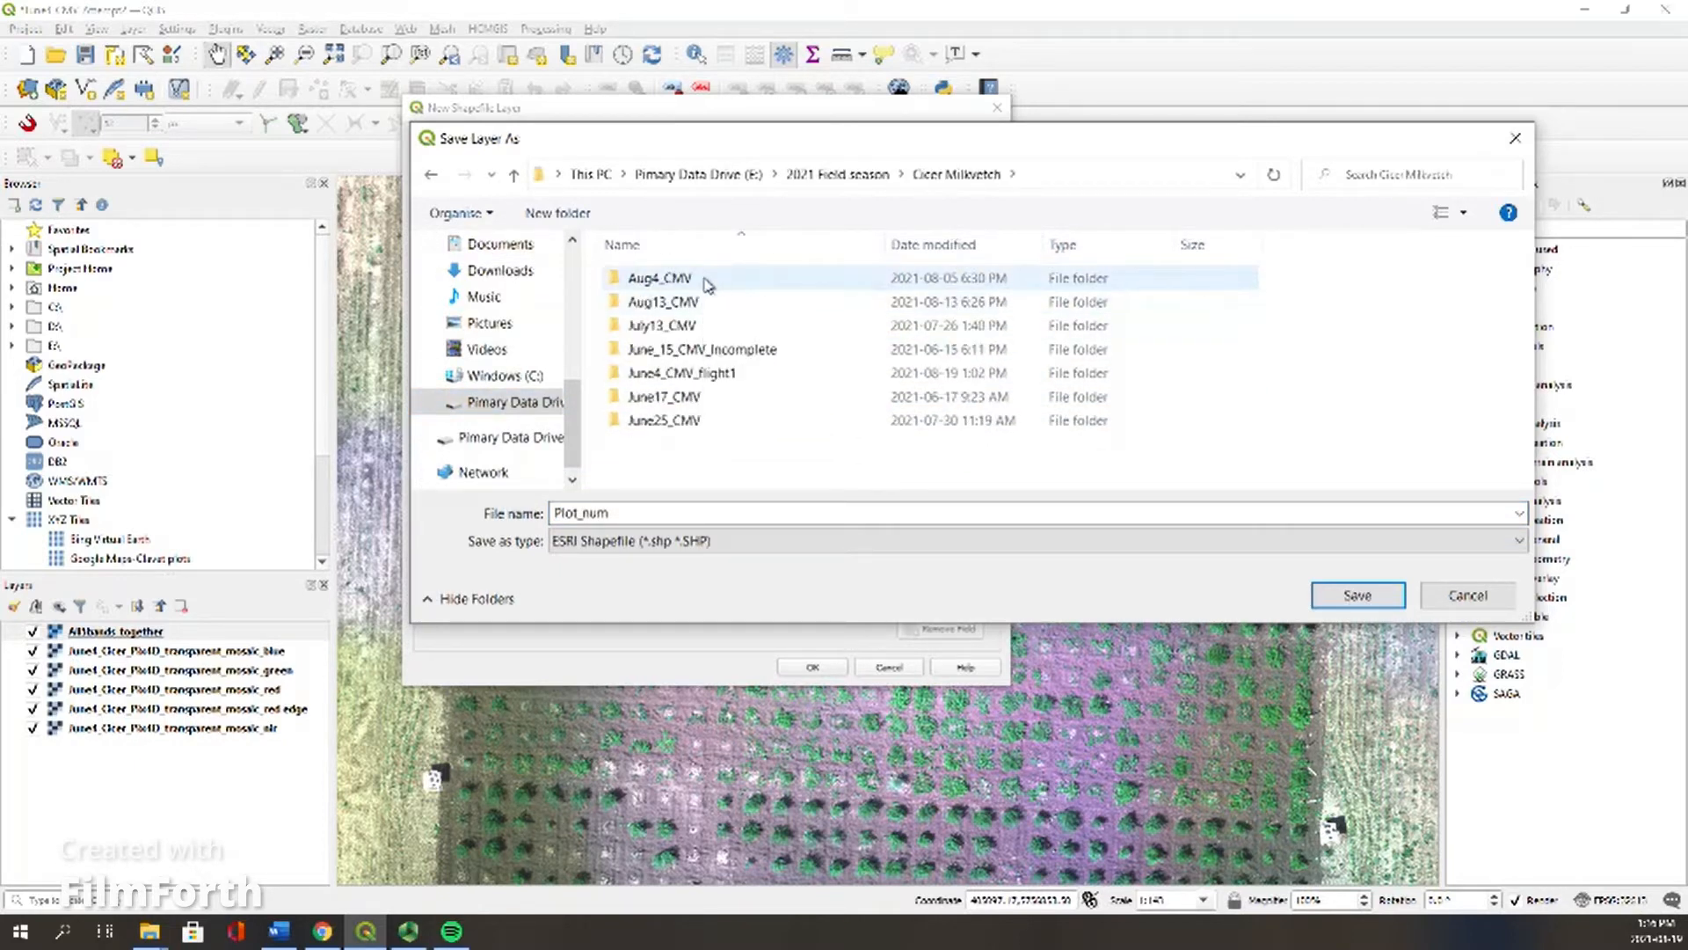
double_click(723, 372)
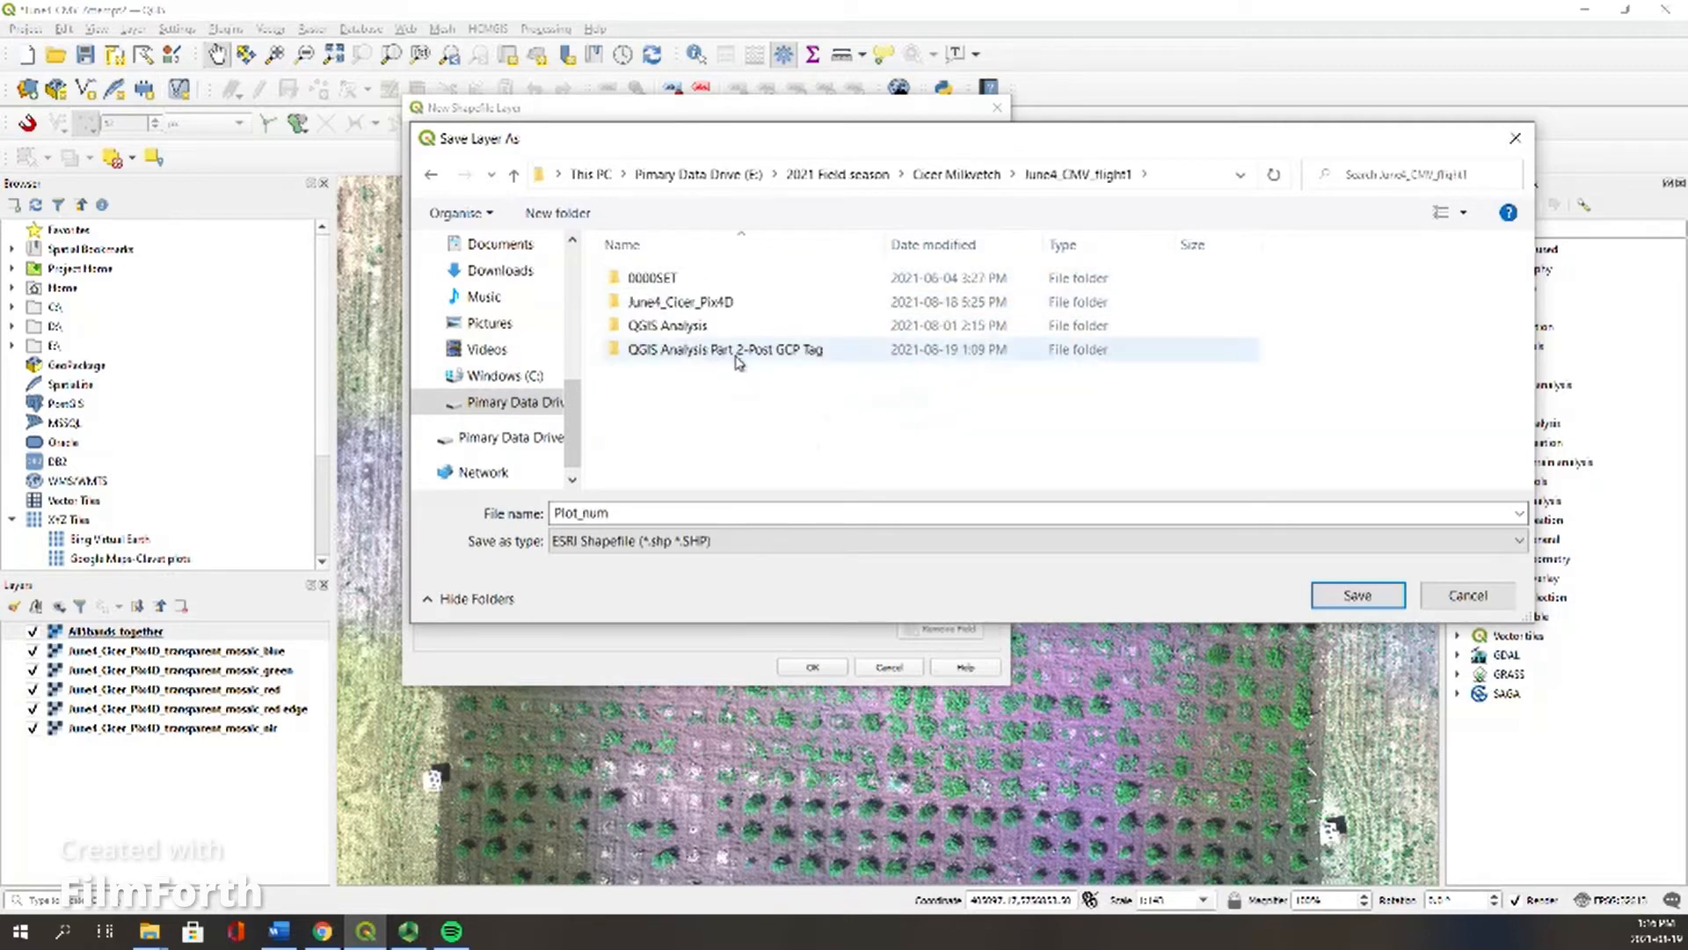
double_click(737, 353)
left_click(662, 506)
left_click(660, 512)
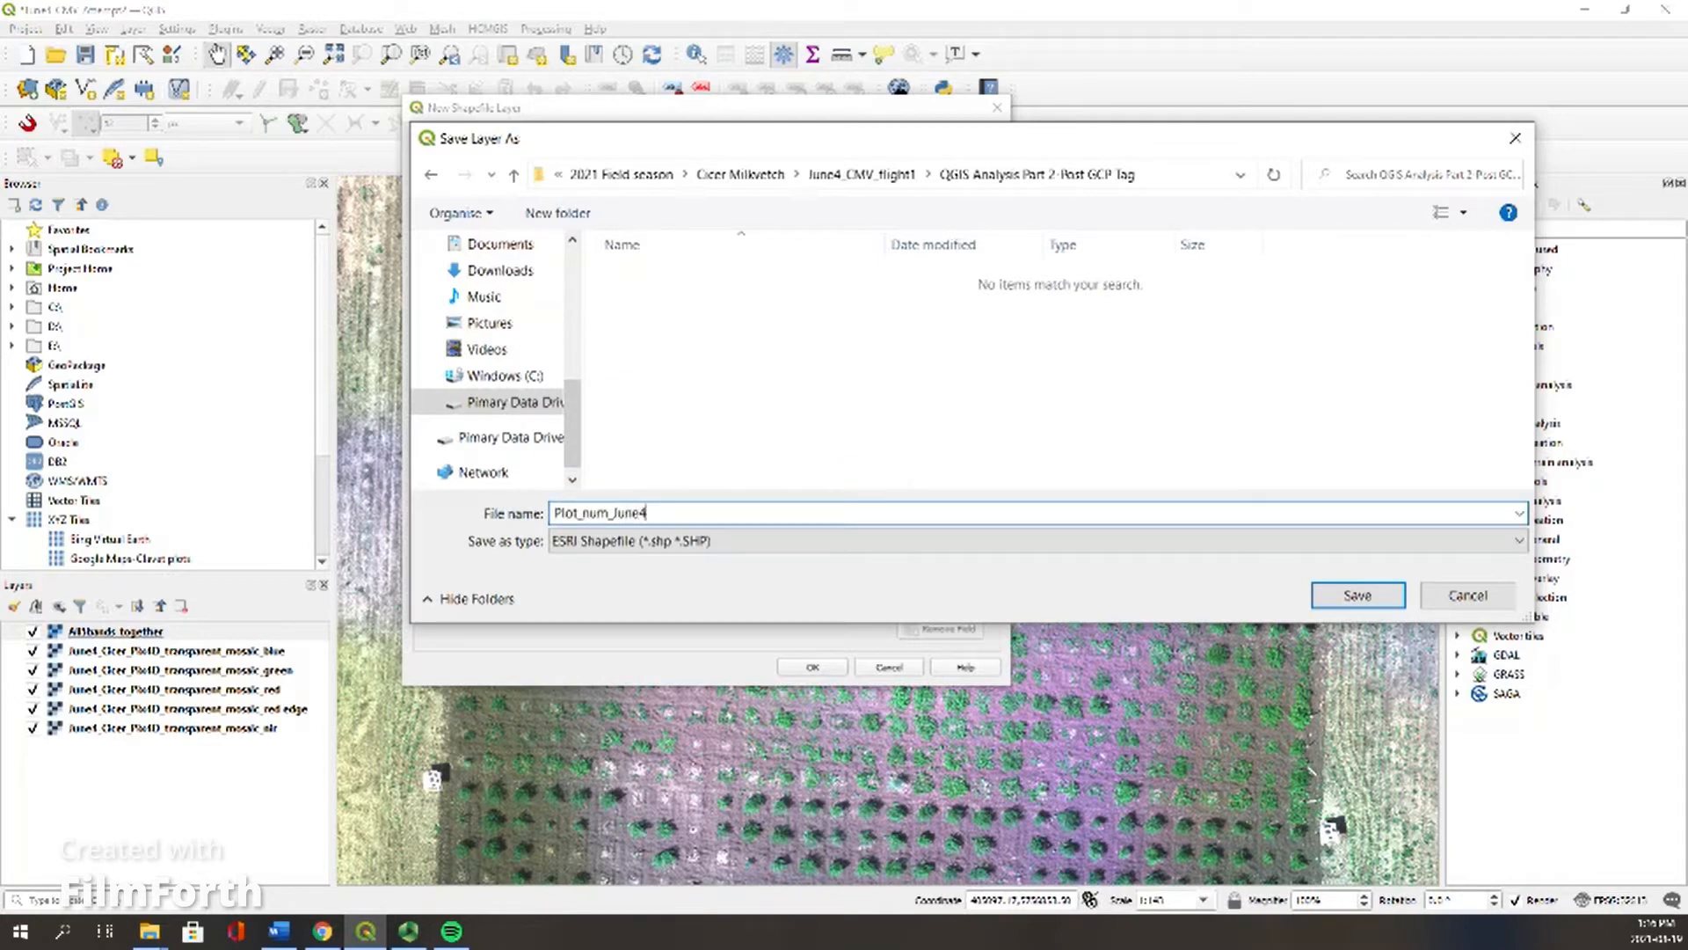
left_click(1357, 595)
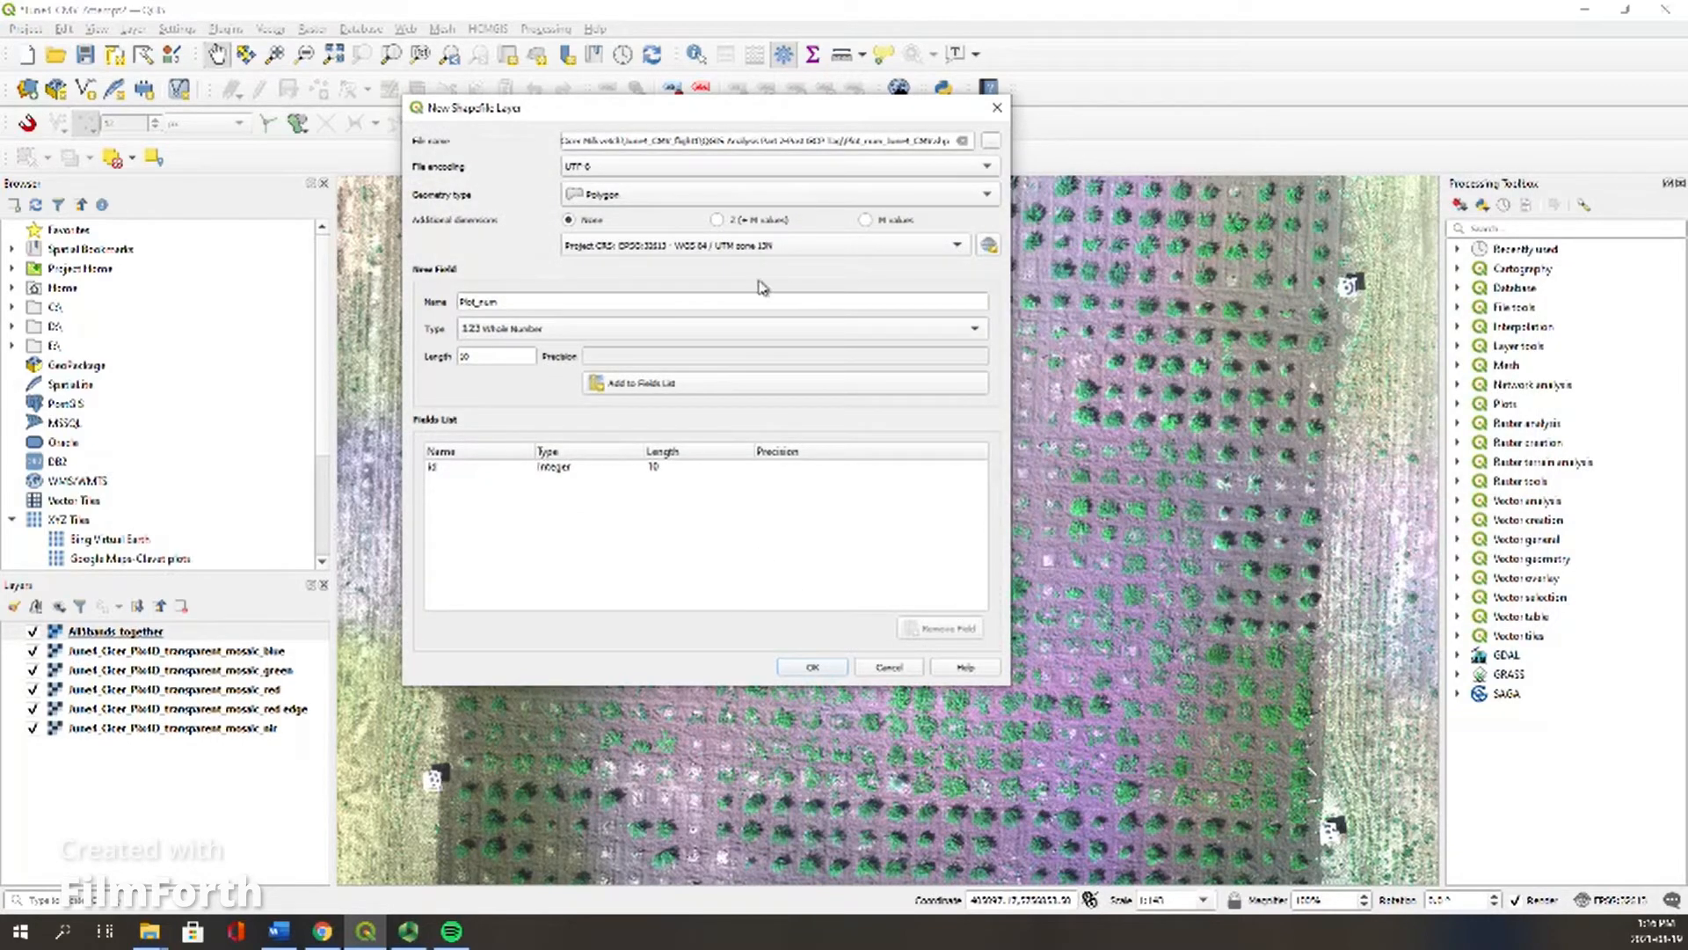
Step: Create the Plot_num_June4_CMV shapefile layer and turn on editing for it
left_click(812, 667)
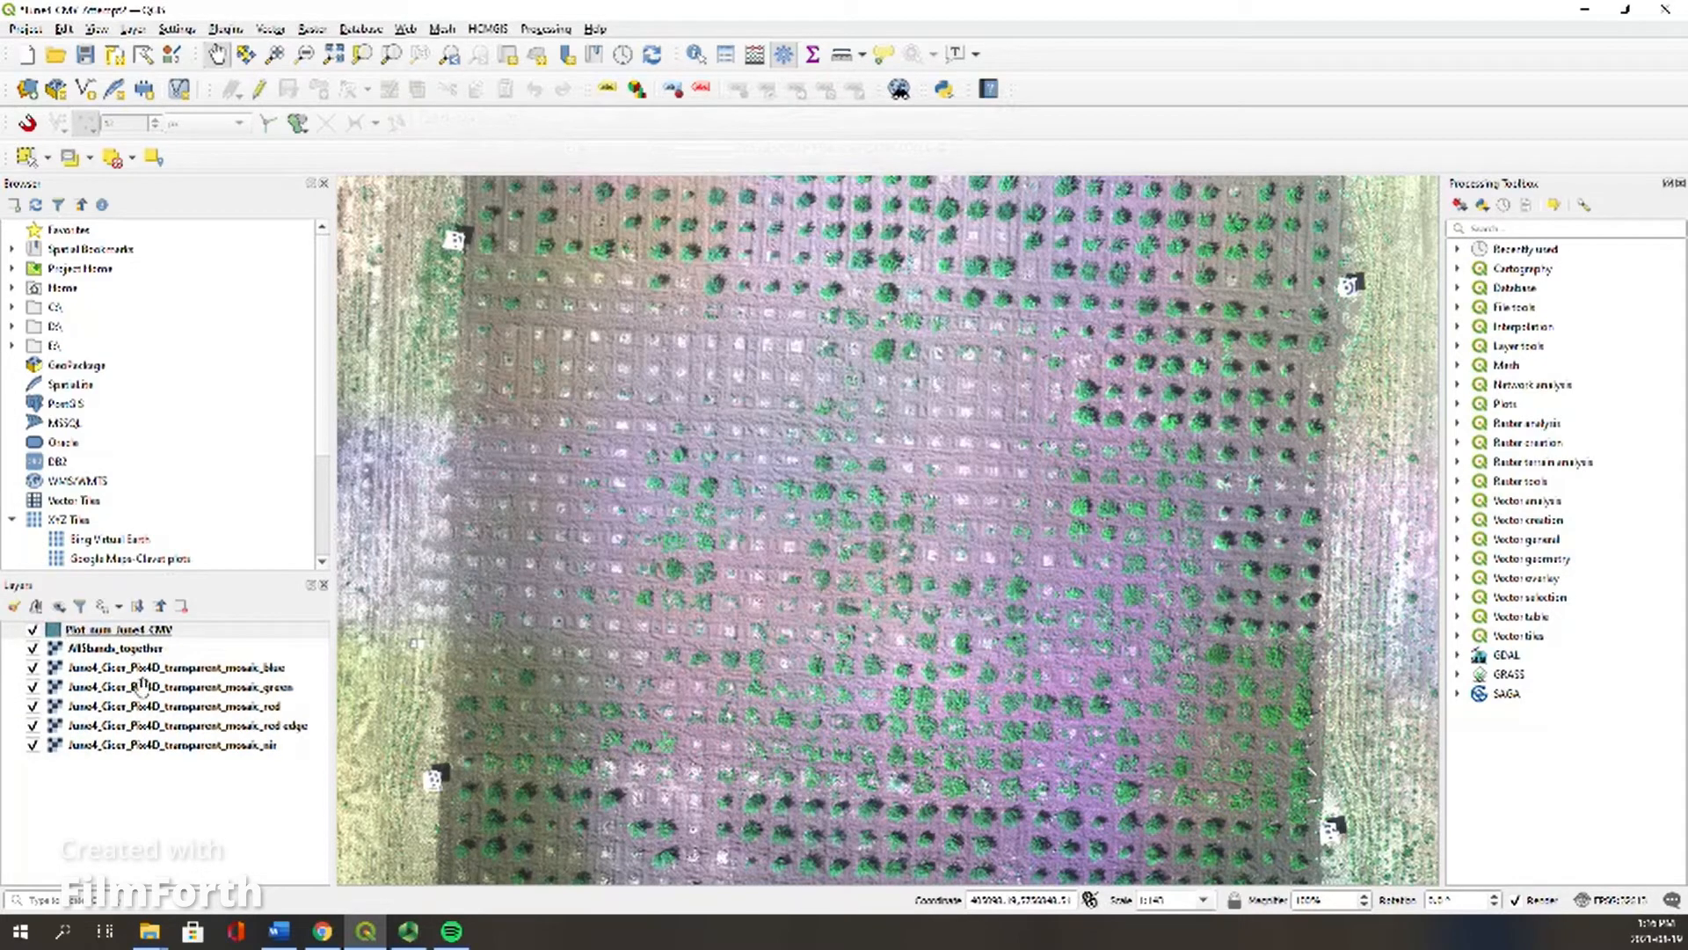
right_click(139, 630)
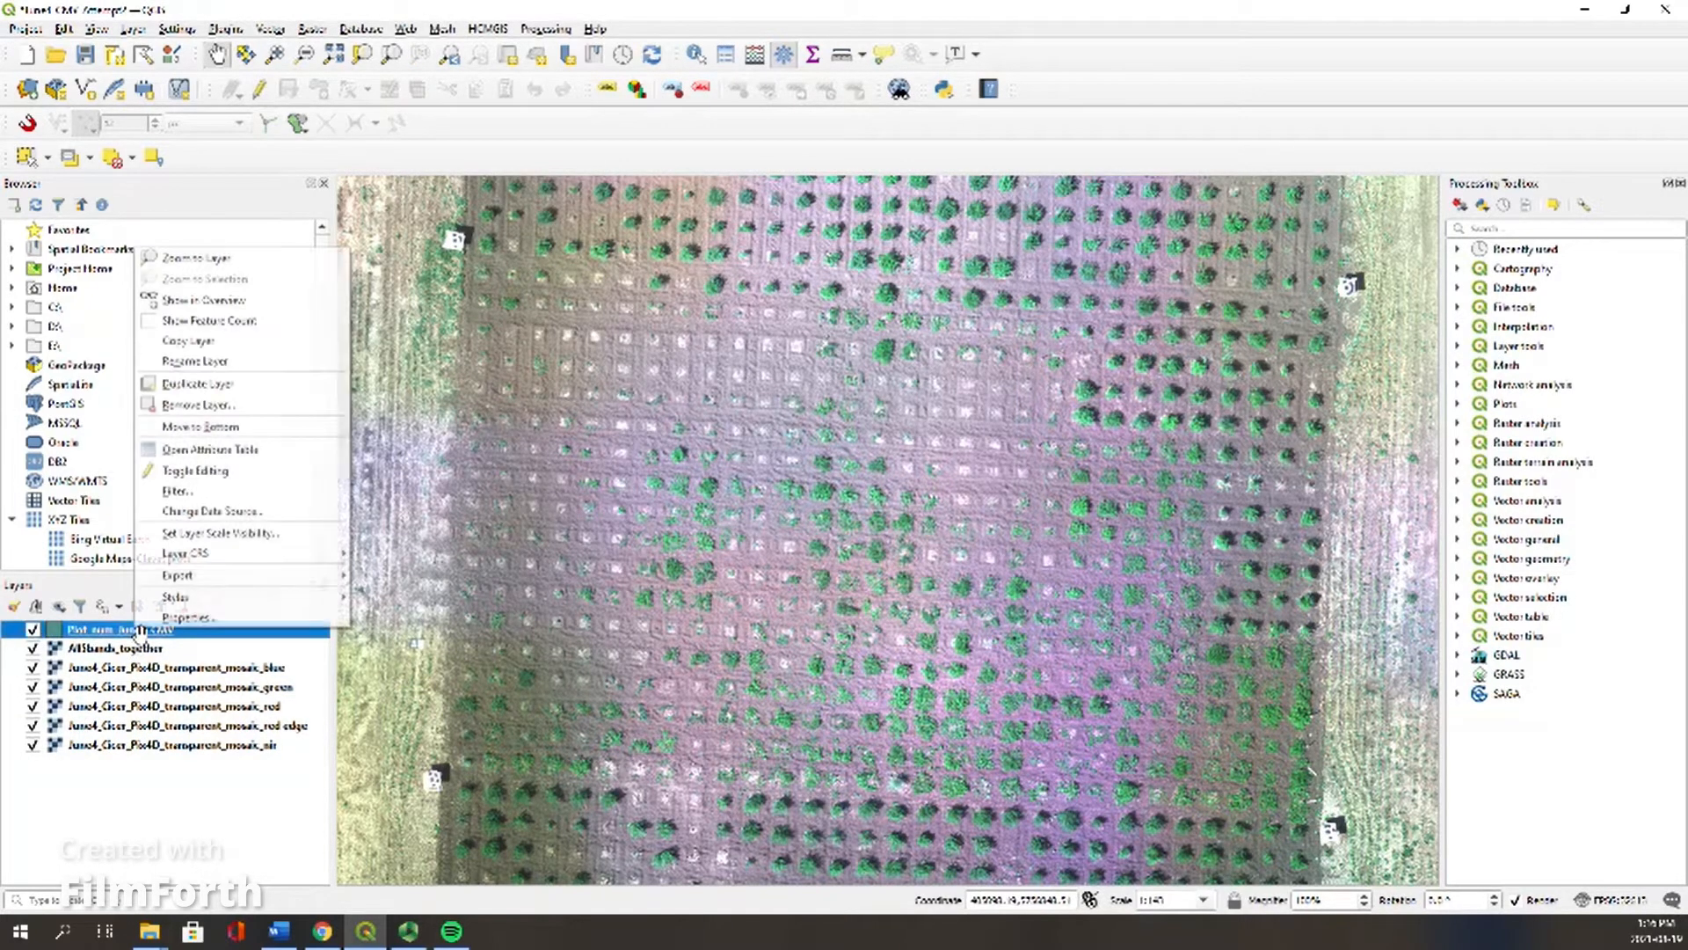
left_click(219, 476)
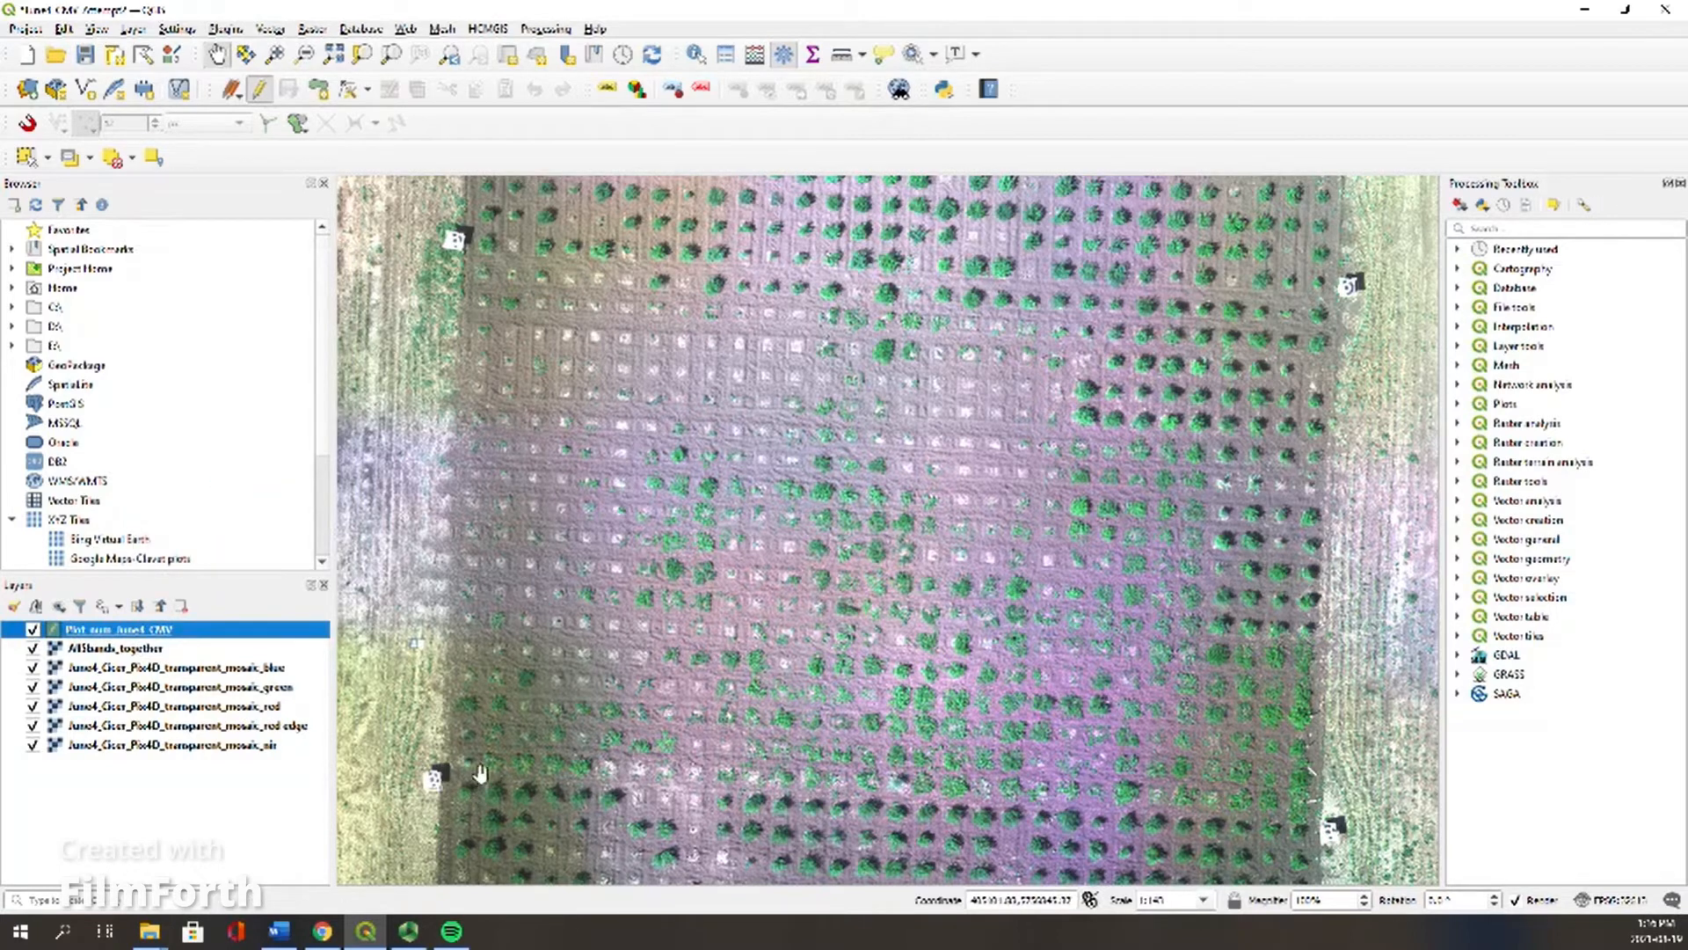
Step: Trace a four-cornered plot polygon around the five leftmost plants in the second row above the field's lower-left ground target
left_click(317, 91)
scroll(467, 771, "up", 1)
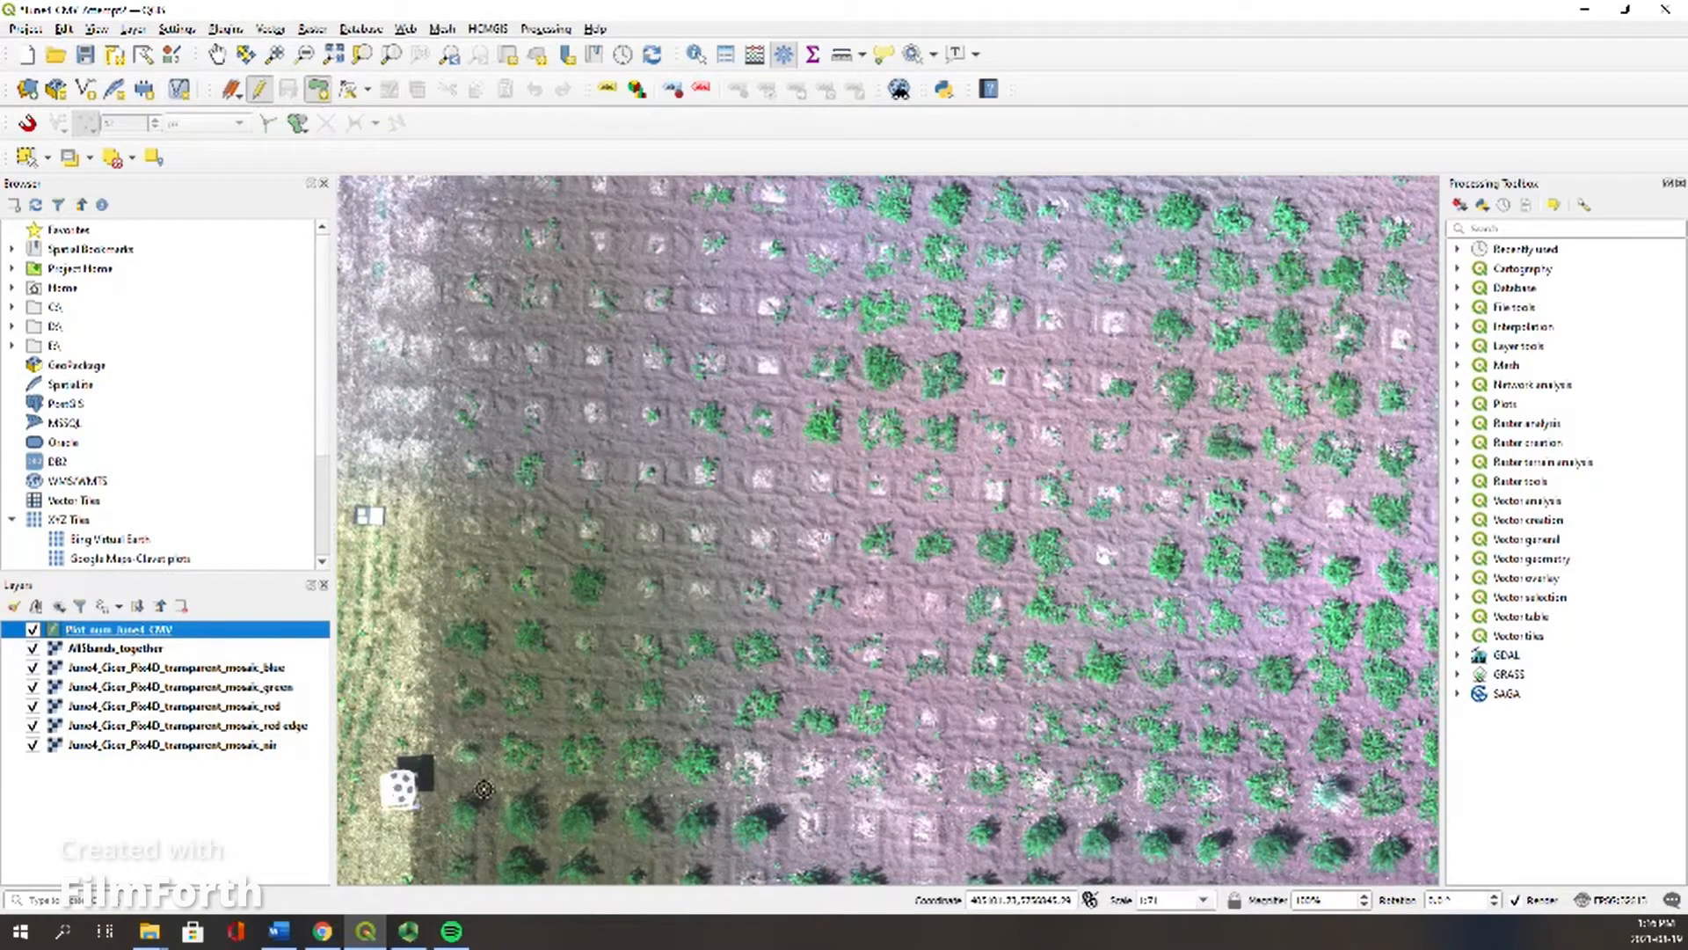
scroll(444, 723, "up", 1)
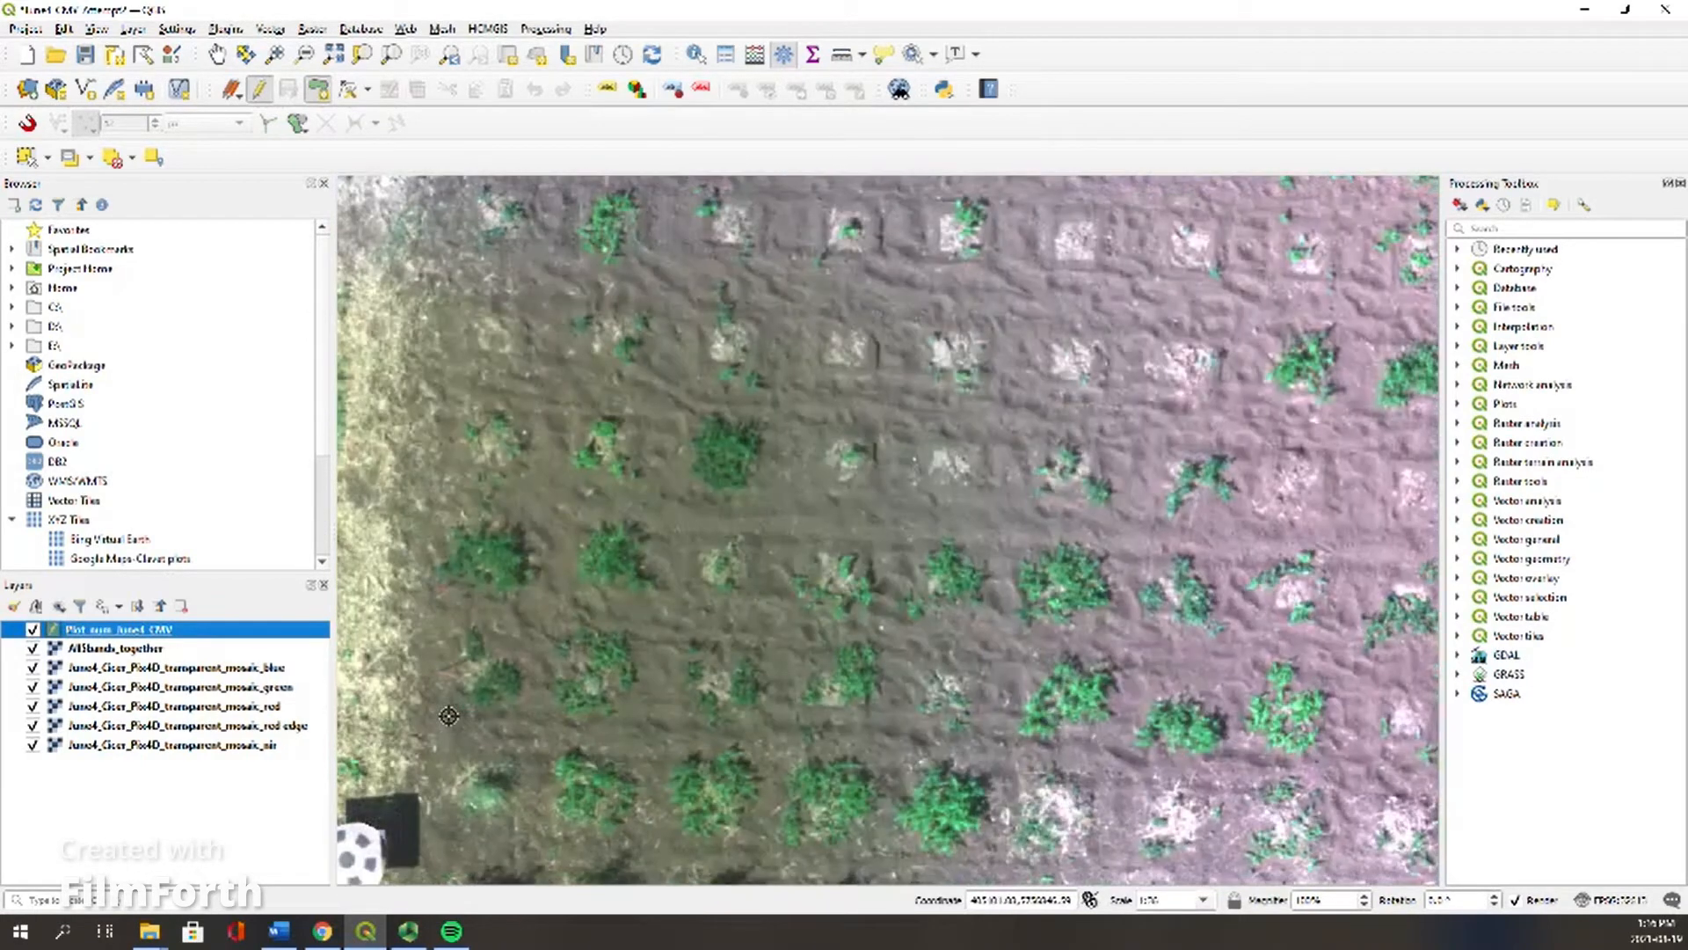
left_click(448, 613)
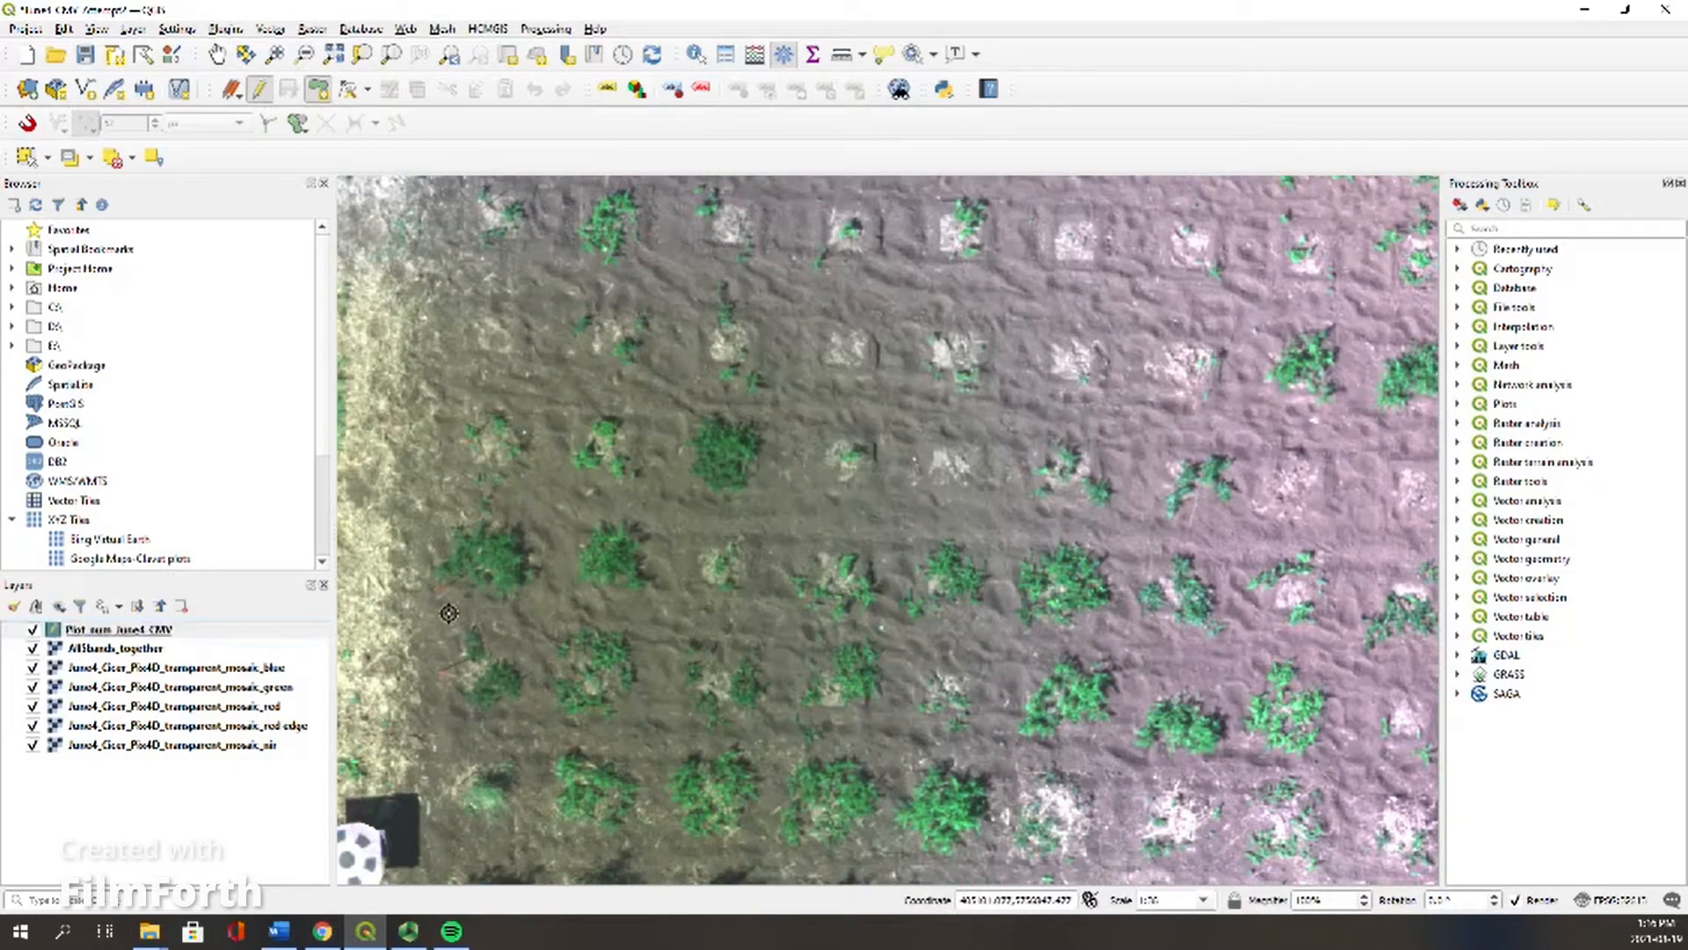
left_click(446, 738)
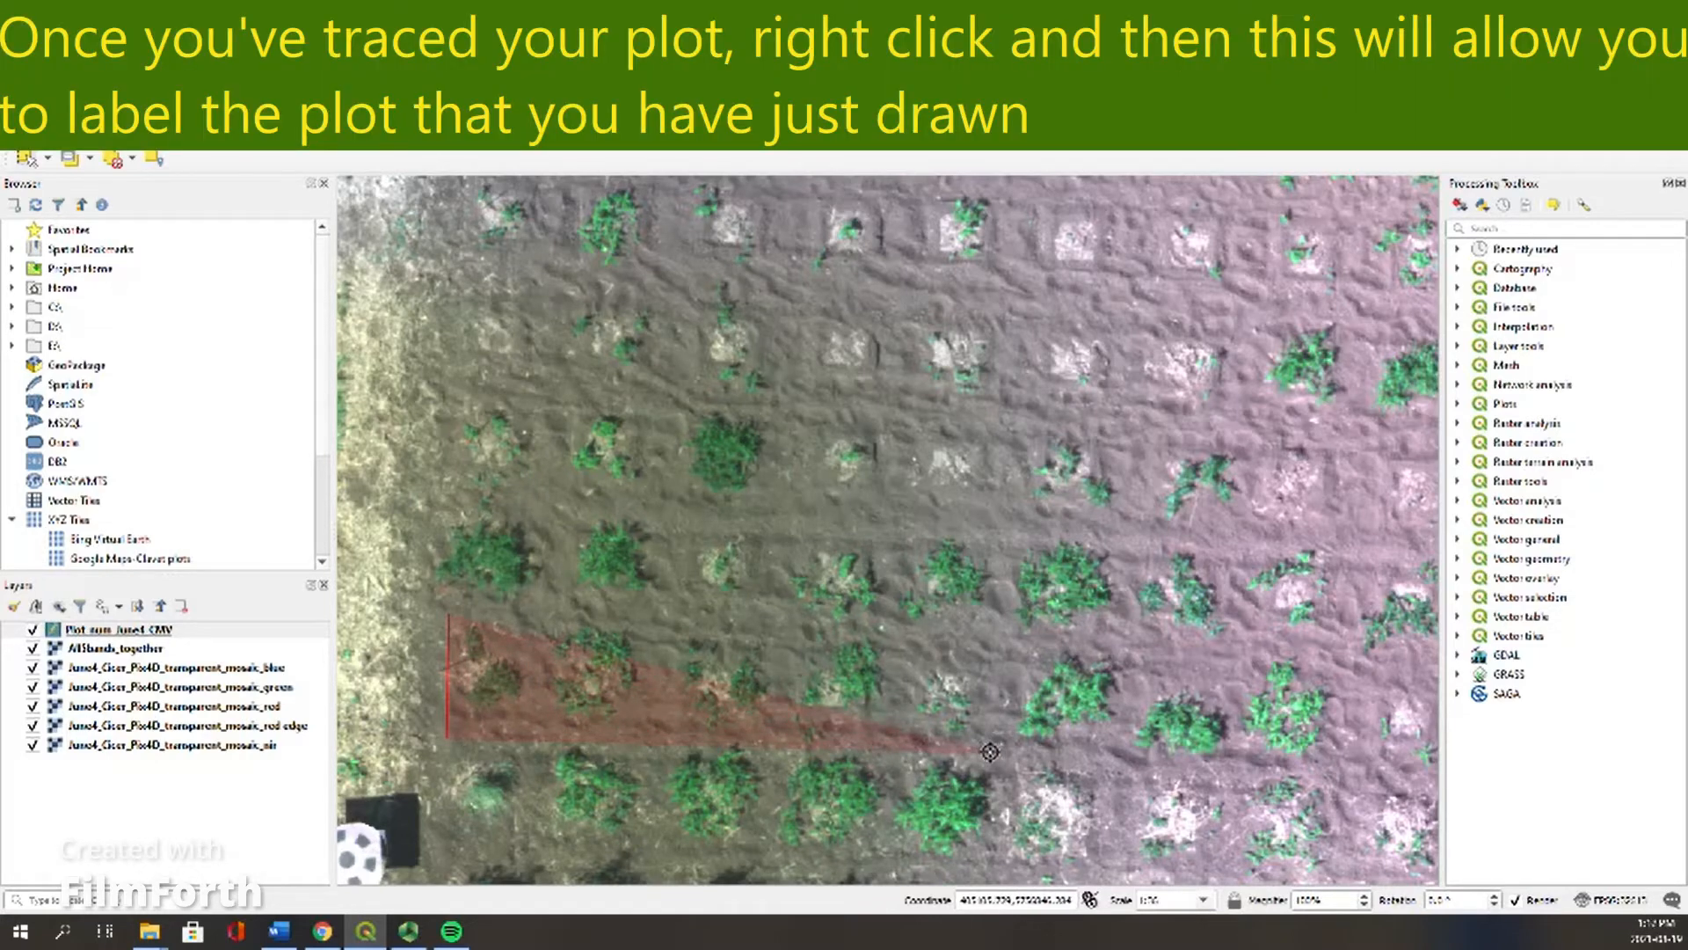
left_click(992, 752)
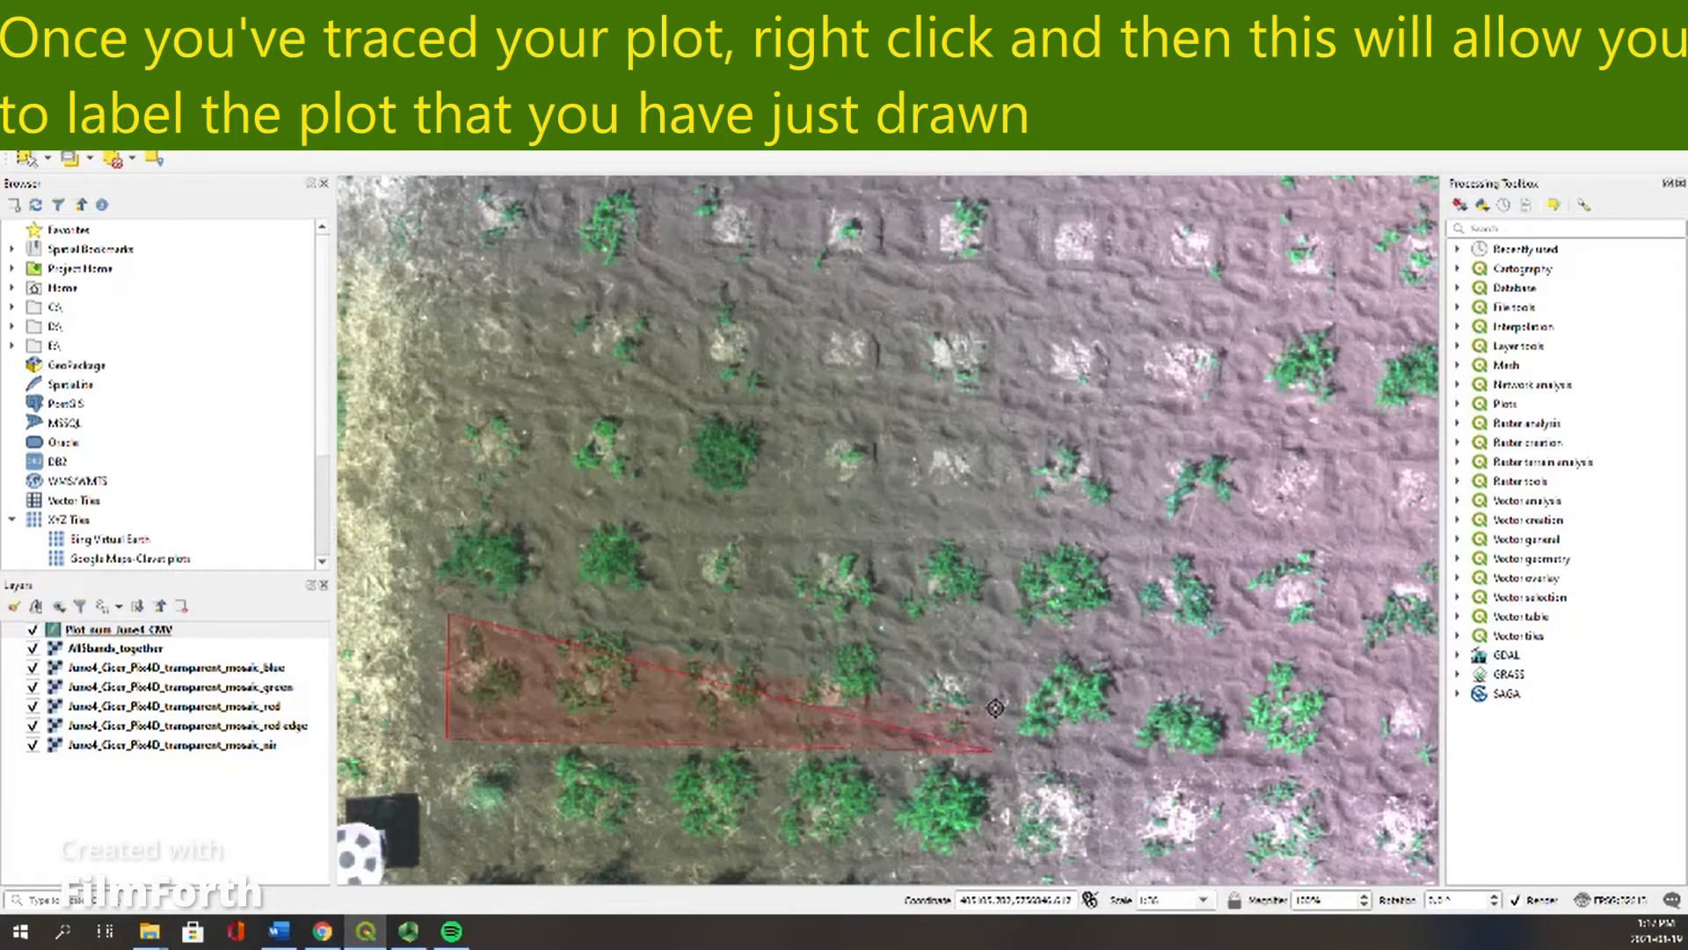
left_click(993, 633)
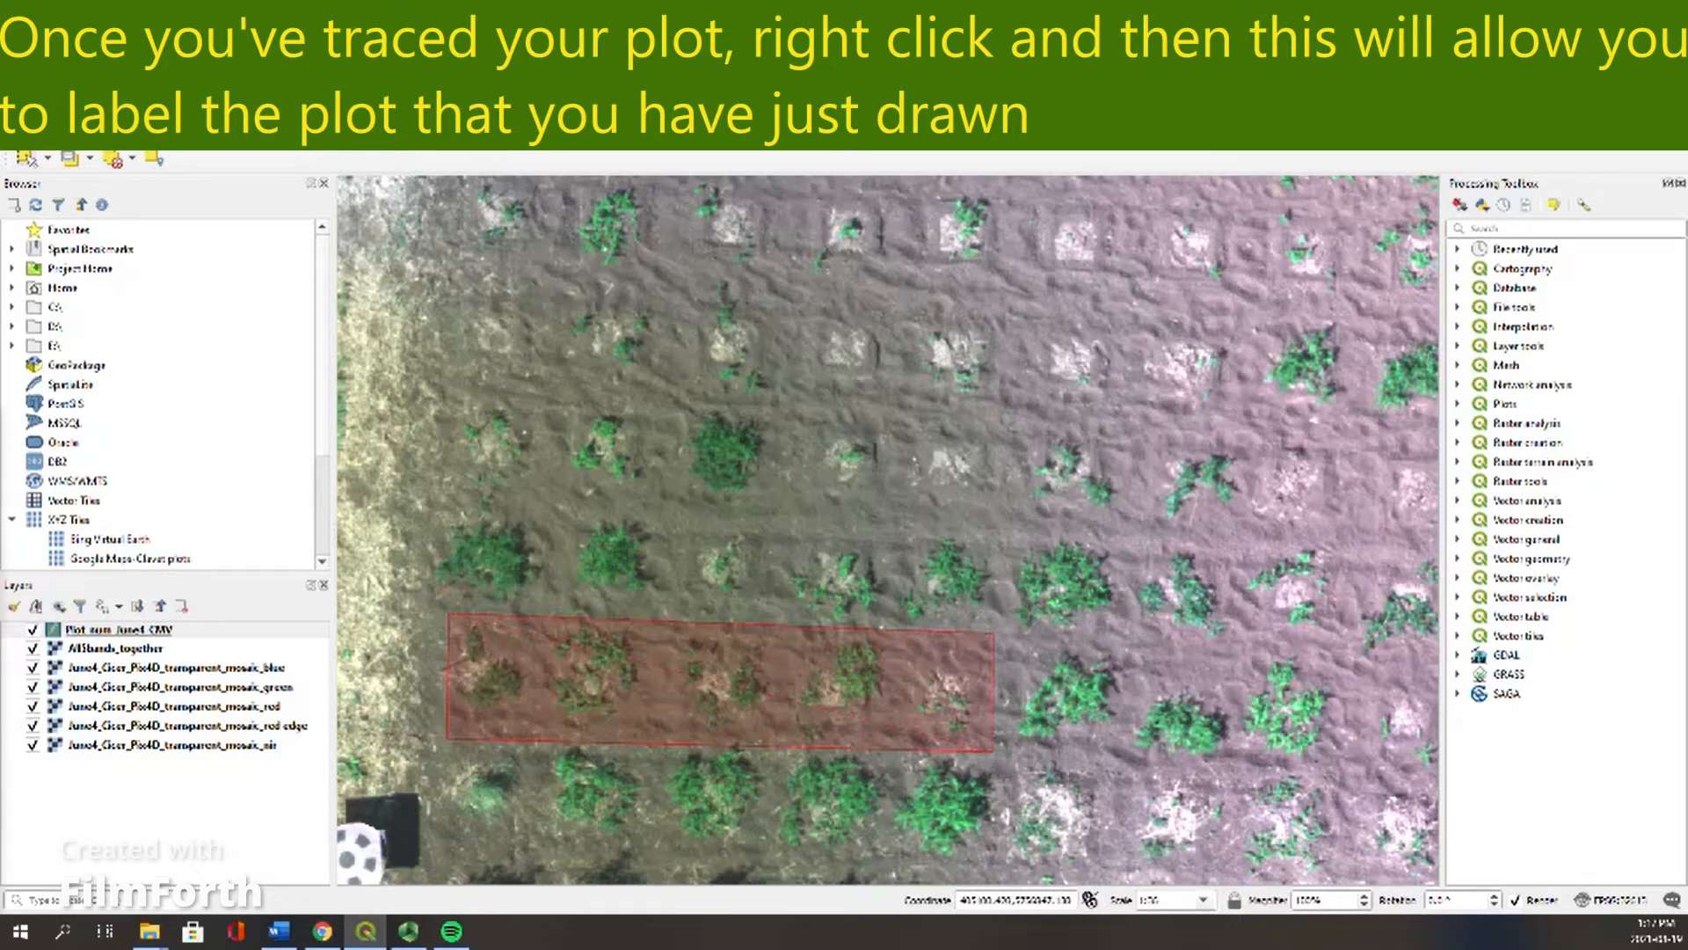
right_click(992, 633)
Step: Assign plot number 15022301 to the traced polygon and save both the layer edits and the project
left_click_drag(81, 420, 679, 315)
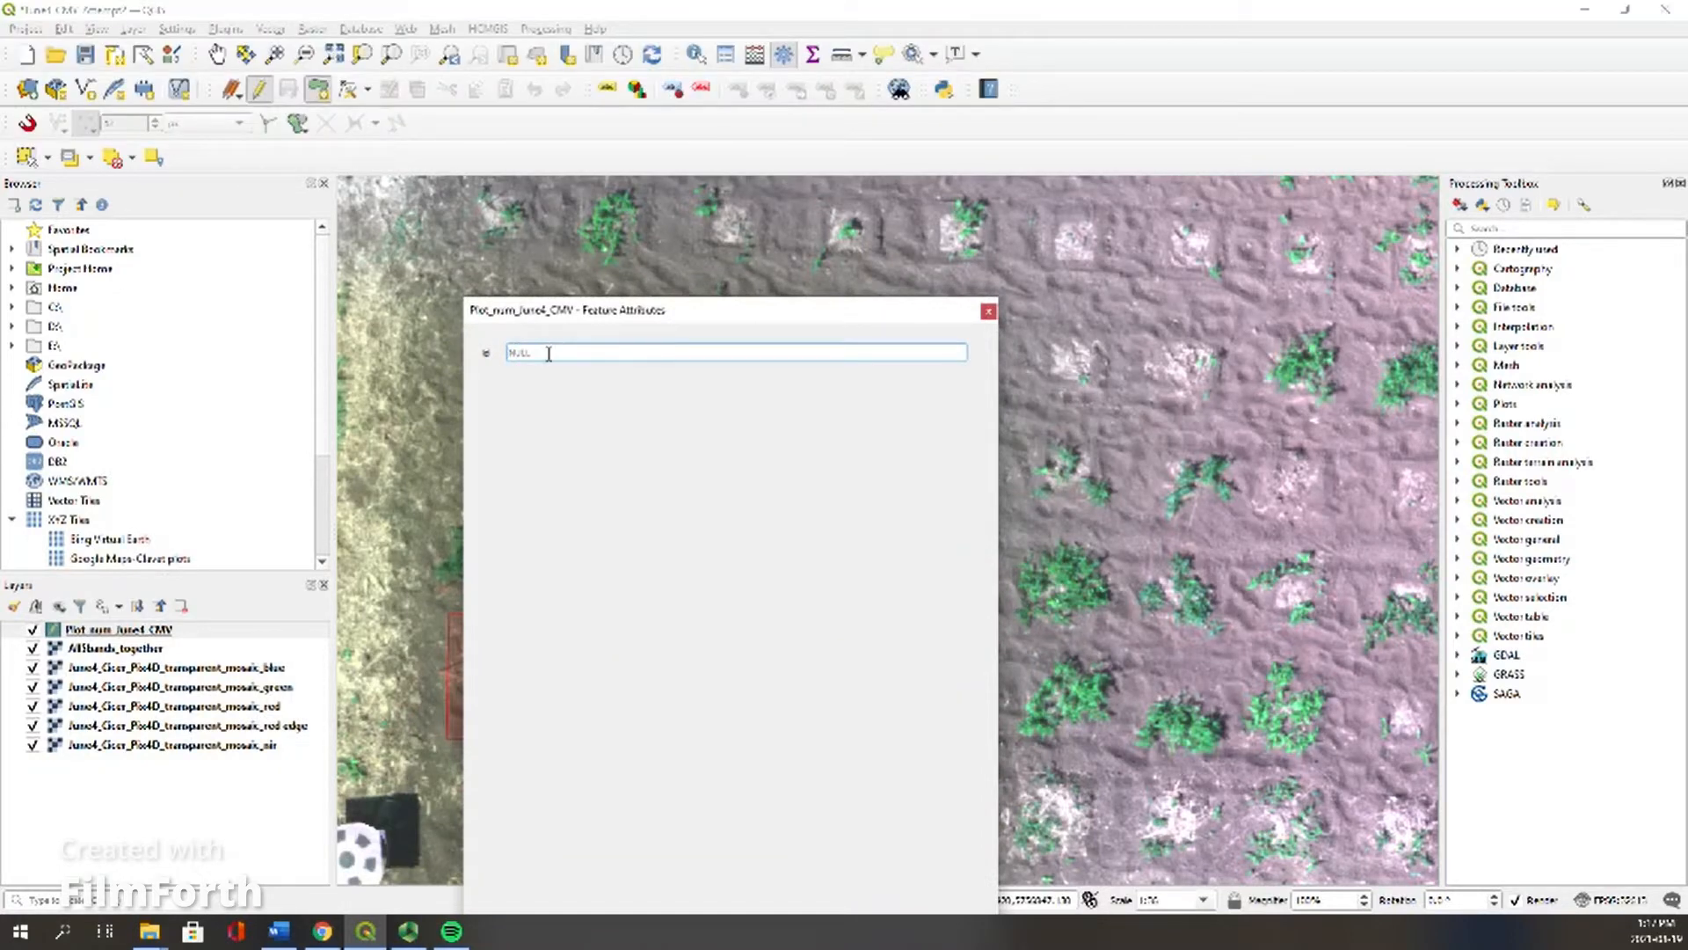
type("2501")
left_click_drag(663, 309, 807, 153)
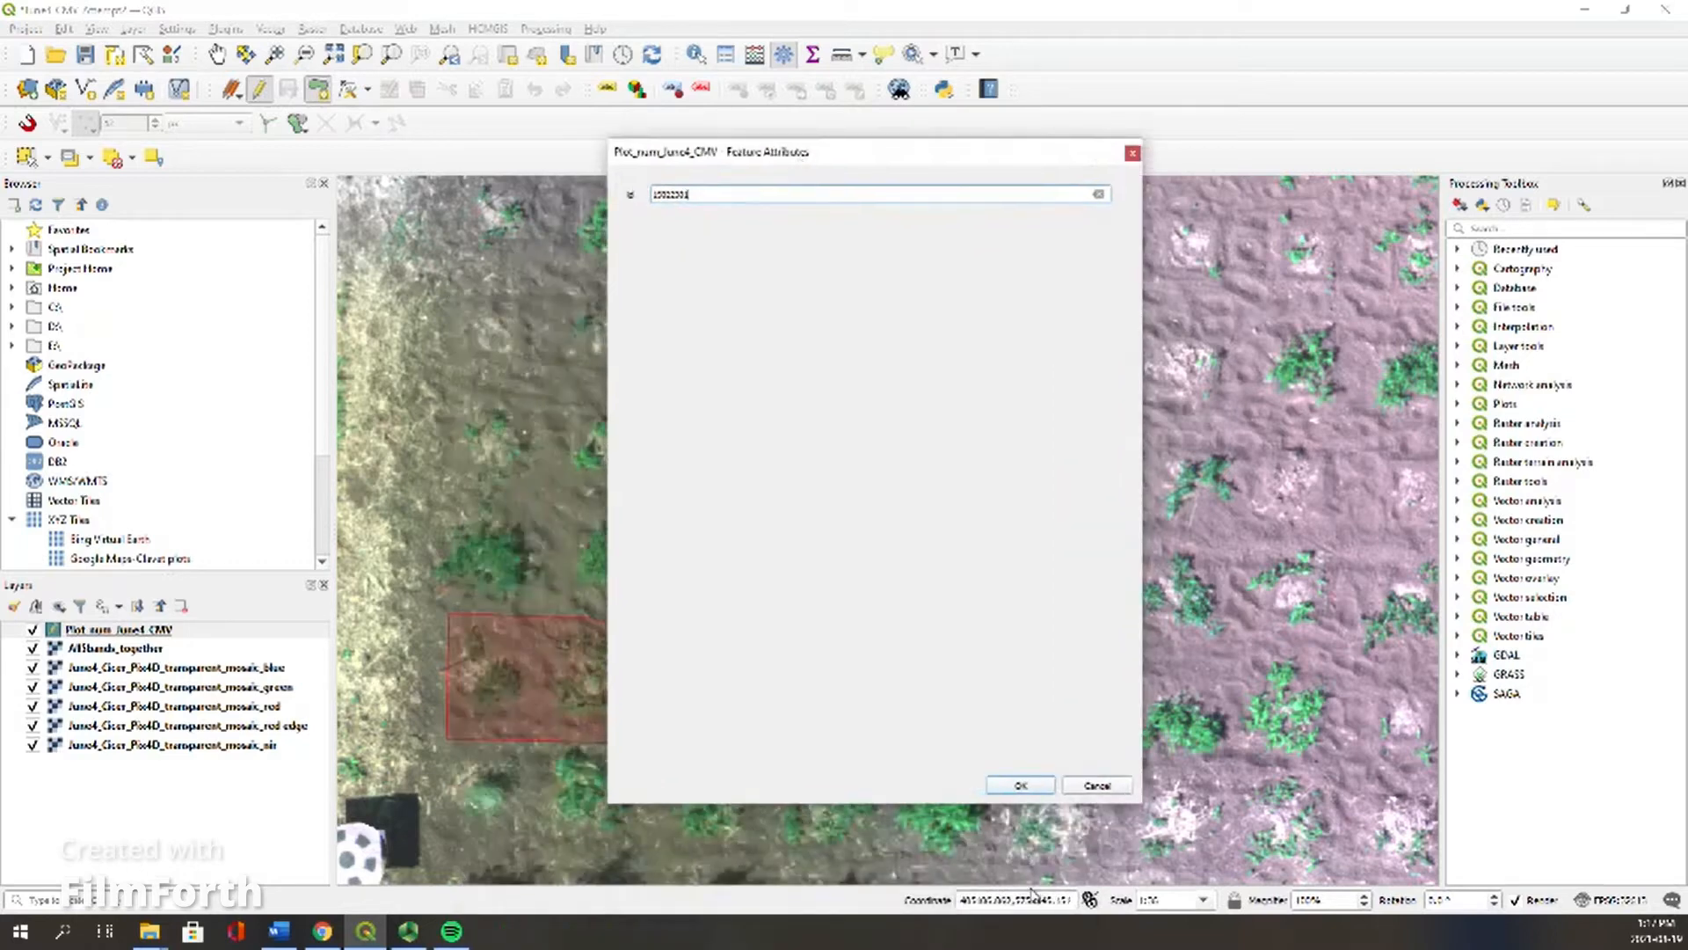
left_click(947, 150)
left_click_drag(947, 149, 947, 513)
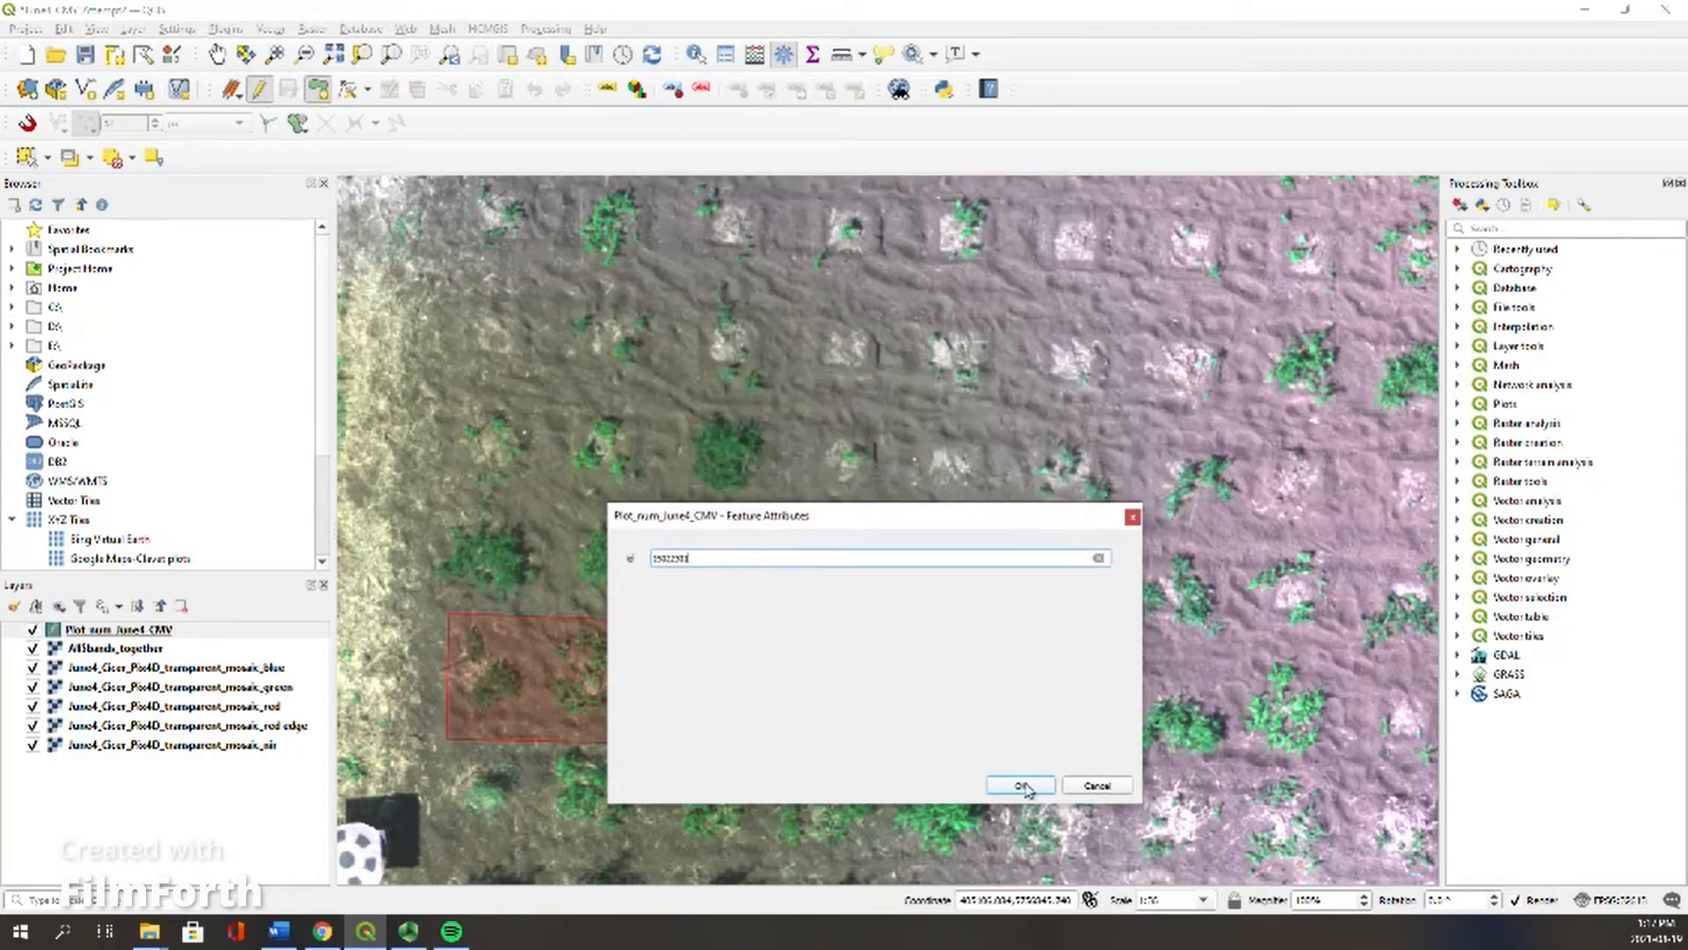
left_click(1022, 785)
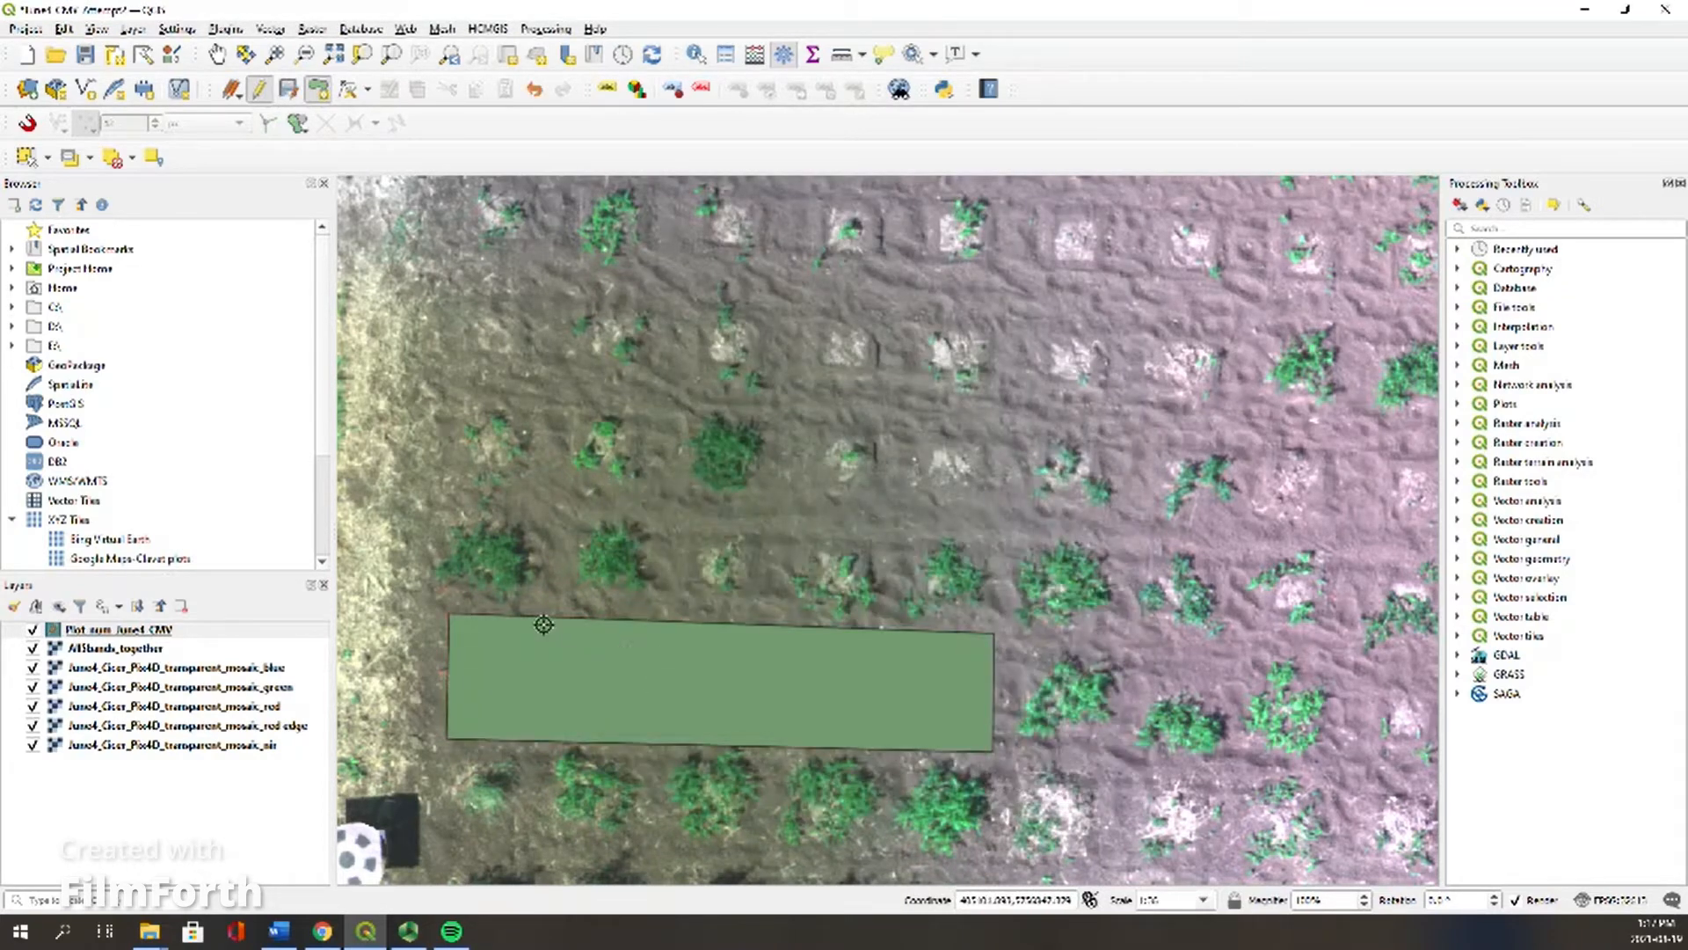
left_click(291, 90)
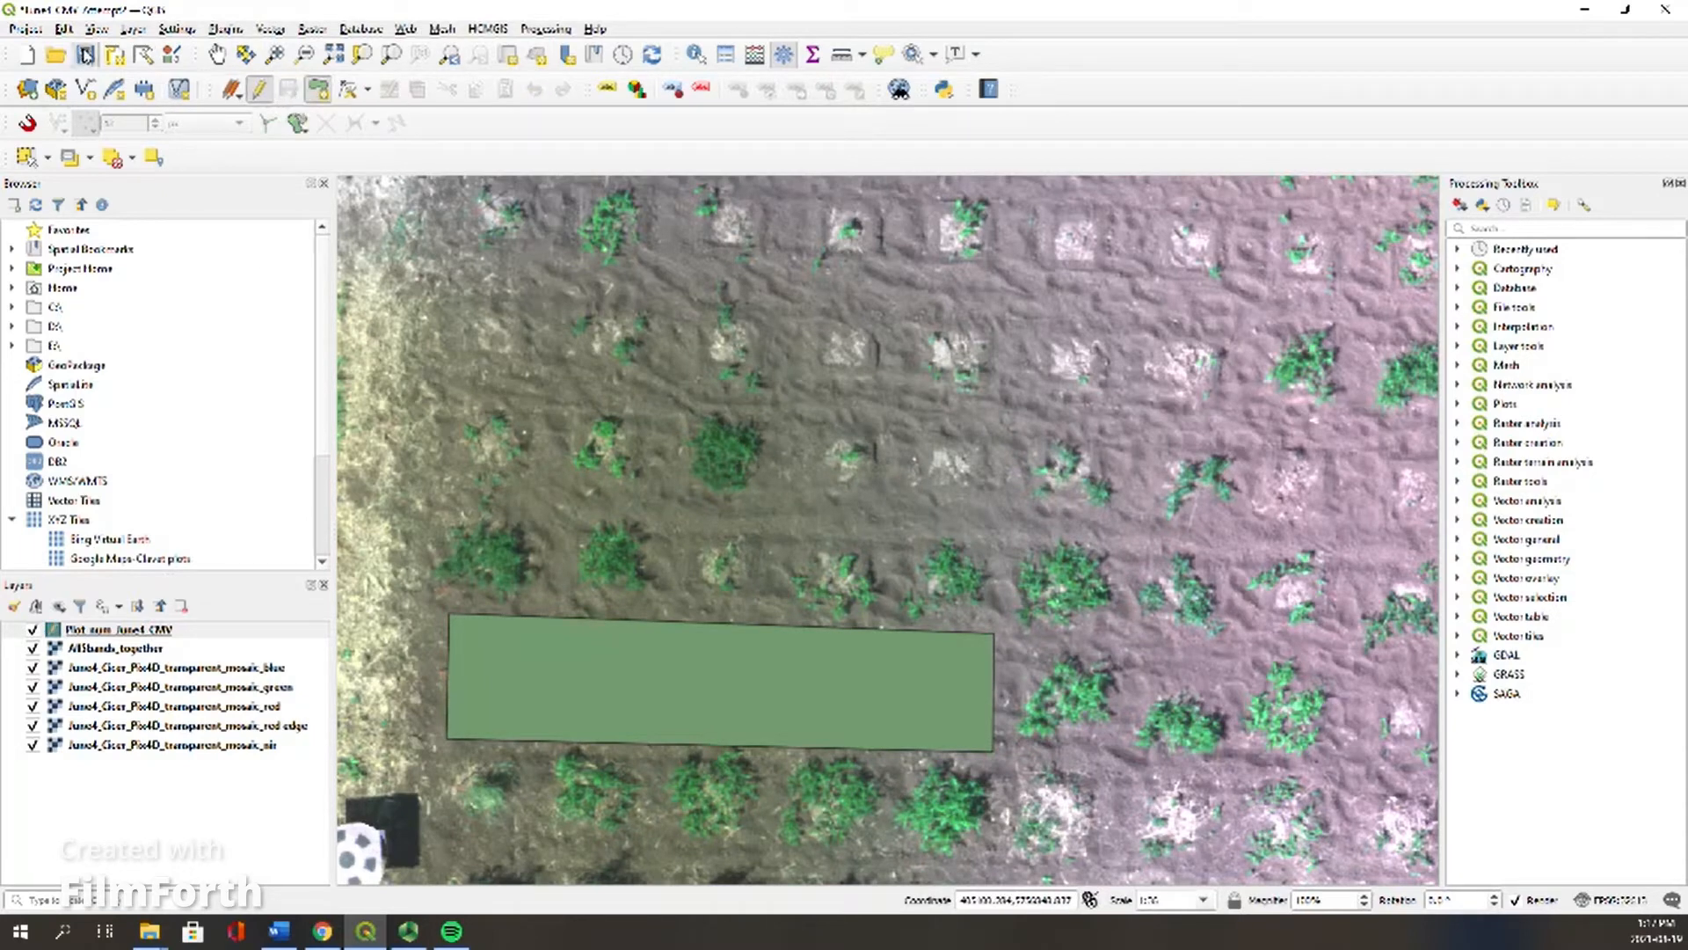
left_click(86, 55)
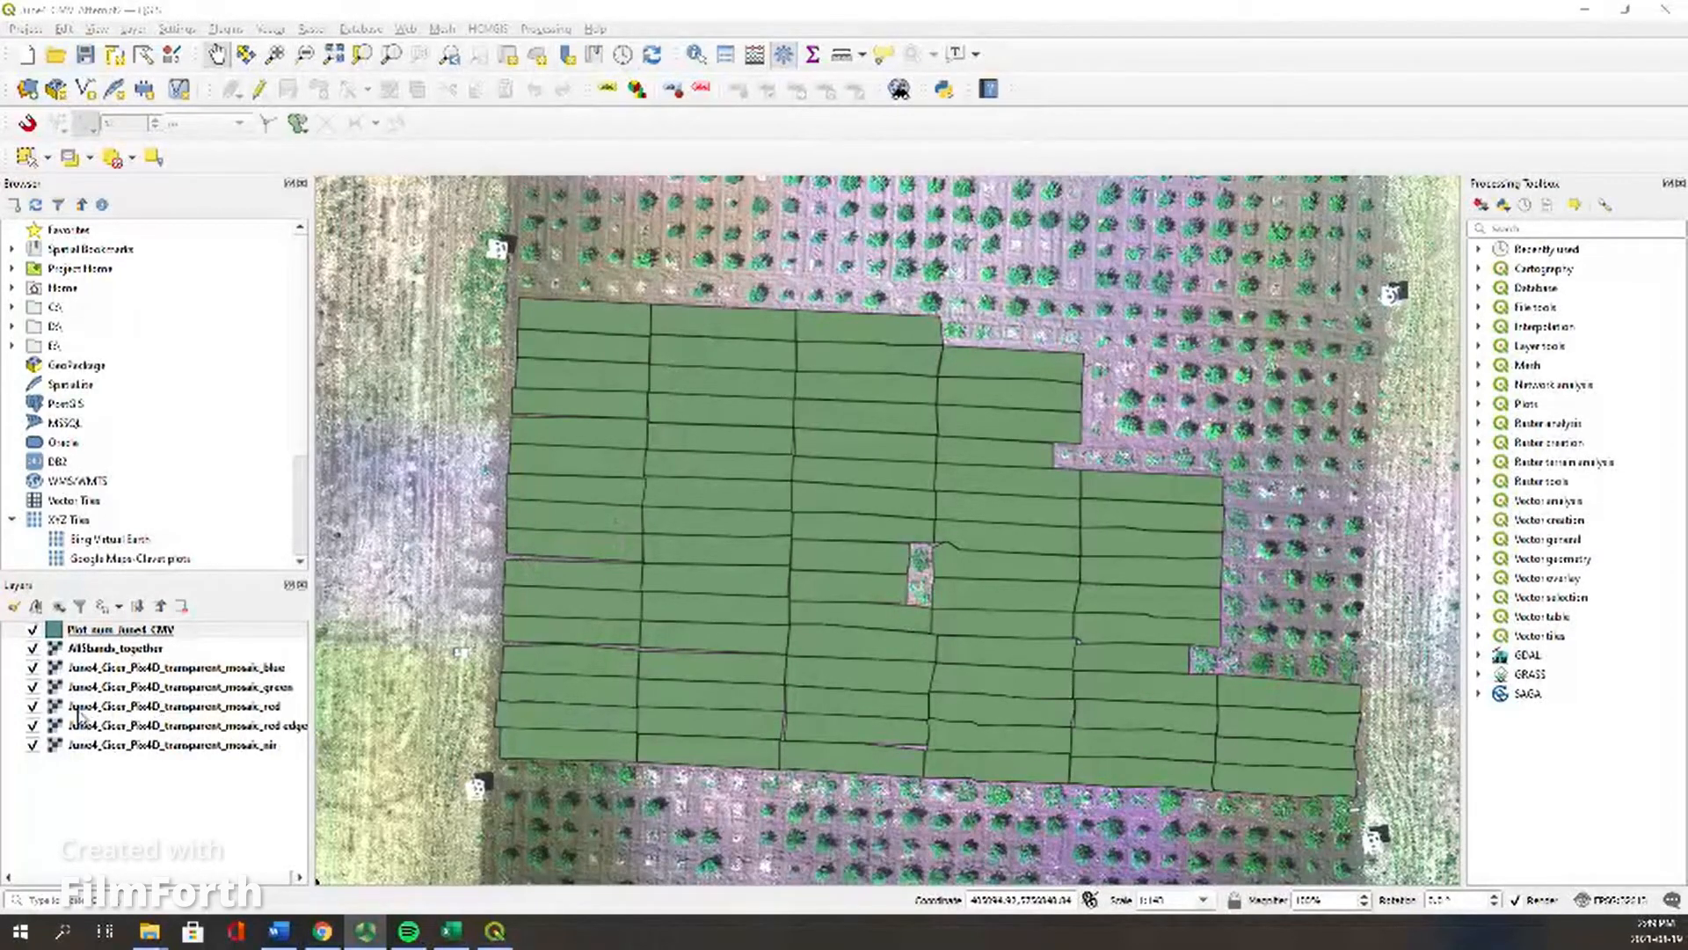
Step: Hide the All5bands_together raster and the blue, red, red edge and nir mosaics, keeping the green mosaic and plot polygons shown
left_click(33, 667)
left_click(33, 648)
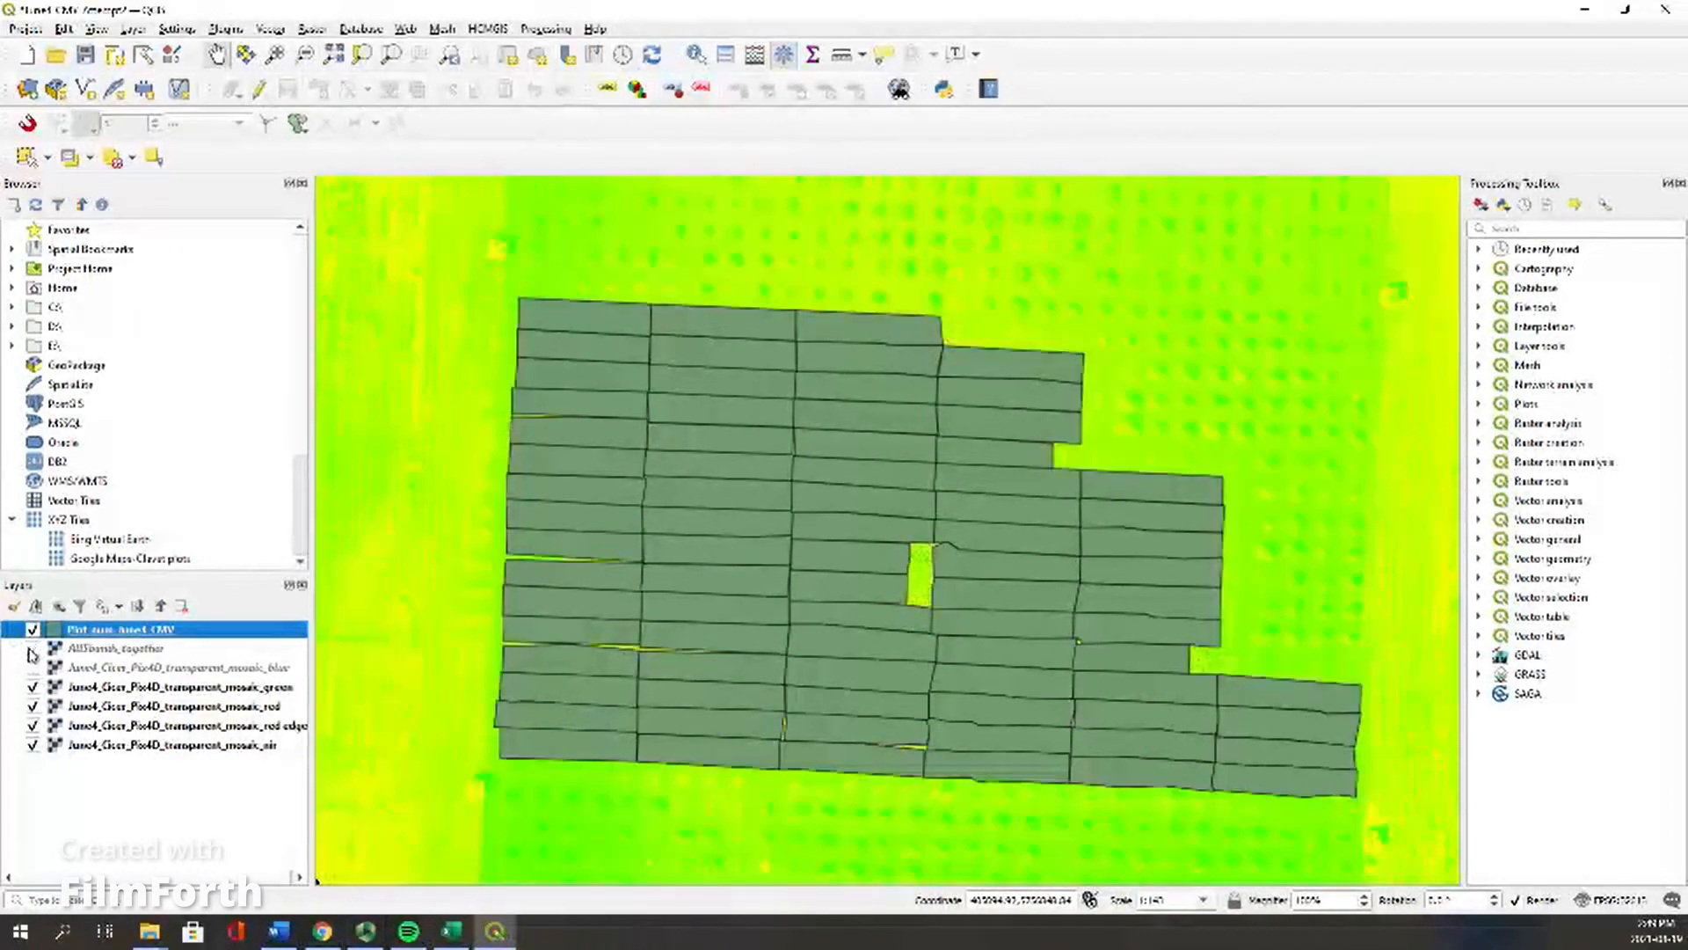
left_click(32, 706)
left_click(32, 726)
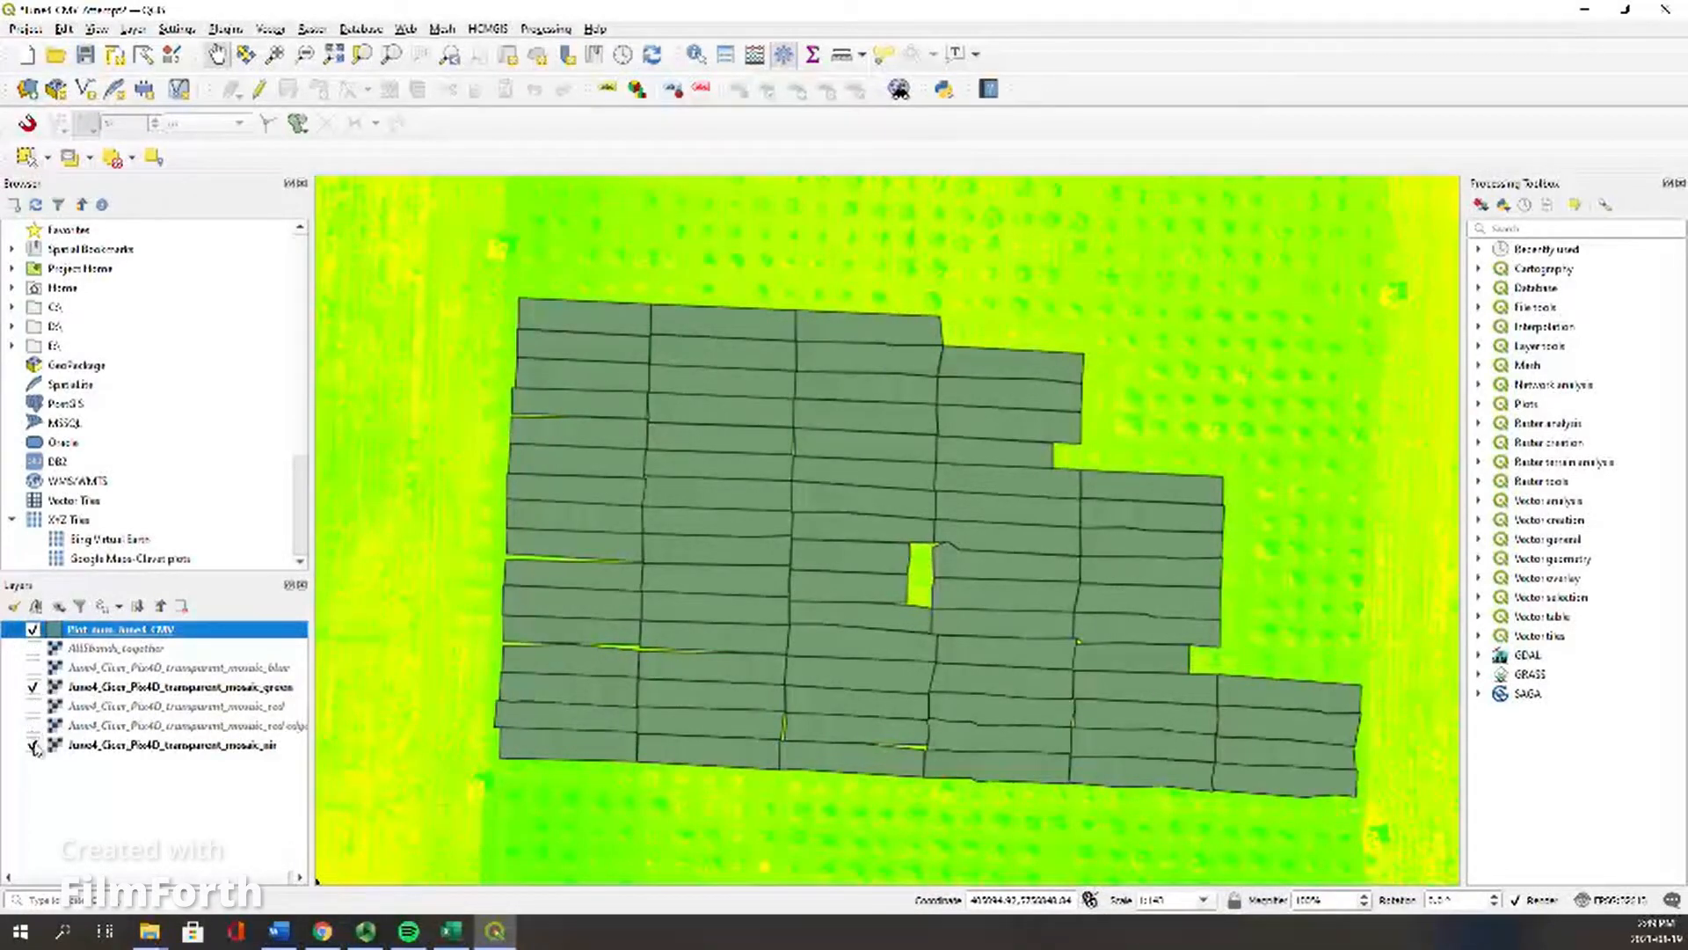
left_click(32, 745)
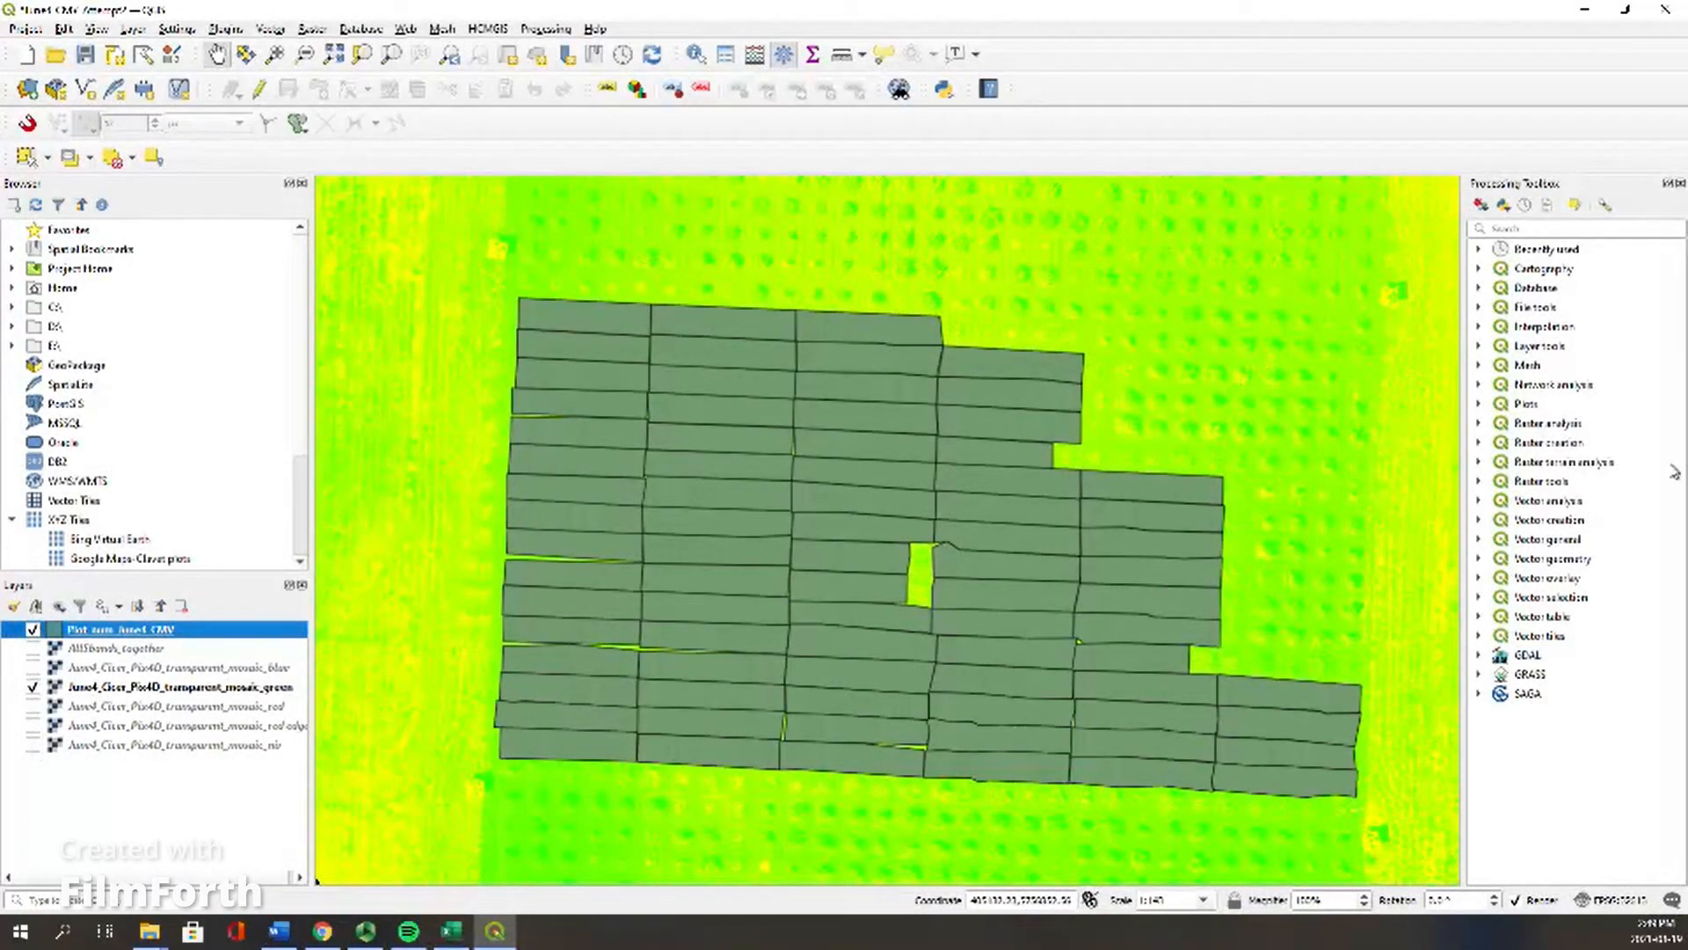
Step: Search the processing tools for "zonal" and open Zonal statistics with Plot_num_June4_CMV as the input layer
left_click(546, 29)
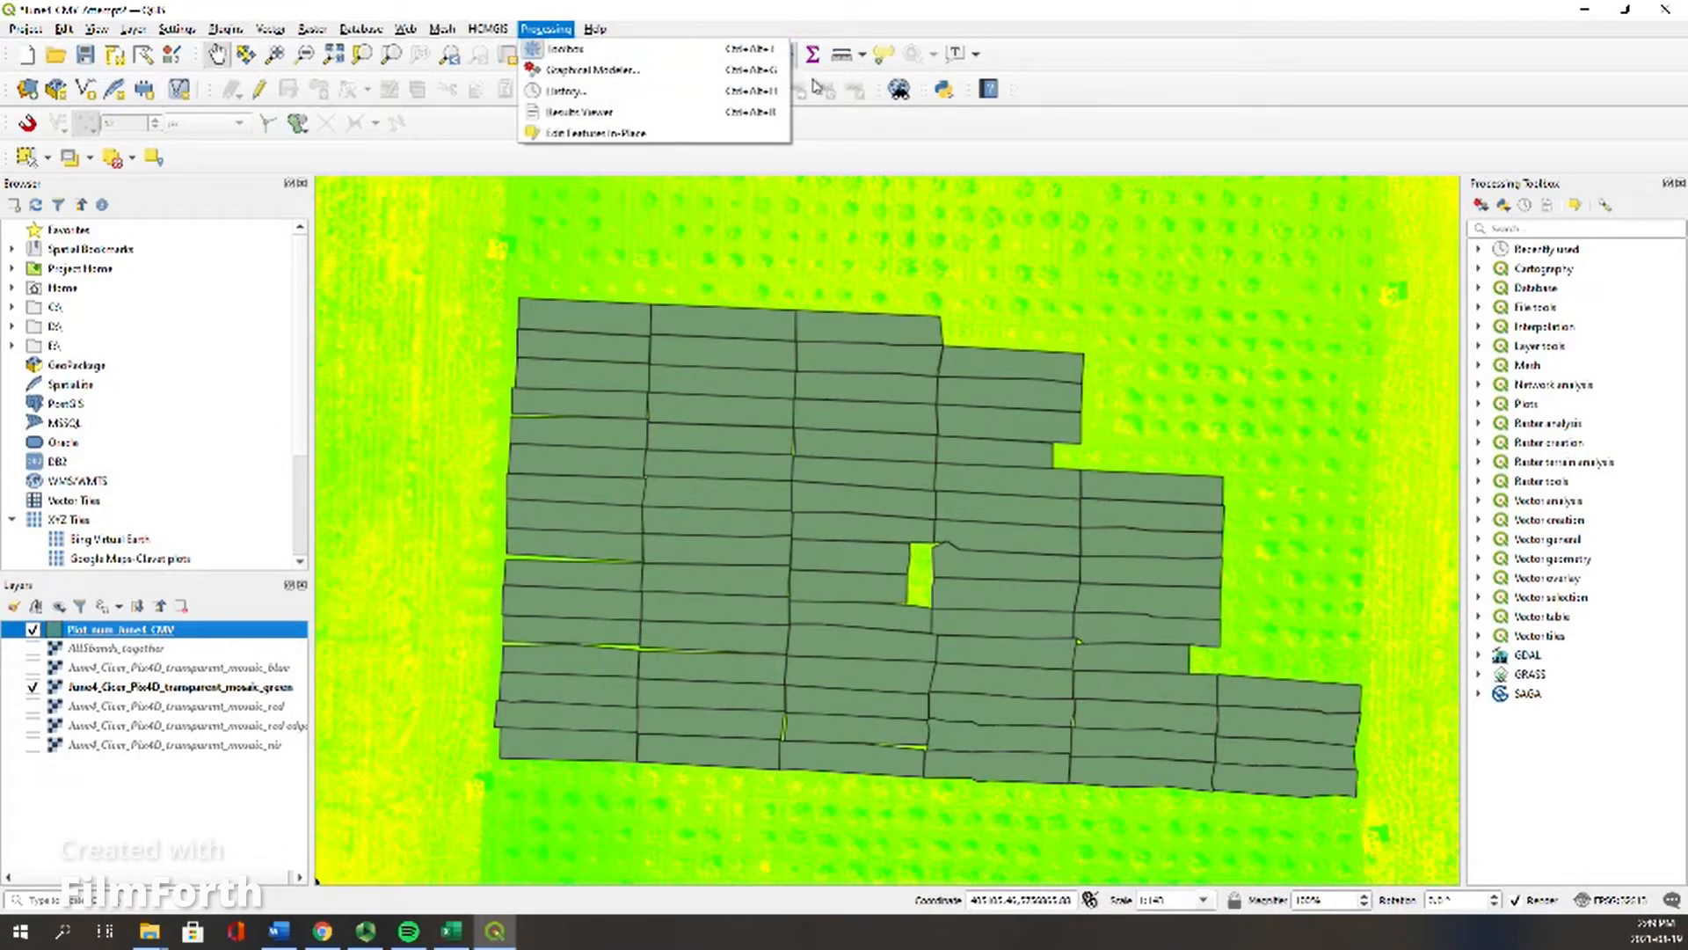
left_click(1554, 228)
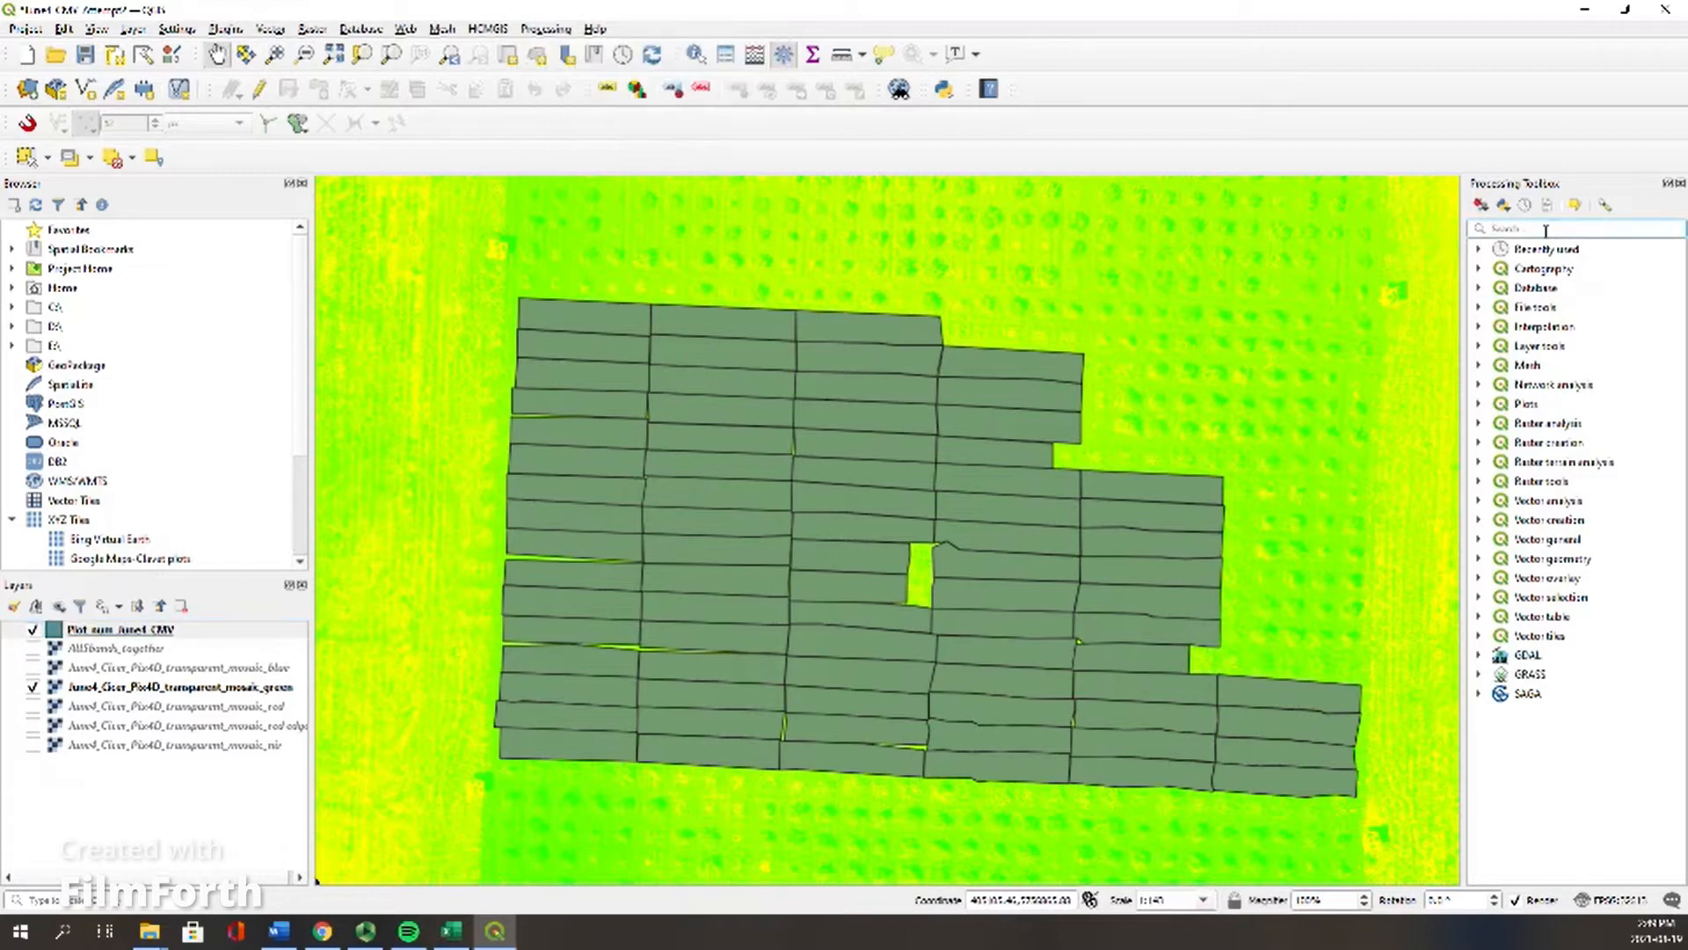
type("zonal")
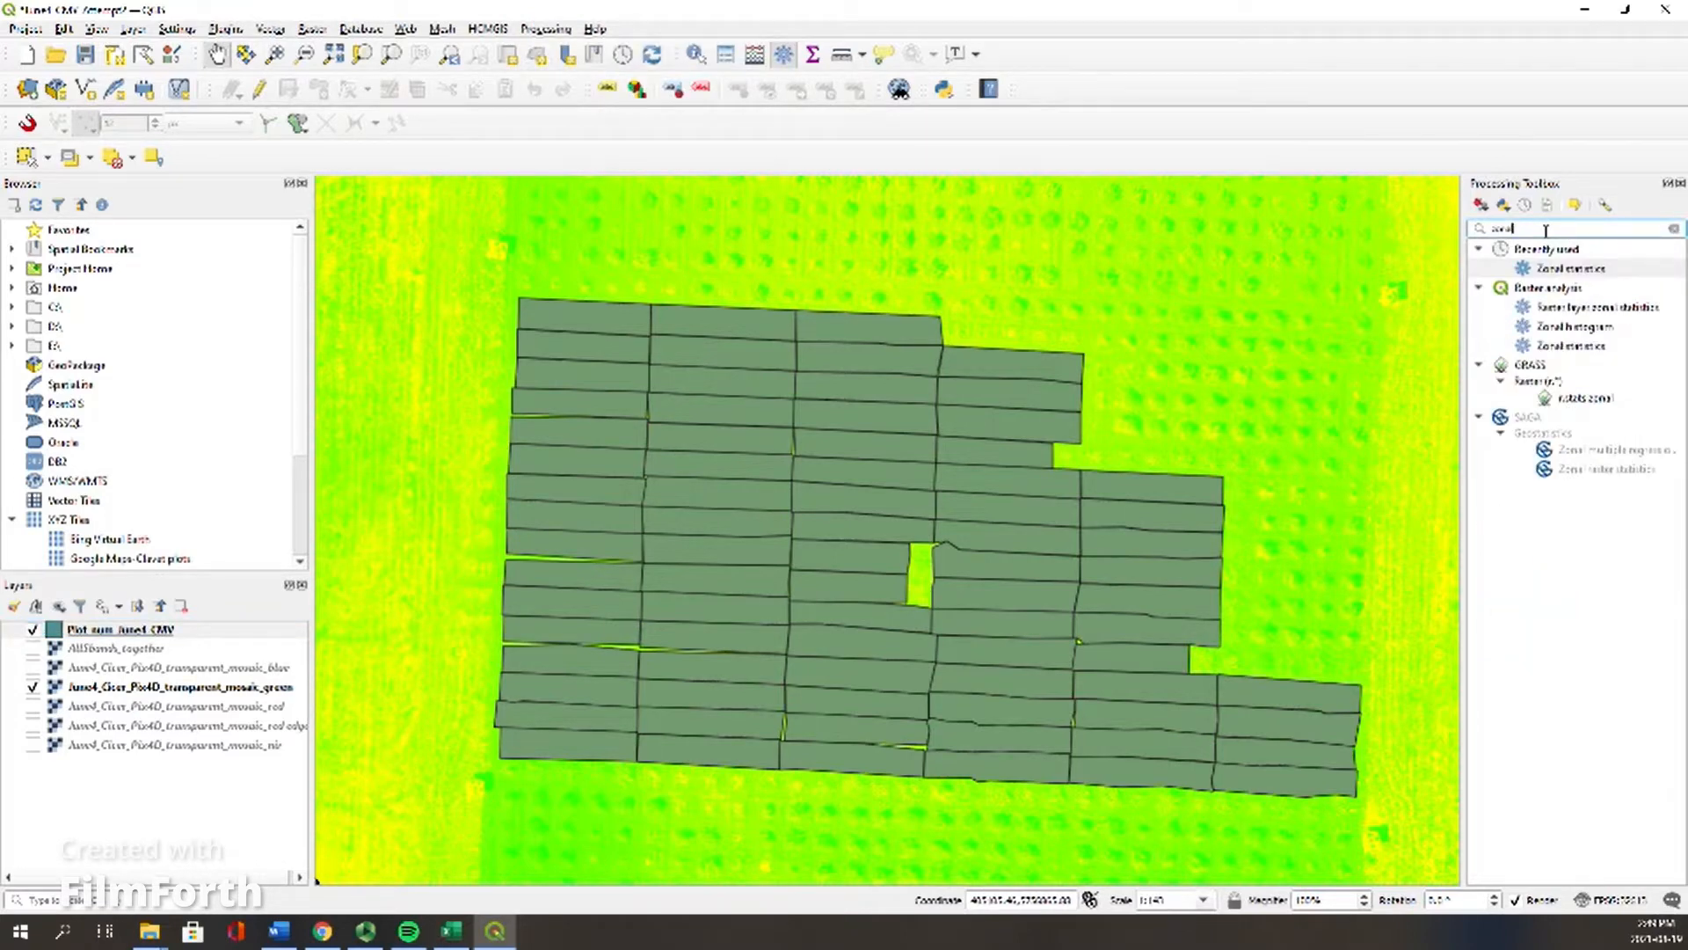
double_click(1565, 268)
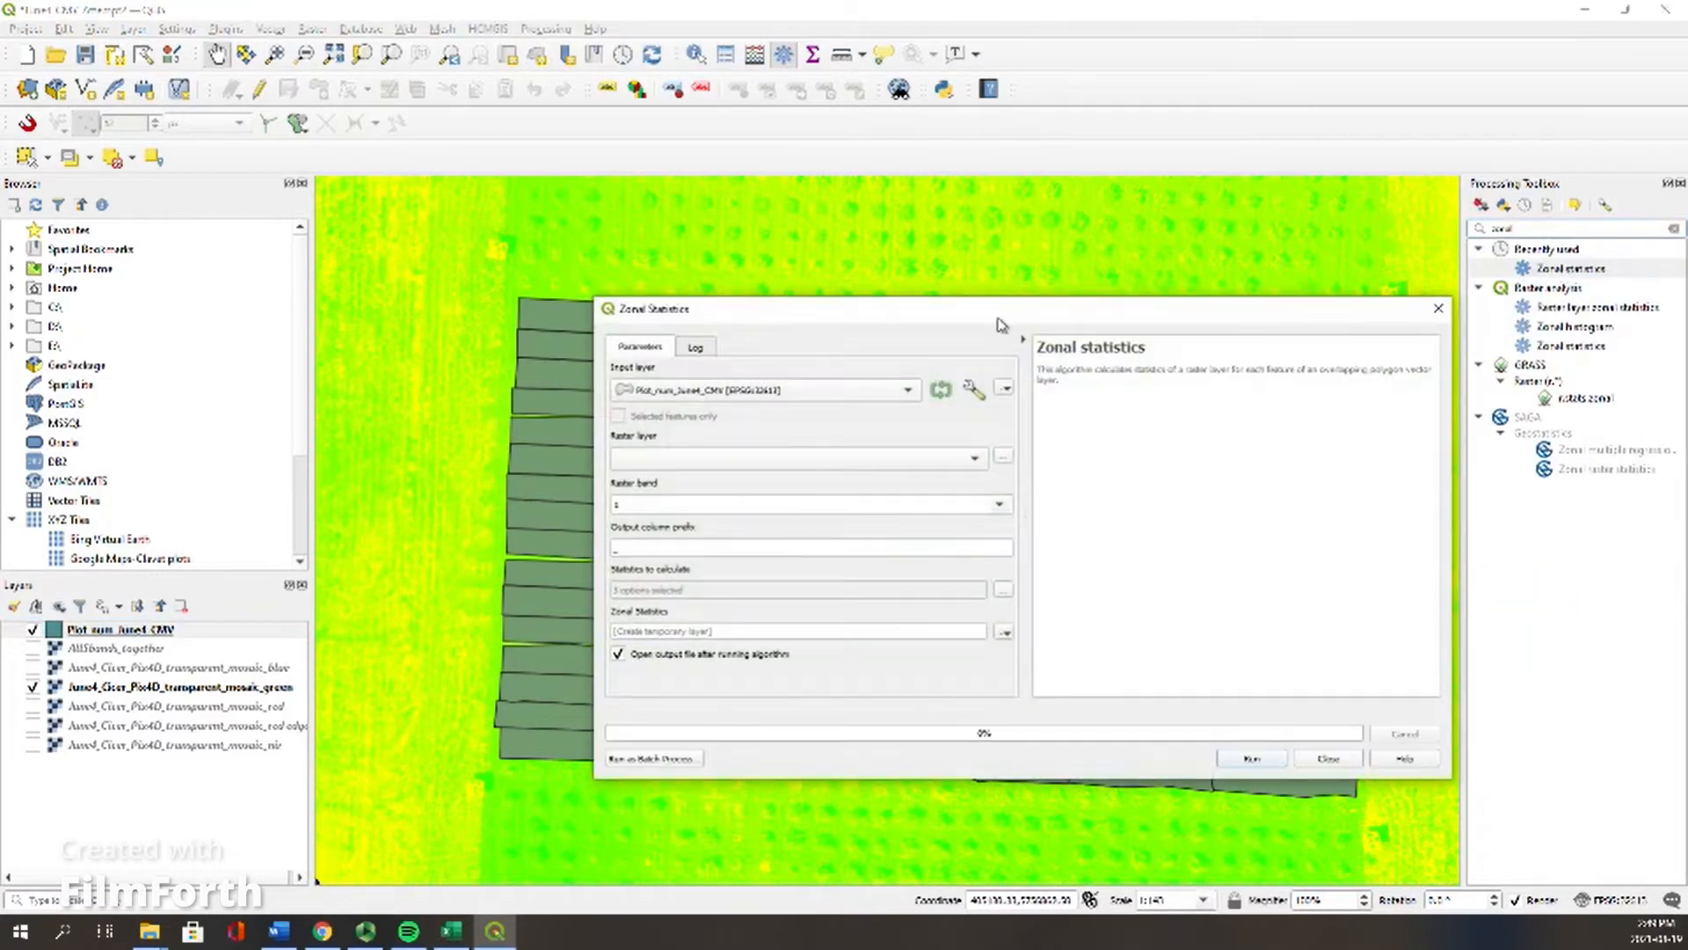
left_click_drag(927, 309, 1131, 131)
left_click(1087, 217)
left_click(1082, 217)
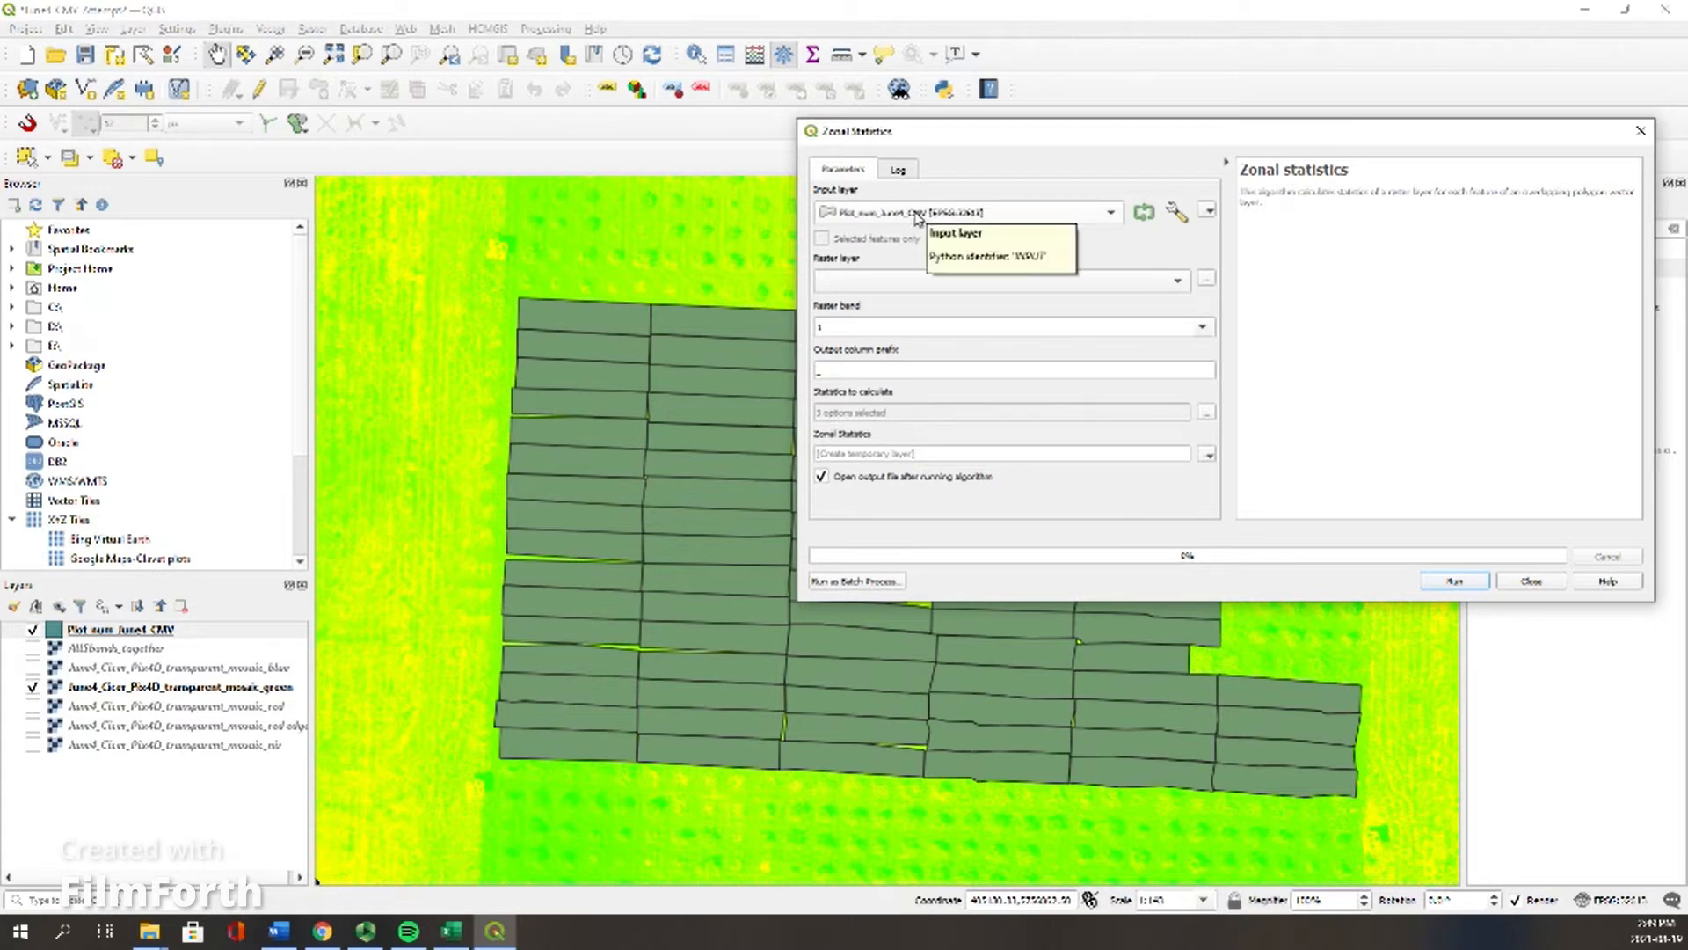
Step: Set Zonal Statistics to June4_Cicer_Pix4D_transparent_mosaic_green, Band 1 (Gray), with column prefix Green_Extract and the Count, Sum and Mean statistics
left_click(1037, 281)
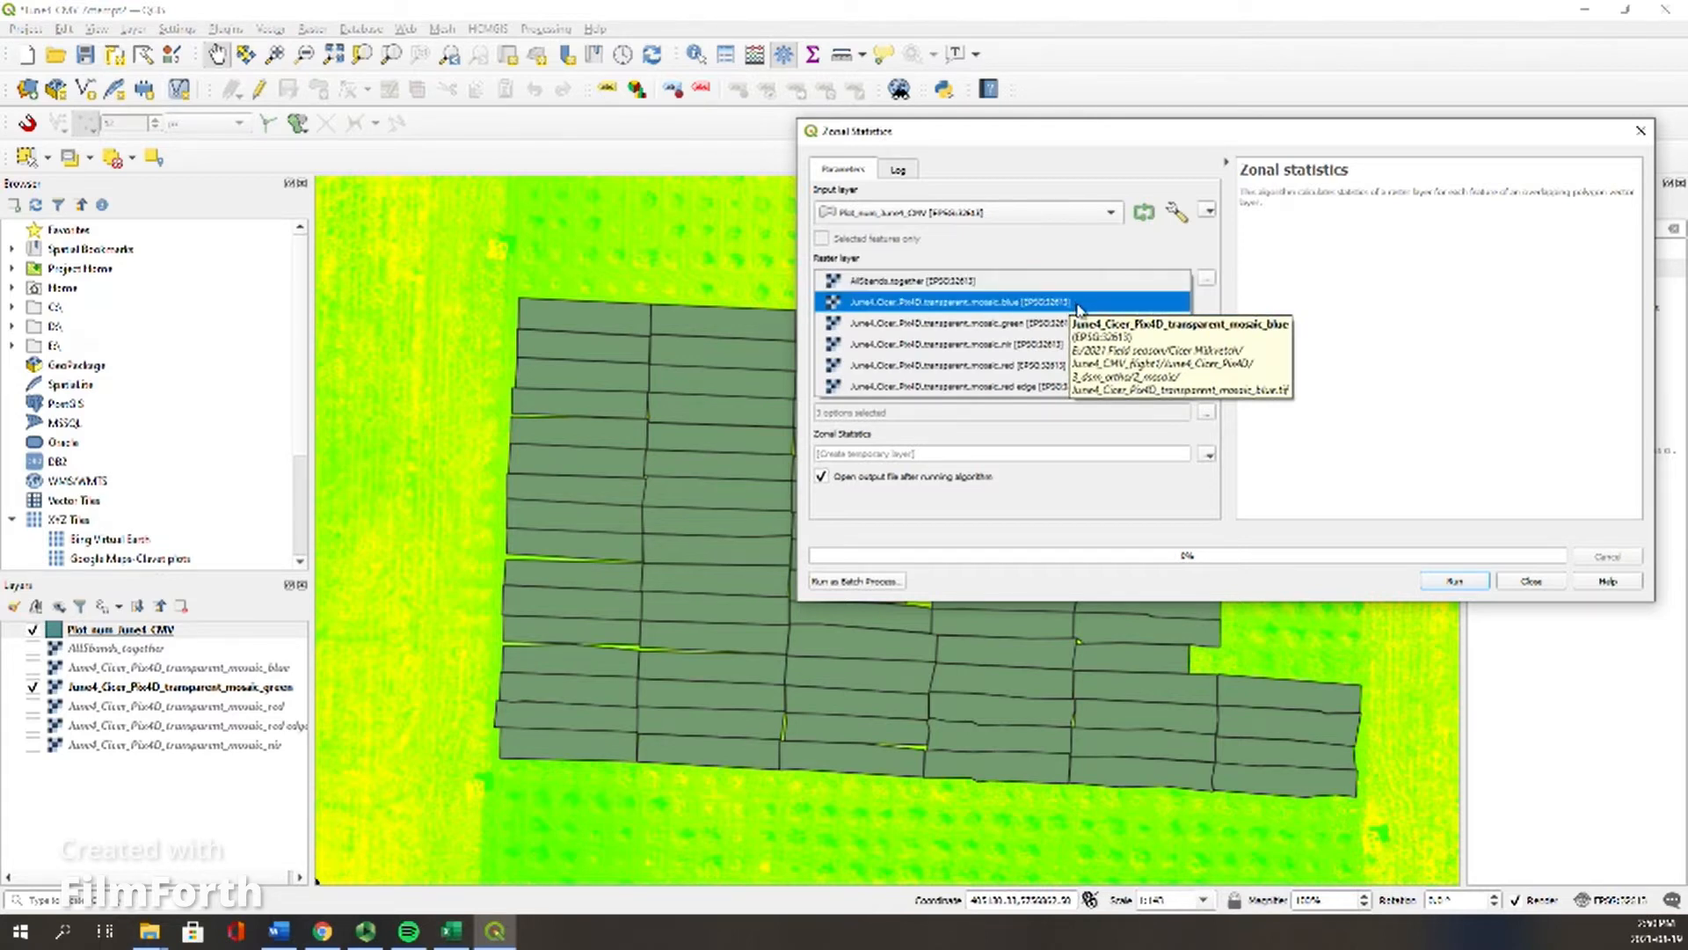
left_click(1039, 323)
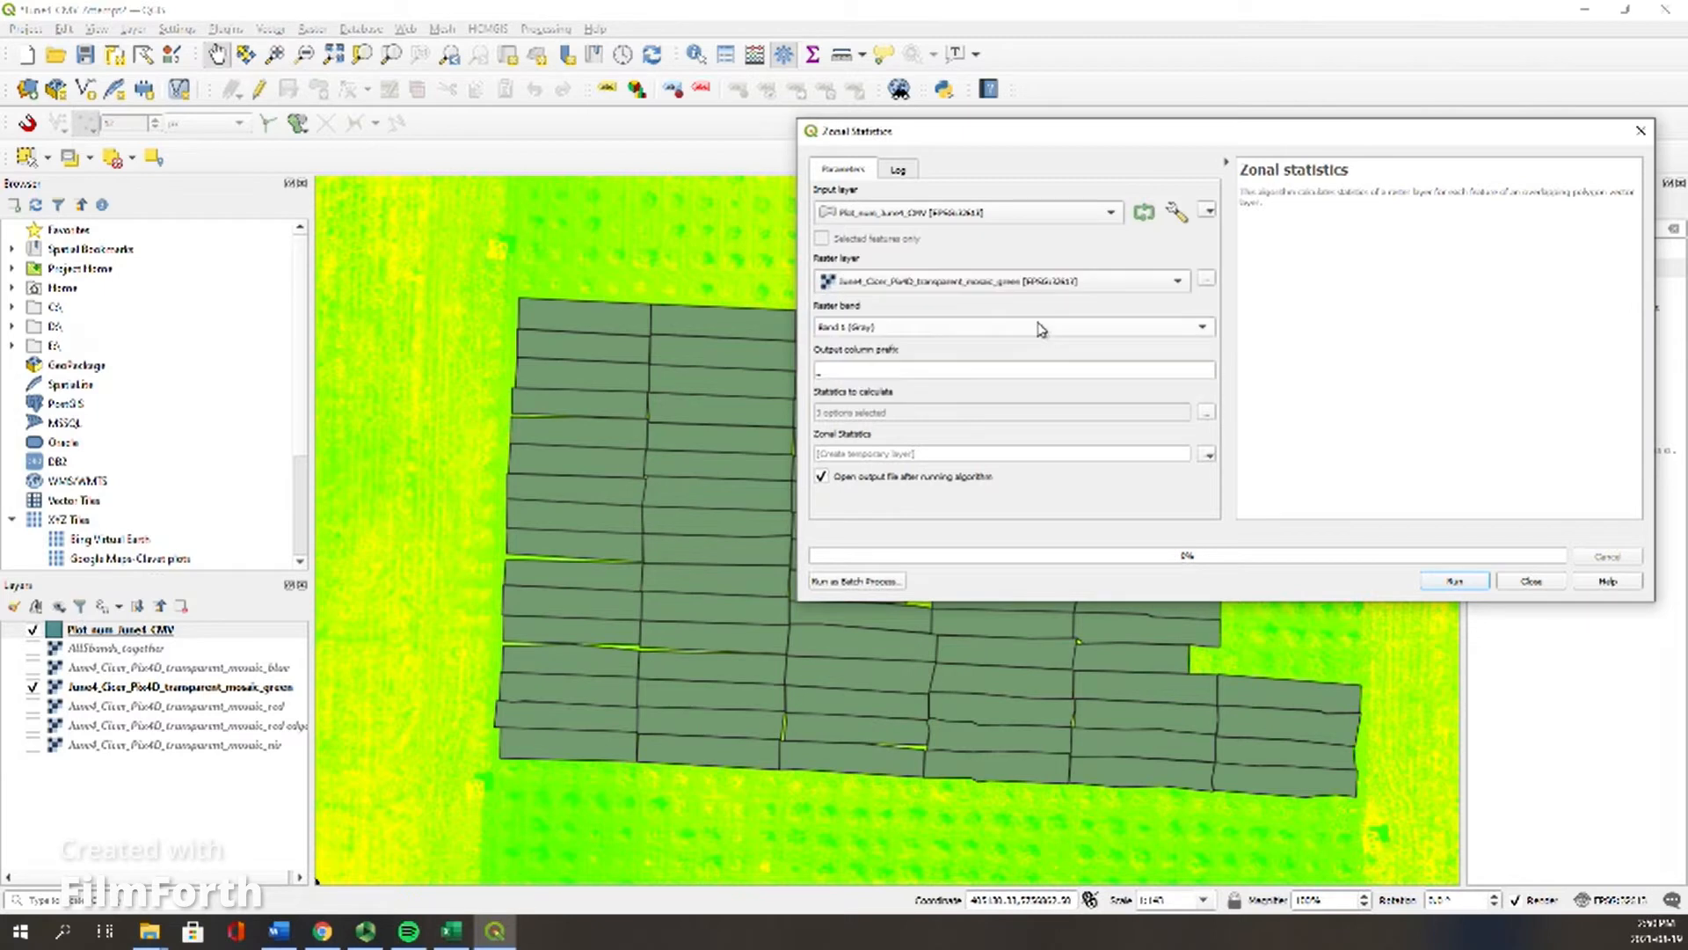
left_click(898, 331)
left_click(898, 330)
left_click(912, 369)
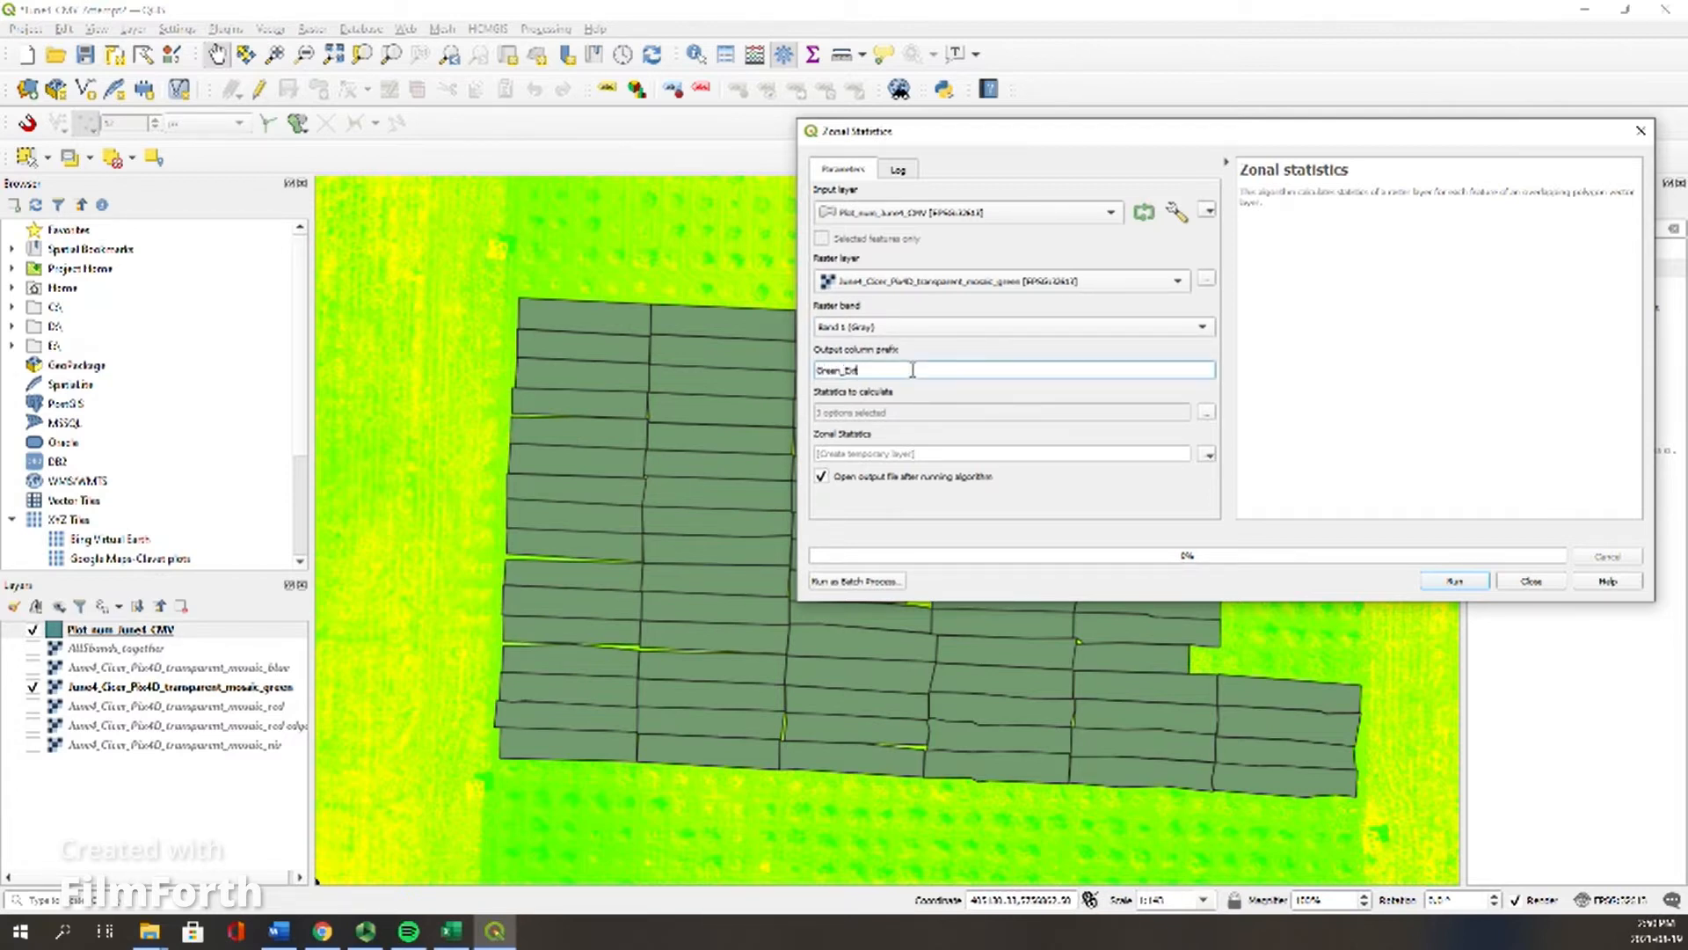
left_click(1208, 413)
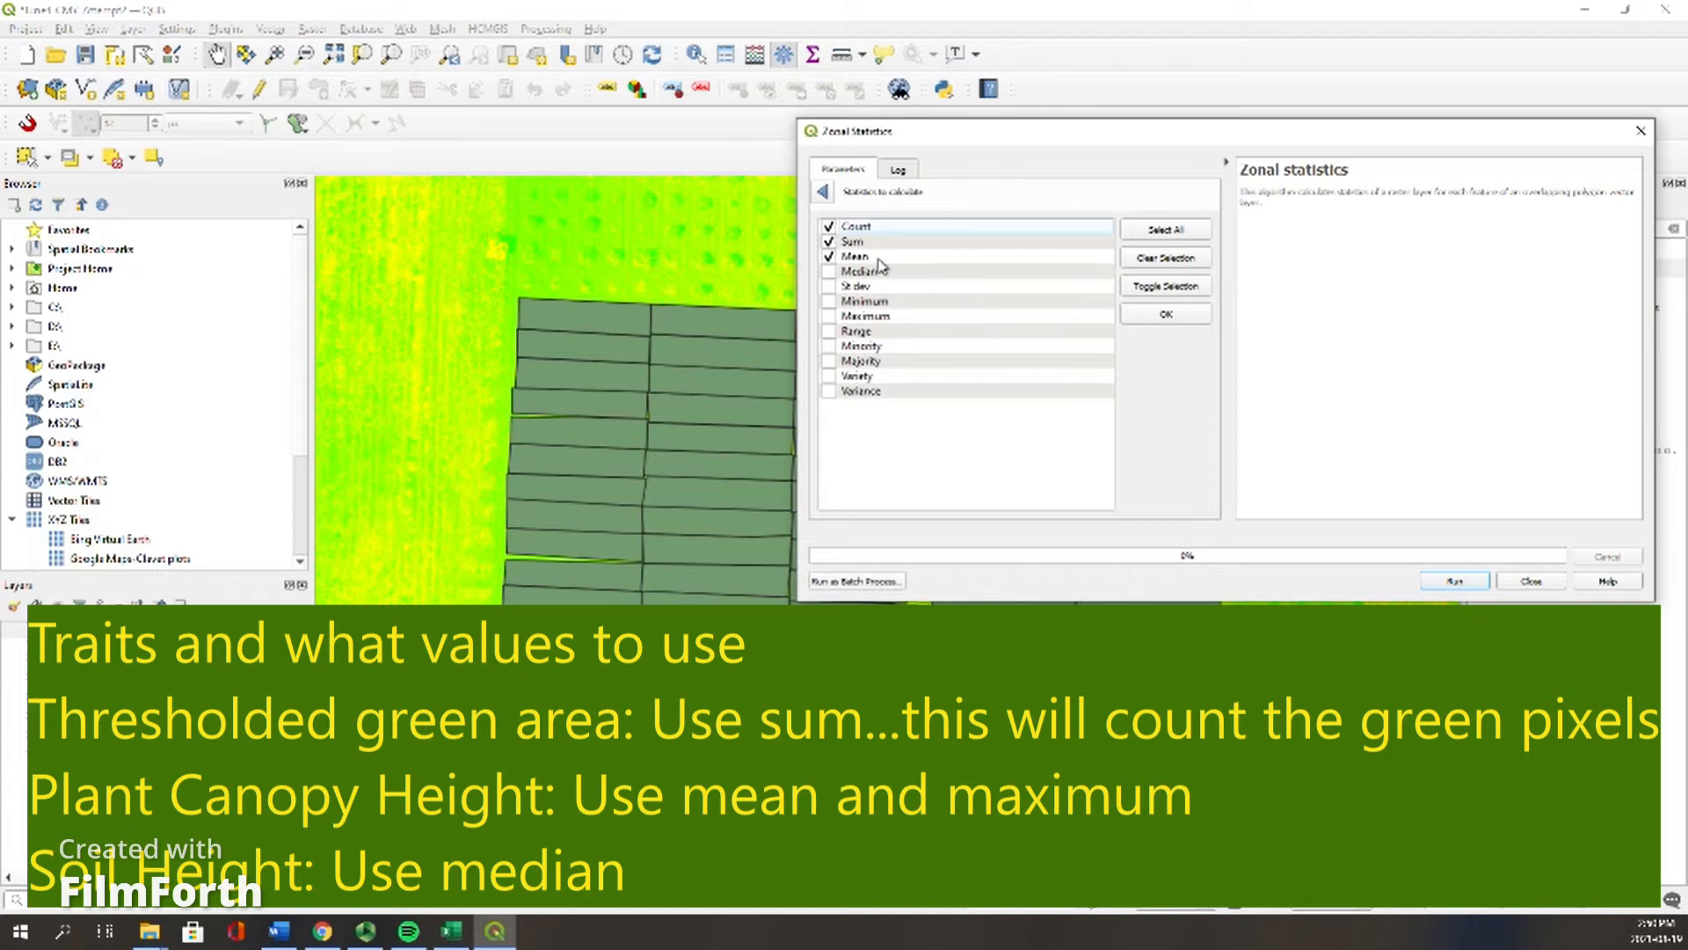
left_click(1166, 315)
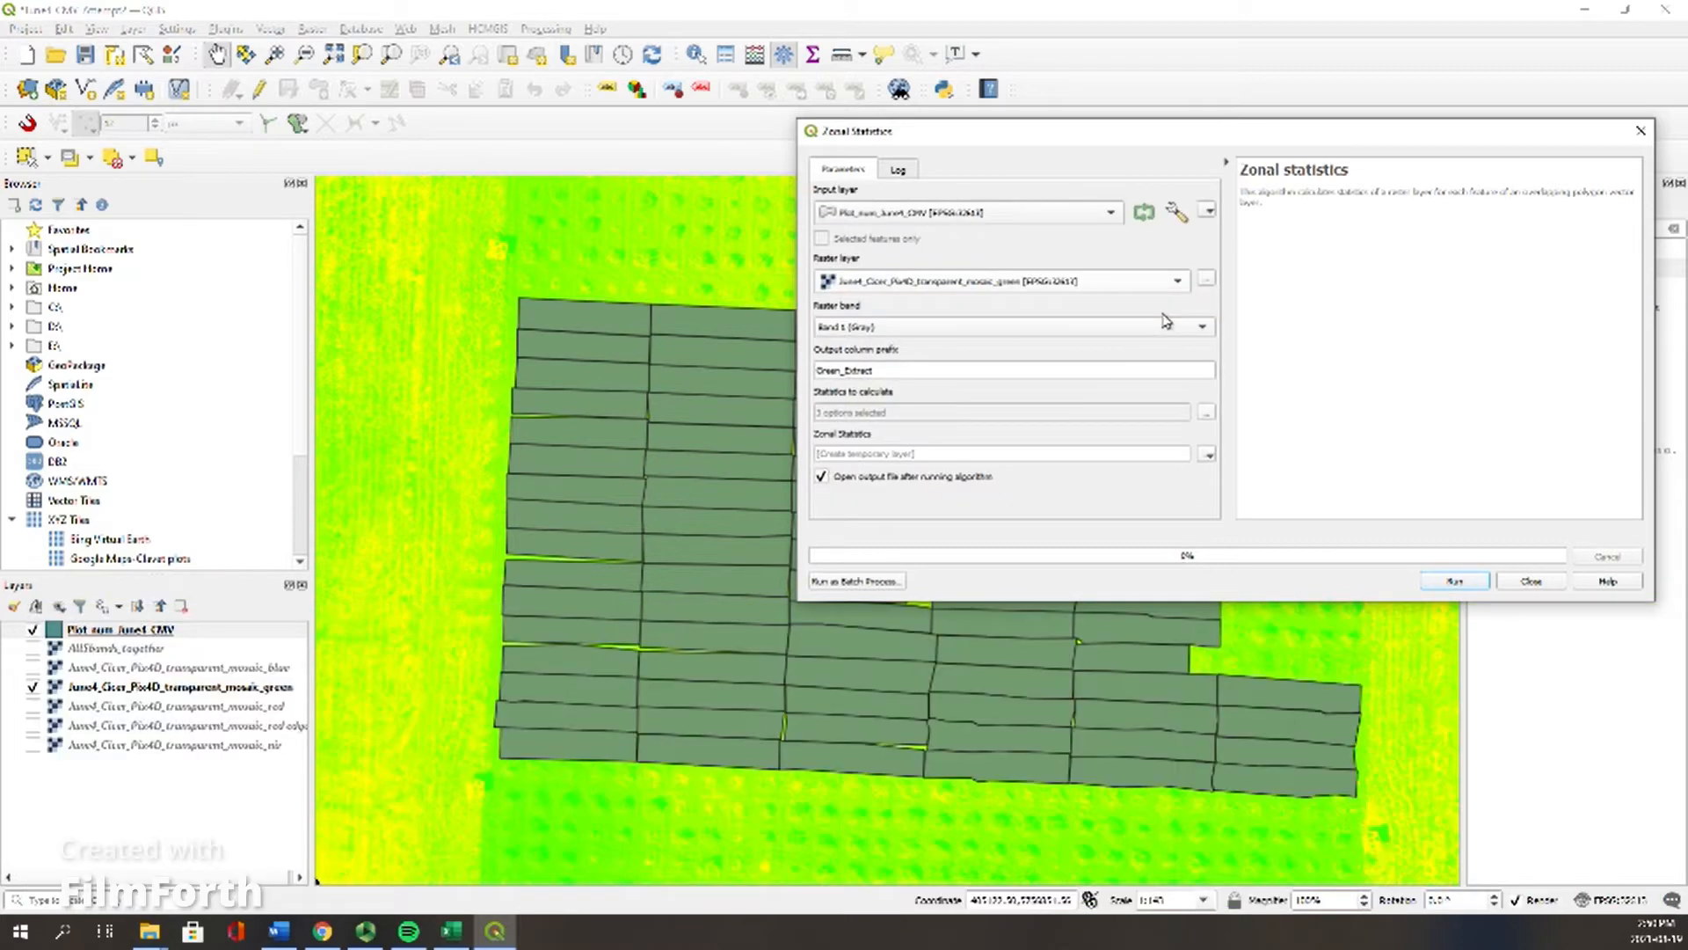
Step: Set the output to a GPKG file named Green_layer_Extract in the QGIS Analysis Part 2-Post GCP Tag folder and run the zonal statistics
left_click(1209, 454)
left_click(1267, 495)
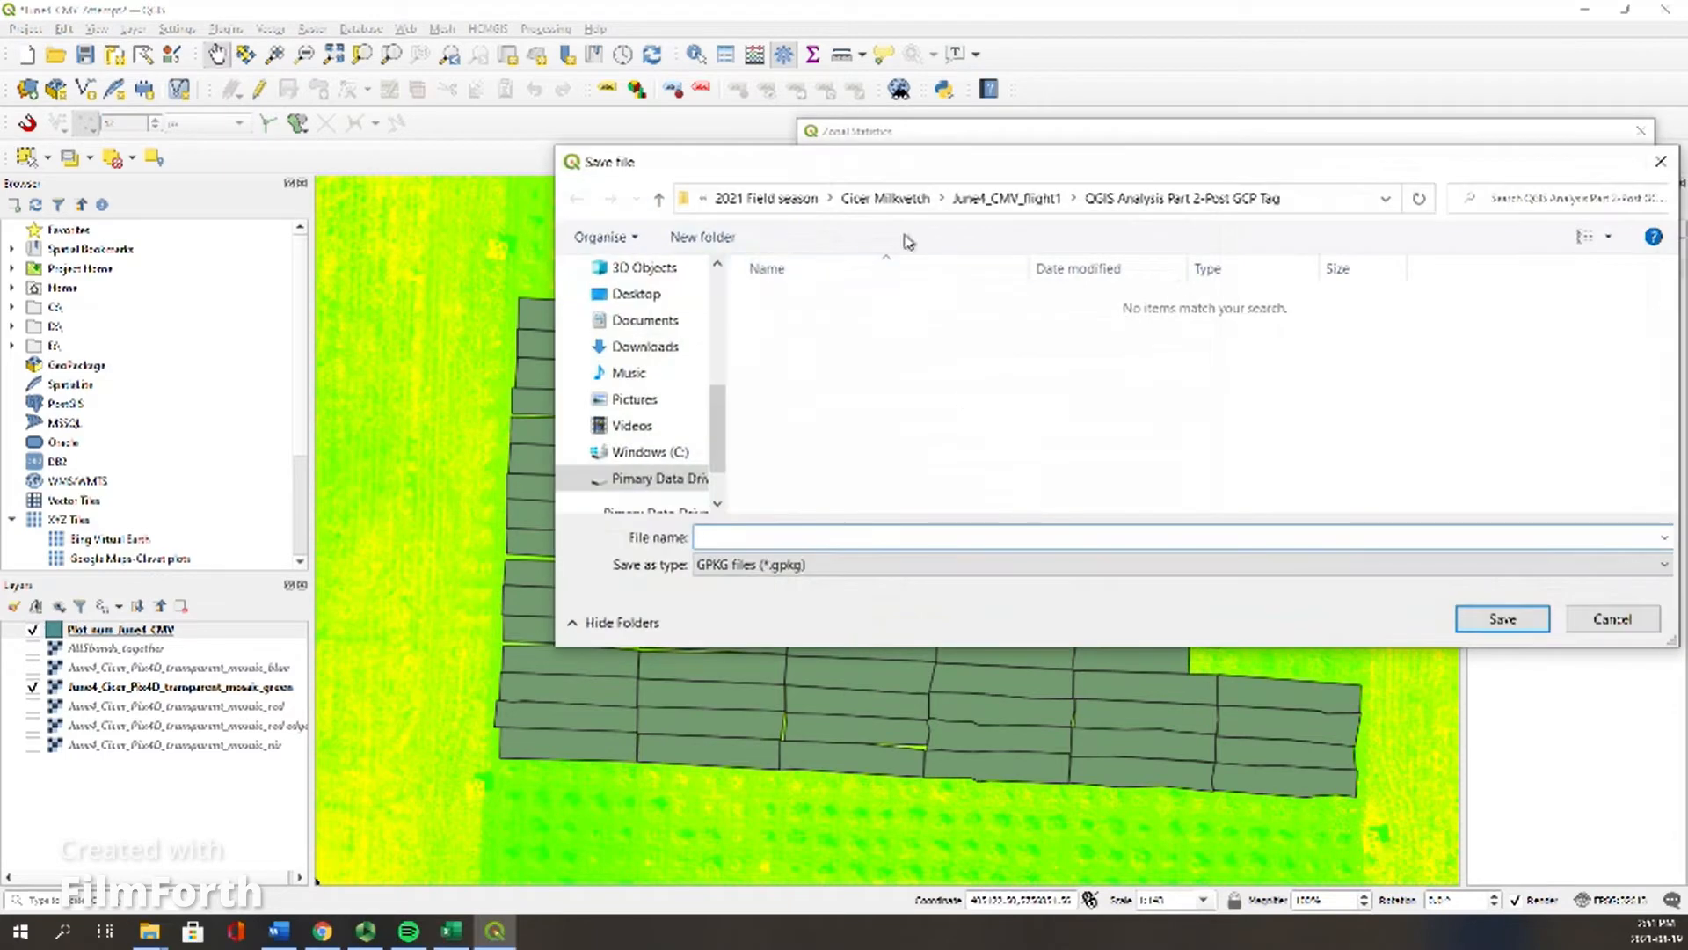
type("Green_layer_Extract")
left_click(1512, 623)
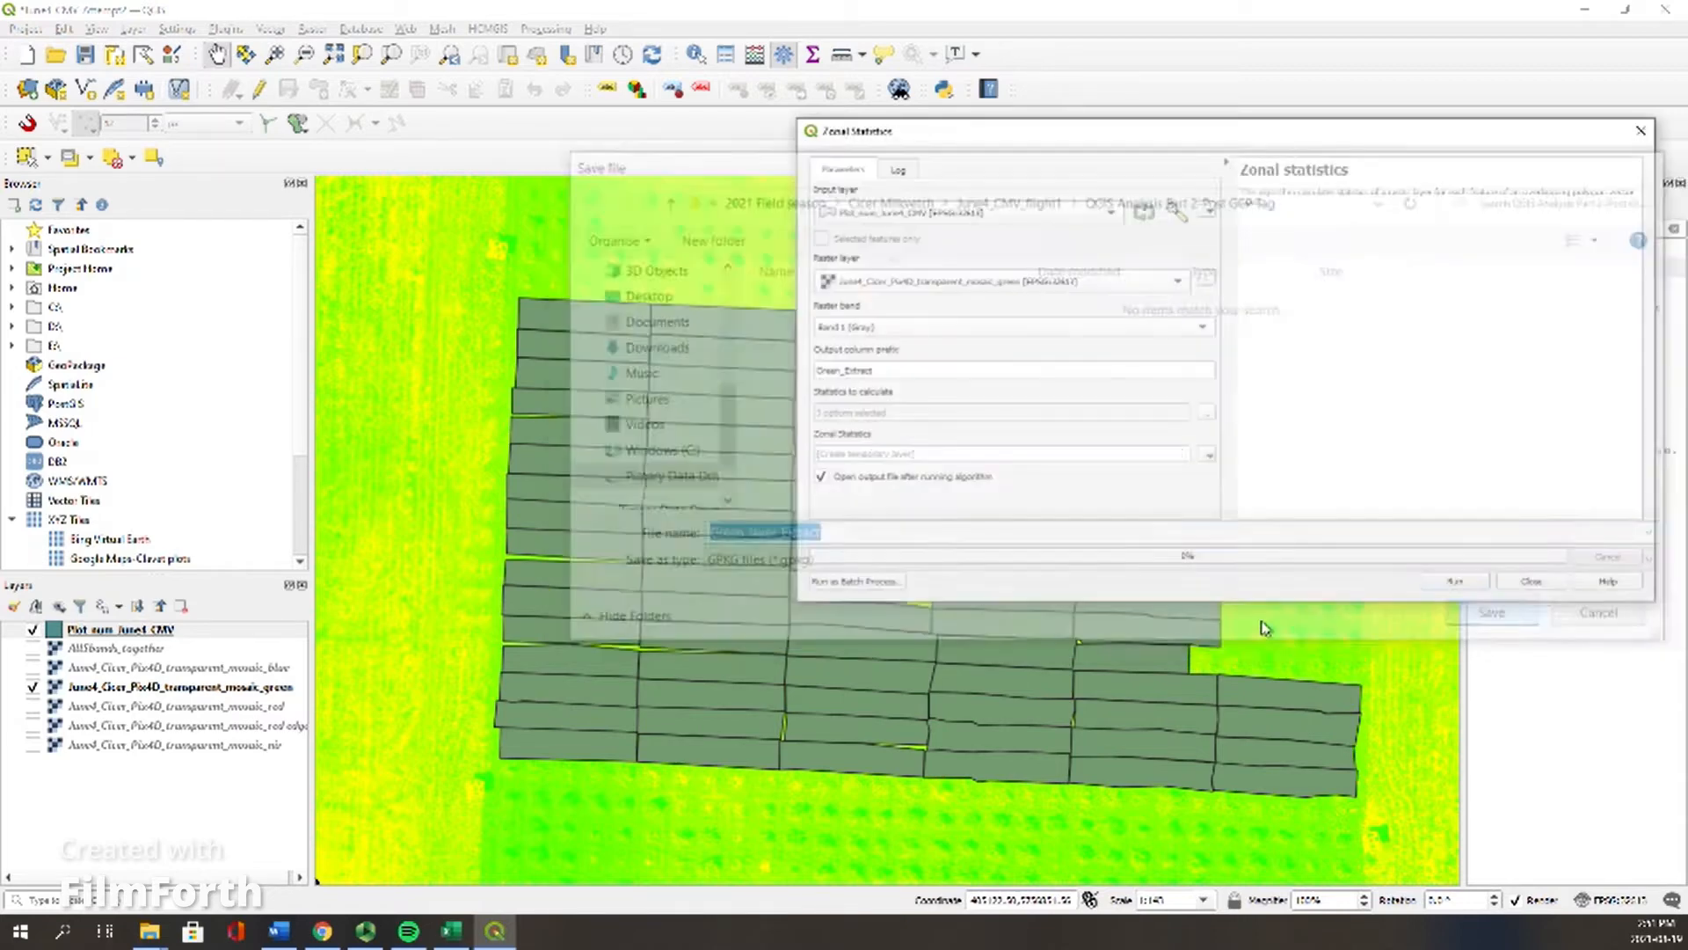
left_click(1456, 581)
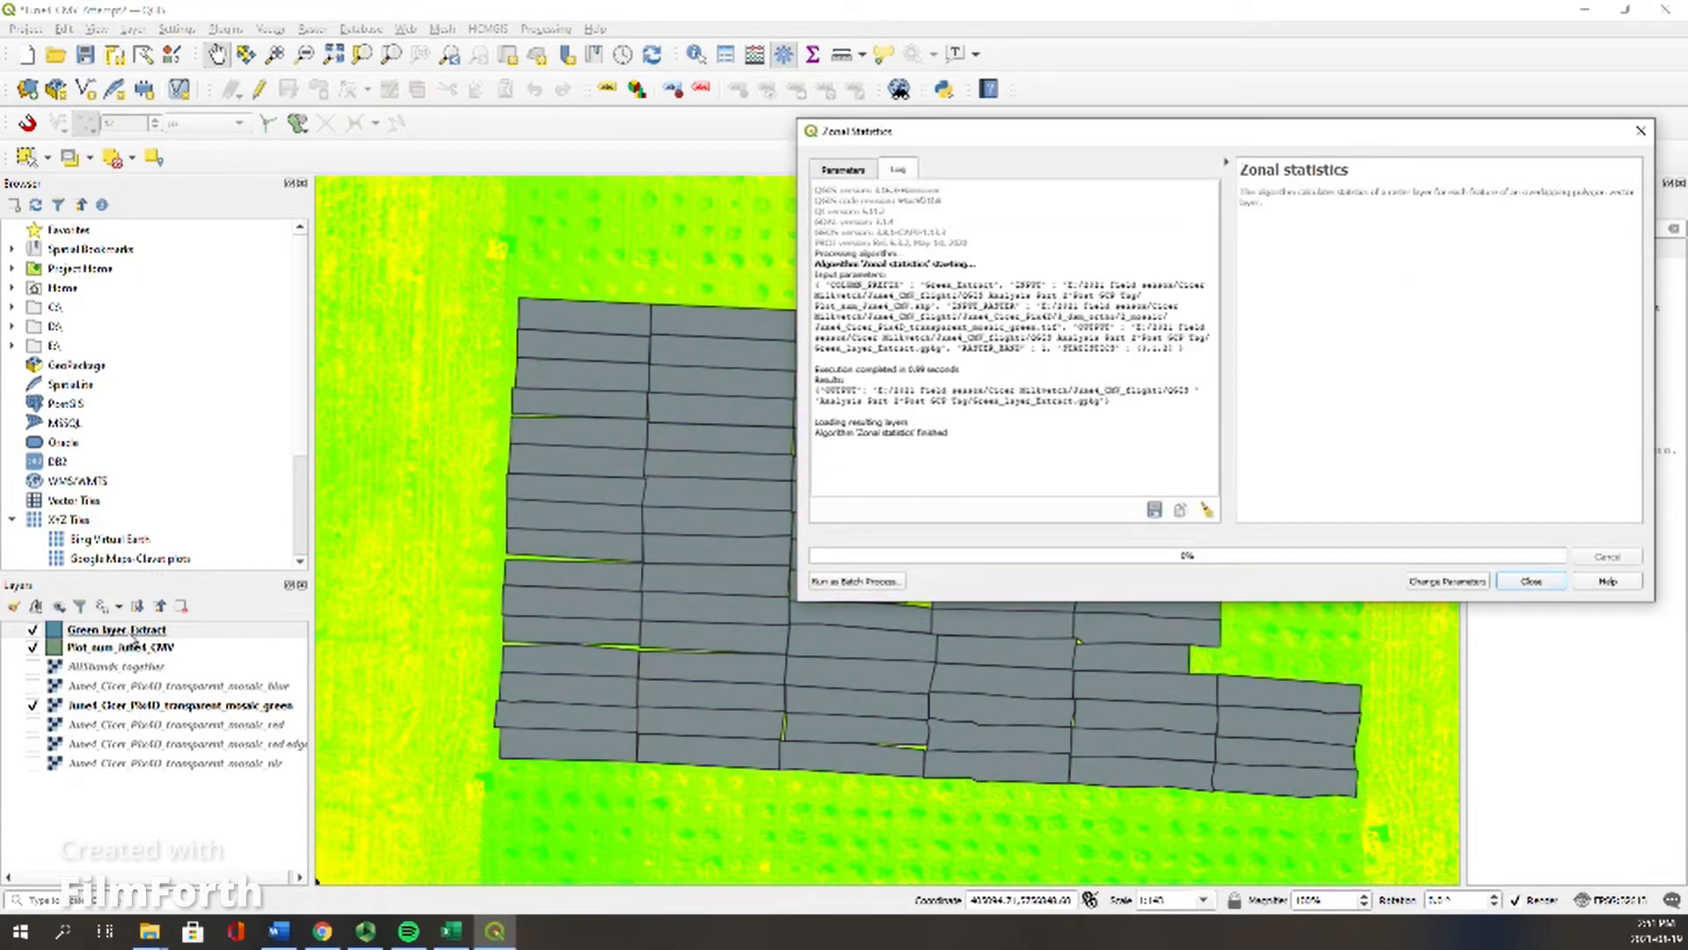
left_click(1532, 581)
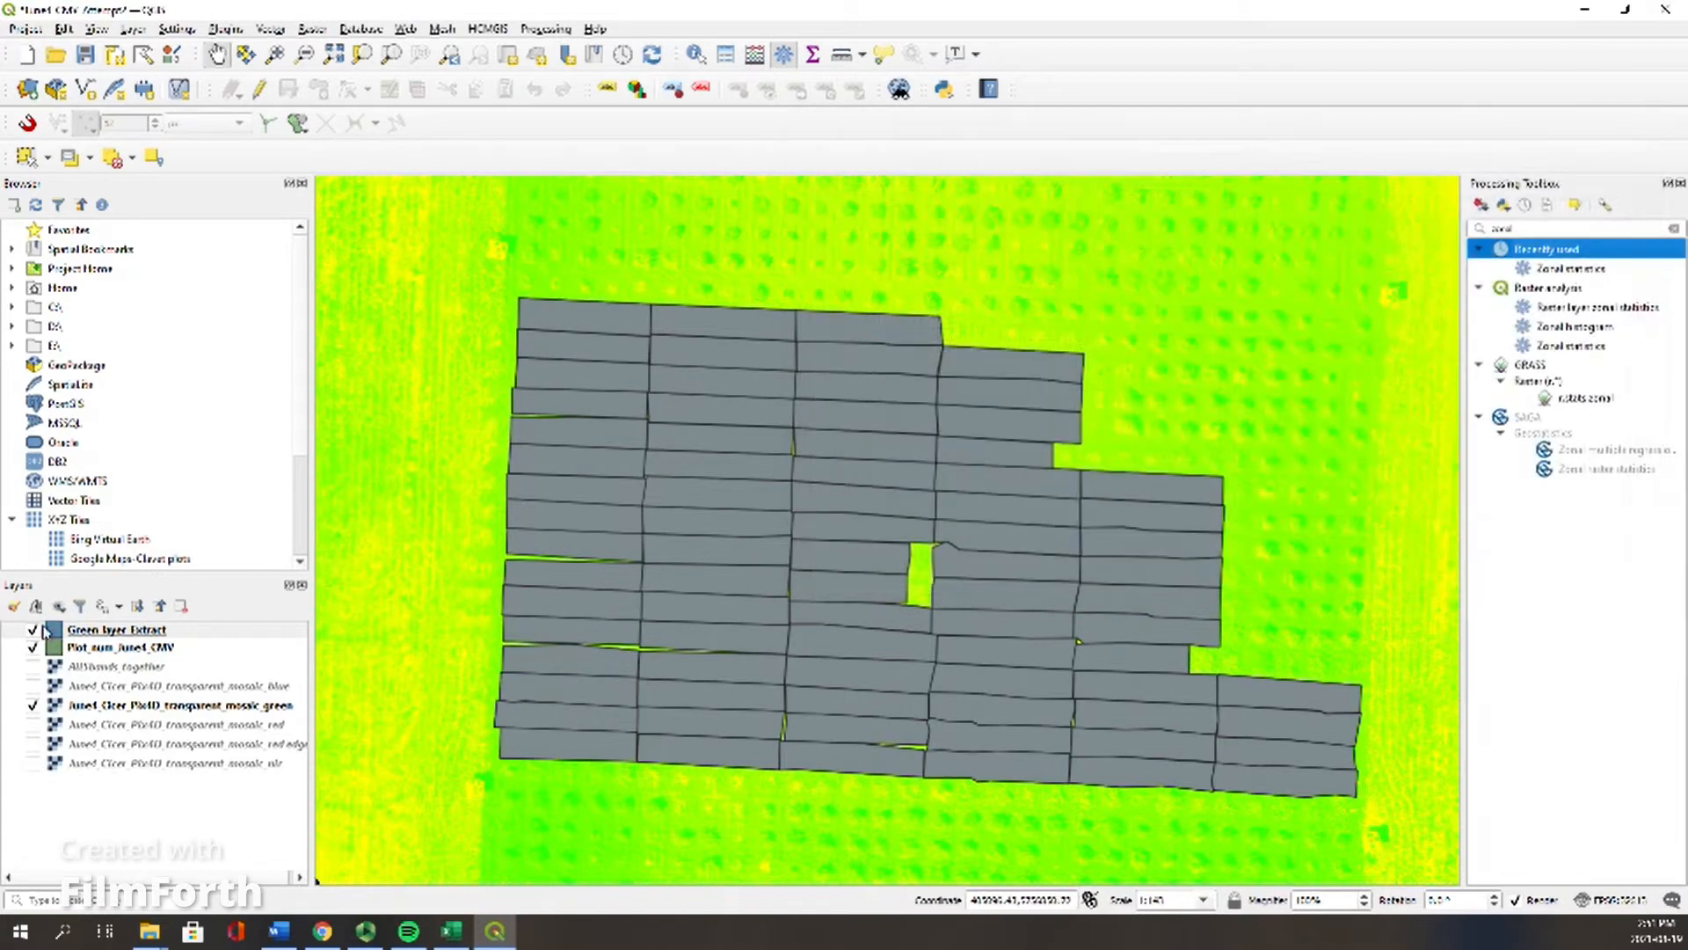
Step: Open the attribute table of the Green layer Extract layer, select all its records, and close the table
right_click(113, 630)
left_click(211, 447)
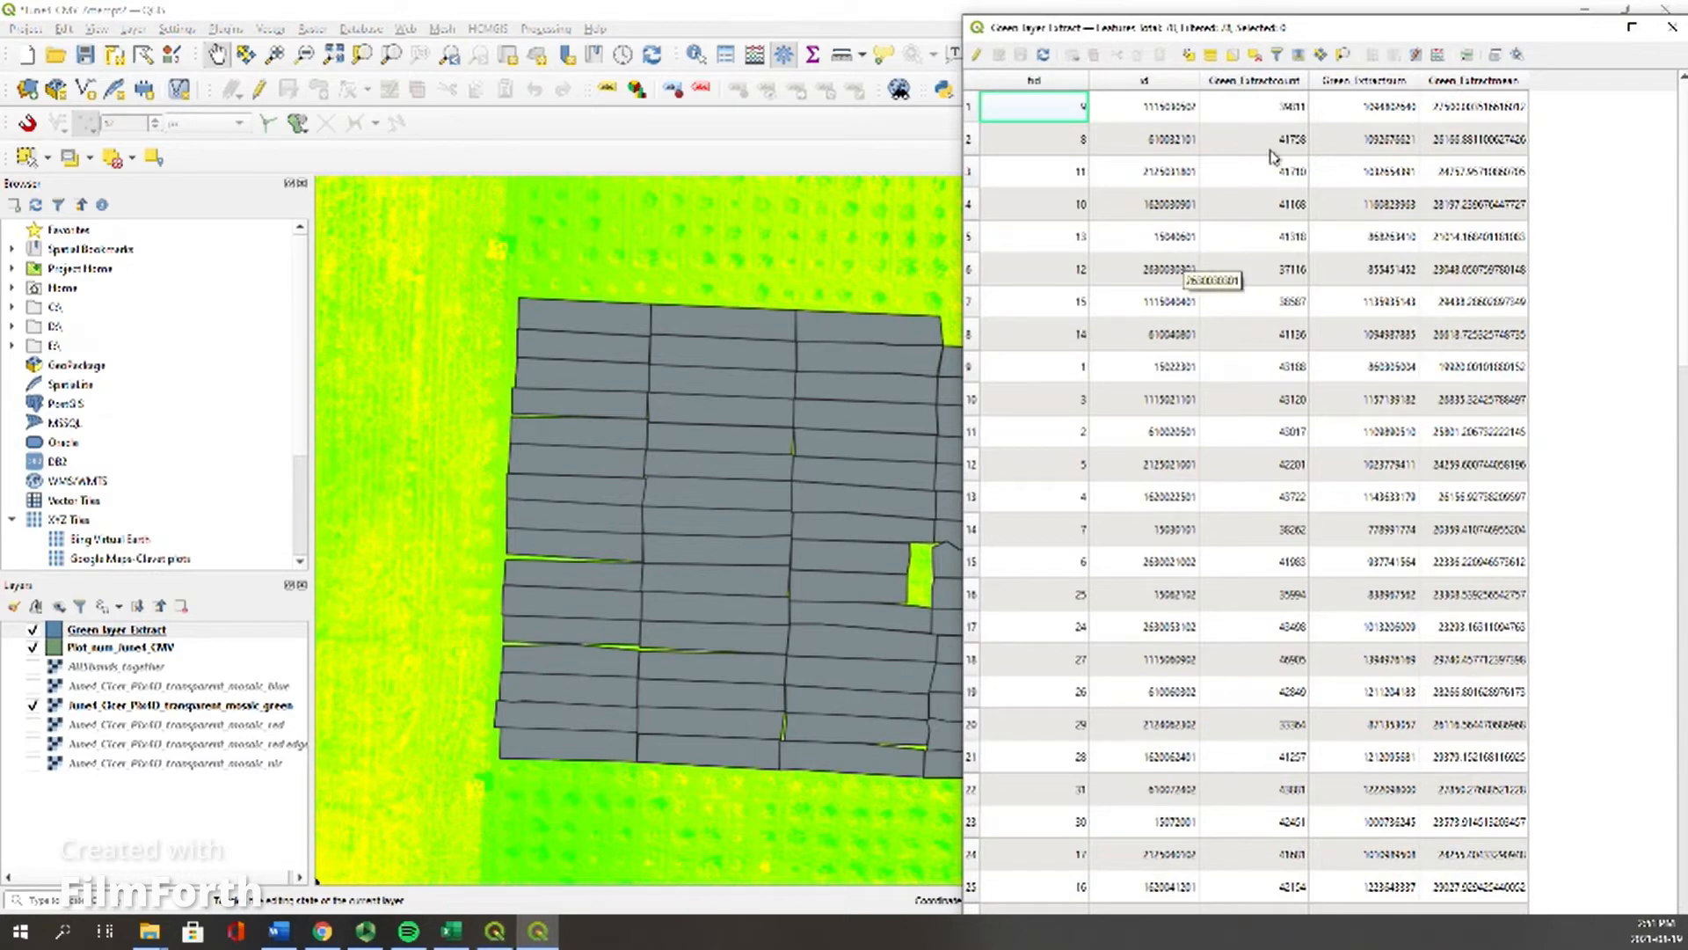
left_click_drag(974, 119, 1004, 939)
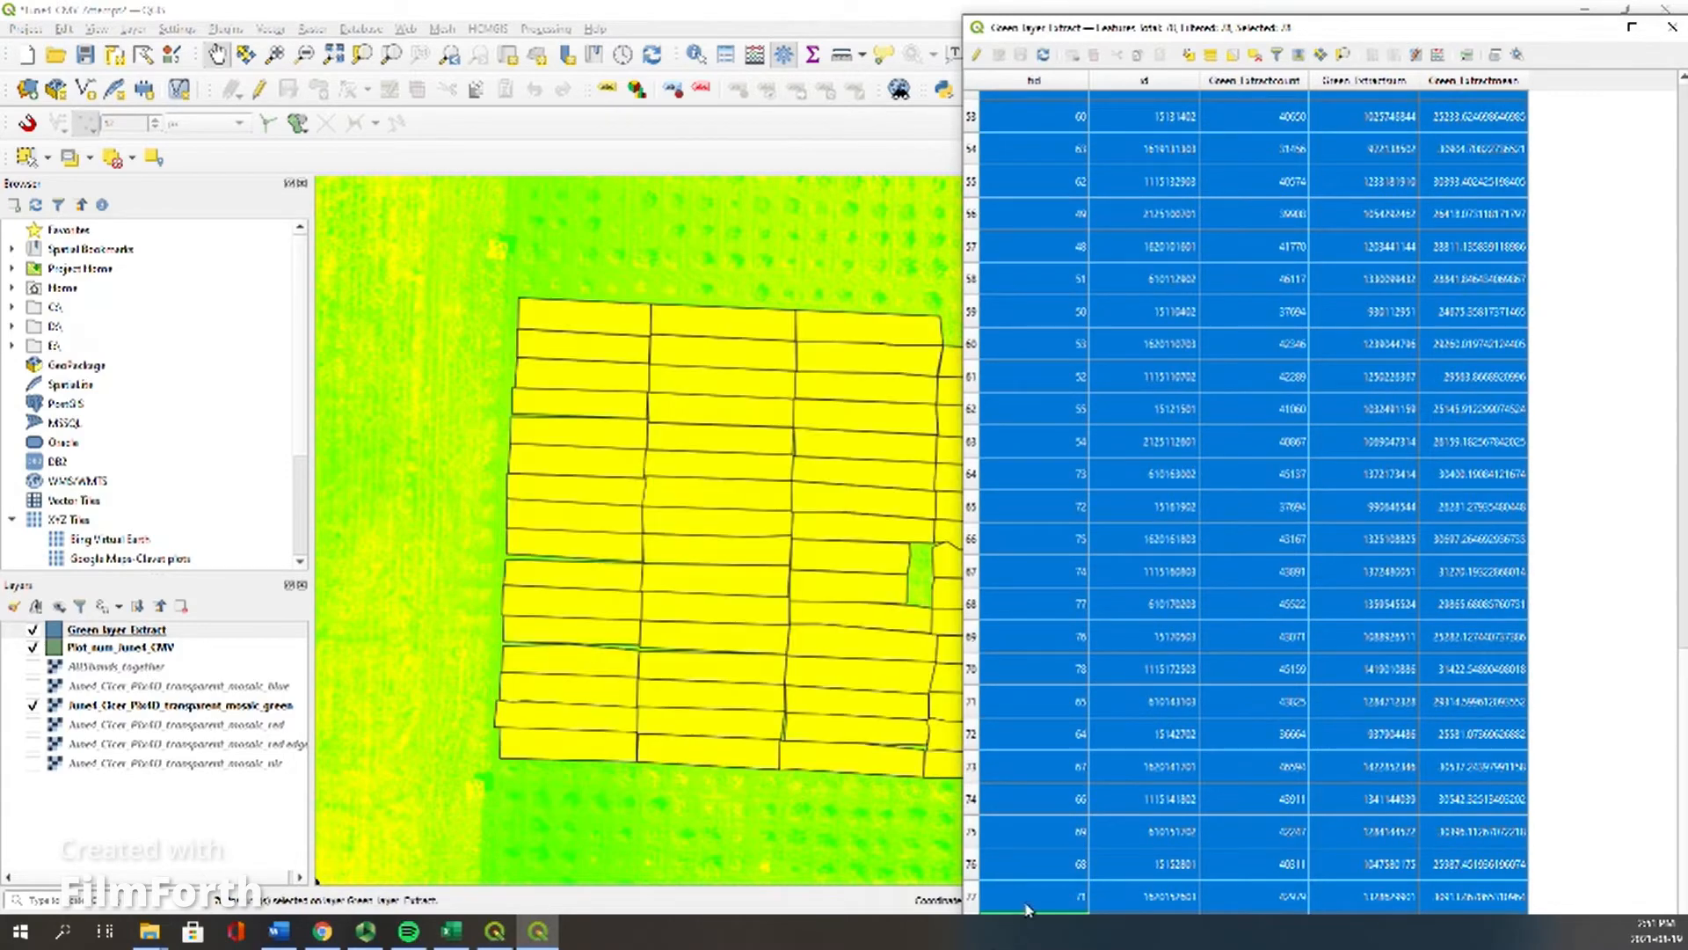
left_click(1671, 29)
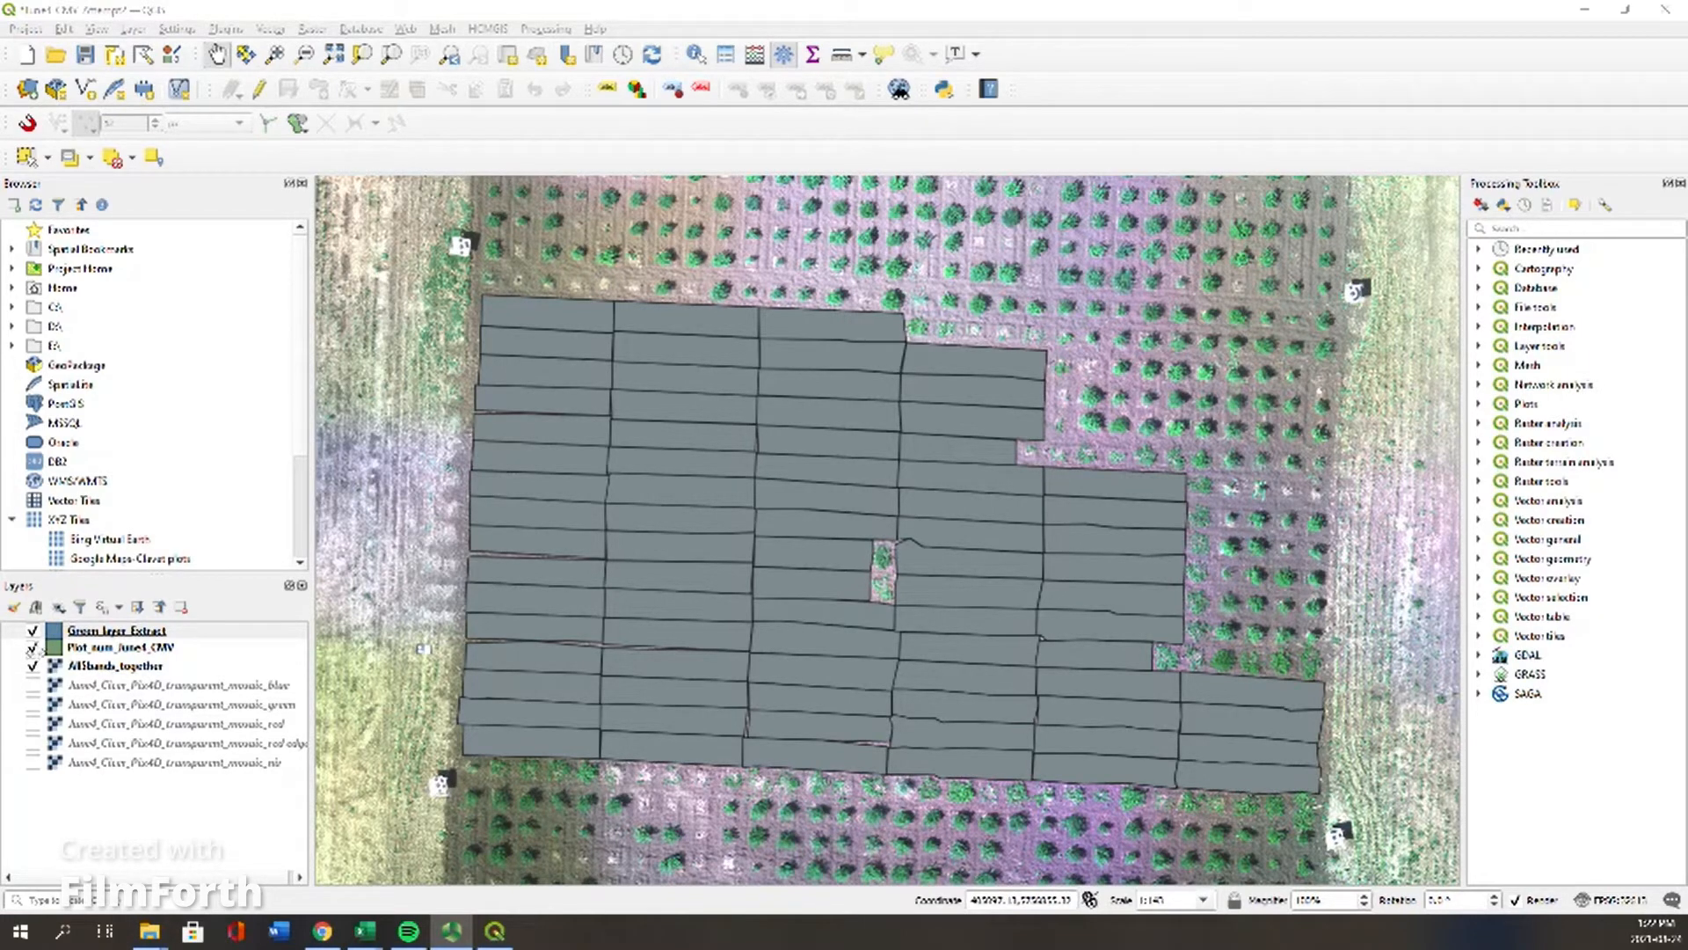
Step: Hide the Green layer Extract and Plot_num_June4_CMV layers and open the Raster Calculator
left_click(32, 631)
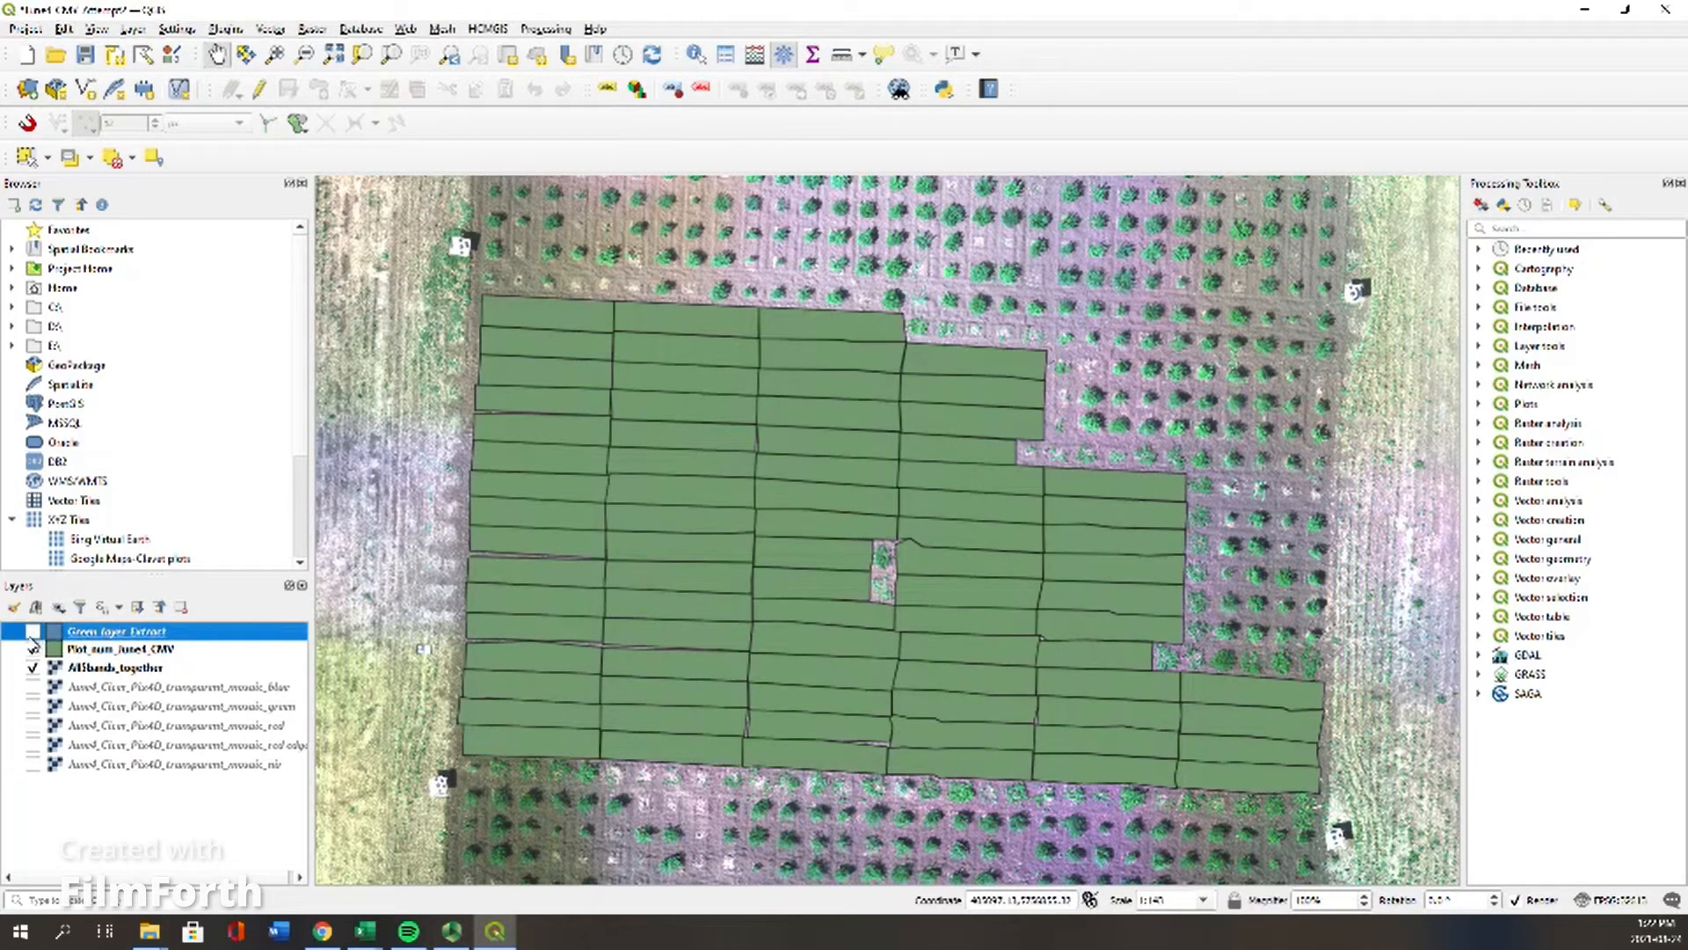
left_click(34, 650)
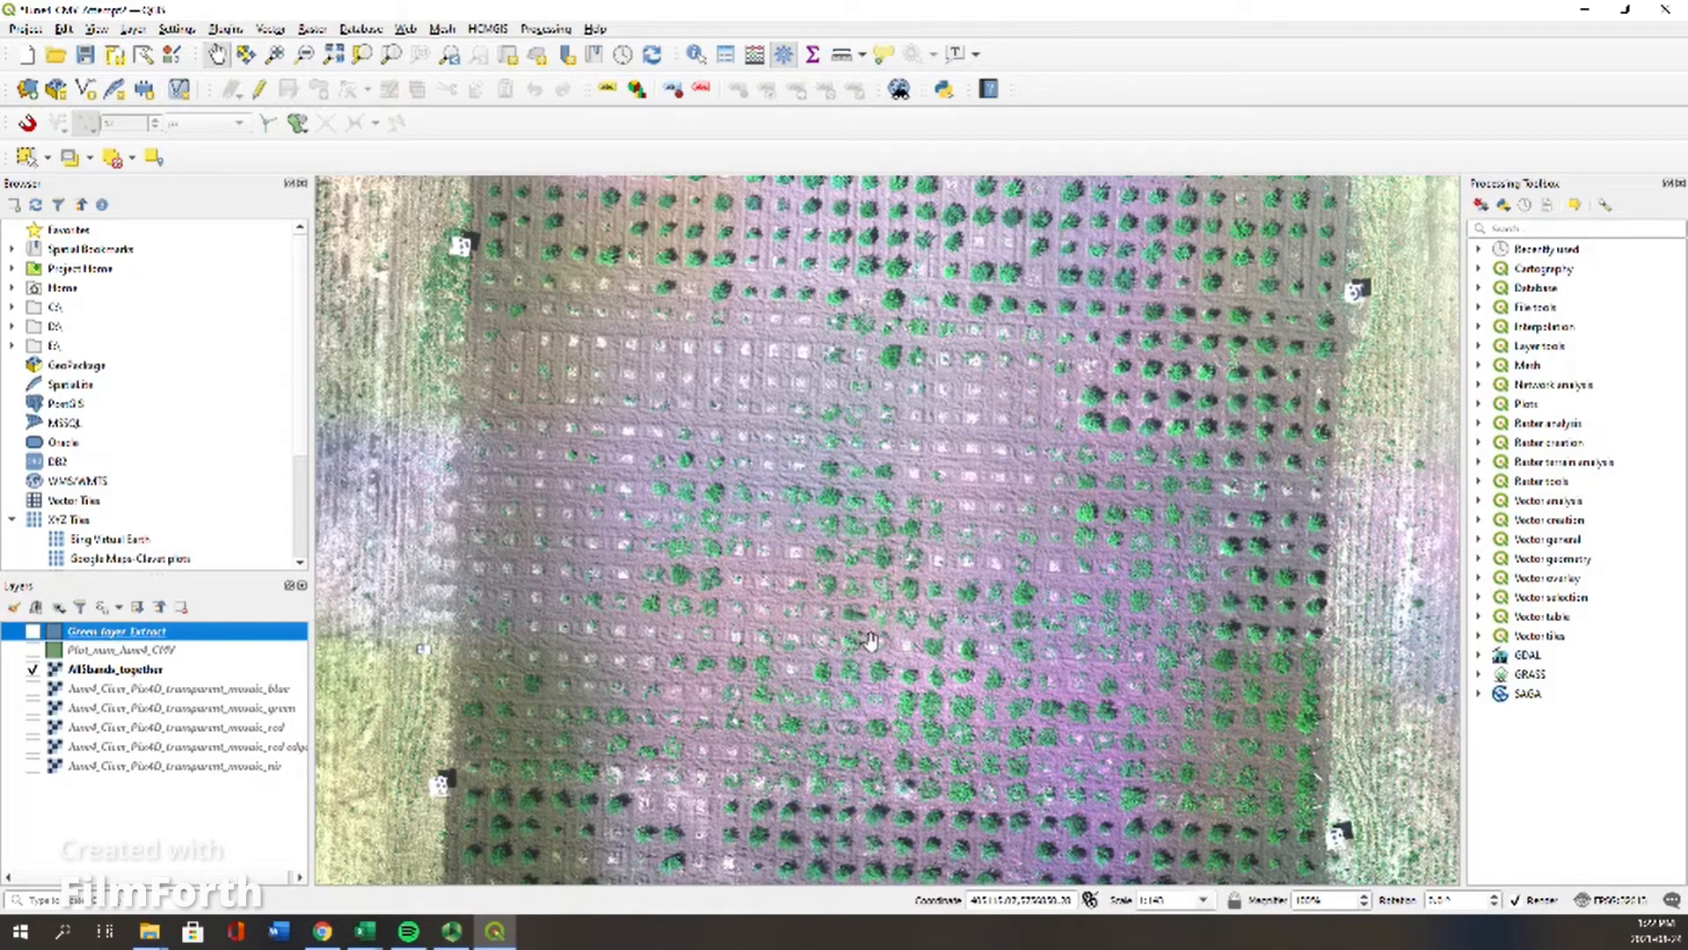
left_click(310, 29)
left_click(321, 50)
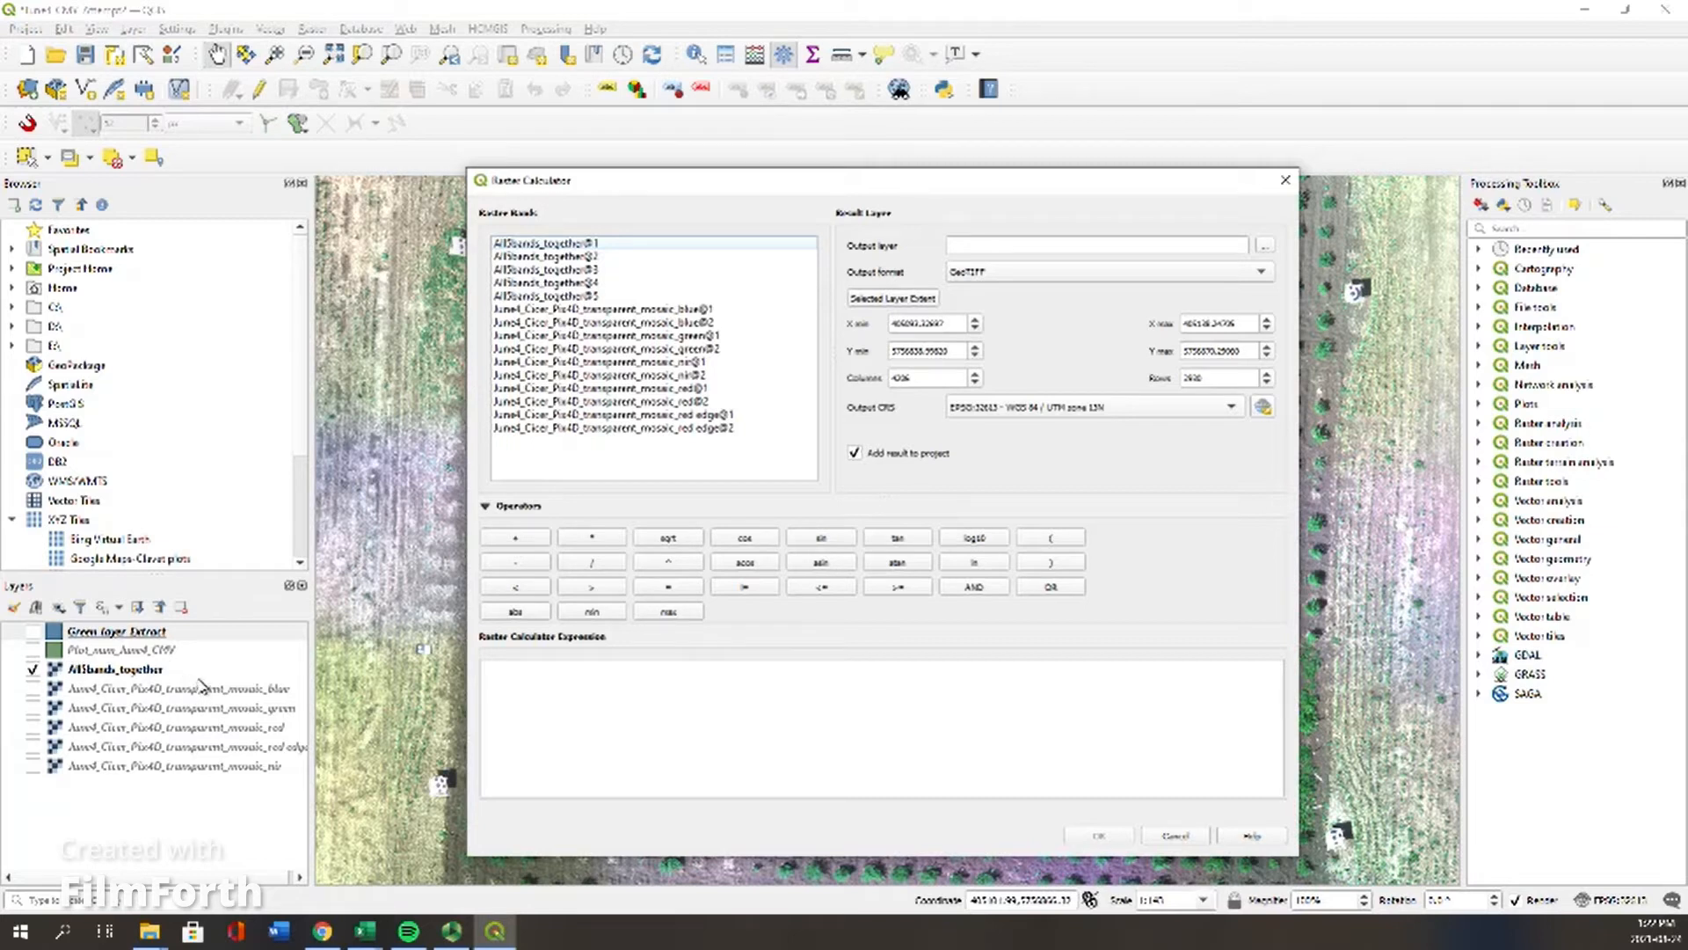
Step: Enter the expression ("All5bands_together@5"-"All5bands_together@3")/("All5bands_together@5"+"All5bands_together@3") in the Raster Calculator
left_click(586, 715)
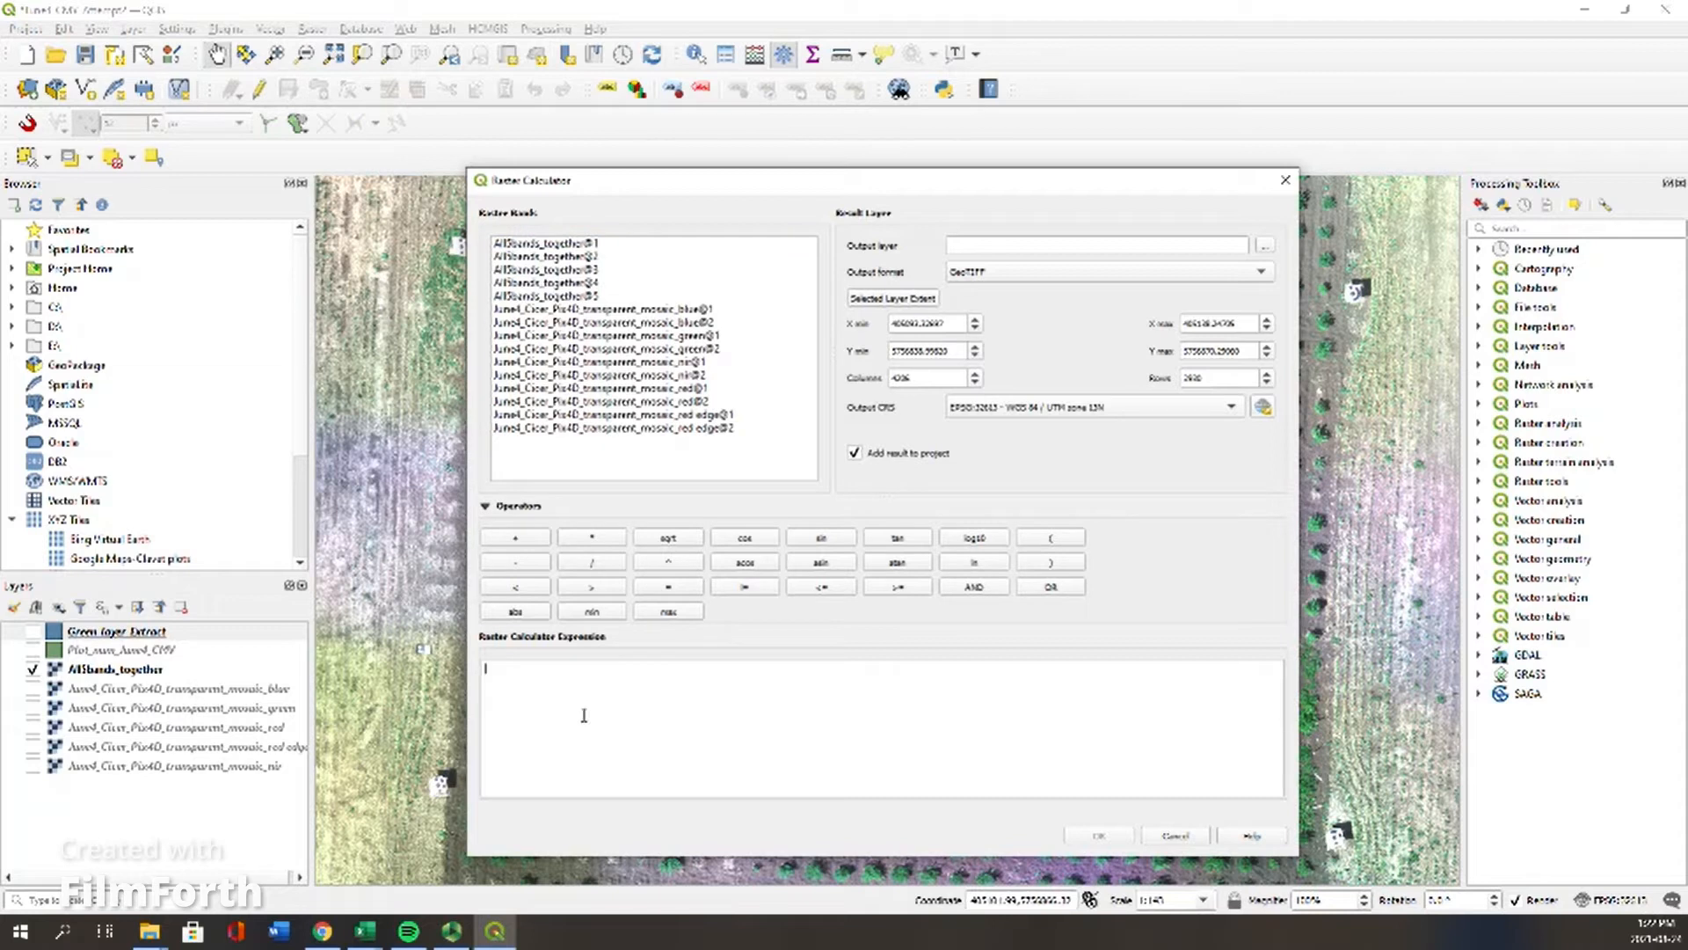
type("(")
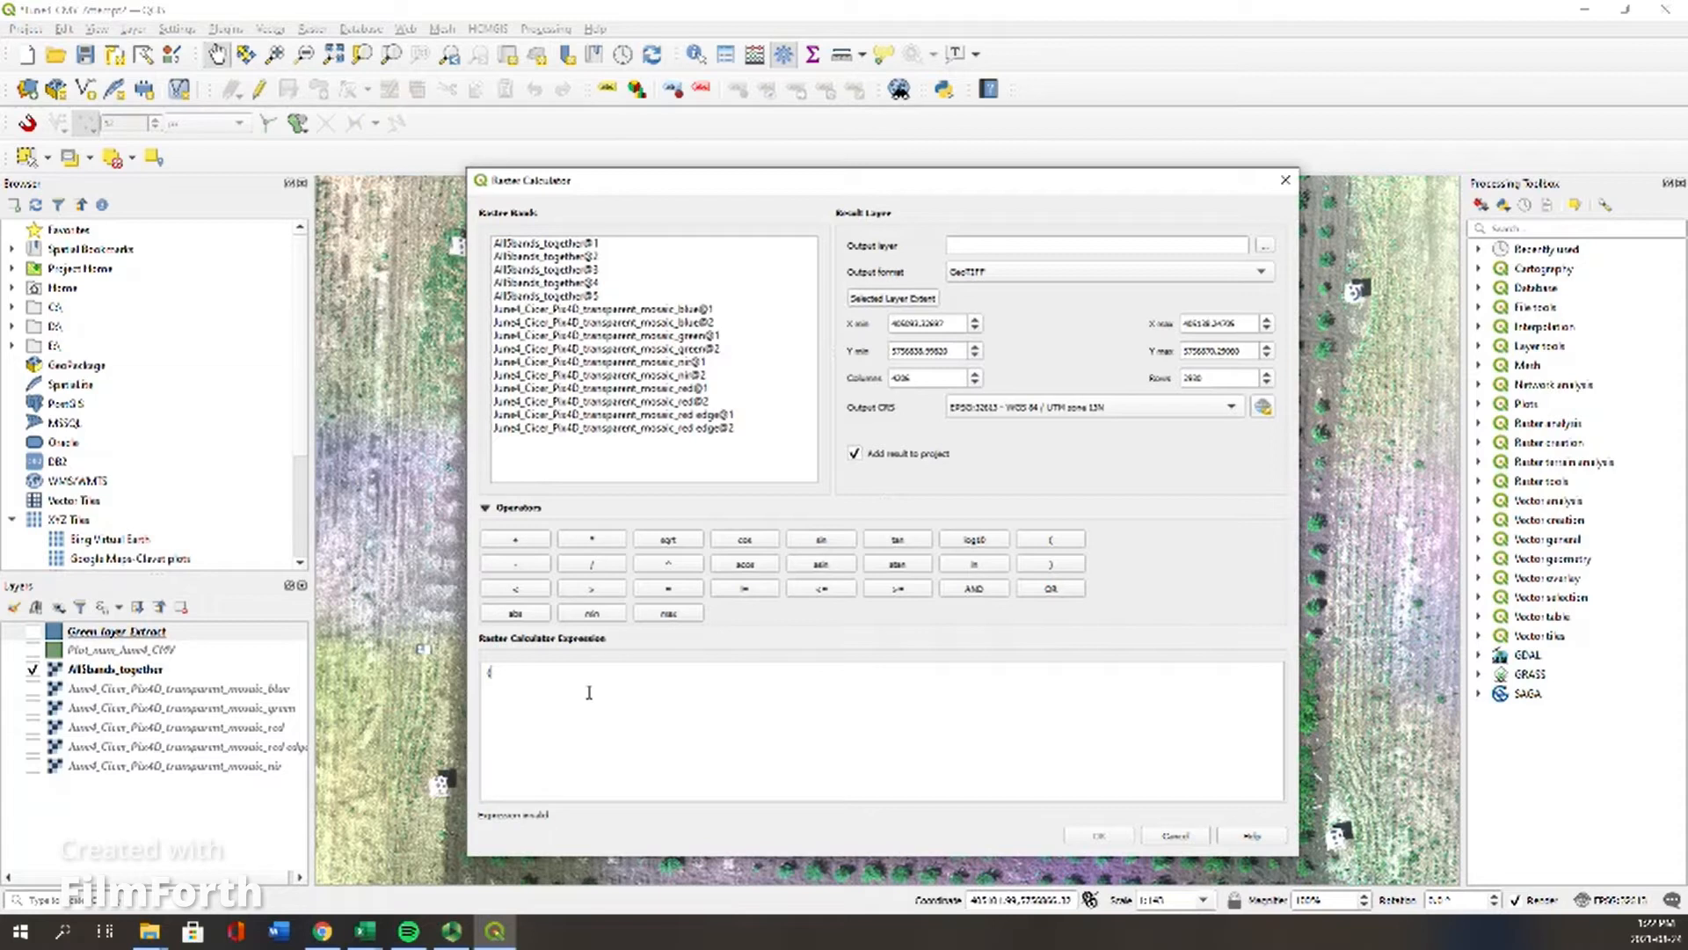
double_click(573, 297)
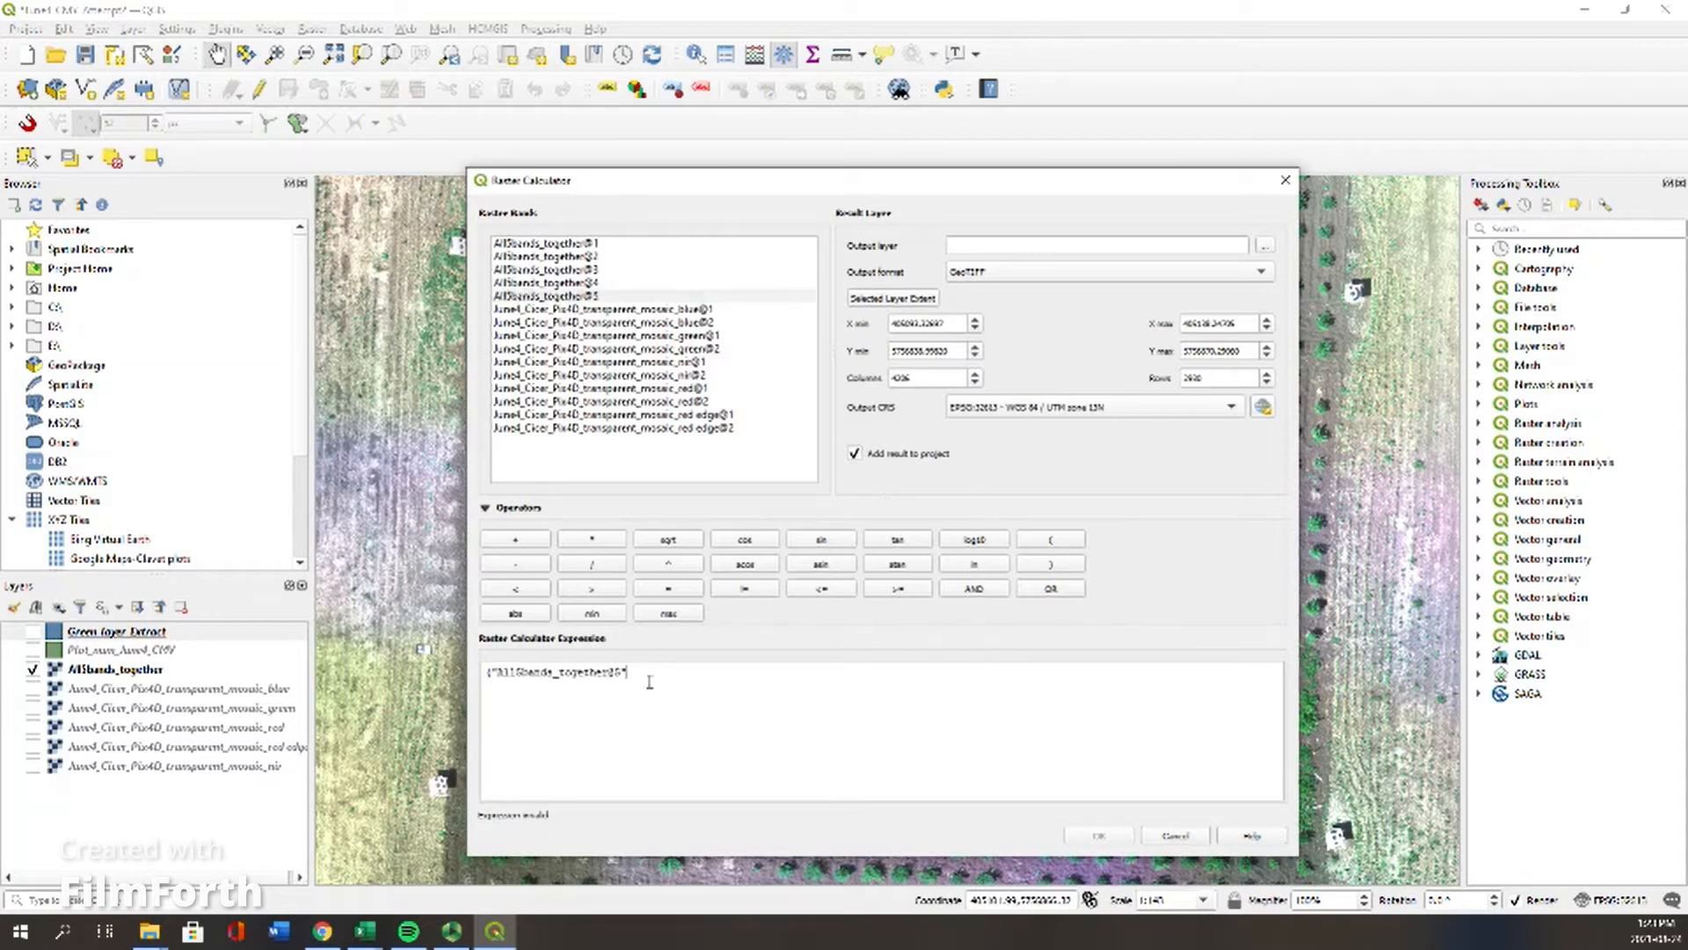
double_click(594, 270)
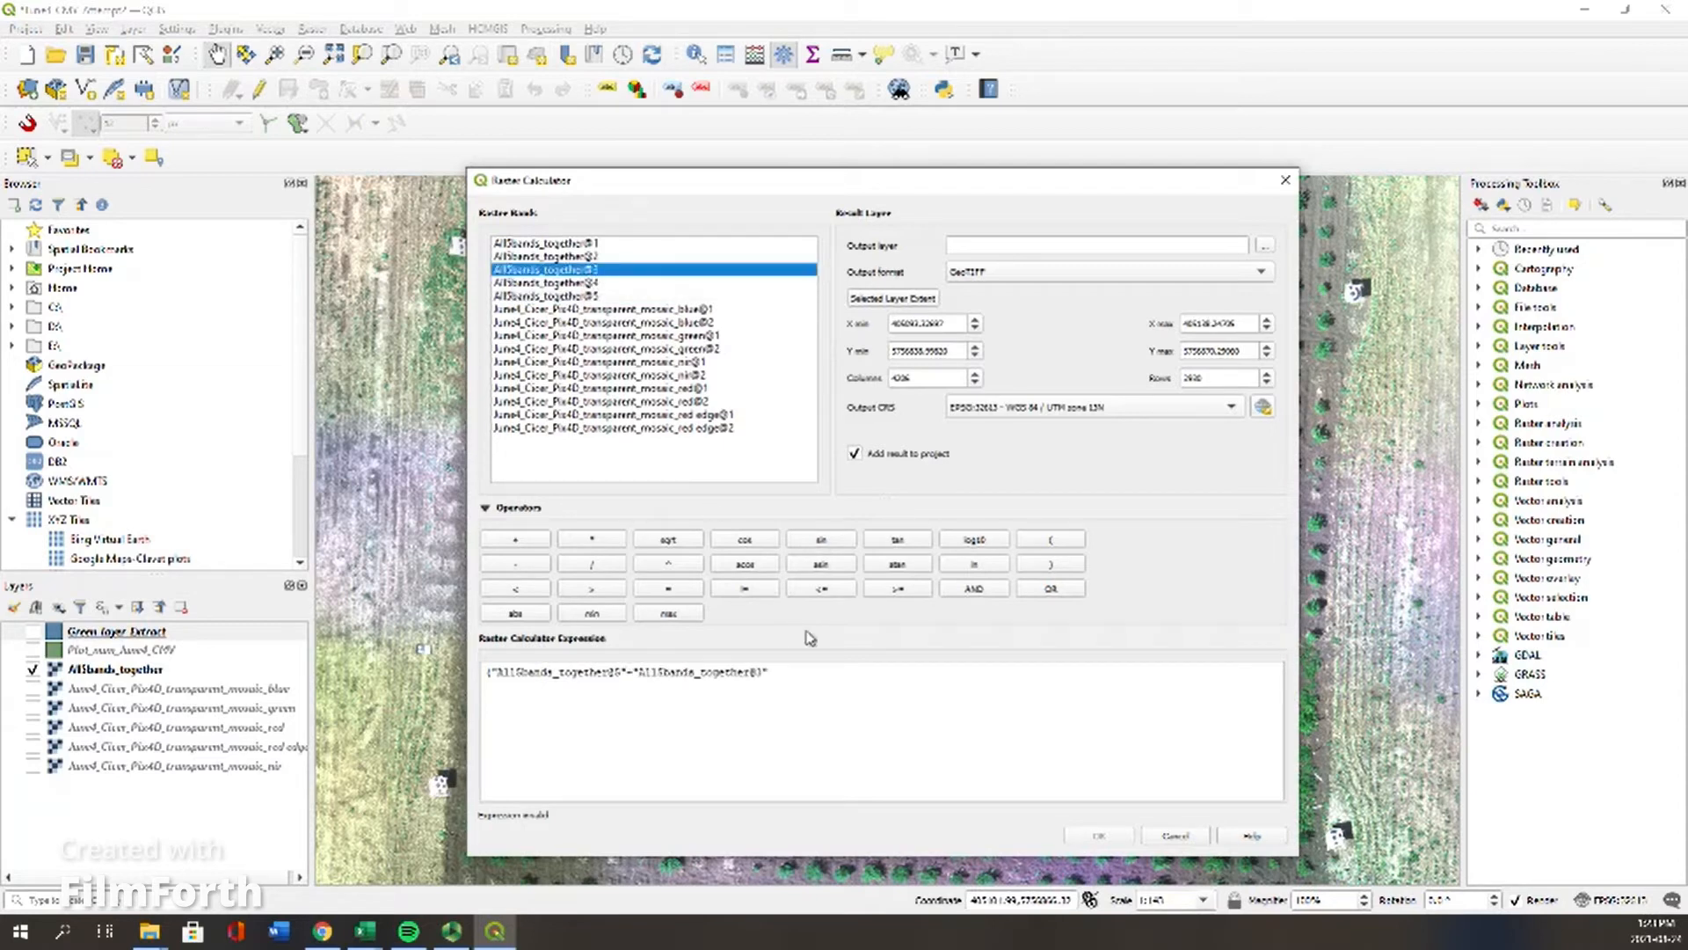
left_click(816, 682)
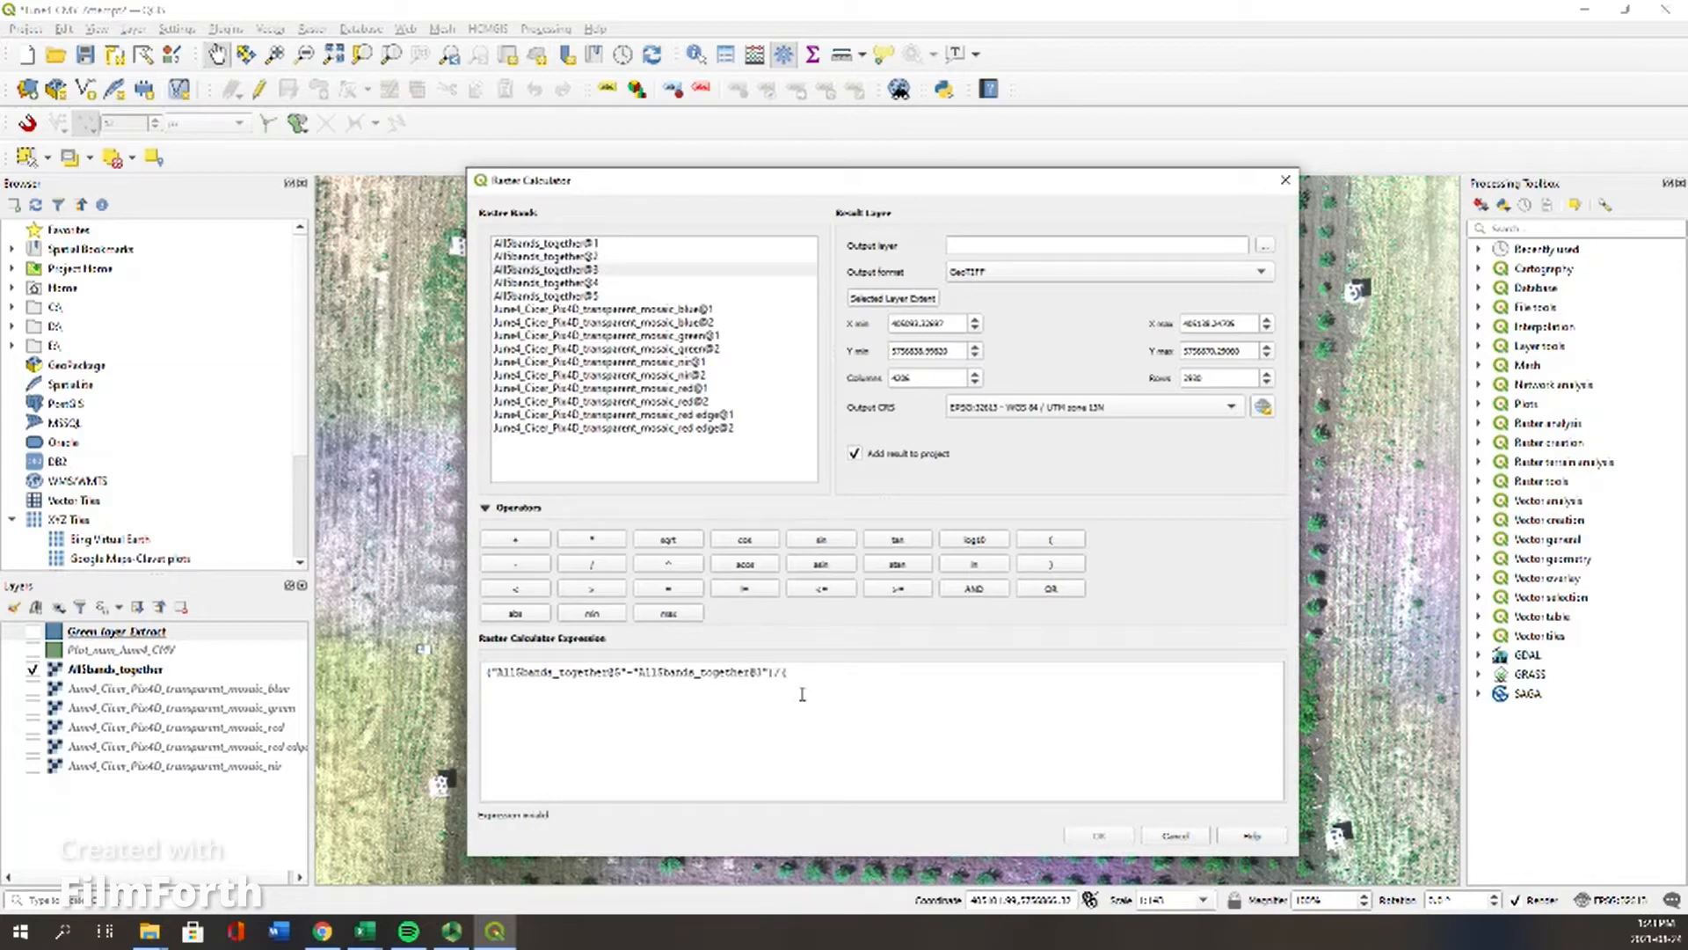
double_click(580, 296)
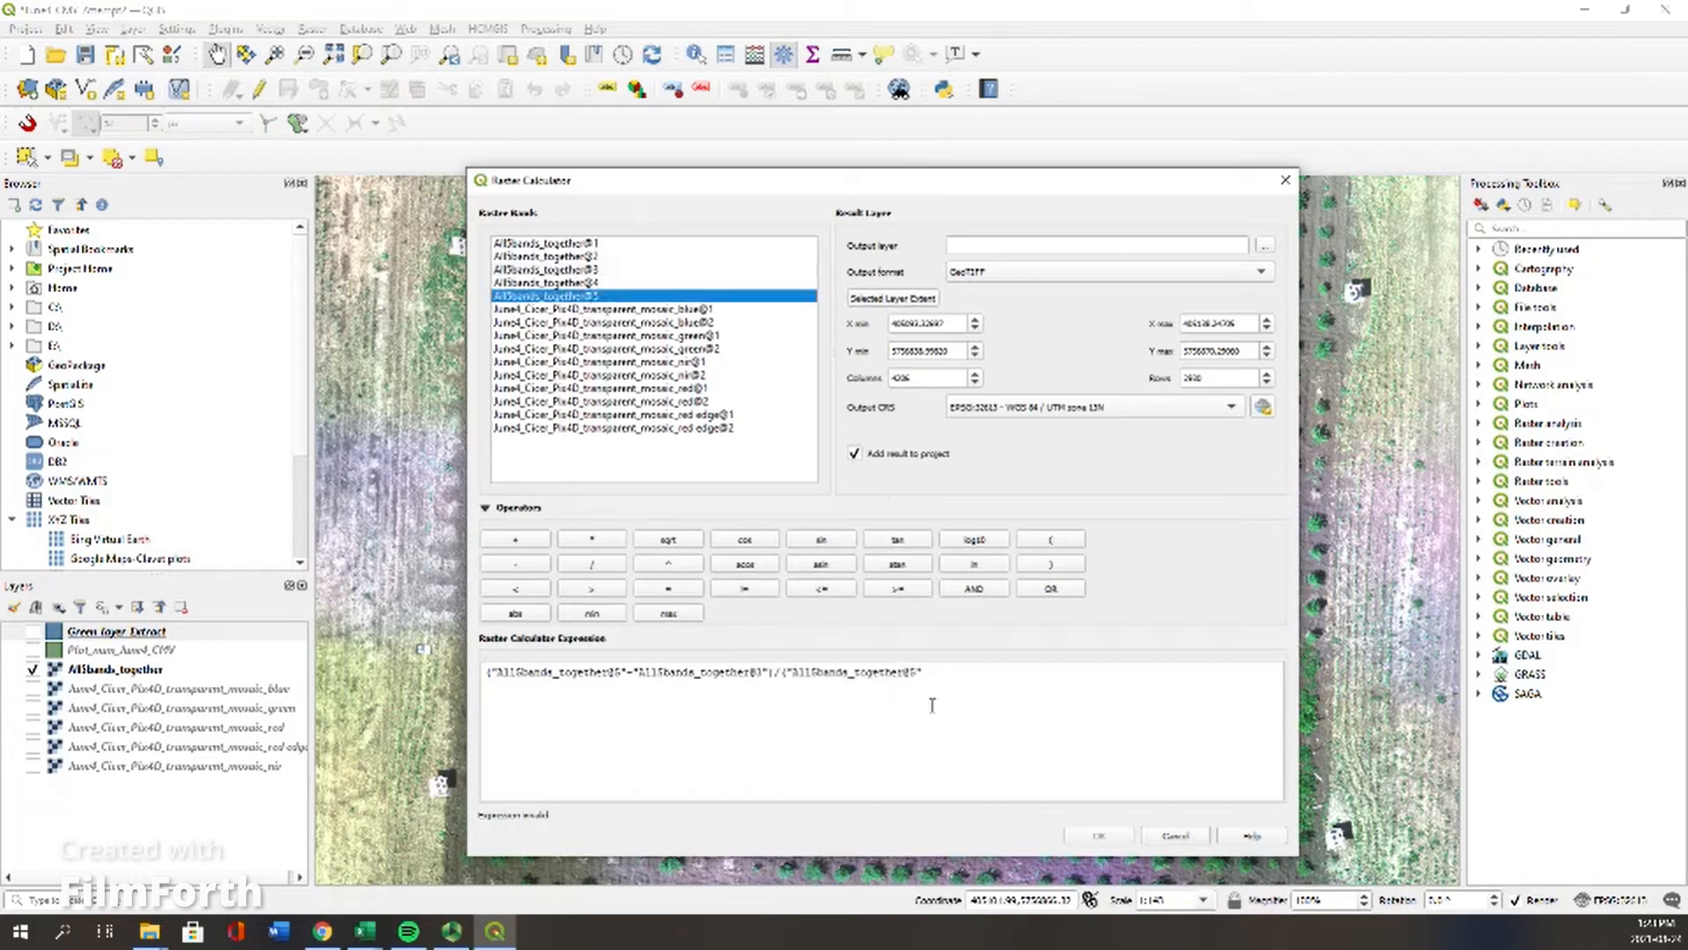
left_click(955, 684)
type("+")
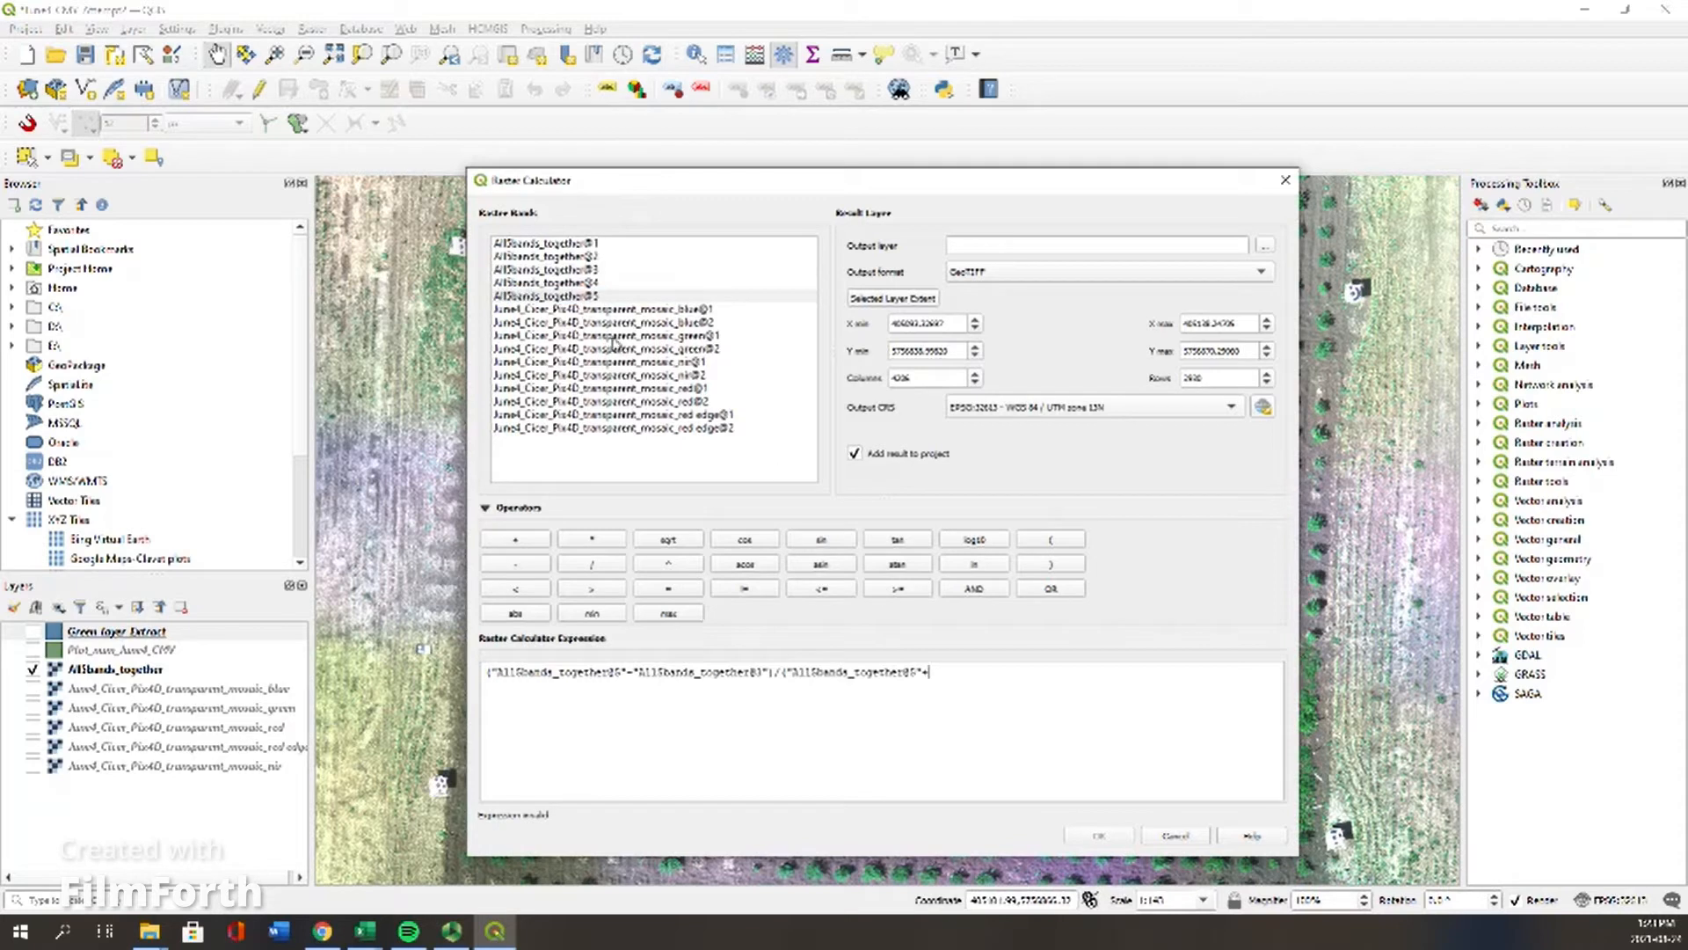
double_click(582, 270)
left_click(1104, 695)
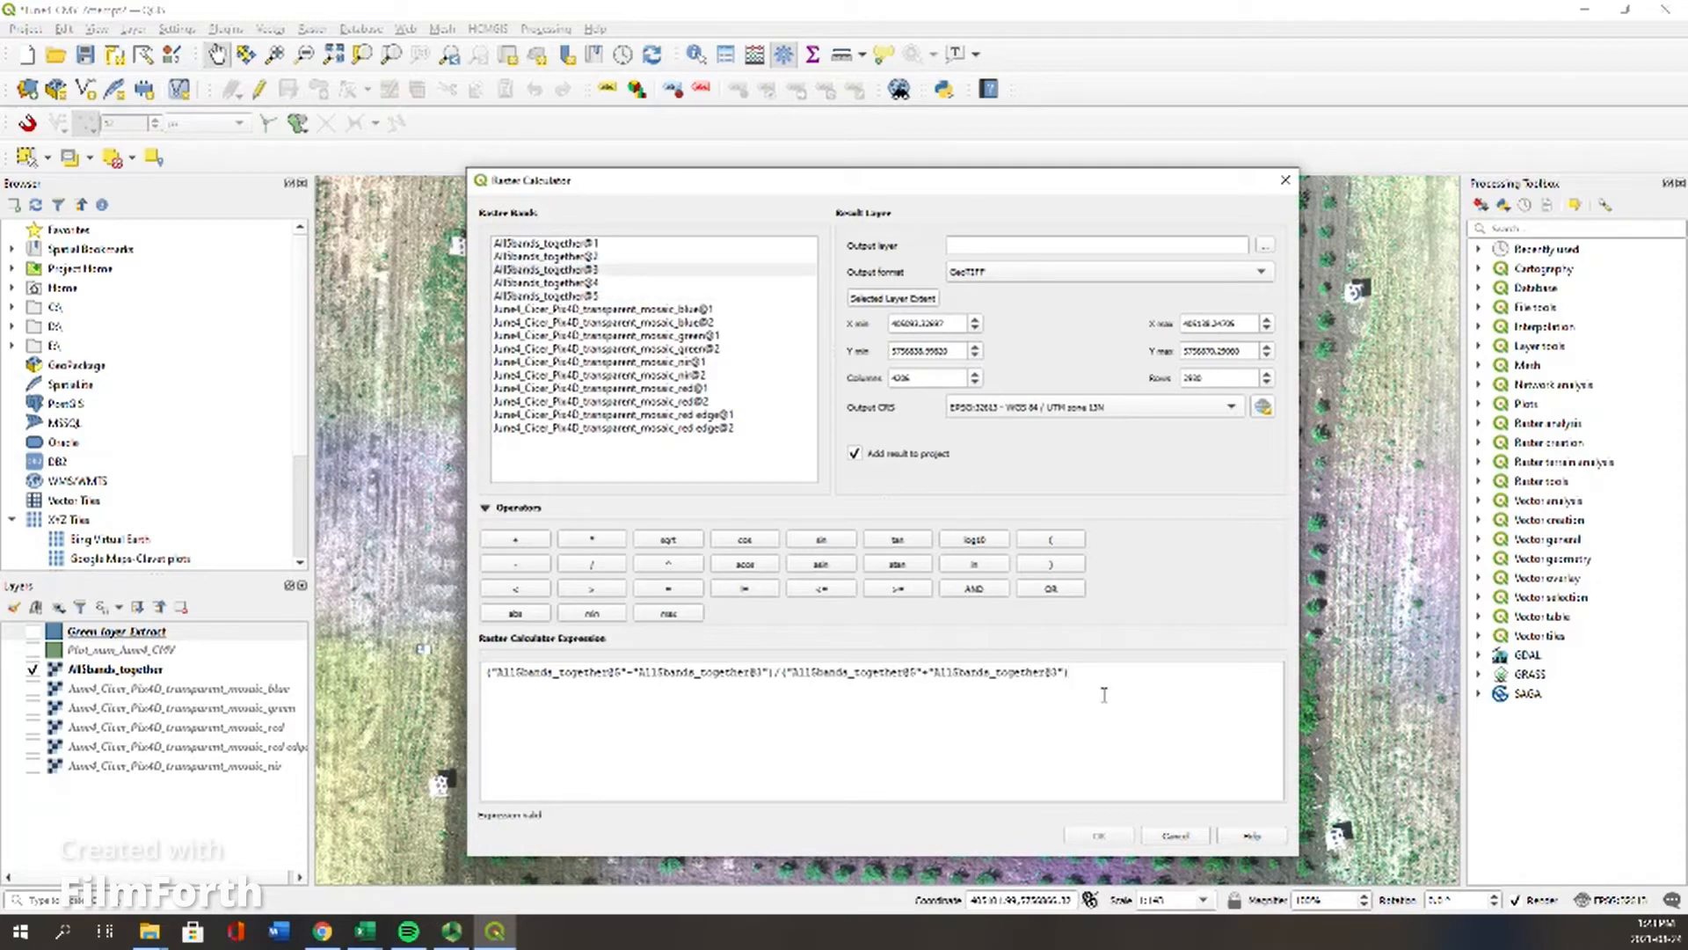
type(")")
Step: Set the calculator's output layer to a file named NDVI_June4_CMV in the QGIS Analysis Part 2-Post GCP Tag folder
left_click(1266, 245)
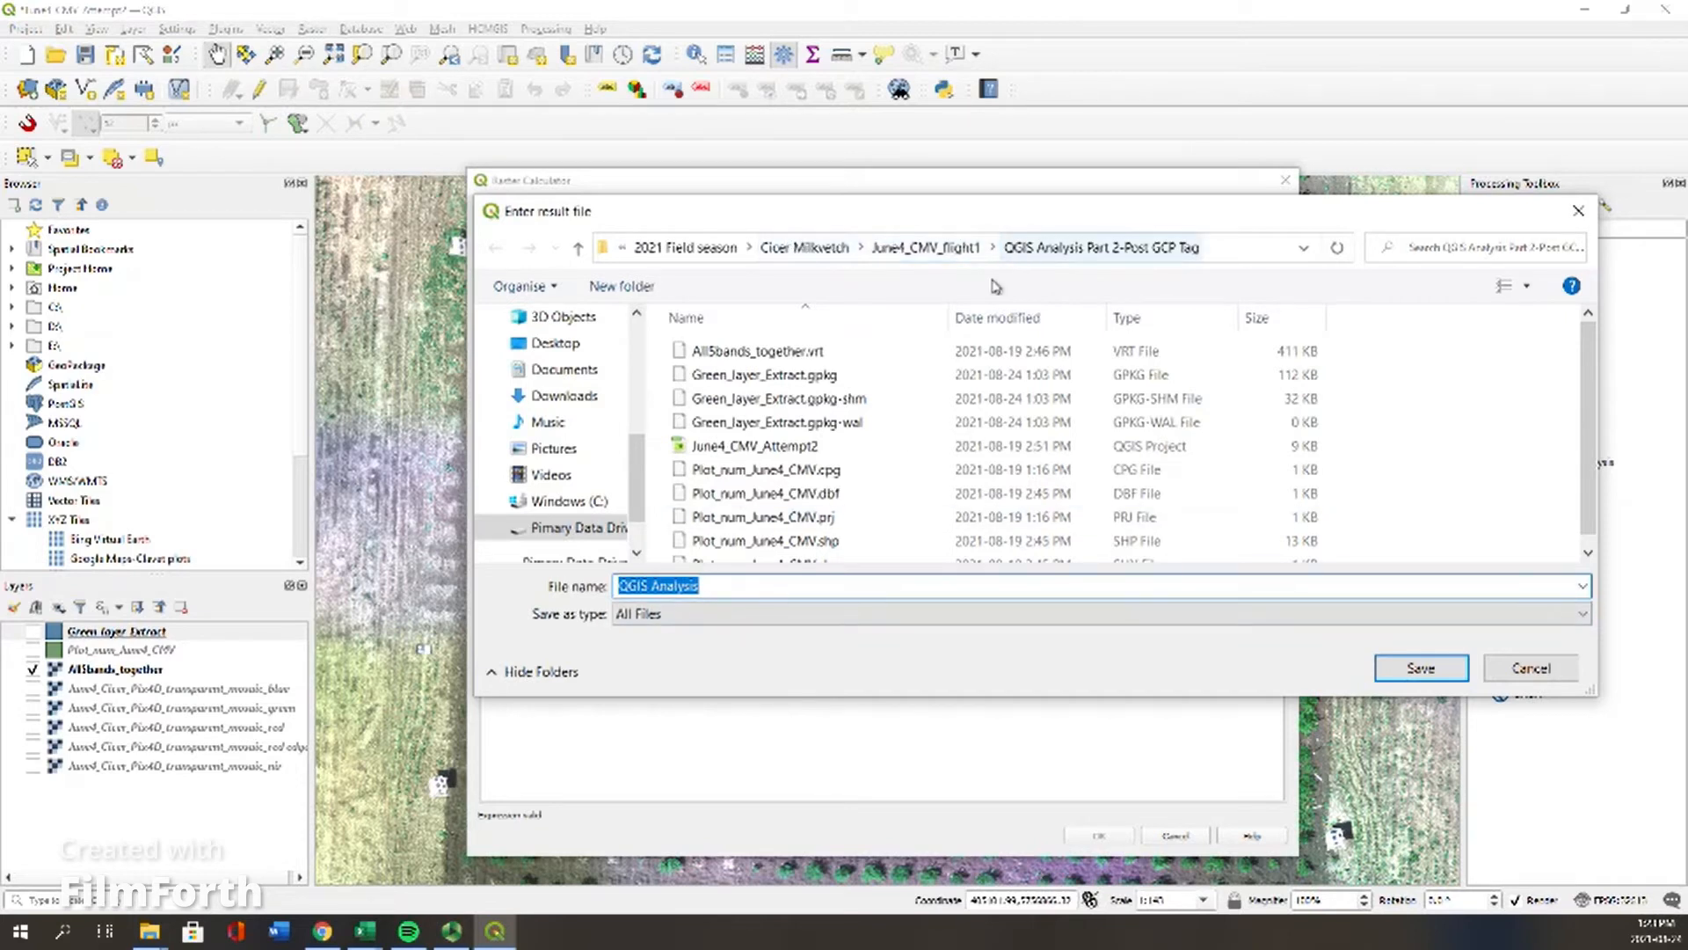
left_click(741, 589)
key("BackSpace")
key("BackSpace")
key("BackSpace")
key("BackSpace")
key("BackSpace")
key("BackSpace")
key("BackSpace")
key("BackSpace")
key("BackSpace")
key("BackSpace")
key("BackSpace")
key("BackSpace")
type("June")
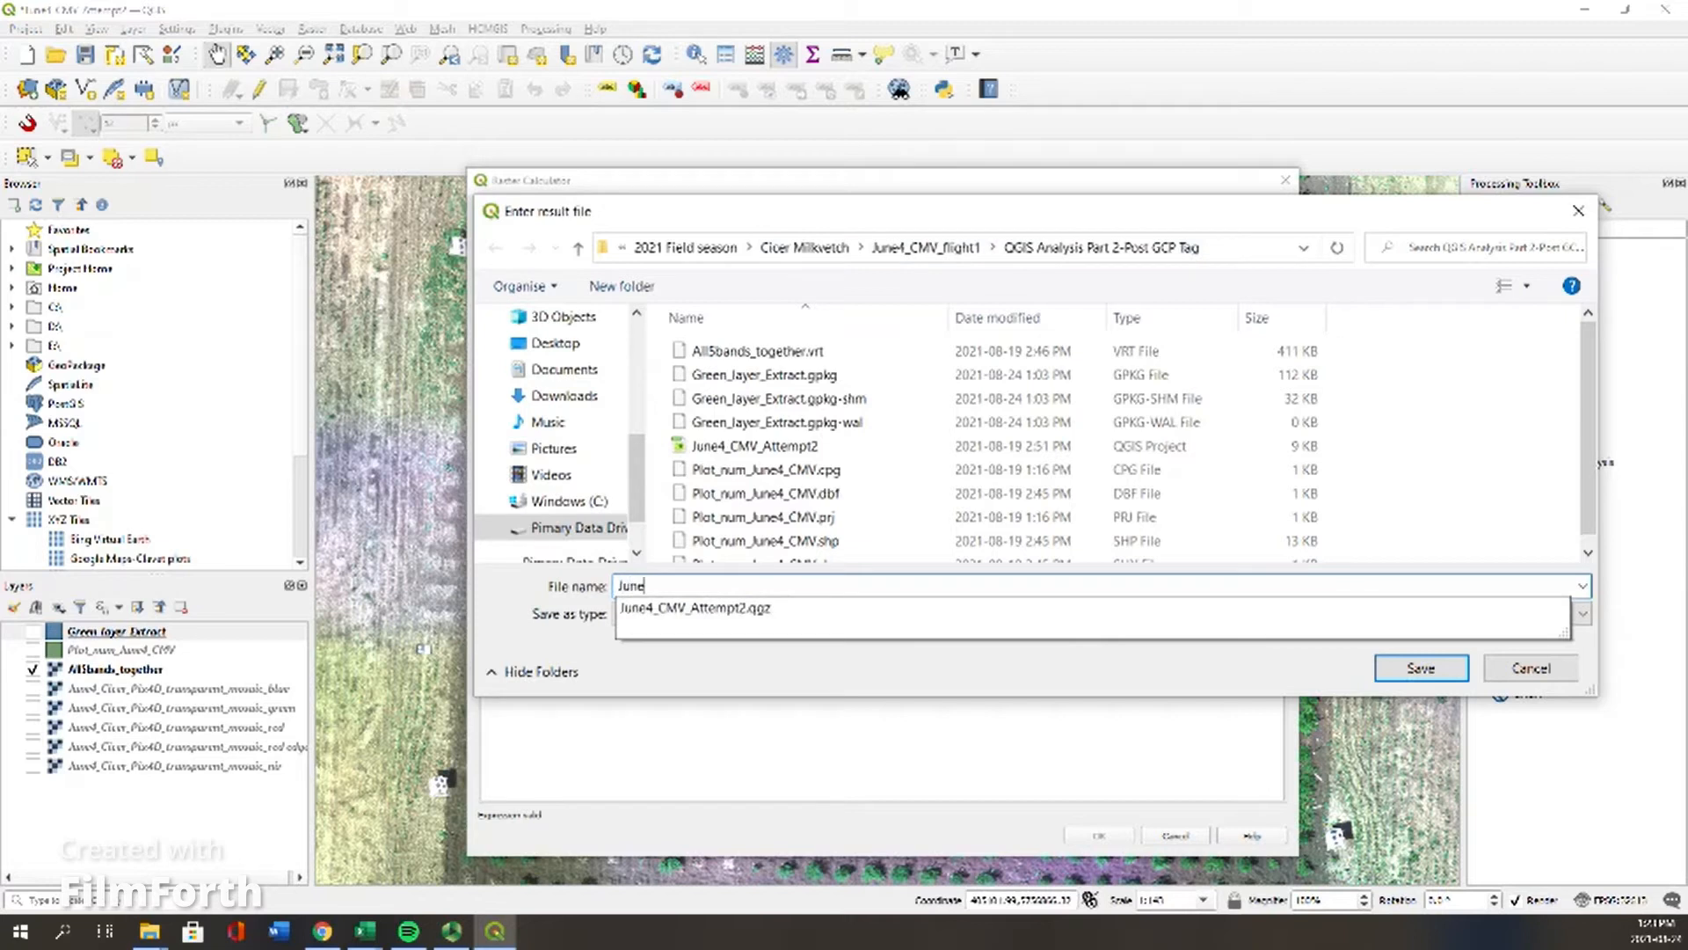
type("4_CMV")
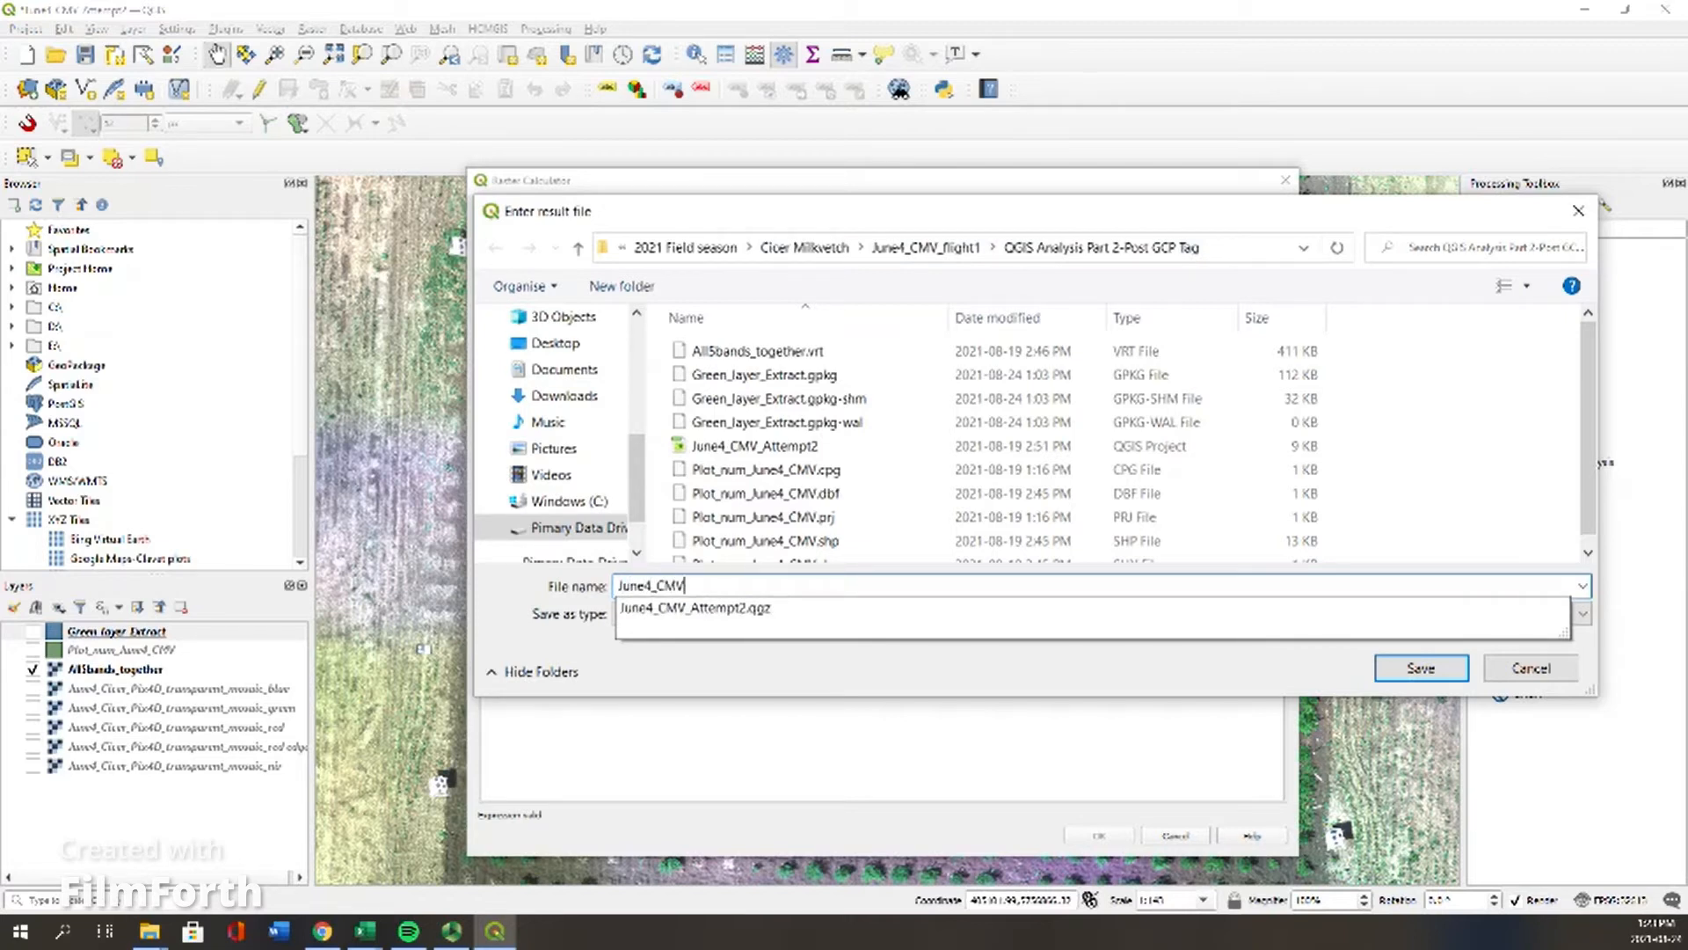
left_click(618, 586)
type("NDVI_")
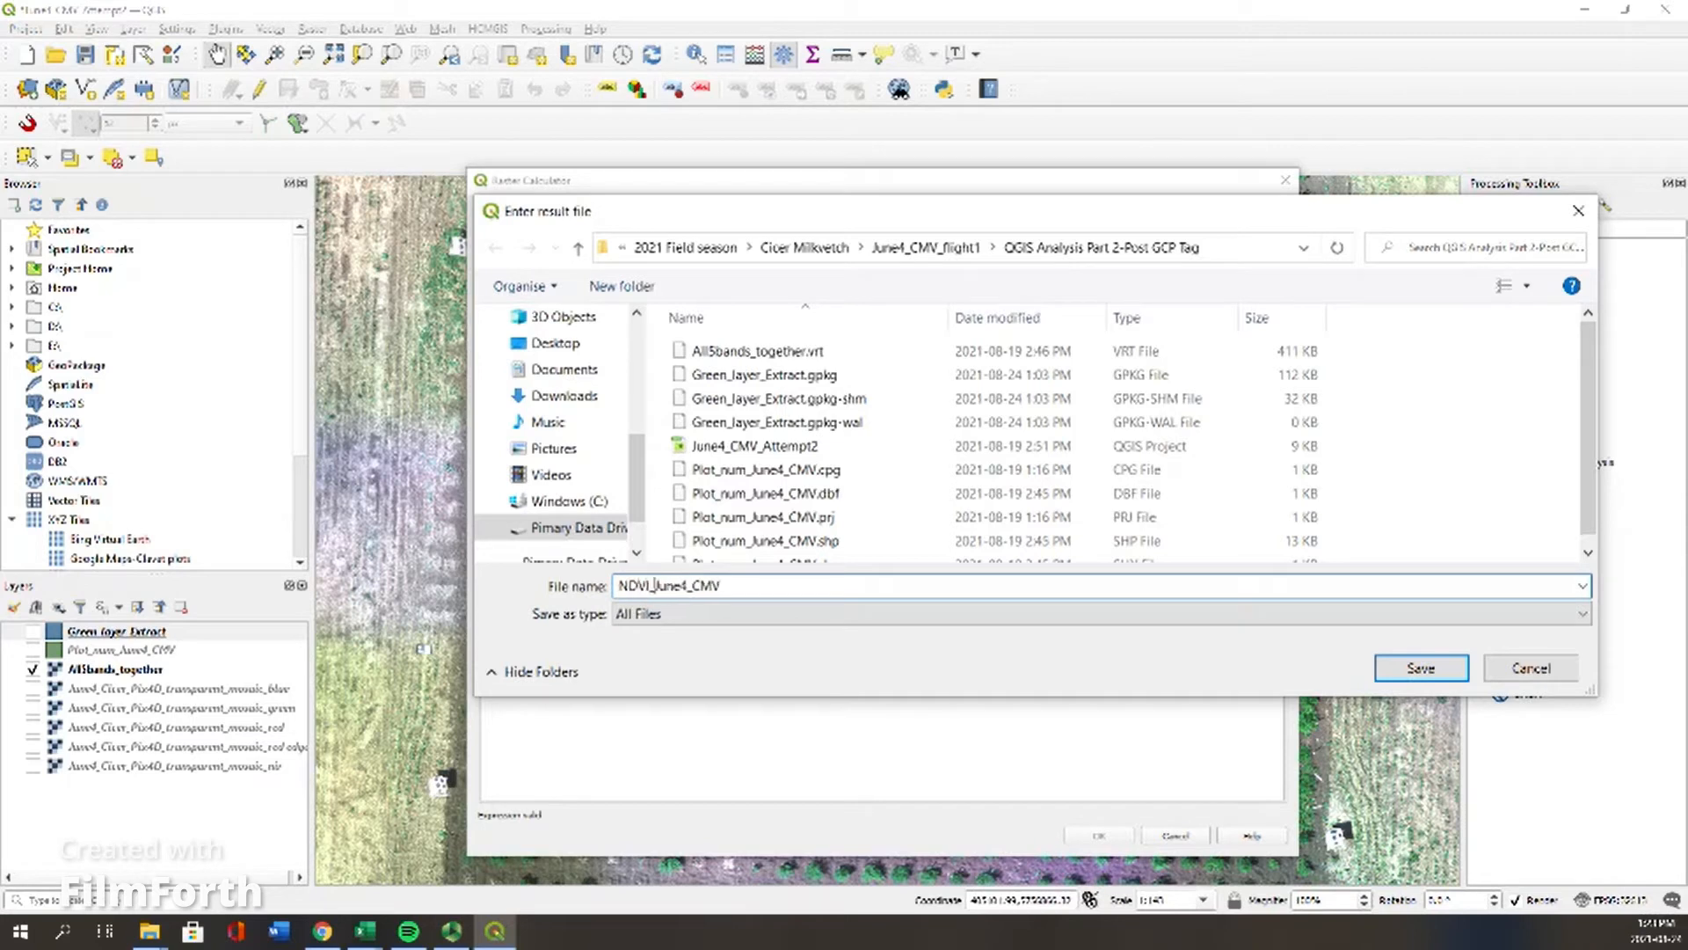
left_click(1409, 670)
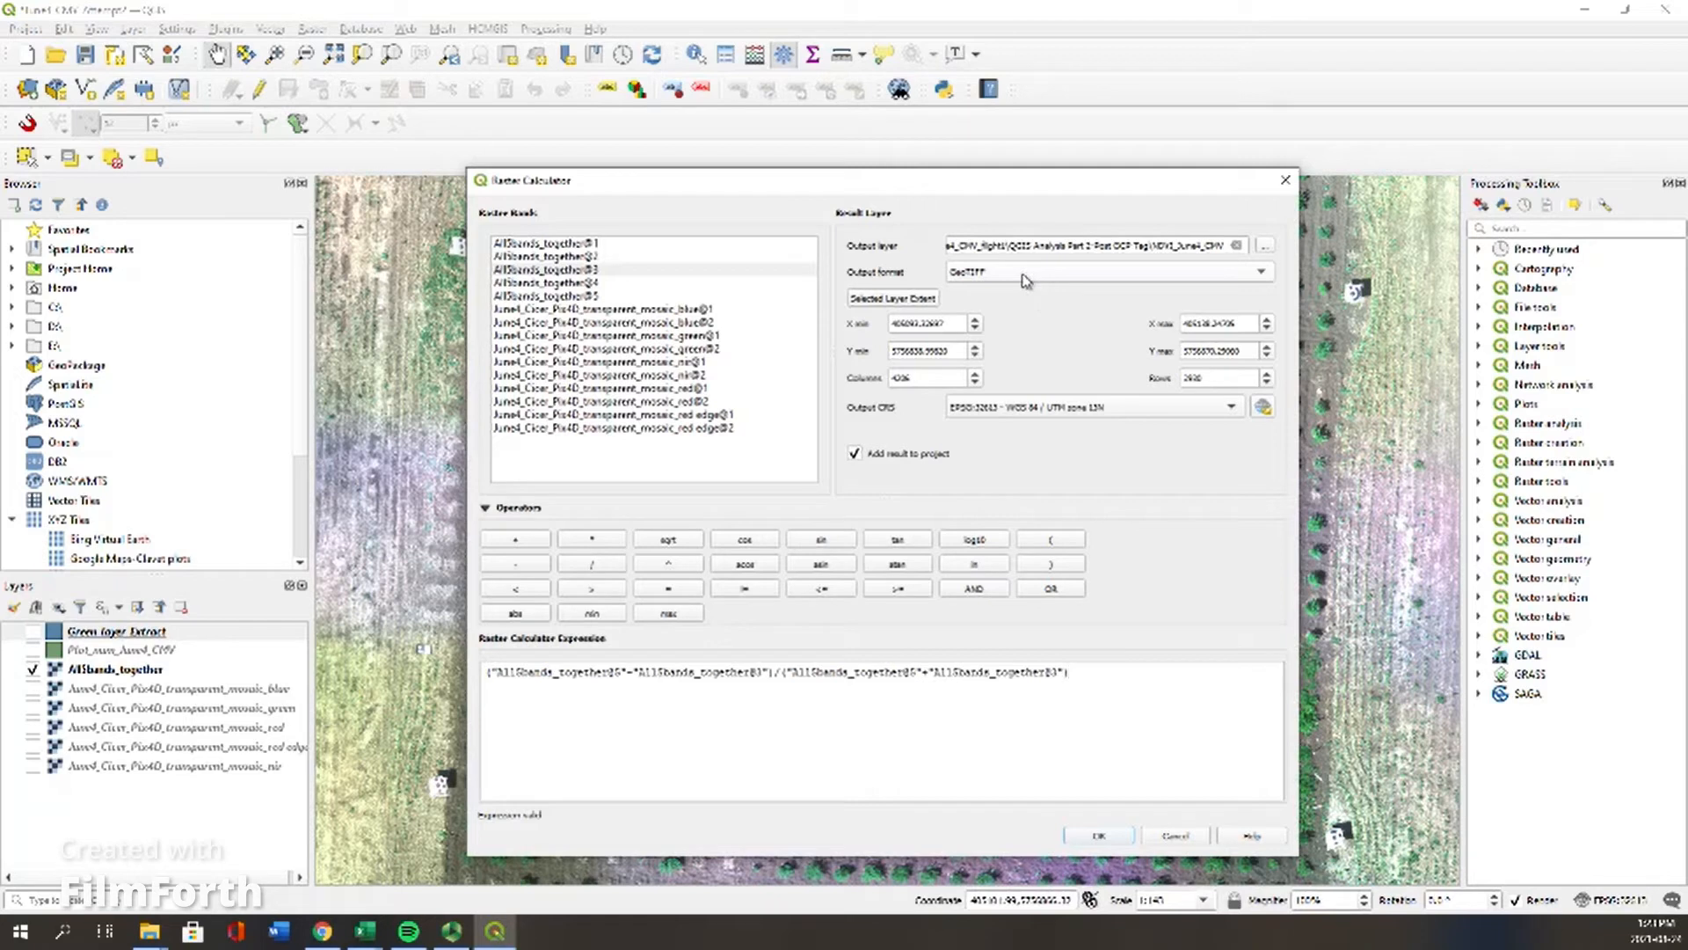
Step: Set the output CRS to Project CRS: EPSG:32613 - WGS 84 / UTM zone 13N and run the raster calculation
left_click(1079, 410)
left_click(1084, 425)
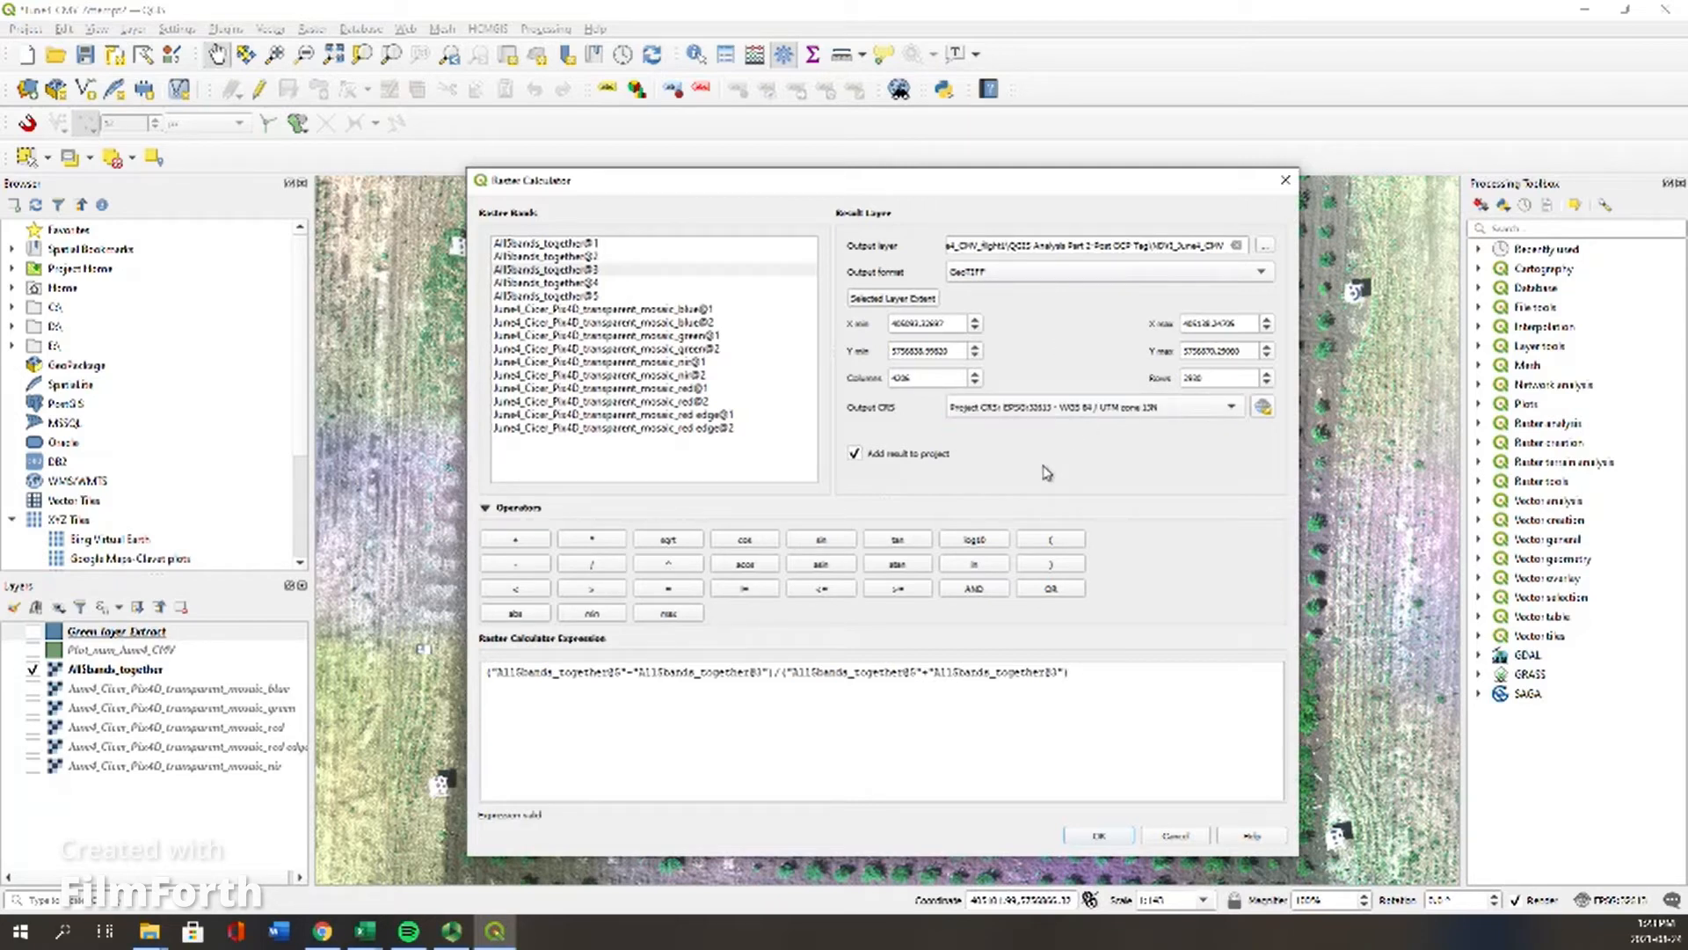
left_click(1094, 838)
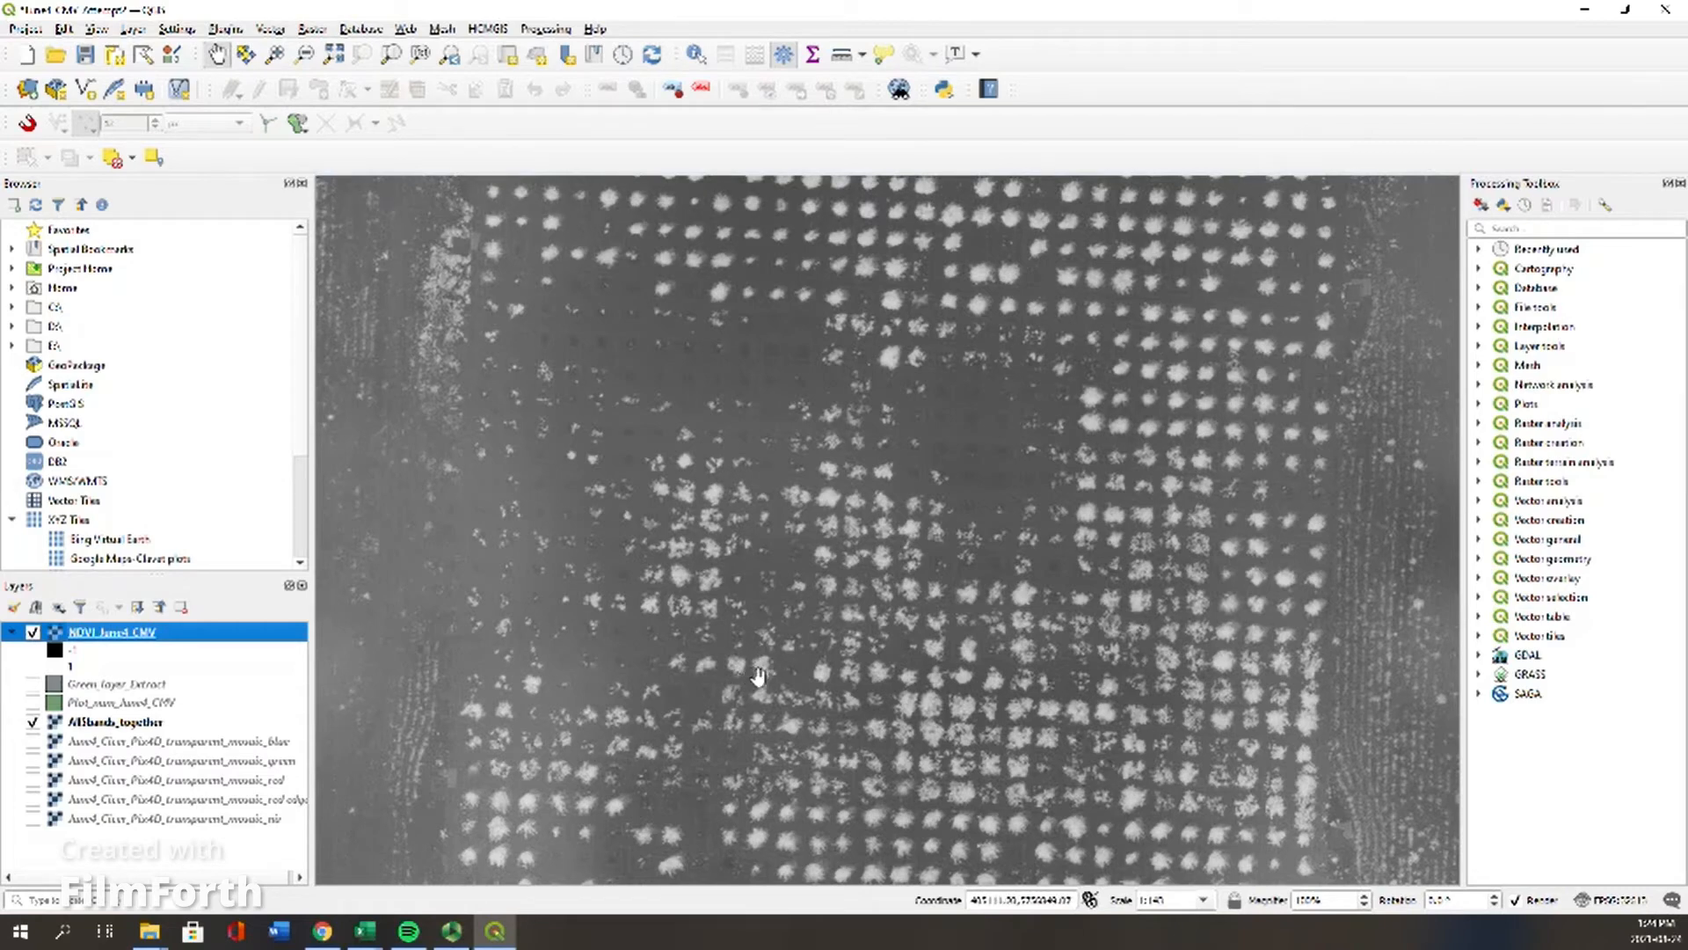
Step: Inspect the NDVI_June4_CMV raster and move its layer directly below All5bands_together in the layer order
scroll(740, 678, "down", 1)
left_click_drag(632, 662, 717, 661)
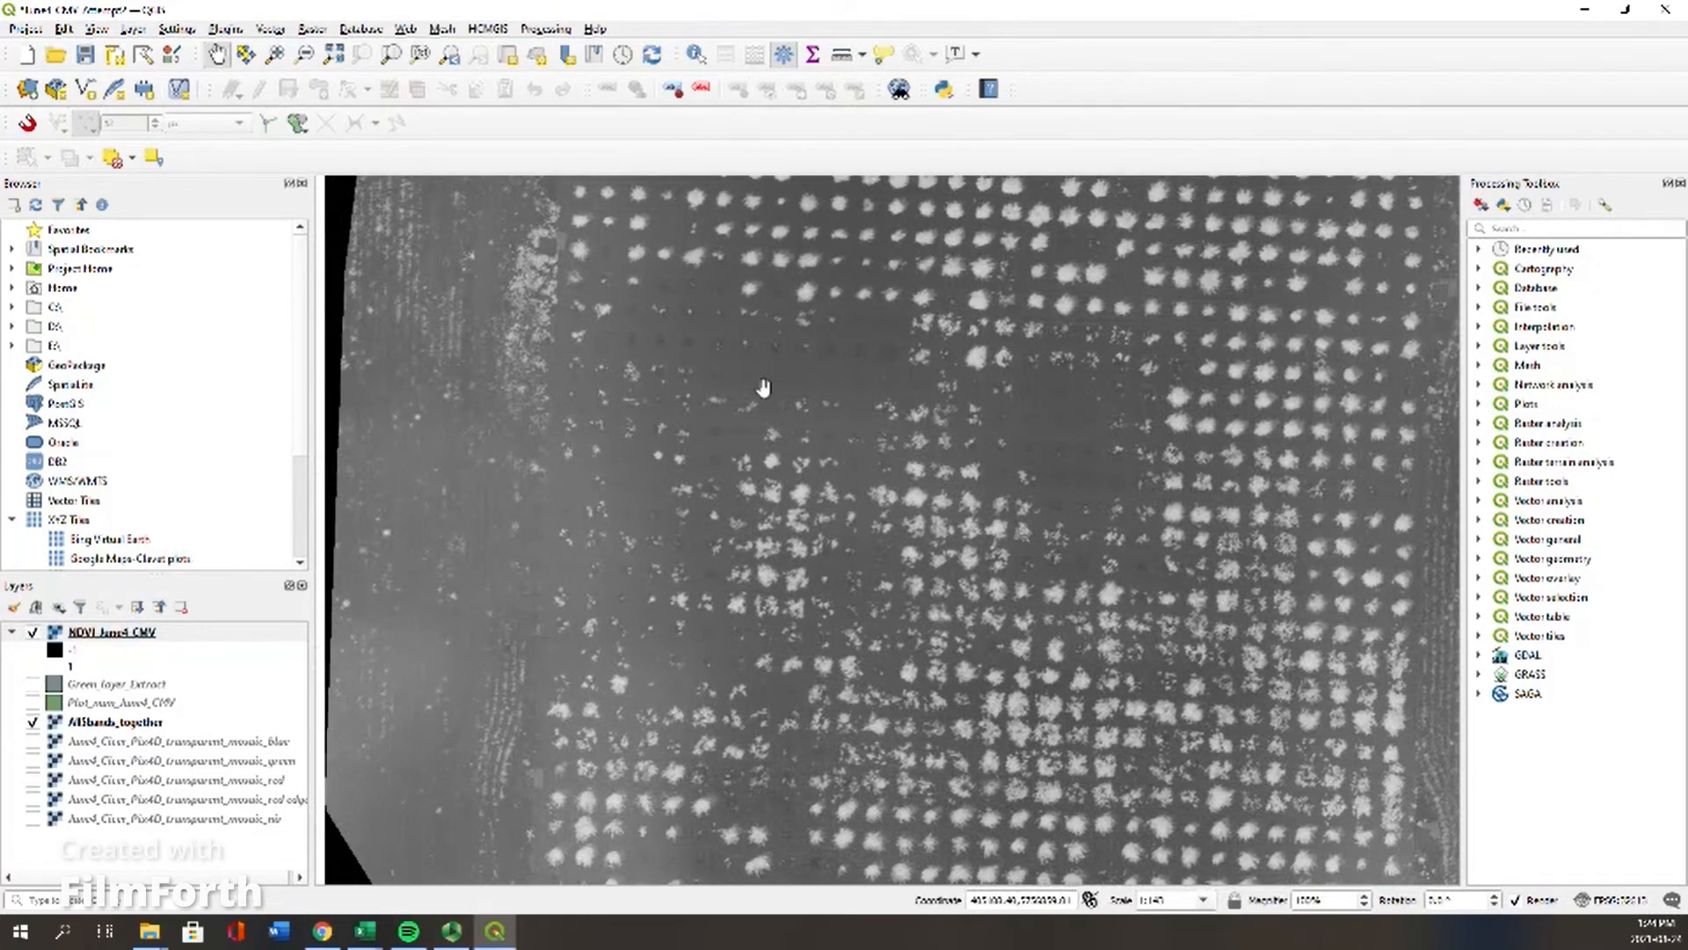
scroll(756, 378, "up", 2)
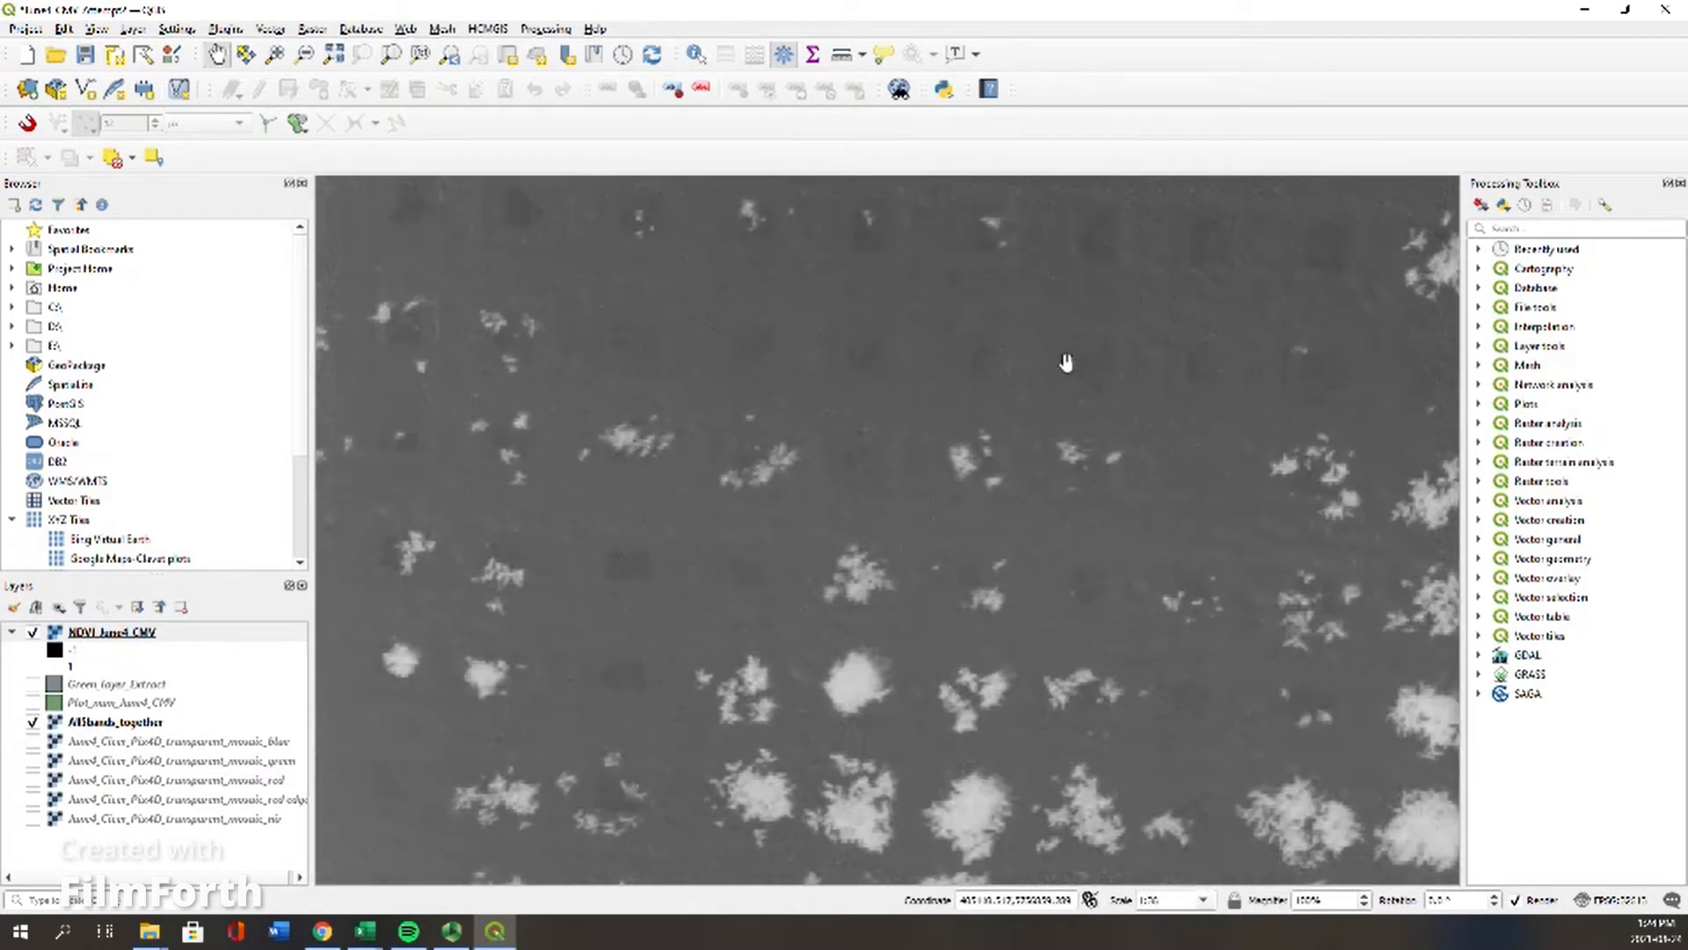
scroll(968, 436, "down", 1)
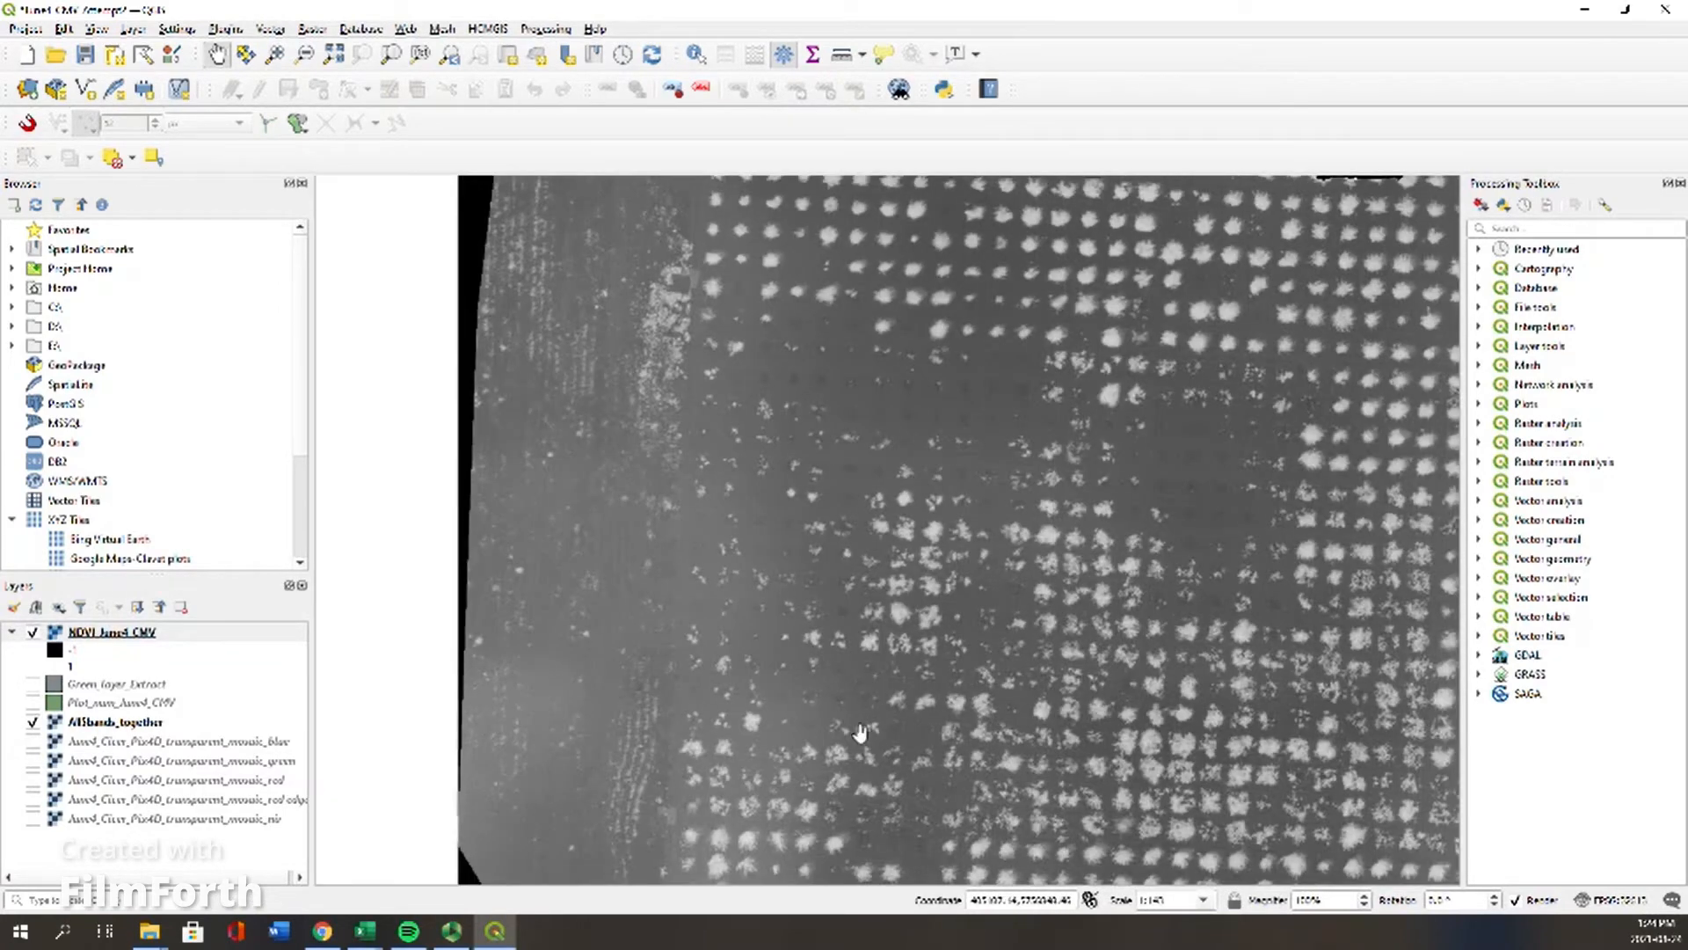
scroll(762, 783, "up", 1)
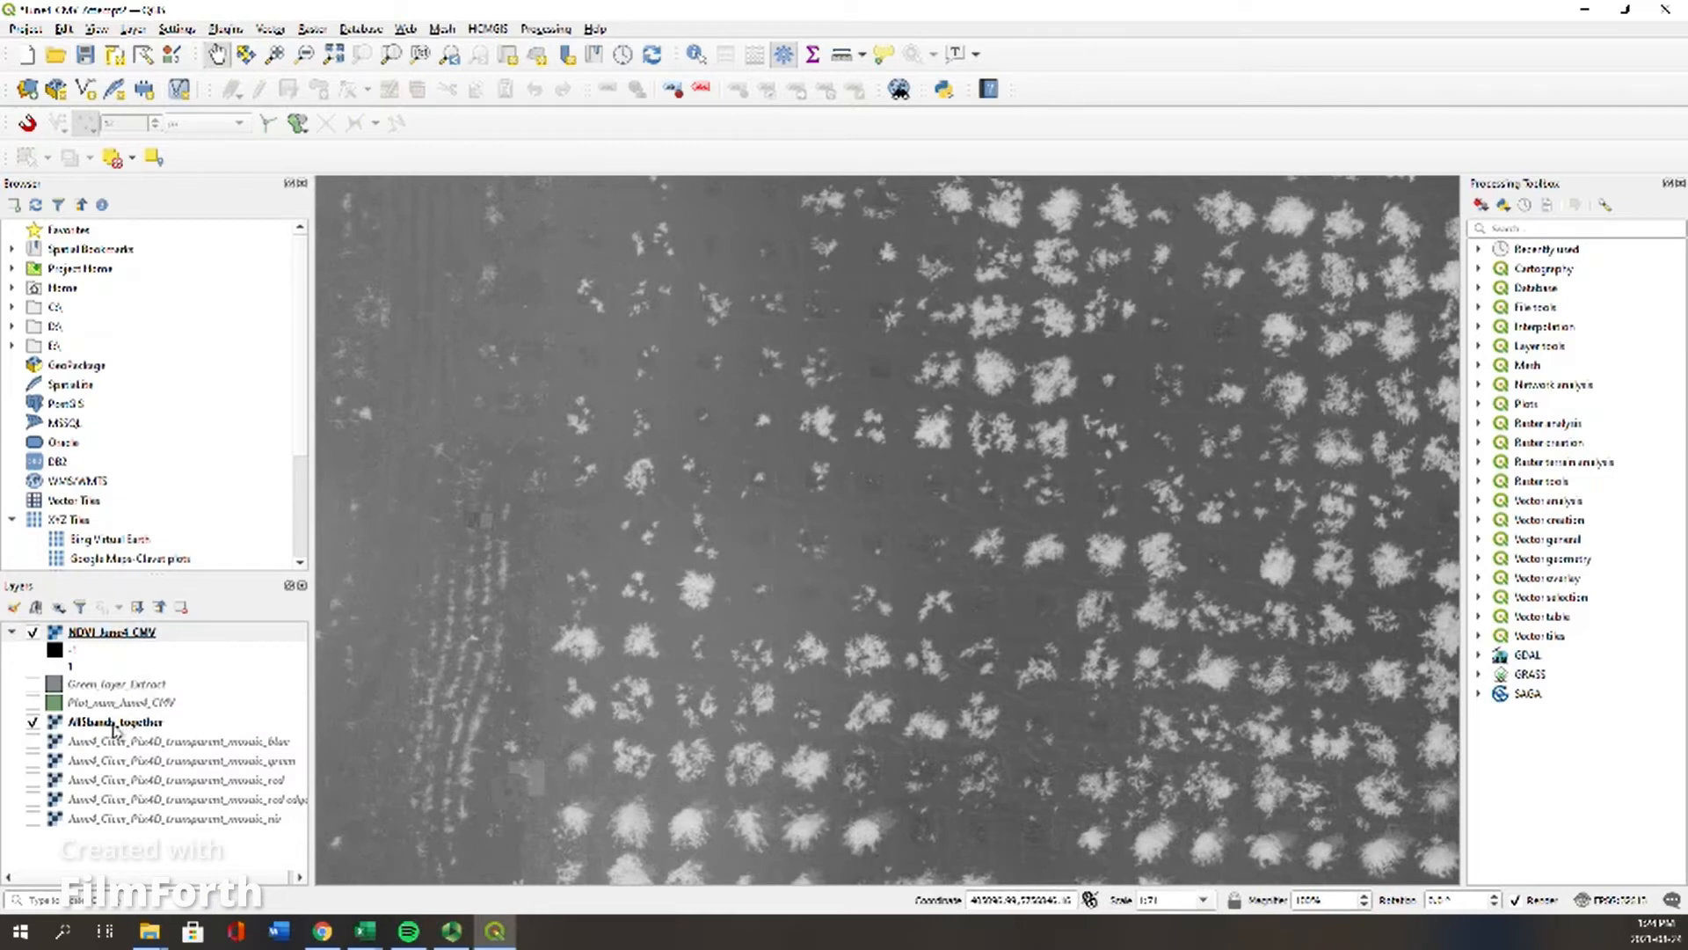
left_click_drag(110, 632, 108, 735)
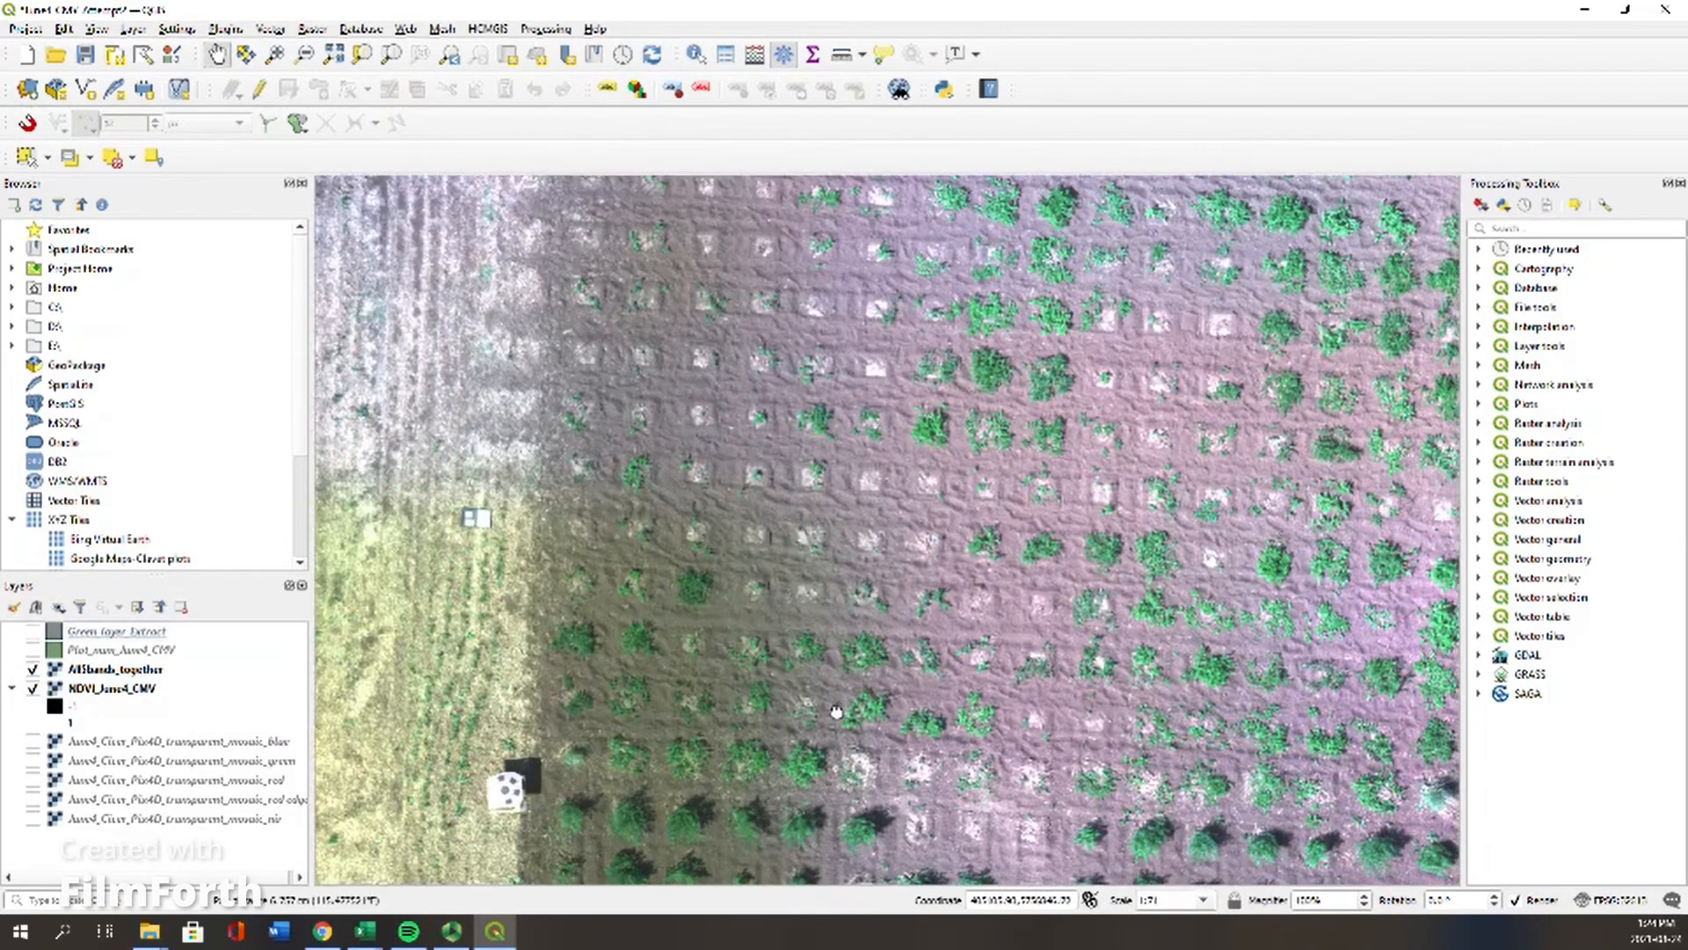
Step: Identify the NDVI_June4_CMV pixel values at bare-soil spots between the plants
scroll(809, 536, "up", 3)
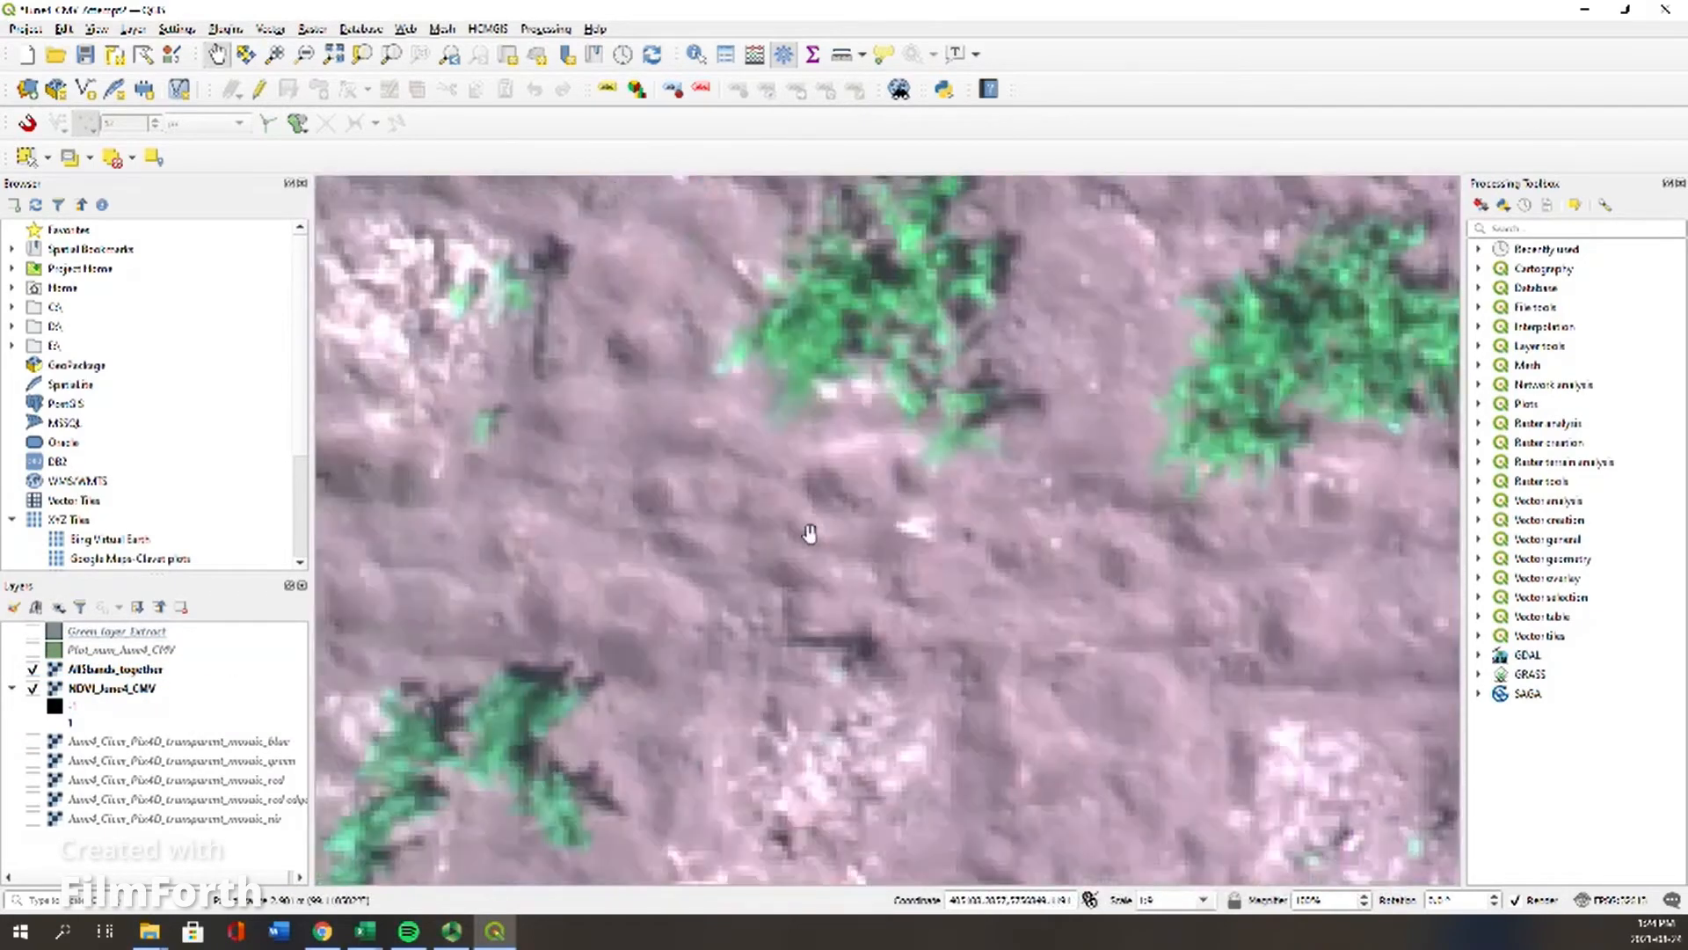
left_click(123, 691)
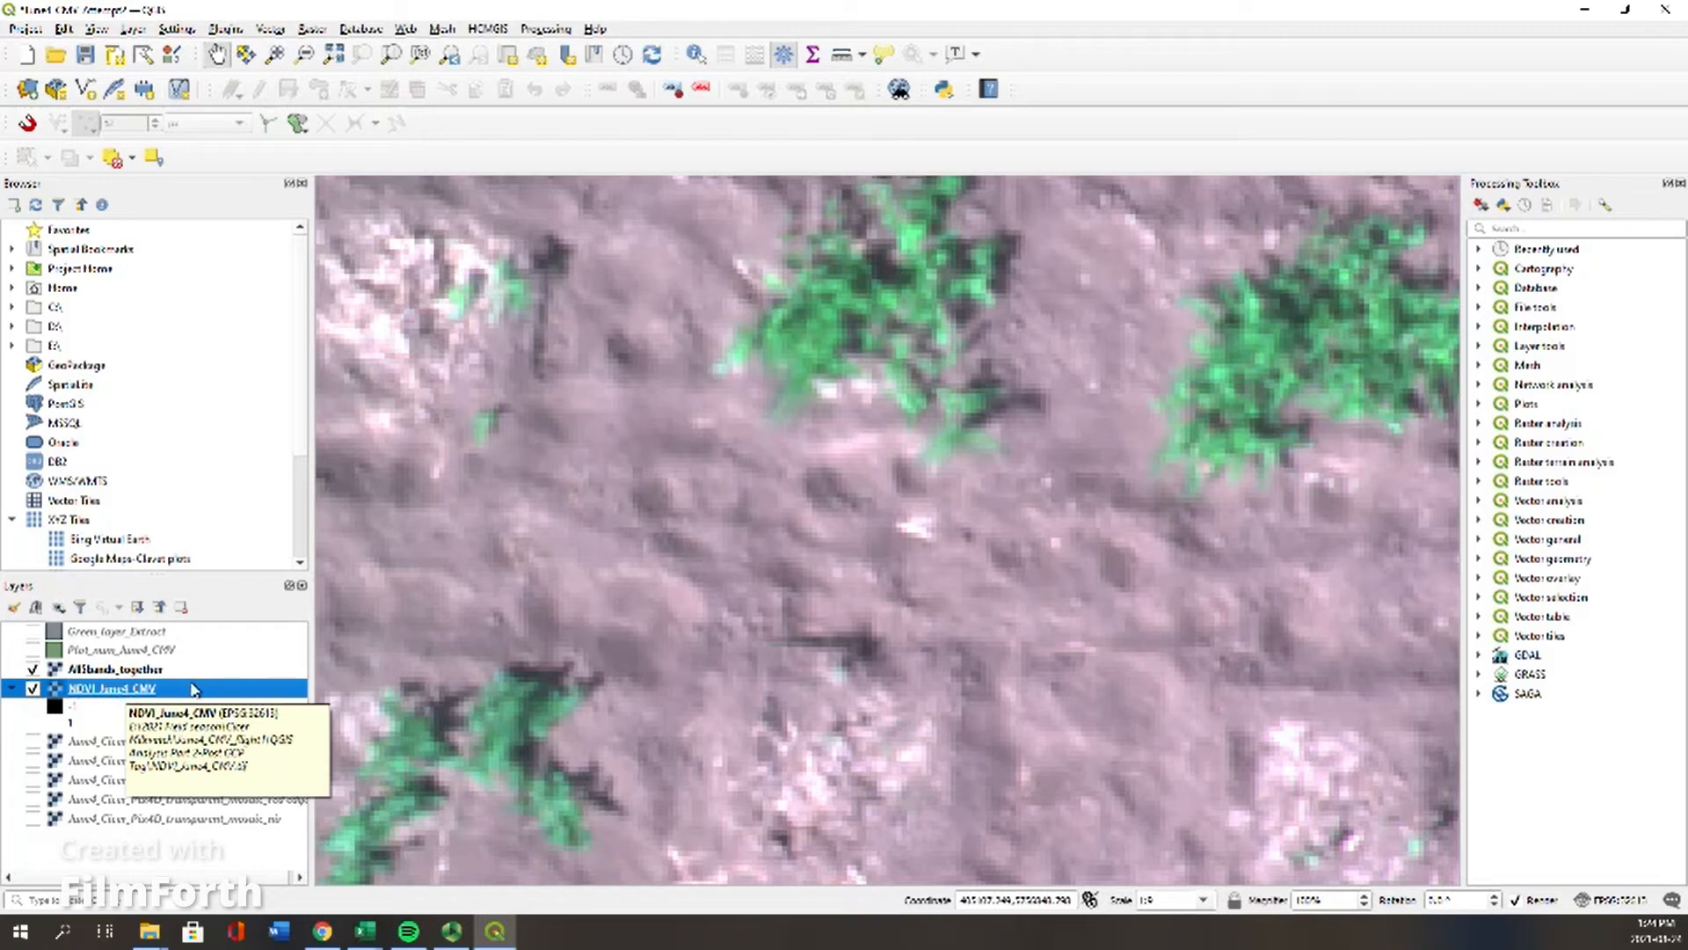
left_click(693, 55)
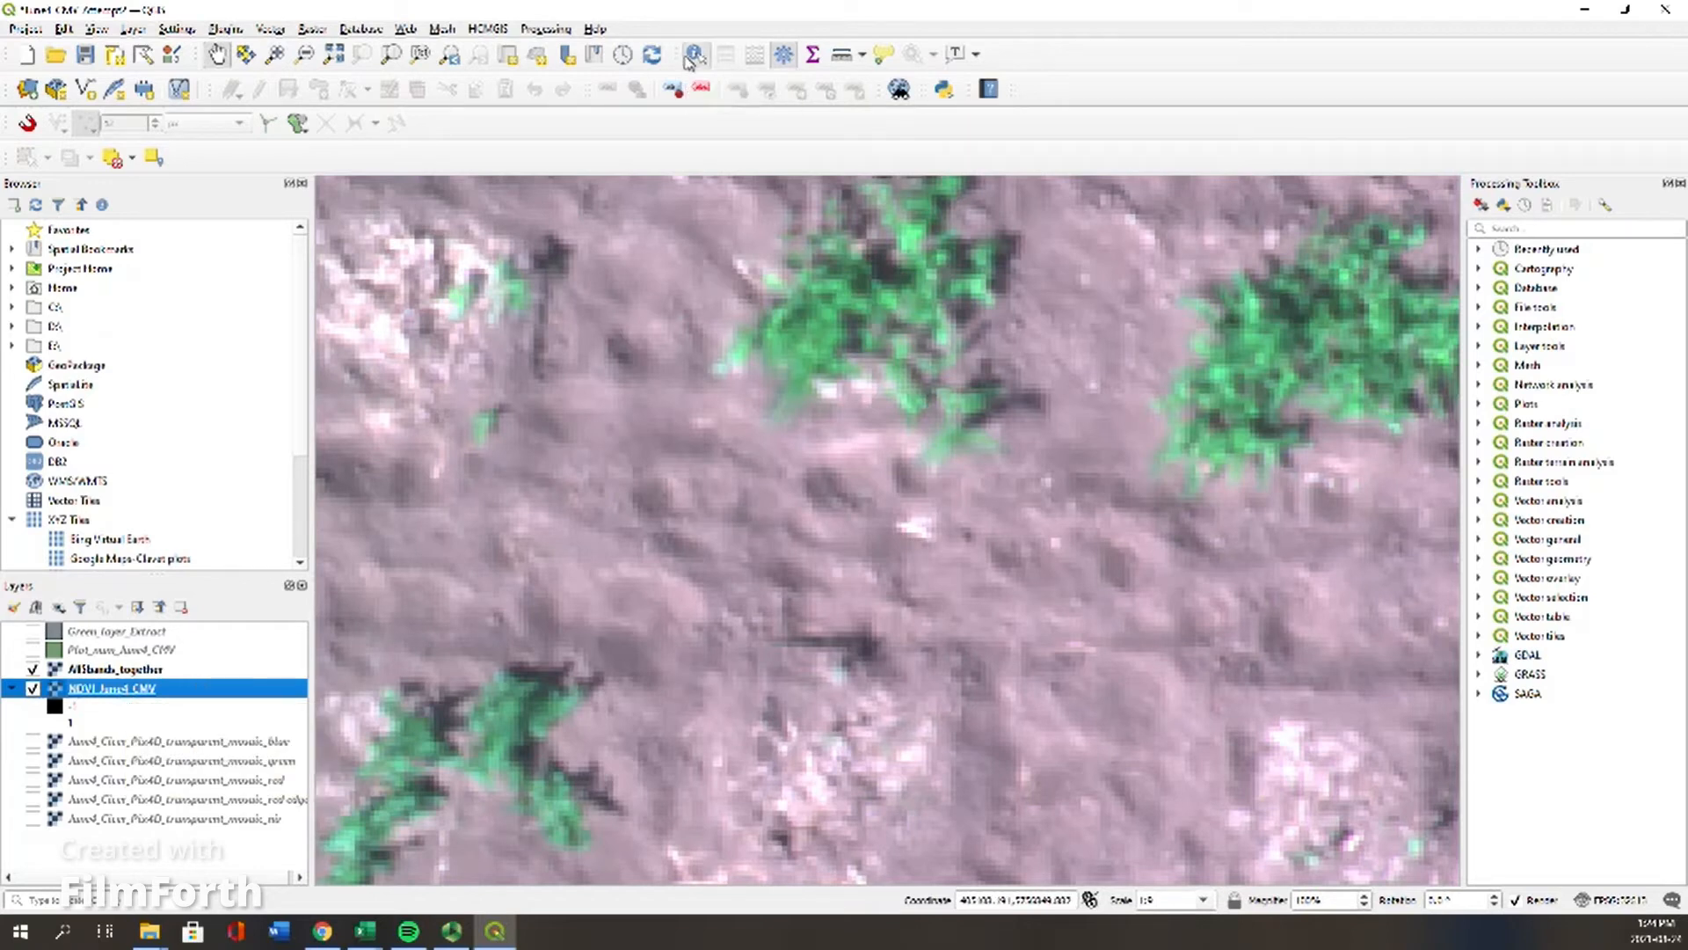
left_click(803, 479)
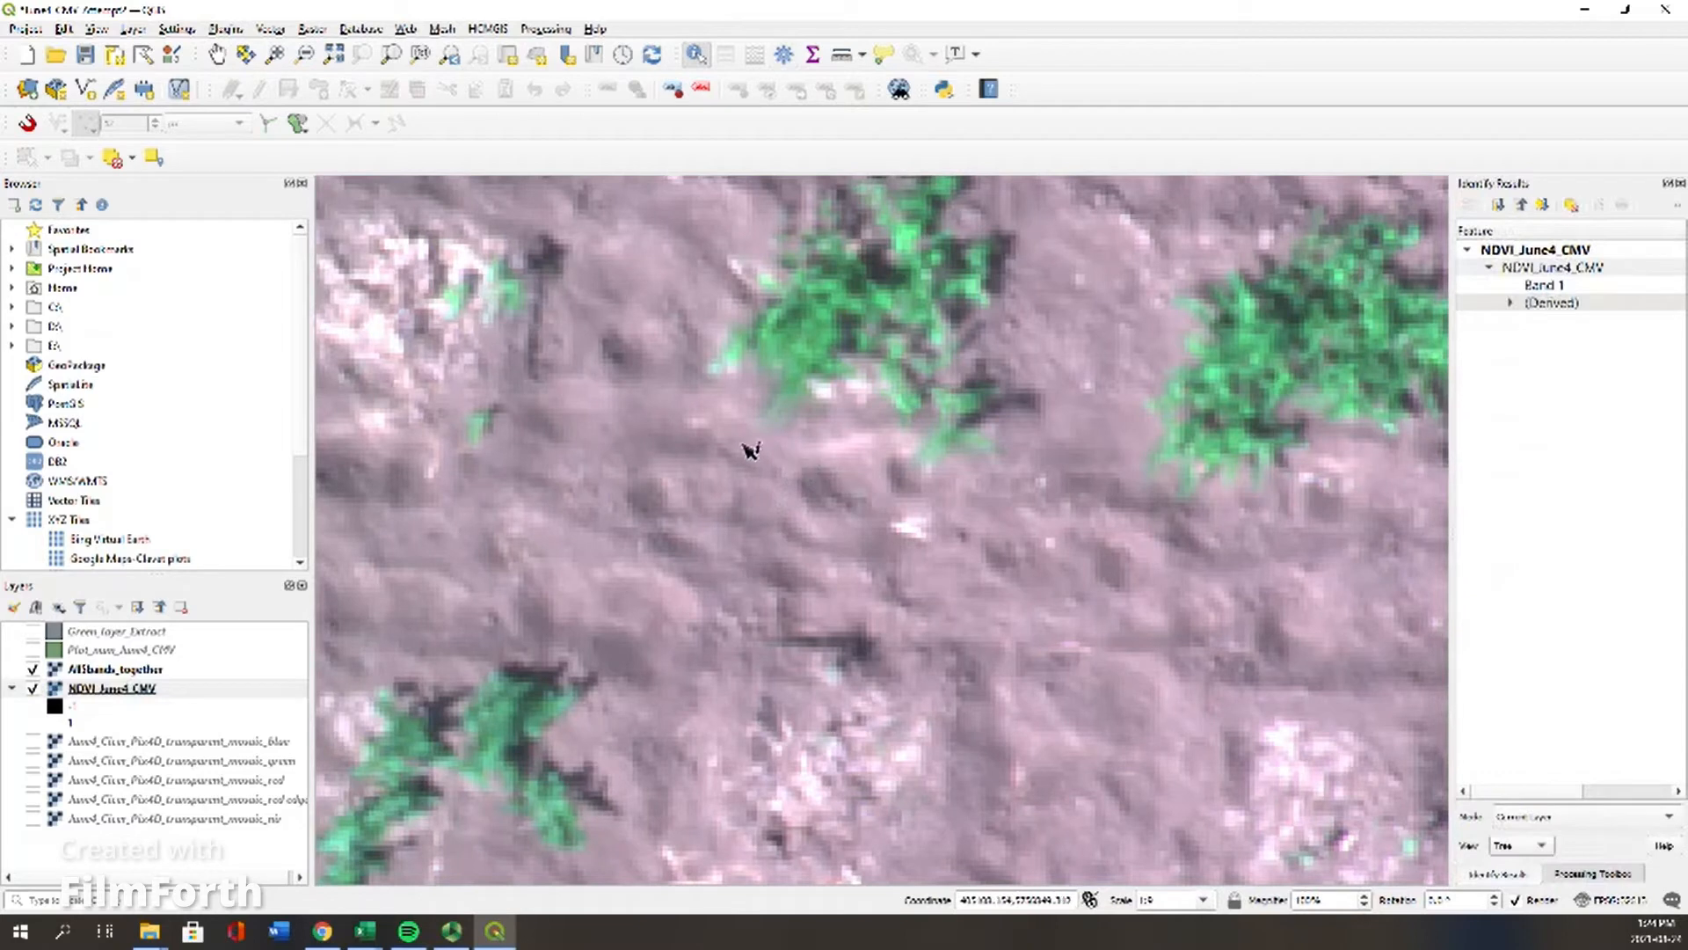
left_click(97, 689)
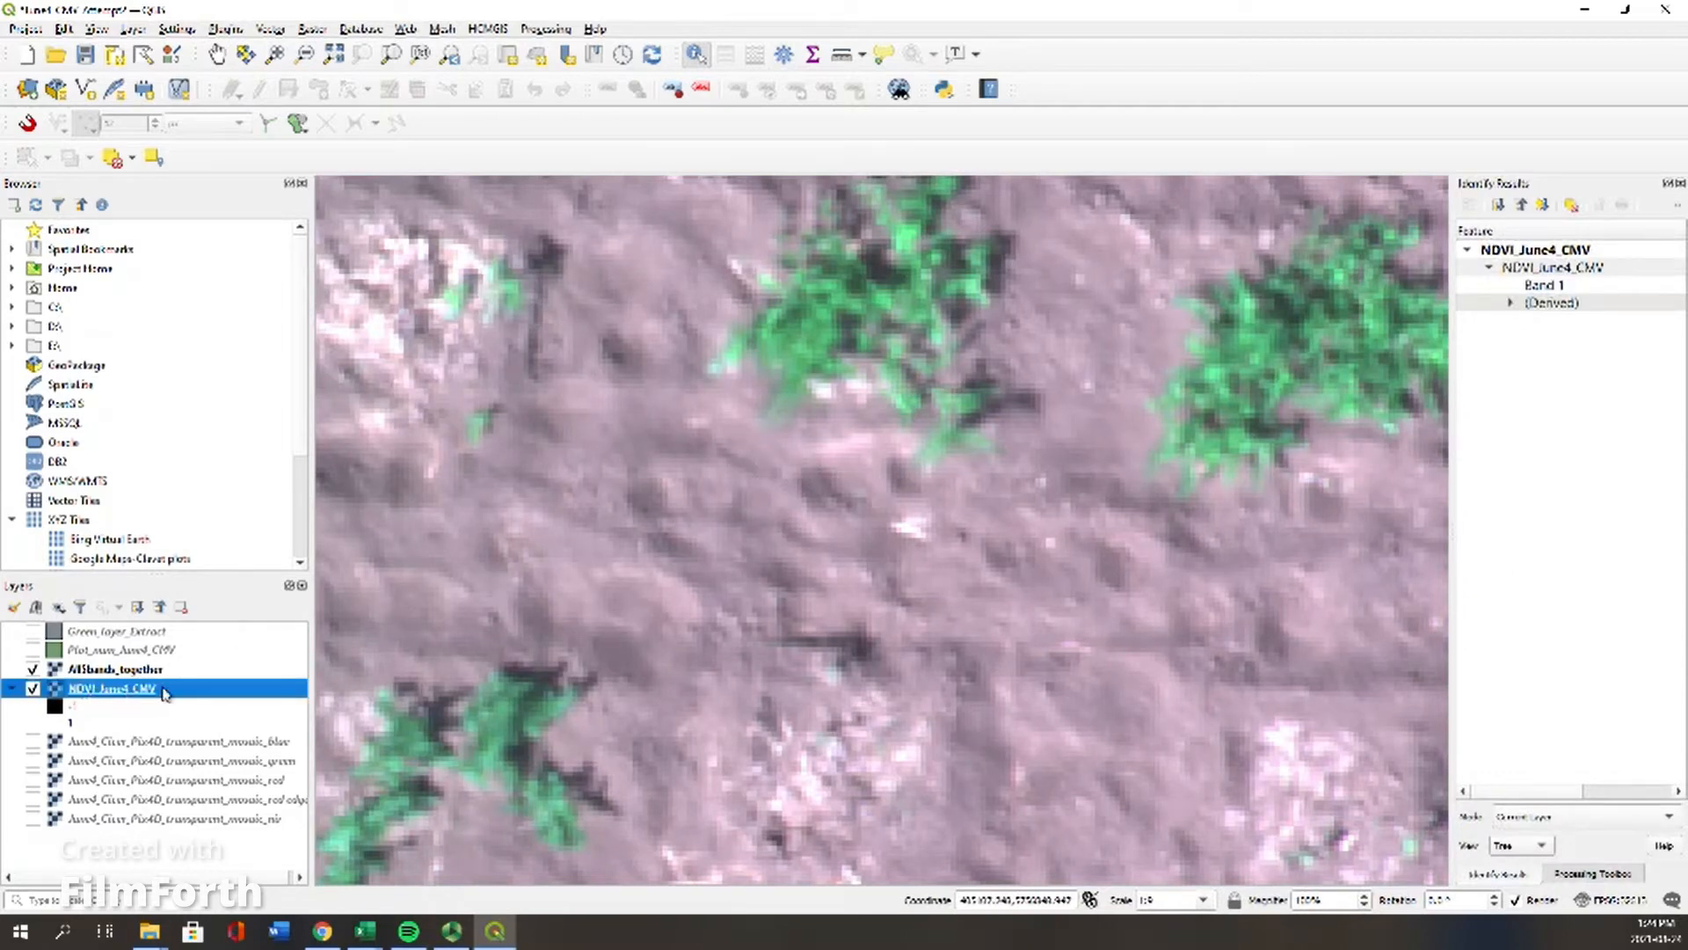
left_click(715, 520)
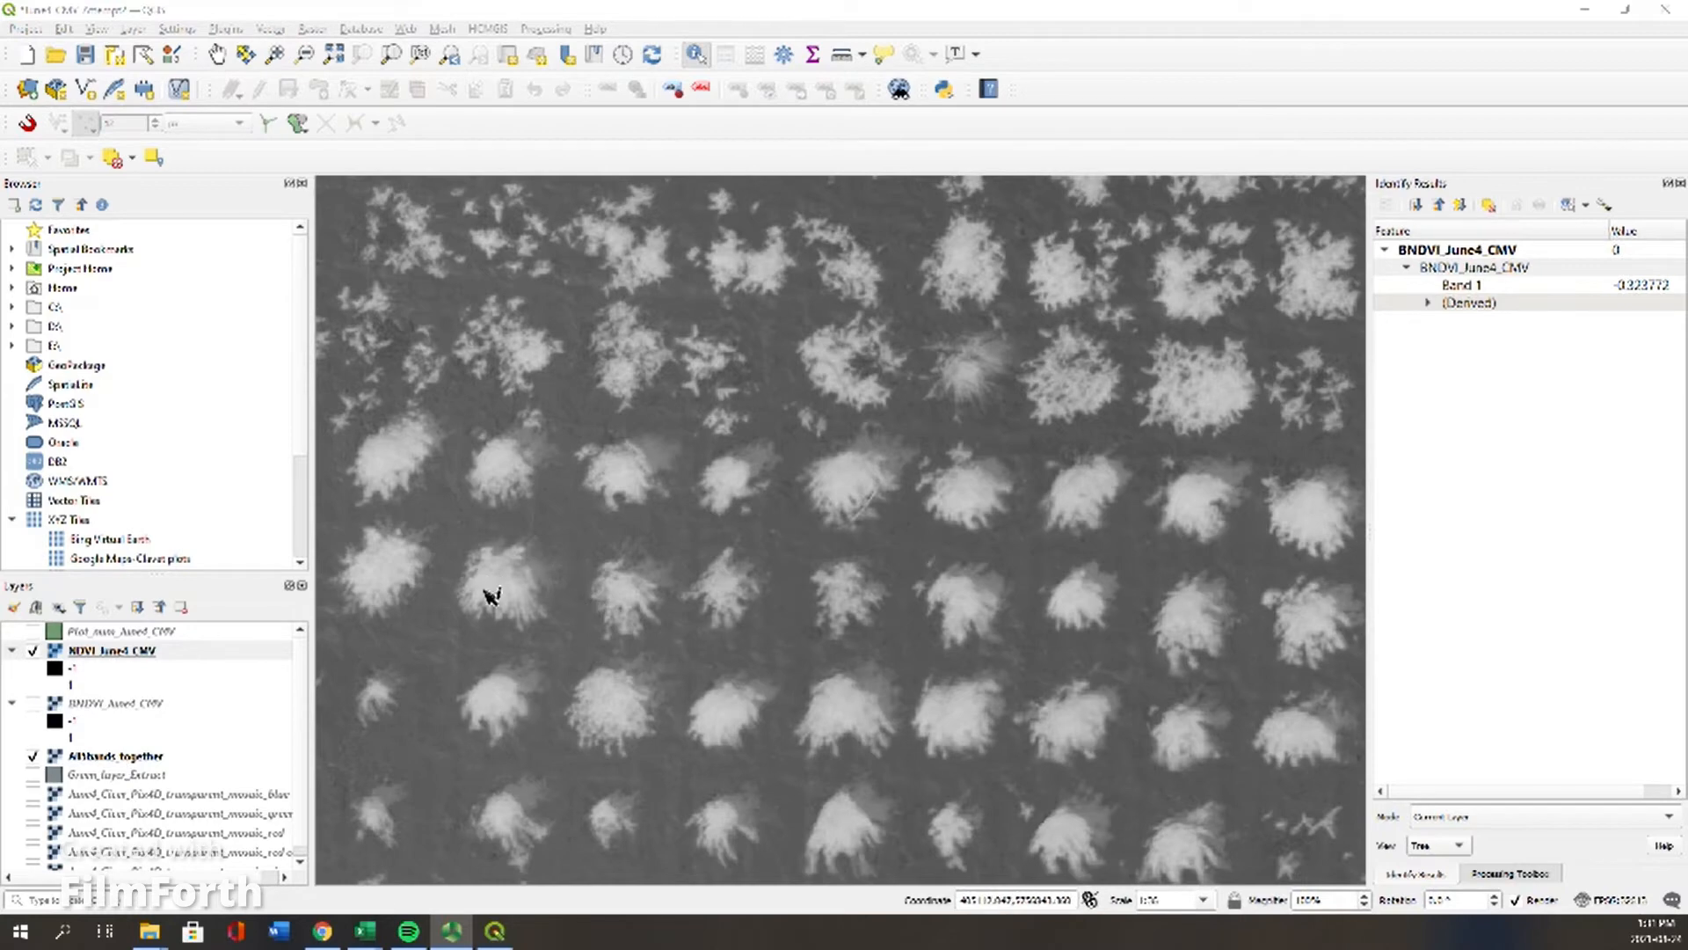
Step: Examine the plants in the NDVI_June4_CMV raster up close and hide that layer to reveal All5bands_together
scroll(490, 588, "up", 3)
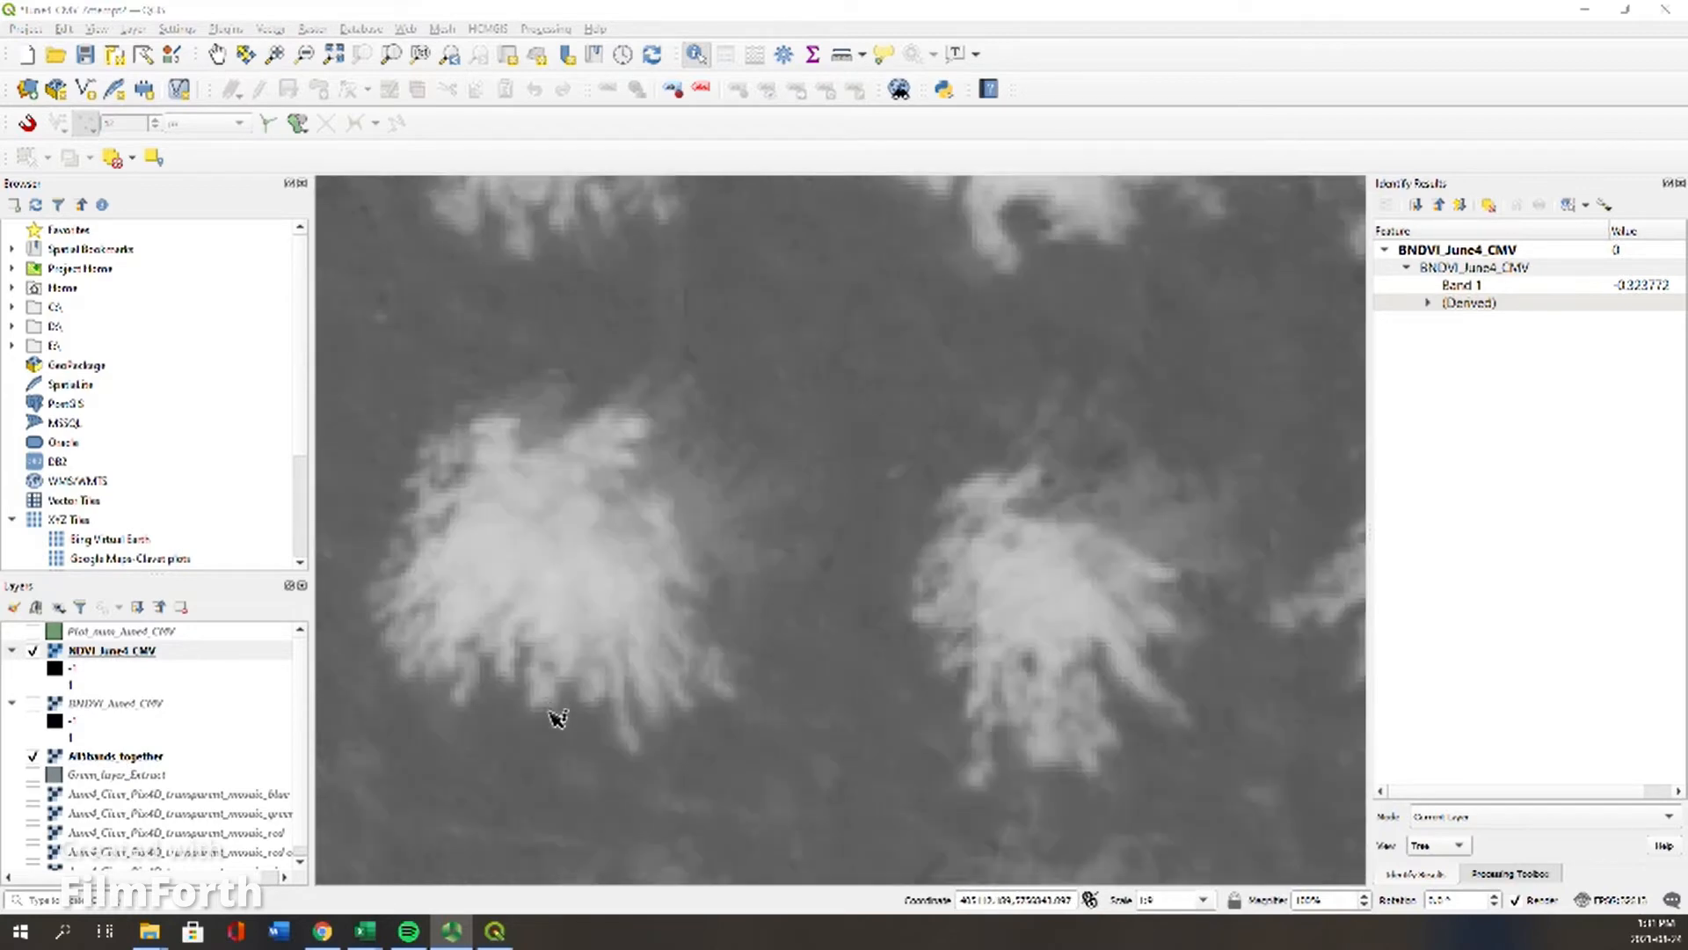
scroll(556, 677, "down", 2)
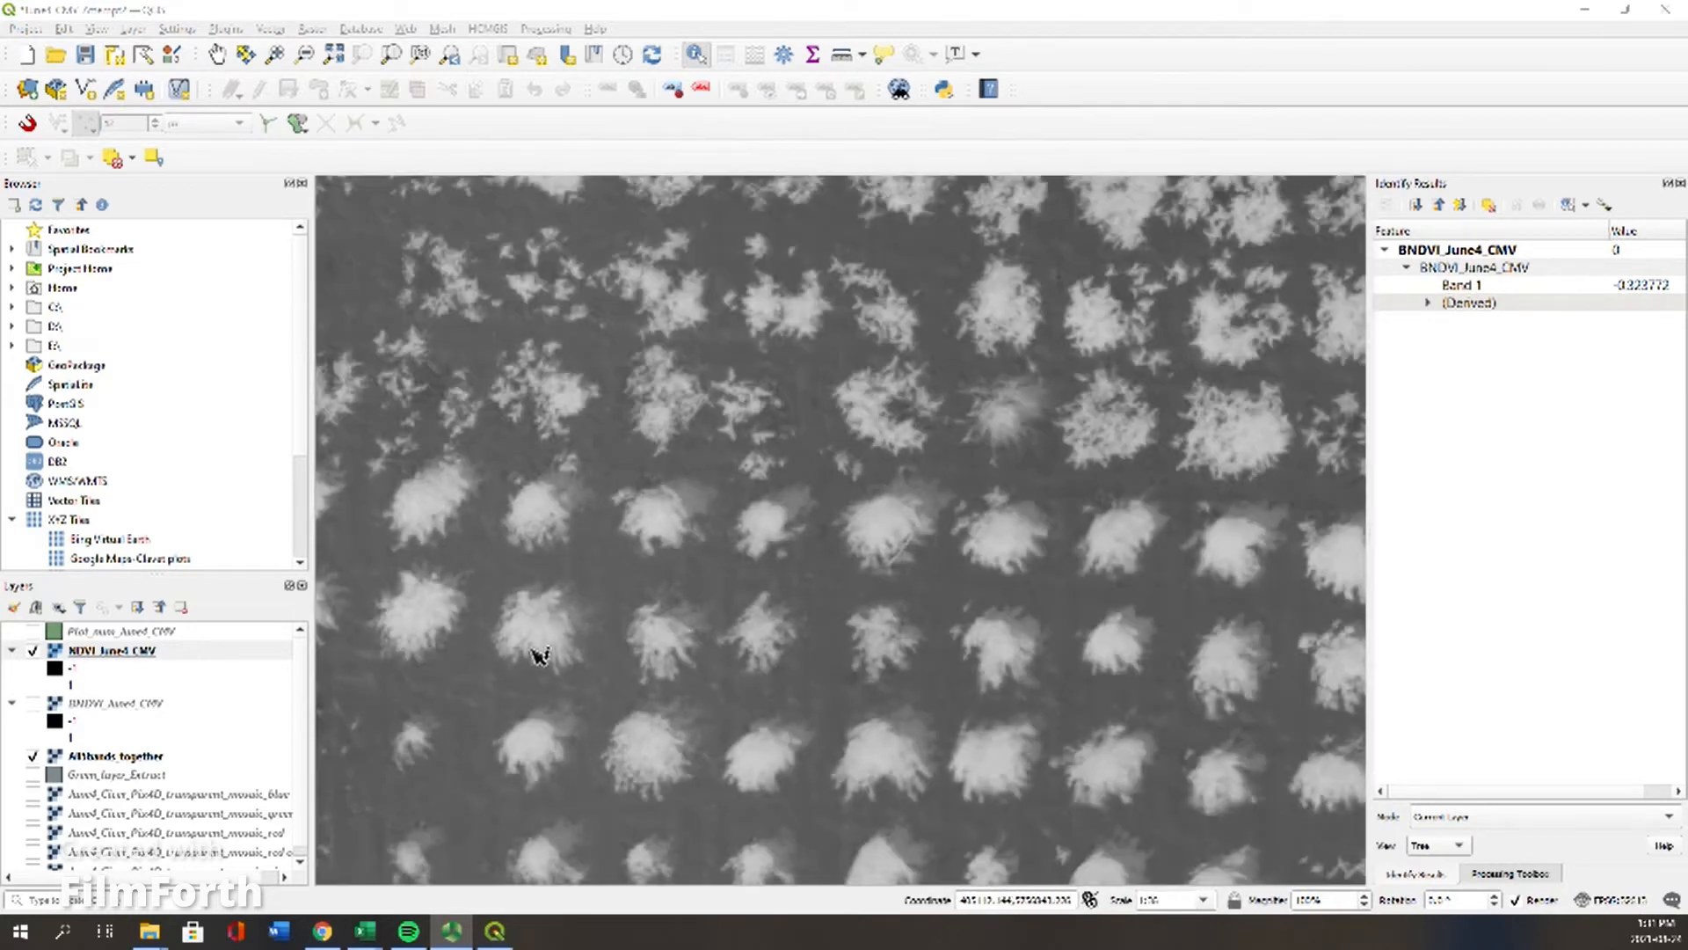
left_click(34, 651)
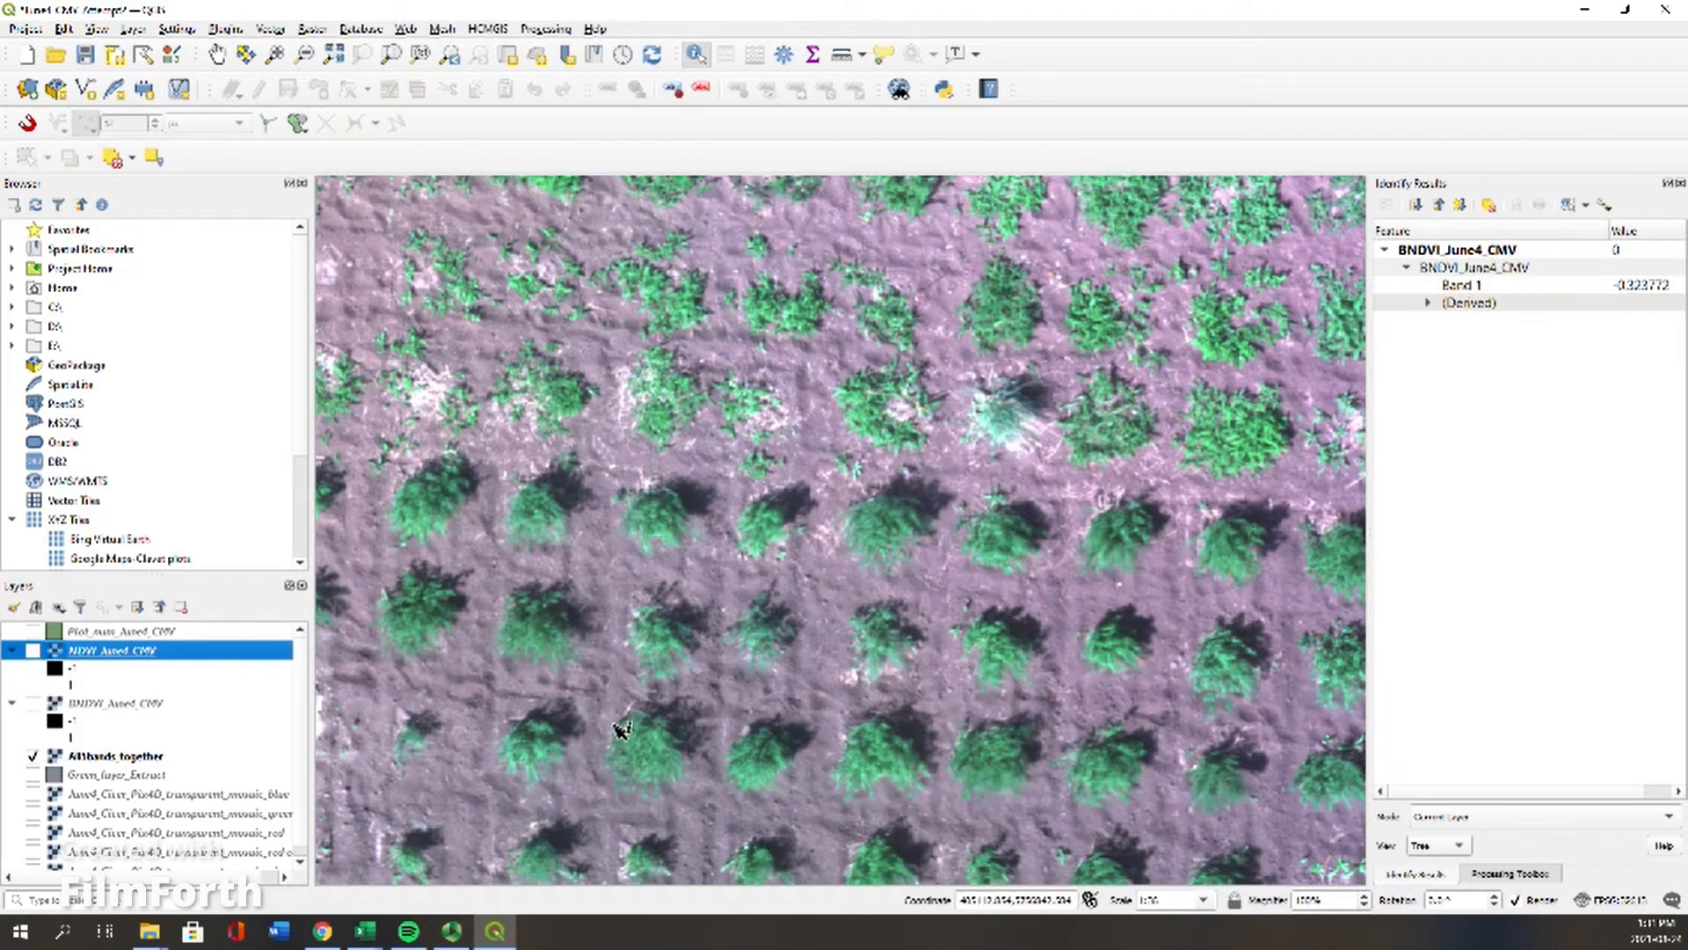
Step: Identify the NDVI_June4_CMV values at several neighbouring points on a small plant and the surrounding soil
scroll(618, 726, "down", 1)
scroll(629, 456, "down", 1)
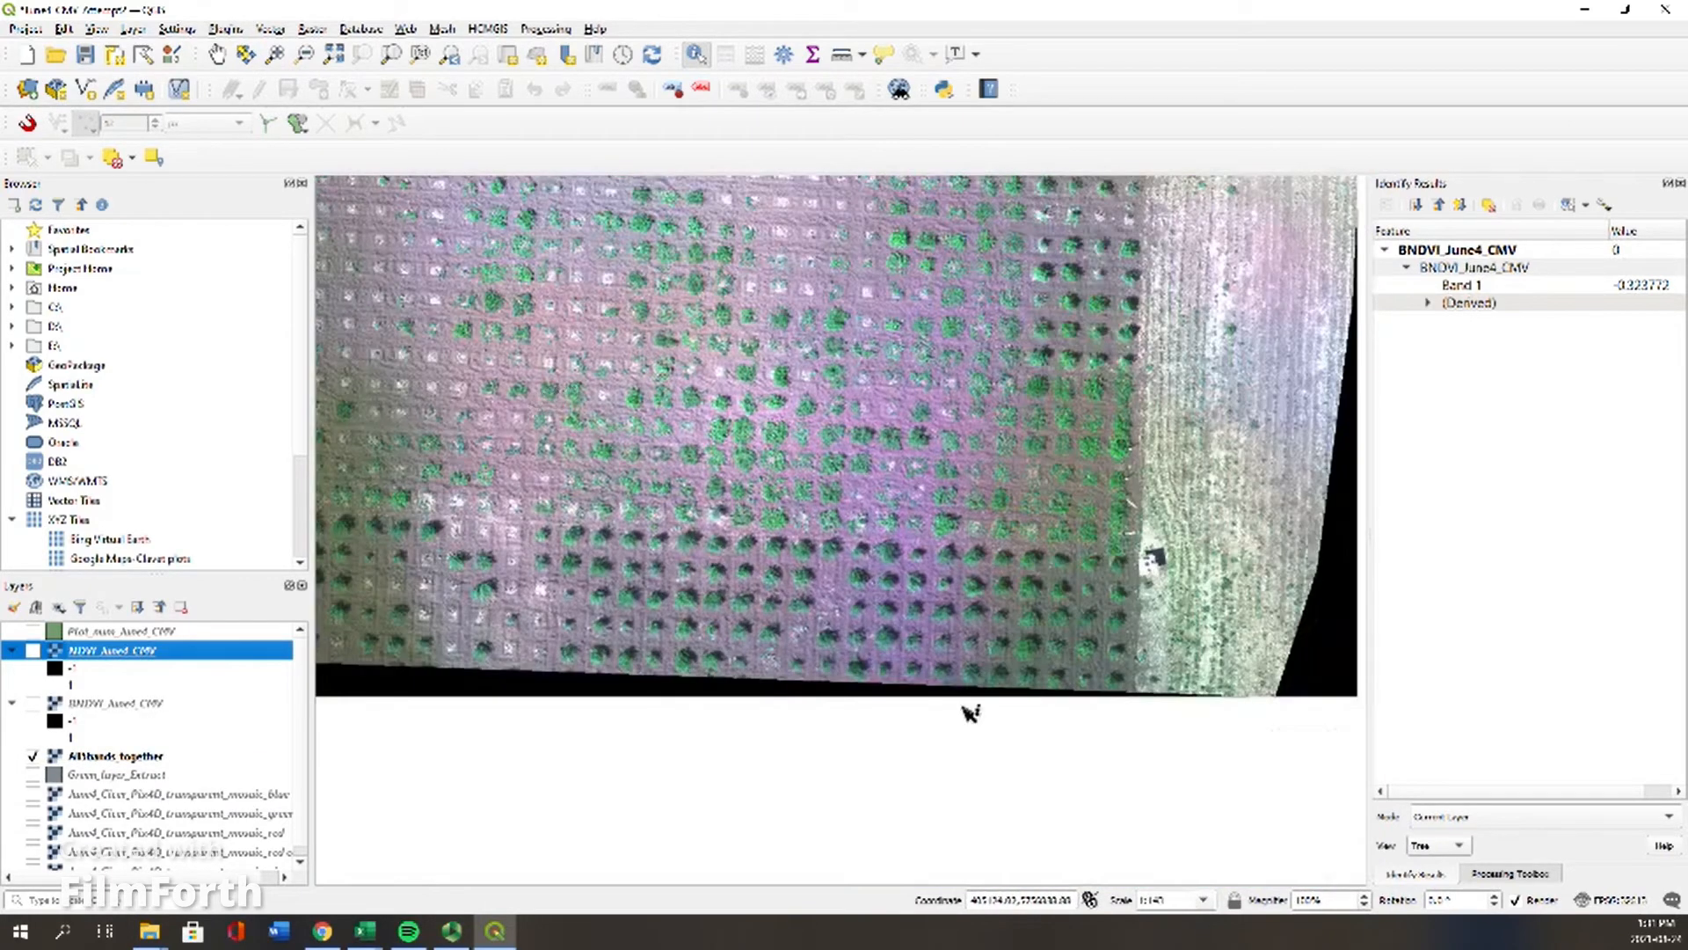
scroll(1038, 694, "down", 1)
scroll(694, 514, "up", 4)
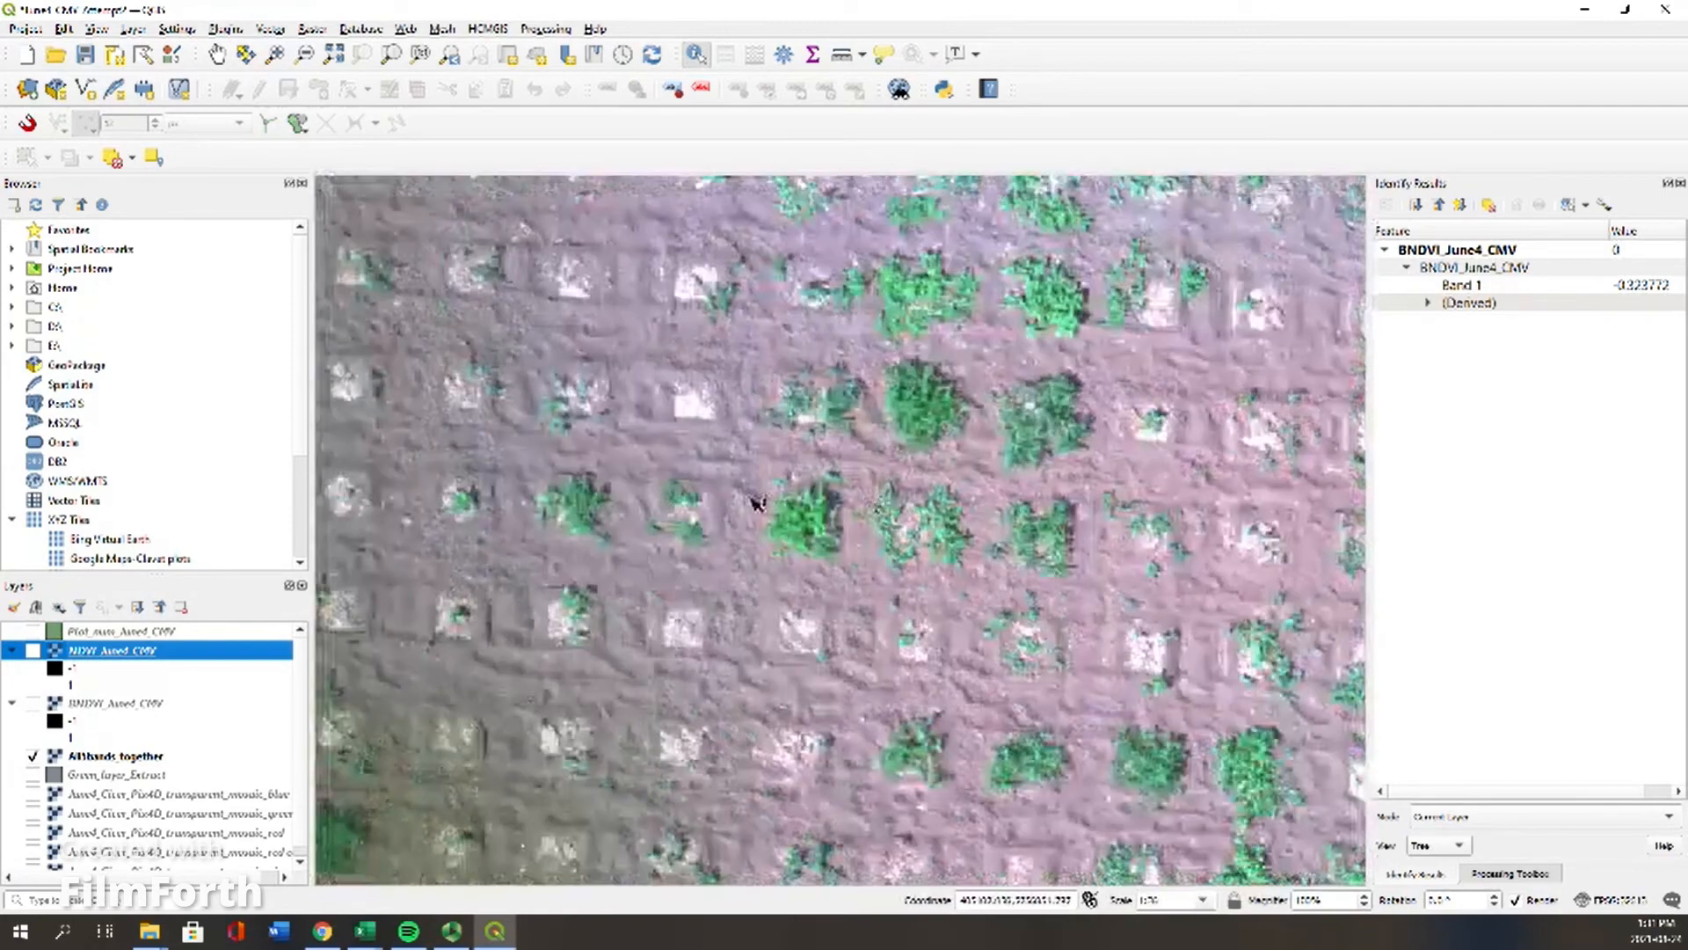
scroll(557, 545, "down", 1)
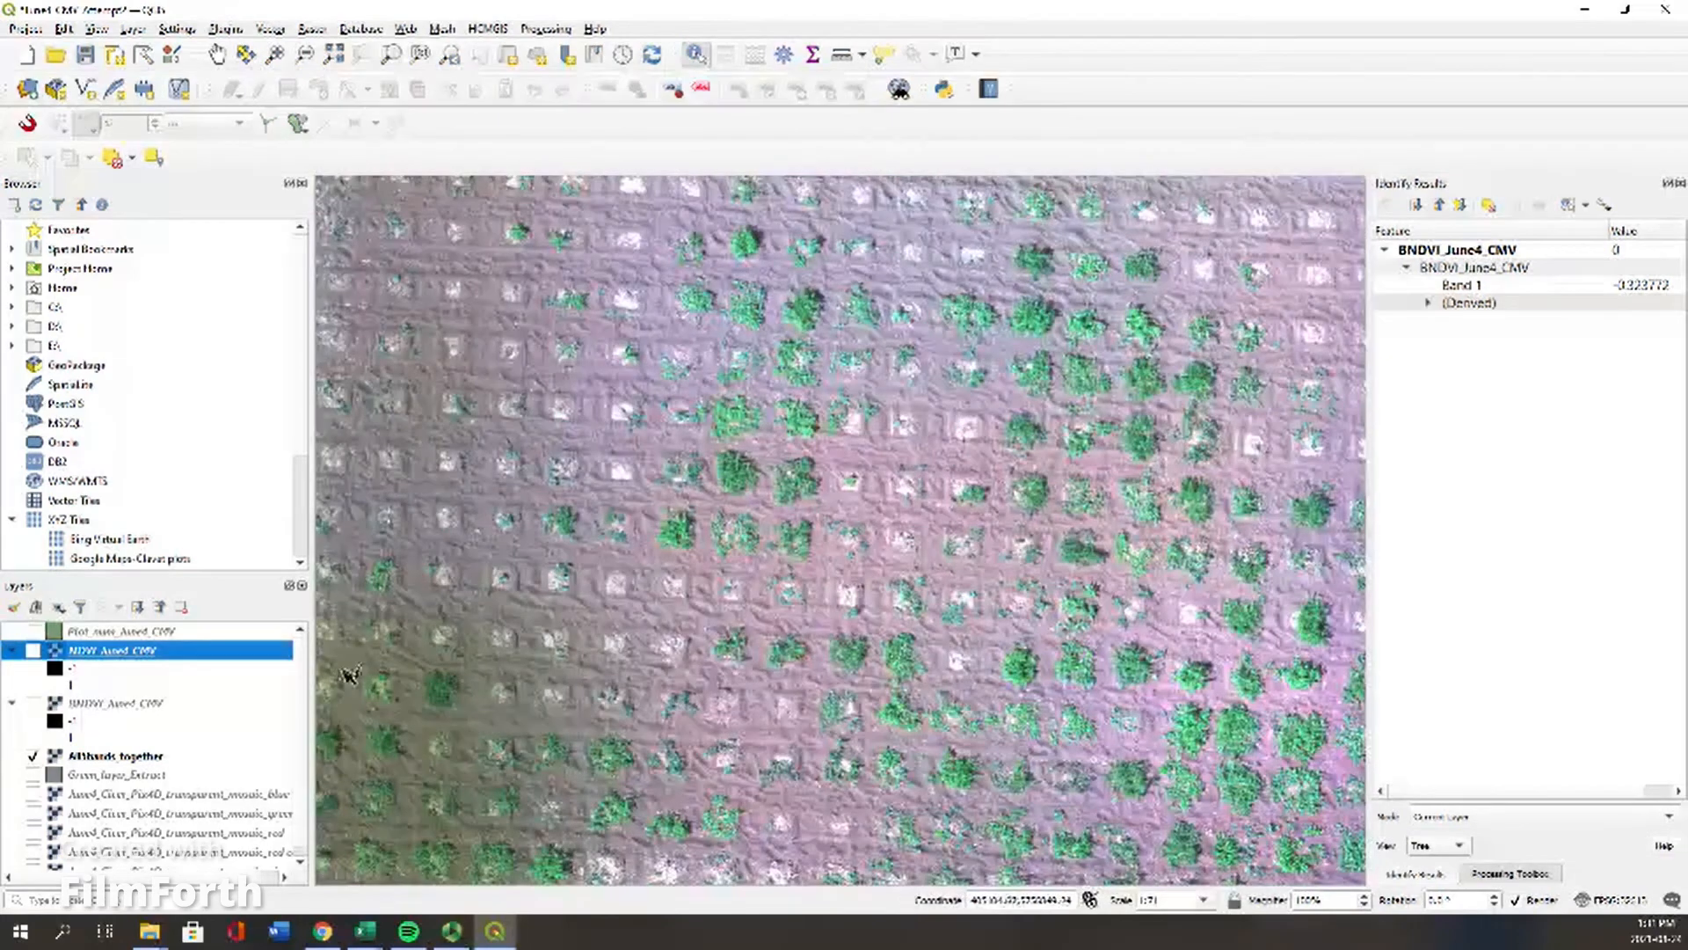
scroll(393, 655, "up", 1)
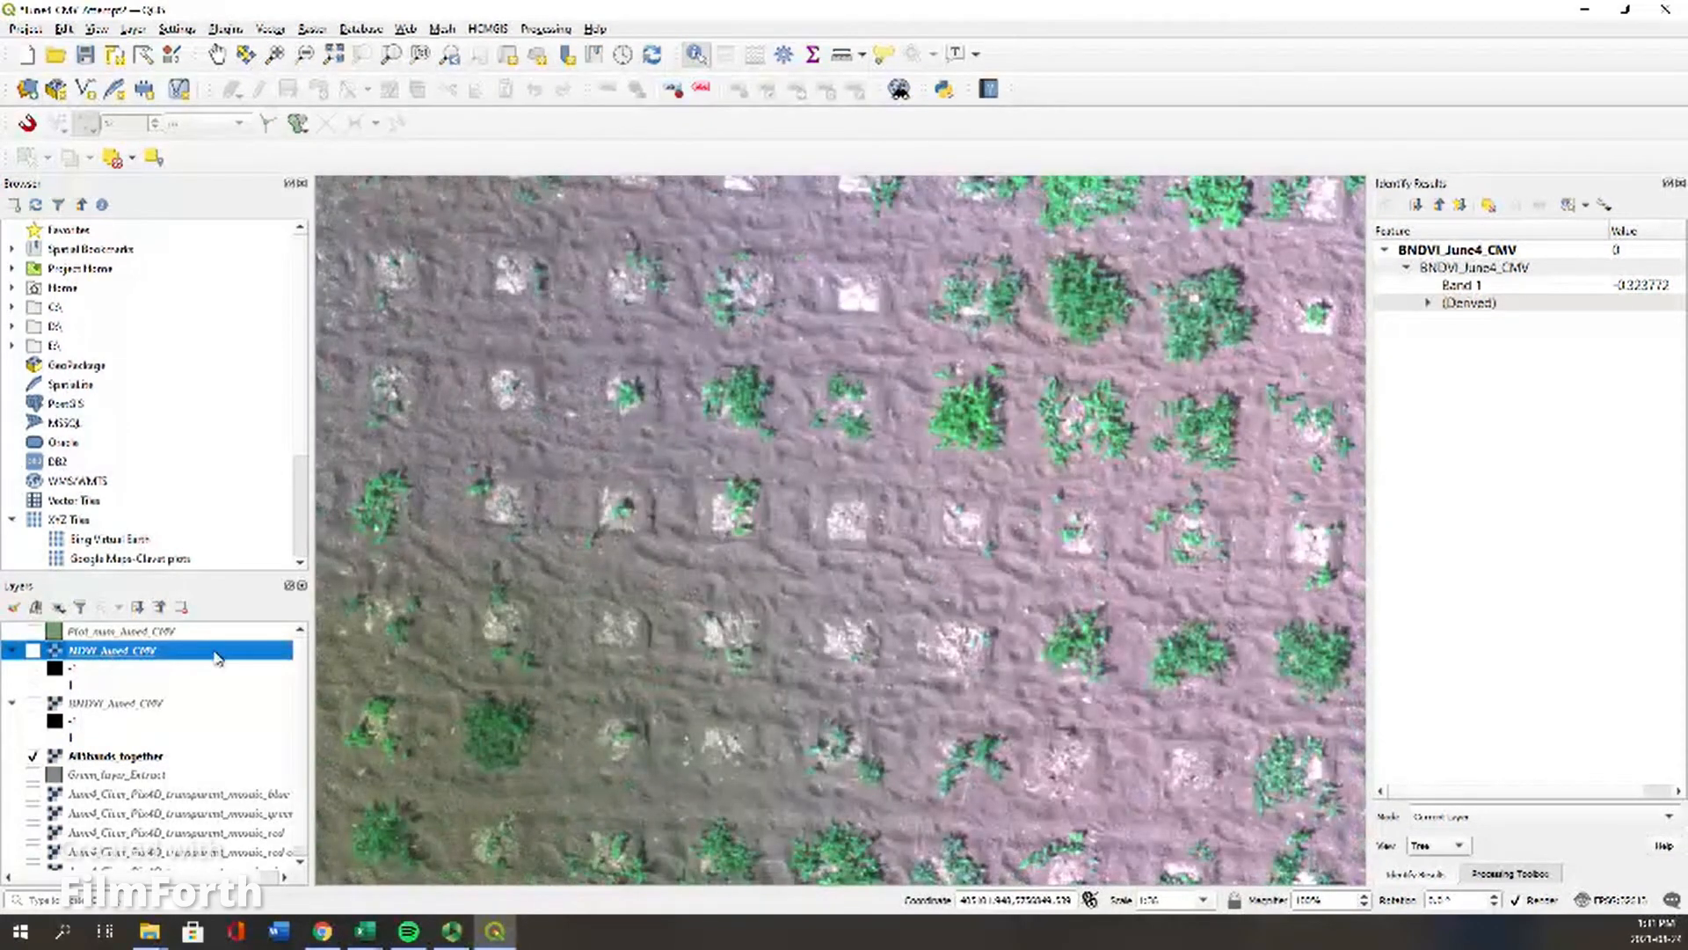
left_click(484, 479)
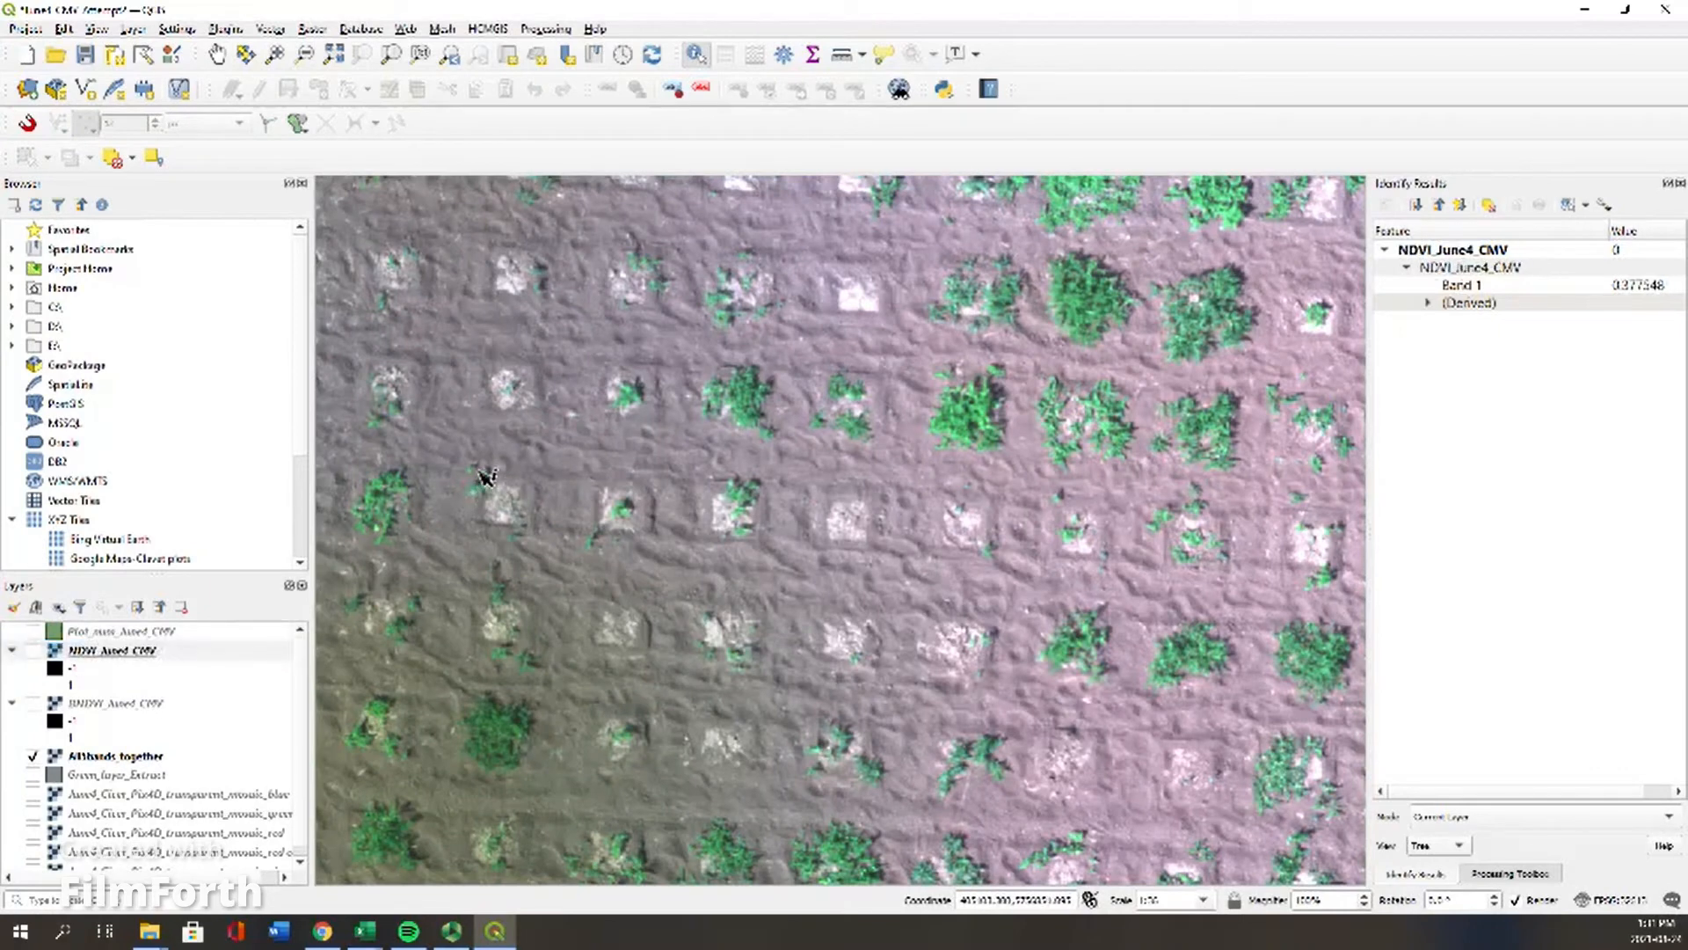
left_click(494, 482)
left_click(498, 467)
left_click(501, 460)
left_click(510, 444)
scroll(474, 728, "up", 2)
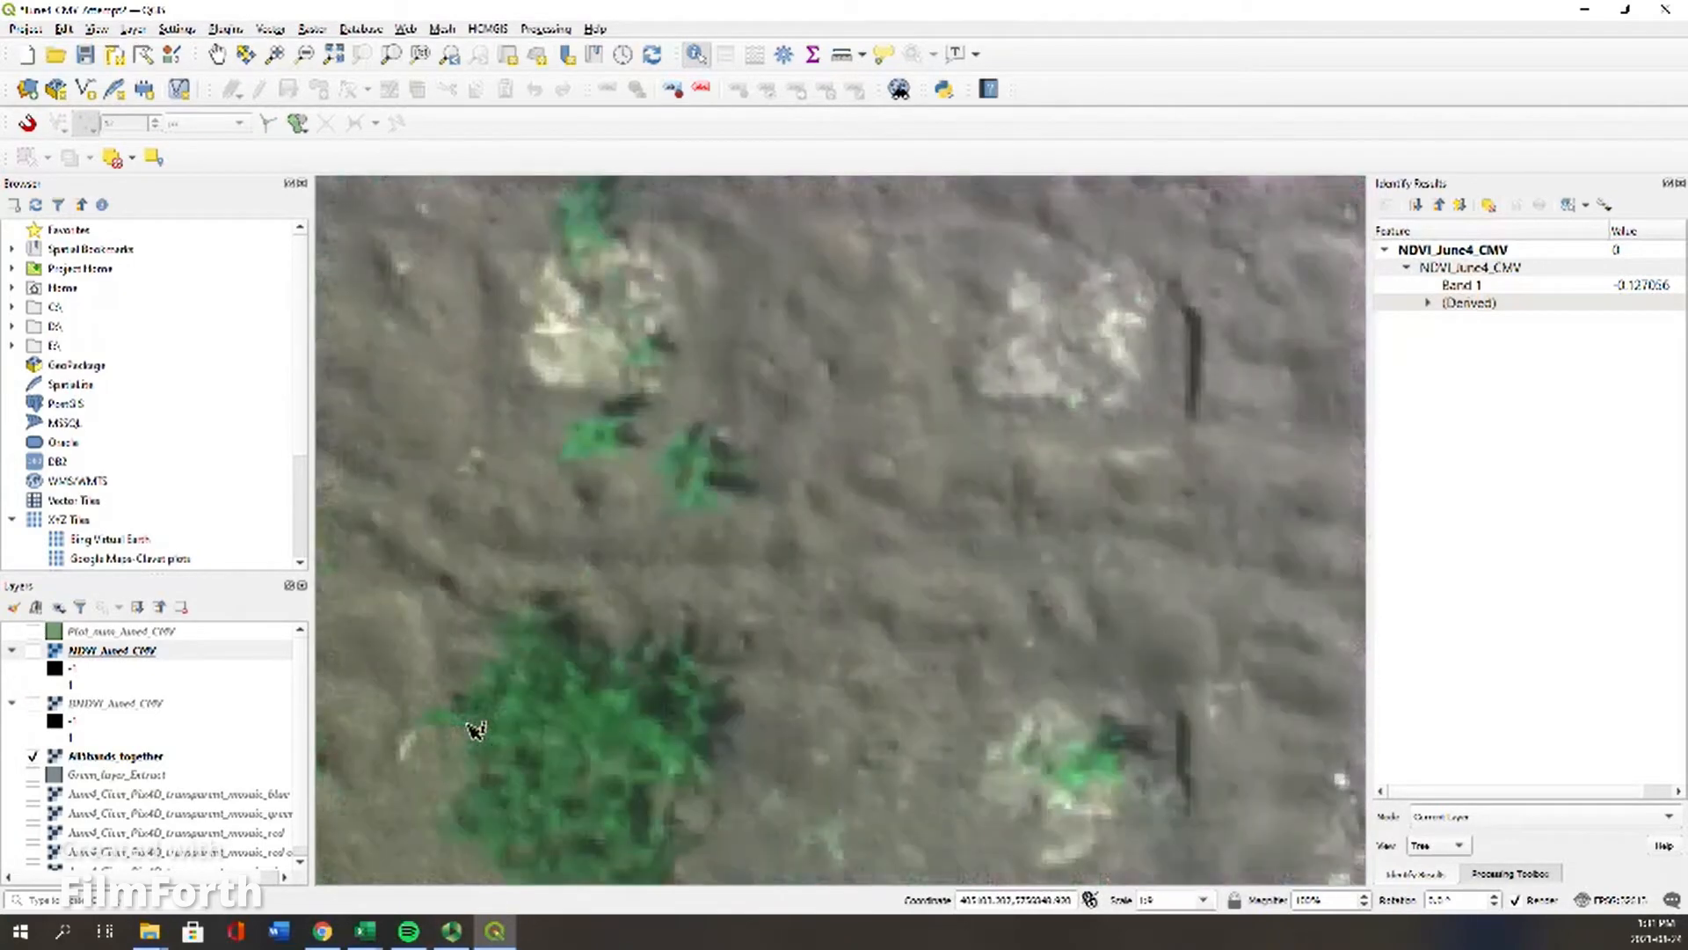
Step: Identify the NDVI_June4_CMV values of neighbouring pixels where the large plant's upper edge meets the soil
scroll(539, 705, "up", 3)
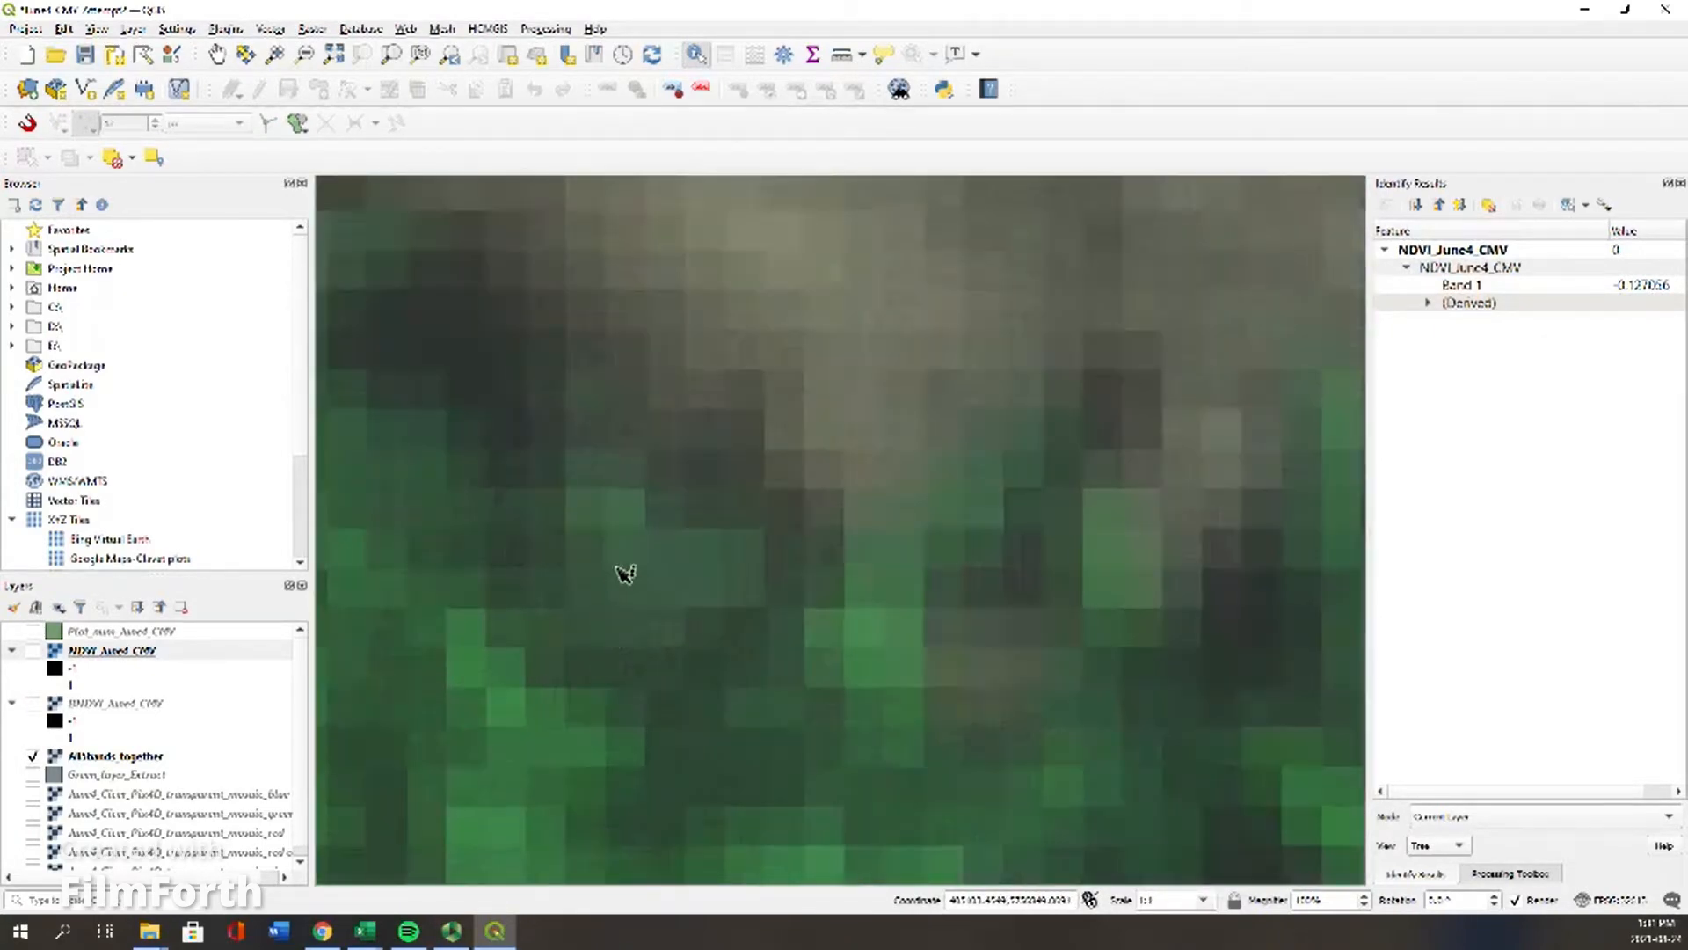
left_click(756, 516)
left_click(788, 475)
left_click(747, 510)
left_click(791, 475)
left_click(763, 512)
left_click(790, 489)
Step: Identify the NDVI_June4_CMV values of the dark shadow pixels bordering the same large plant
left_click(631, 434)
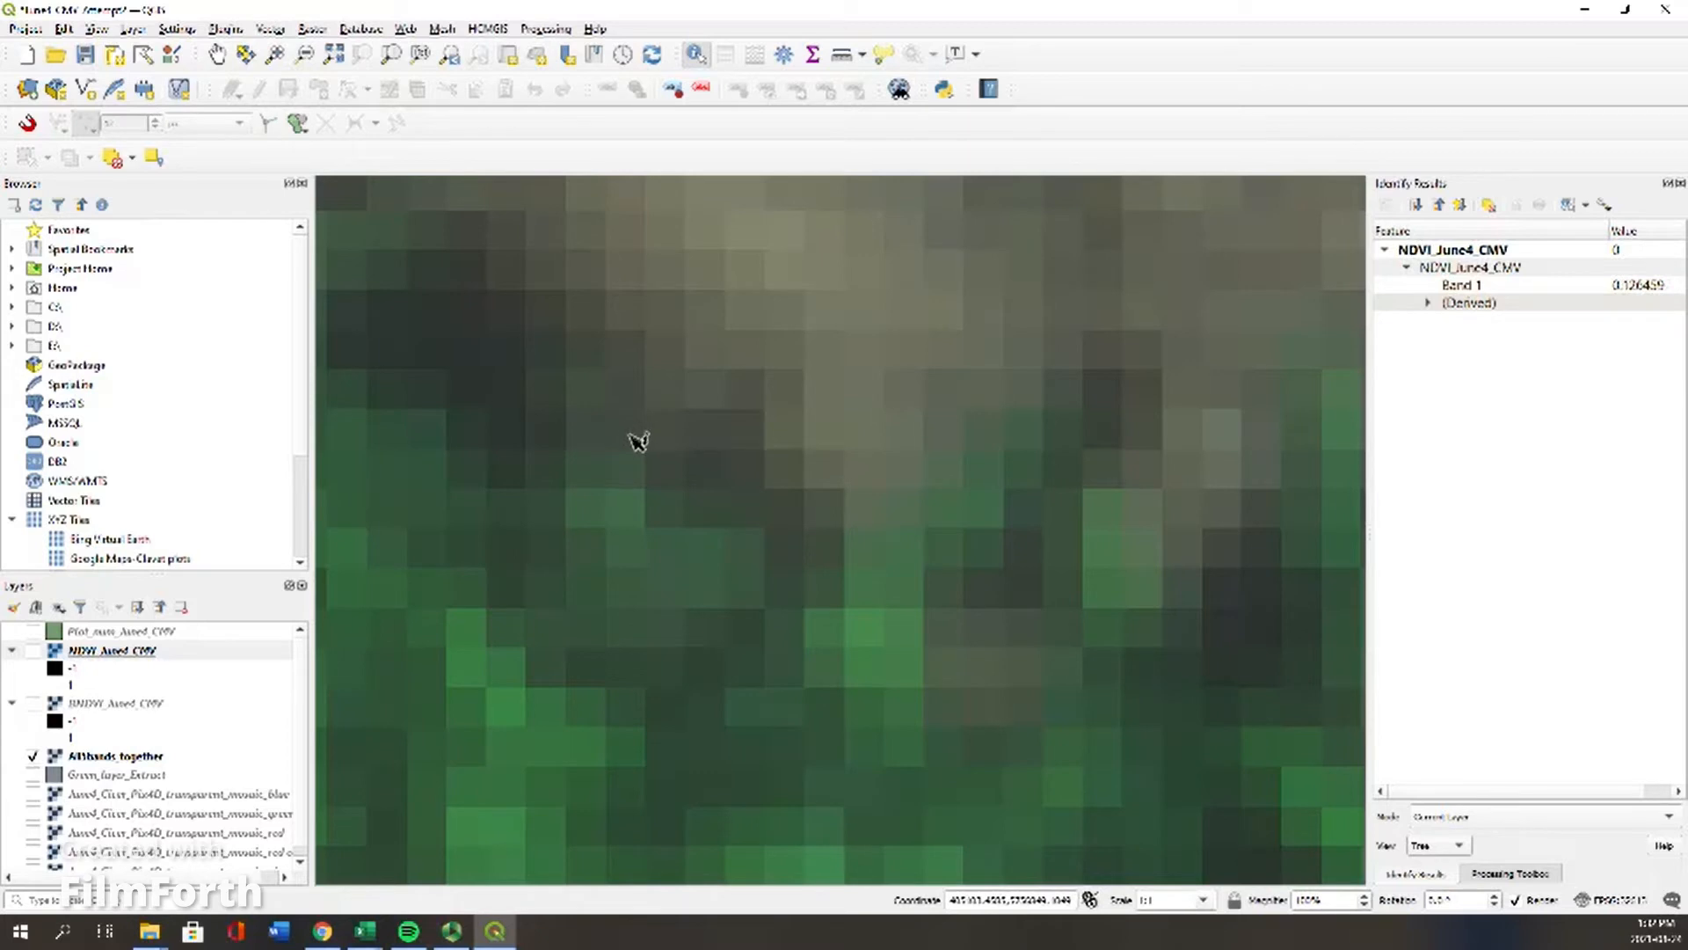
left_click(626, 389)
left_click(601, 363)
left_click(512, 308)
left_click(476, 274)
Step: Identify the NDVI_June4_CMV values around the tip of a narrow green leaf in a sparse plot farther away
scroll(489, 753, "down", 5)
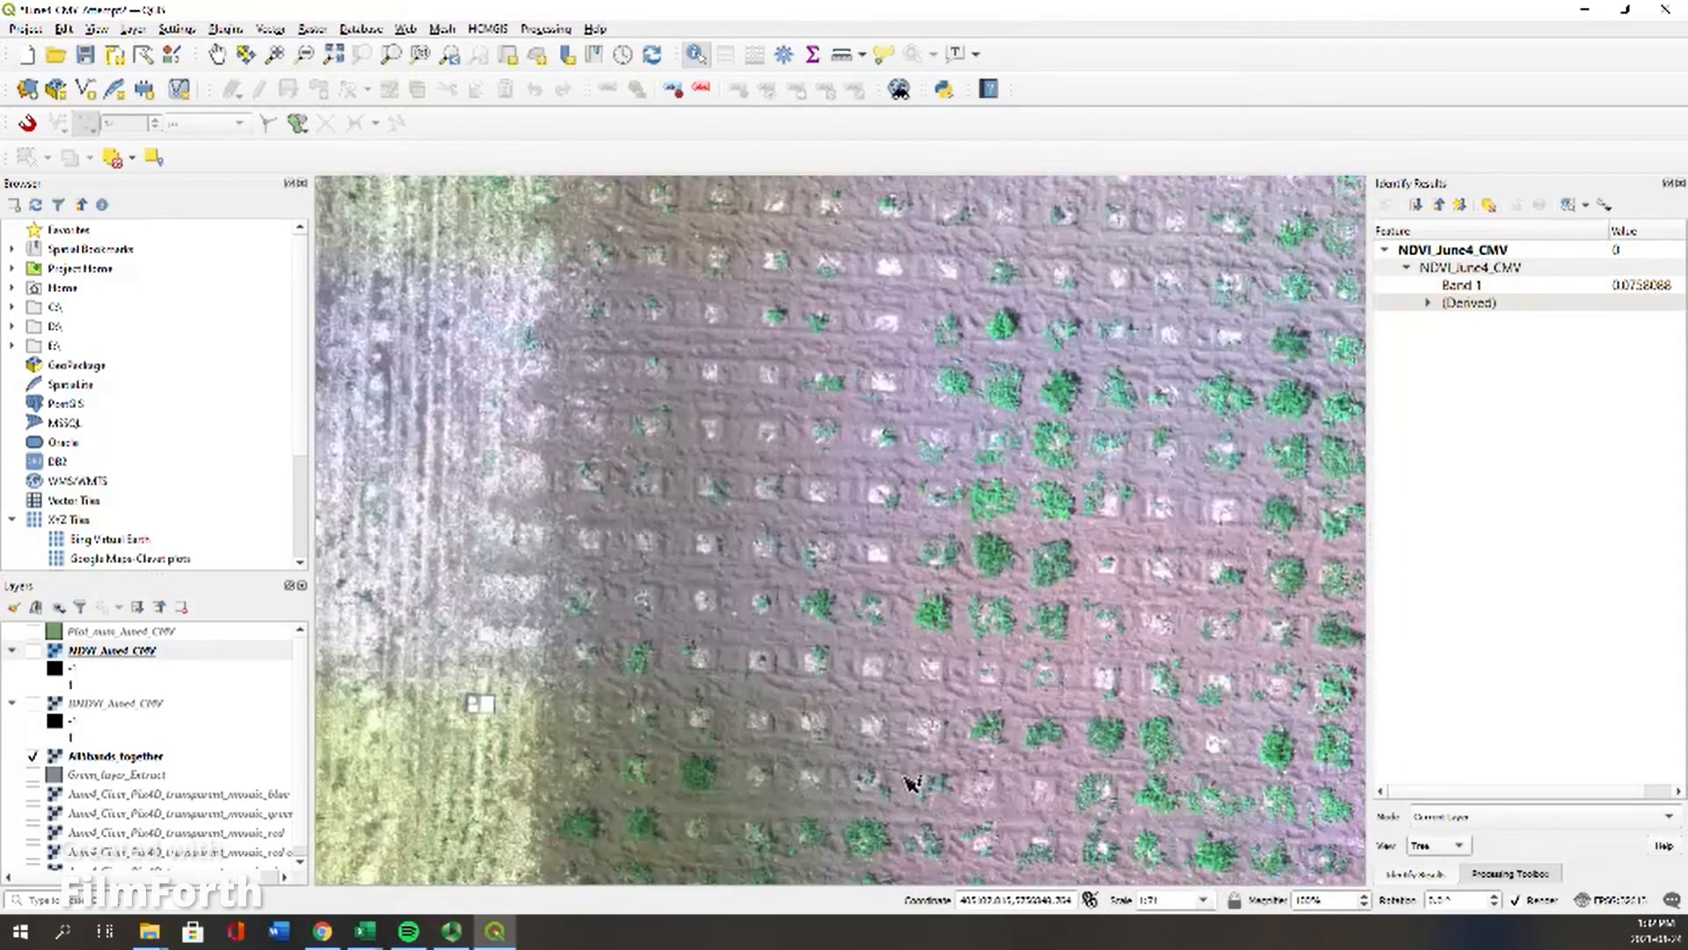
scroll(697, 483, "up", 5)
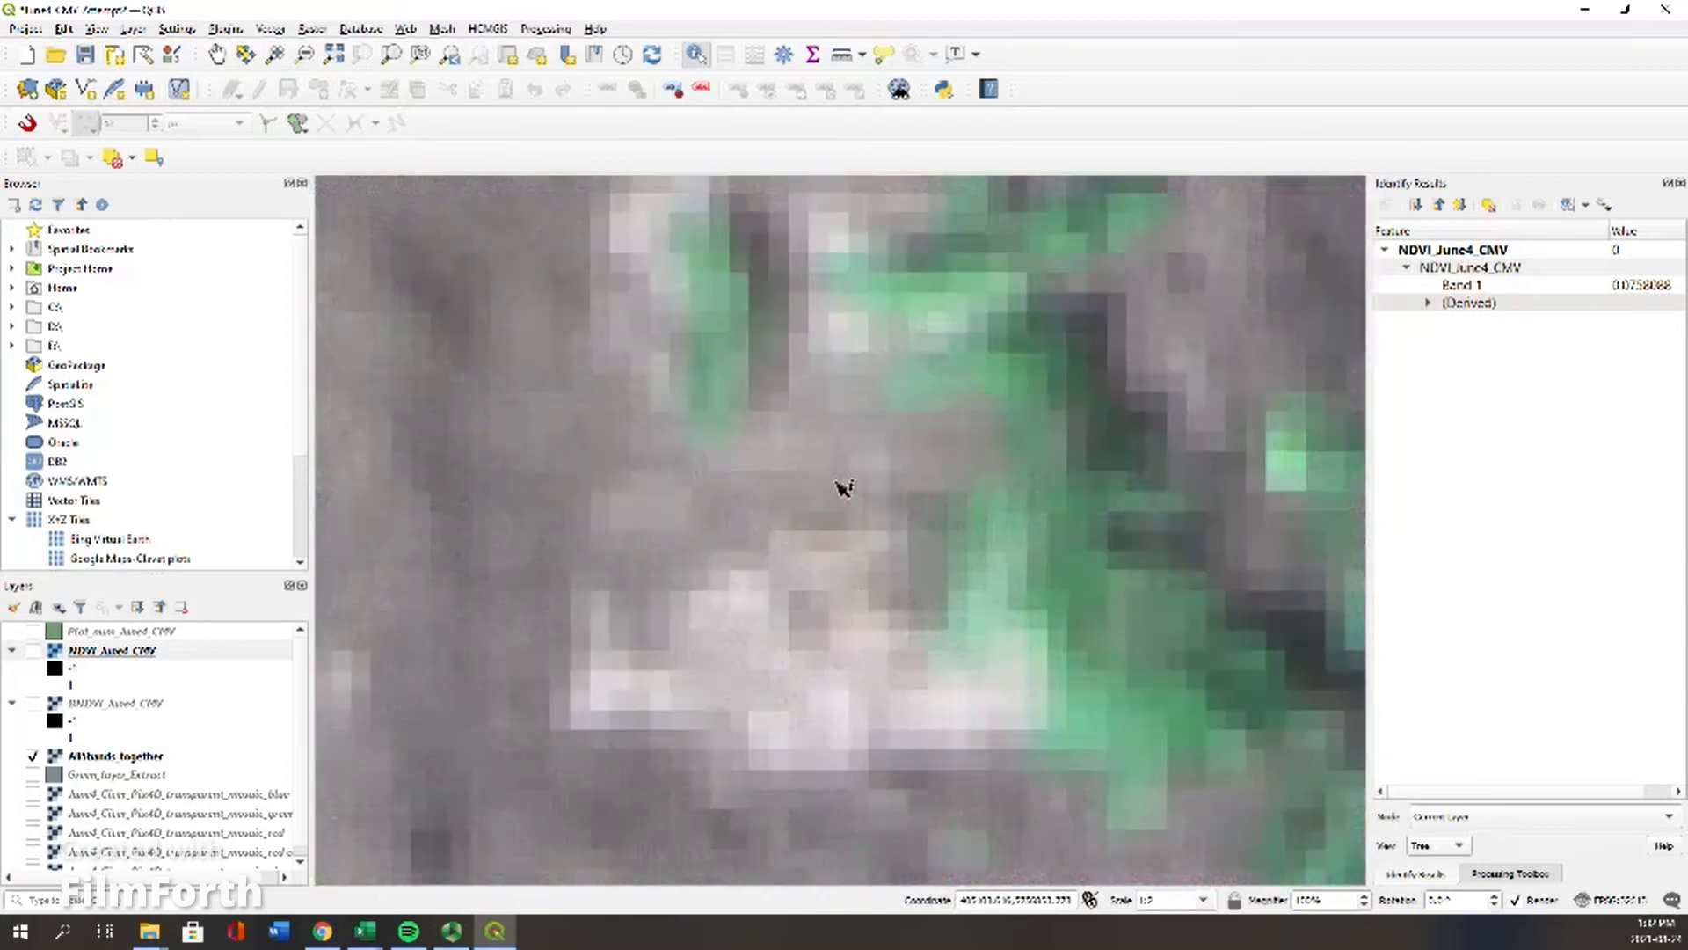
scroll(842, 486, "up", 1)
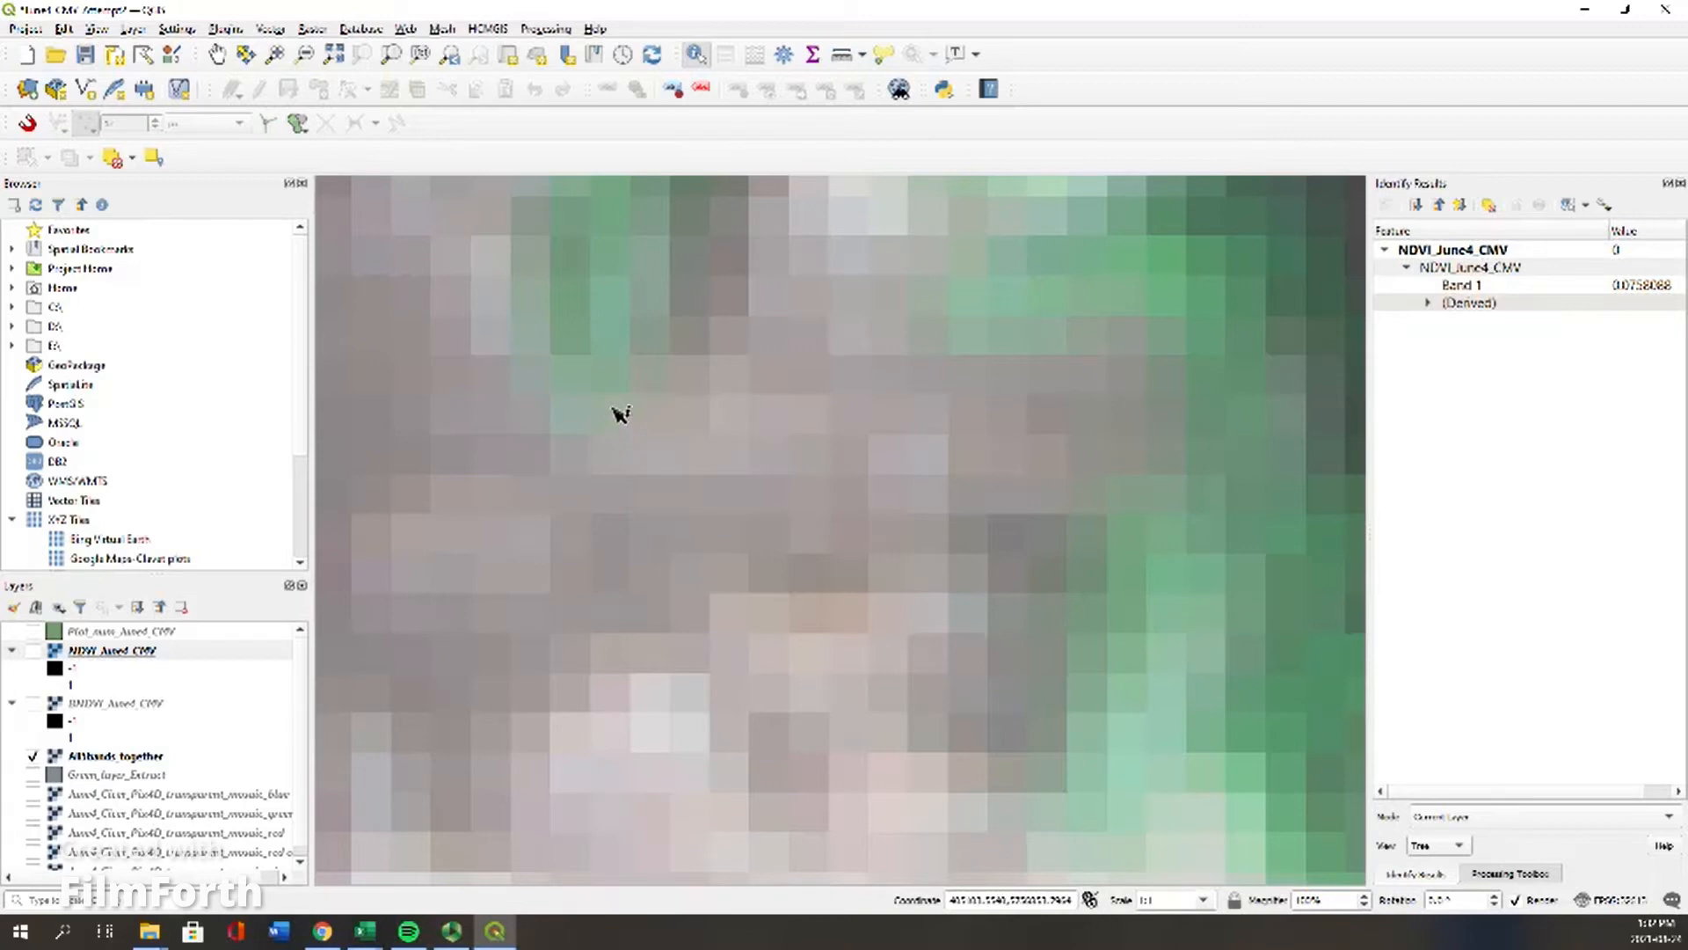
left_click(626, 384)
left_click(629, 348)
left_click(703, 390)
left_click(497, 330)
left_click(497, 314)
left_click(496, 258)
Step: Identify the NDVI_June4_CMV values along the soil-facing edge of the larger leaf beside the narrow one
left_click(1054, 545)
left_click(1096, 538)
left_click(1125, 541)
left_click(1095, 538)
left_click(1059, 576)
left_click(1126, 661)
left_click(1066, 614)
left_click(1096, 584)
Step: Identify the NDVI_June4_CMV values along the leaf edge of a plant on the pinkish soil elsewhere in the field
scroll(1209, 536, "down", 3)
scroll(1109, 623, "down", 5)
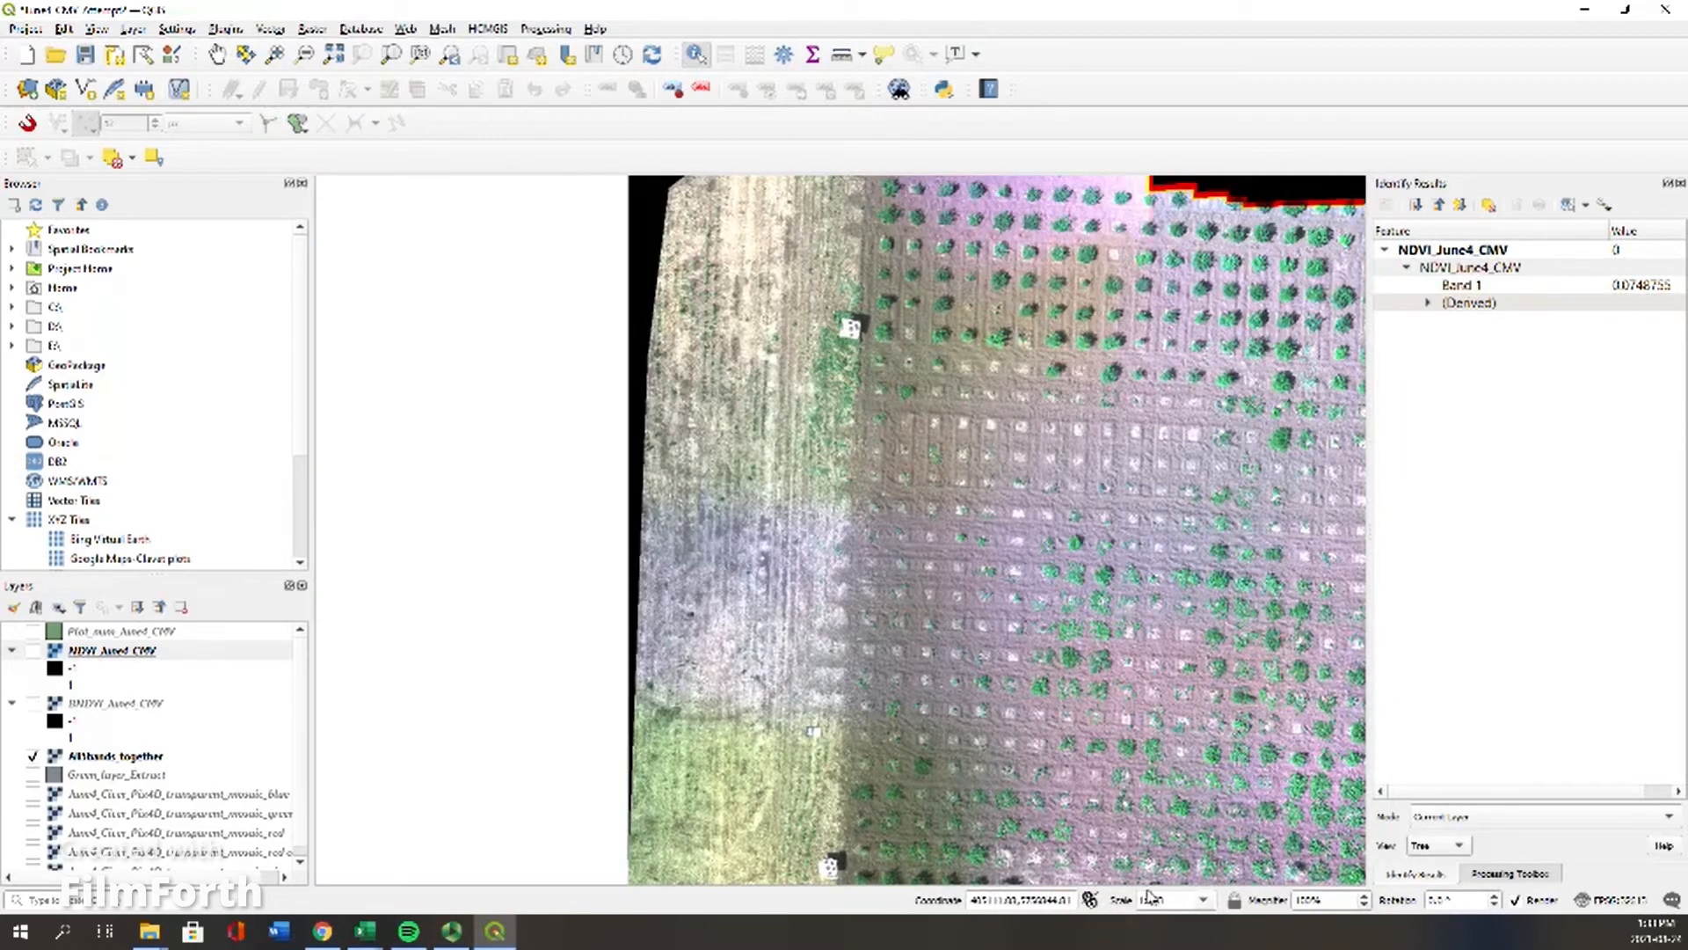
scroll(1098, 785, "up", 4)
scroll(1143, 779, "up", 3)
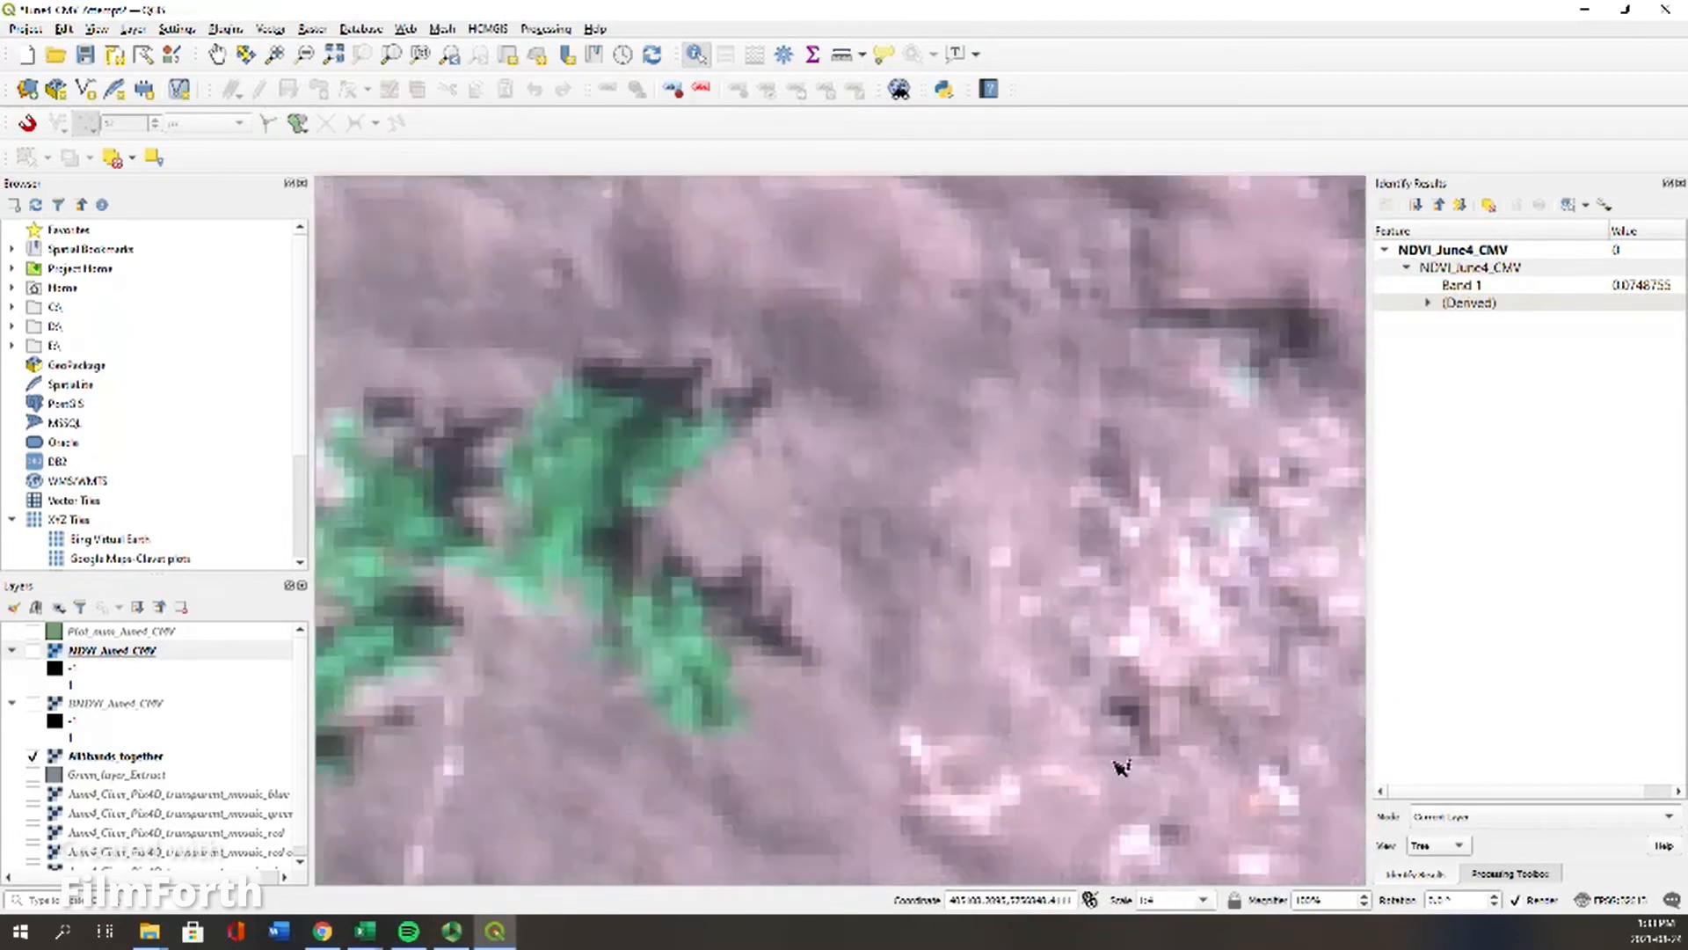
scroll(648, 409, "up", 2)
scroll(648, 409, "up", 1)
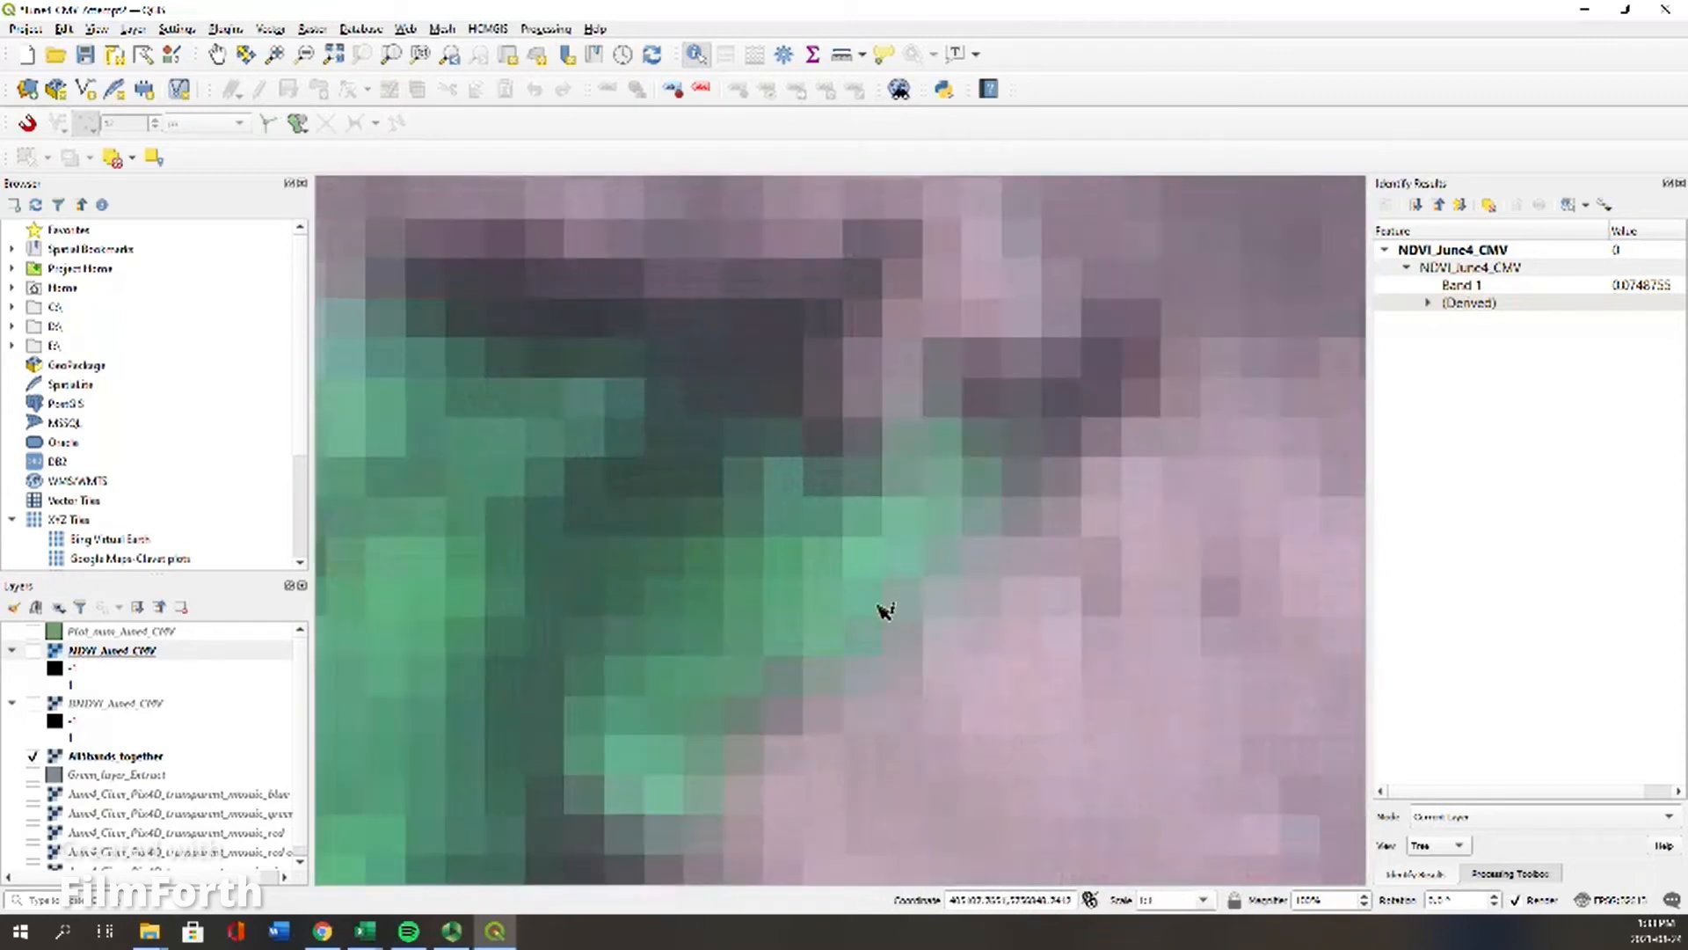
left_click(879, 607)
left_click(863, 641)
left_click(914, 646)
left_click(829, 687)
left_click(738, 682)
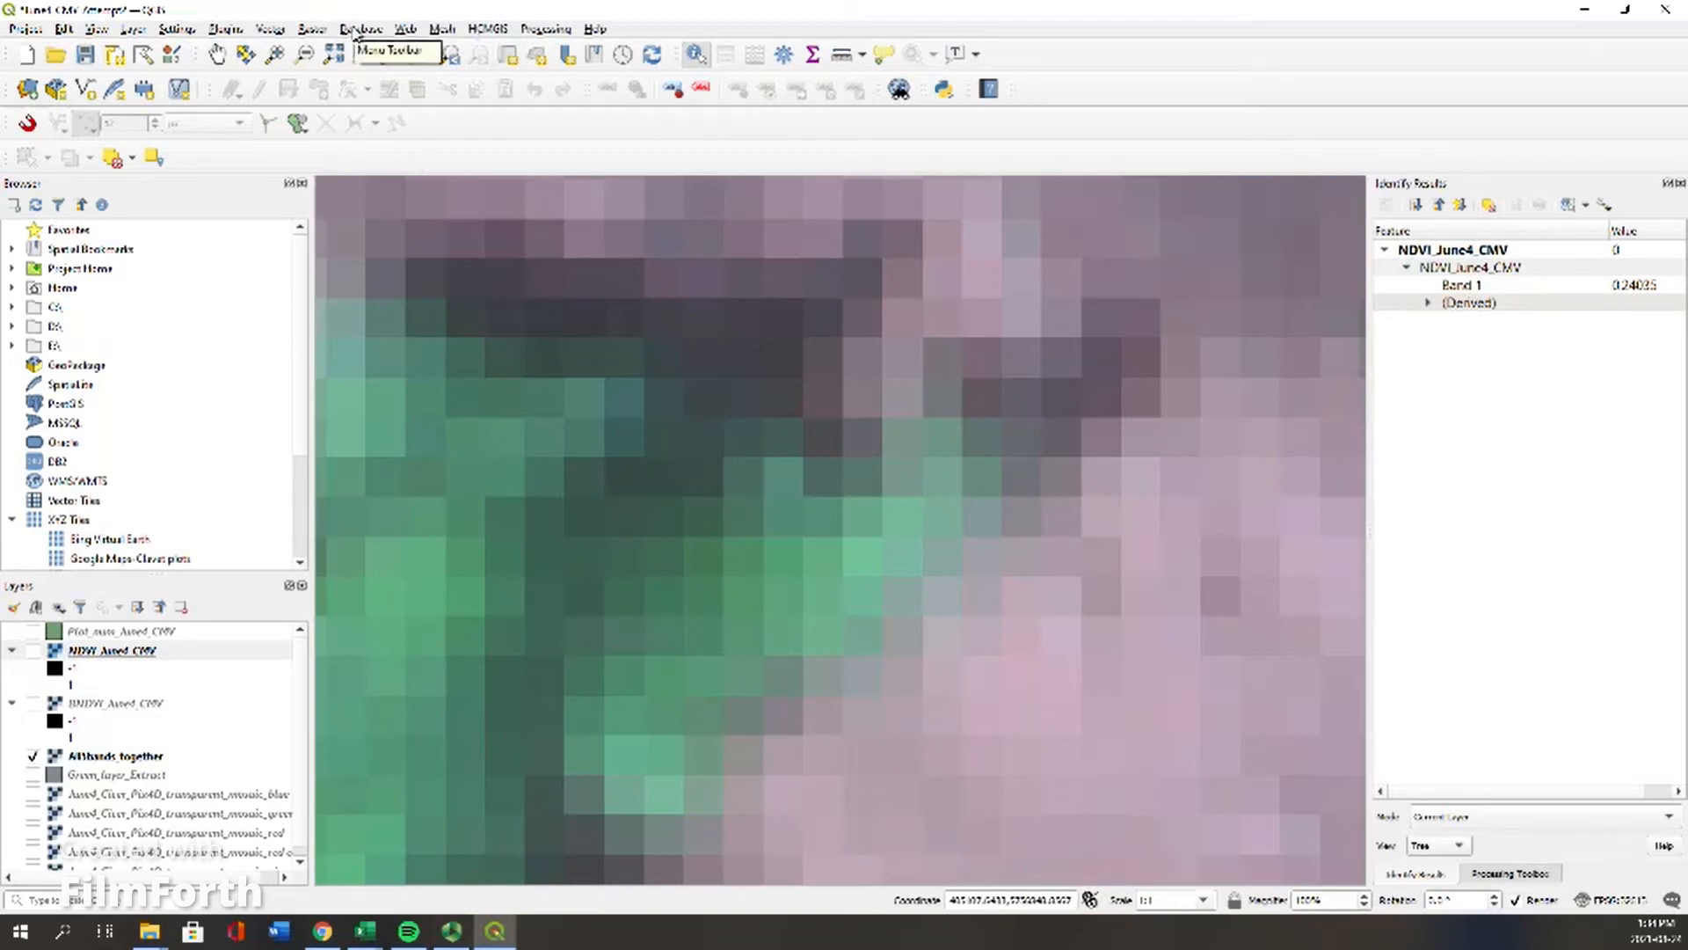
Step: Start a Raster Calculator run with its output saved as NDVI_0.1 in the QGIS Analysis Part 2-Post GCP Tag folder
left_click(313, 30)
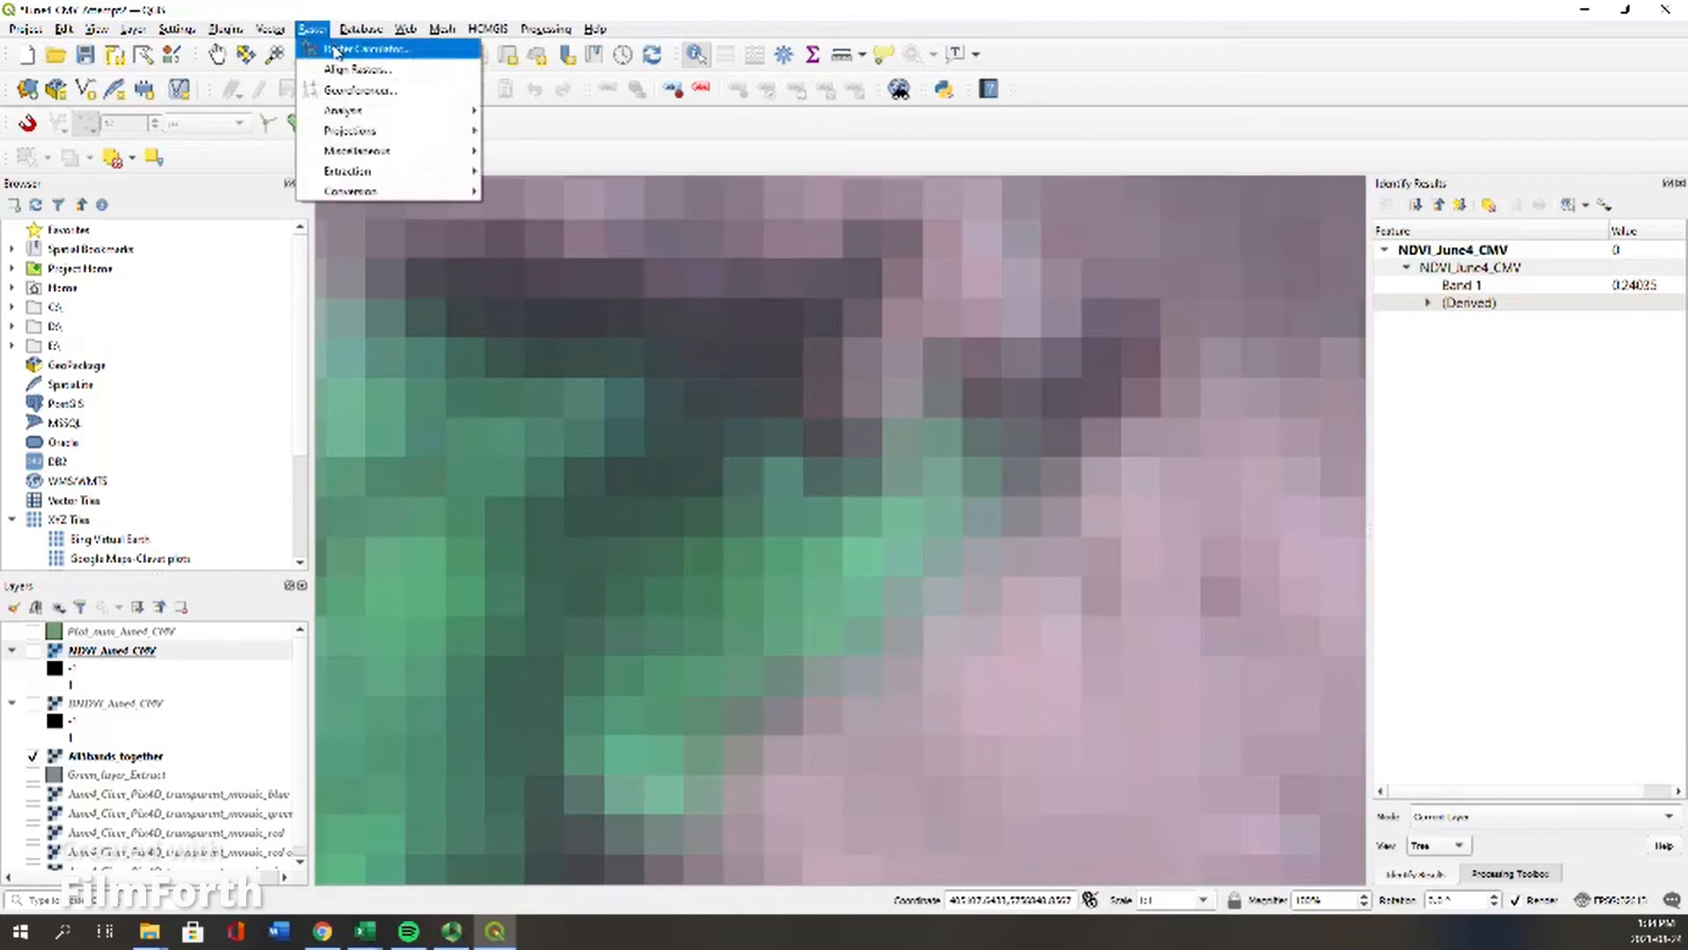
left_click(373, 49)
left_click(661, 783)
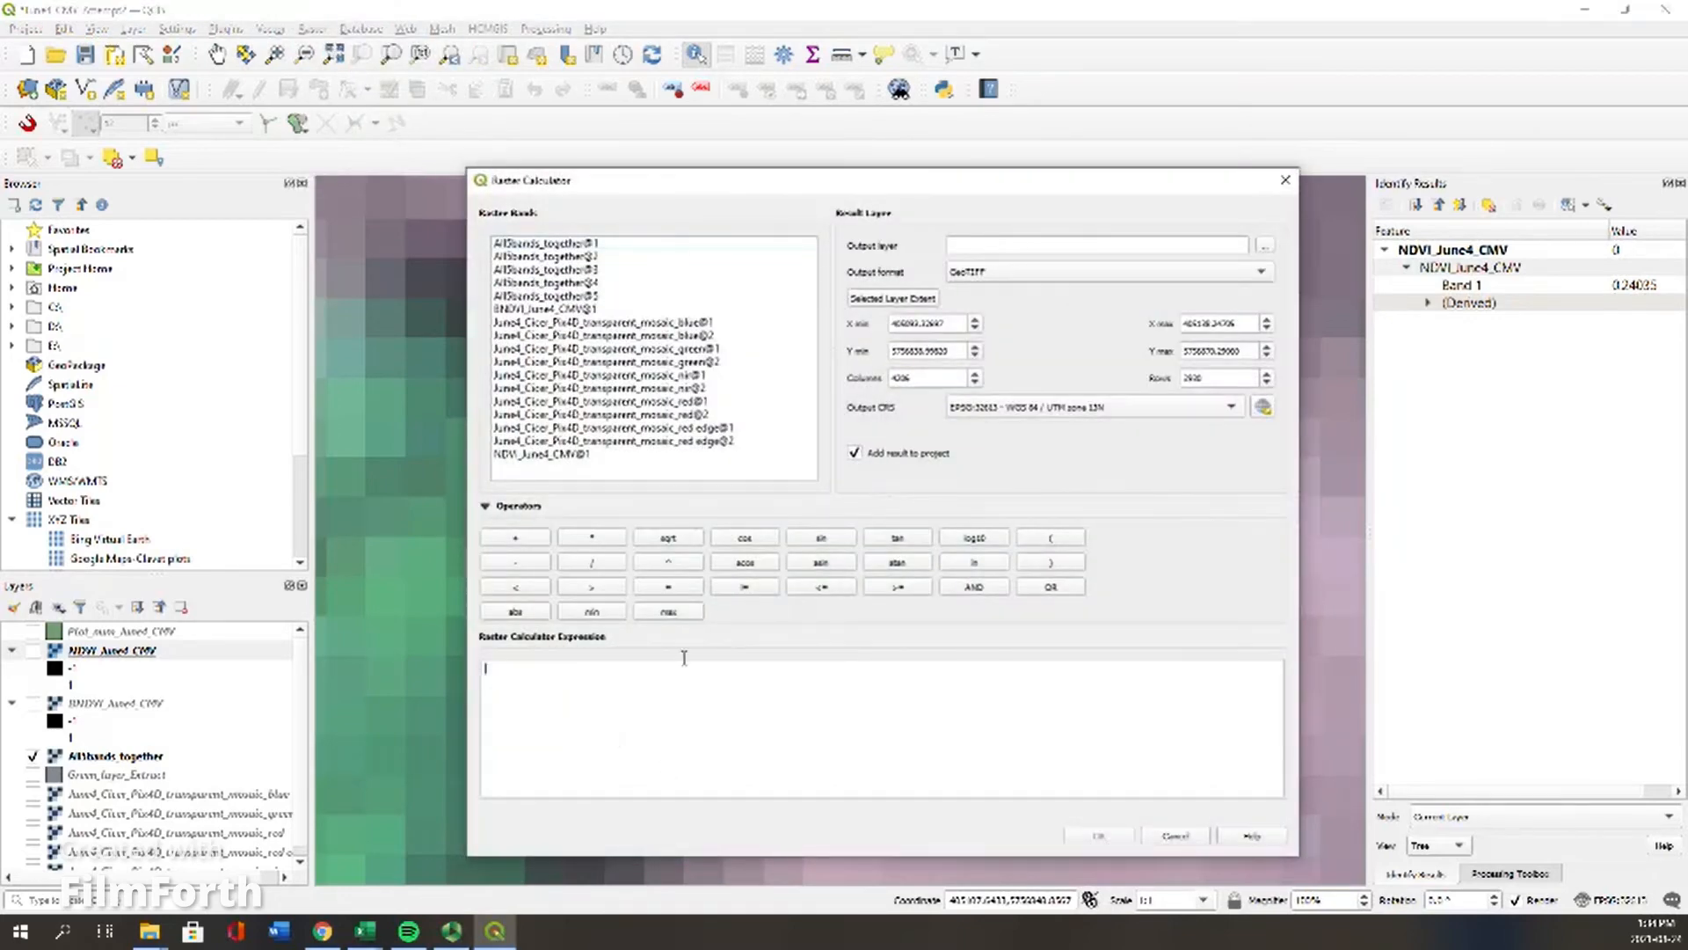
left_click(1025, 247)
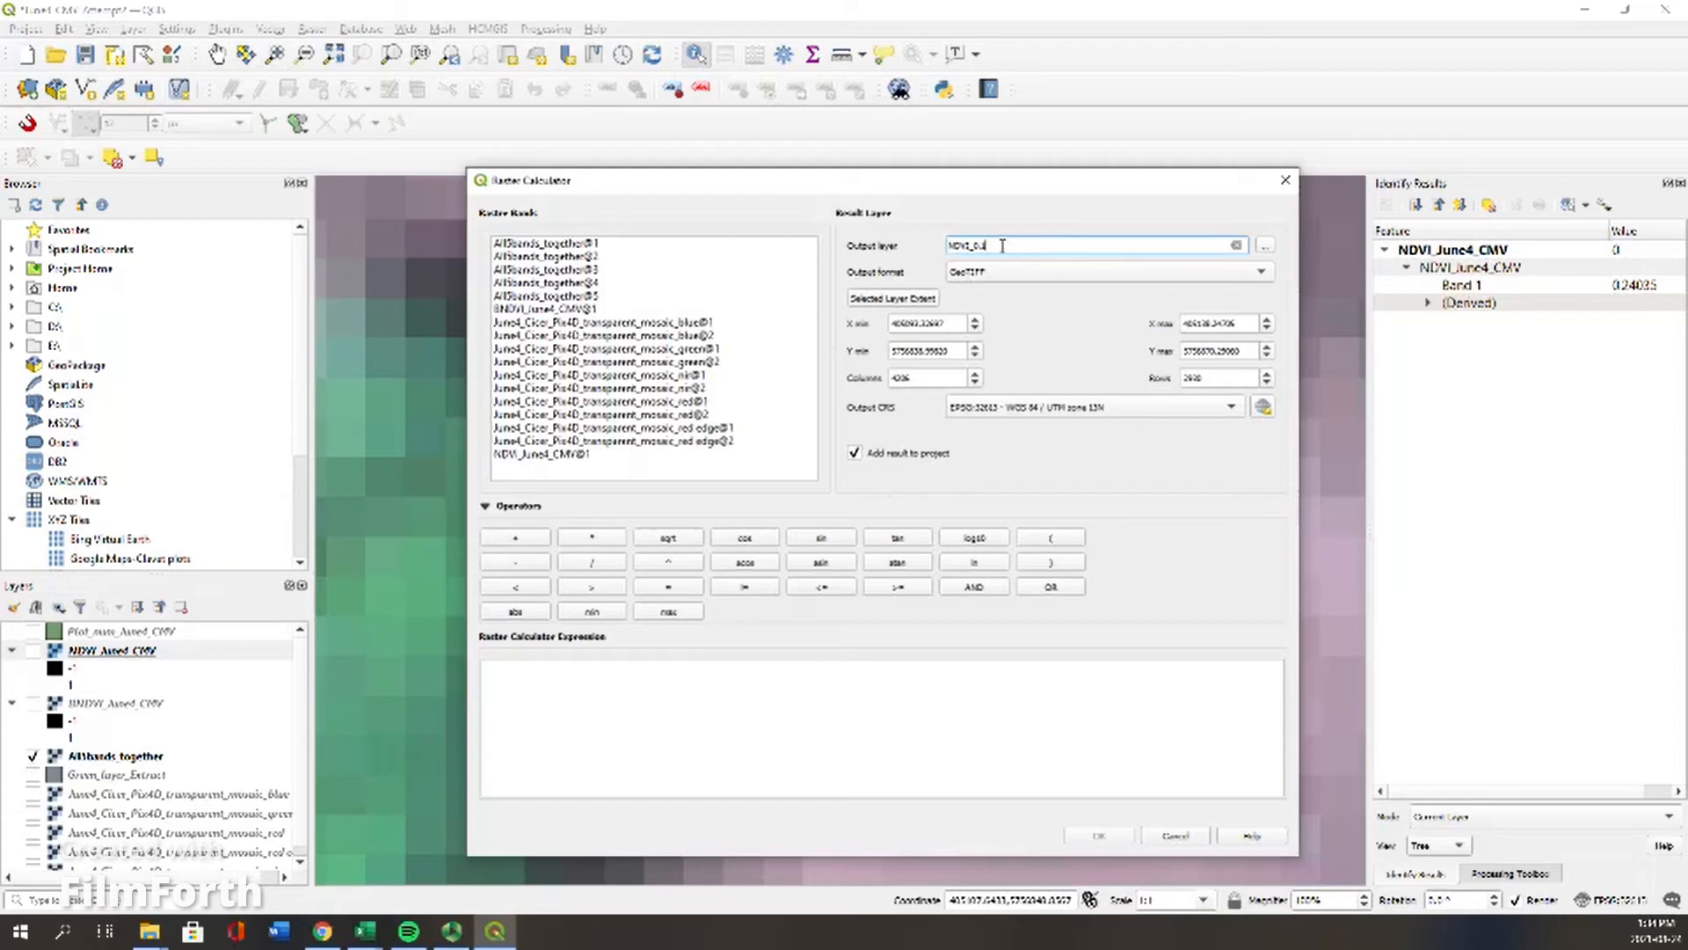
left_click(1266, 247)
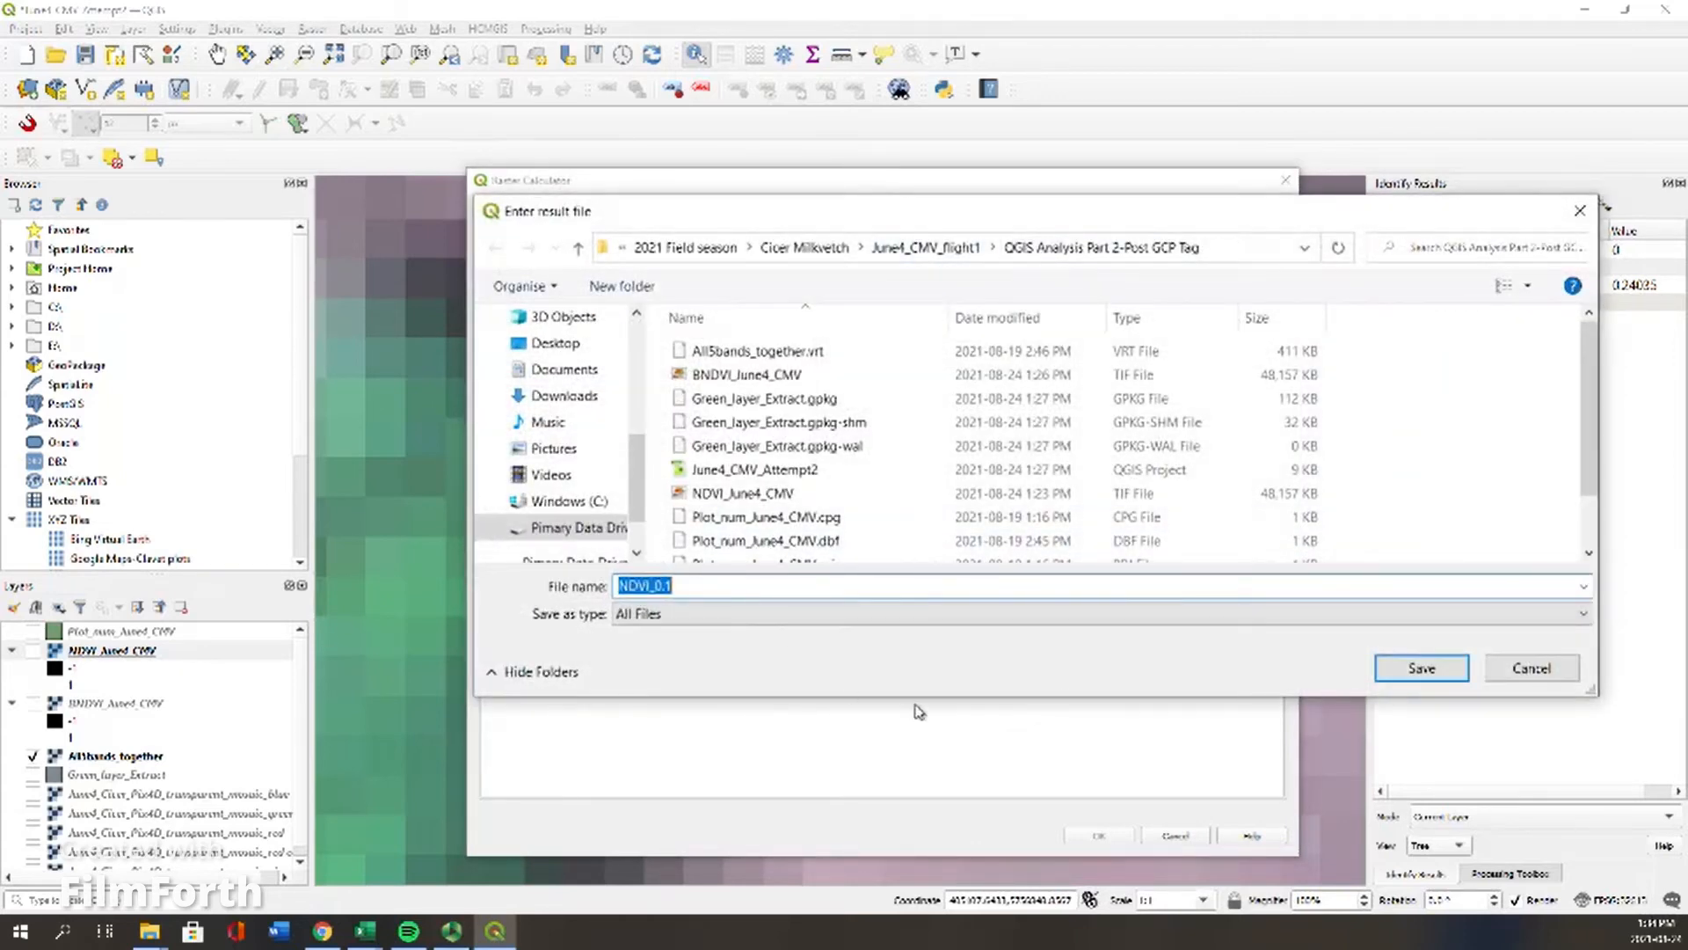
left_click(1413, 676)
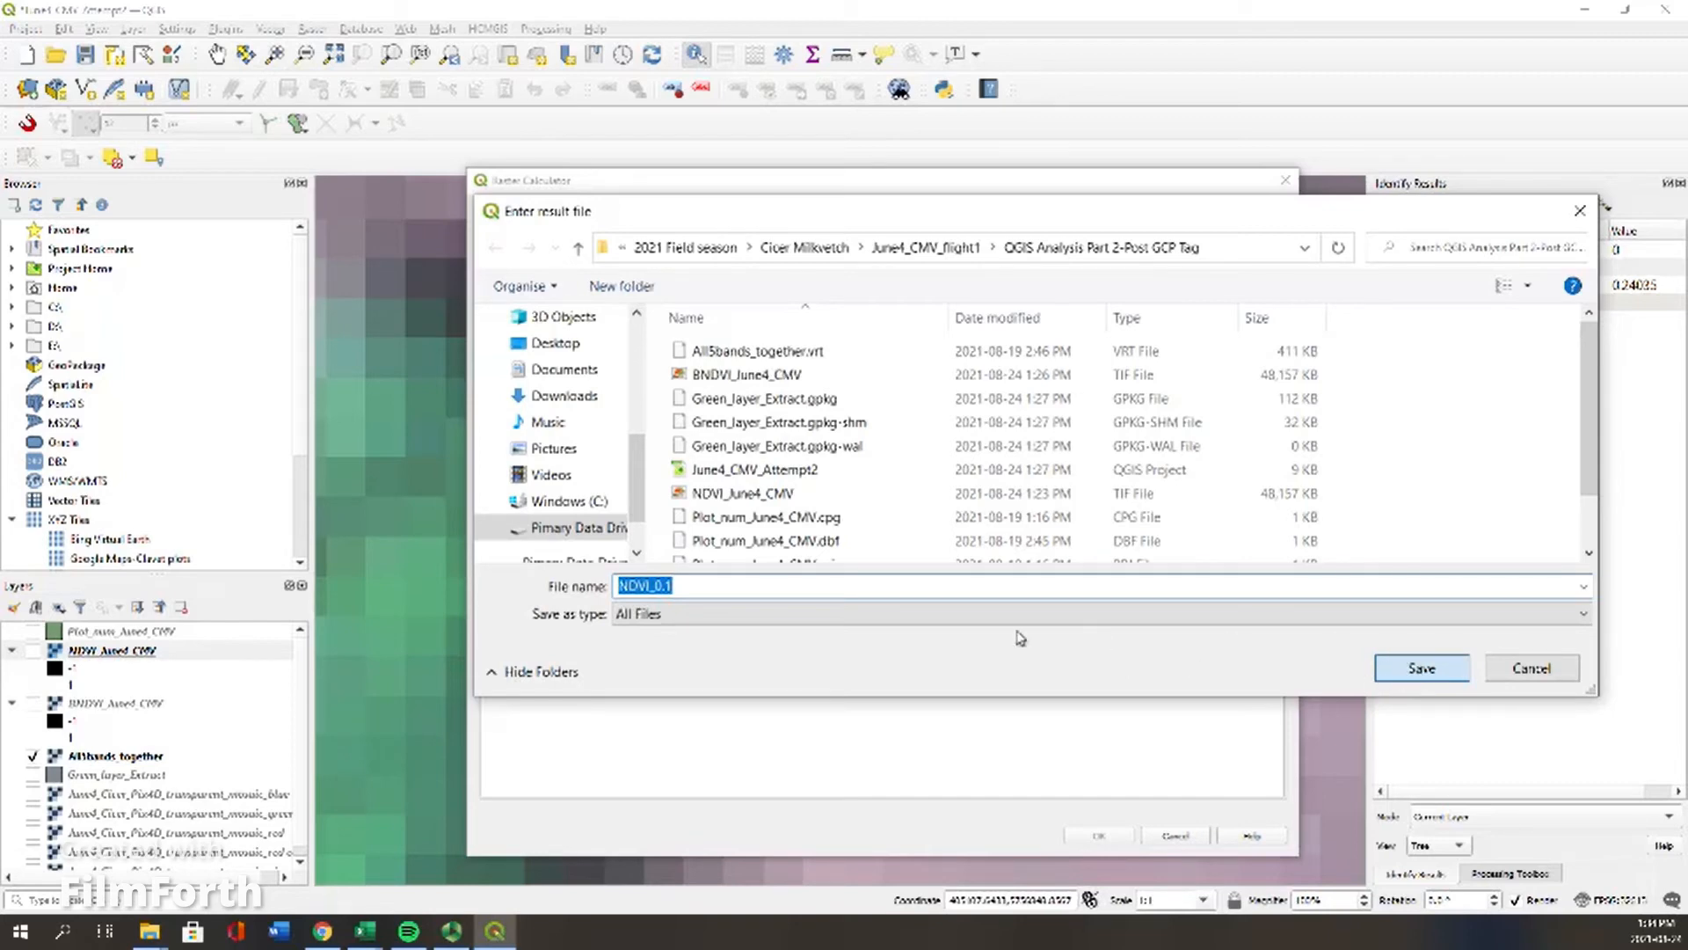
key("Return")
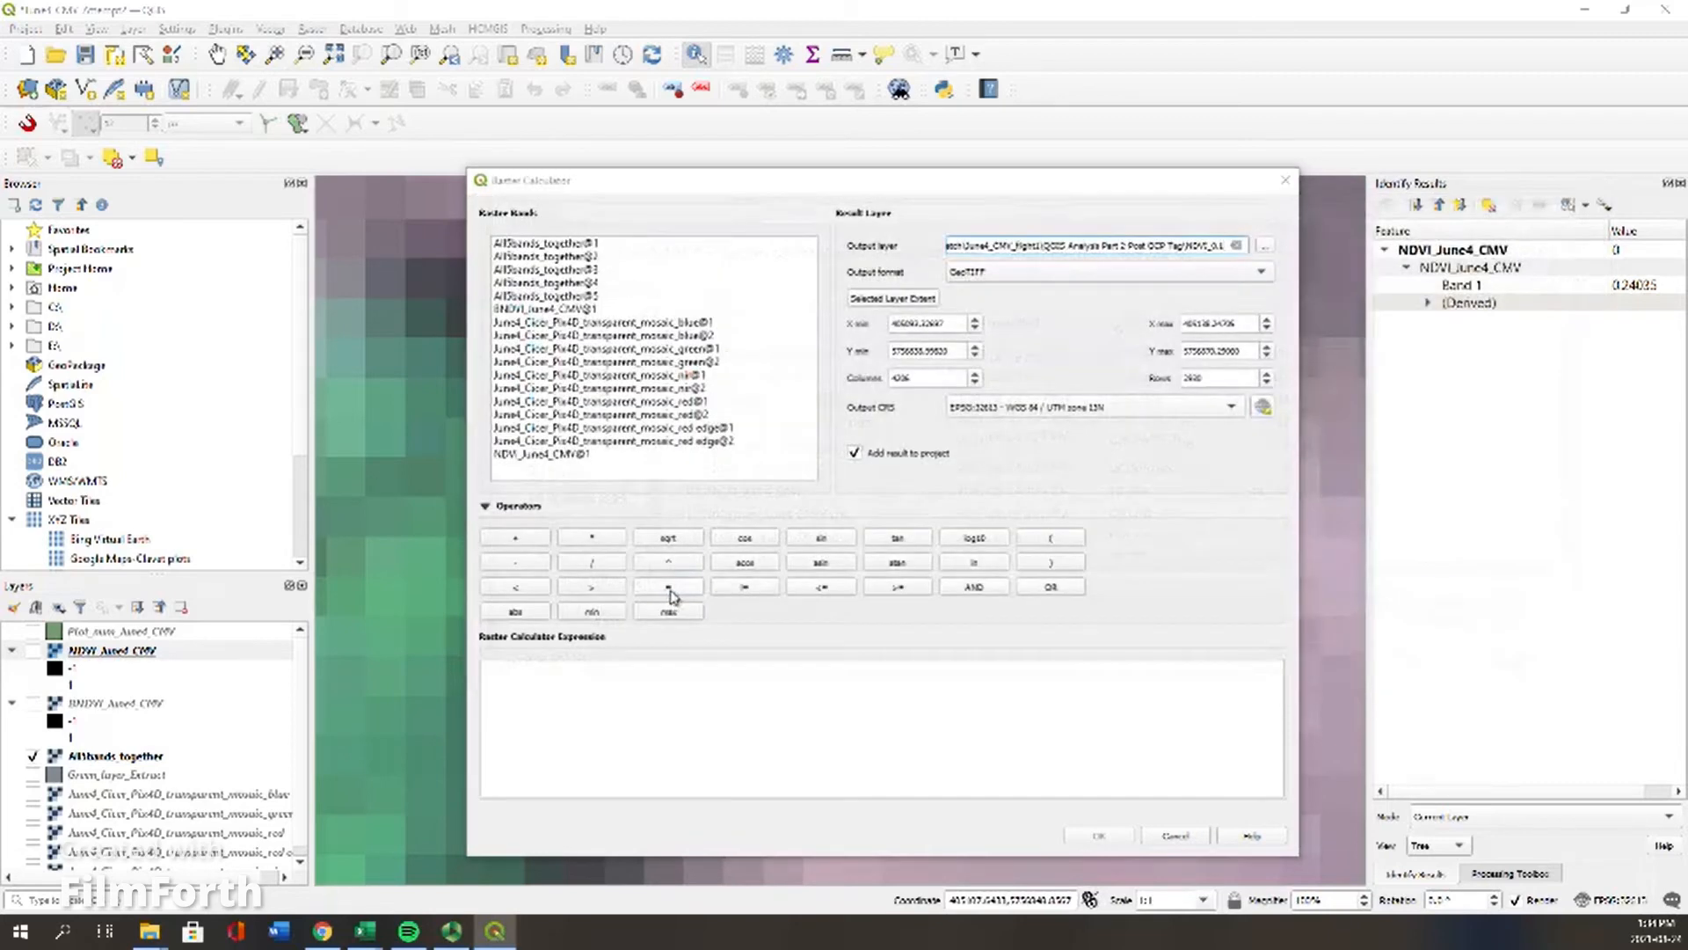
Step: Calculate the raster with the expression "NDVI_June4_CMV@1">0.1 and output CRS EPSG:32613 - WGS 84 / UTM zone 13N
left_click(578, 686)
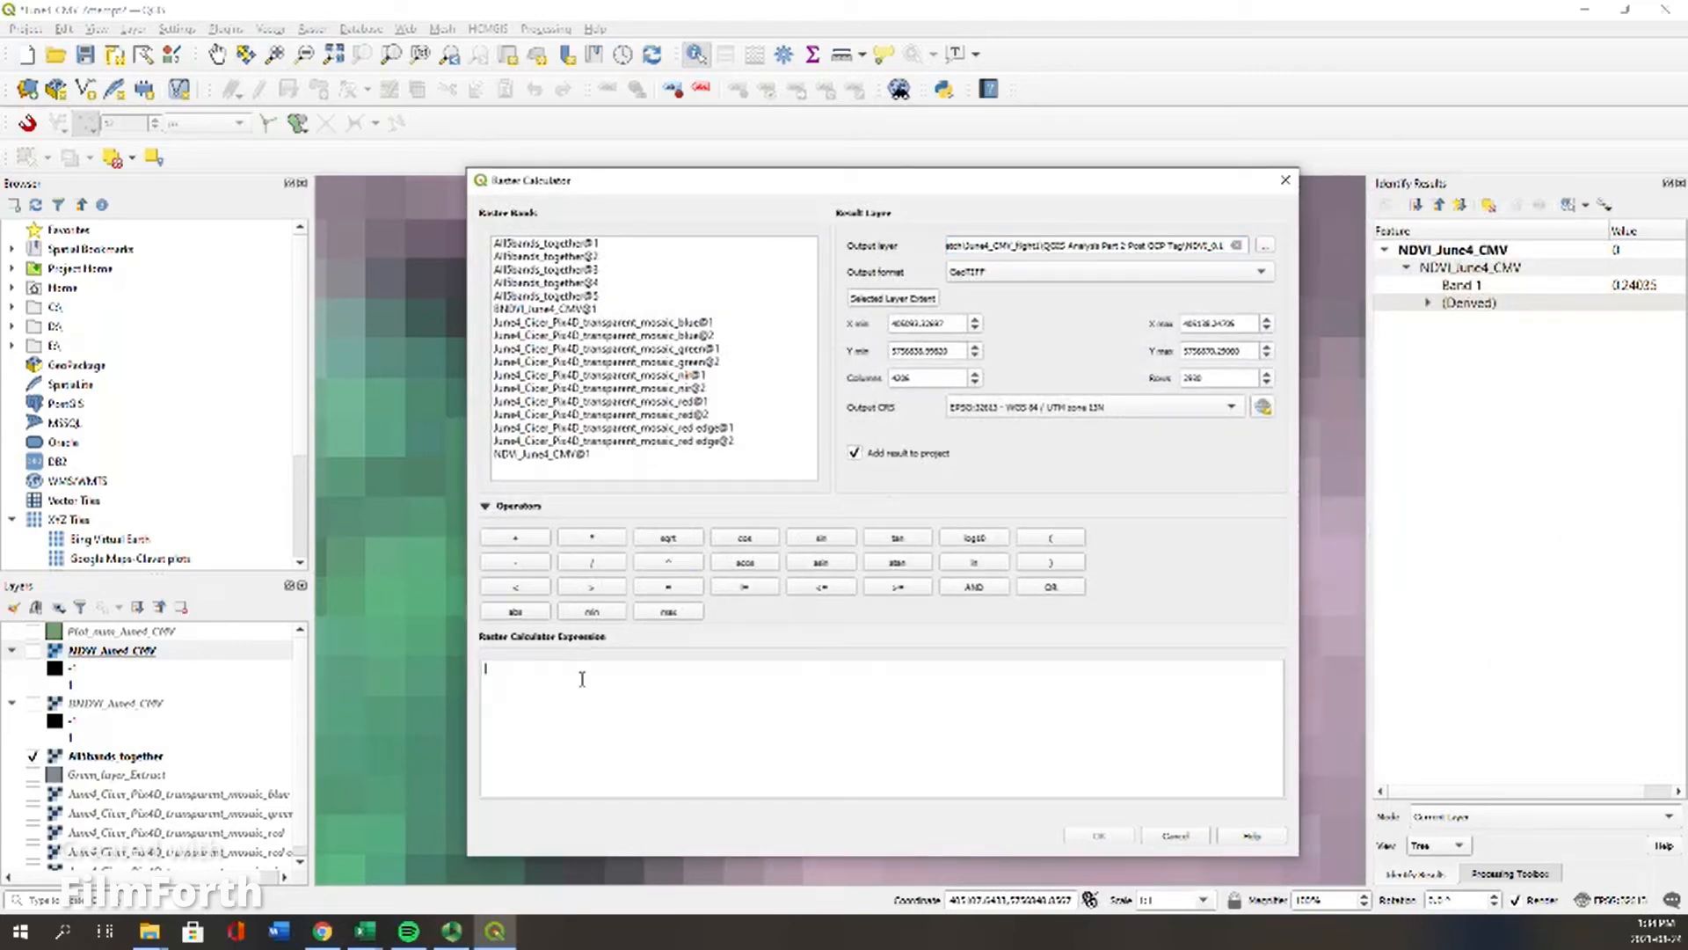
double_click(543, 454)
left_click(630, 694)
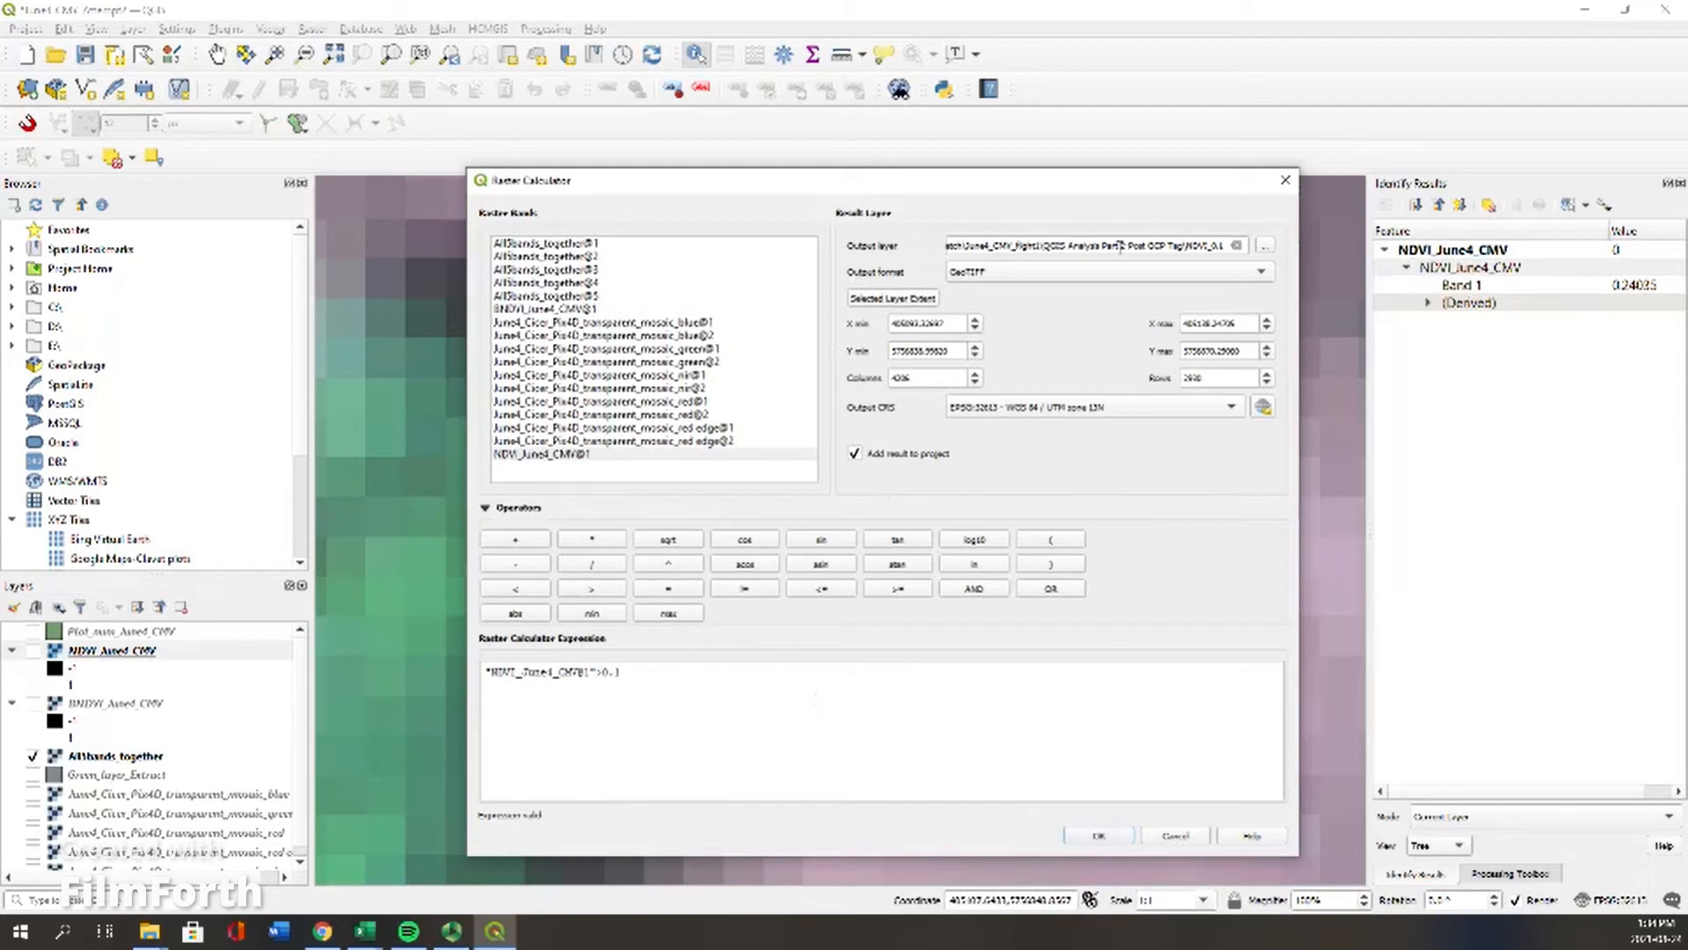
left_click(1139, 407)
left_click(1127, 427)
left_click(1099, 834)
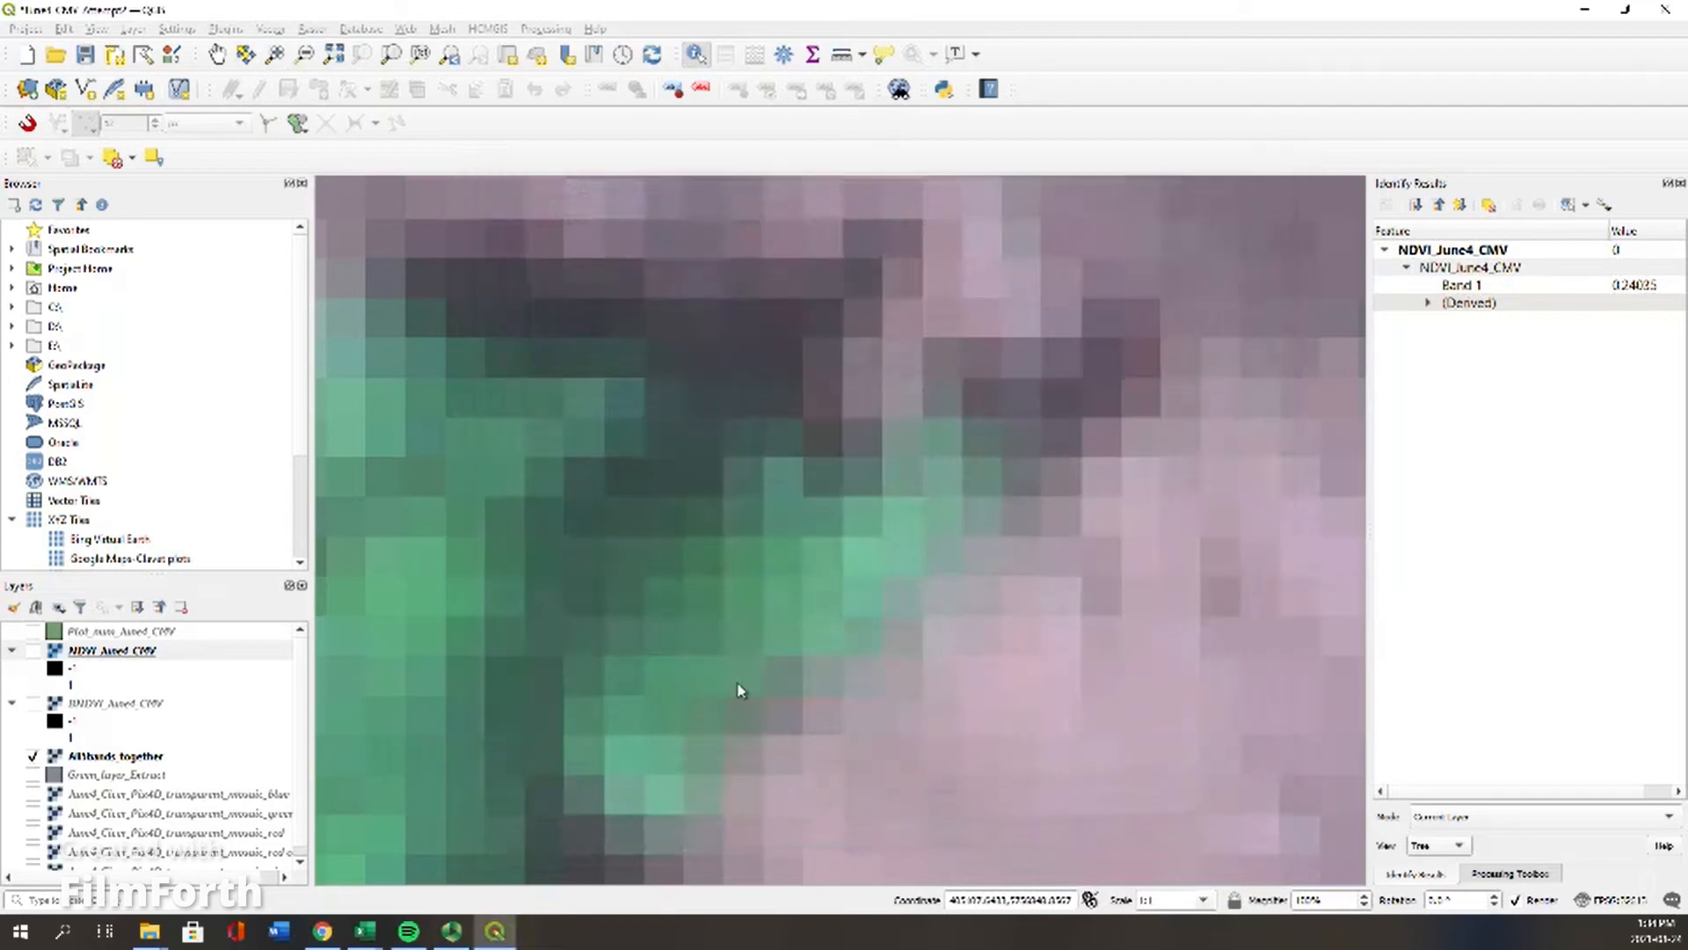
Step: Compare the NDVI_0 threshold raster with the plants in All5bands_together by toggling its visibility, leaving it shown
scroll(752, 605, "down", 8)
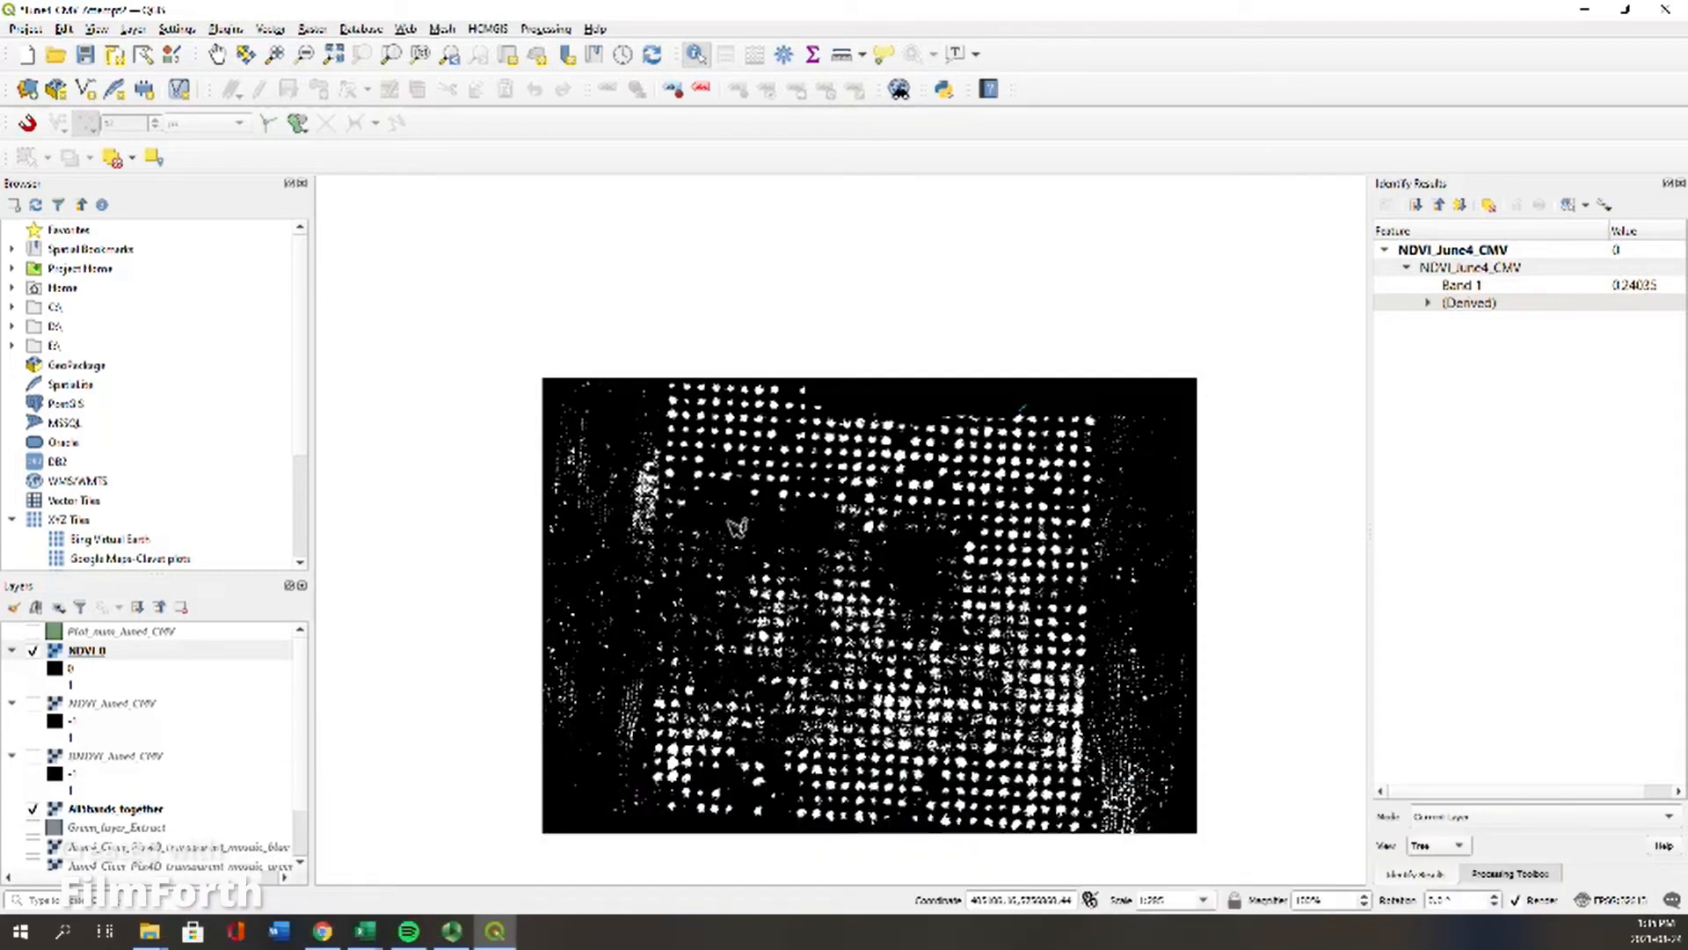
scroll(801, 532, "up", 1)
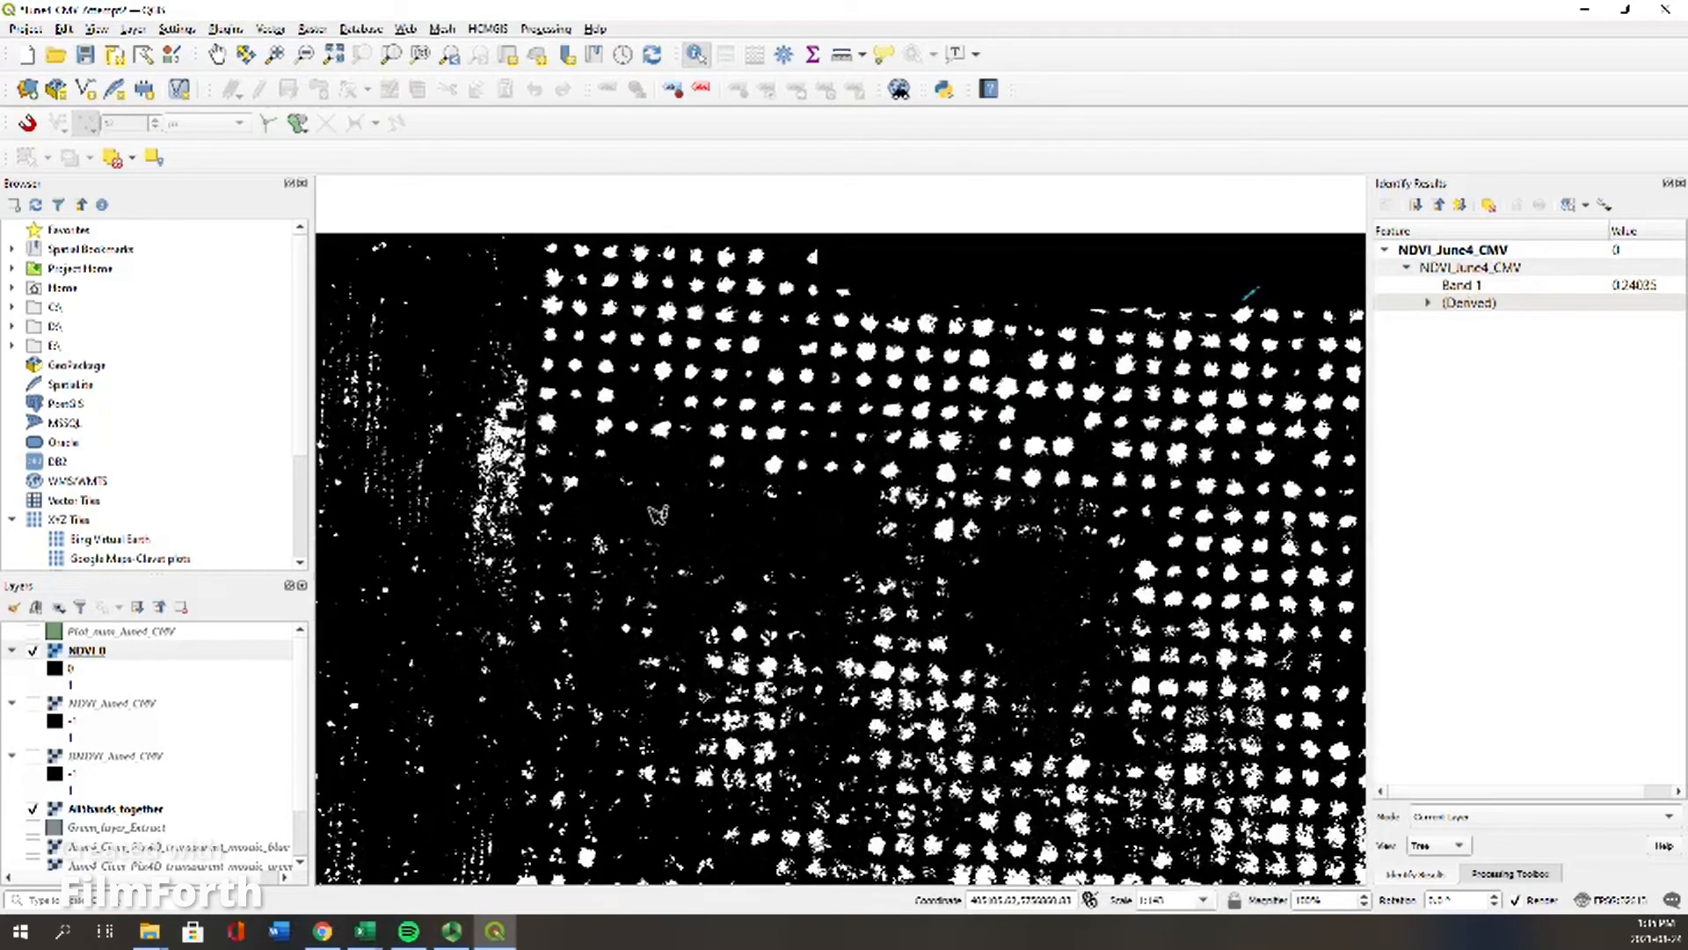
scroll(657, 514, "up", 1)
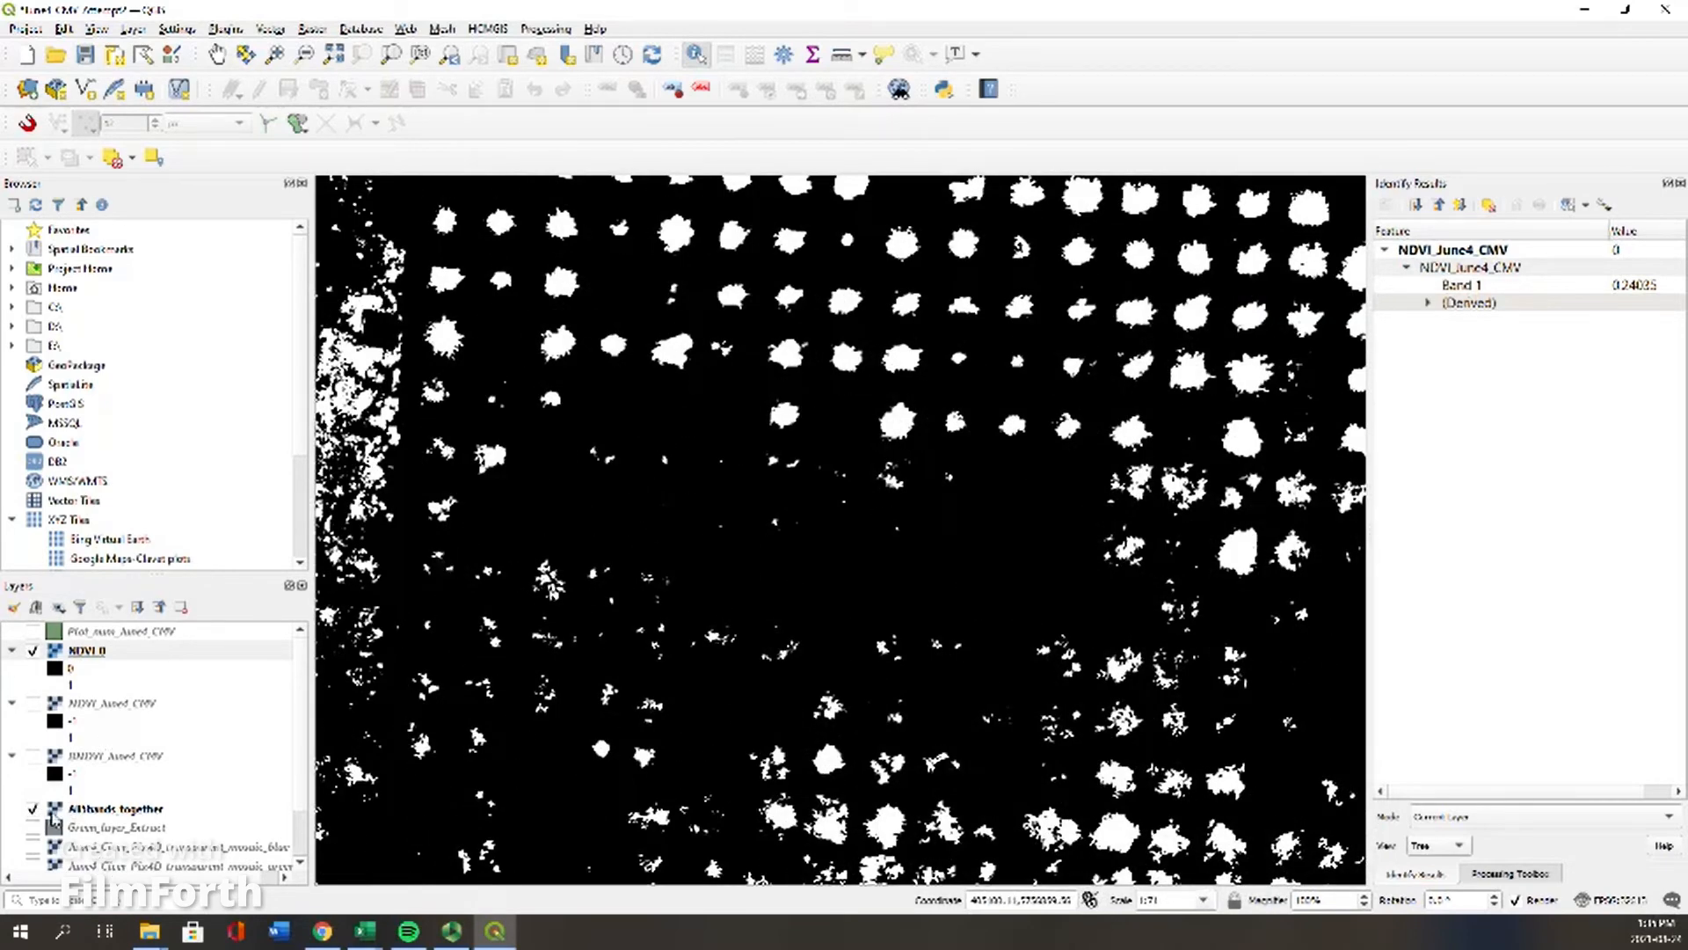
left_click(33, 651)
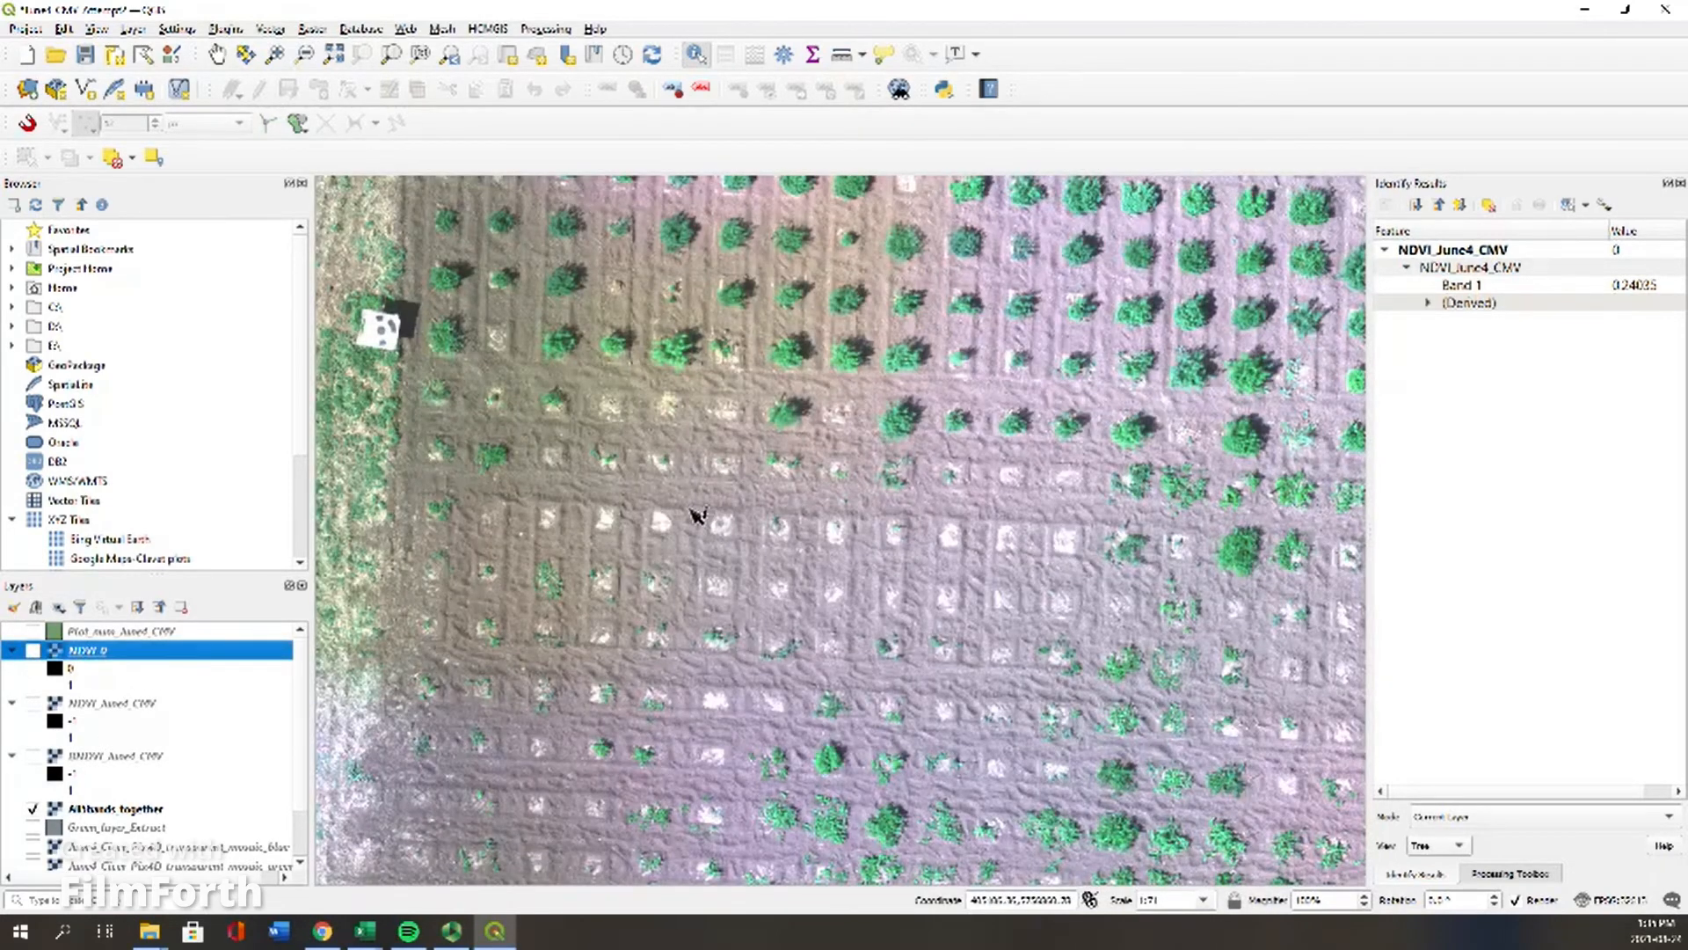
left_click(33, 650)
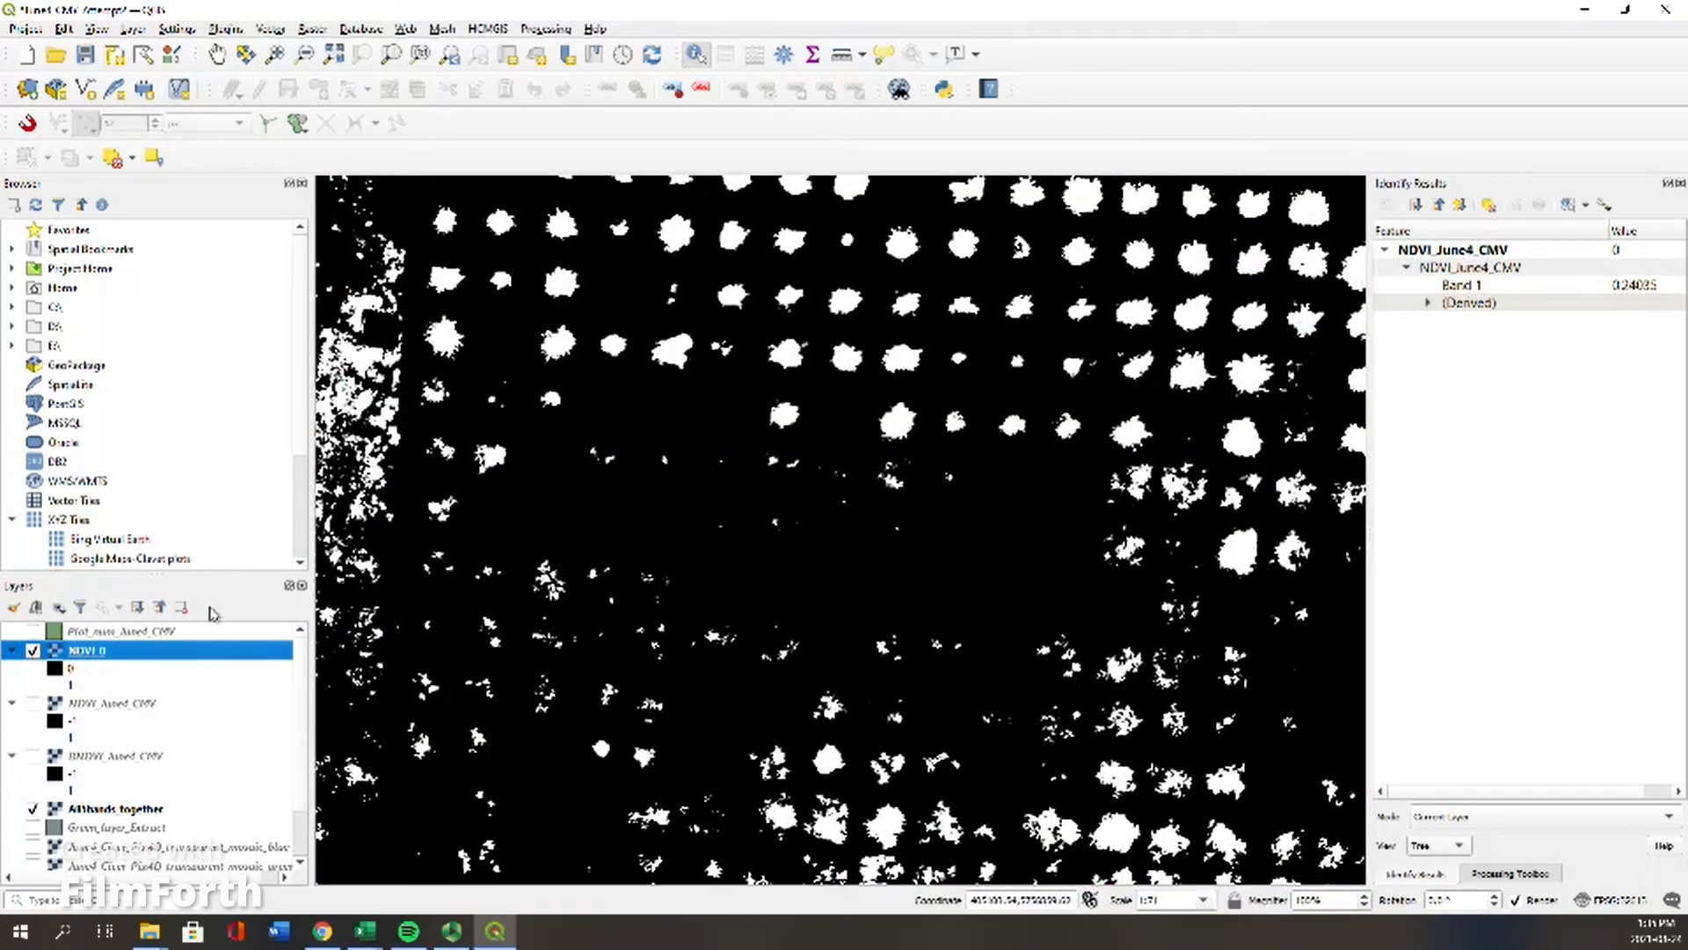
left_click(33, 651)
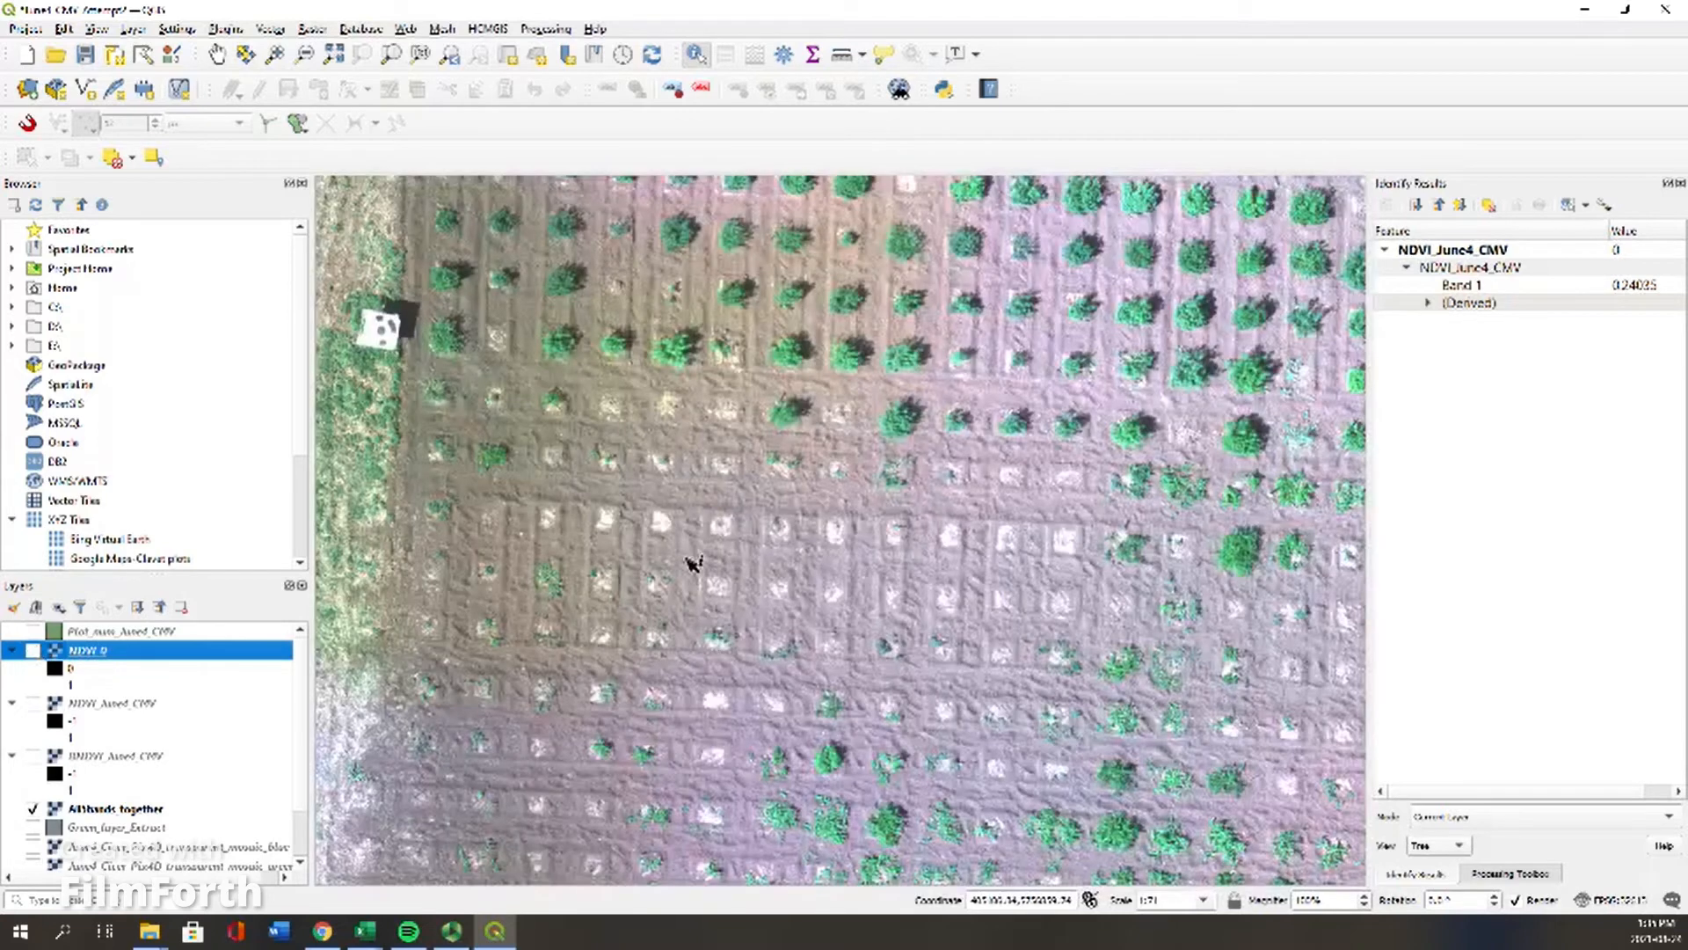
scroll(689, 566, "up", 3)
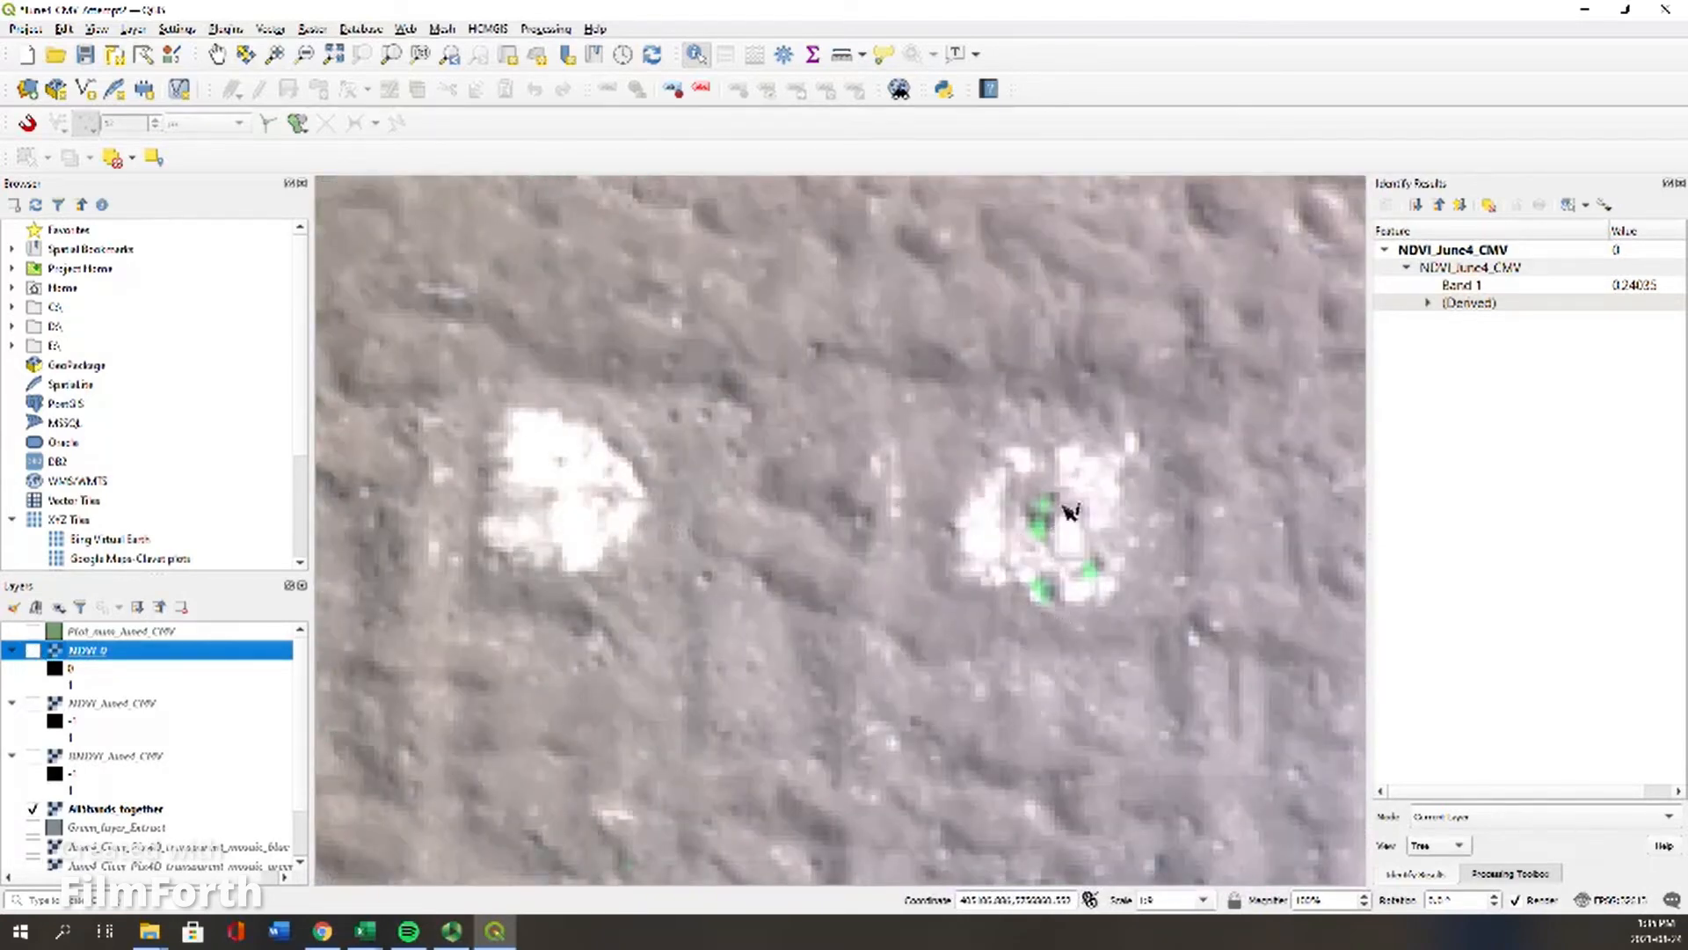
left_click(35, 650)
scroll(804, 626, "down", 5)
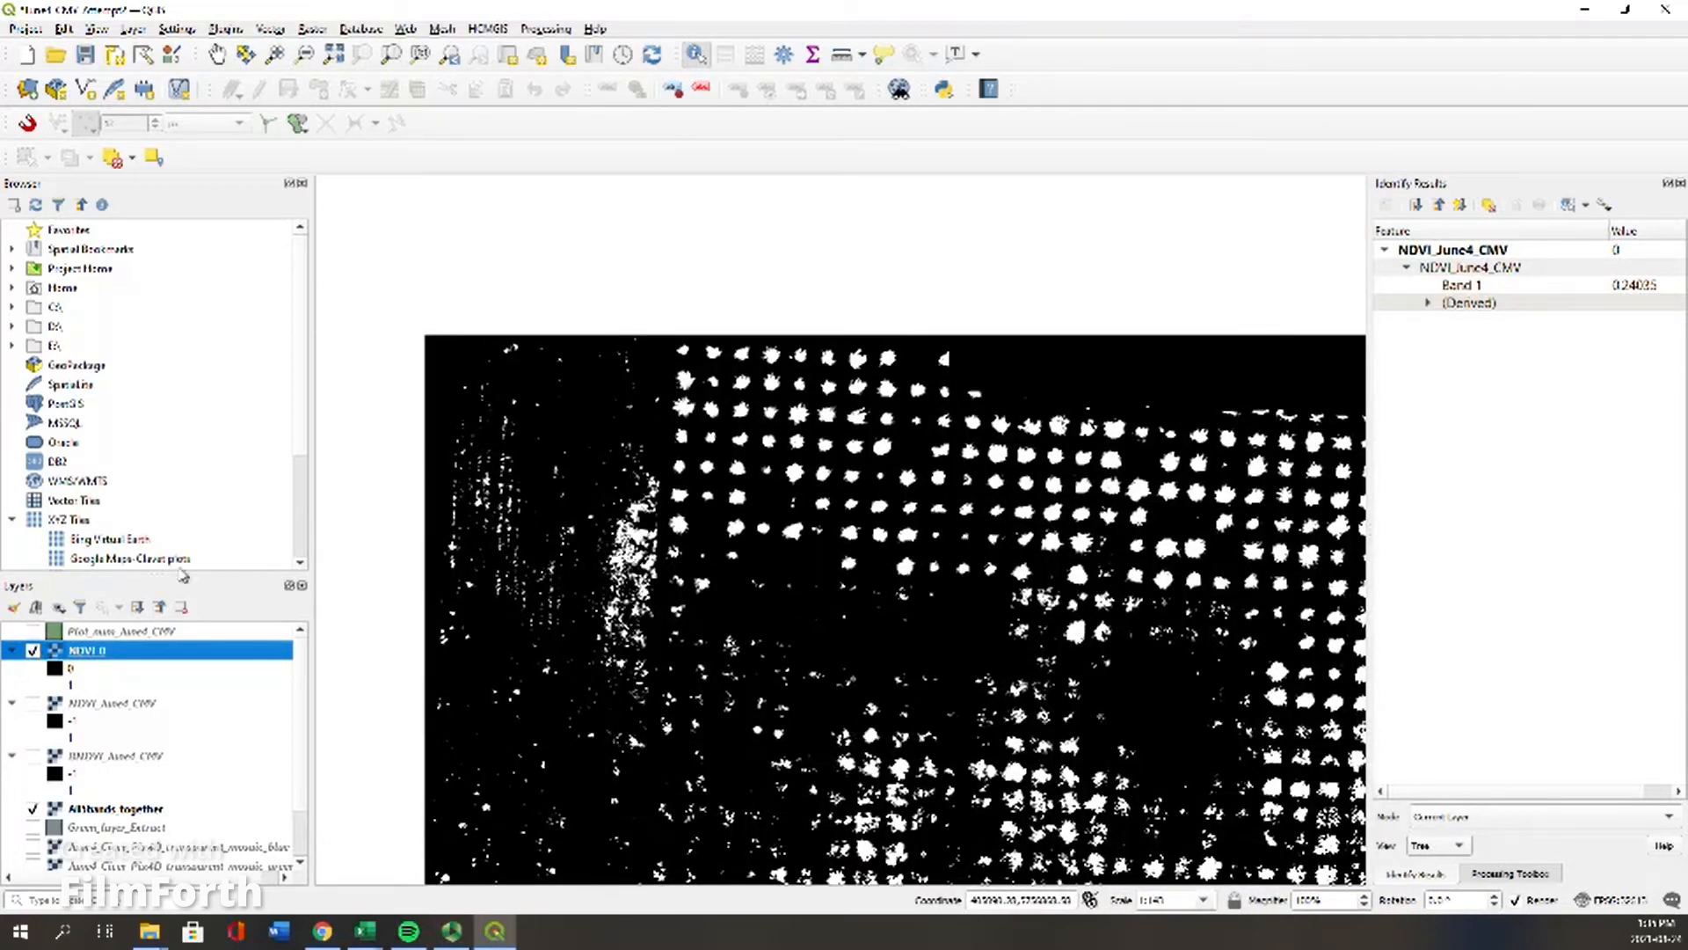
Step: Rename the NDVI_0 layer as NDVI_0.1 in its source properties
right_click(100, 660)
left_click(110, 642)
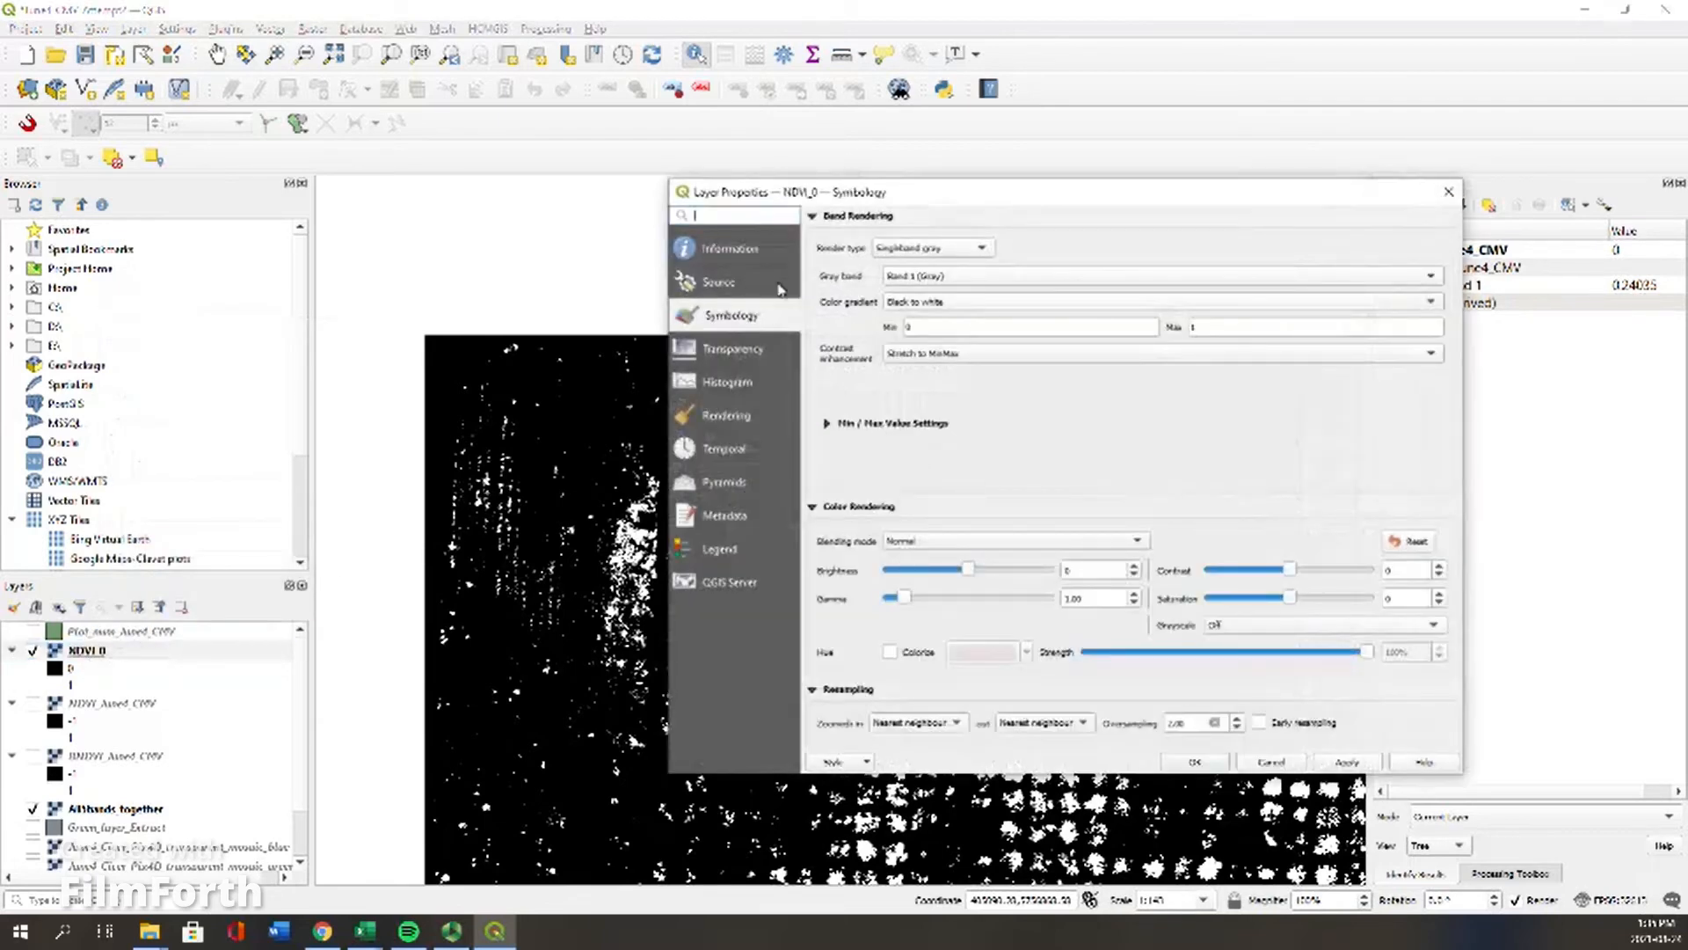
left_click(717, 283)
left_click(946, 230)
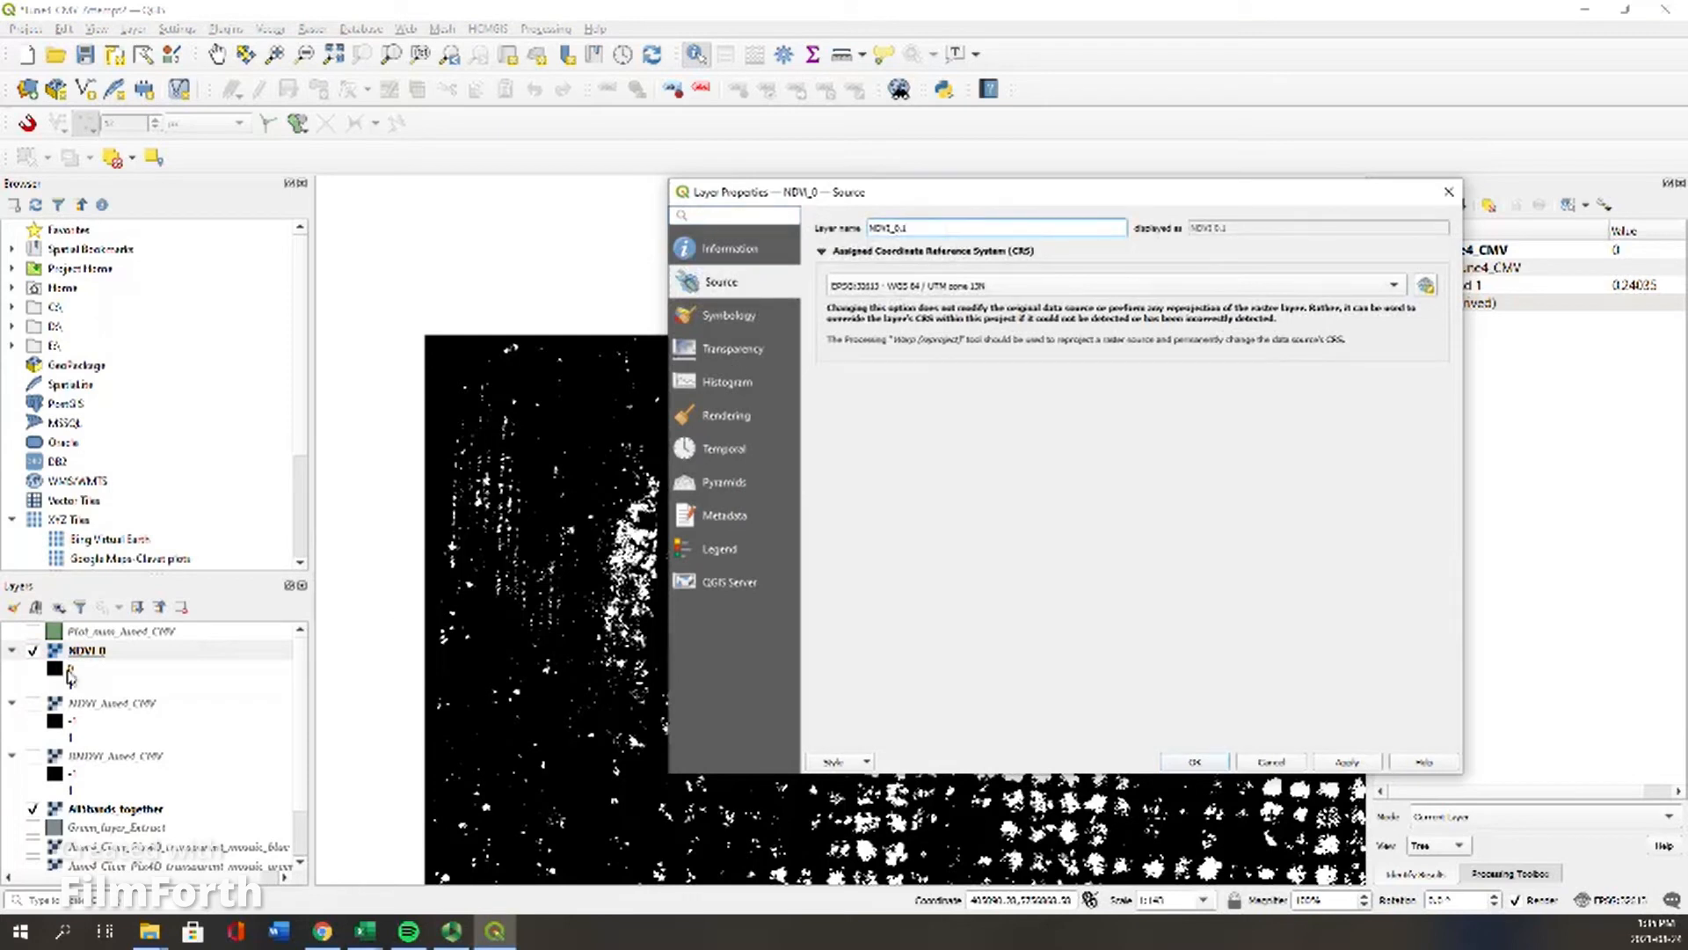
left_click(95, 655)
left_click(1195, 762)
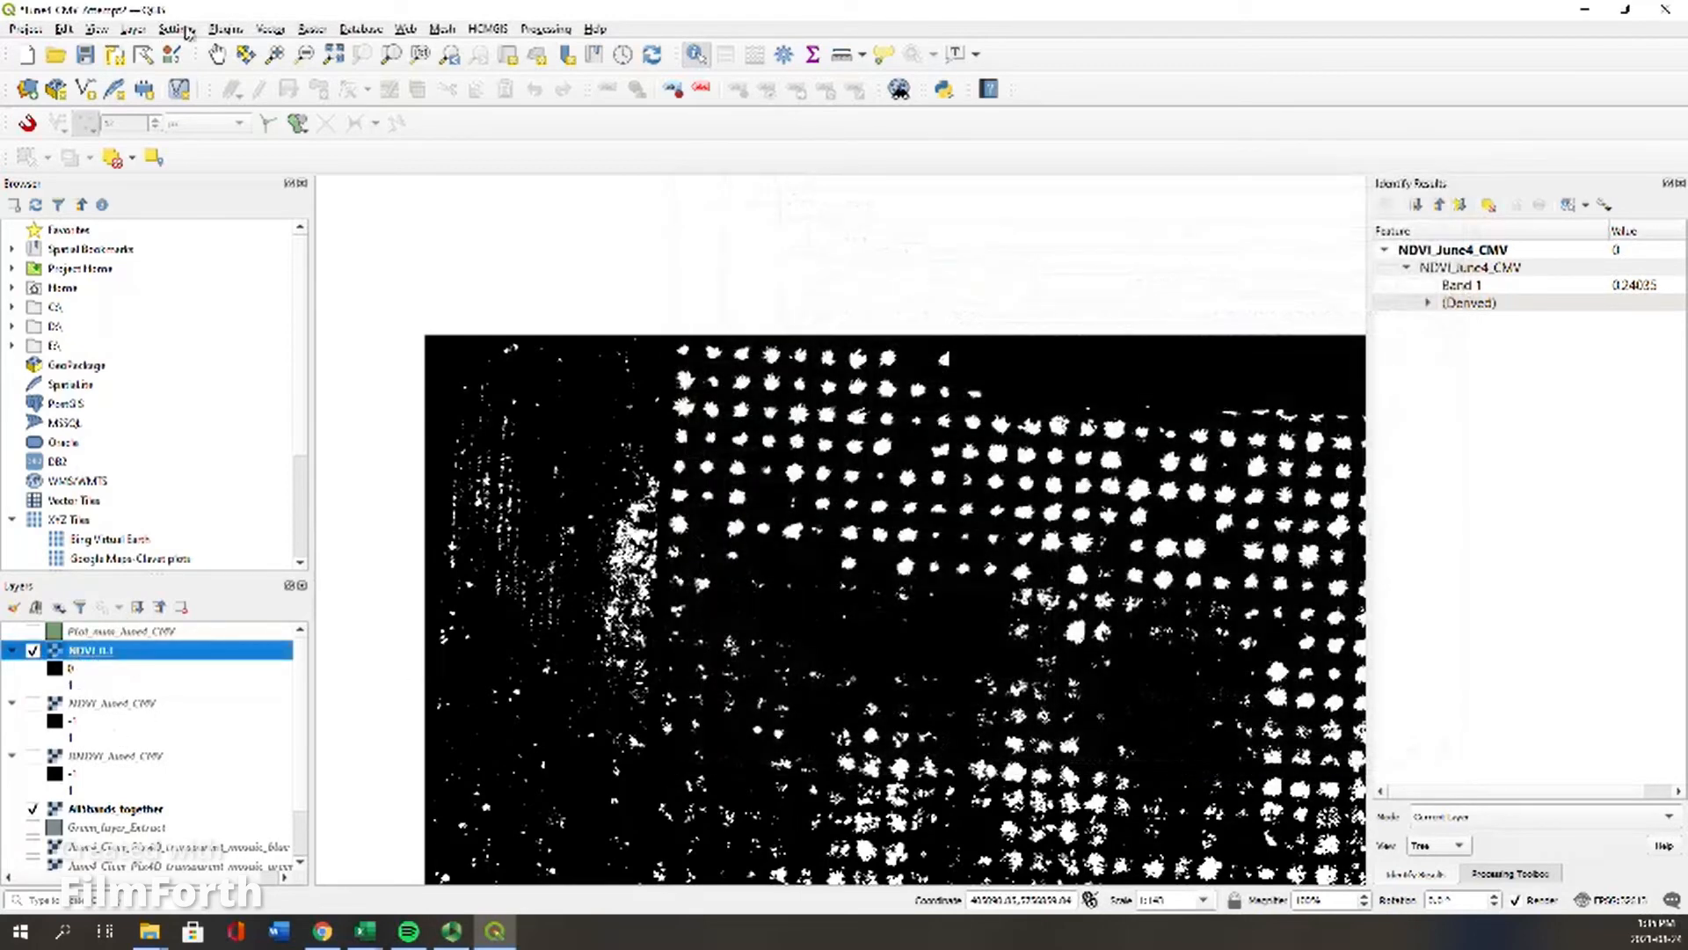
Step: Start another Raster Calculator run and enter the expression "NDVI_June4_CMV@1">0.8
left_click(312, 29)
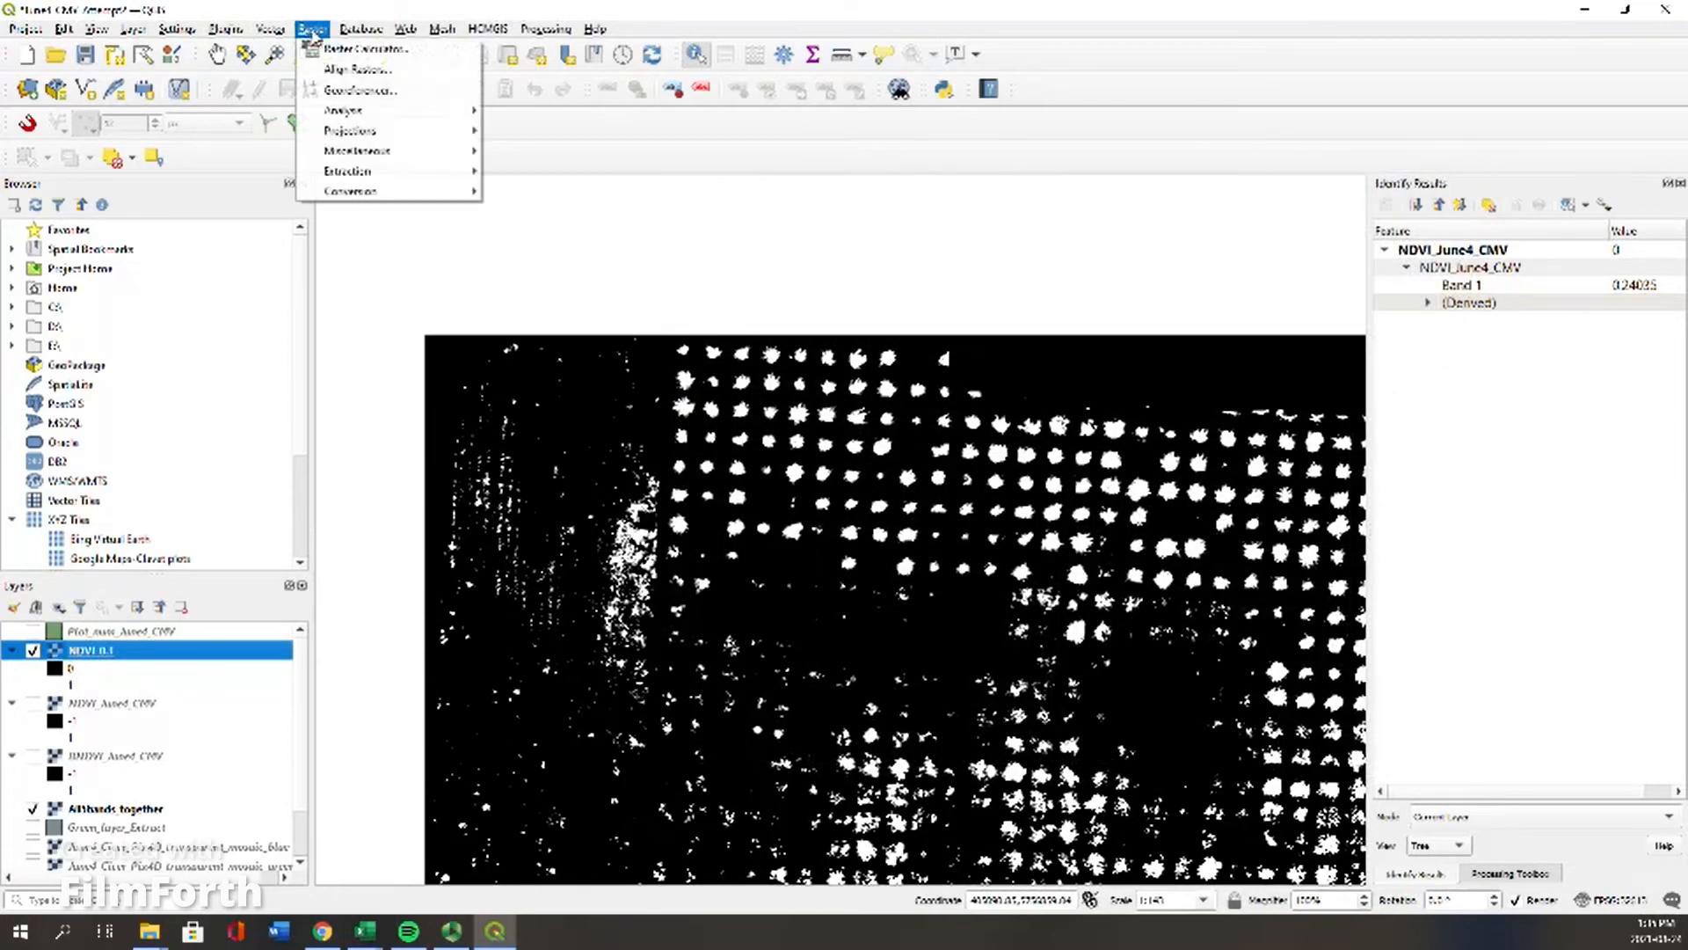
left_click(341, 55)
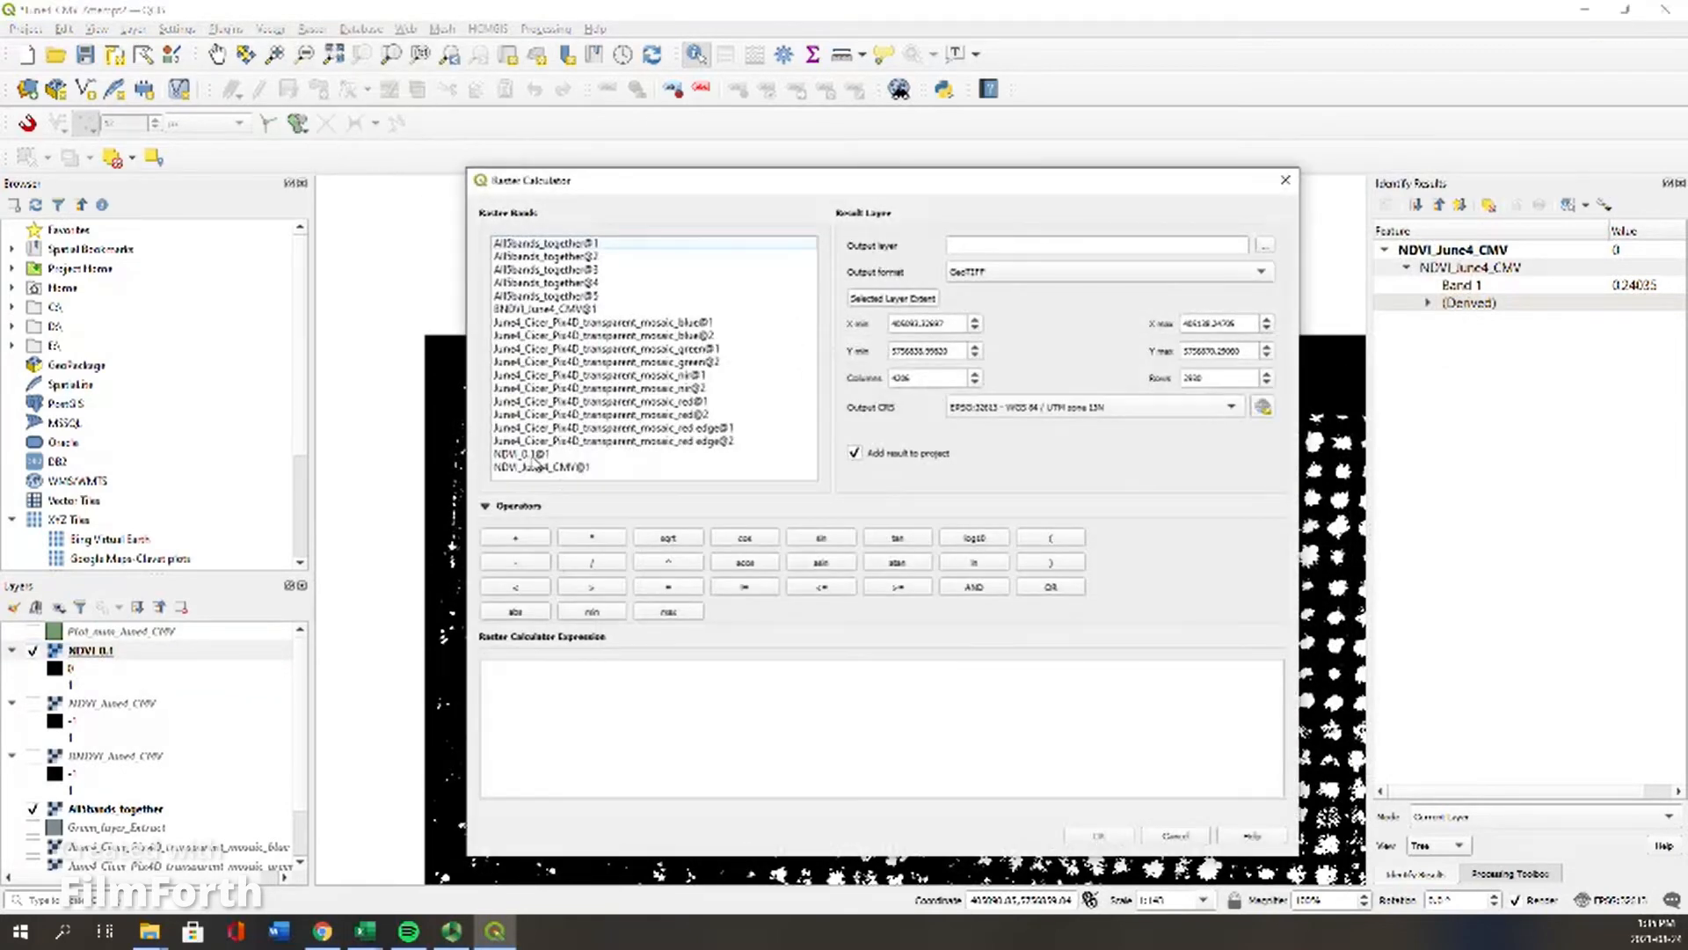
double_click(536, 467)
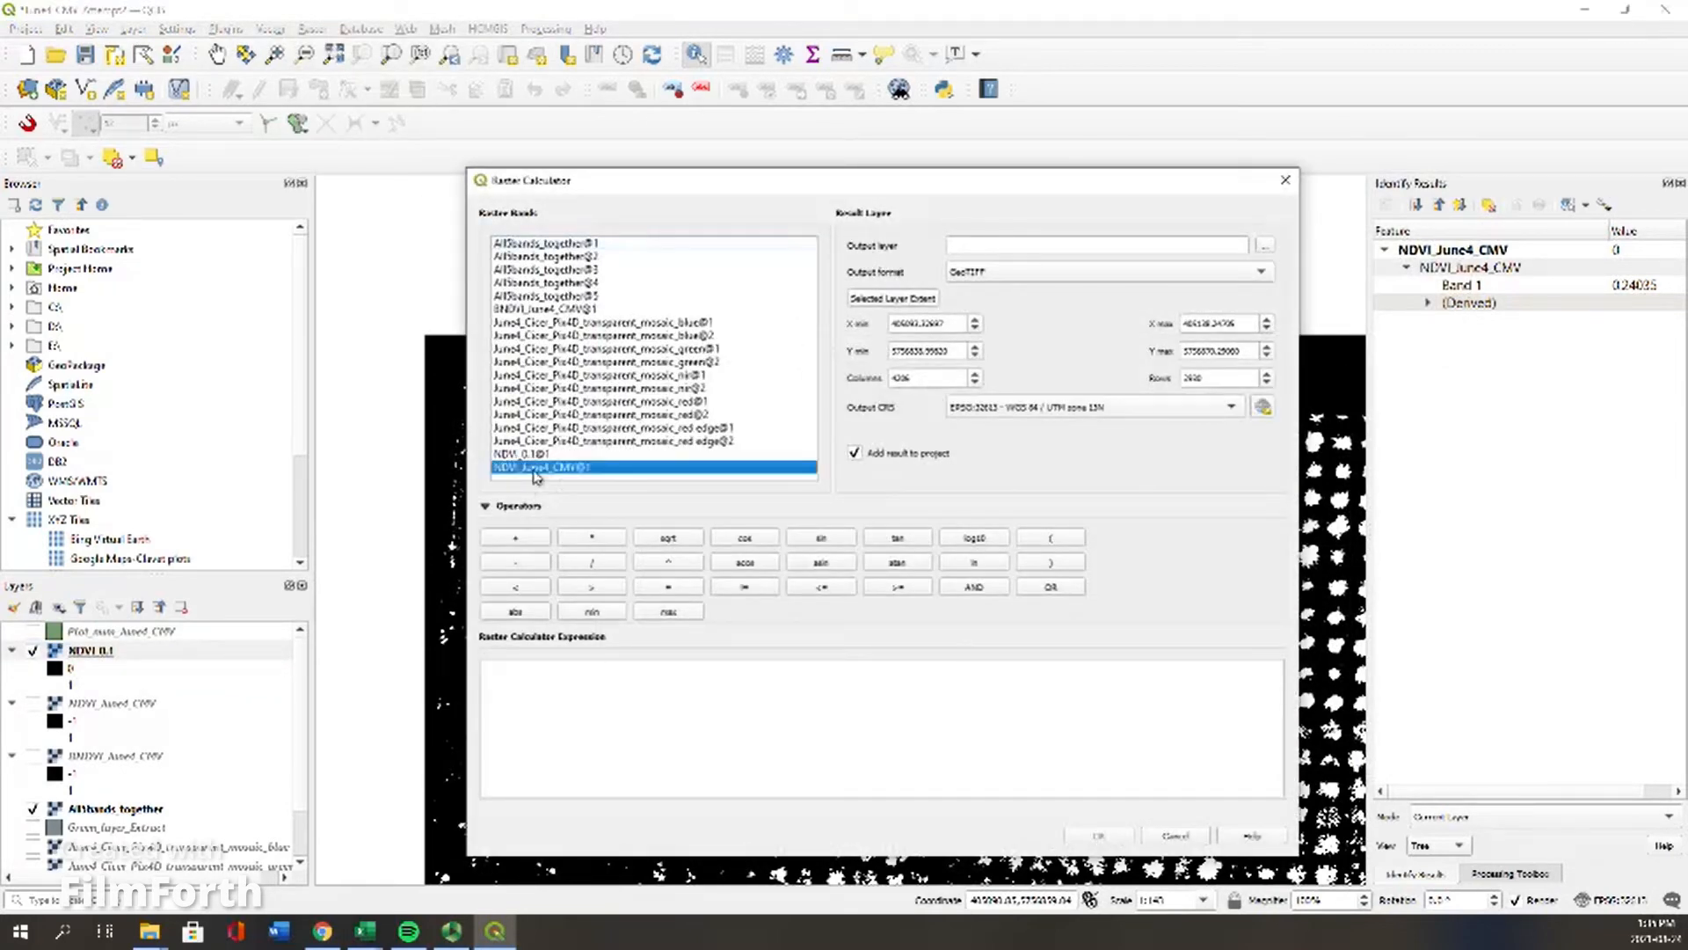
left_click(668, 686)
type(">0.8")
Step: Set the output layer to a file named NDVI_0.08 in the QGIS Analysis Part 2-Post GCP Tag folder
left_click(988, 242)
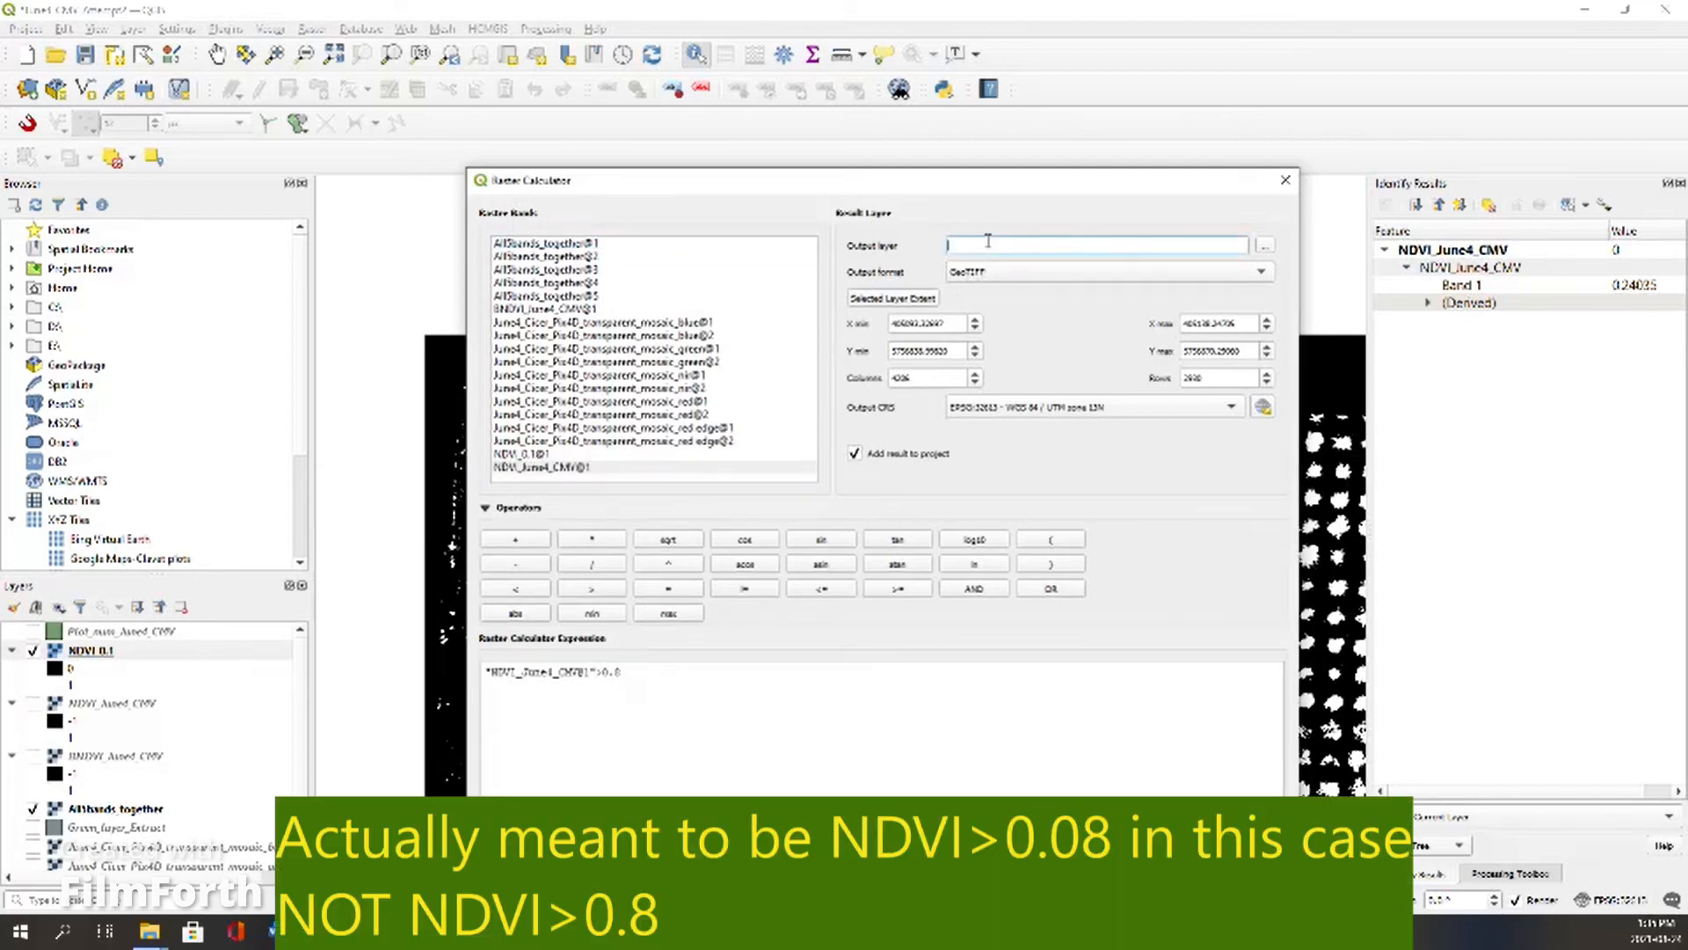
left_click(1265, 247)
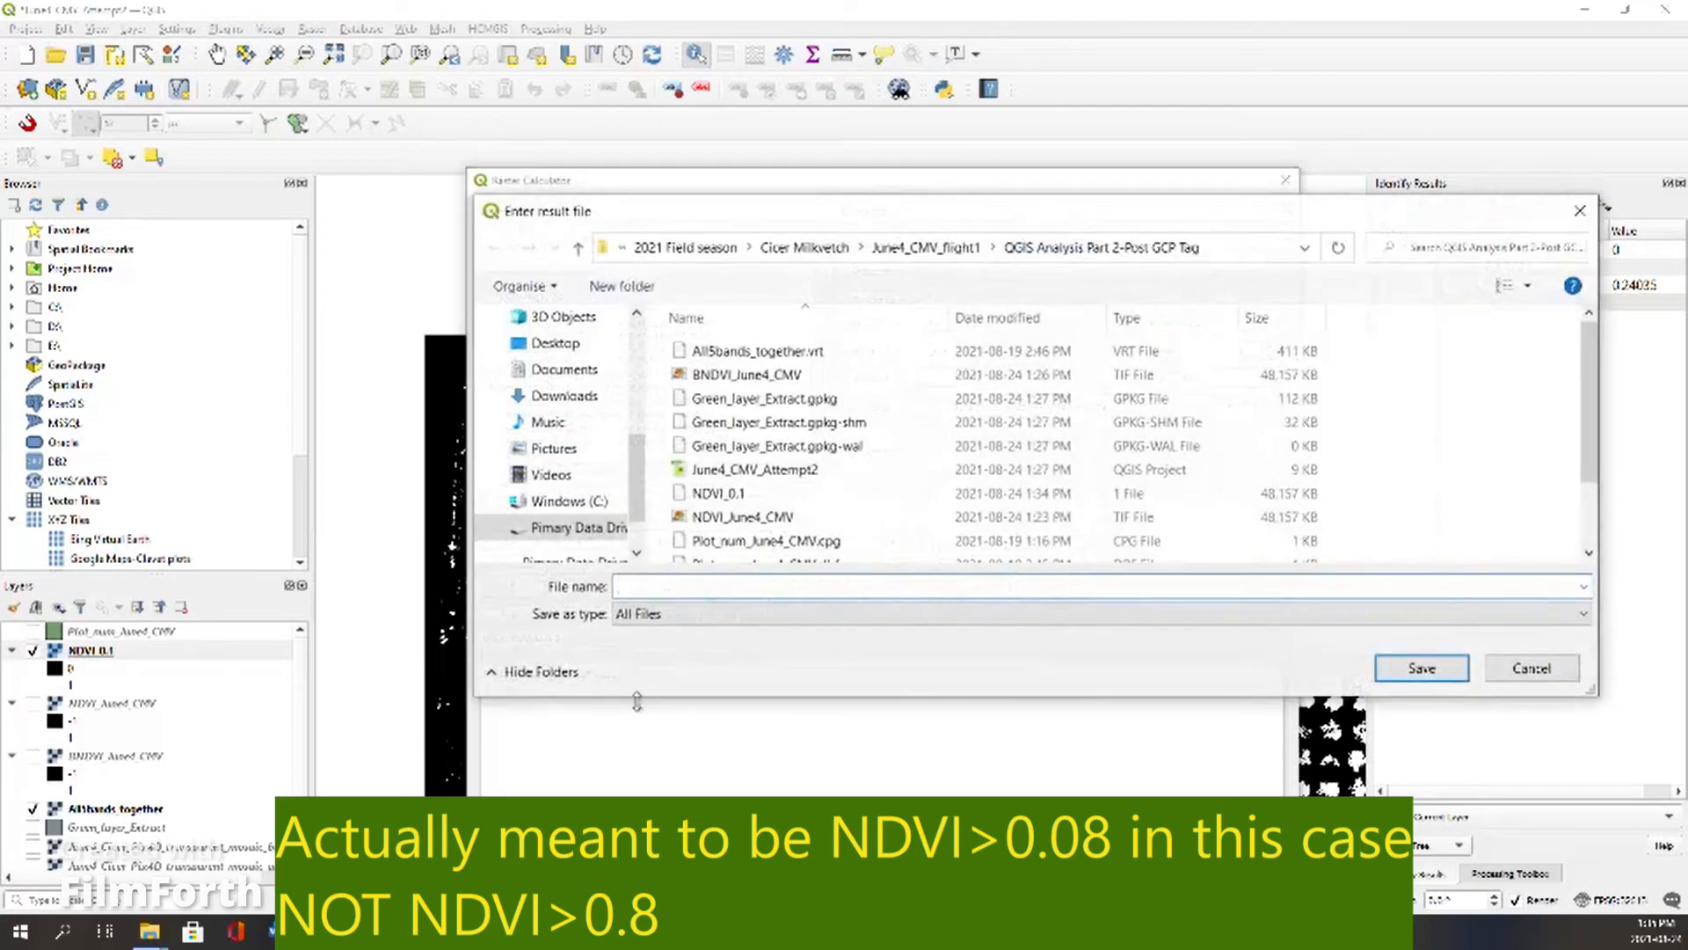
type("ND")
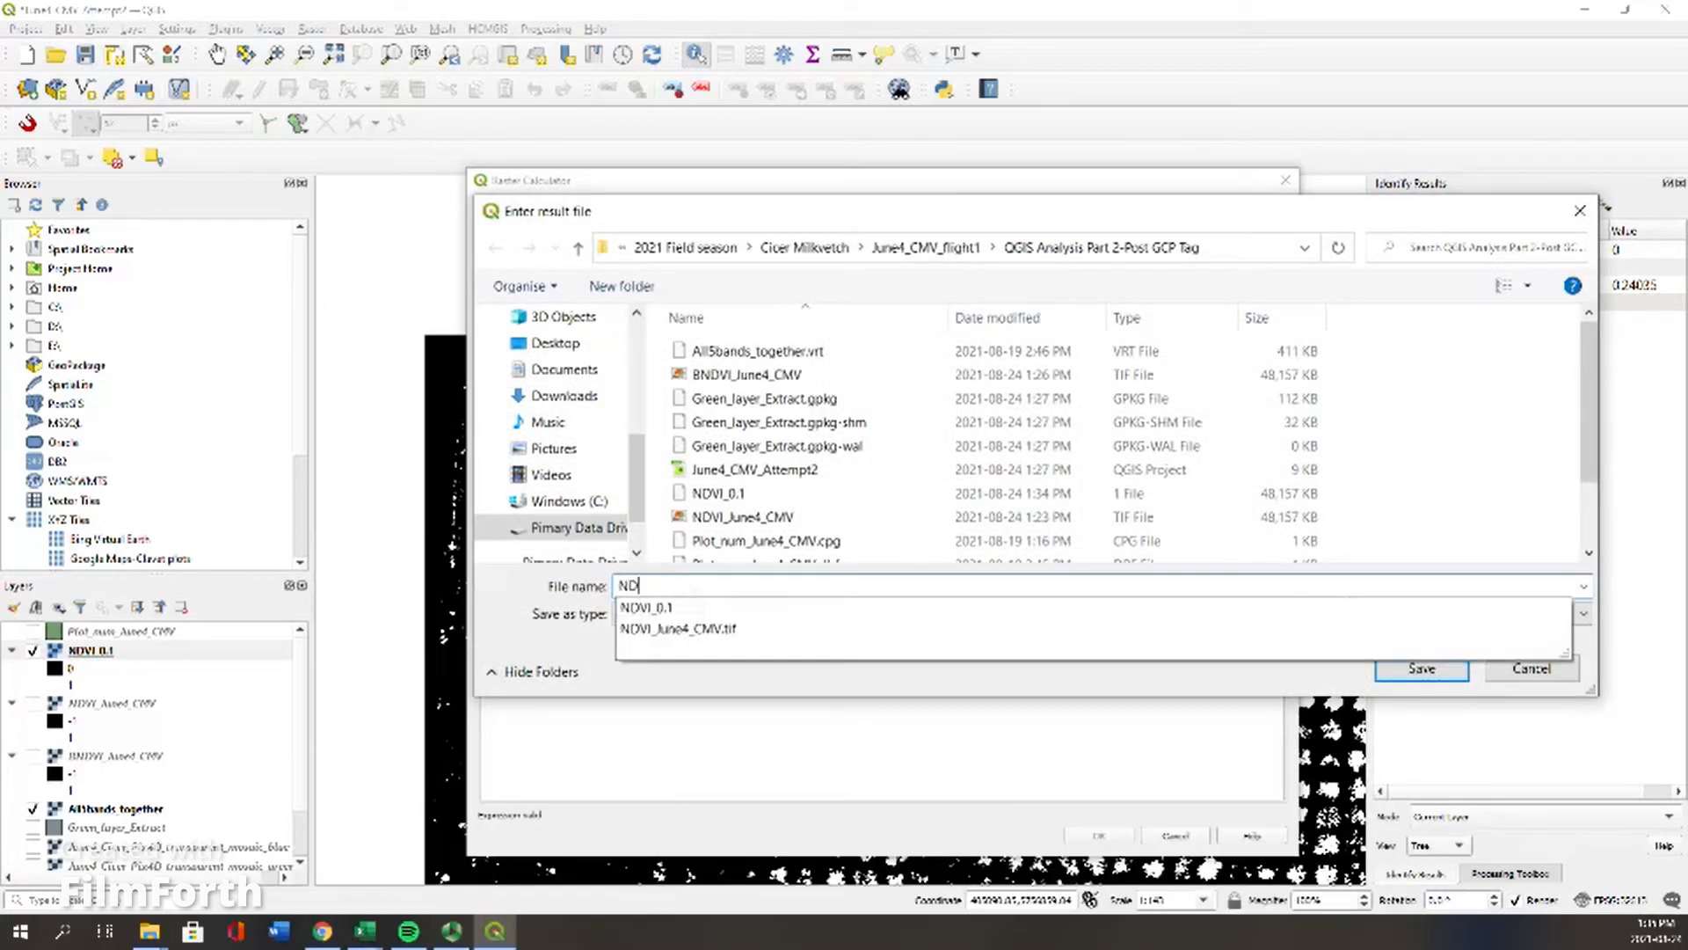
type("VI_0")
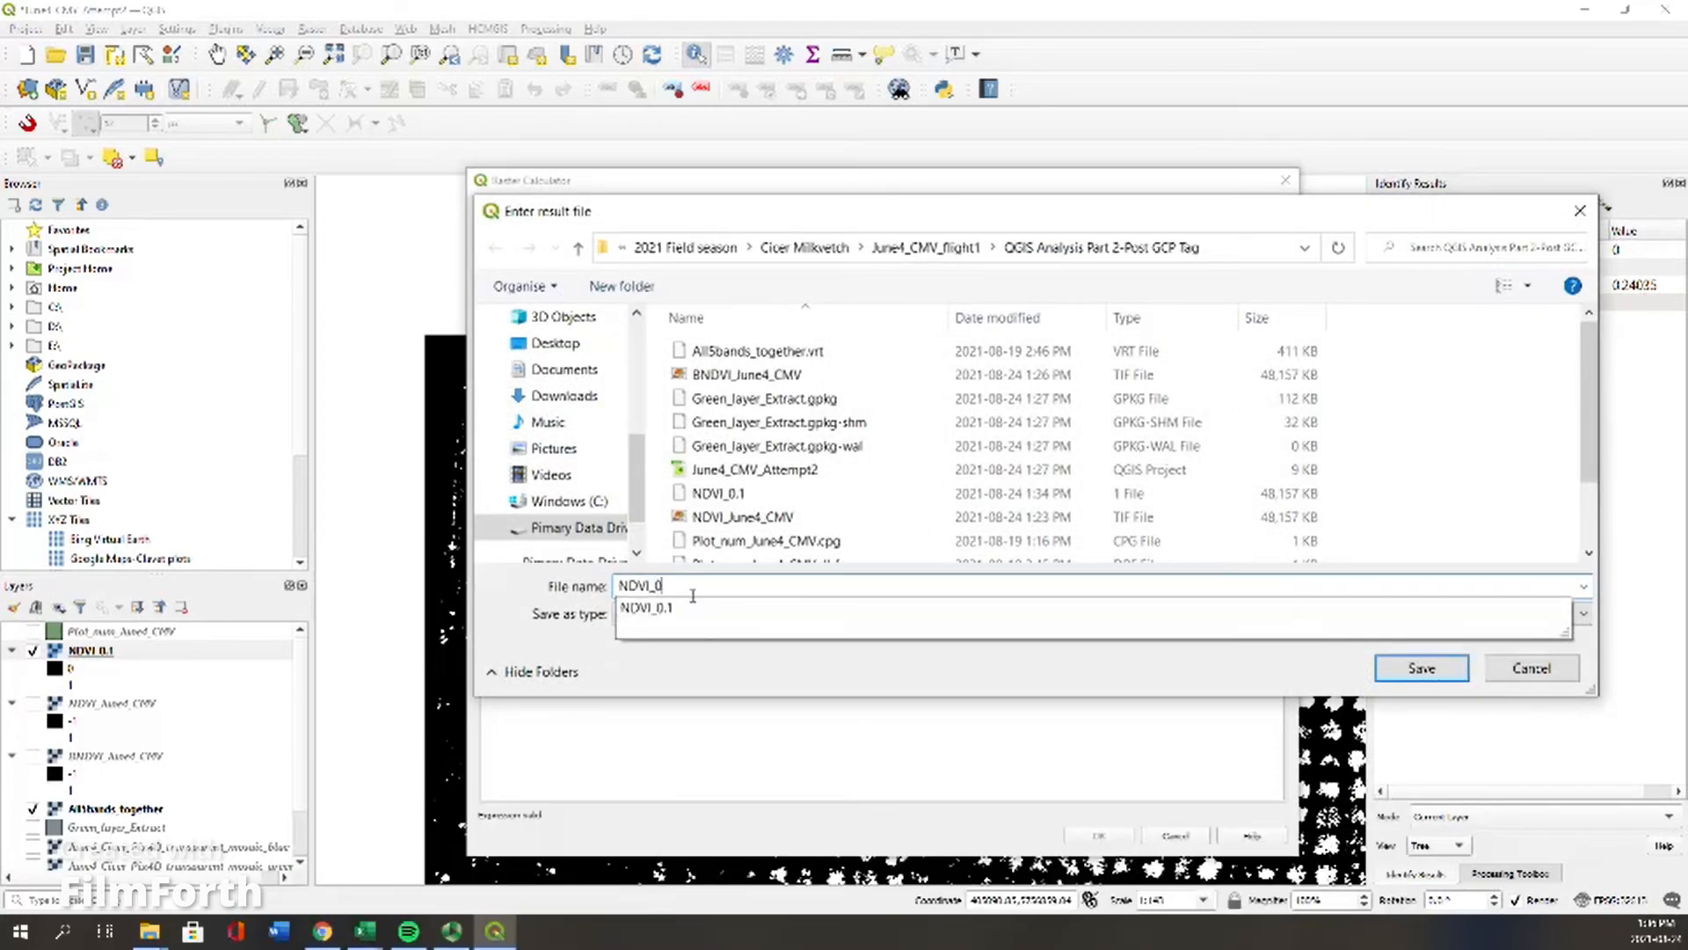
type(".0")
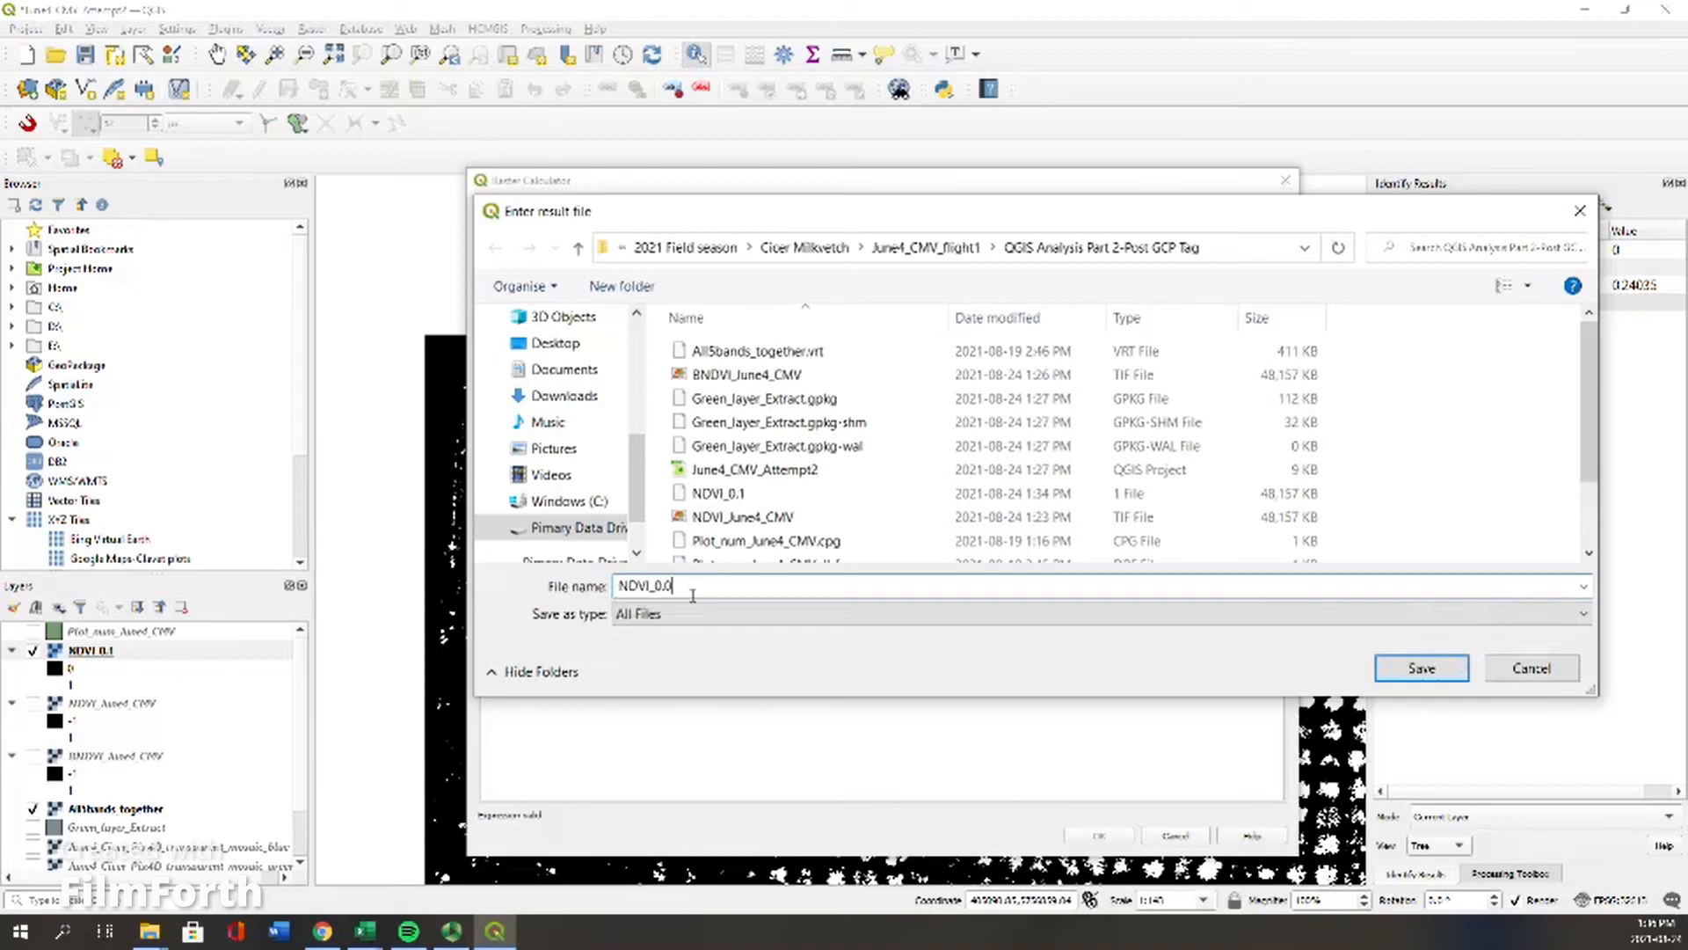
type("8")
left_click(1416, 668)
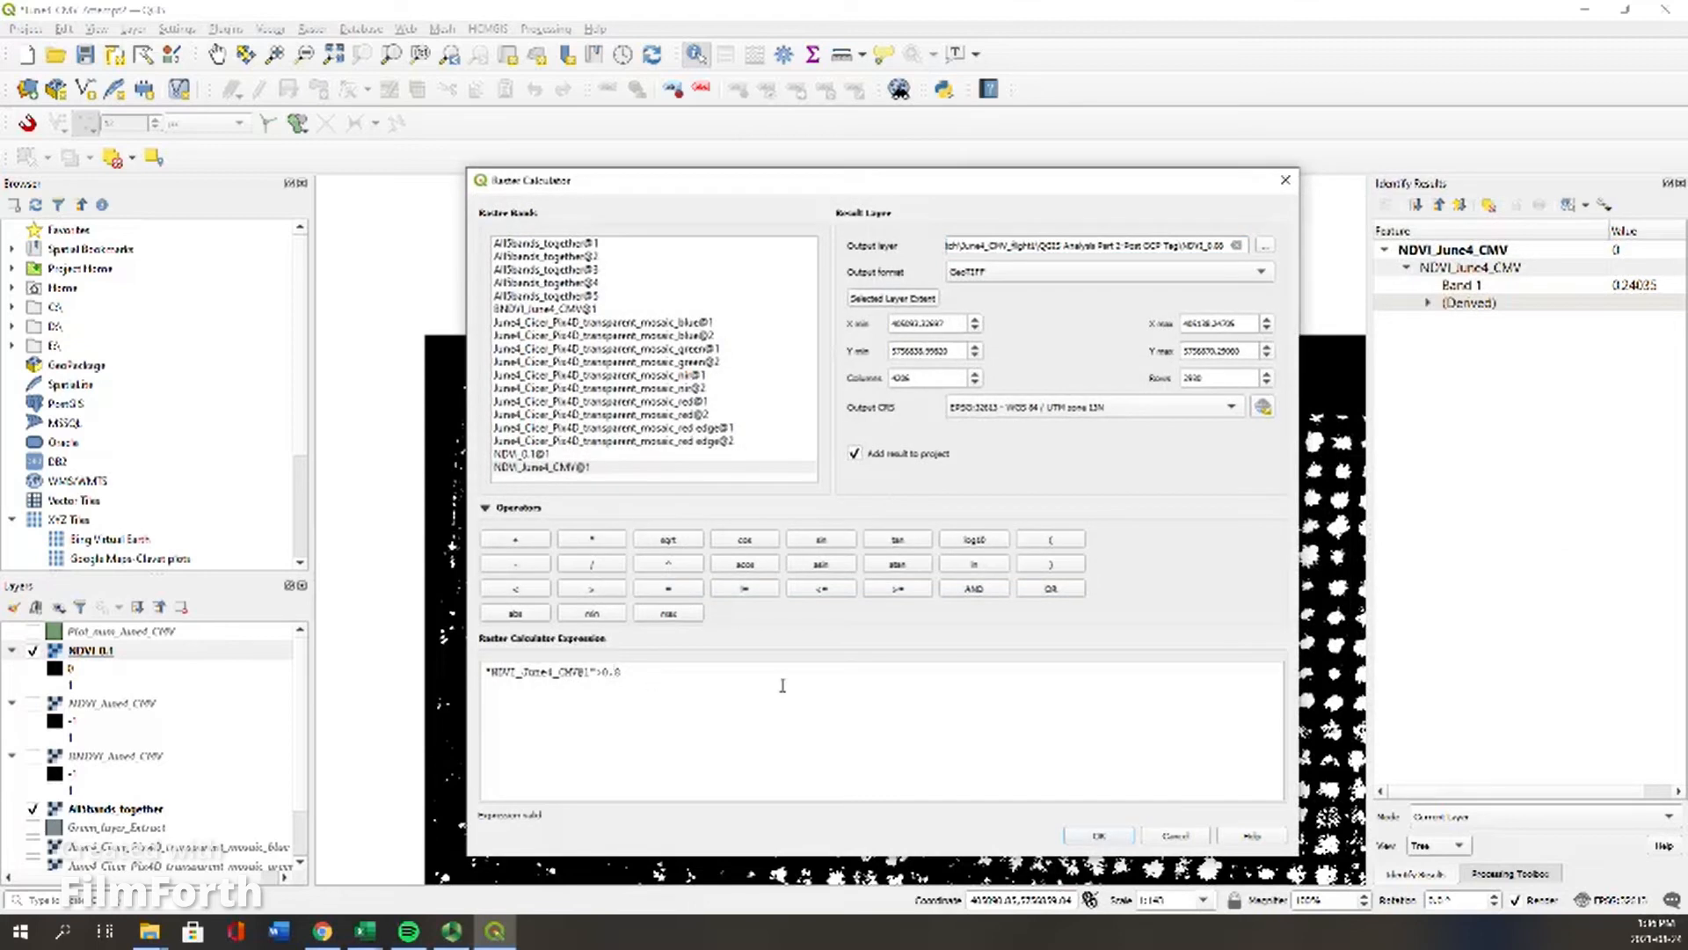
Step: Set the output CRS to Project CRS: EPSG:32613, correct the expression to "NDVI_June4_CMV@1">0.08, and run the calculation
left_click(1108, 406)
left_click(1112, 423)
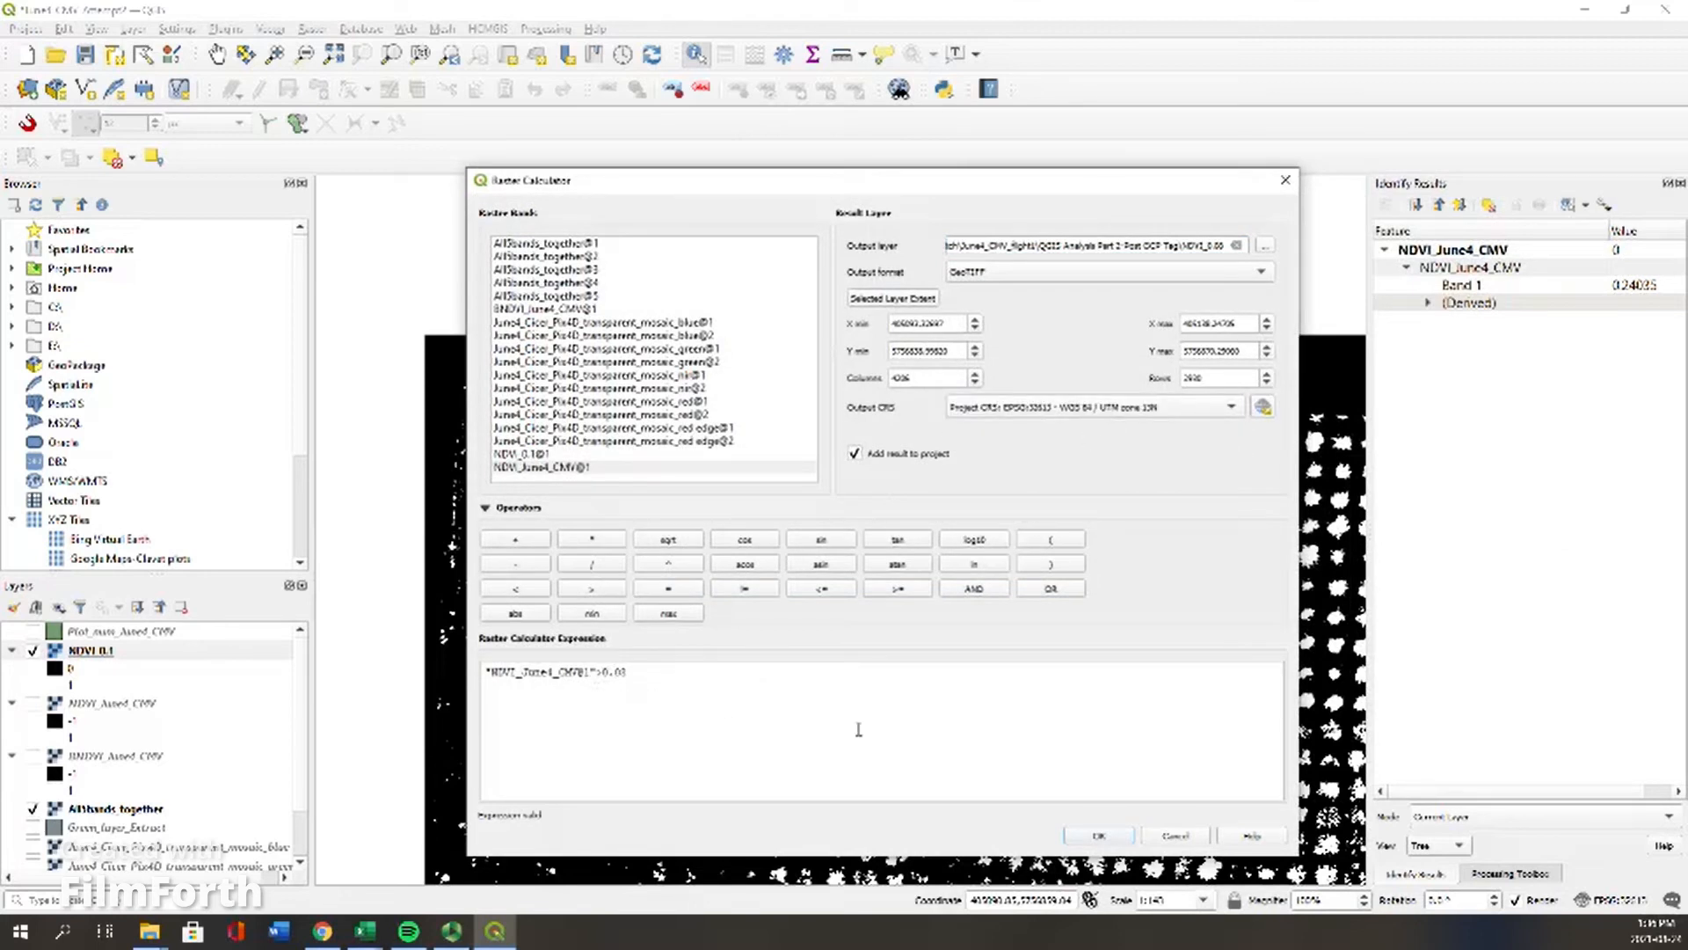
left_click(1099, 835)
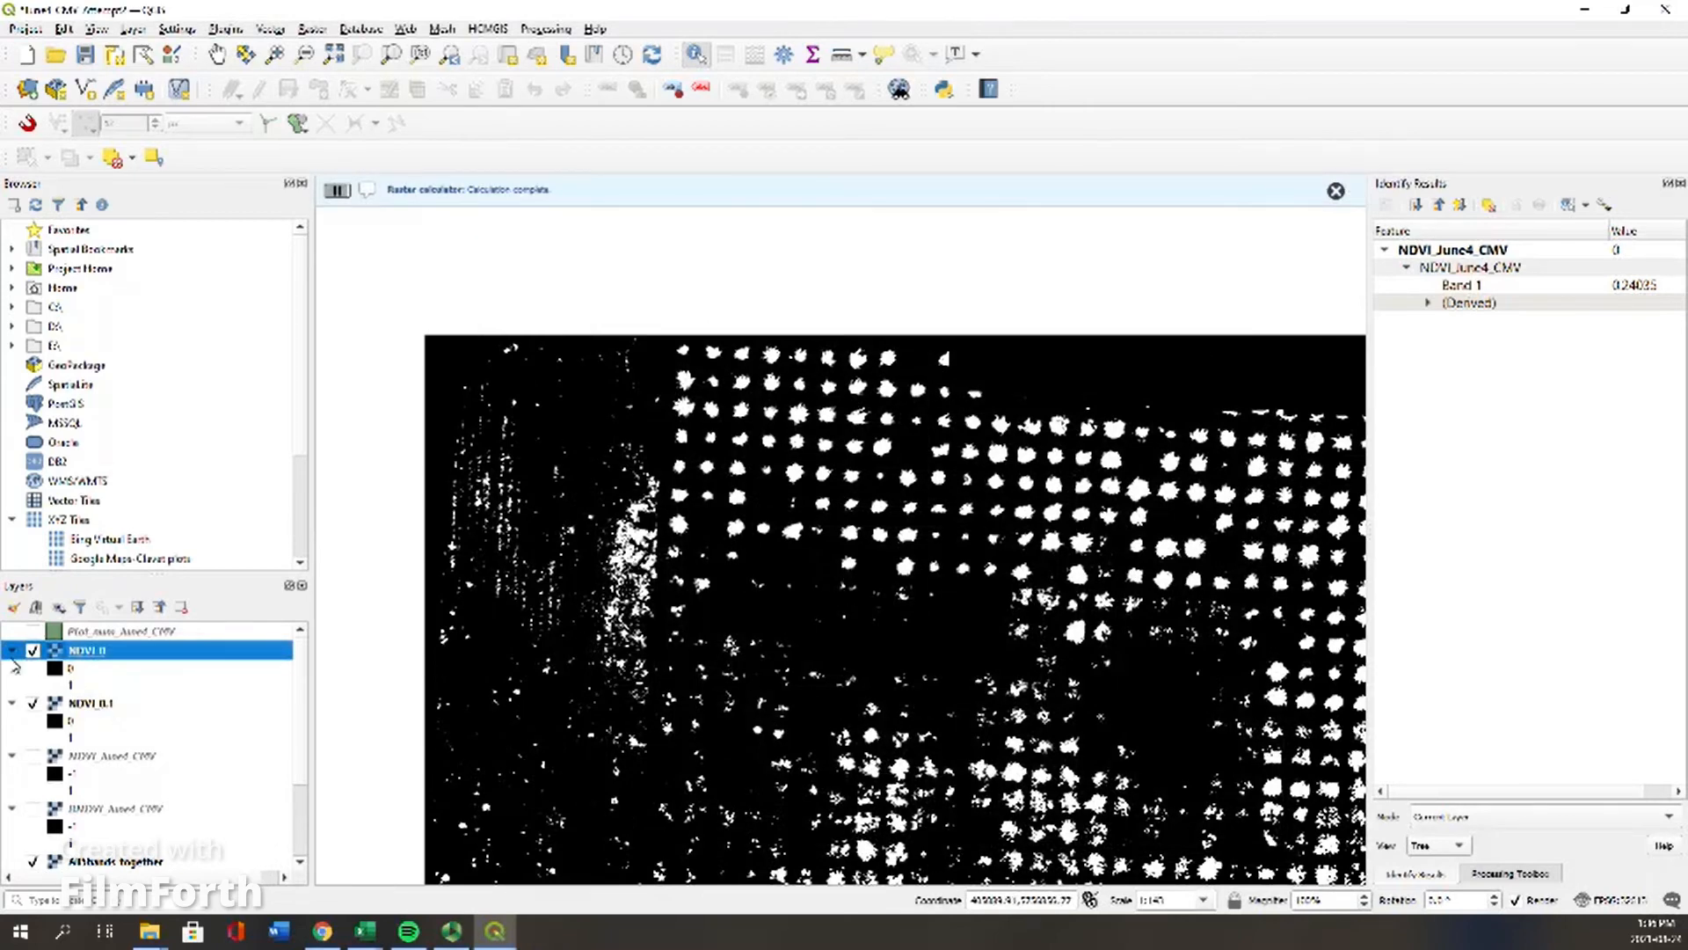
Step: Rename the new NDVI_0 layer as NDVI_0.08 in its source properties, and toggle its visibility to compare it, leaving it shown
right_click(128, 655)
left_click(158, 657)
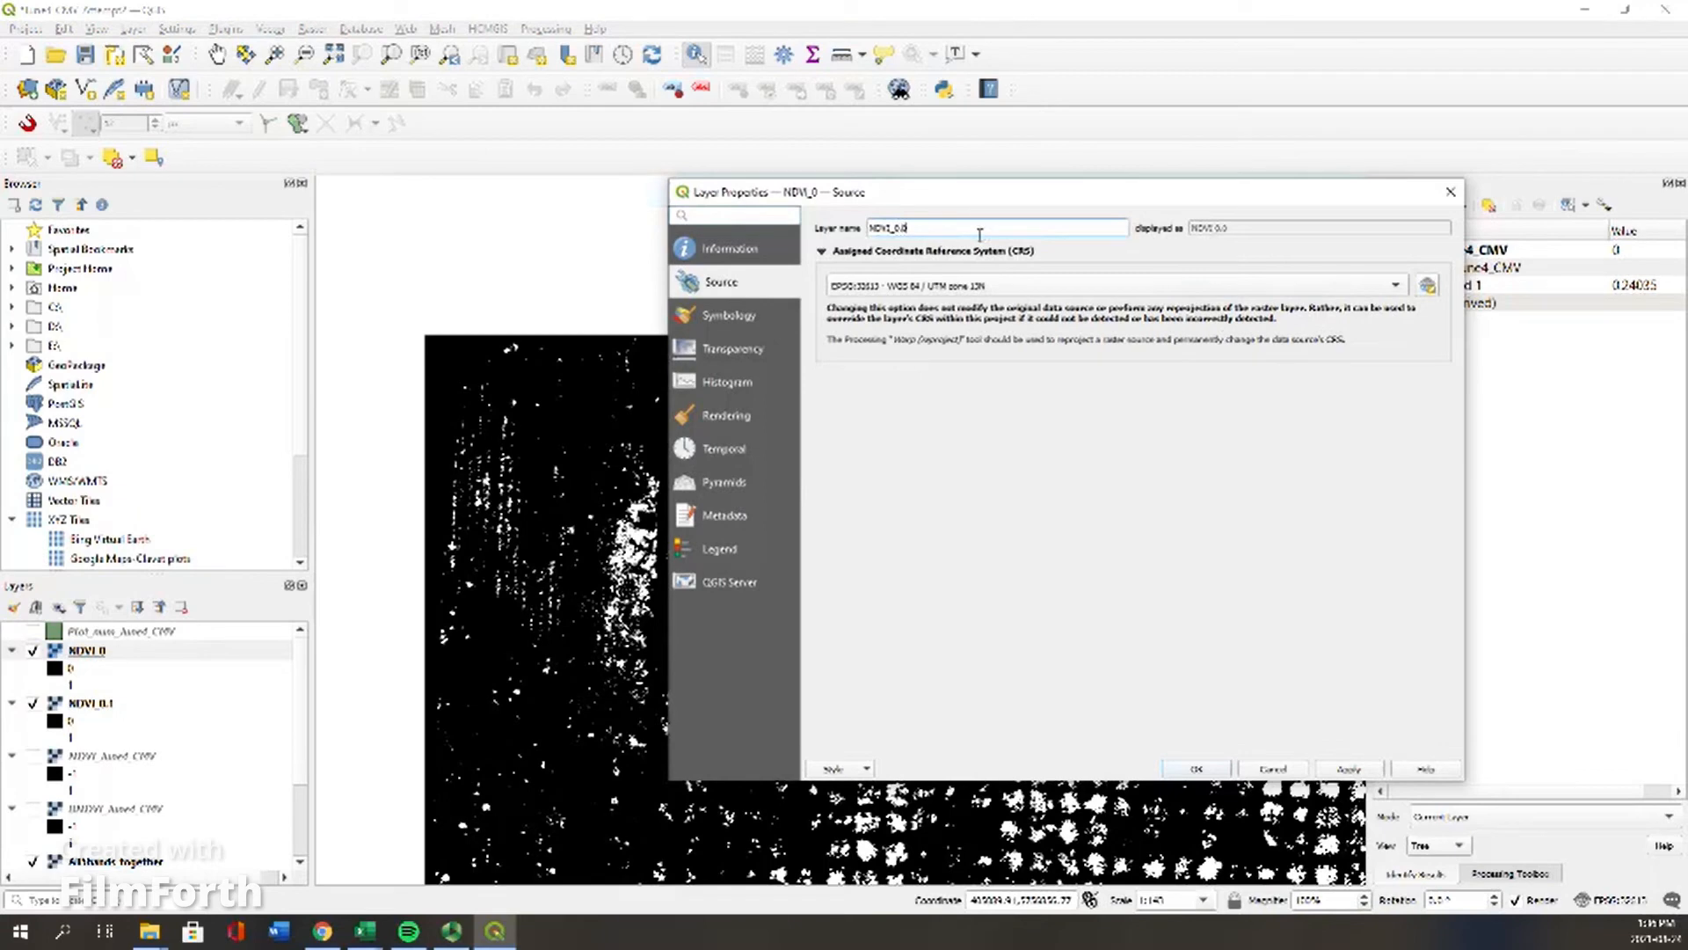
left_click(1350, 770)
left_click(1196, 769)
left_click(32, 651)
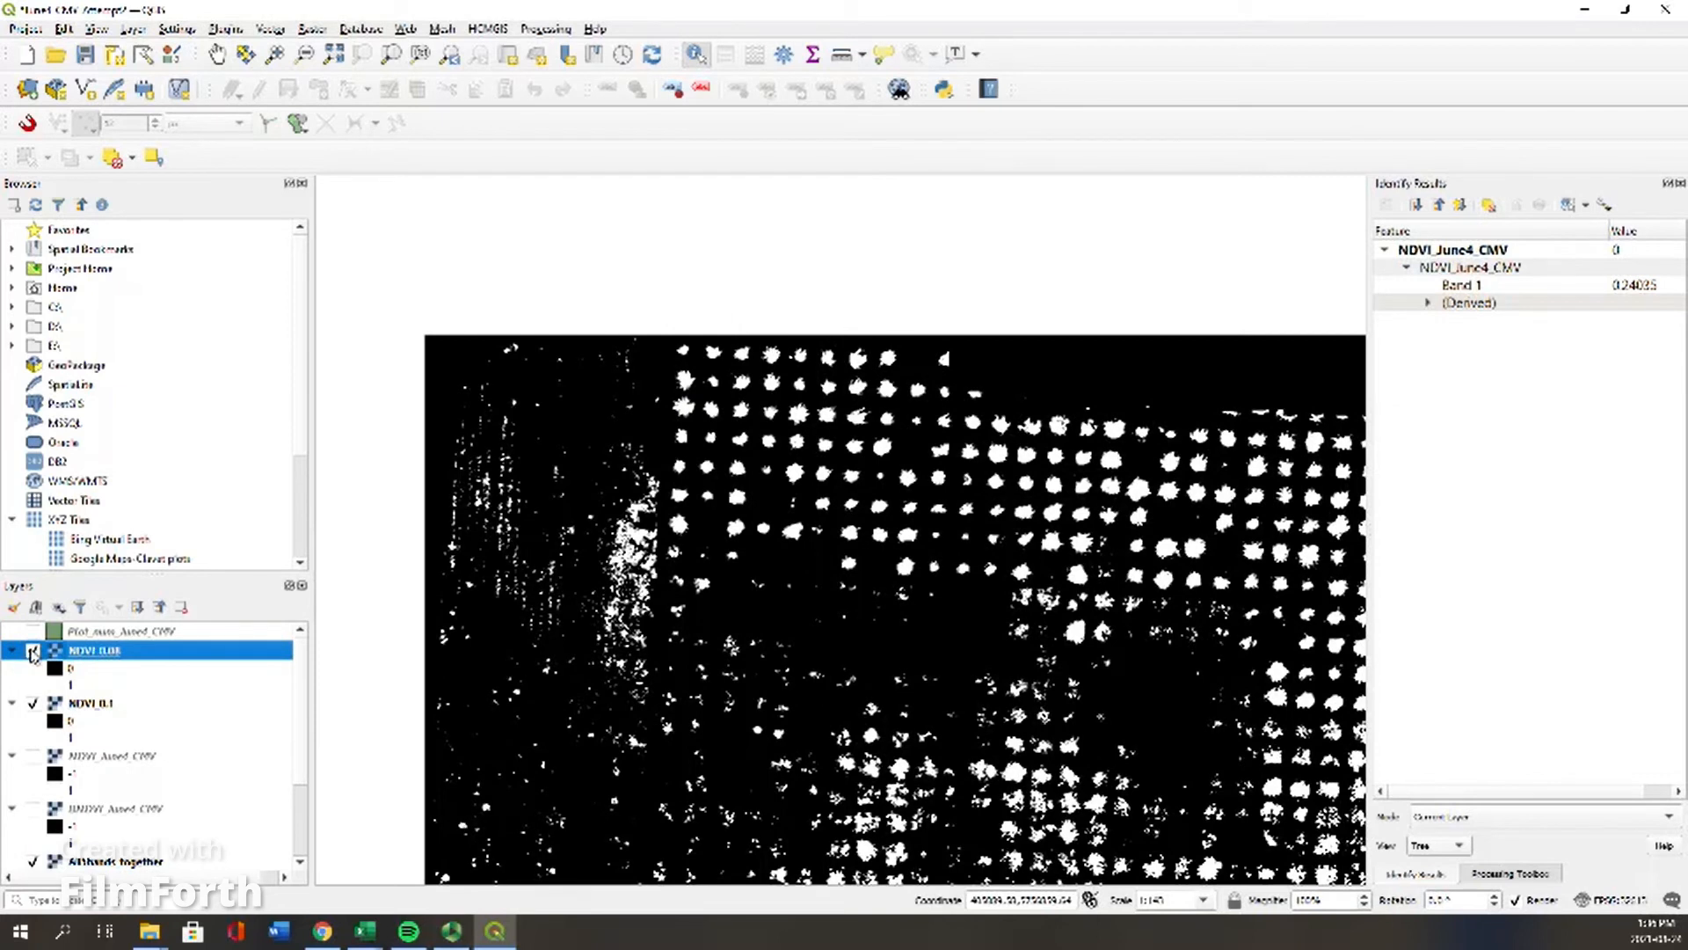
left_click(33, 652)
Step: Start another Raster Calculator run and enter the expression "NDVI_June4_CMV@1">0.06
left_click(310, 28)
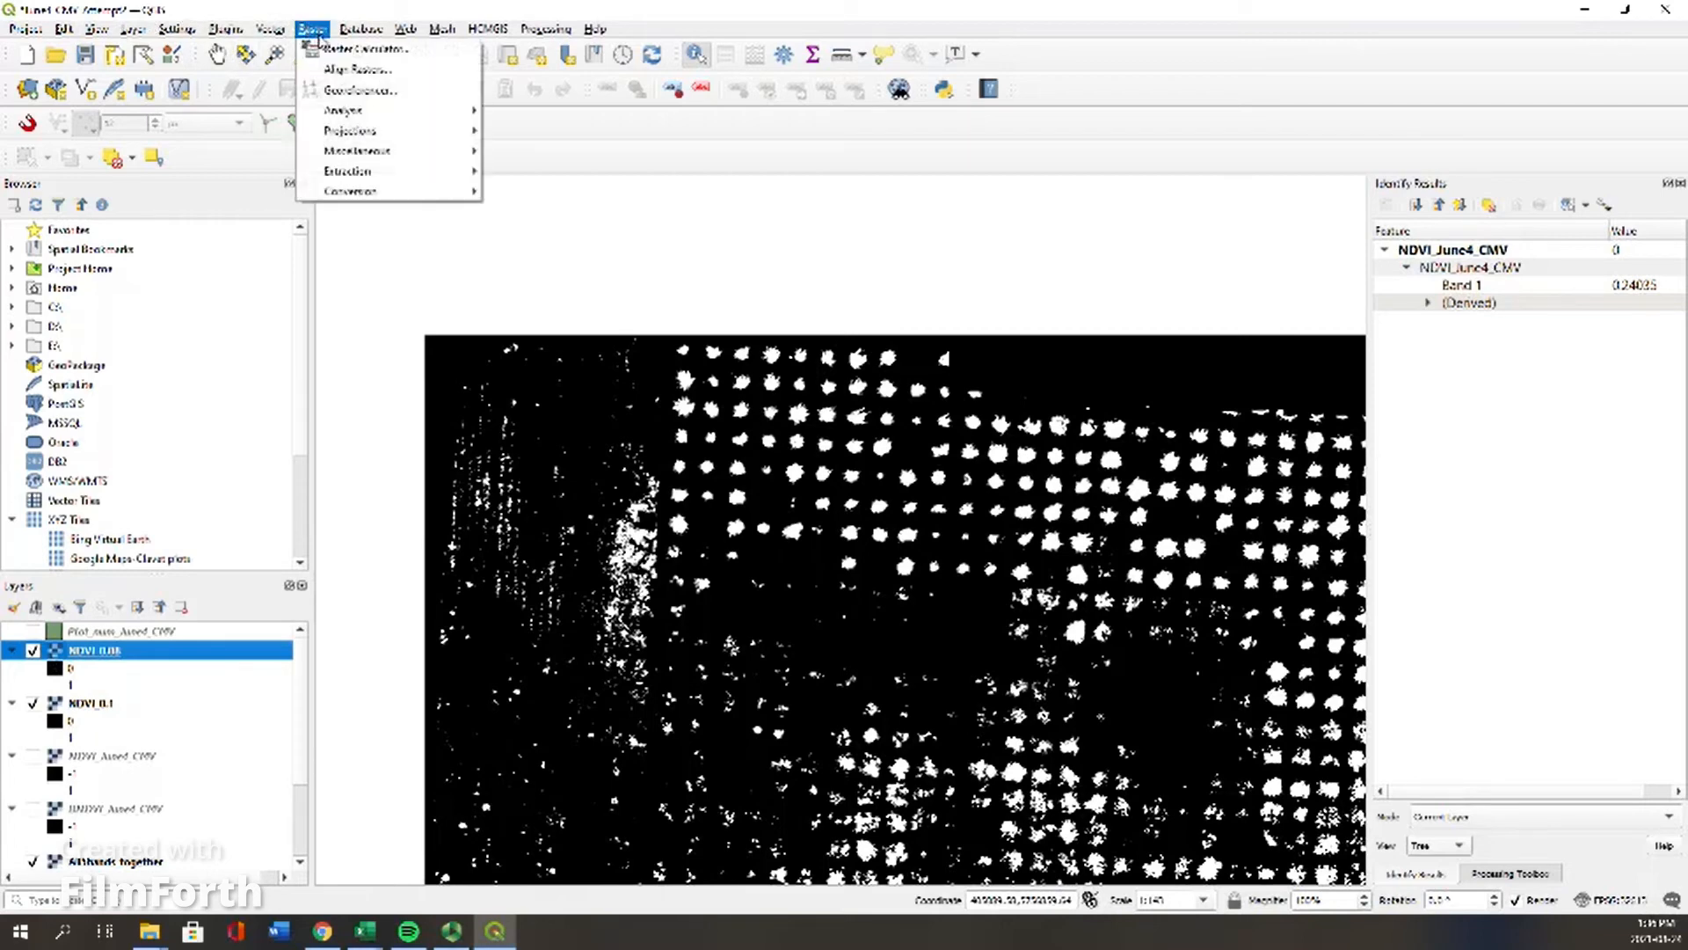
left_click(322, 49)
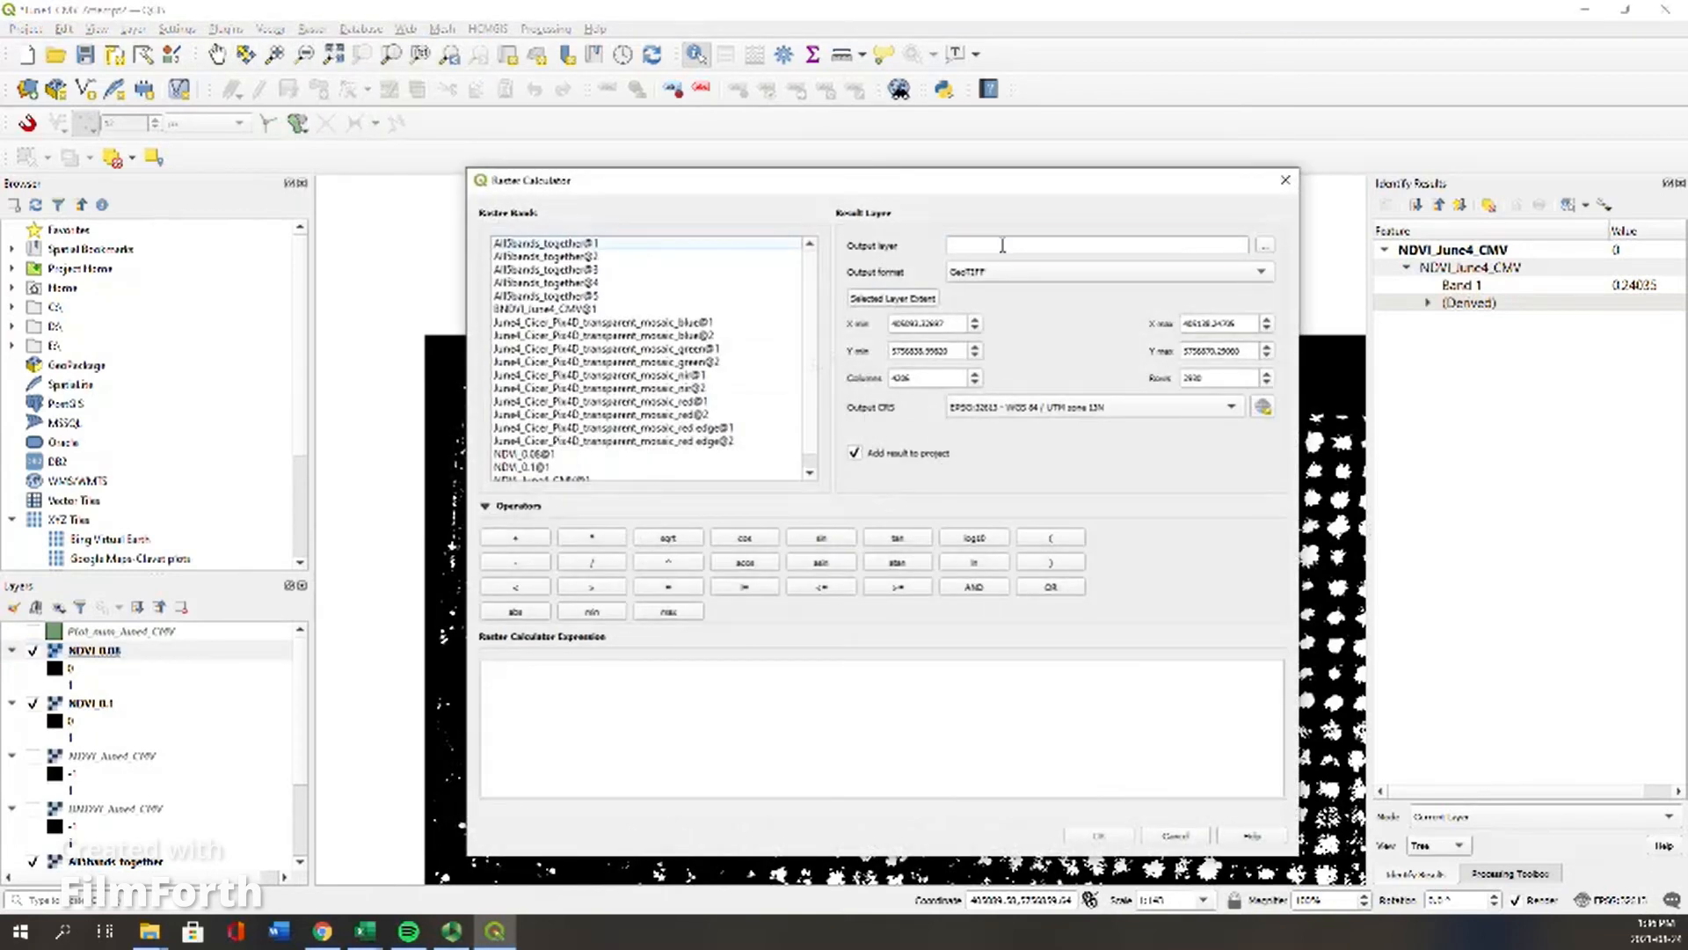
scroll(567, 466, "down", 1)
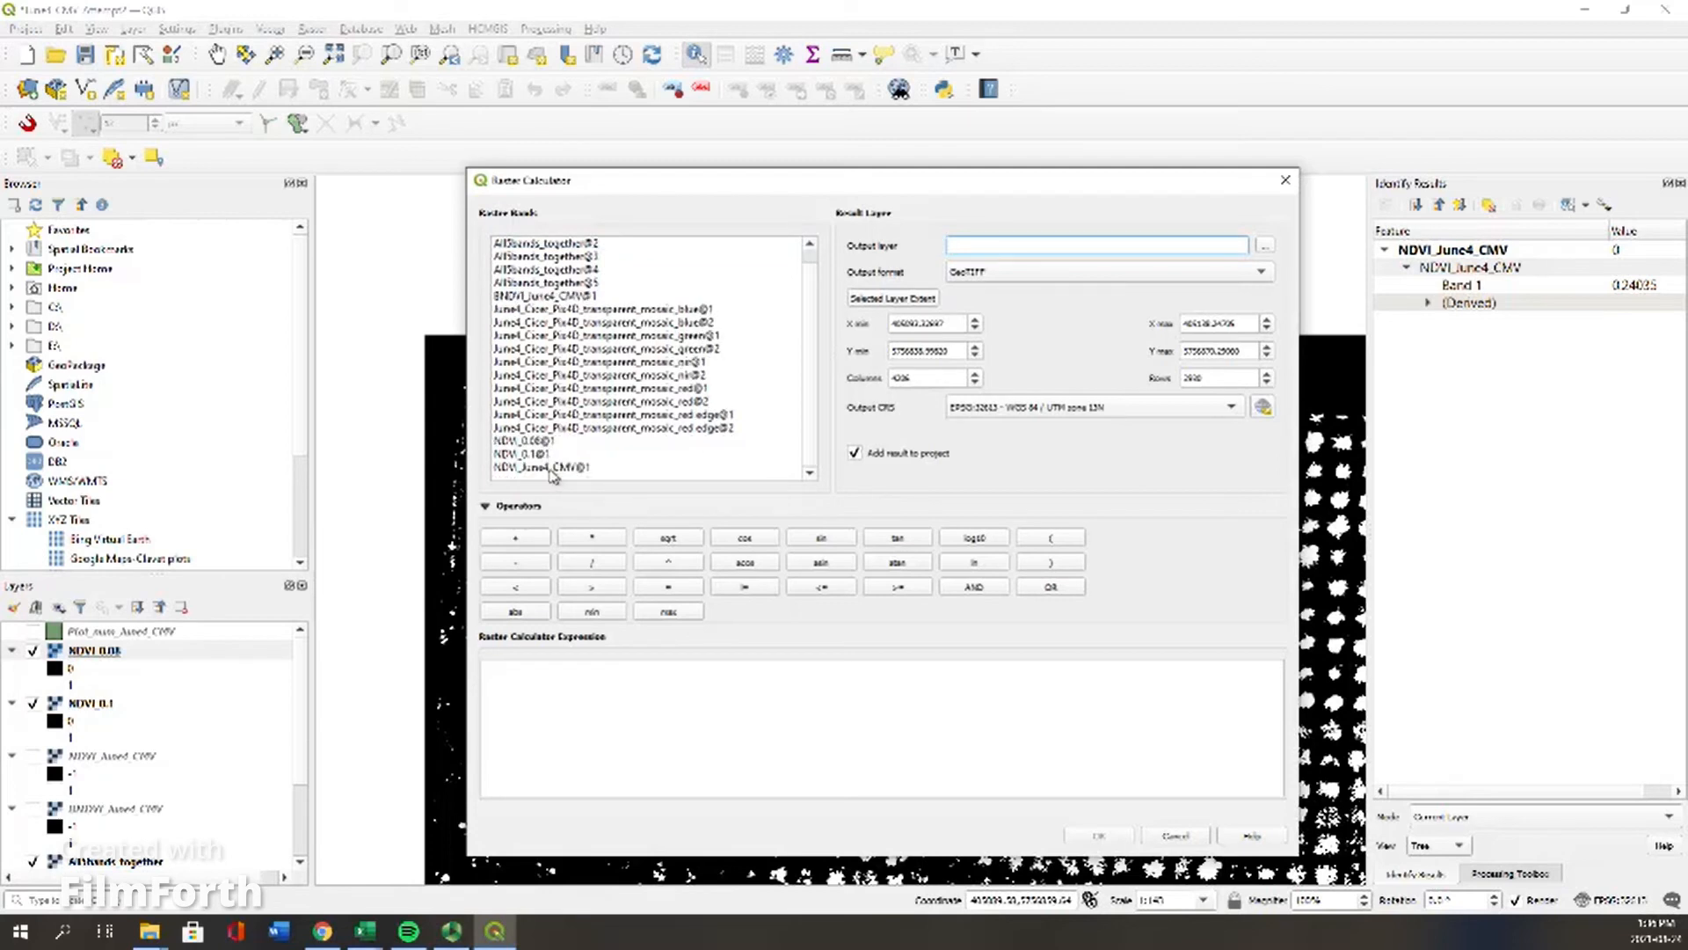
double_click(552, 469)
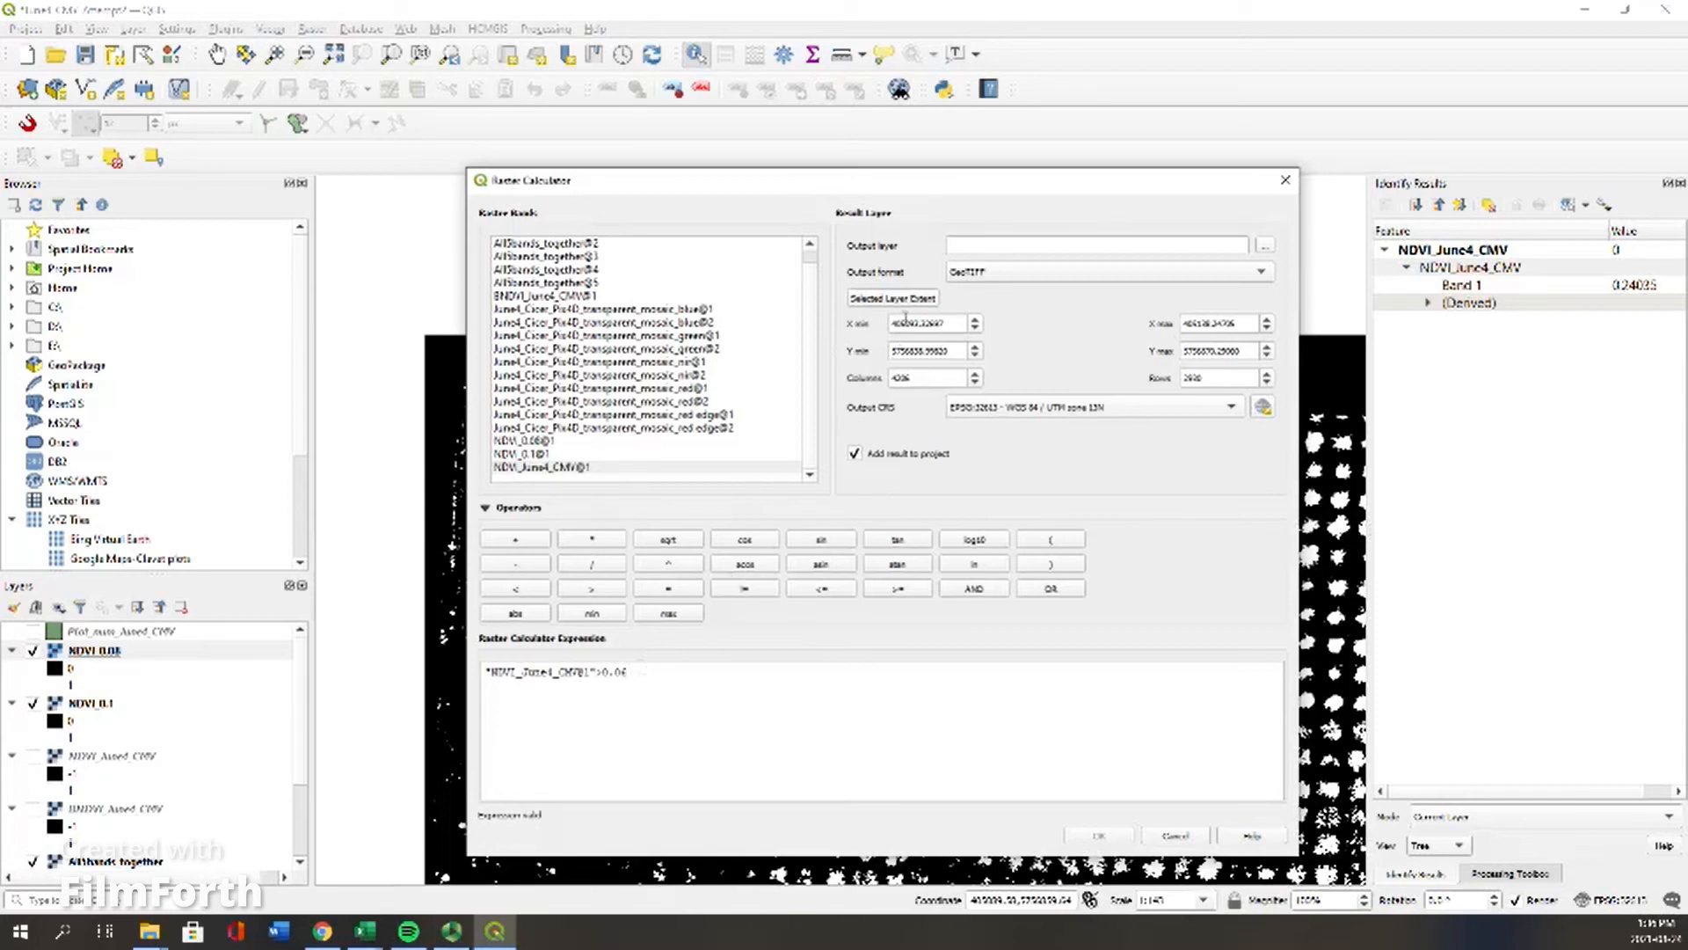
Step: Save the output as NDVI_0.06 in the analysis folder, set the output CRS to Project CRS: EPSG:32613, and run the calculation
left_click(1018, 244)
type("NDVI_0.06")
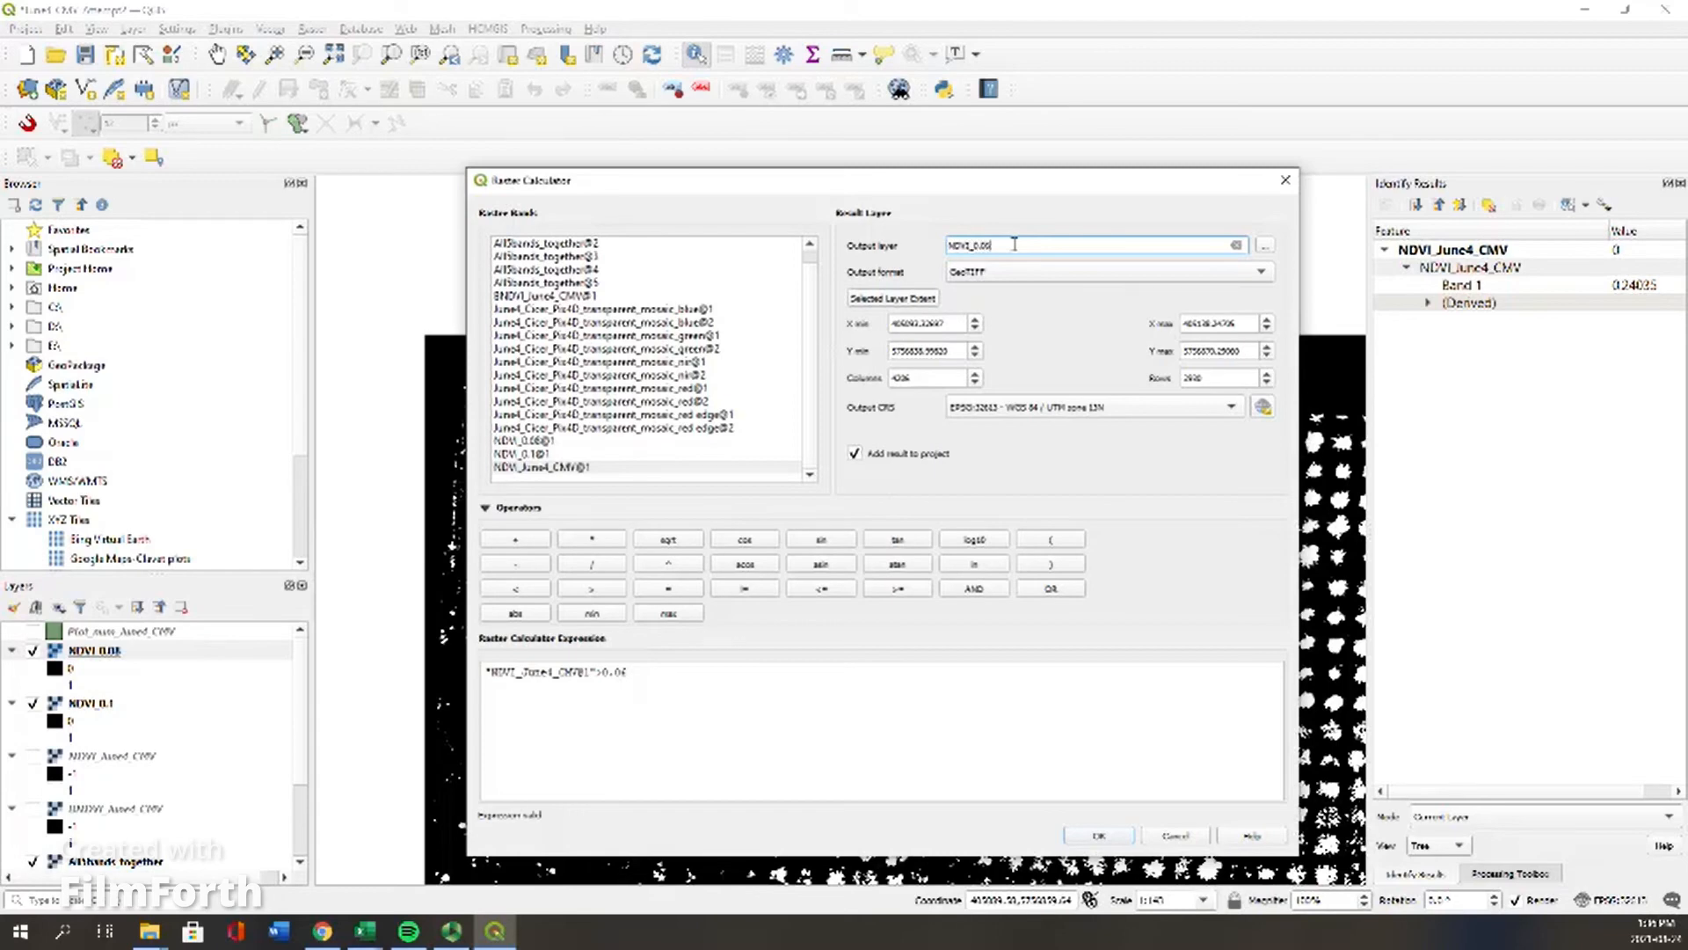
left_click(1265, 246)
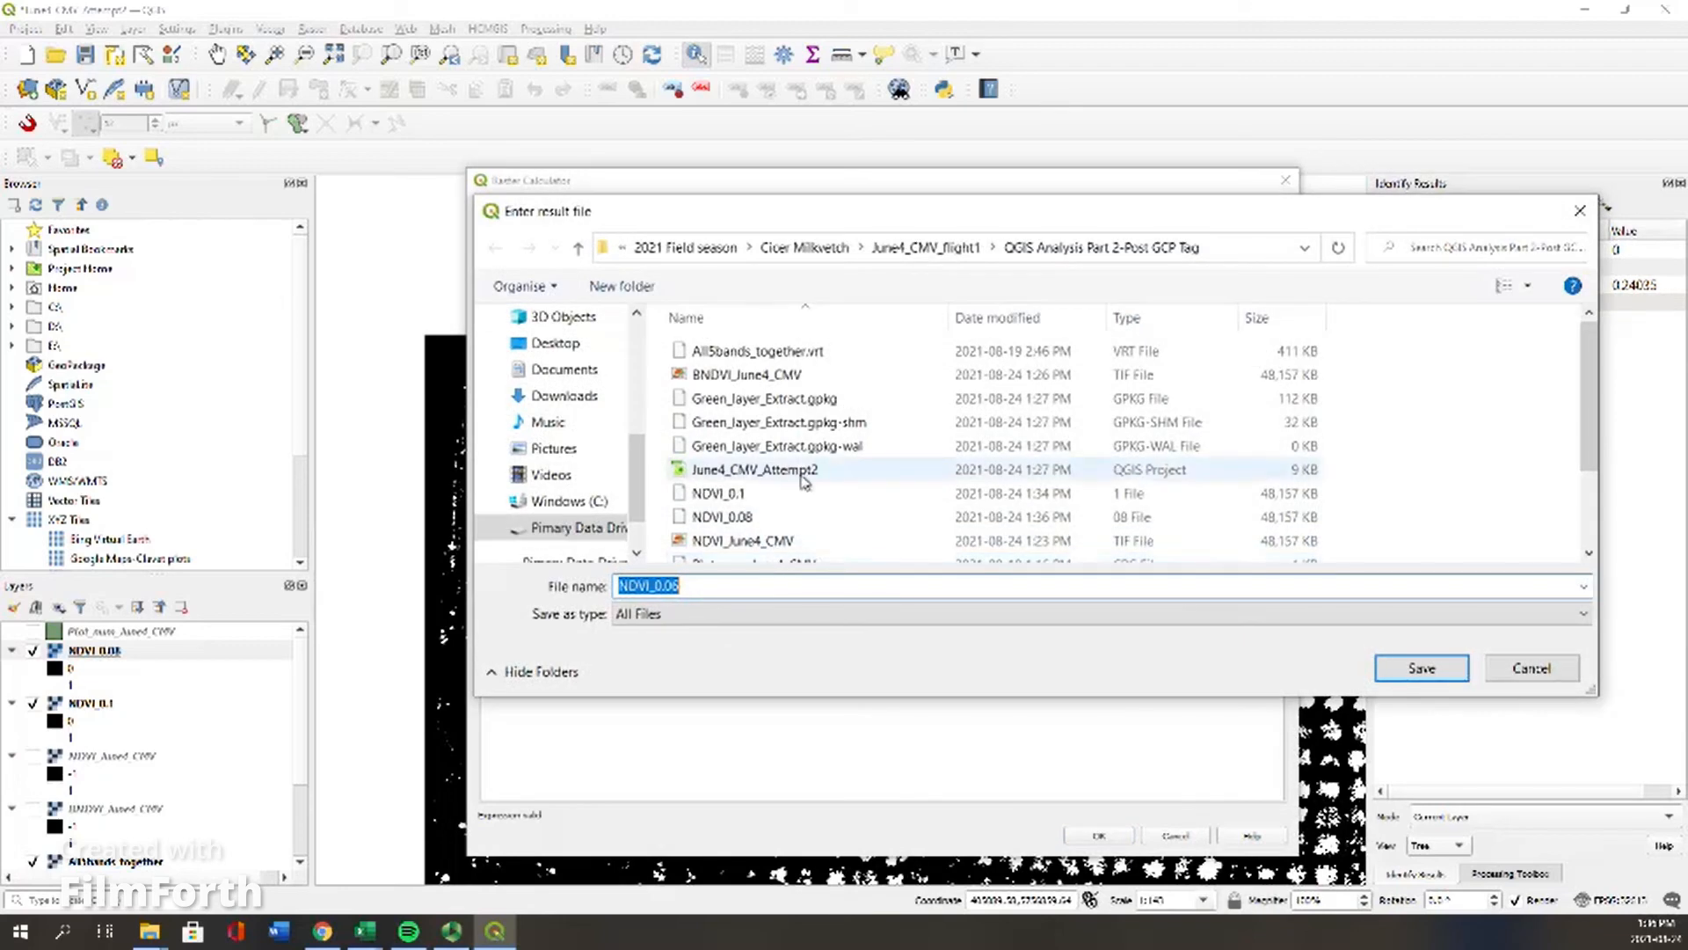
left_click(1407, 670)
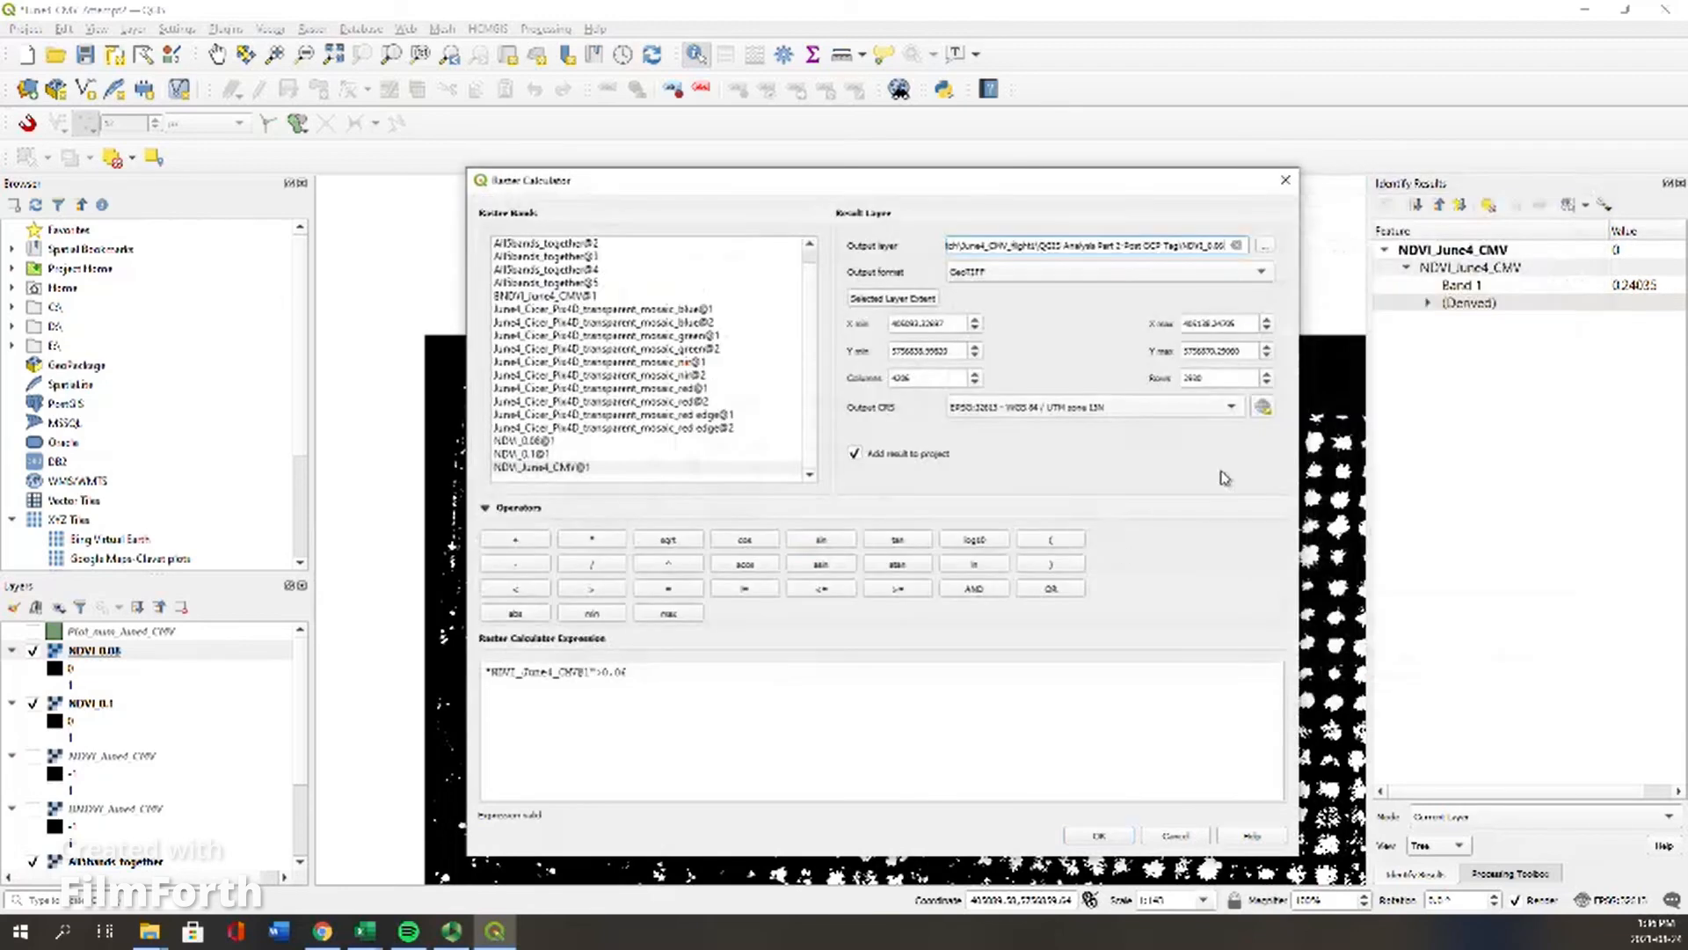
left_click(1169, 408)
left_click(1148, 420)
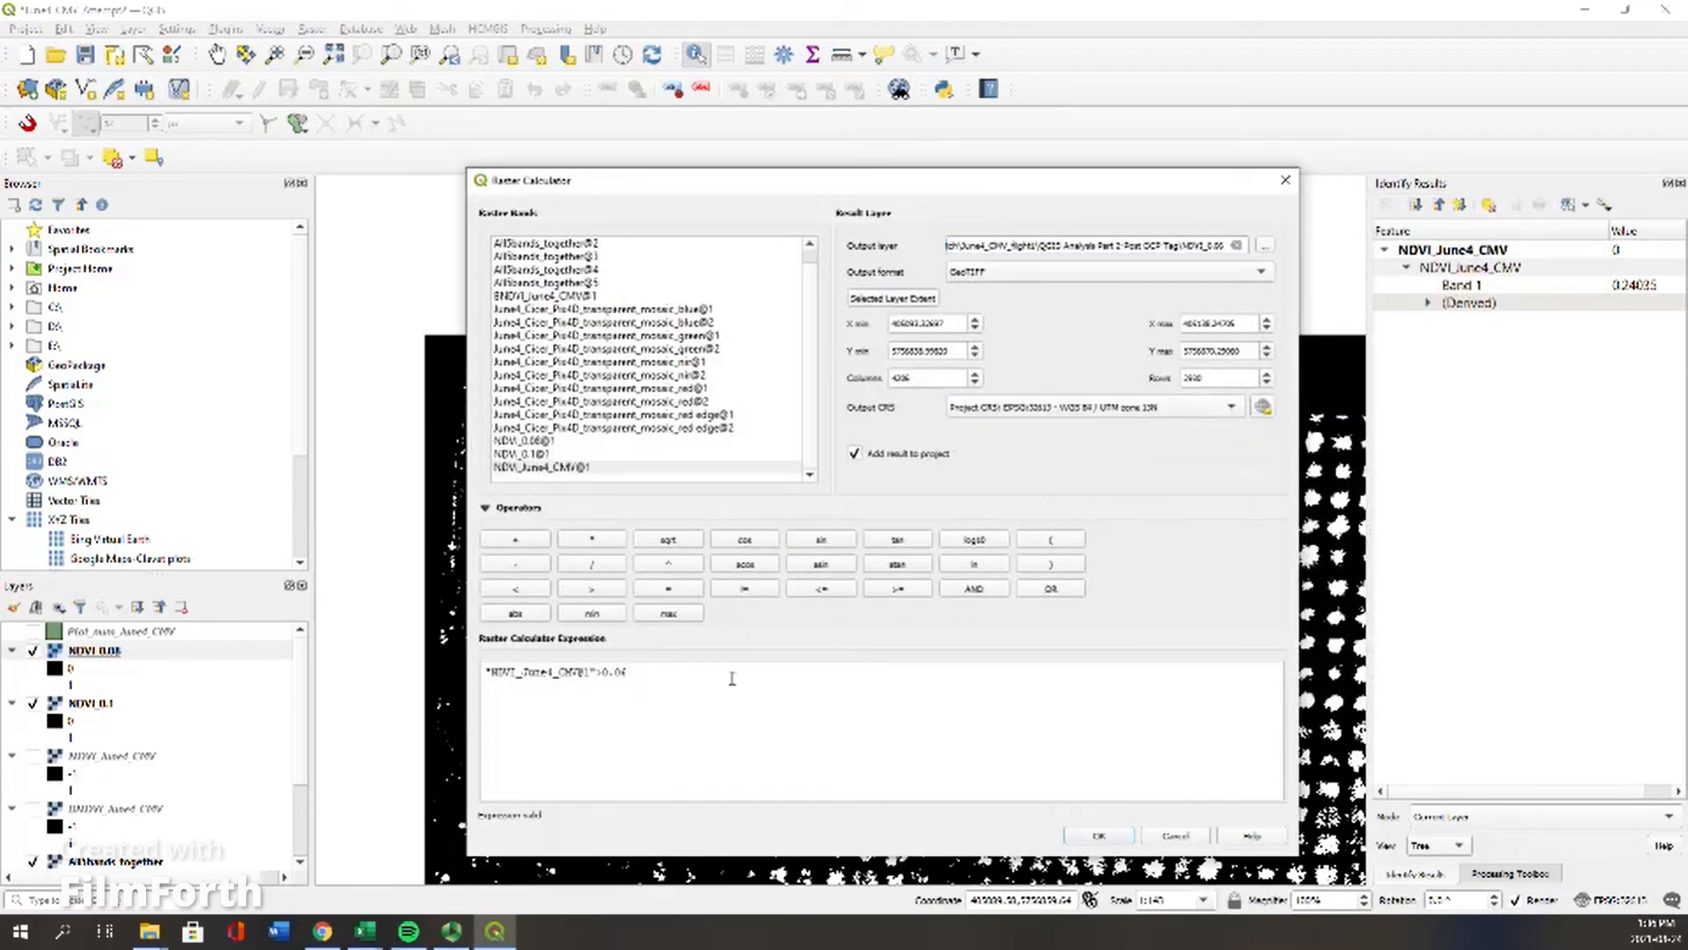
left_click(1100, 835)
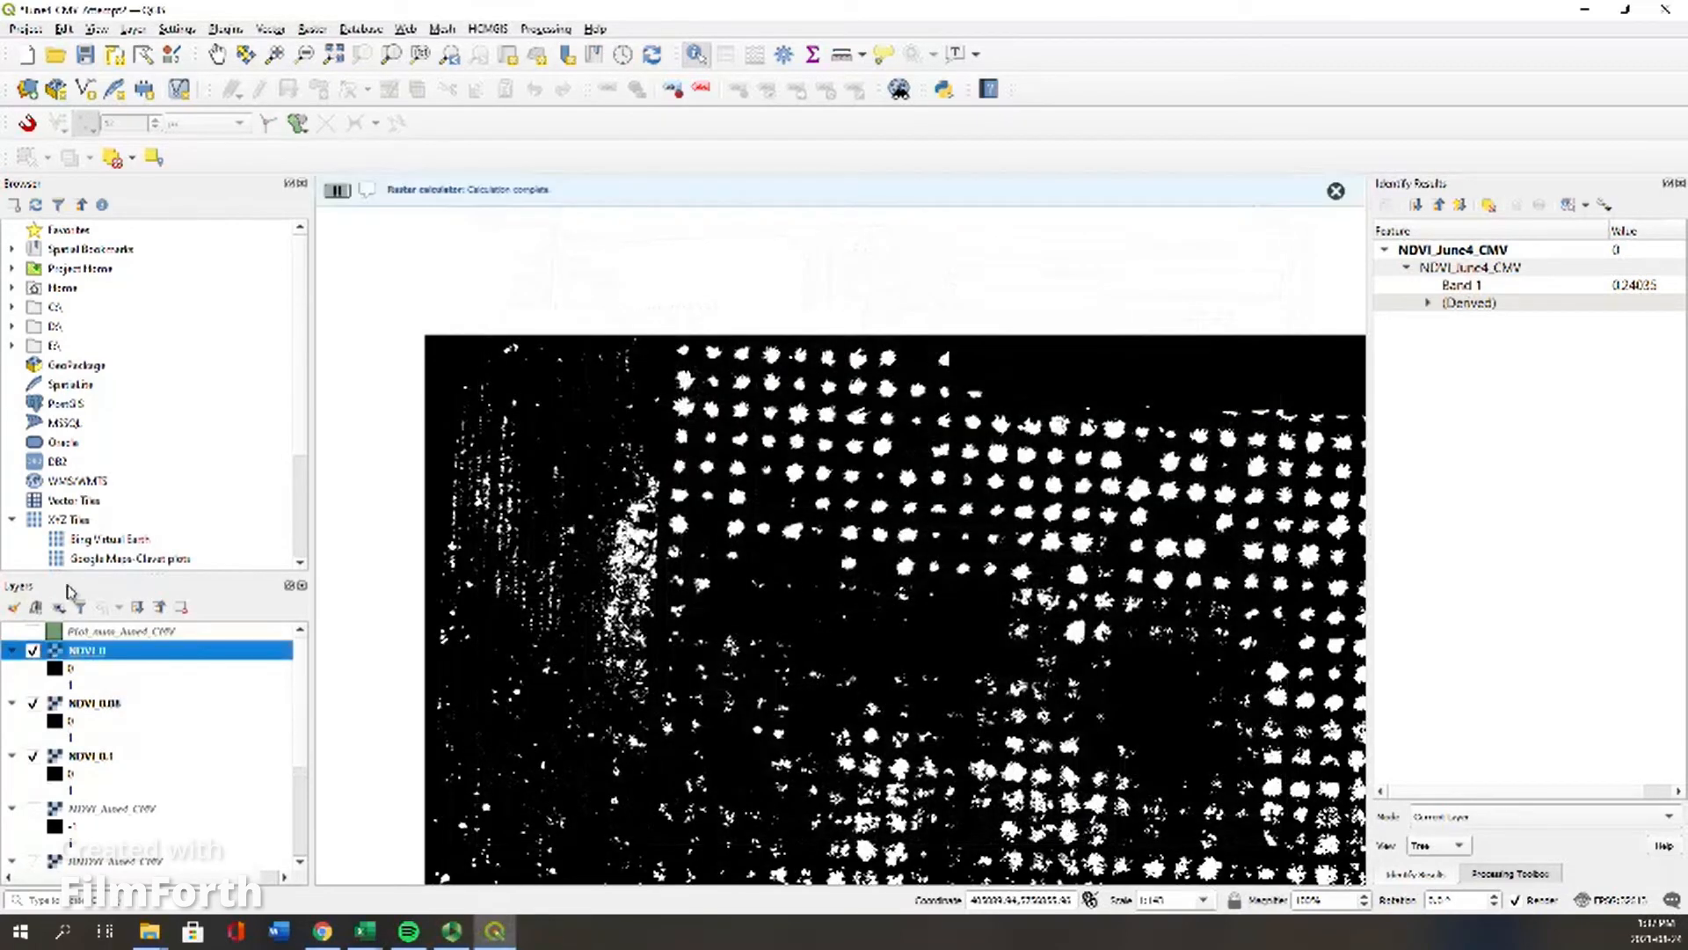
Step: Rename the new NDVI_0 layer as NDVI_0.06 in its source properties
right_click(124, 656)
left_click(173, 650)
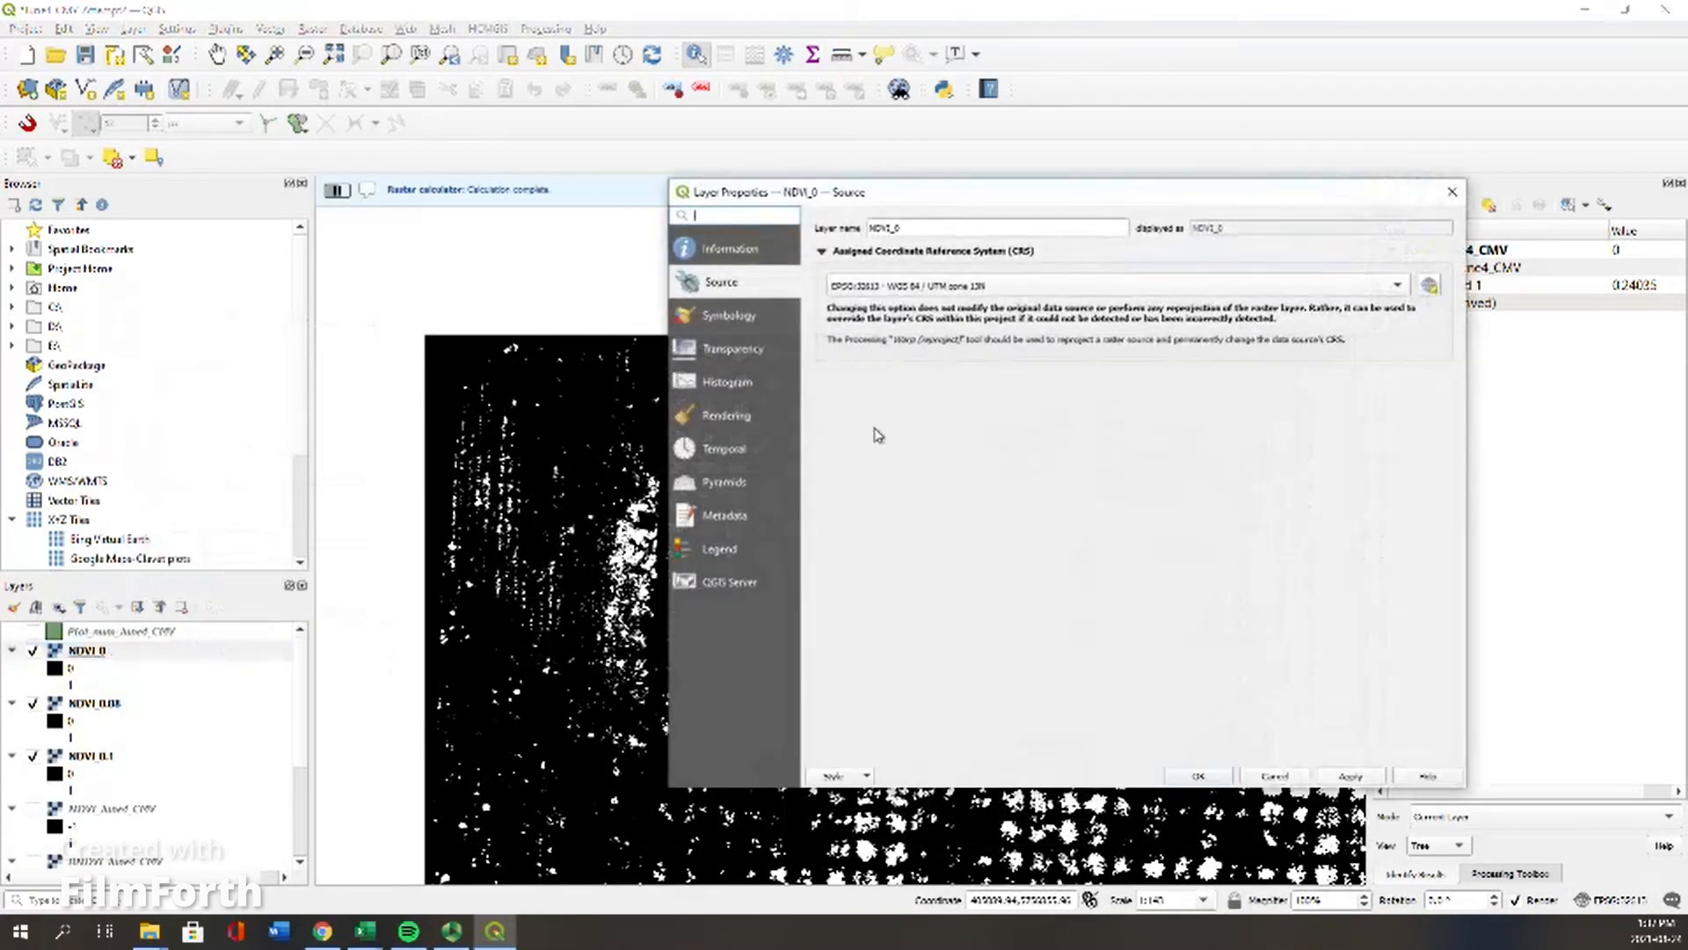
type(".06")
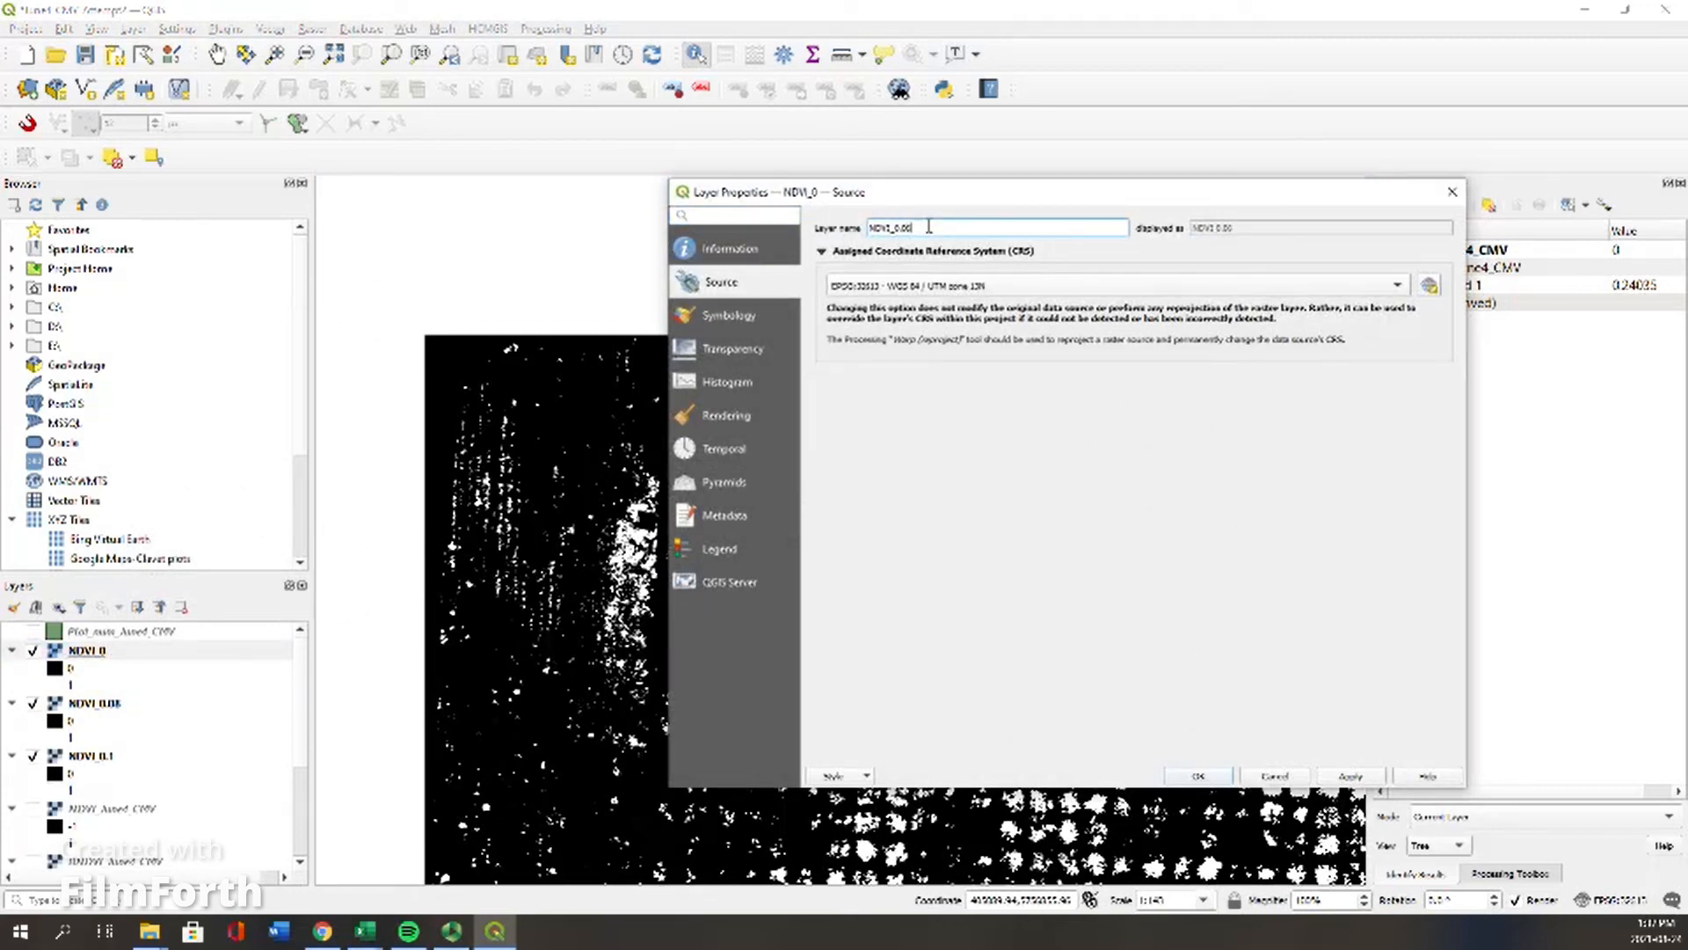
left_click(1358, 777)
left_click(1225, 782)
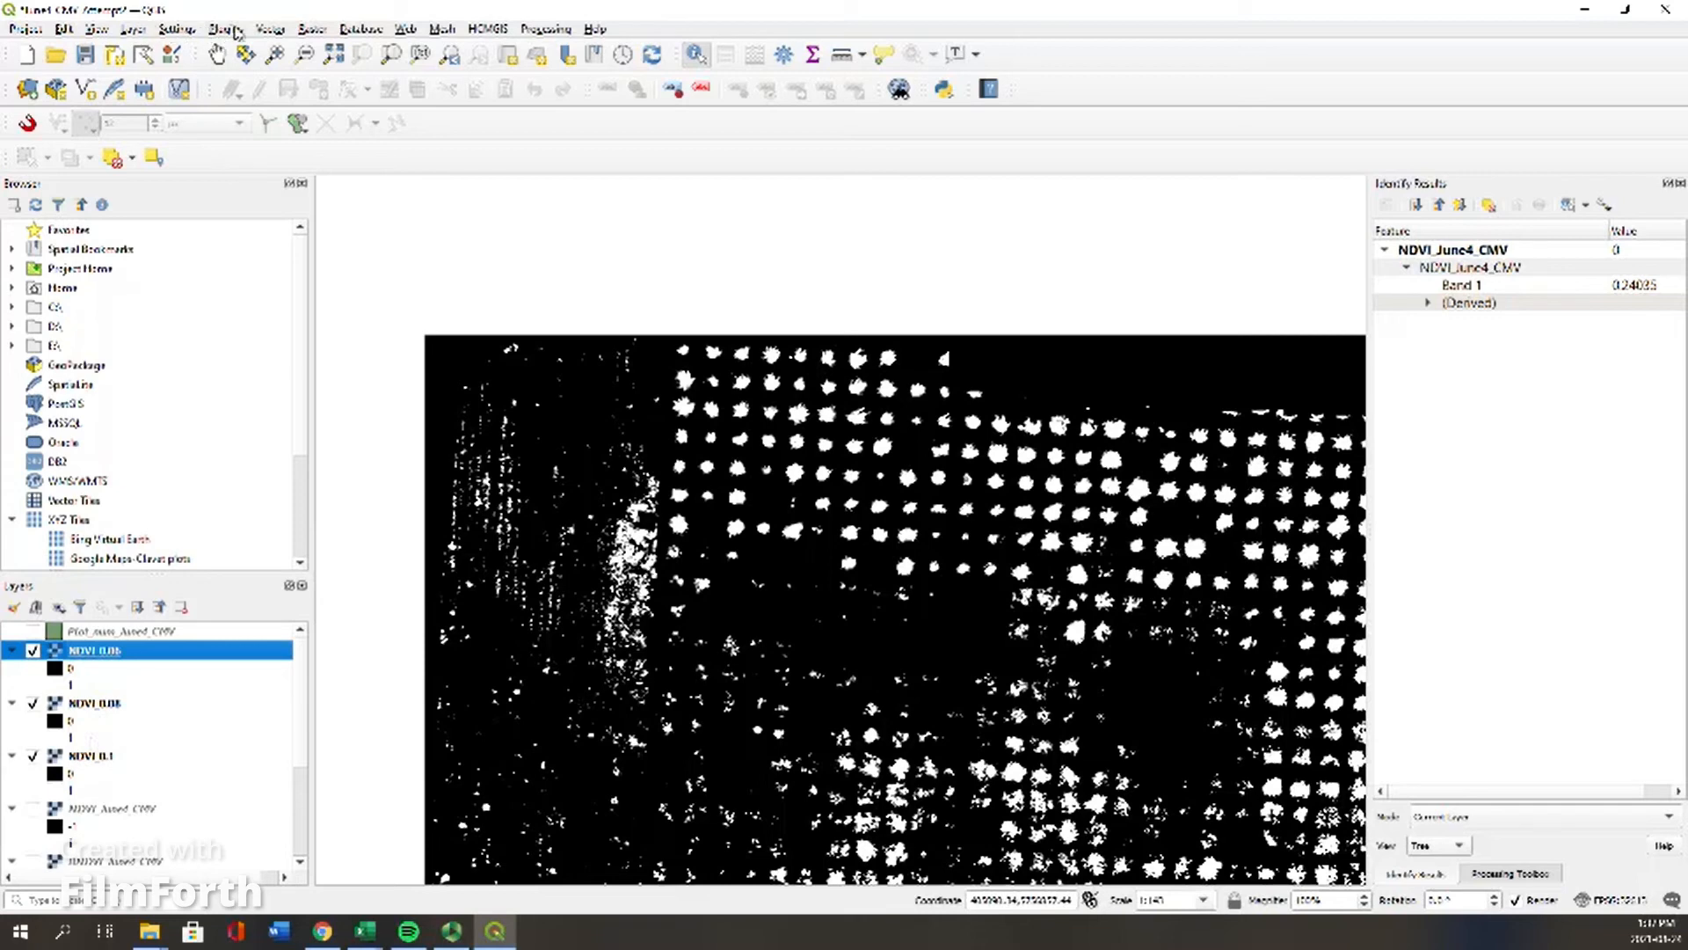
Step: Start another Raster Calculator run and enter the expression "NDVI_June4_CMV@1">0.04
left_click(310, 29)
left_click(342, 46)
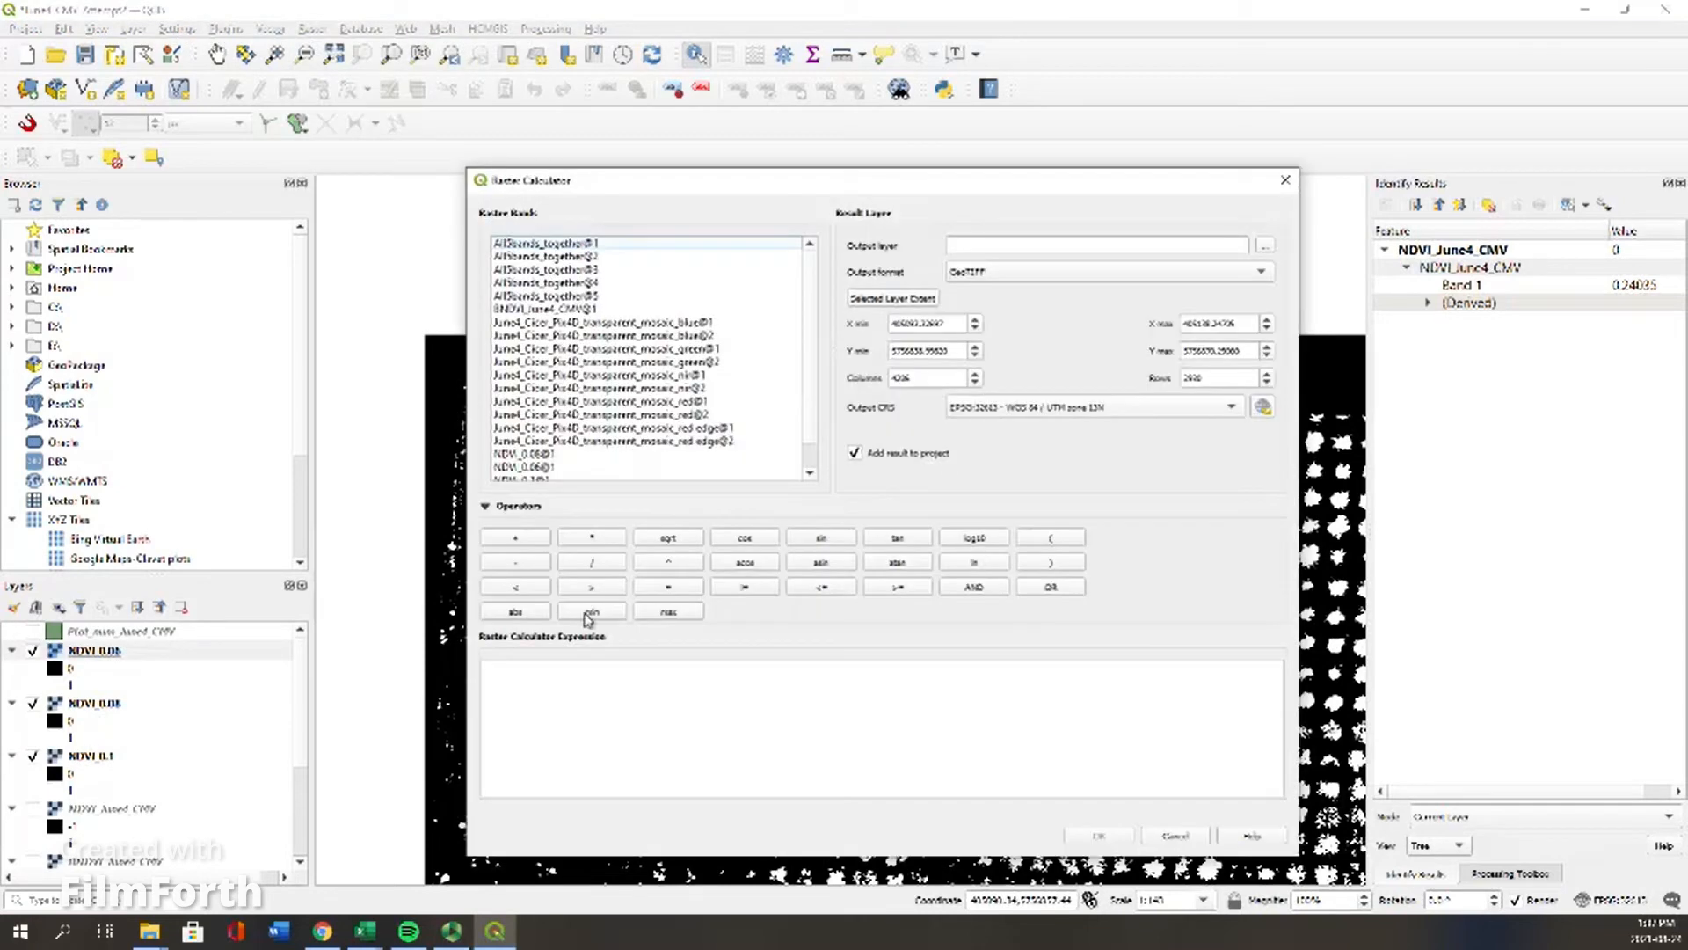
scroll(575, 458, "down", 1)
left_click(542, 468)
double_click(541, 468)
left_click(704, 708)
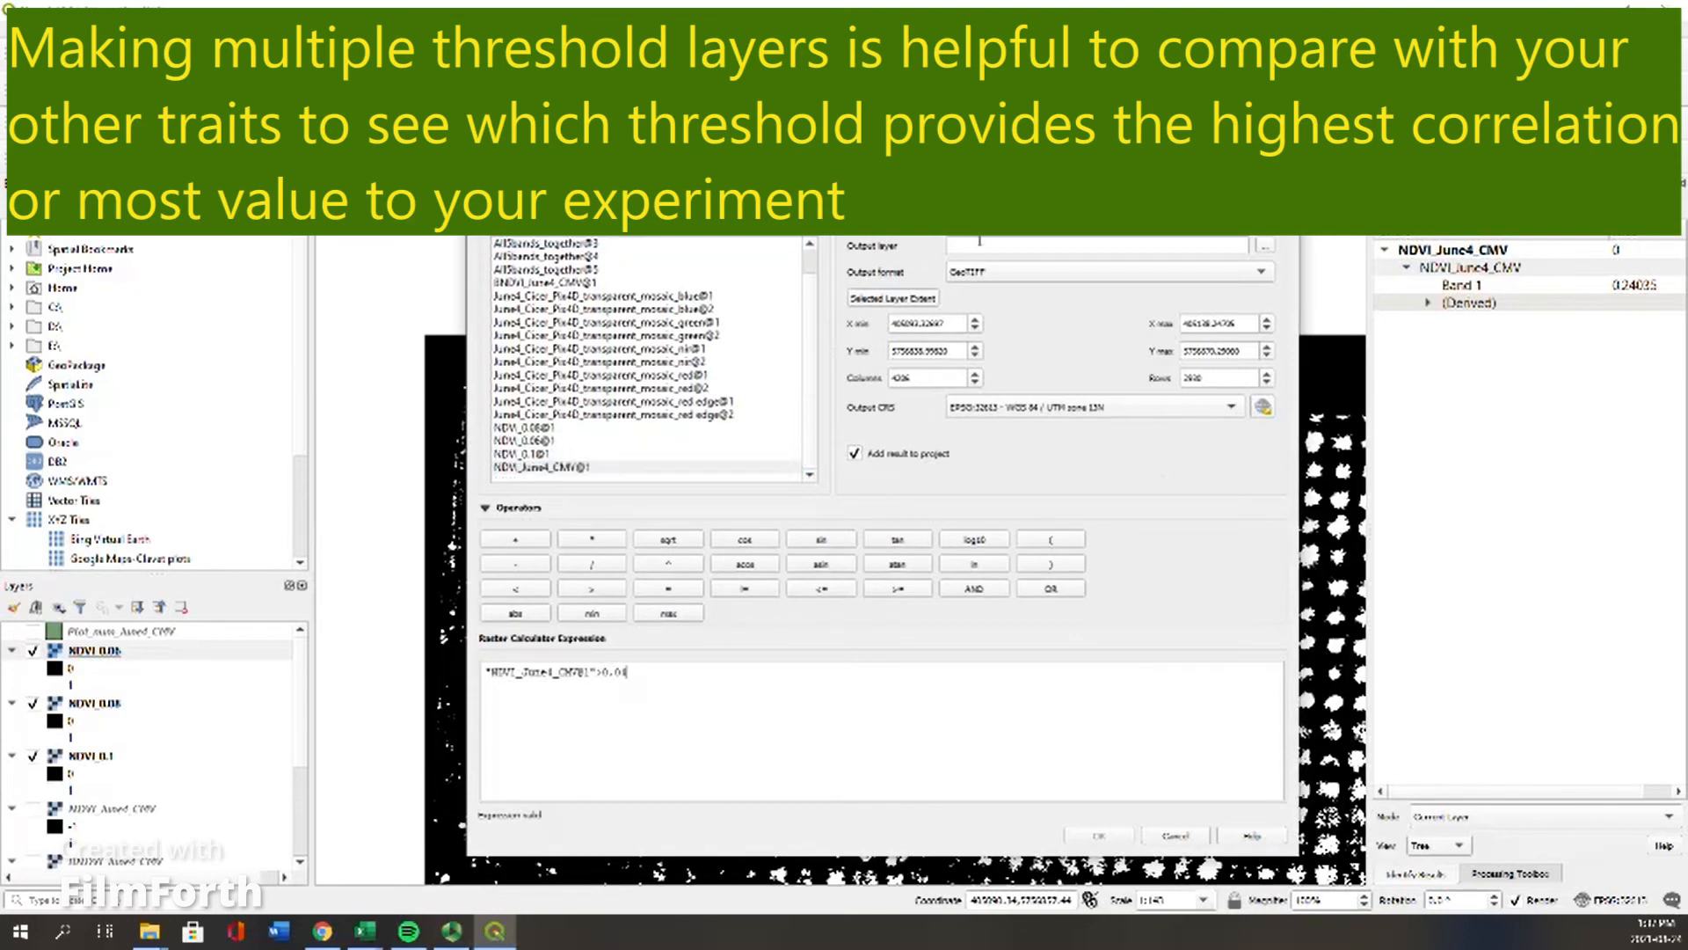
Step: Save the output as NDVI_0.04 in the analysis folder, set the output CRS to Project CRS: EPSG:32613, and run the calculation
type("NDVI_0.04")
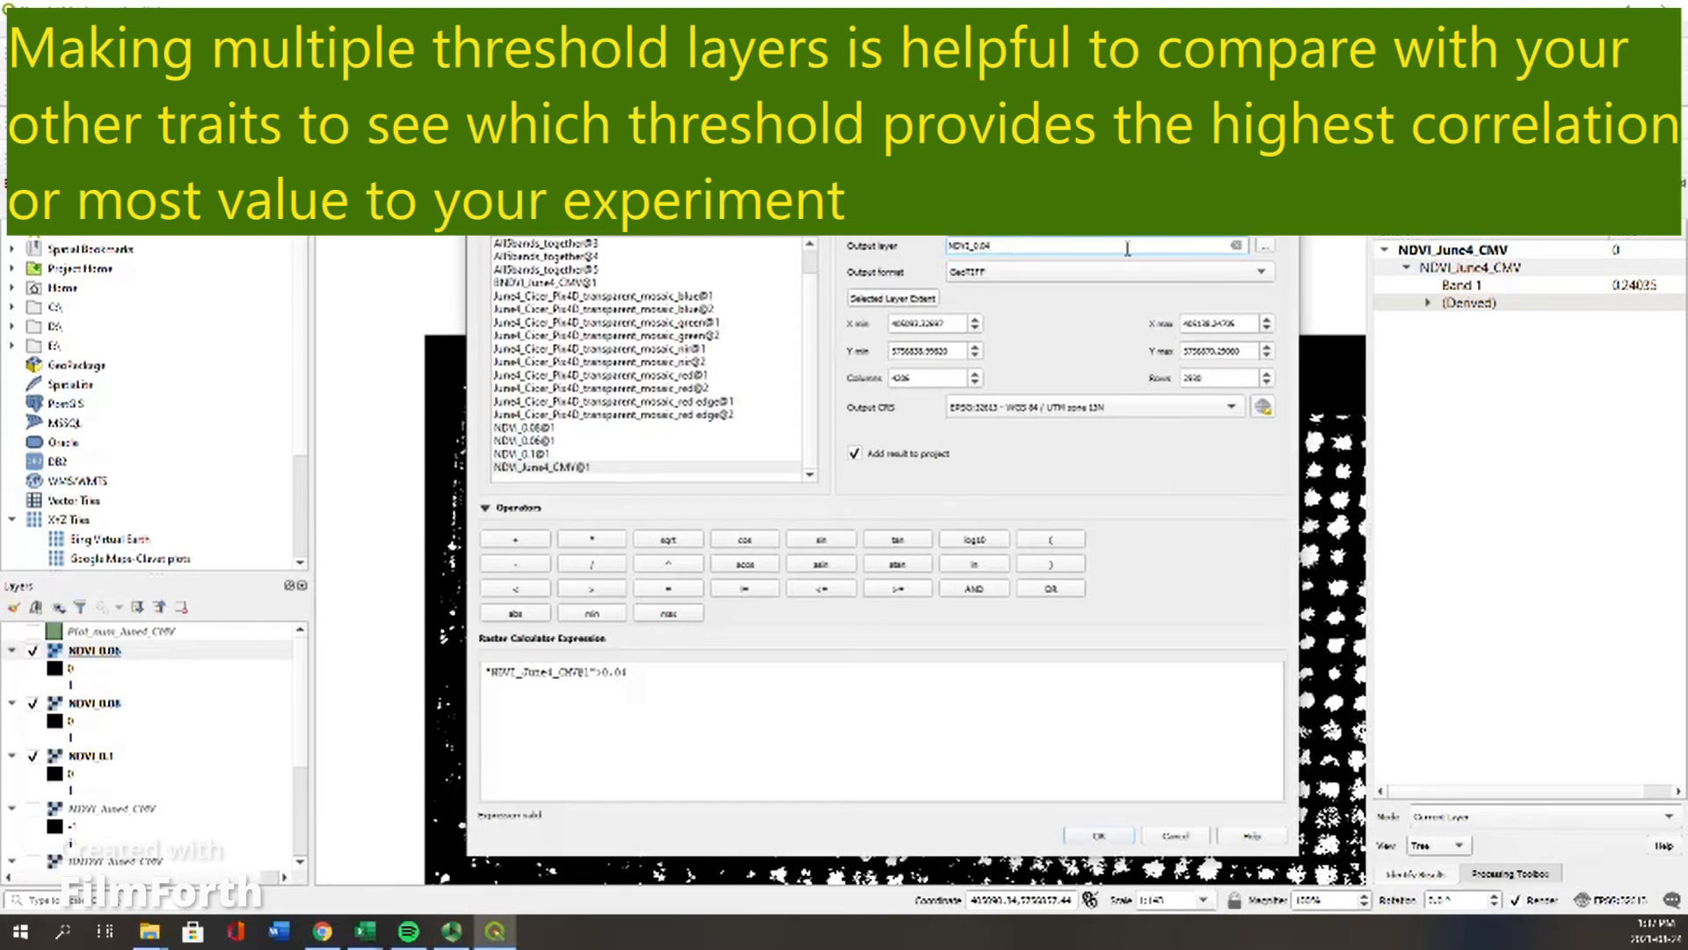
left_click(1263, 248)
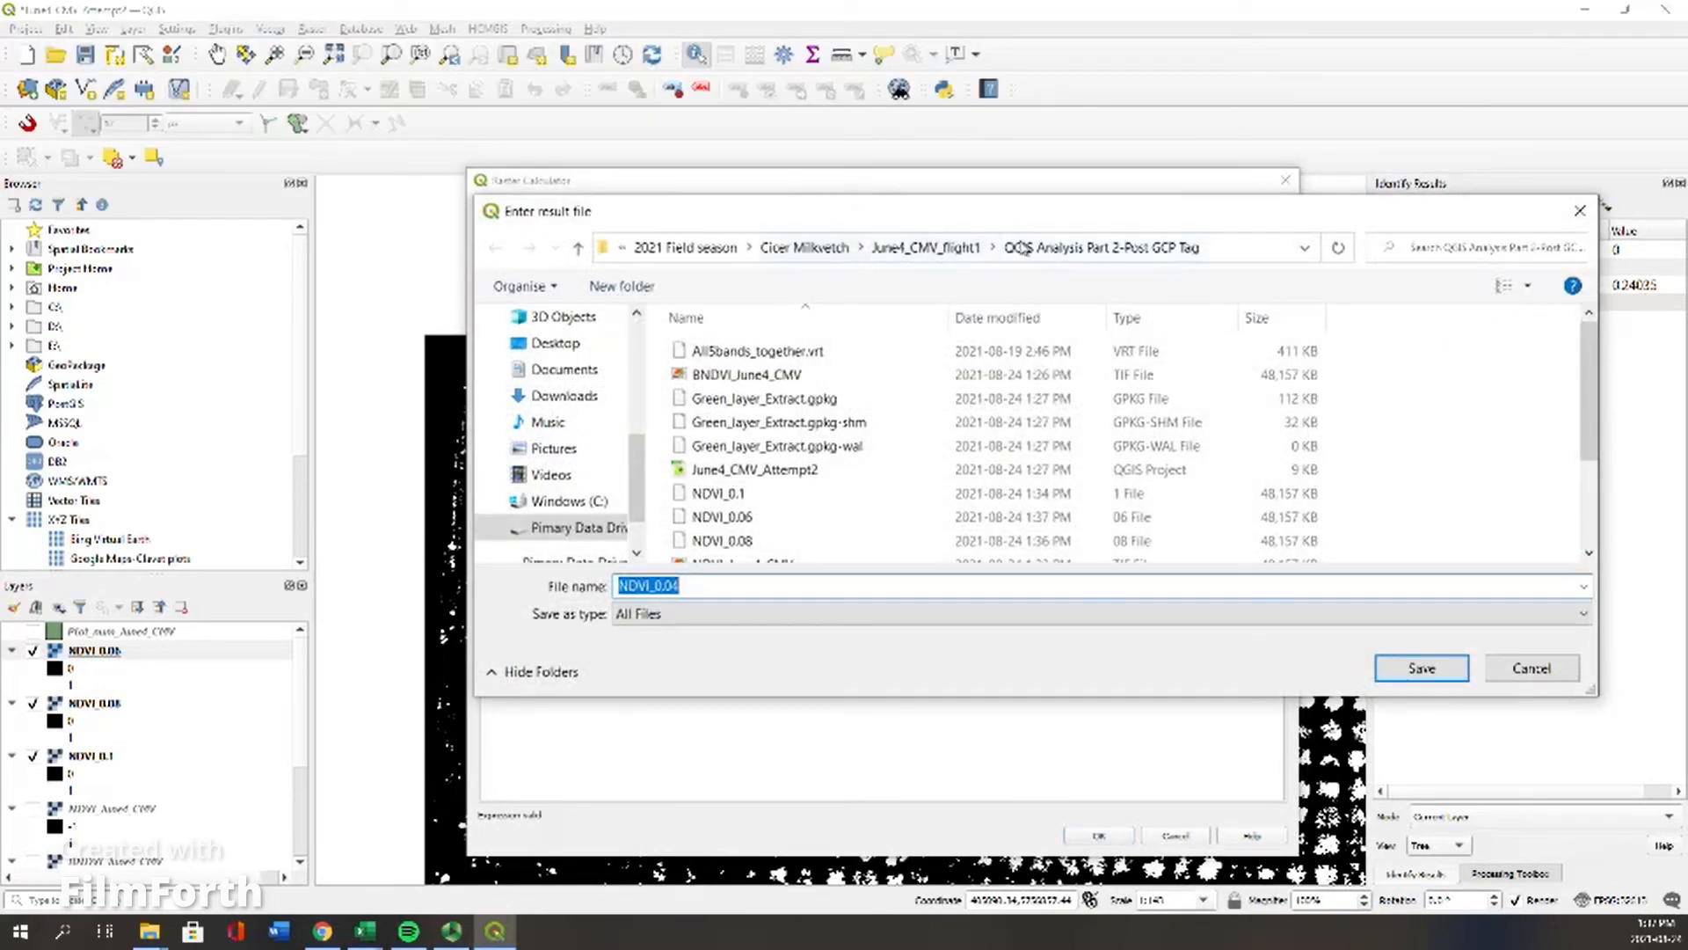
left_click(1460, 675)
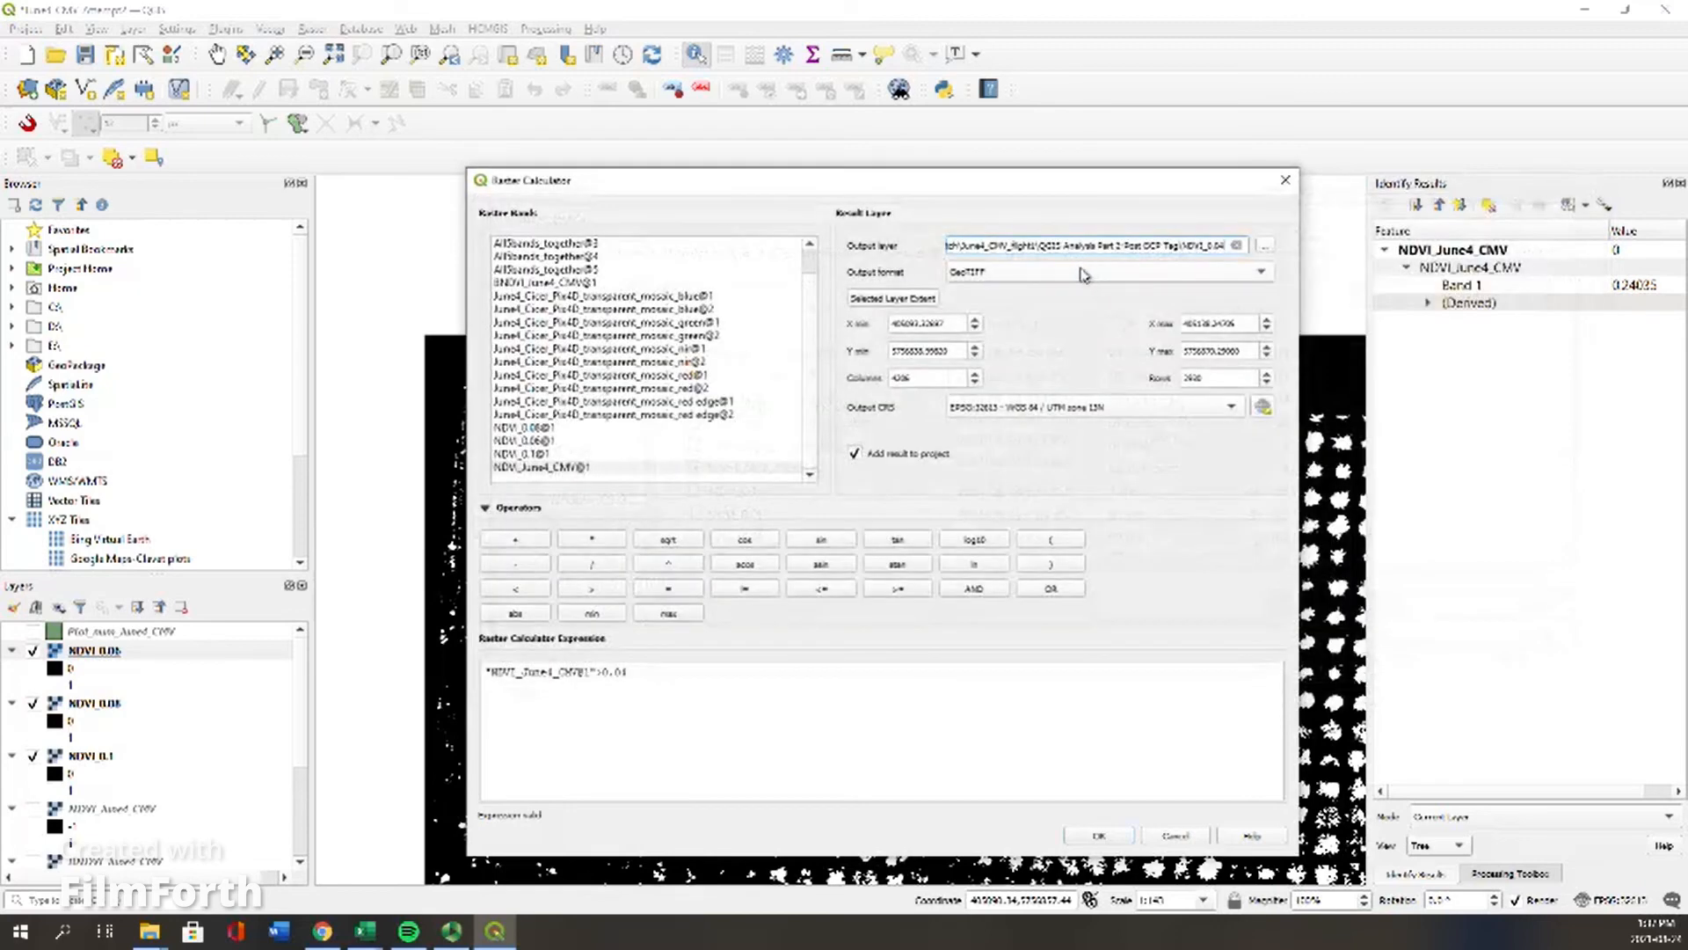
left_click(1055, 410)
left_click(1060, 427)
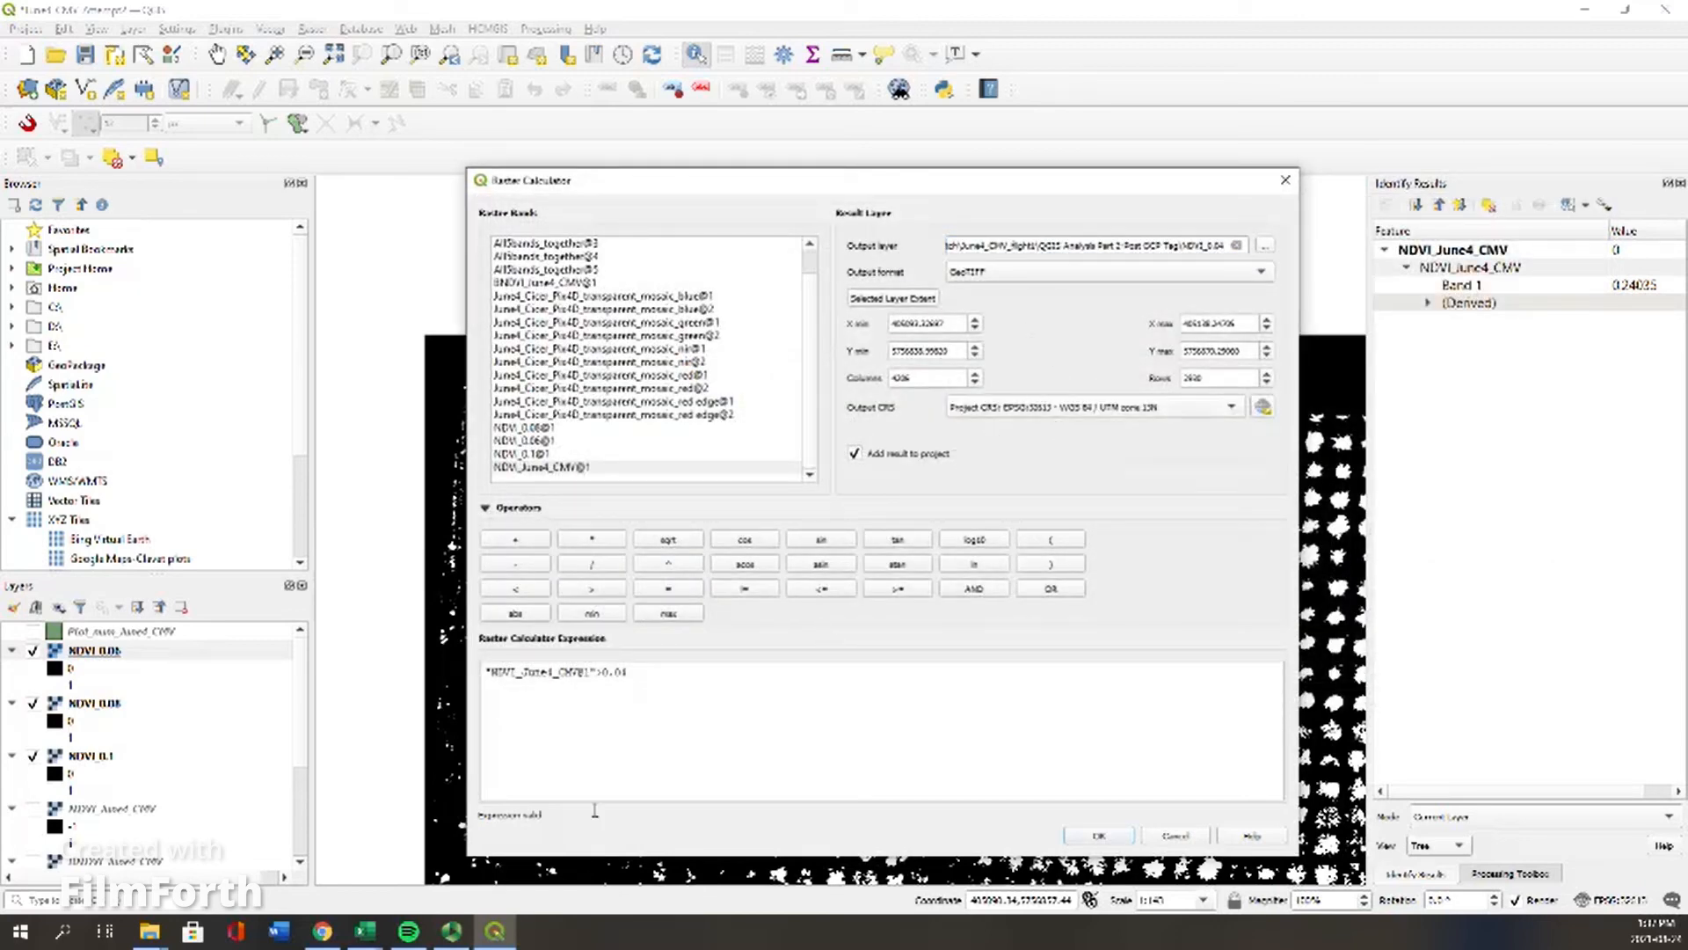
left_click_drag(646, 670, 603, 671)
left_click(1099, 835)
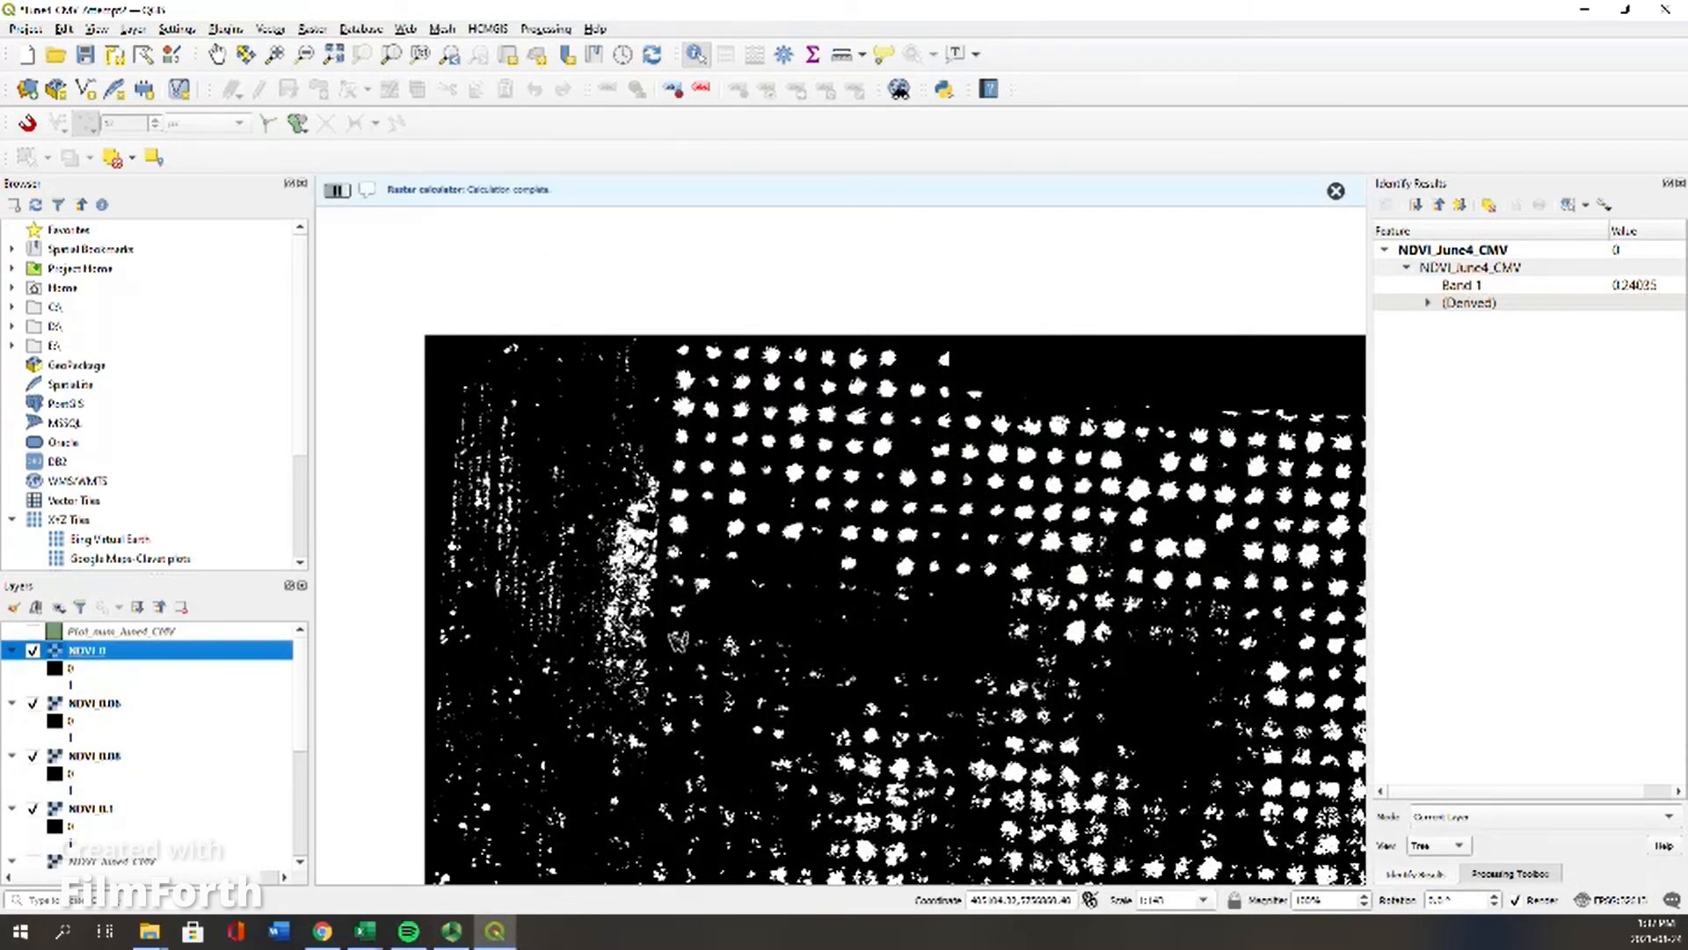
Step: Rename the new NDVI_0 layer as NDVI_0.4 in its source properties
right_click(145, 655)
left_click(176, 643)
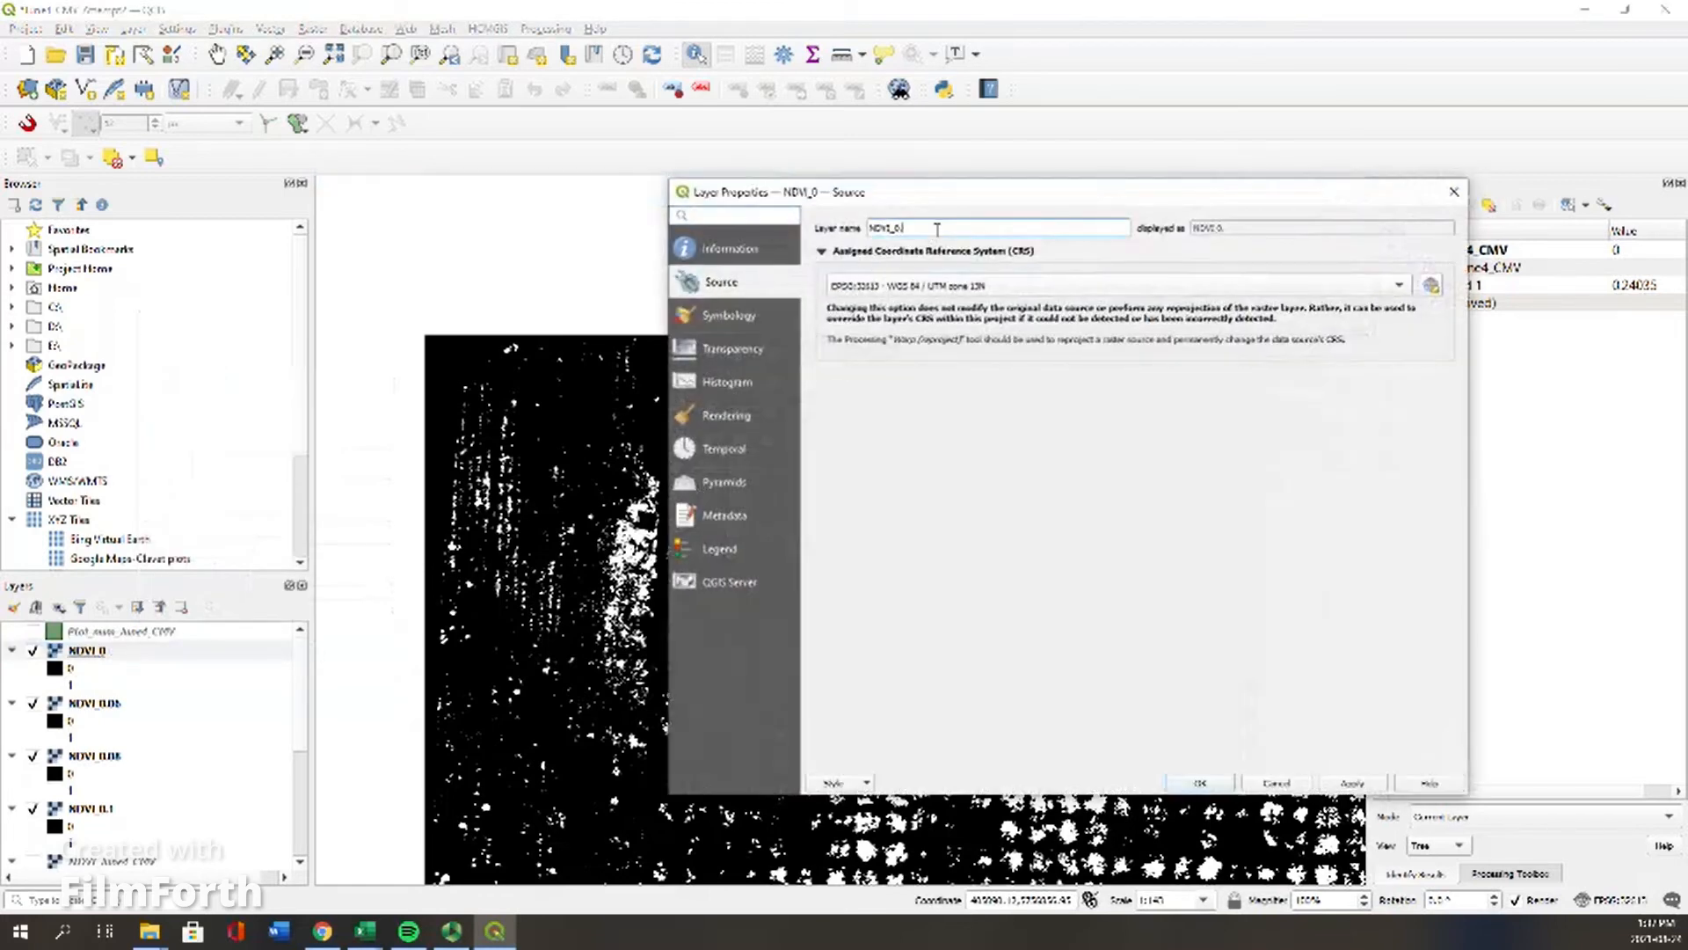
left_click(1191, 785)
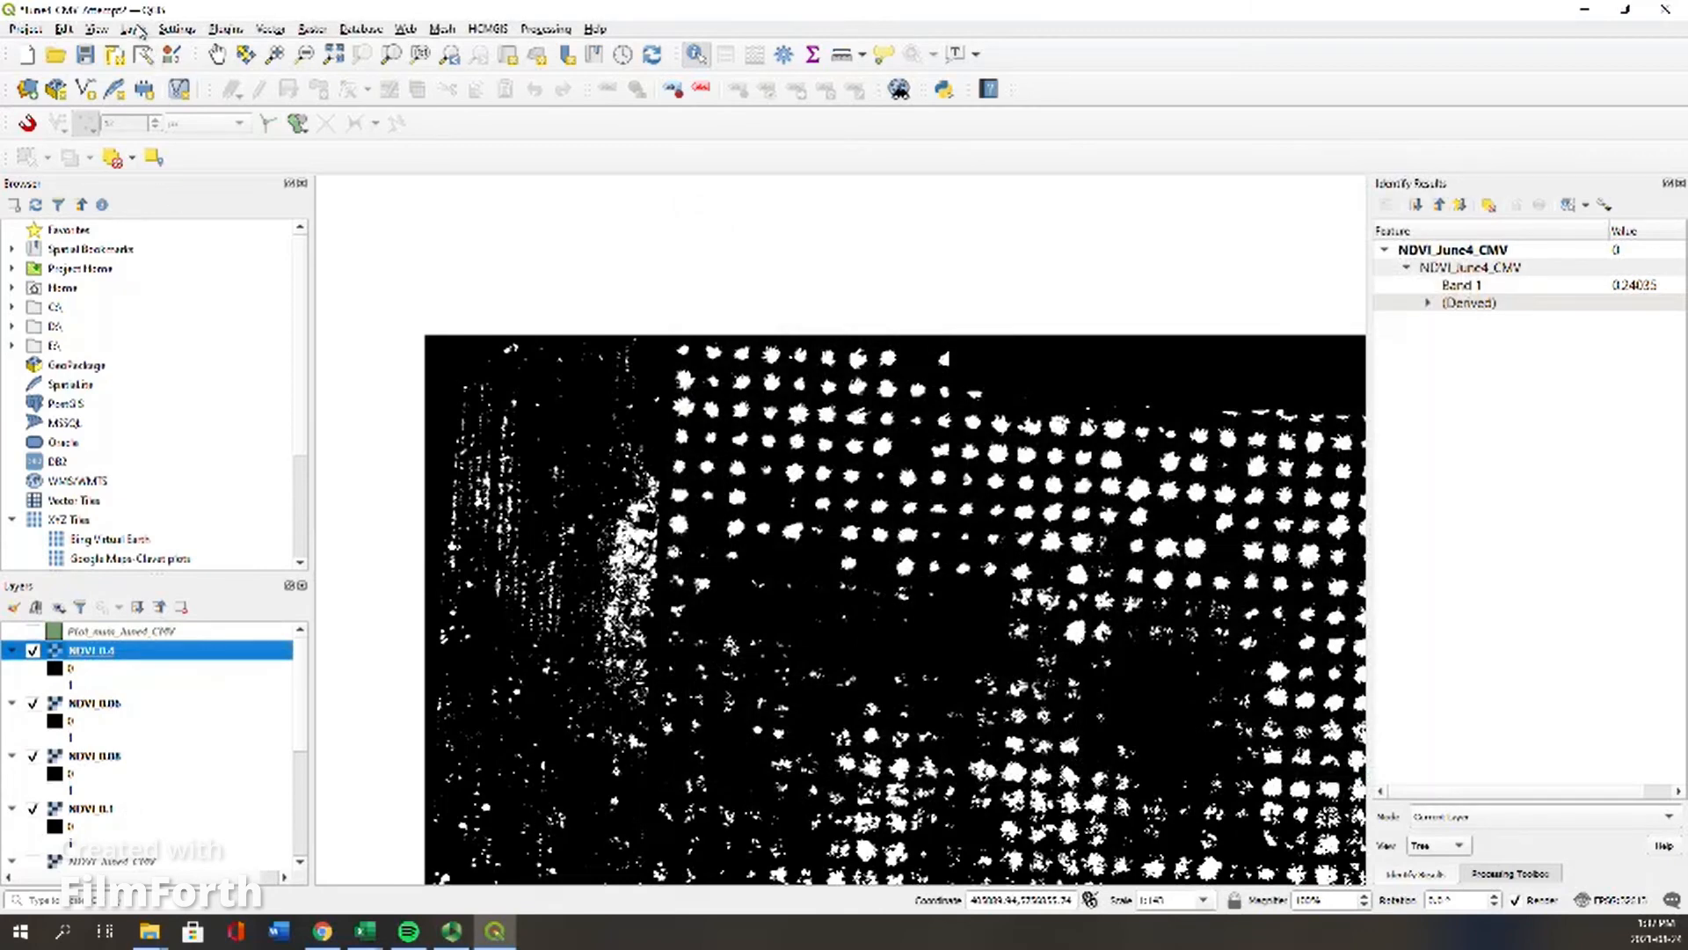
Step: Start another Raster Calculator run and enter the expression "NDVI_June4_CMV@1">0.12
left_click(226, 32)
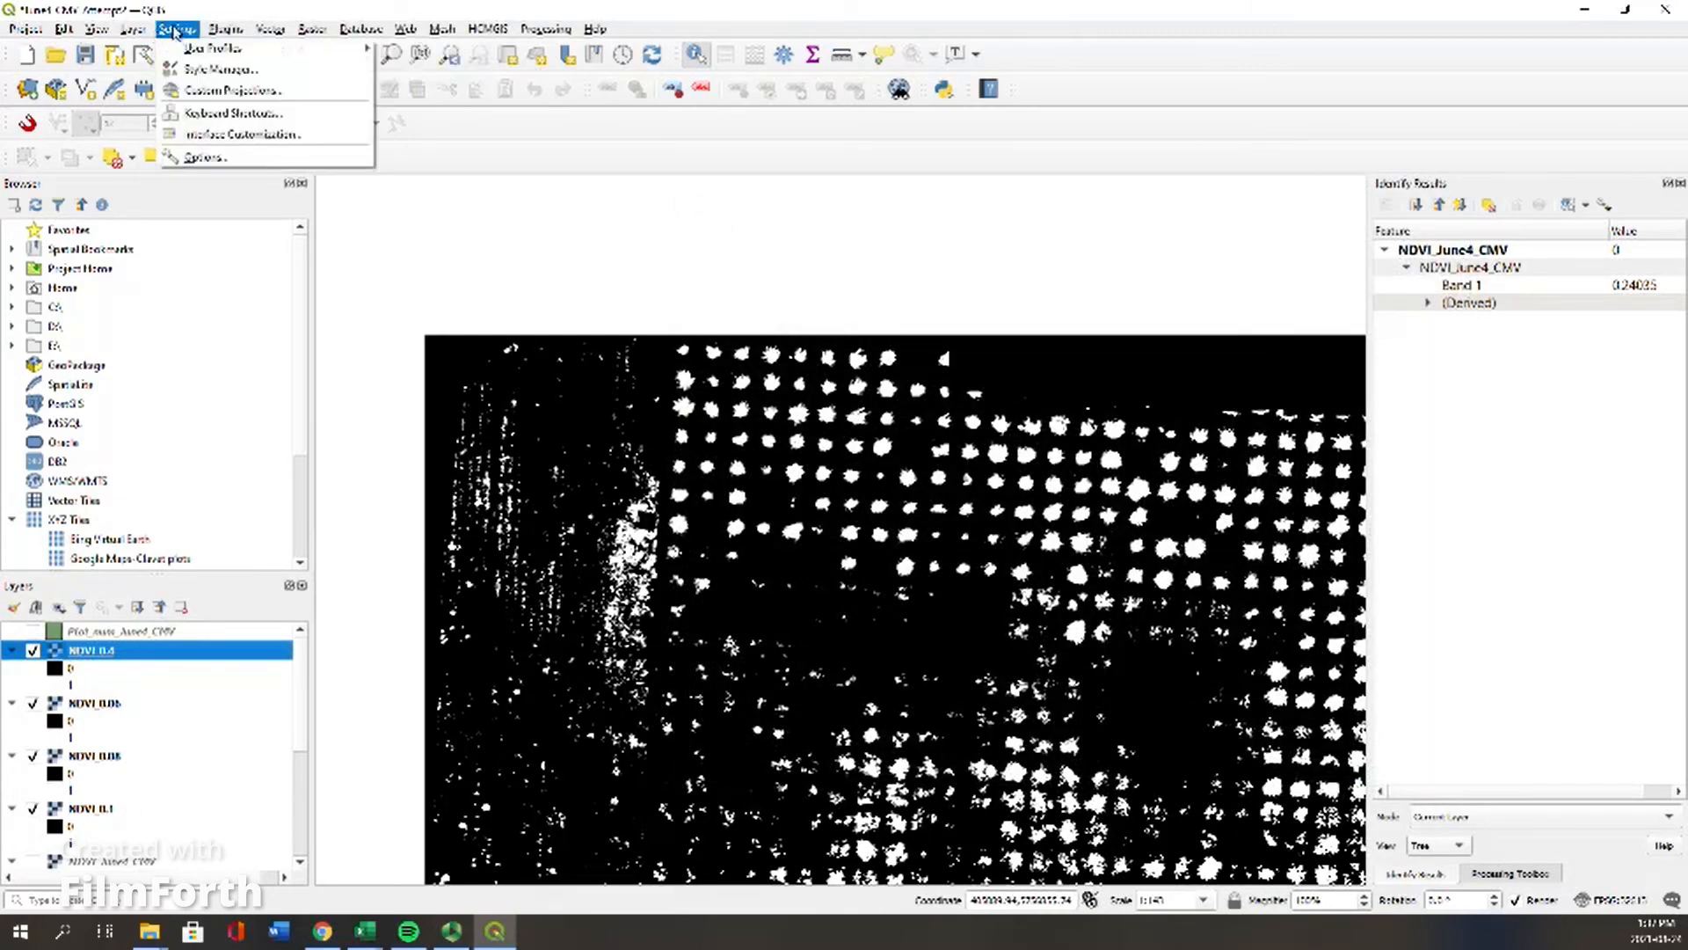
left_click(365, 48)
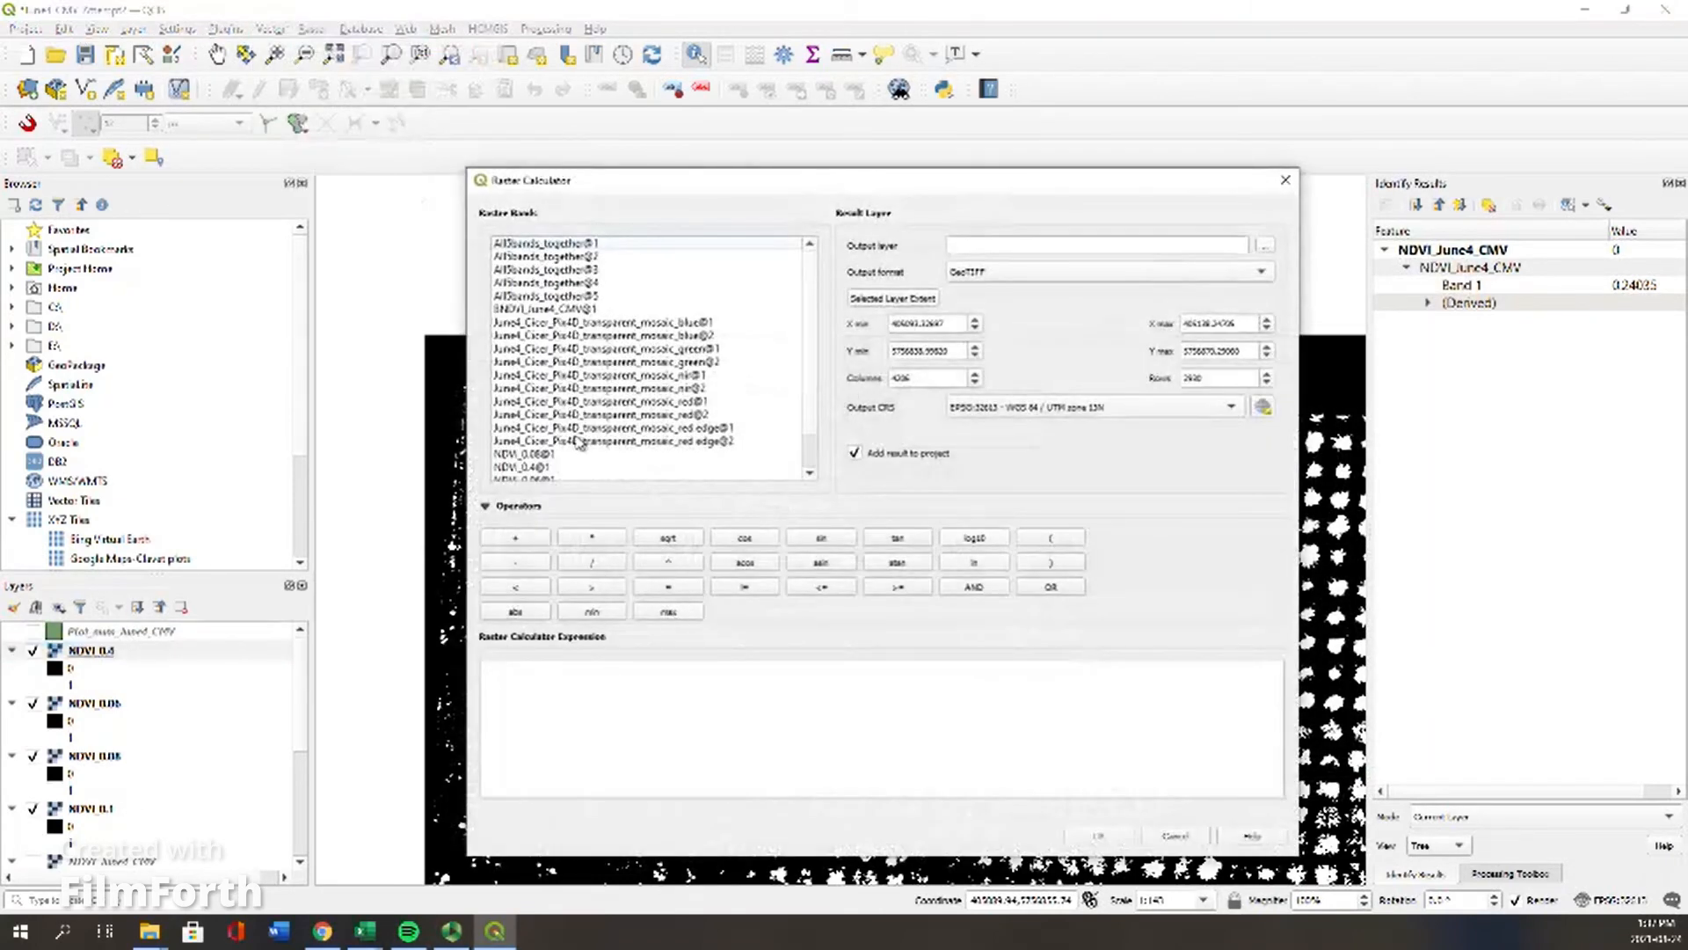
scroll(577, 449, "down", 1)
double_click(568, 467)
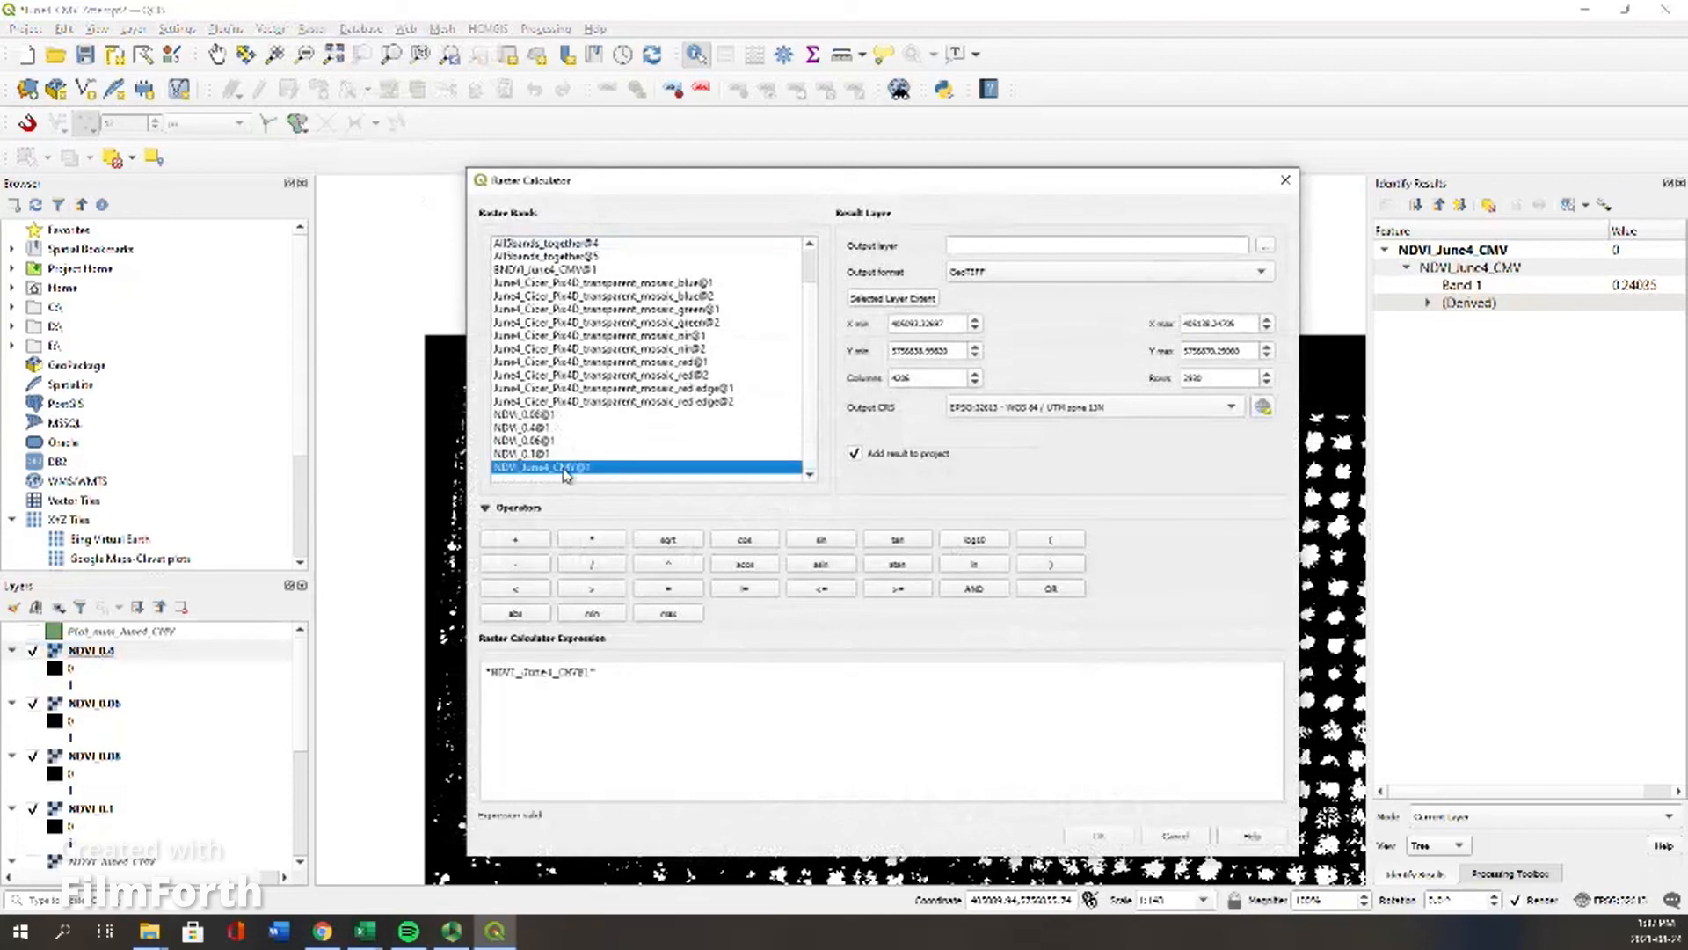
left_click(723, 668)
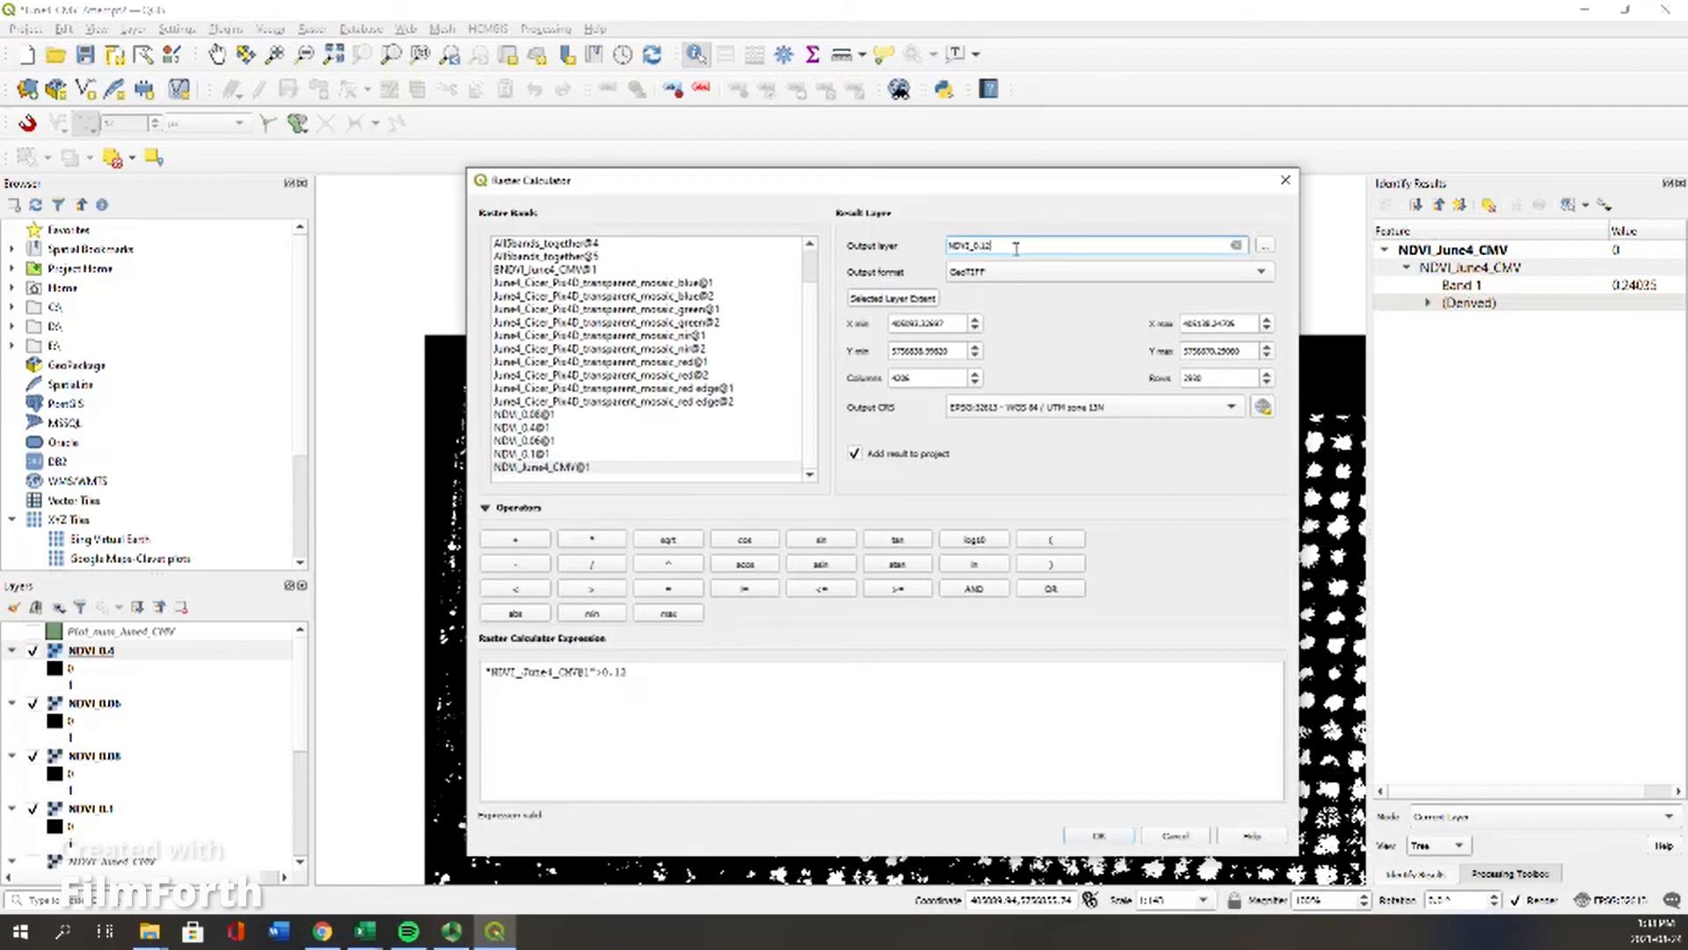
Step: Save the output as NDVI_0.12 in the analysis folder, set the output CRS to Project CRS: EPSG:32613, and run the calculation
left_click(1267, 249)
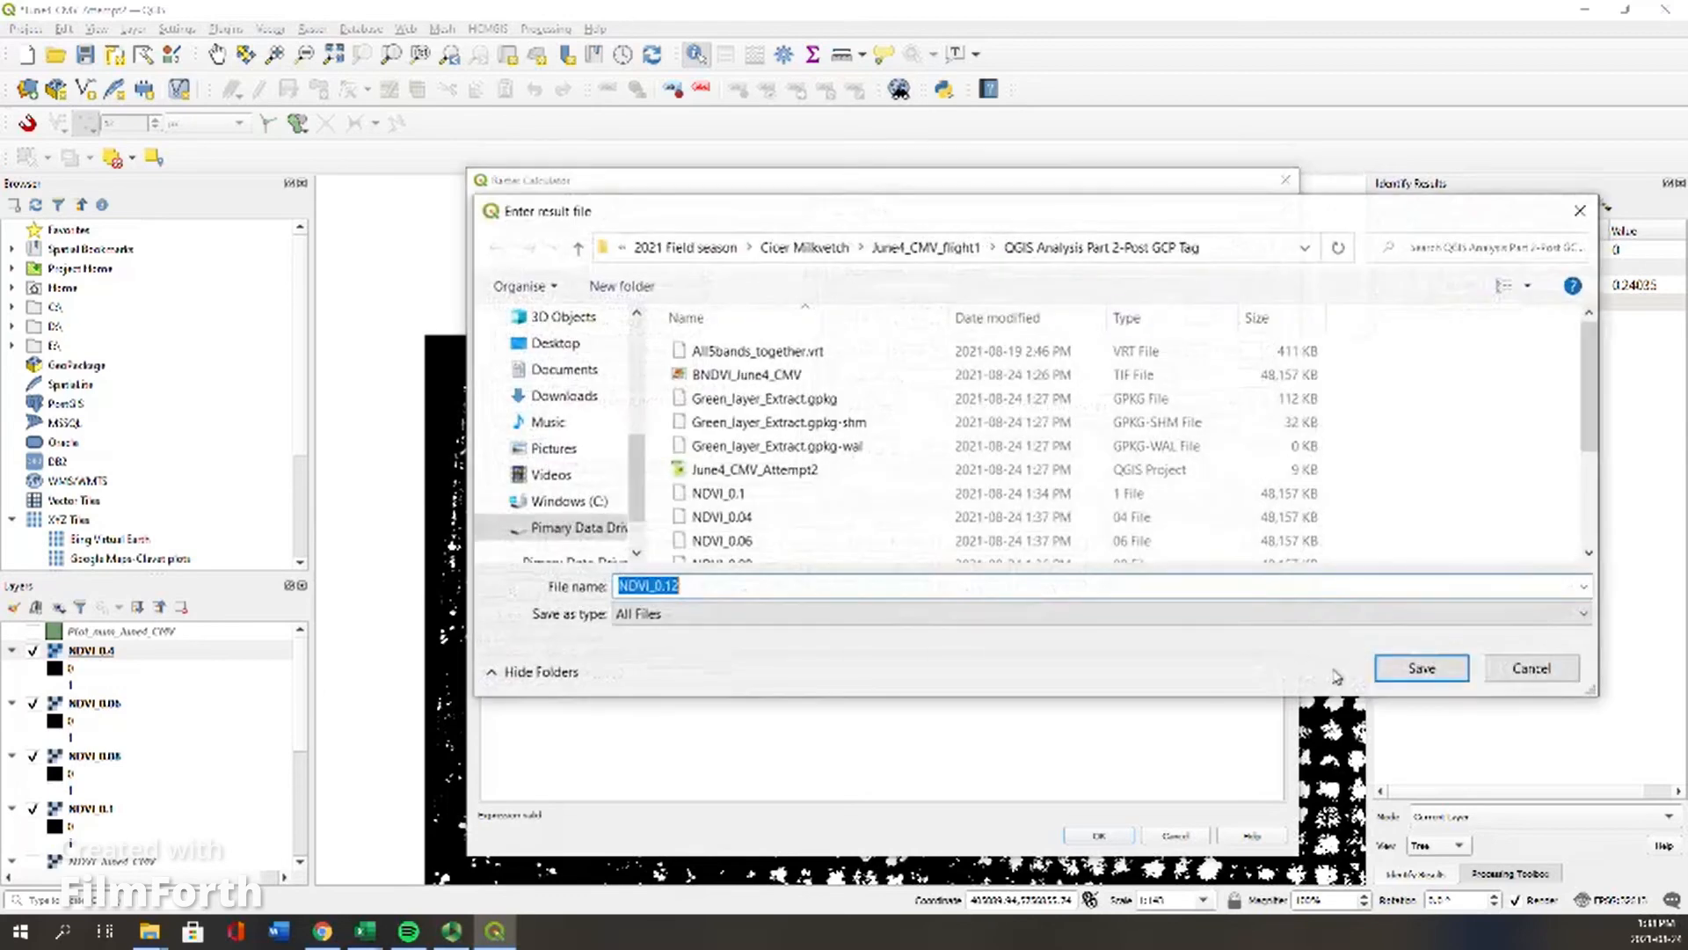
left_click(1447, 668)
left_click(1077, 407)
left_click(1082, 423)
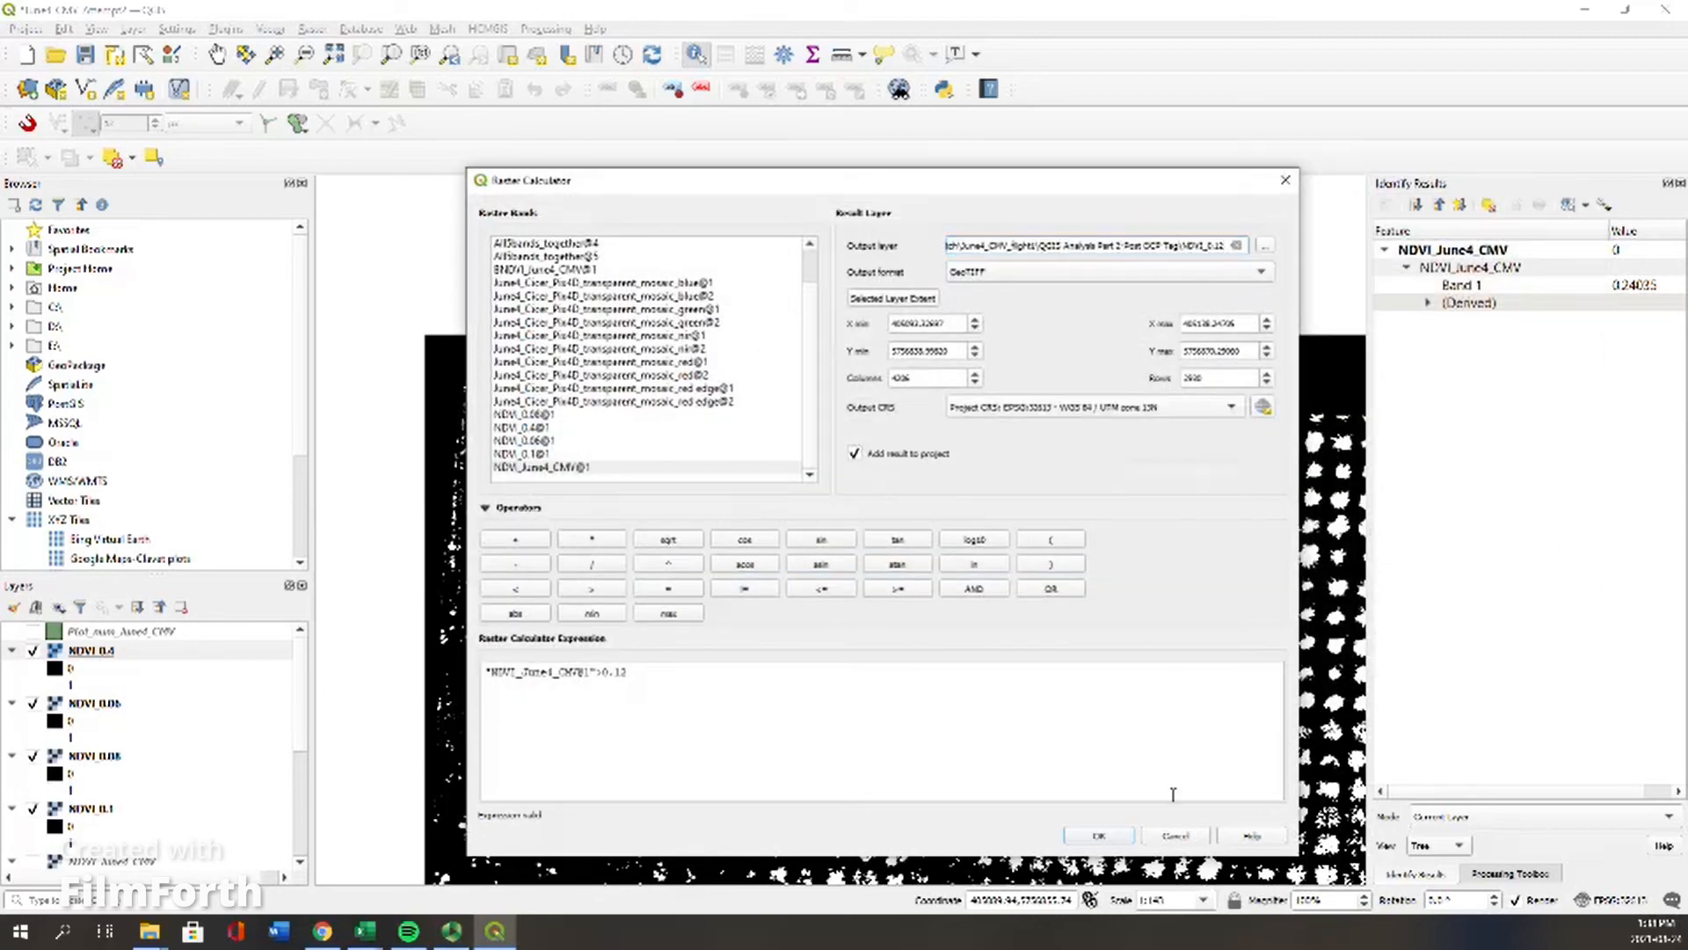
left_click(1094, 836)
Step: Rename the new NDVI_0 layer as NDVI_0.12 in its source properties
right_click(111, 655)
left_click(156, 645)
left_click(956, 227)
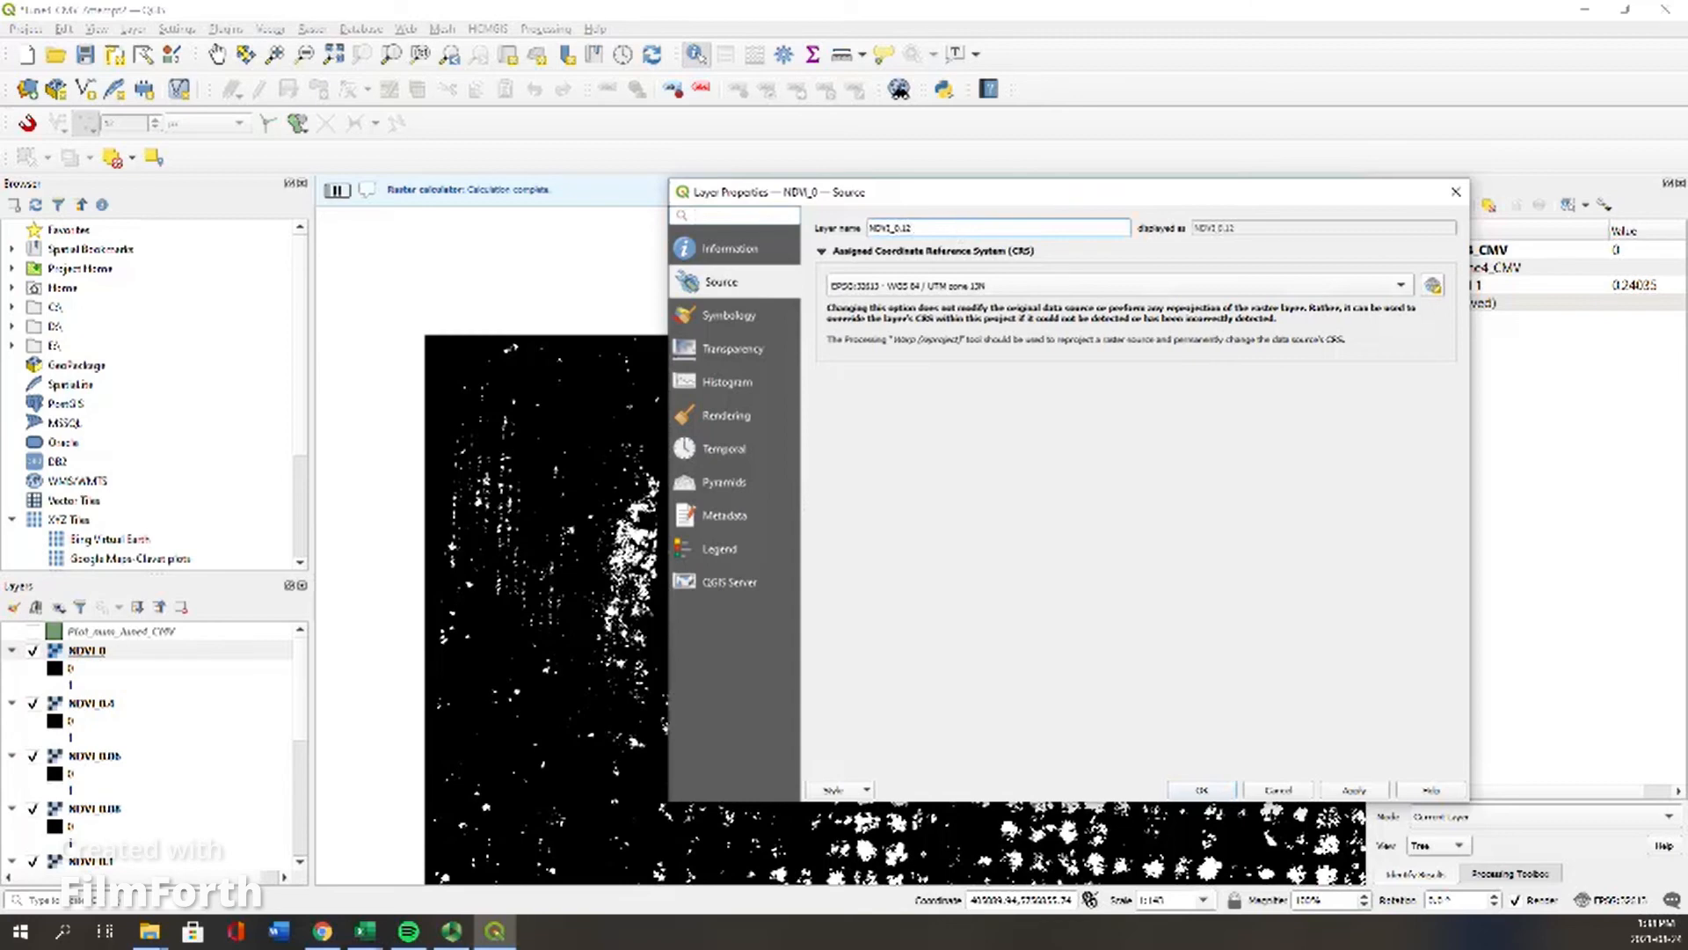
left_click(1200, 790)
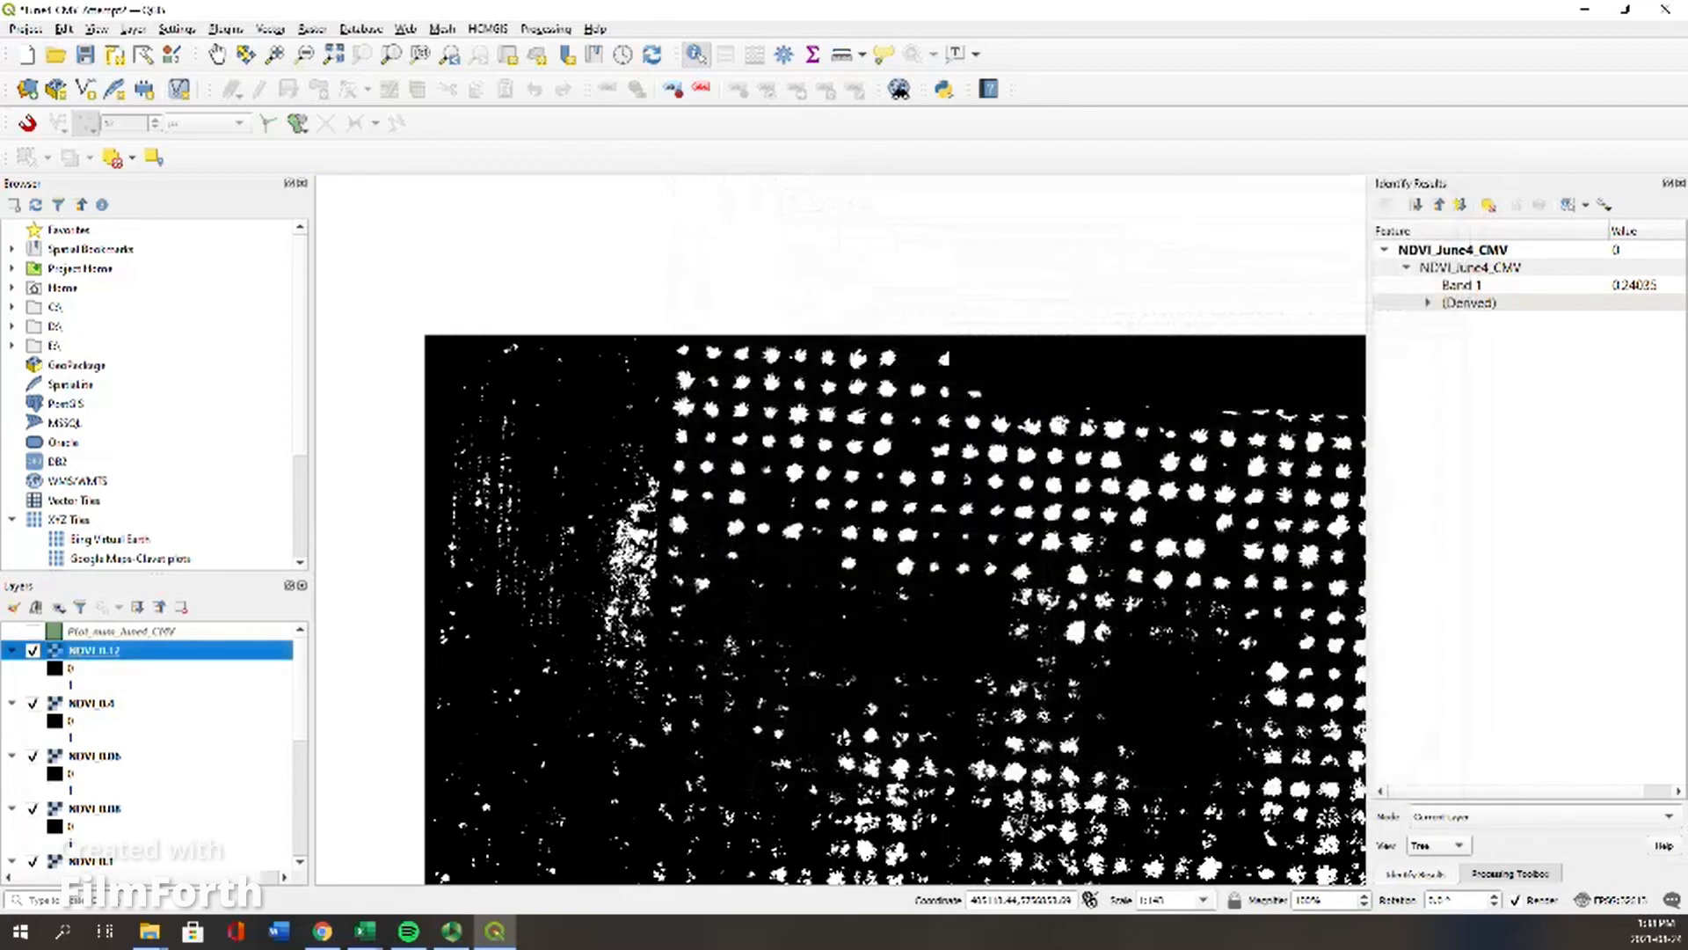
Step: Hide the NDVI_0.12, NDVI_0.06, NDVI_0.08 and NDVI_0.1 layers, keeping only the NDVI_0.4 threshold raster displayed
scroll(912, 761, "down", 1)
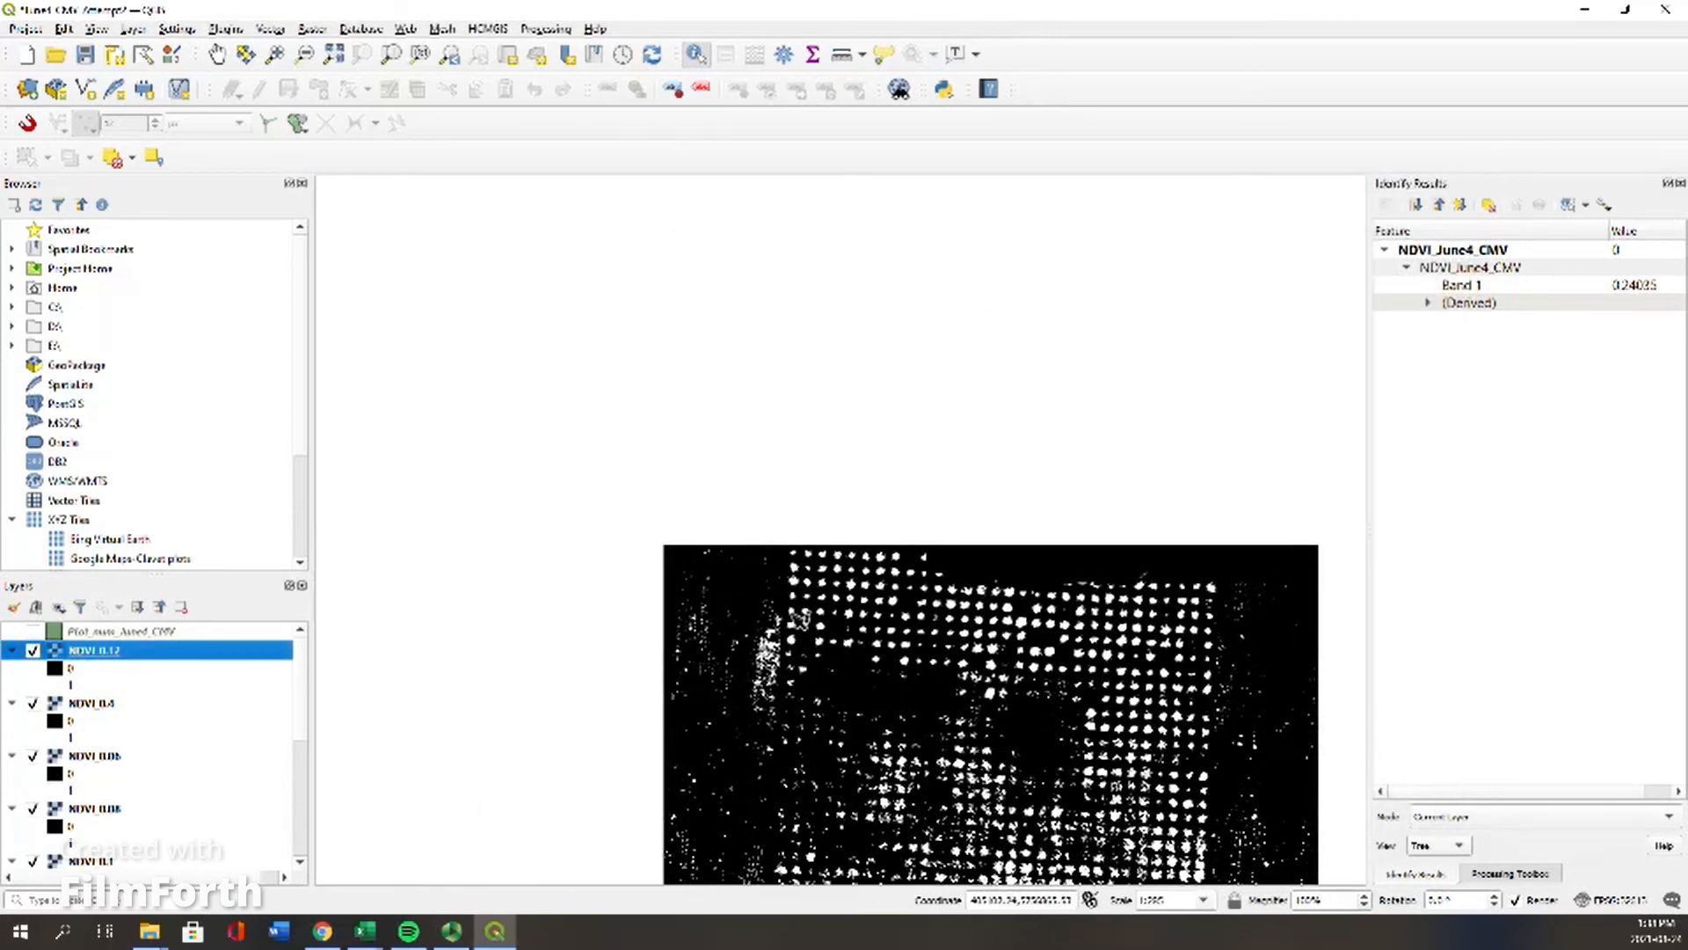
scroll(807, 621, "down", 1)
scroll(950, 760, "up", 2)
scroll(804, 756, "down", 1)
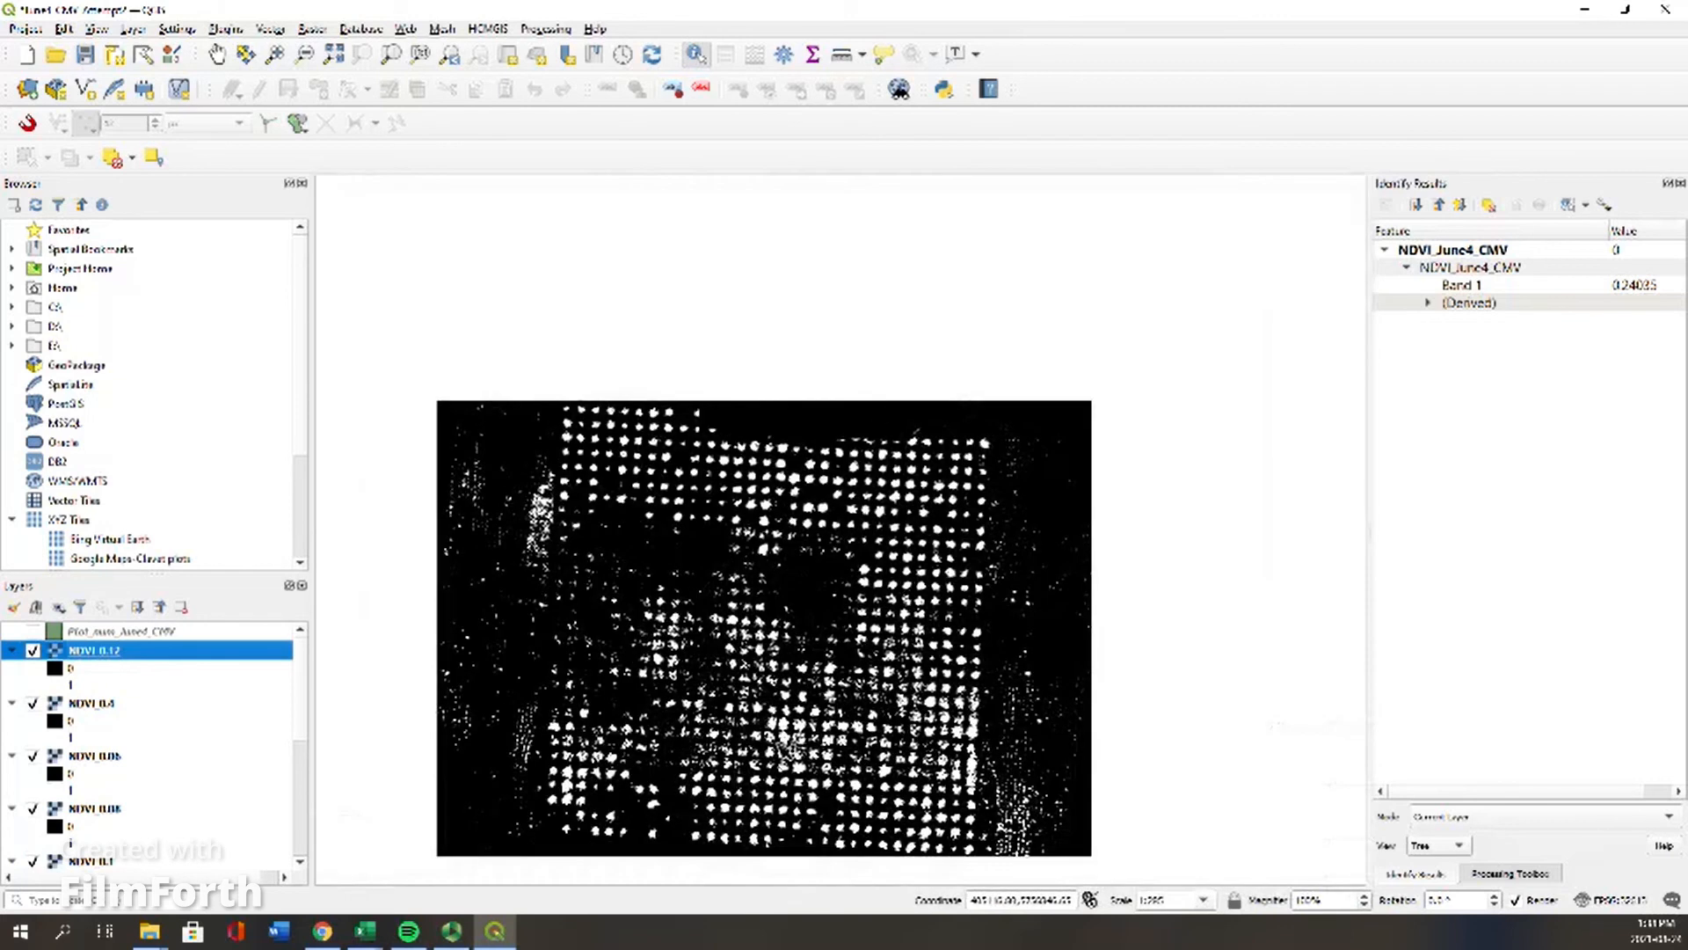
scroll(690, 719, "up", 1)
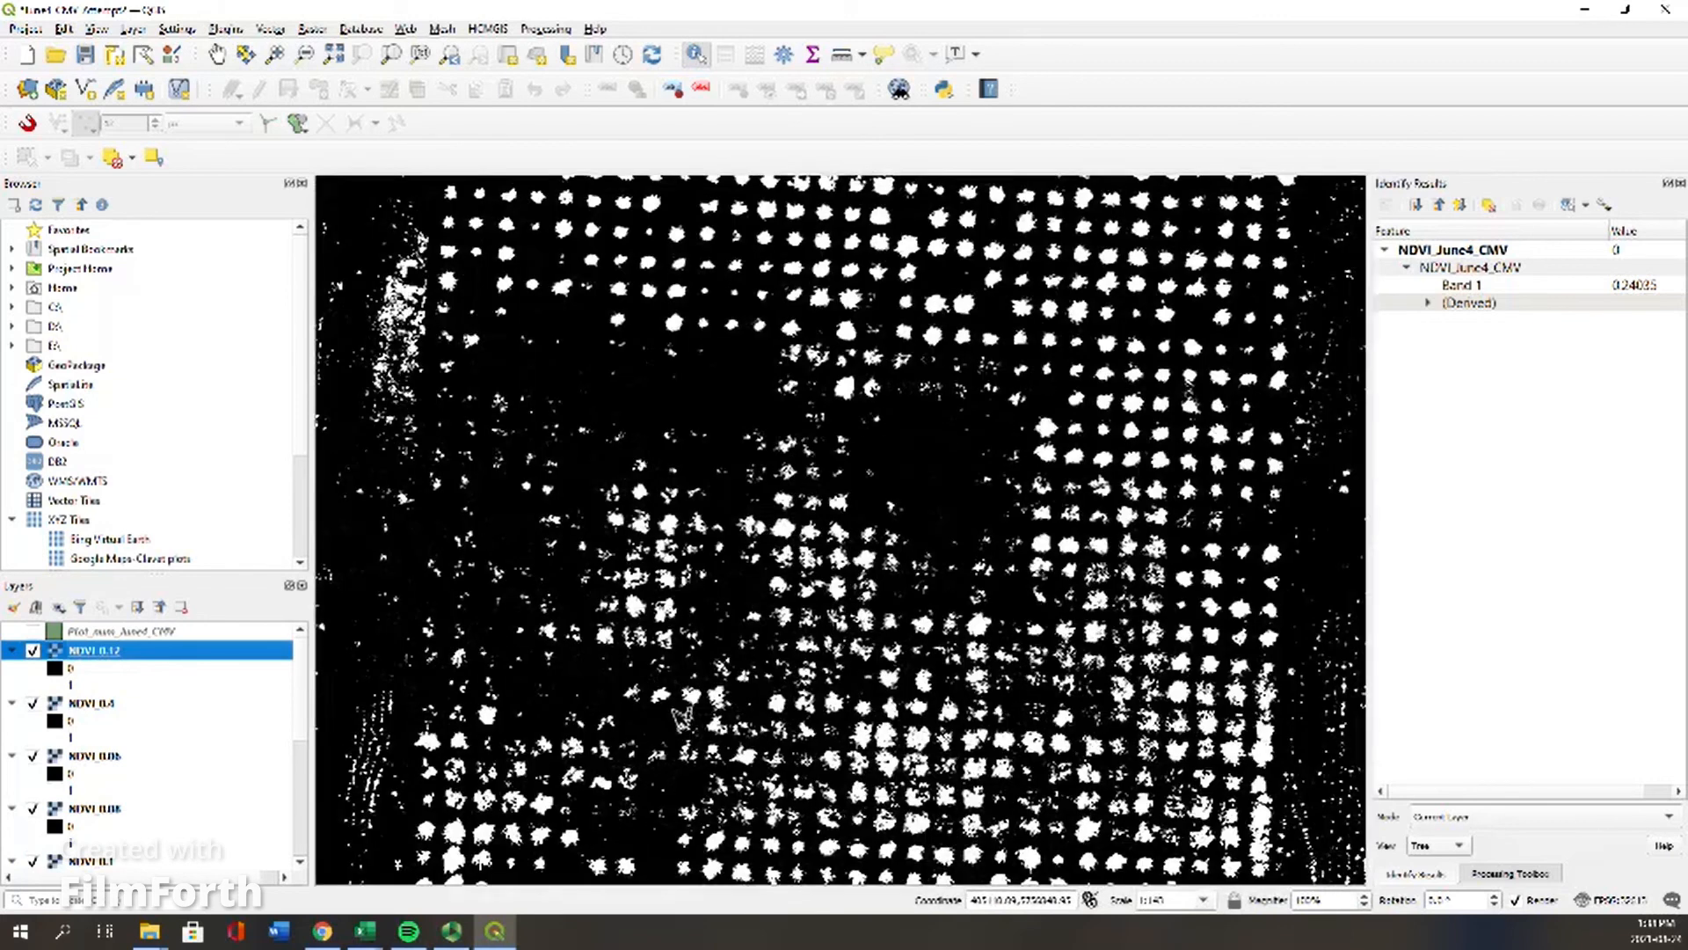
left_click(33, 651)
left_click(33, 704)
left_click(32, 756)
left_click(32, 703)
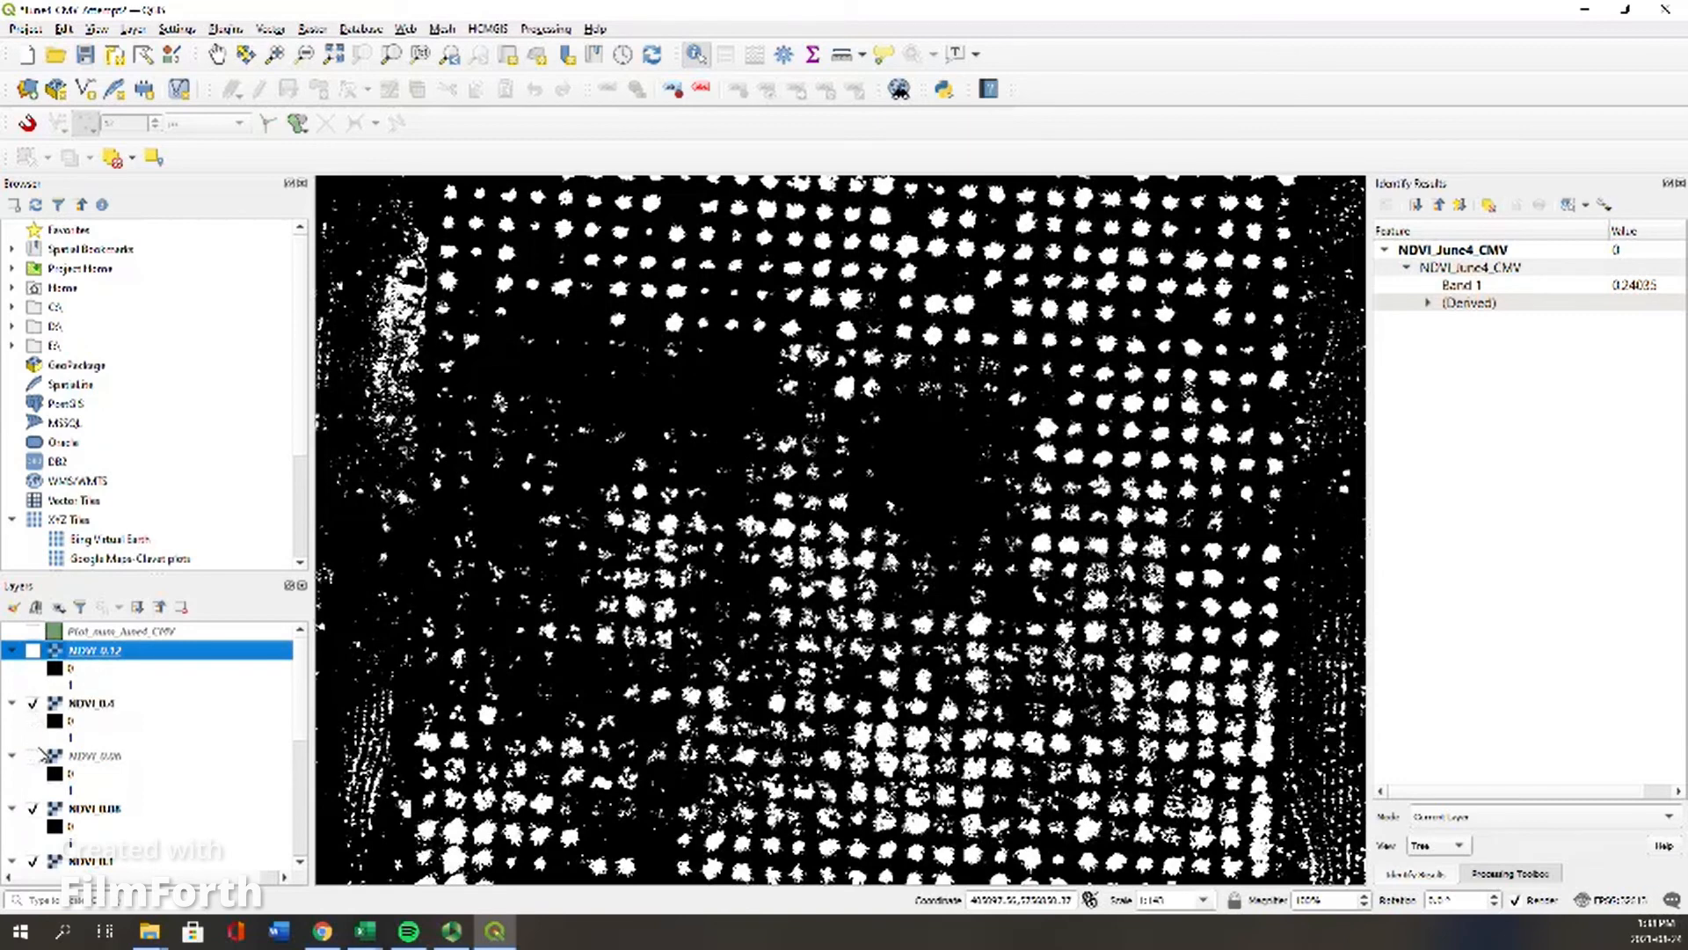
left_click(32, 756)
left_click(33, 756)
left_click(32, 809)
scroll(79, 802, "down", 1)
left_click(33, 809)
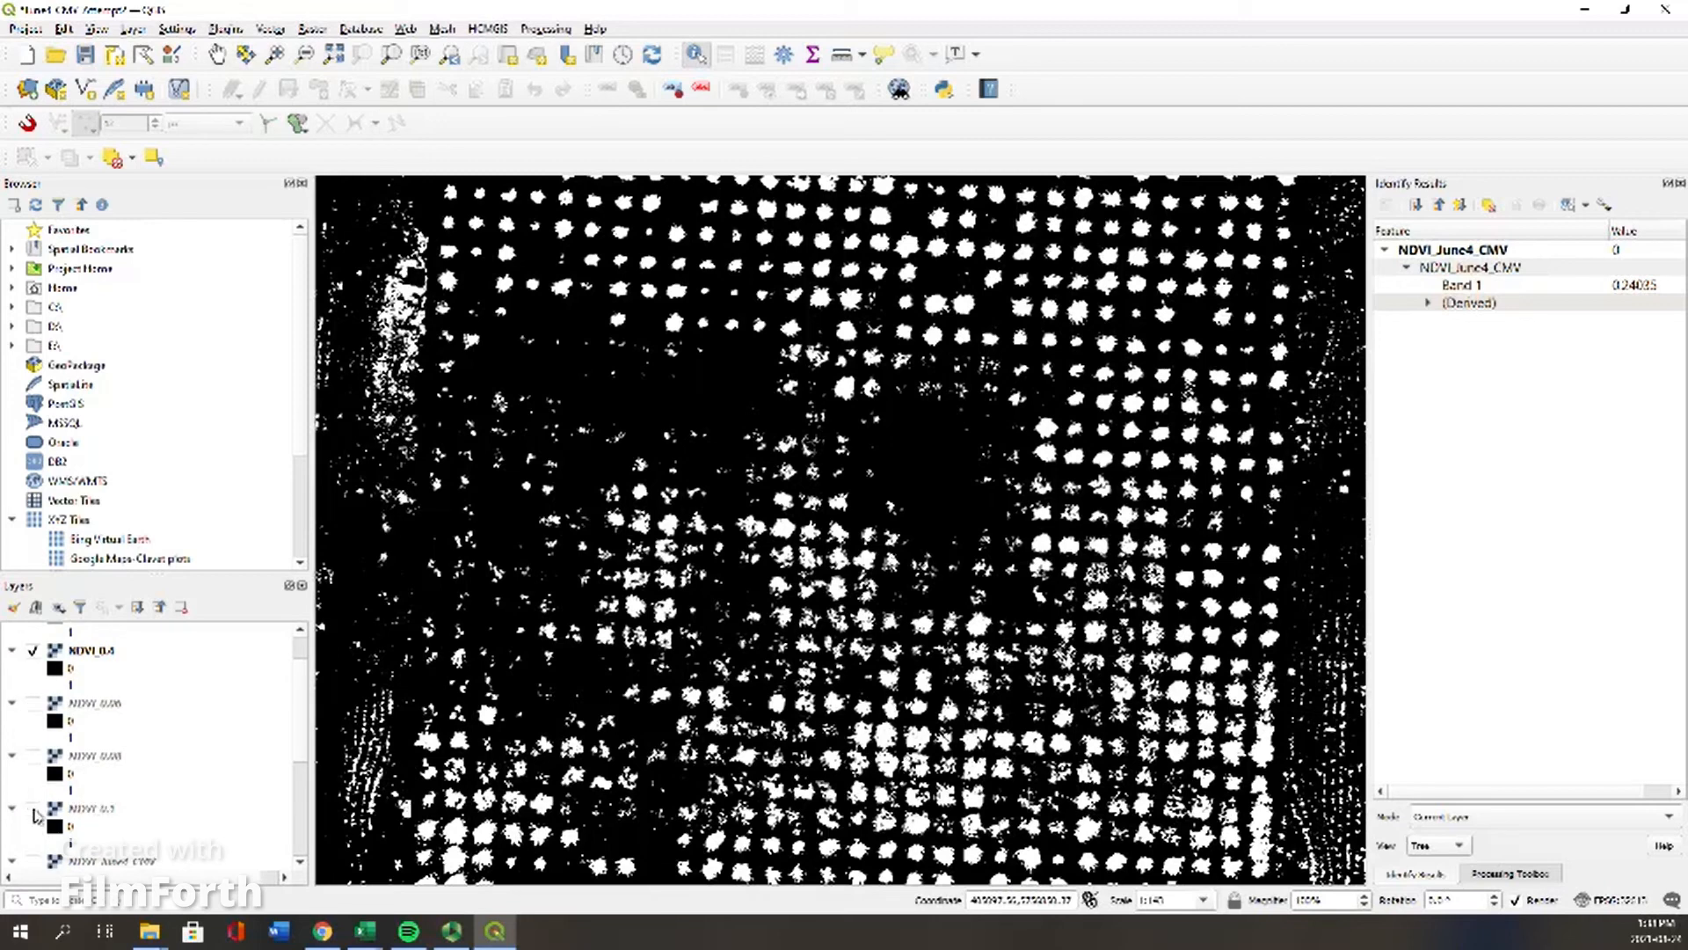
scroll(49, 831, "up", 1)
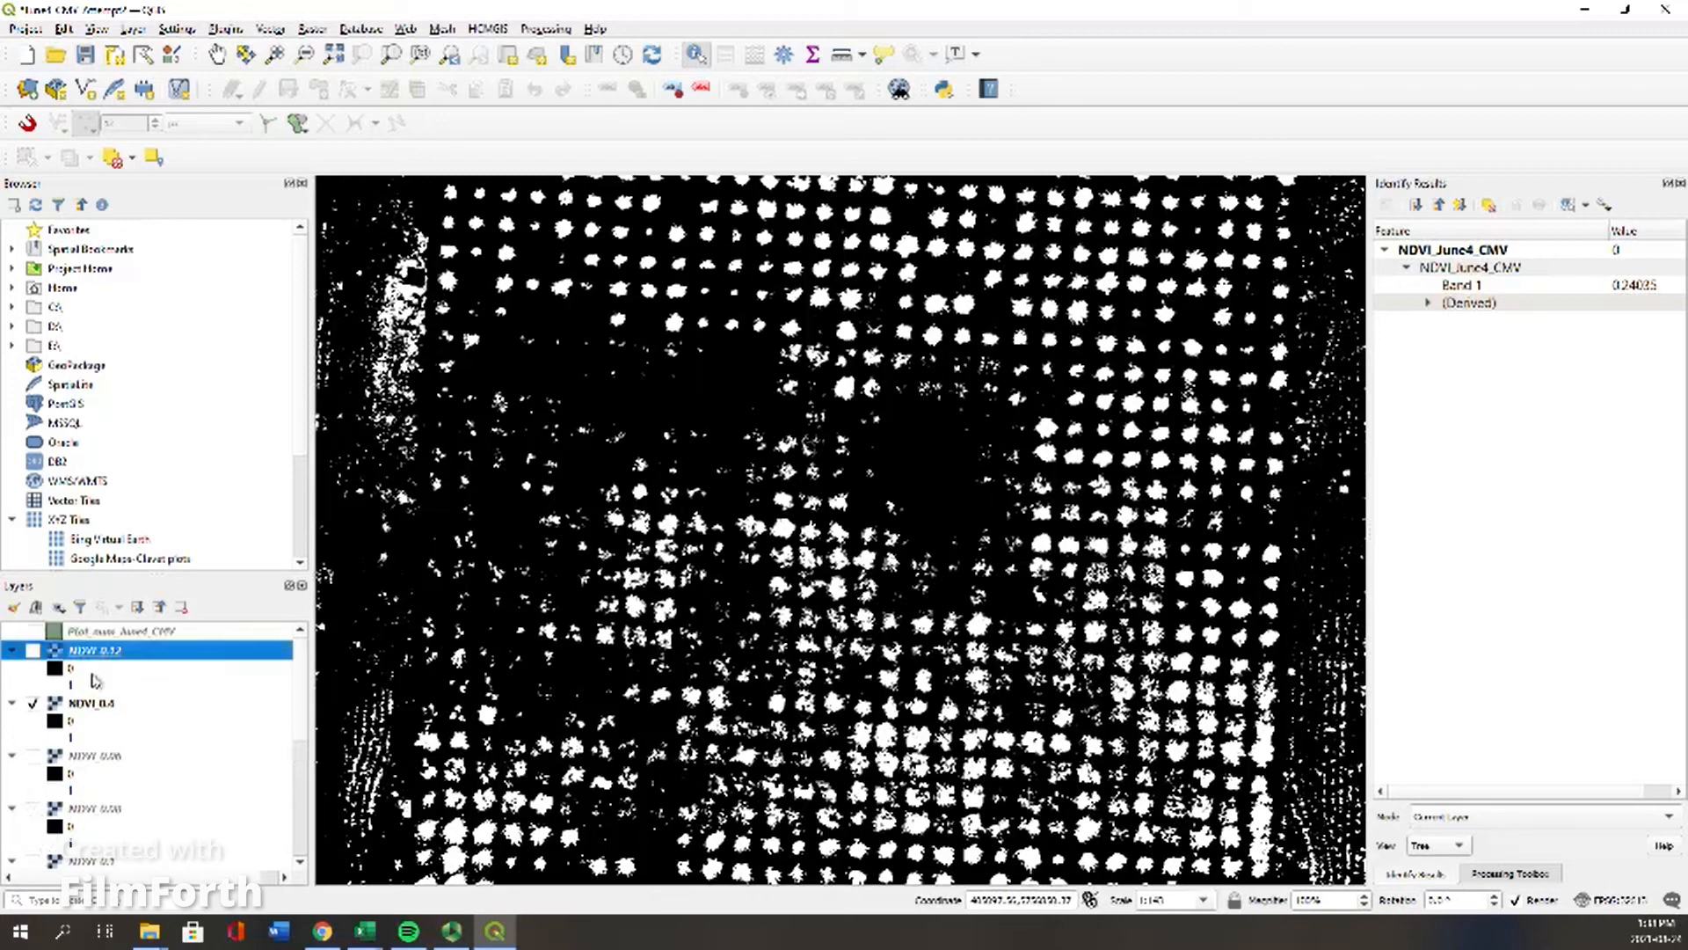
Step: Correct the NDVI_0.4 layer's name to NDVI_0.04 in its source properties
right_click(92, 703)
left_click(141, 690)
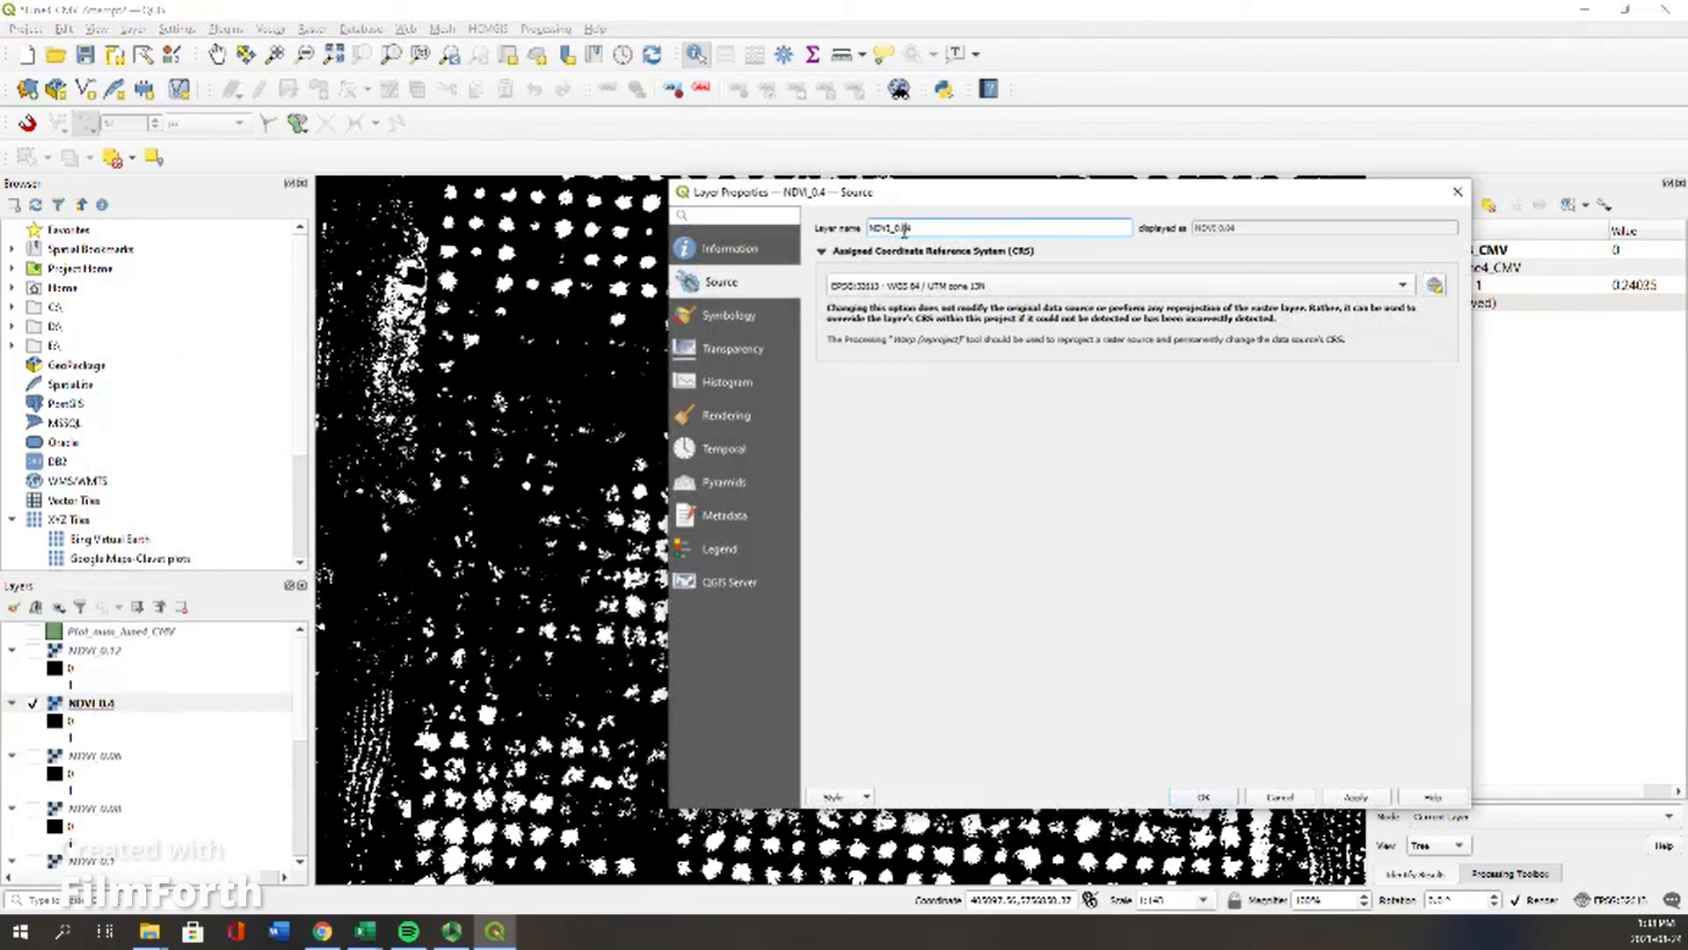
left_click(1234, 798)
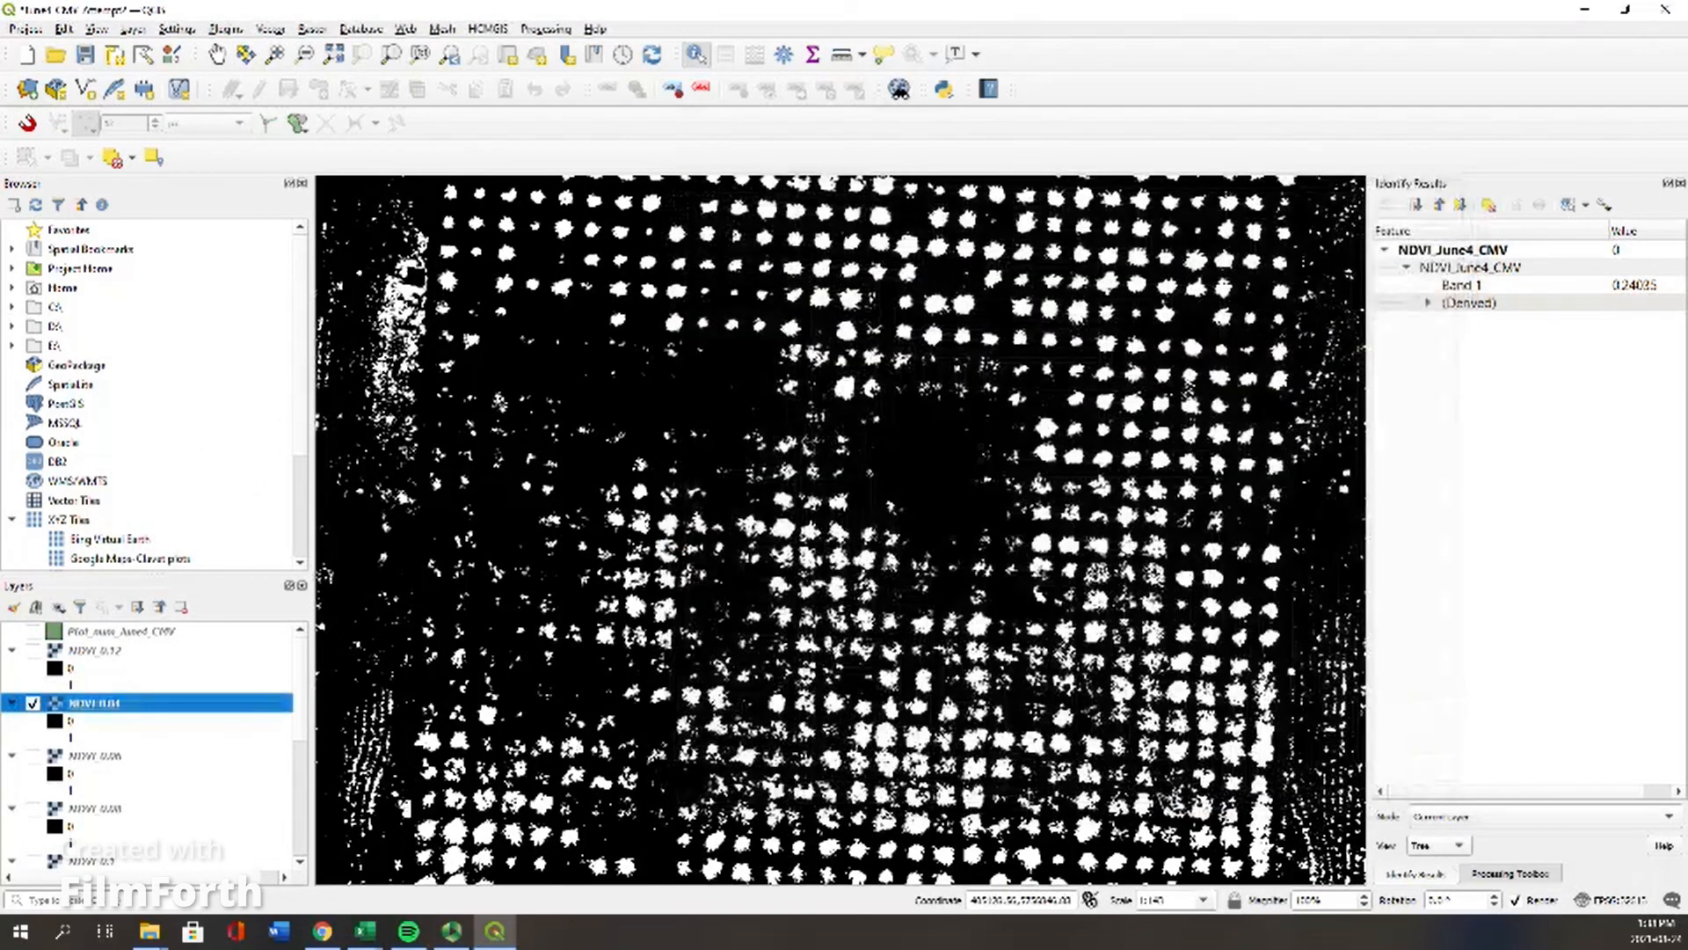
Step: Compare the NDVI_0.12 and NDVI_0.04 rasters by repeatedly showing and hiding the NDVI_0.12 layer
left_click(34, 650)
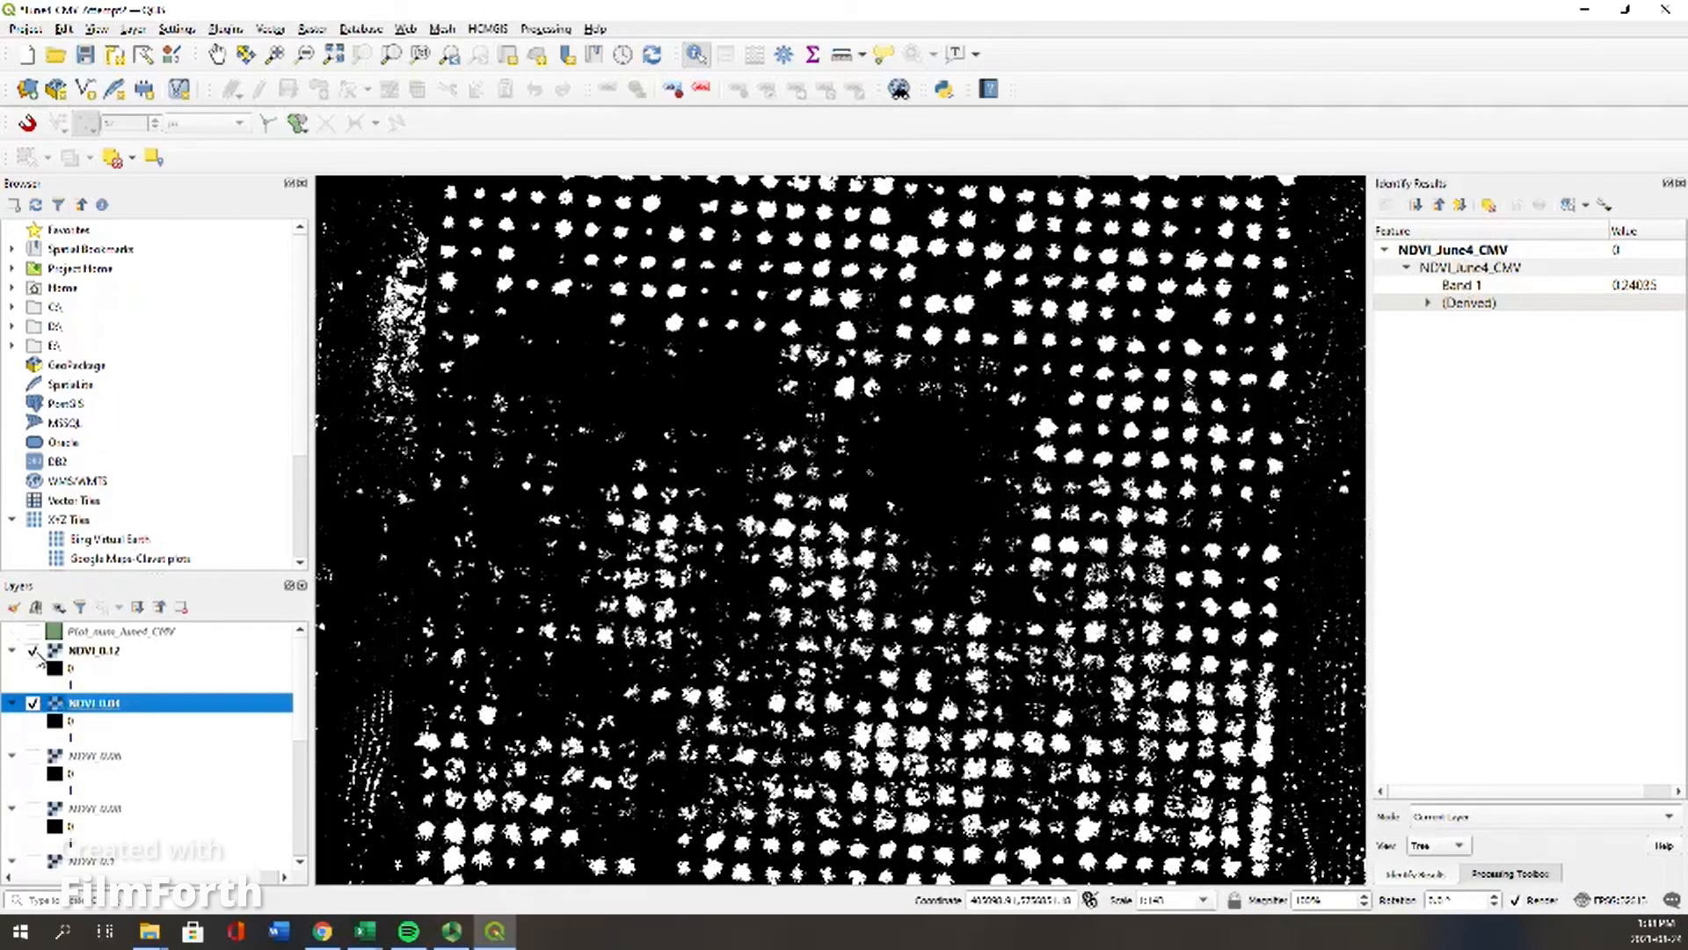
left_click(33, 650)
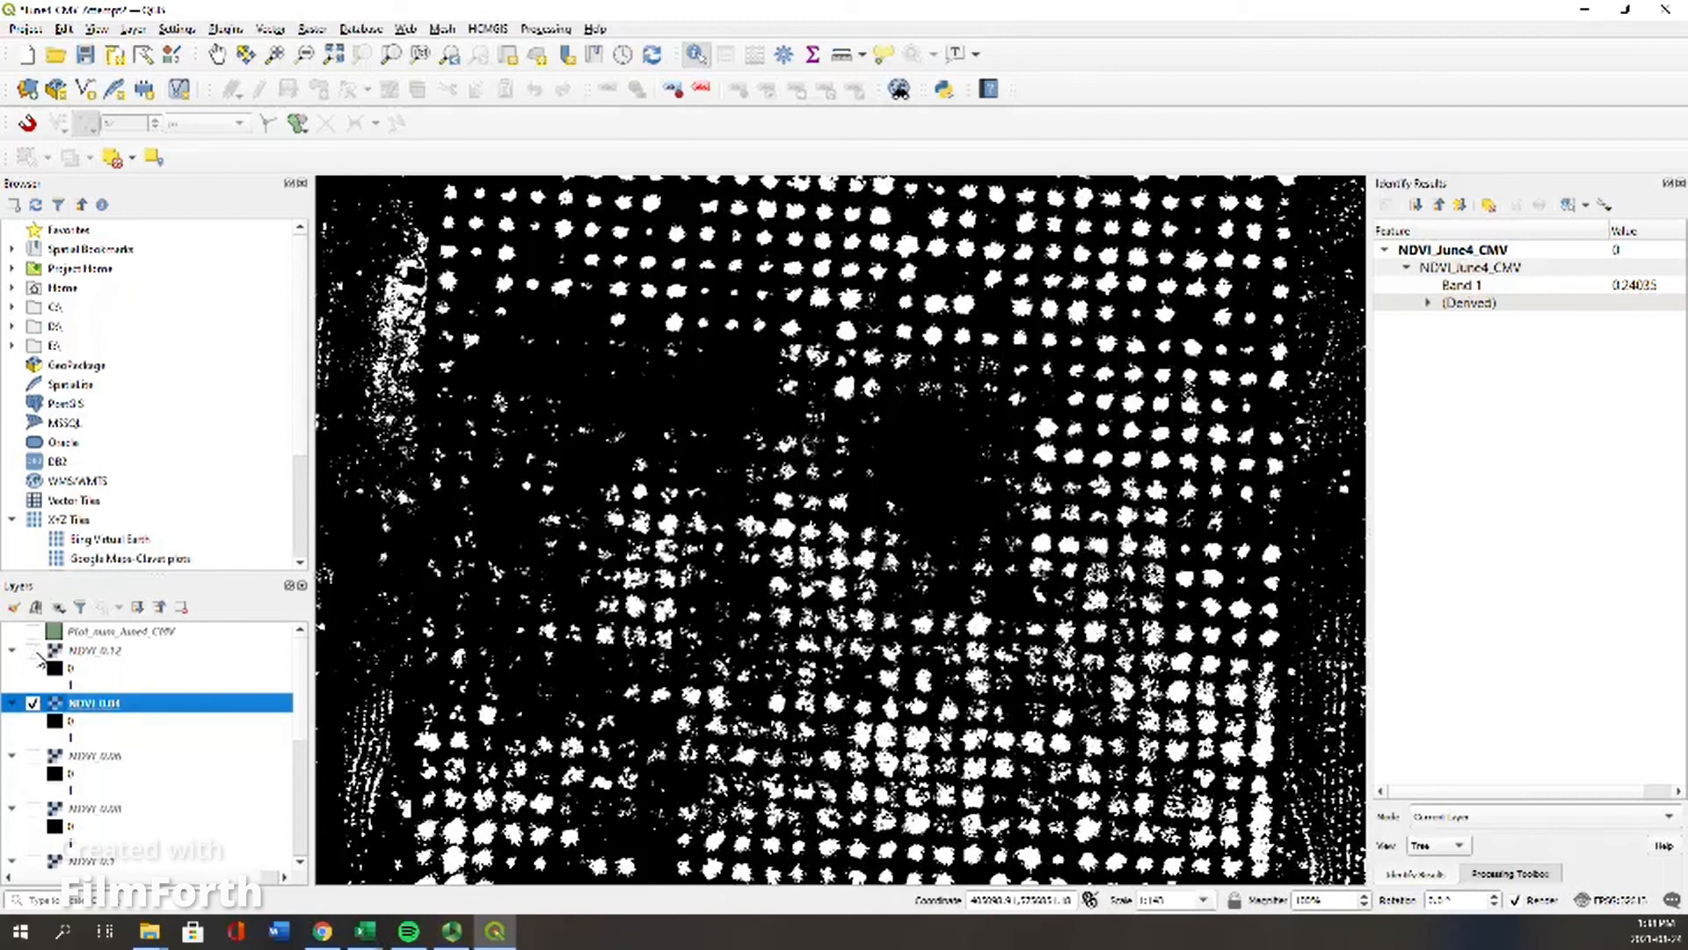
left_click(33, 651)
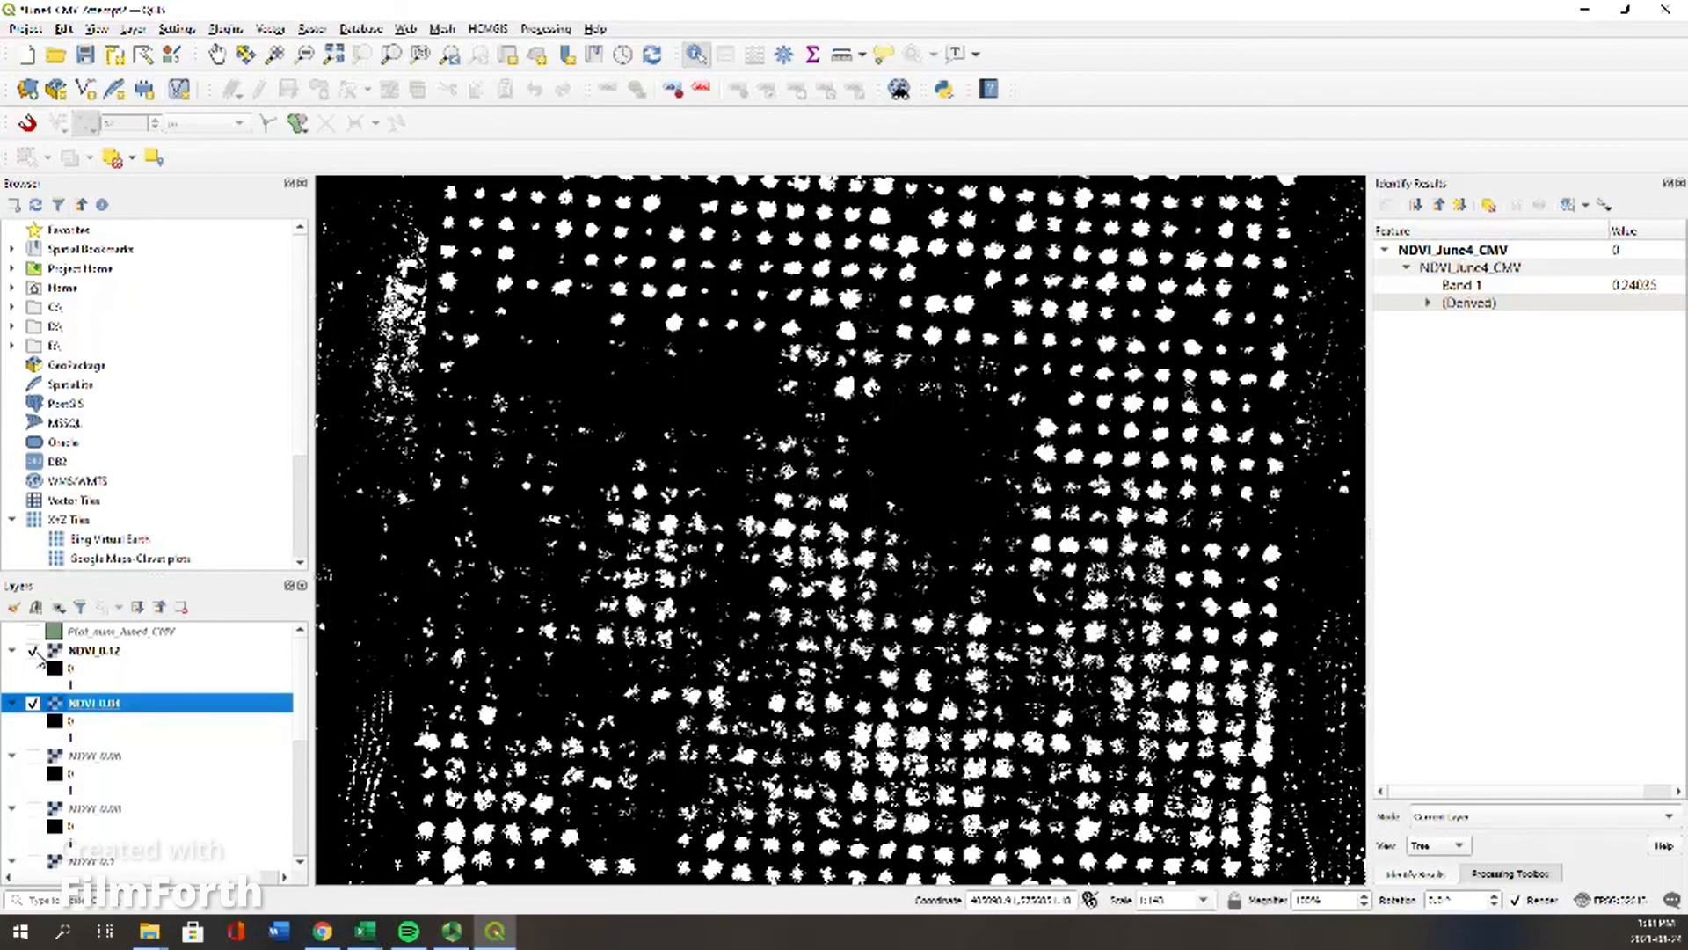
left_click(33, 651)
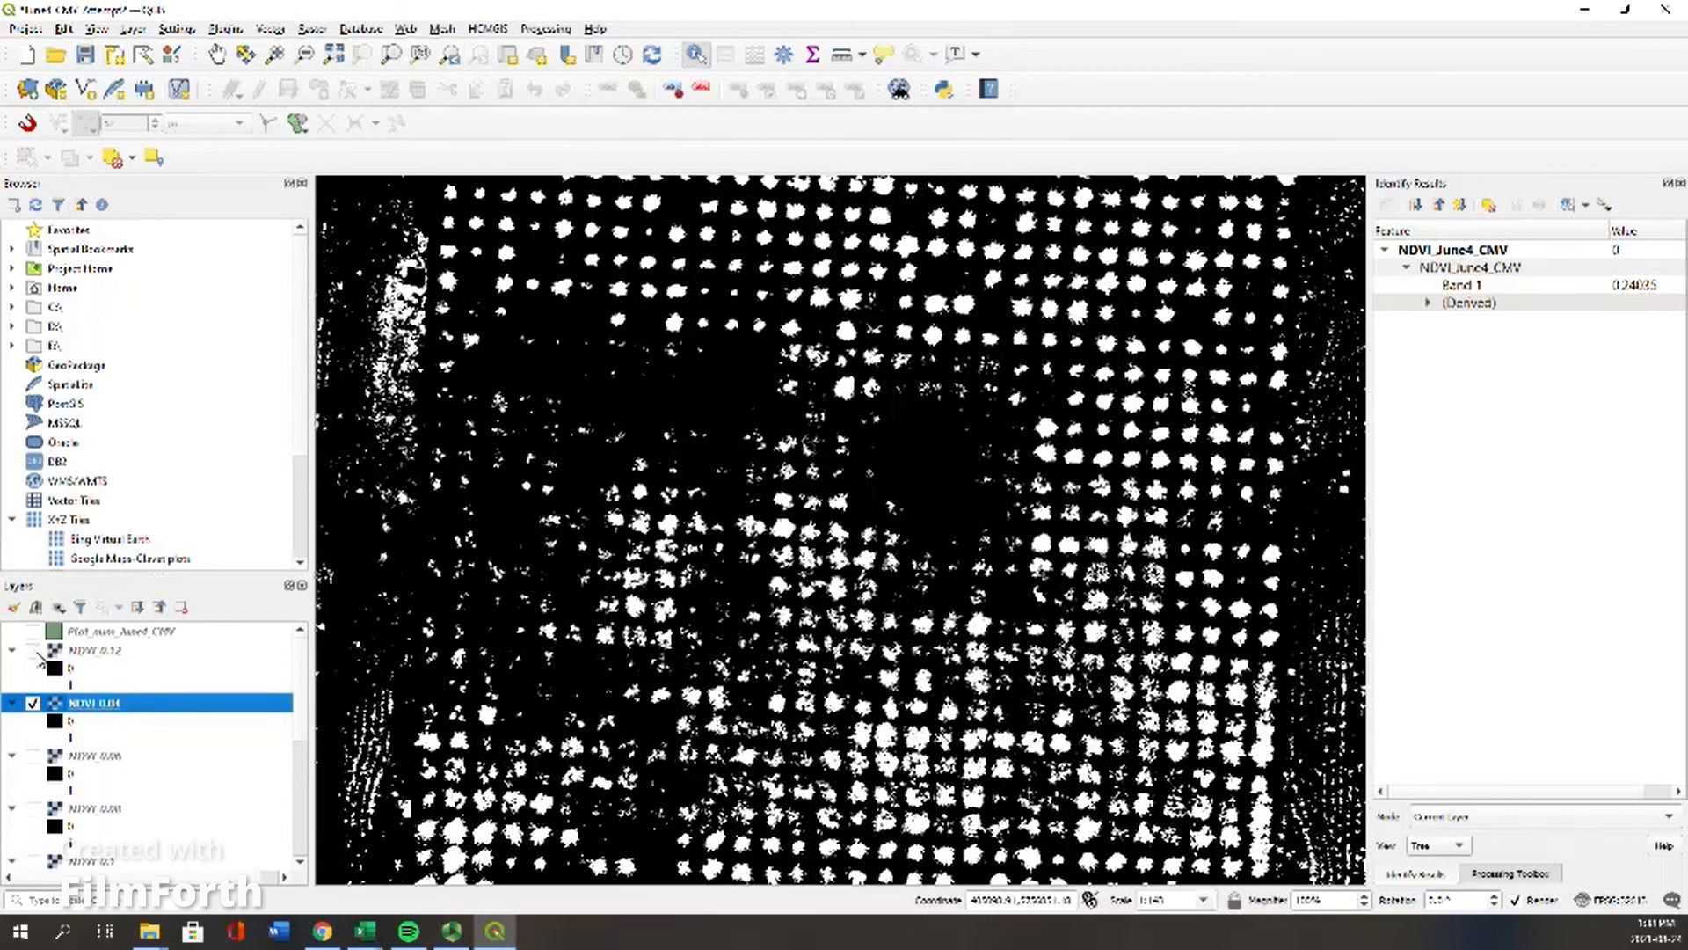
left_click(34, 650)
left_click(33, 650)
Step: Show the Plot_num_June4_CMV plot polygons over the NDVI_0.04 raster
left_click(33, 631)
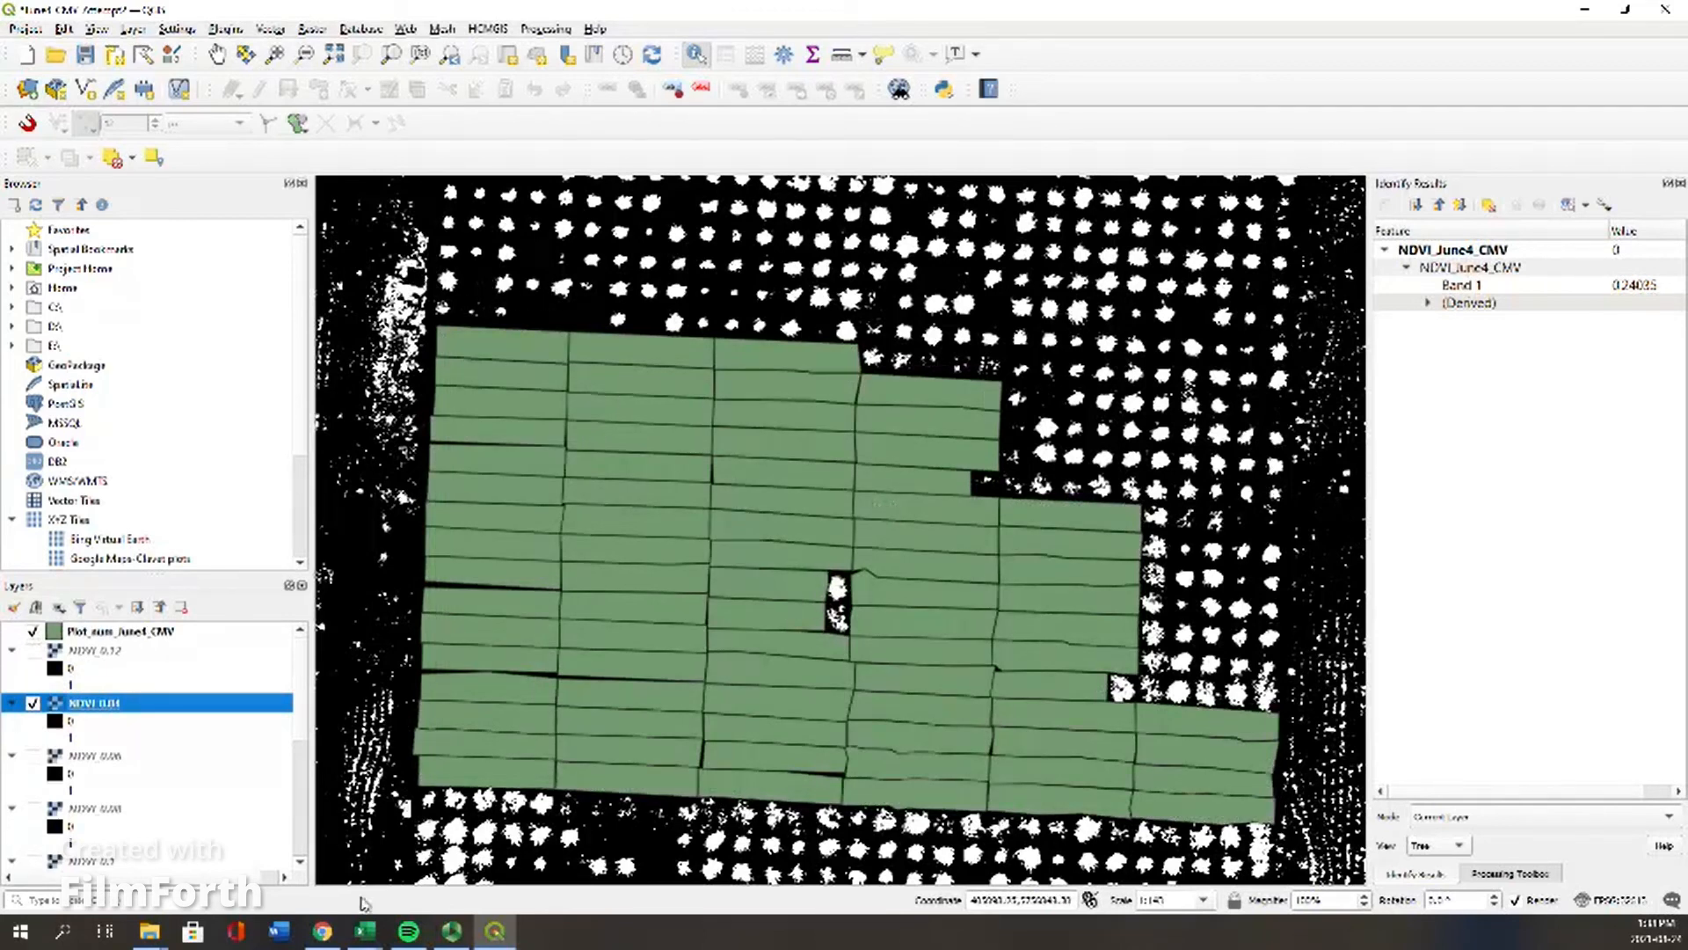
scroll(150, 774, "down", 5)
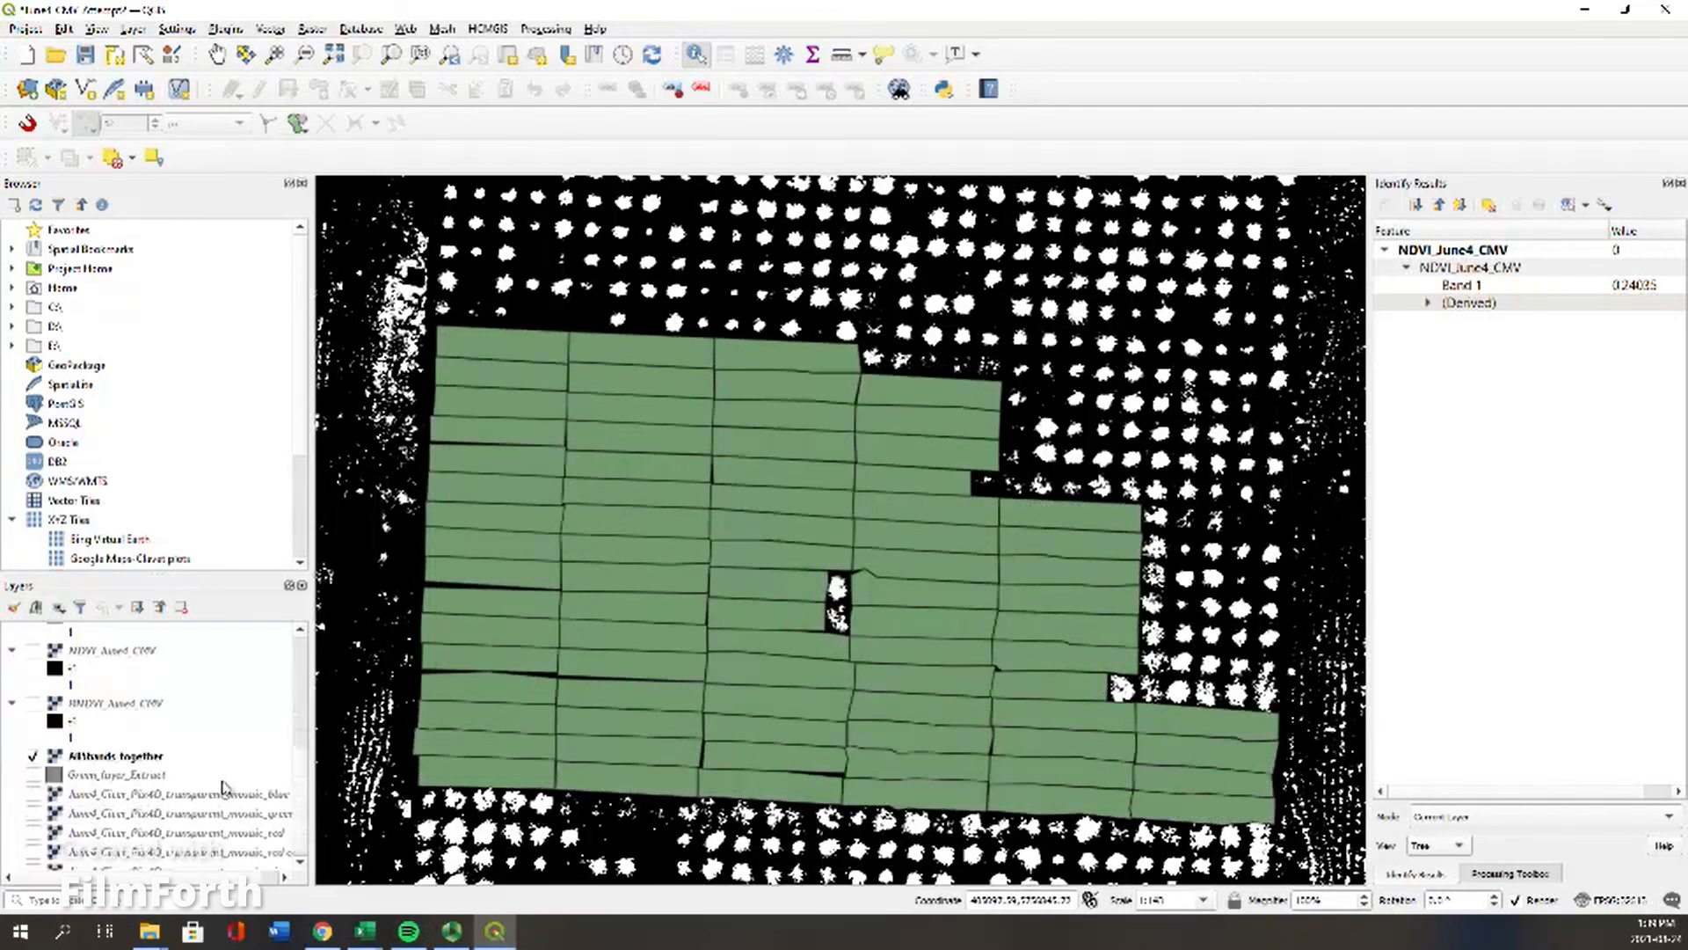
scroll(230, 745, "up", 5)
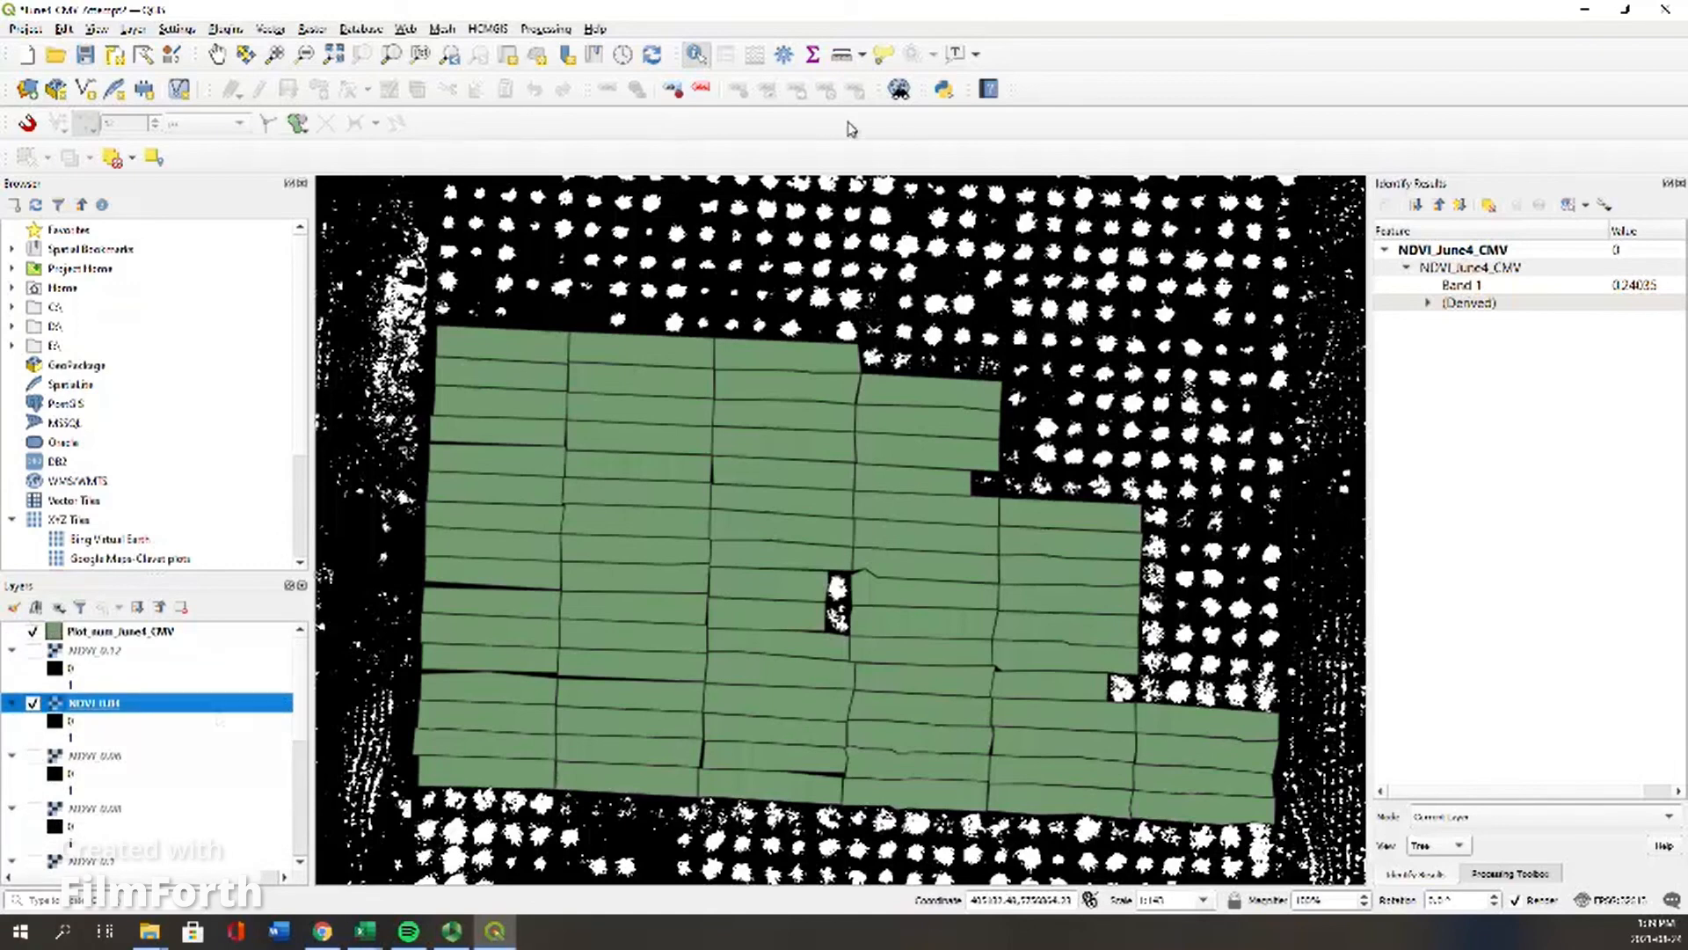
Step: Find the Zonal statistics tool in the processing tools, open it, and choose Plot_num_June4_CMV as the input layer
left_click(561, 29)
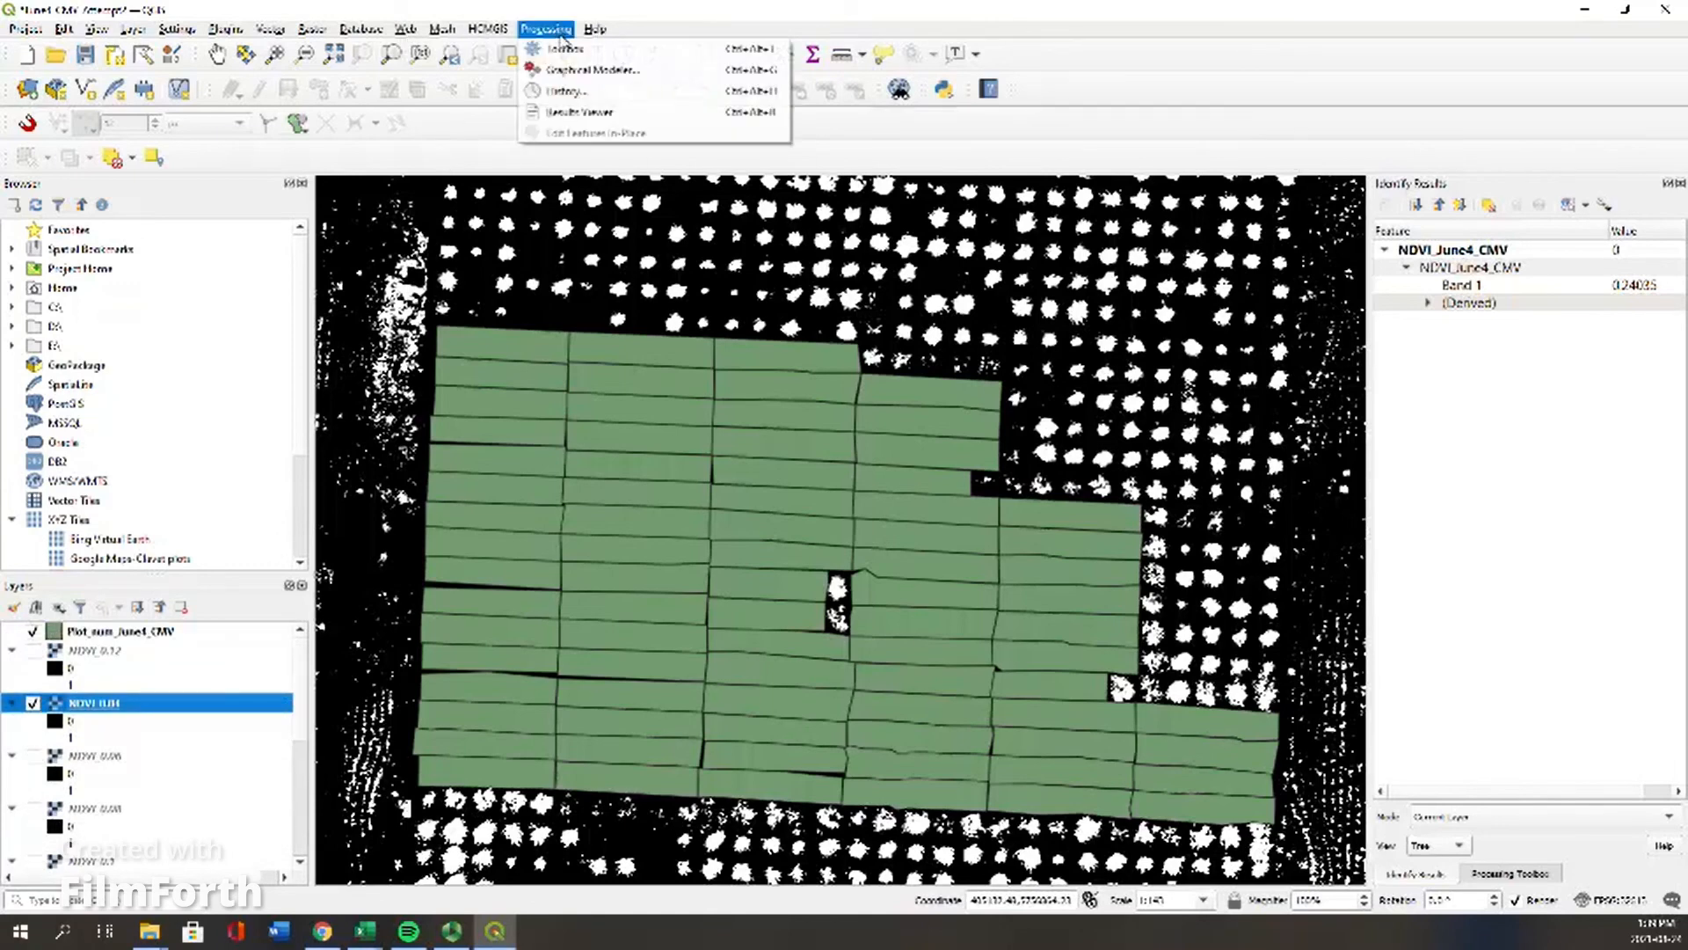
left_click(567, 45)
left_click(1451, 227)
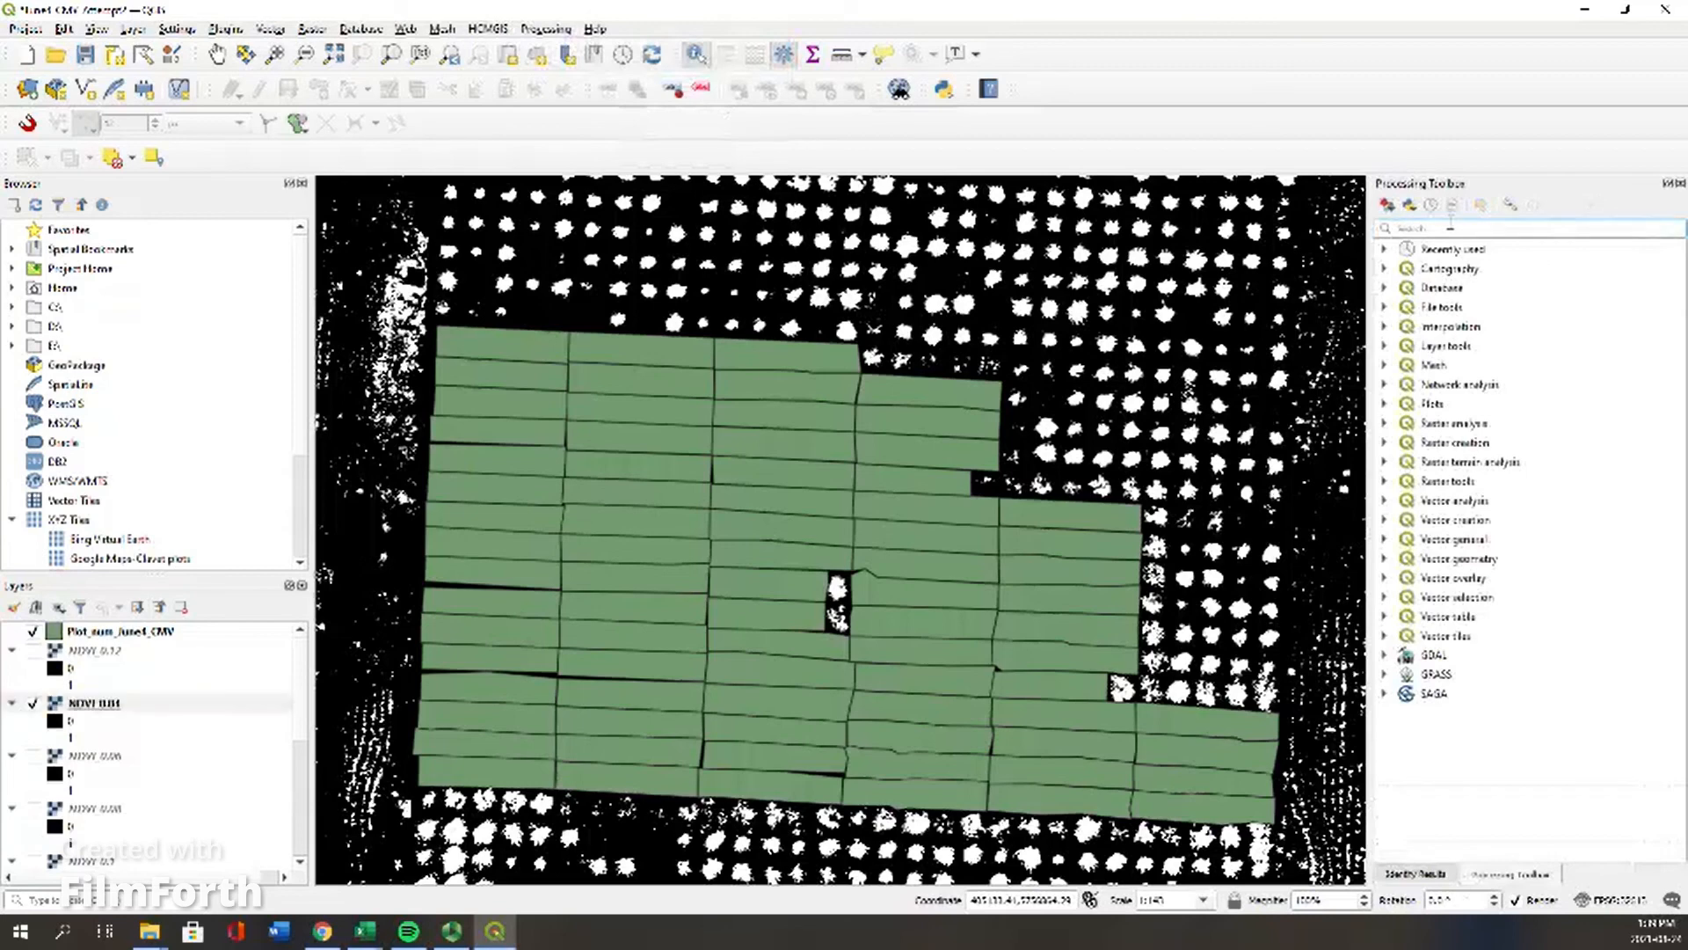
type("Zonal")
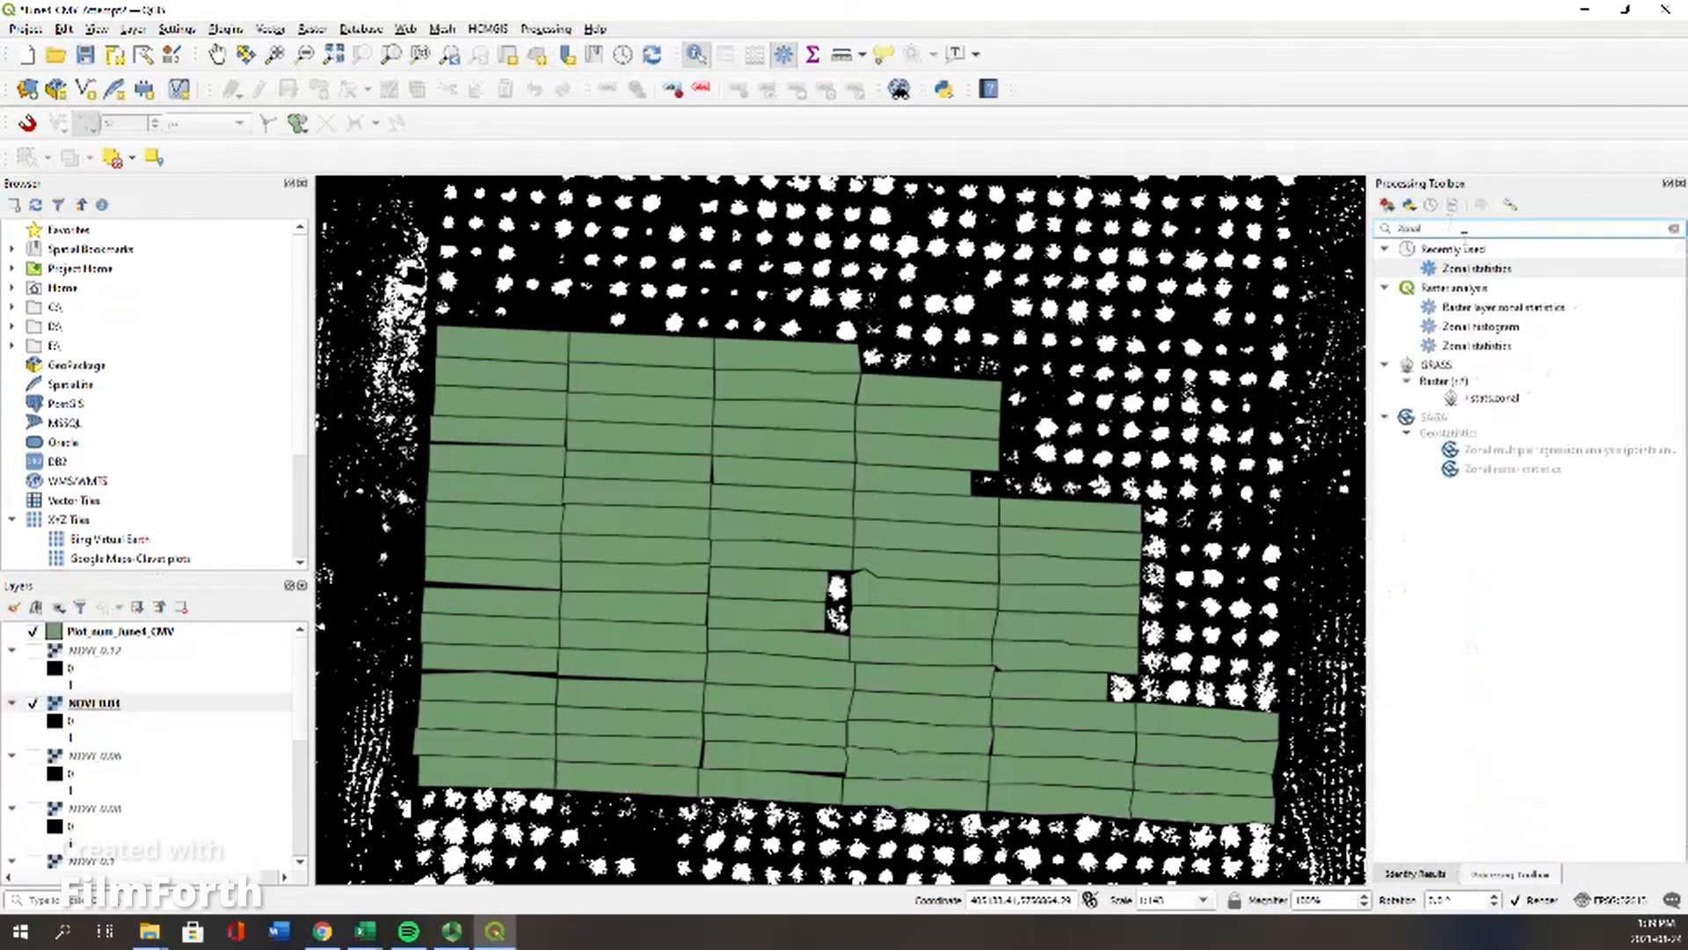
double_click(1486, 270)
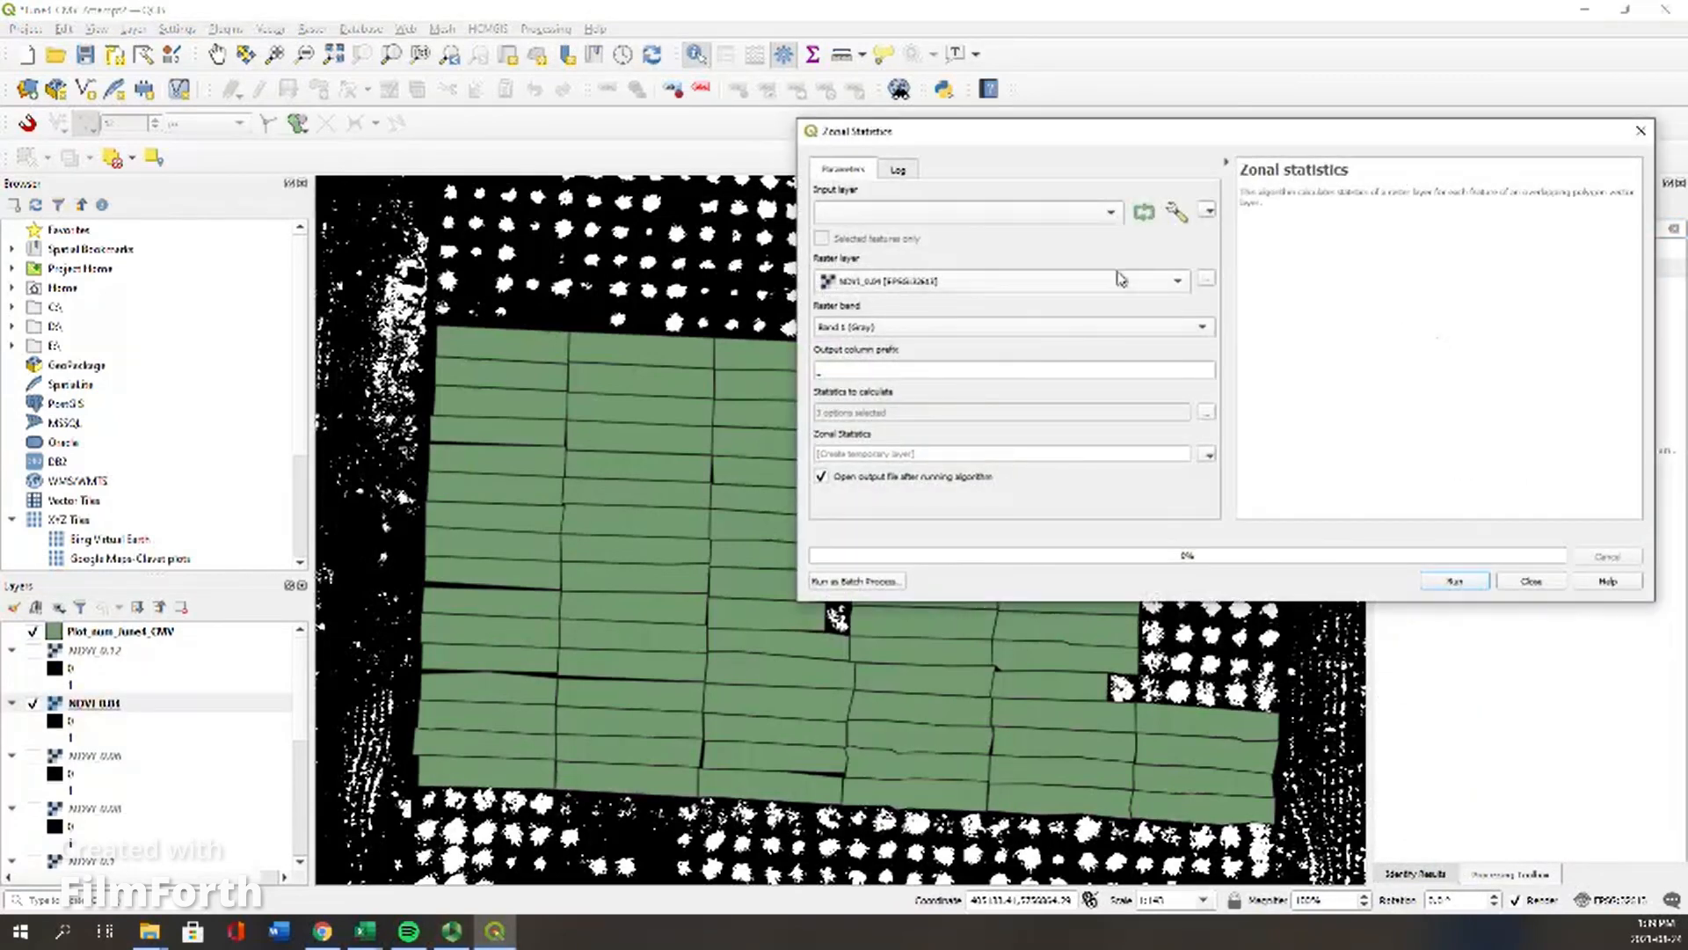
left_click(1104, 213)
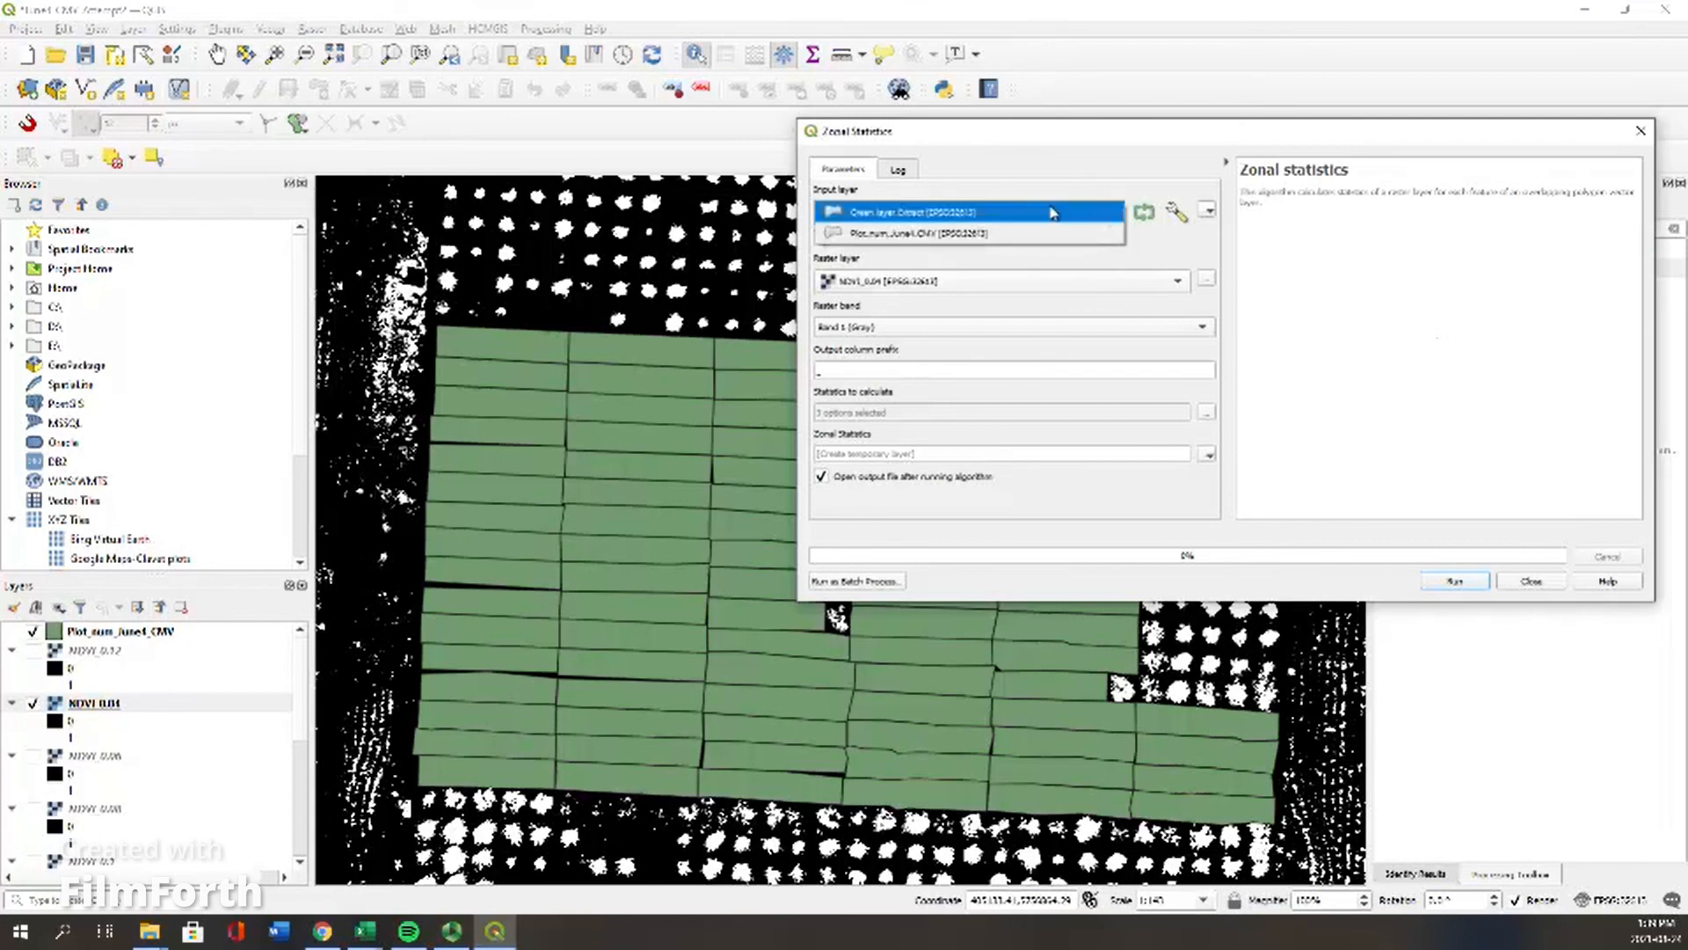
left_click(998, 233)
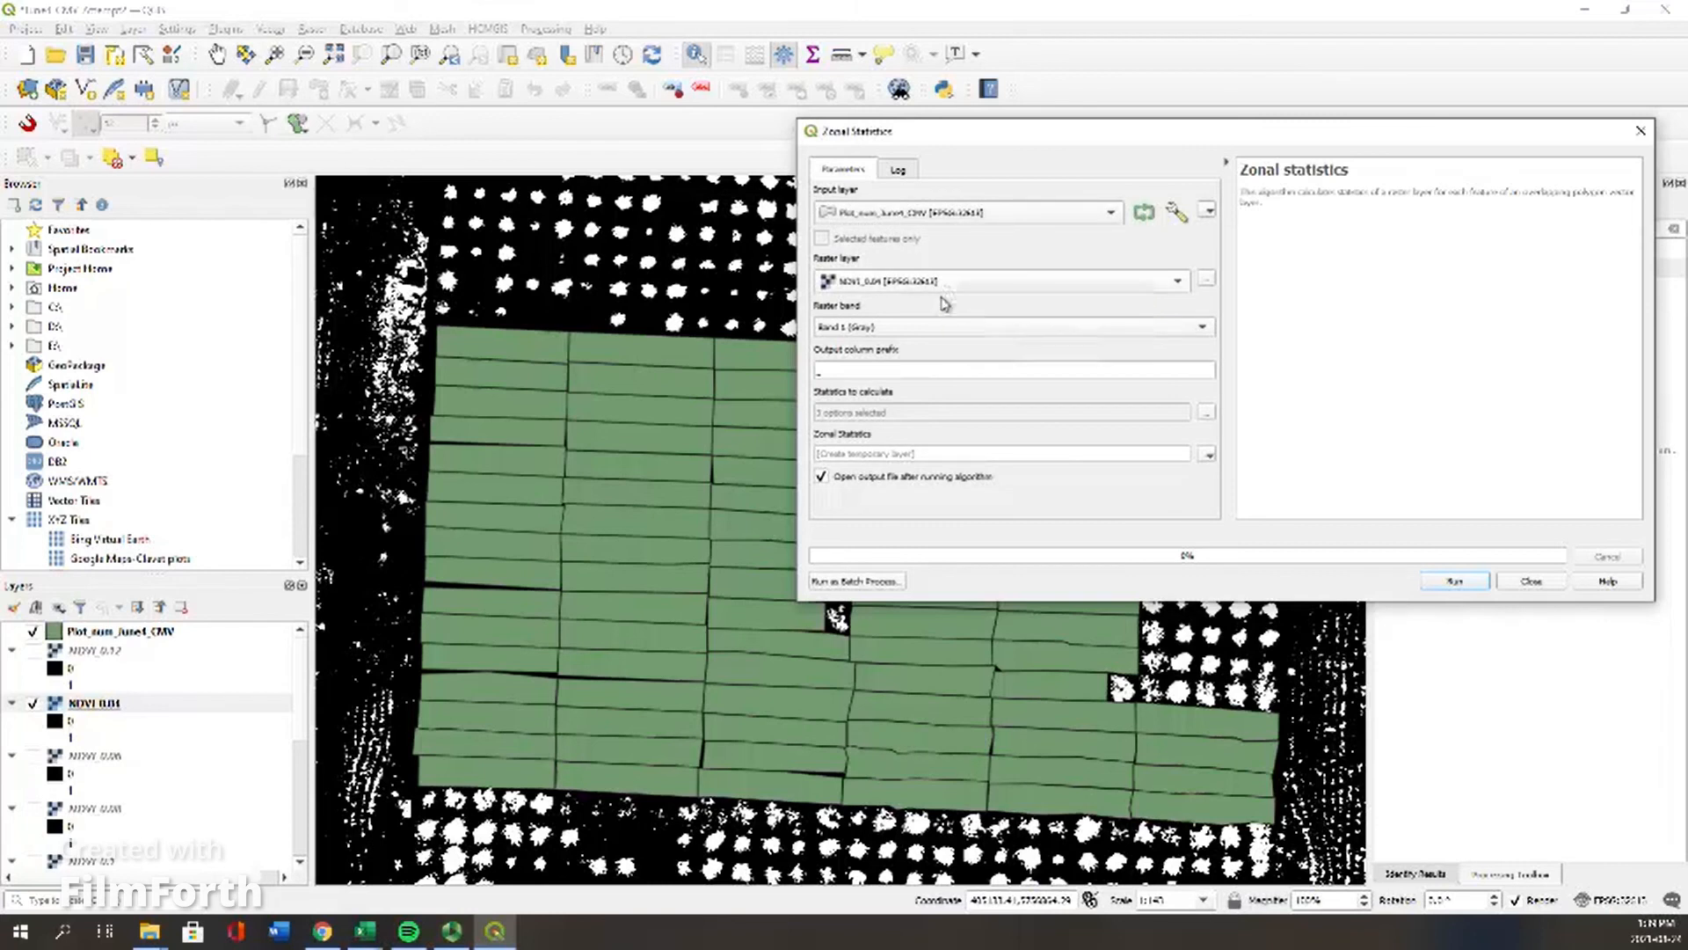
Step: Set the output column prefix to NDVI0.04Extract and limit the statistics to calculate to Sum only
left_click(906, 370)
key("BackSpace")
type("NDVI0.04Extract")
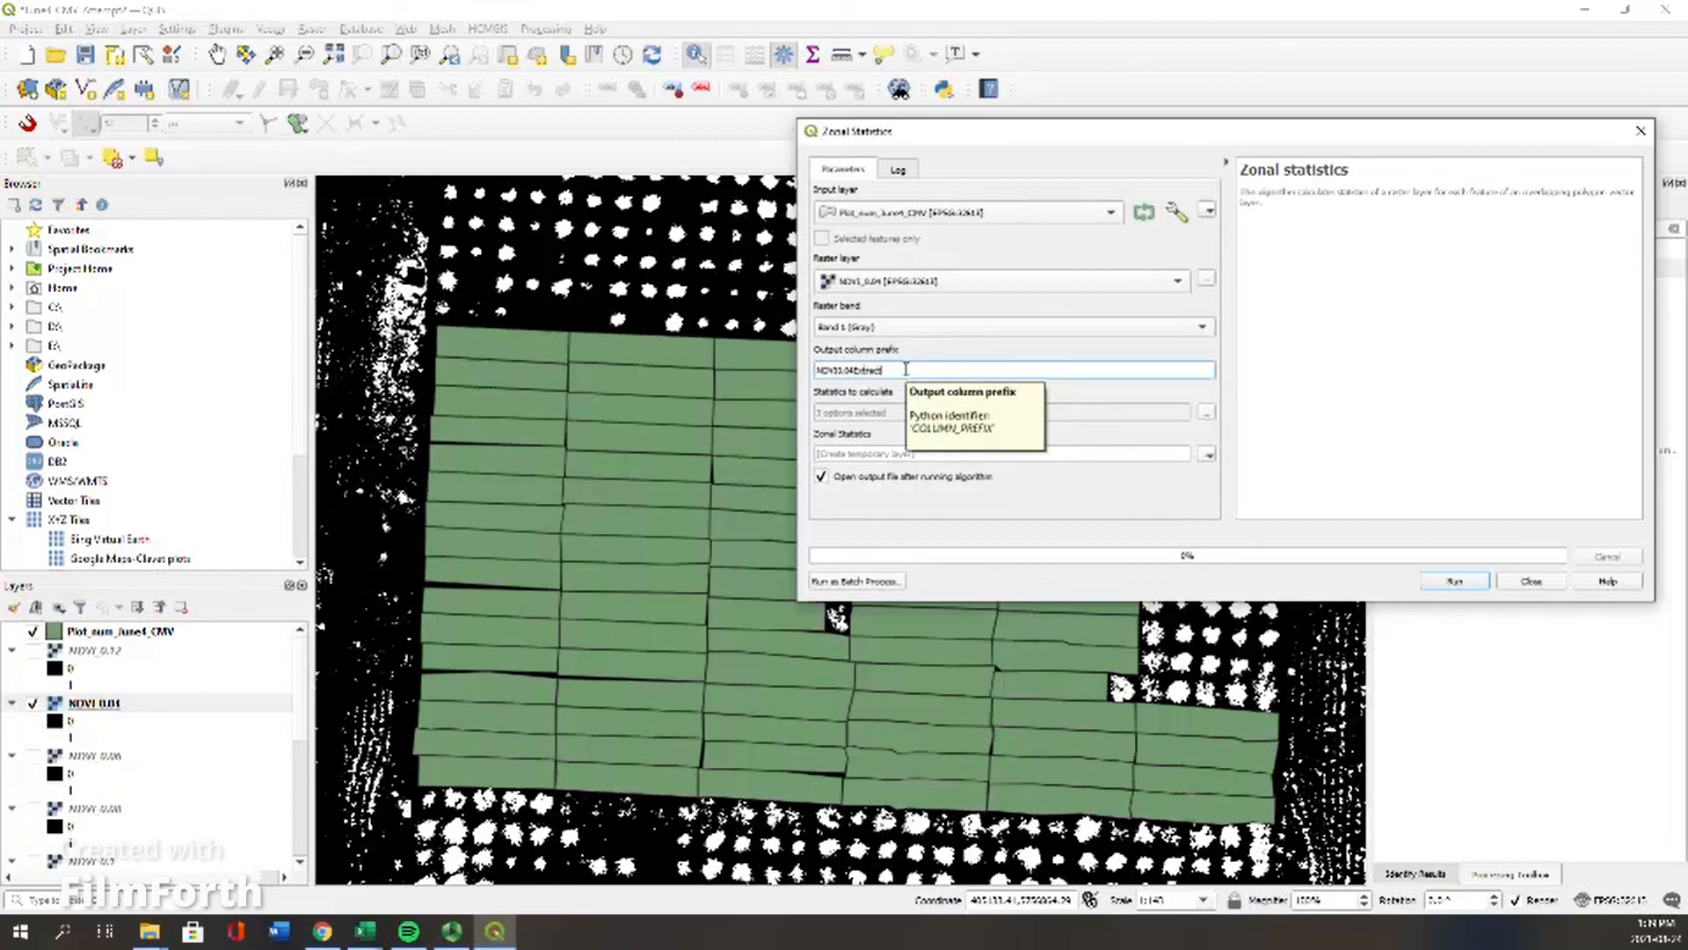
left_click(1206, 412)
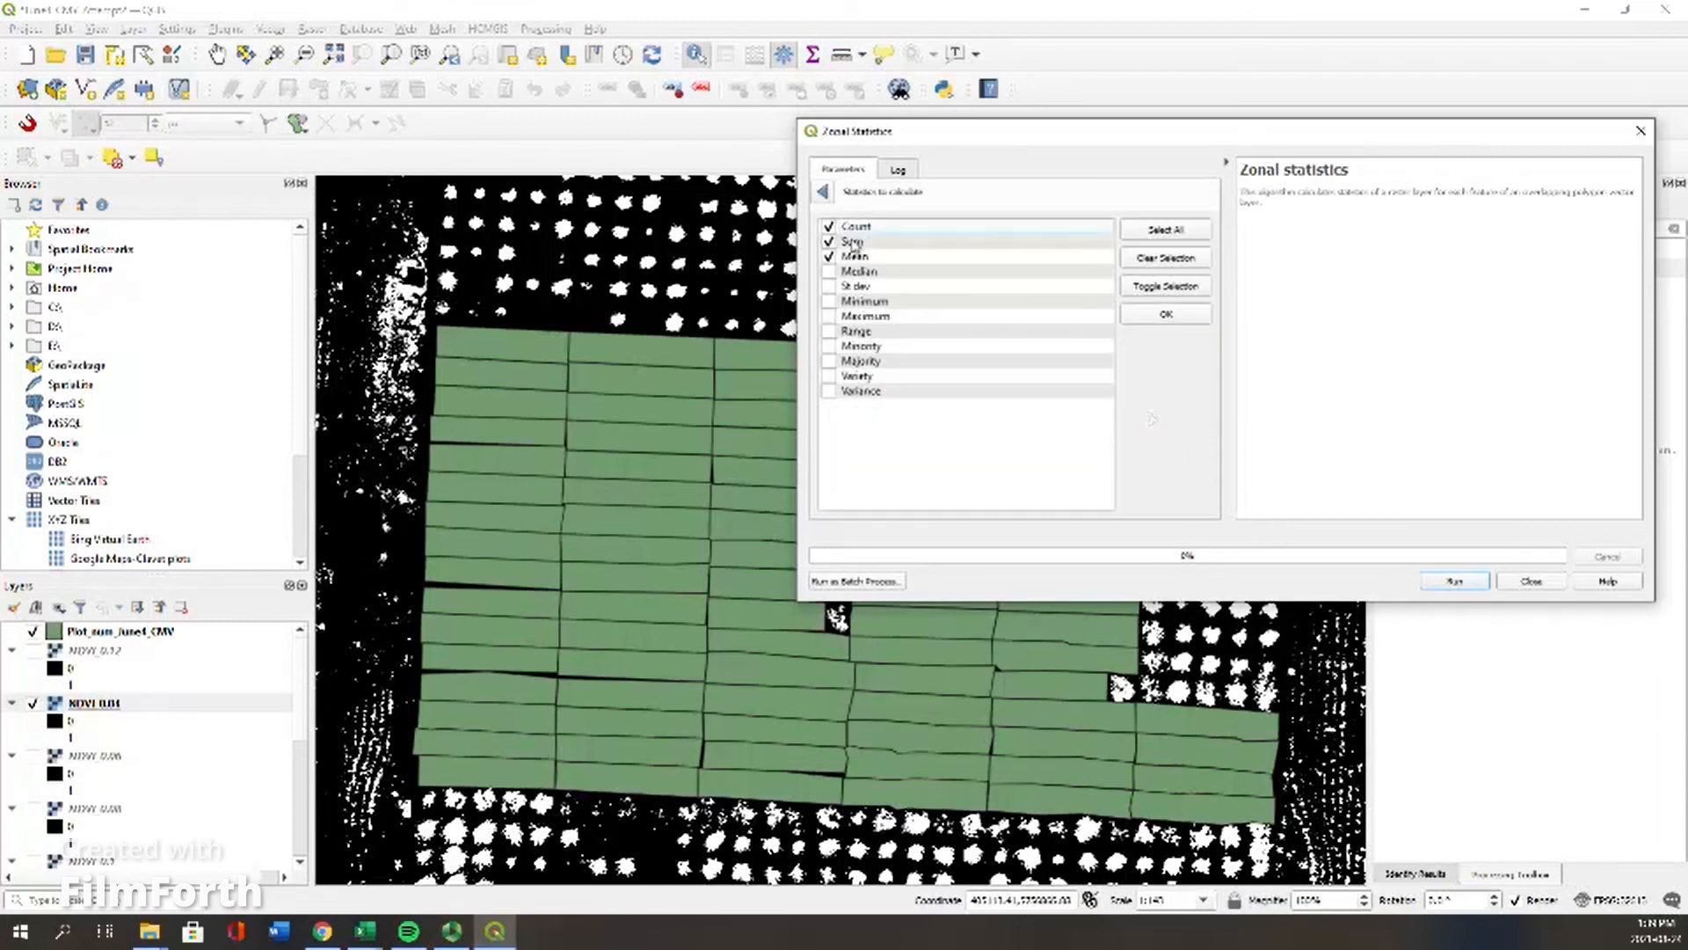
left_click(828, 256)
left_click(829, 227)
left_click(1157, 321)
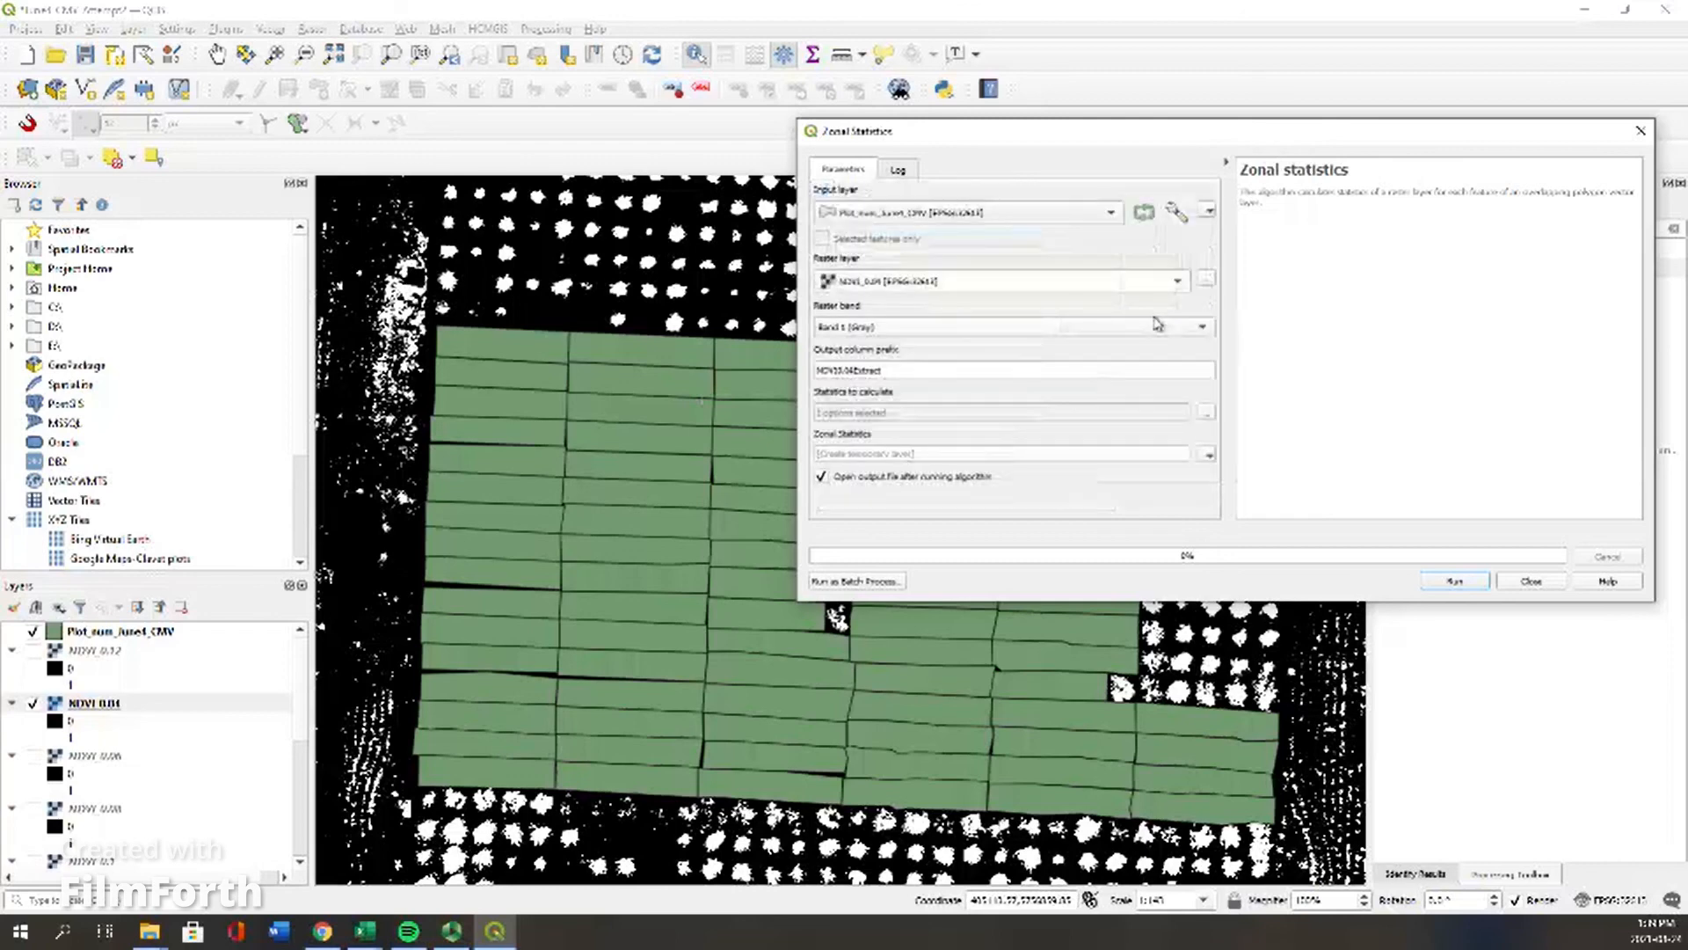
Step: Save the zonal statistics output as a GPKG file named NDVI_0.04Extract in June4_CMV_flight1's QGIS Analysis Part 2-Post GCP Tag folder and run the tool
left_click(1209, 454)
left_click(1252, 494)
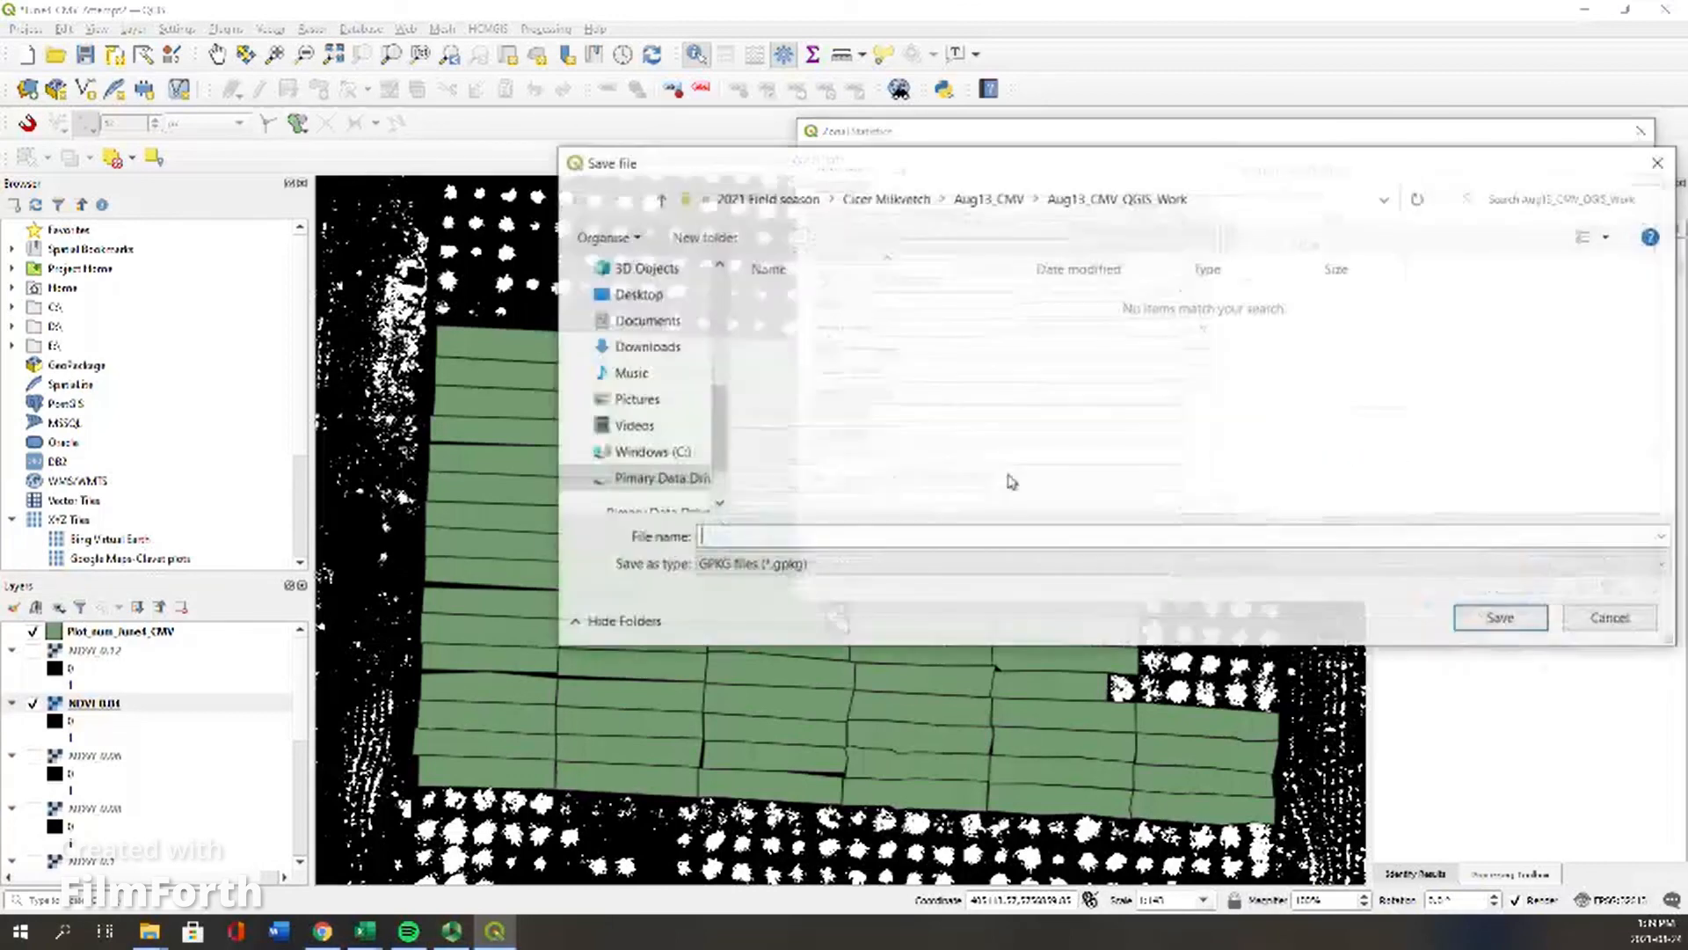
left_click(879, 201)
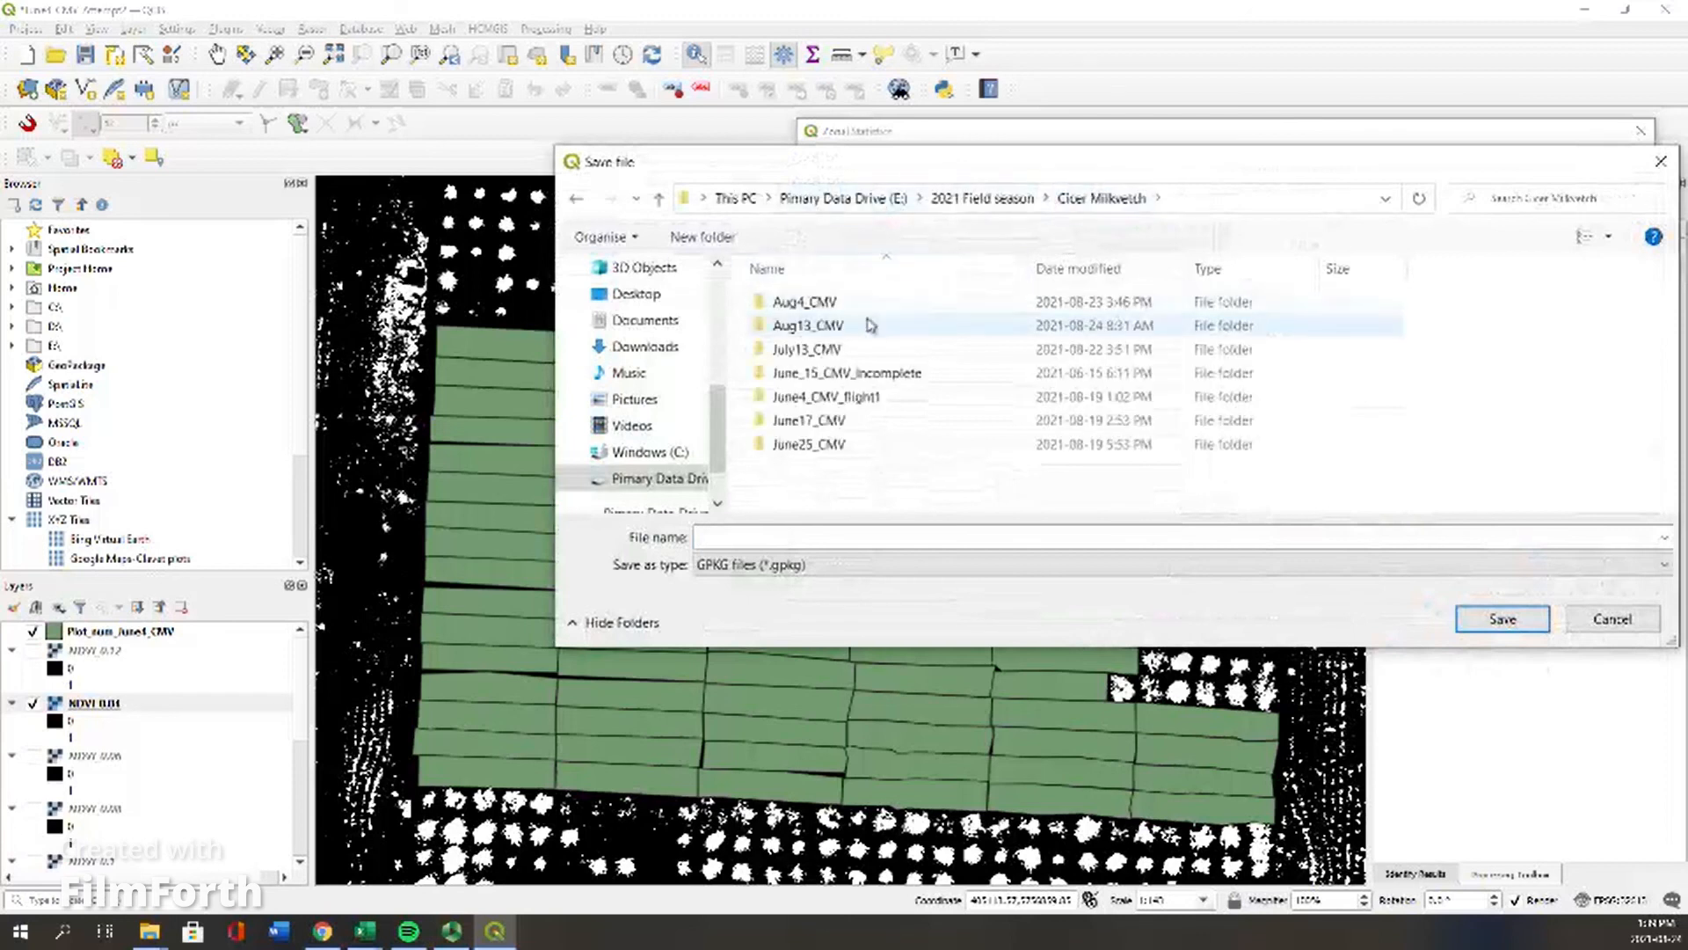
double_click(845, 398)
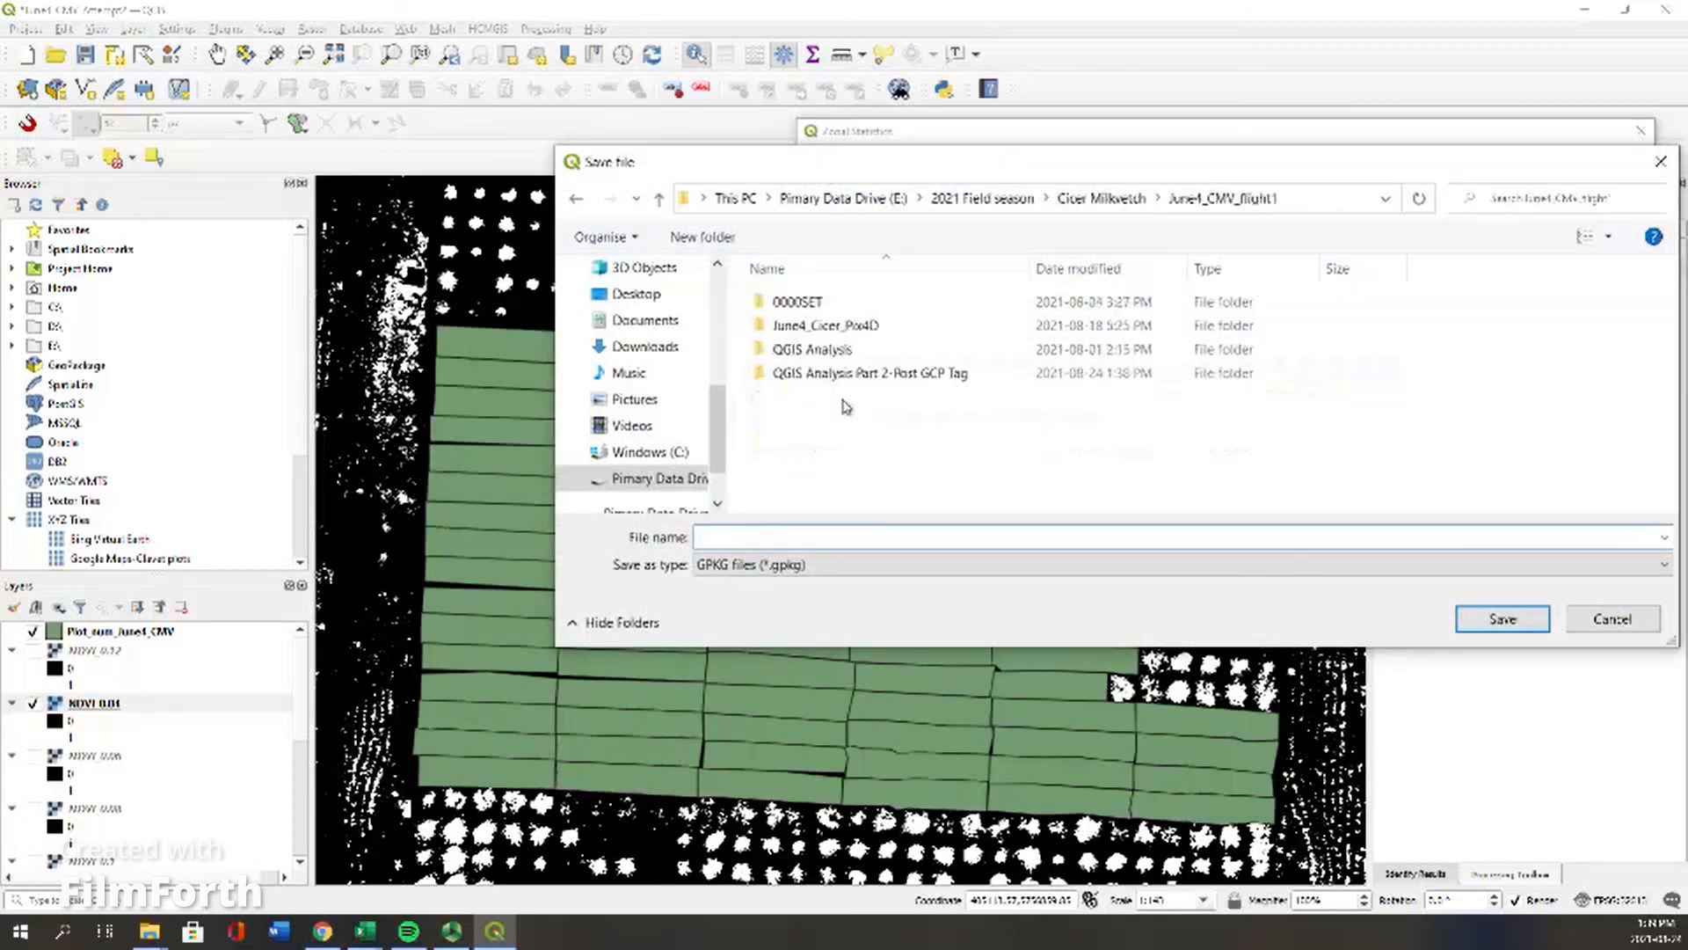
double_click(837, 375)
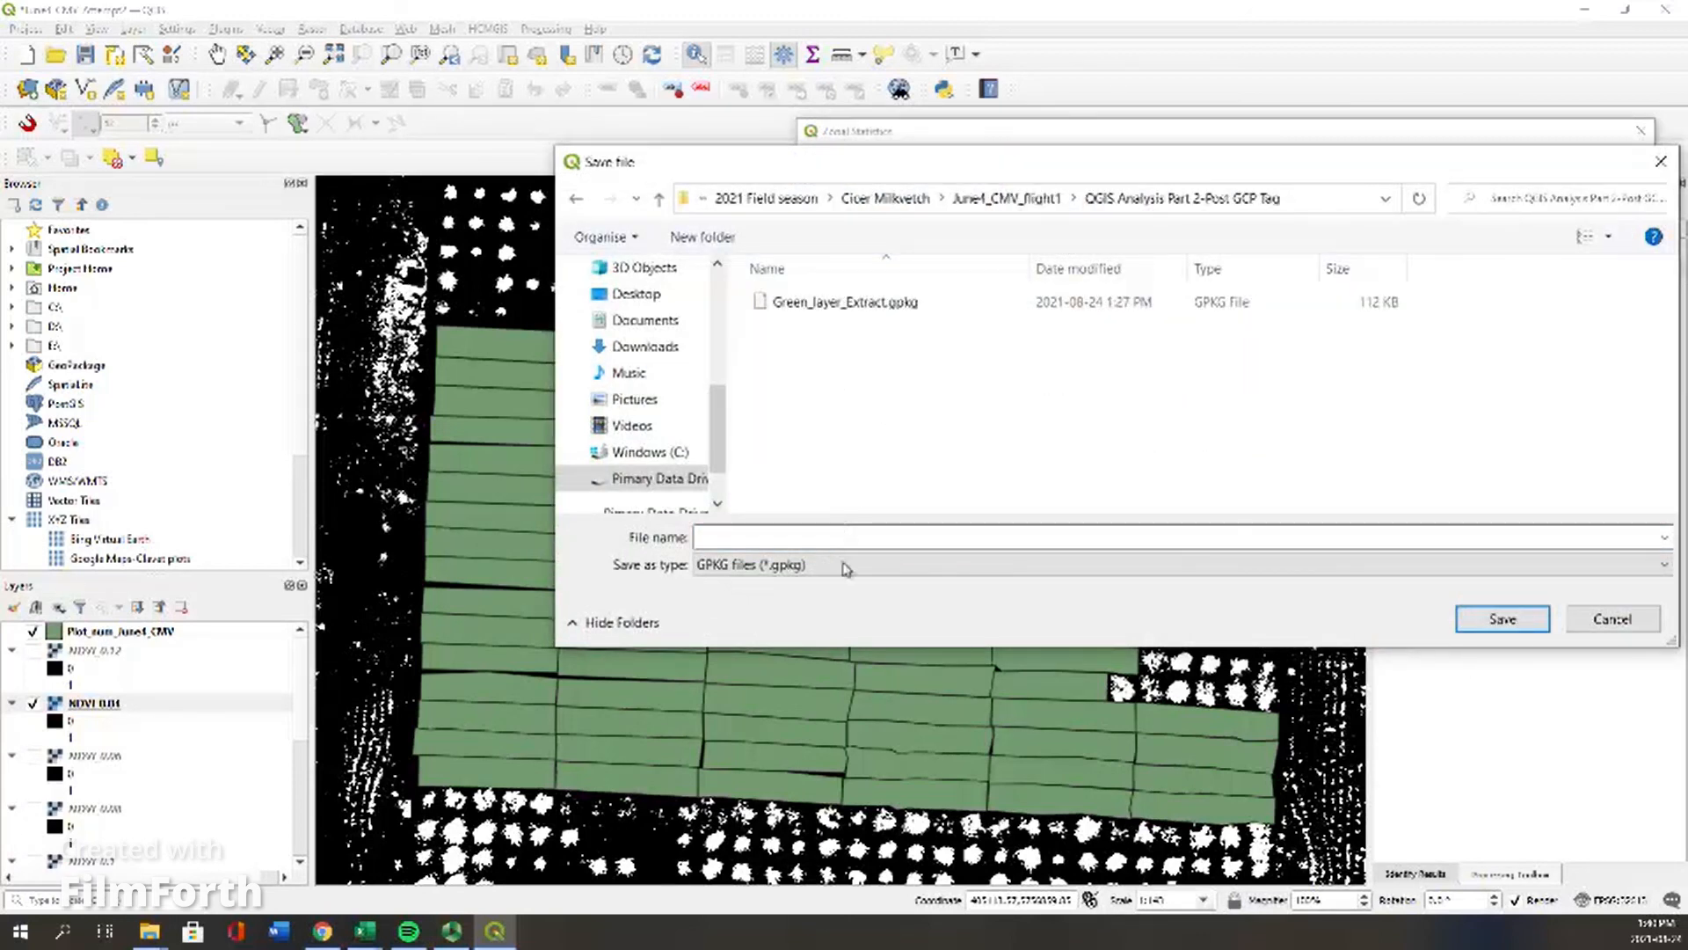
type("N")
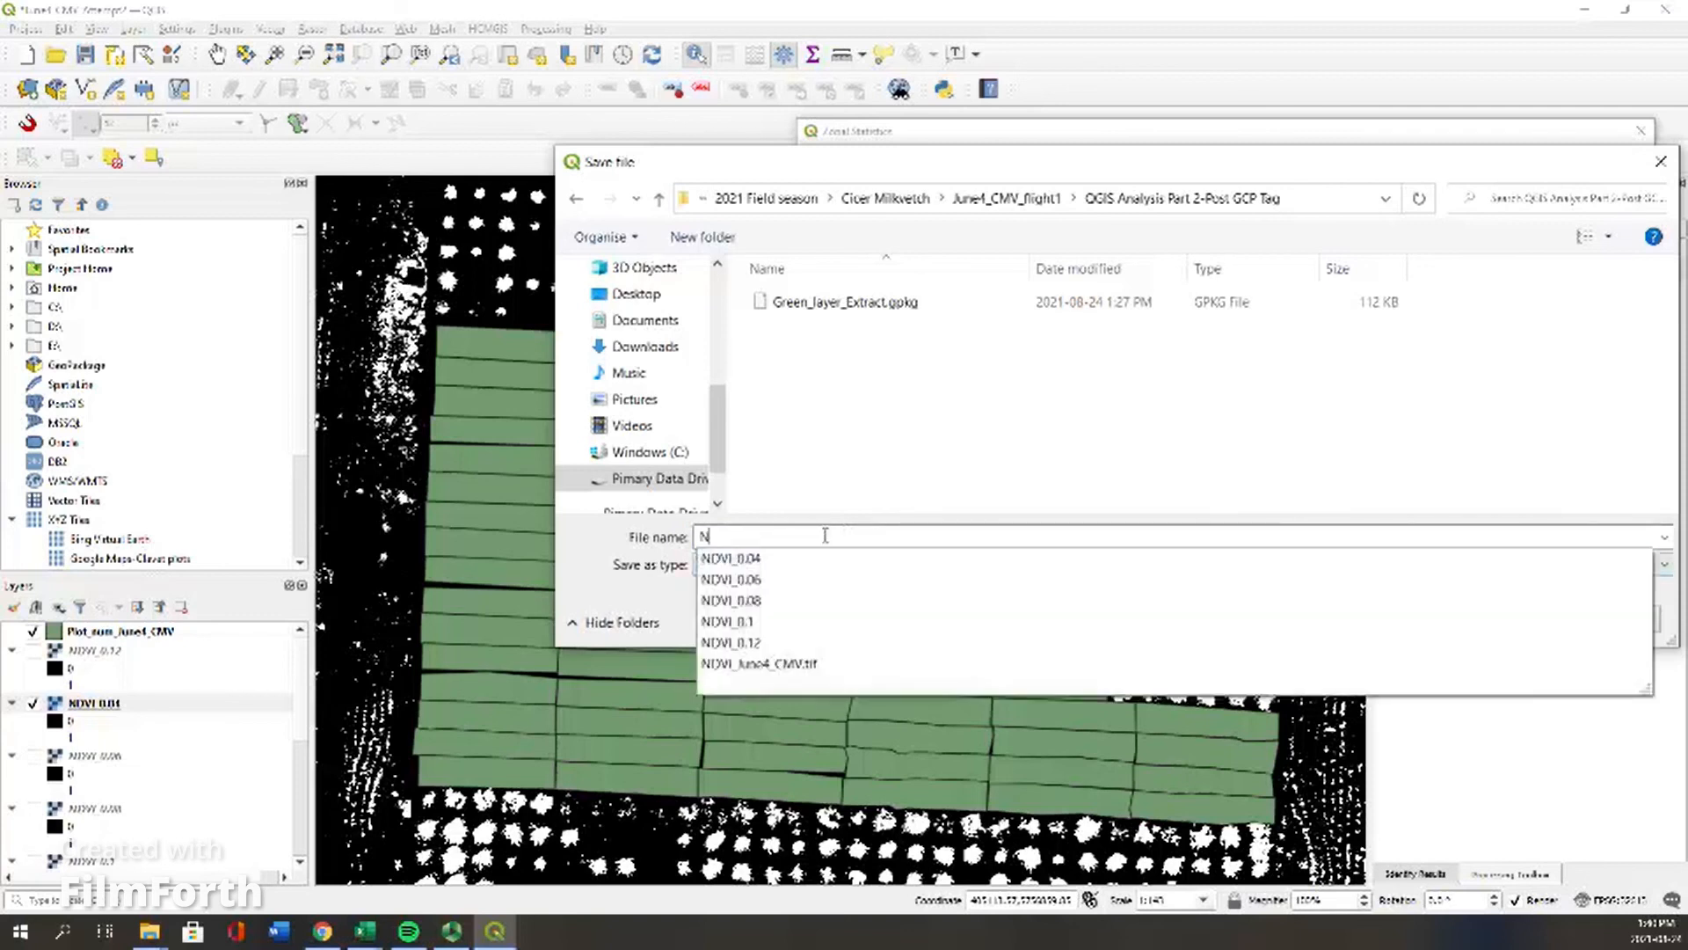
type("DVI_")
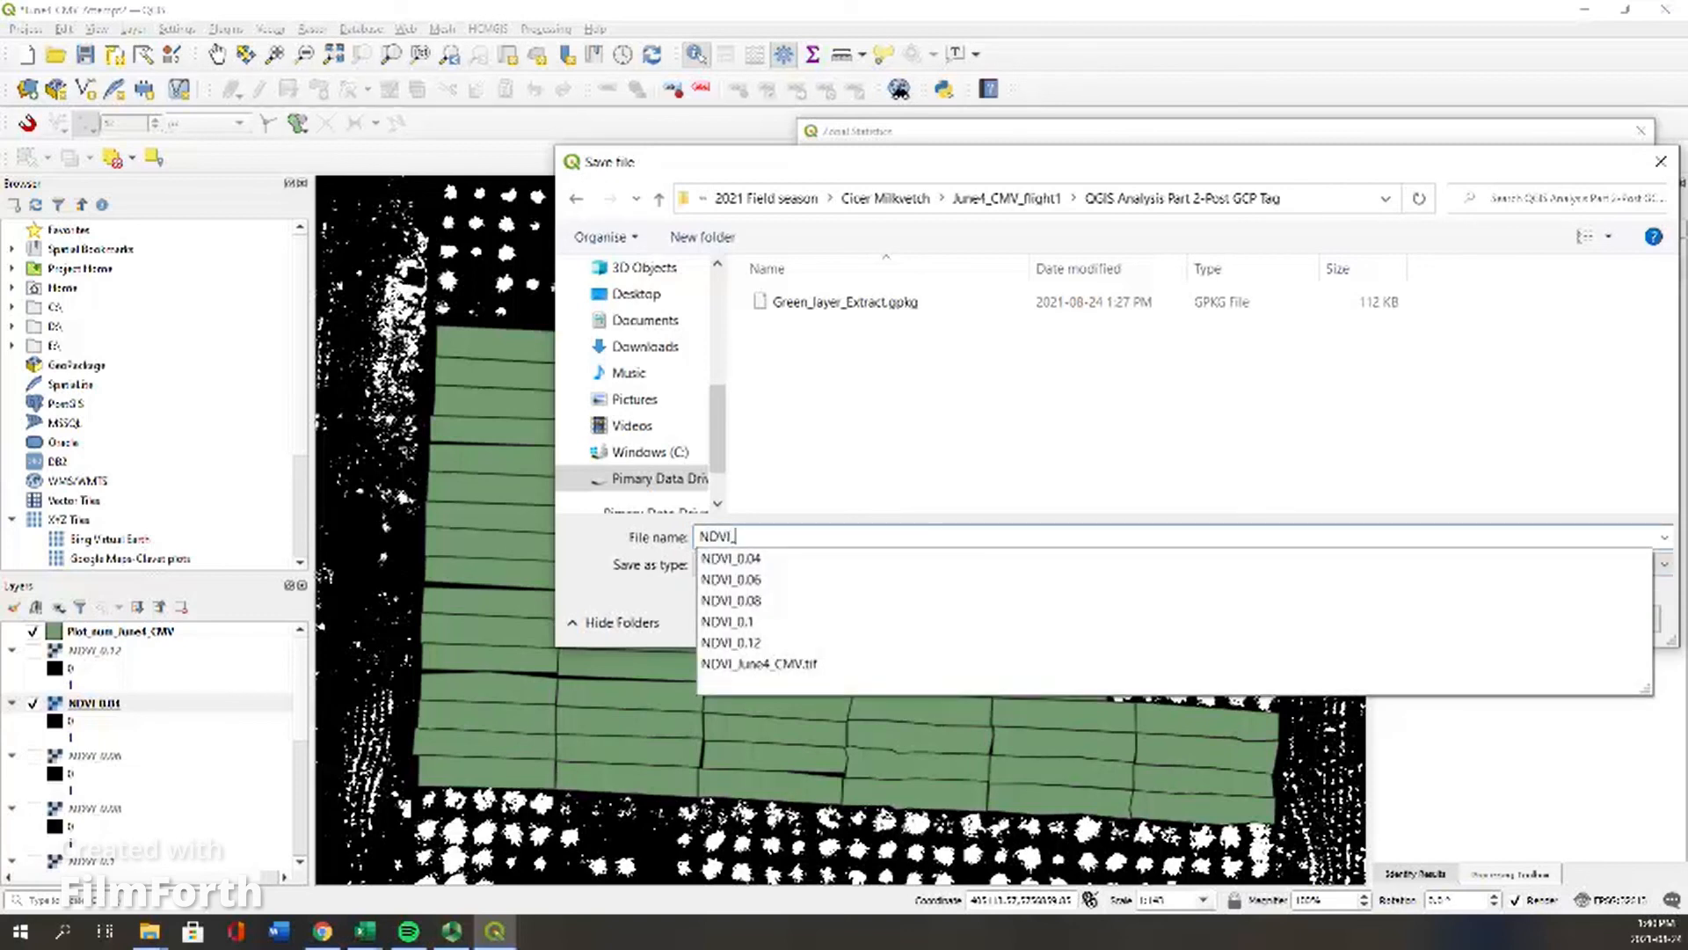
type("0.0")
left_click(825, 536)
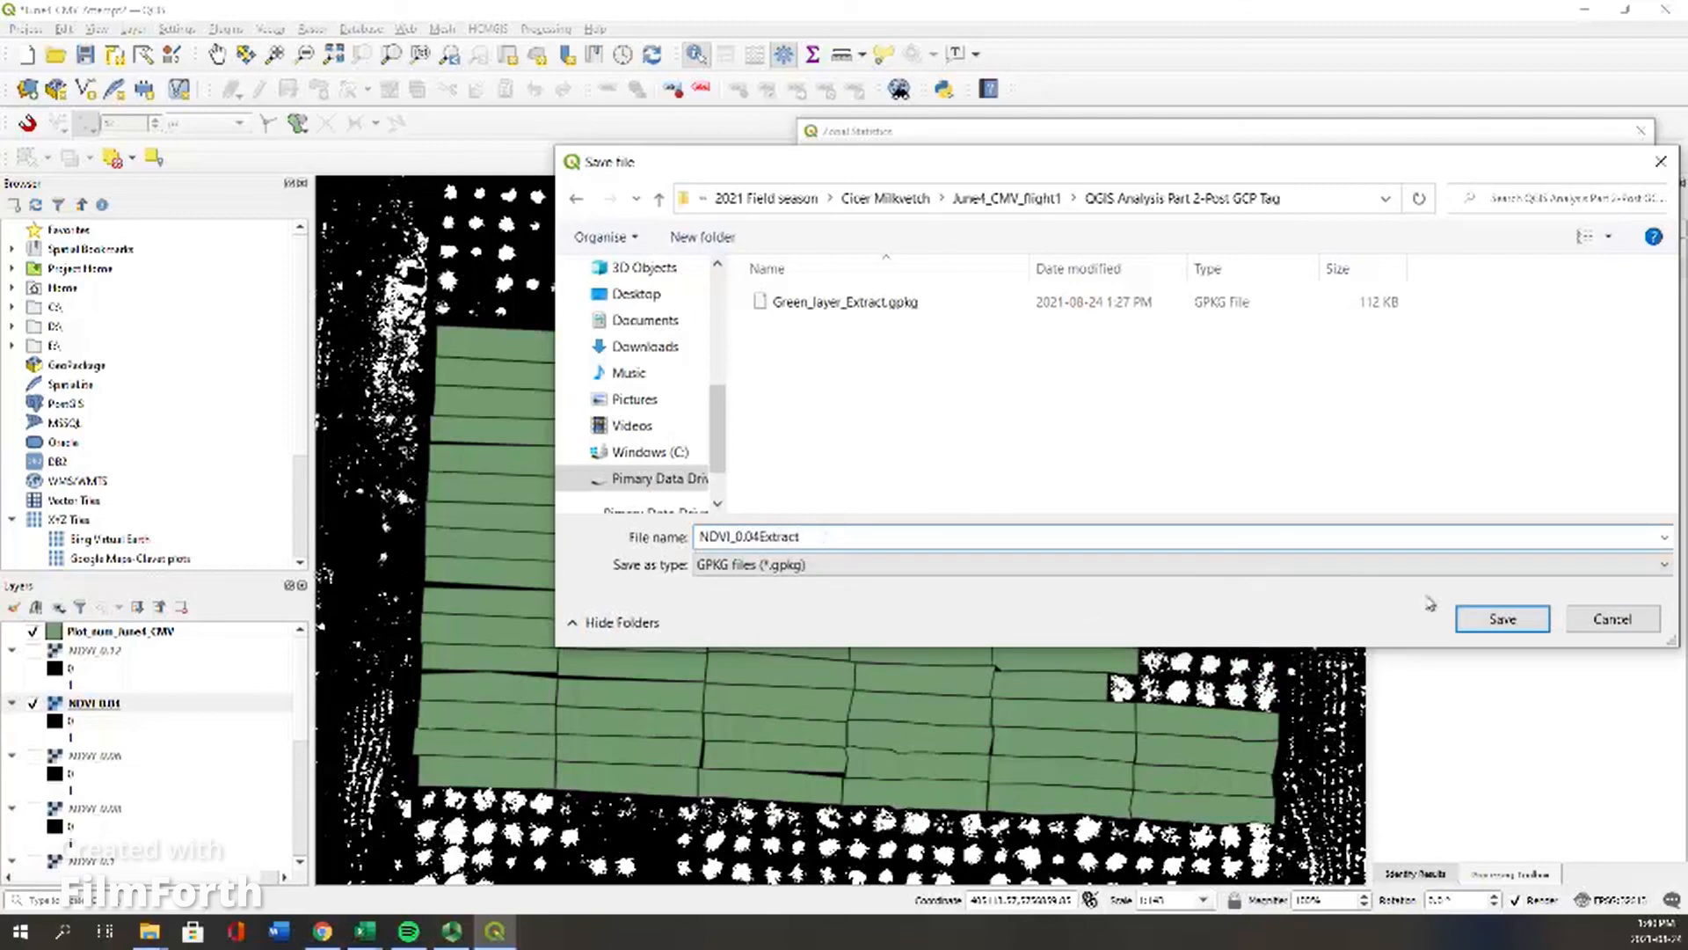
left_click(1501, 621)
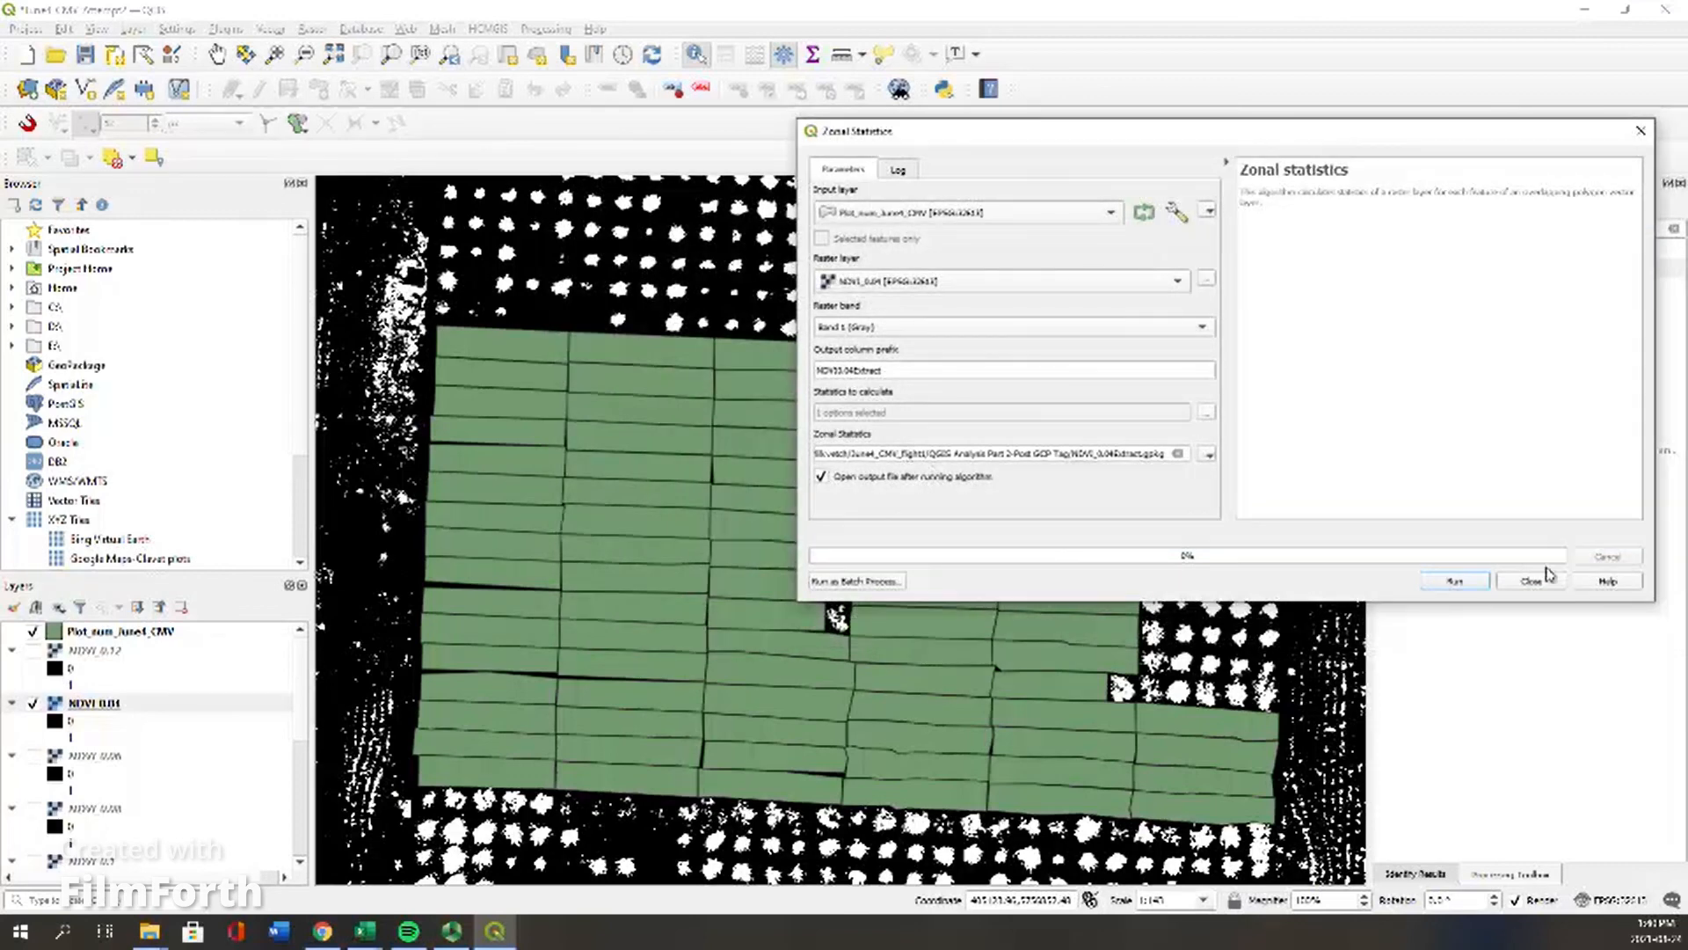
left_click(1455, 581)
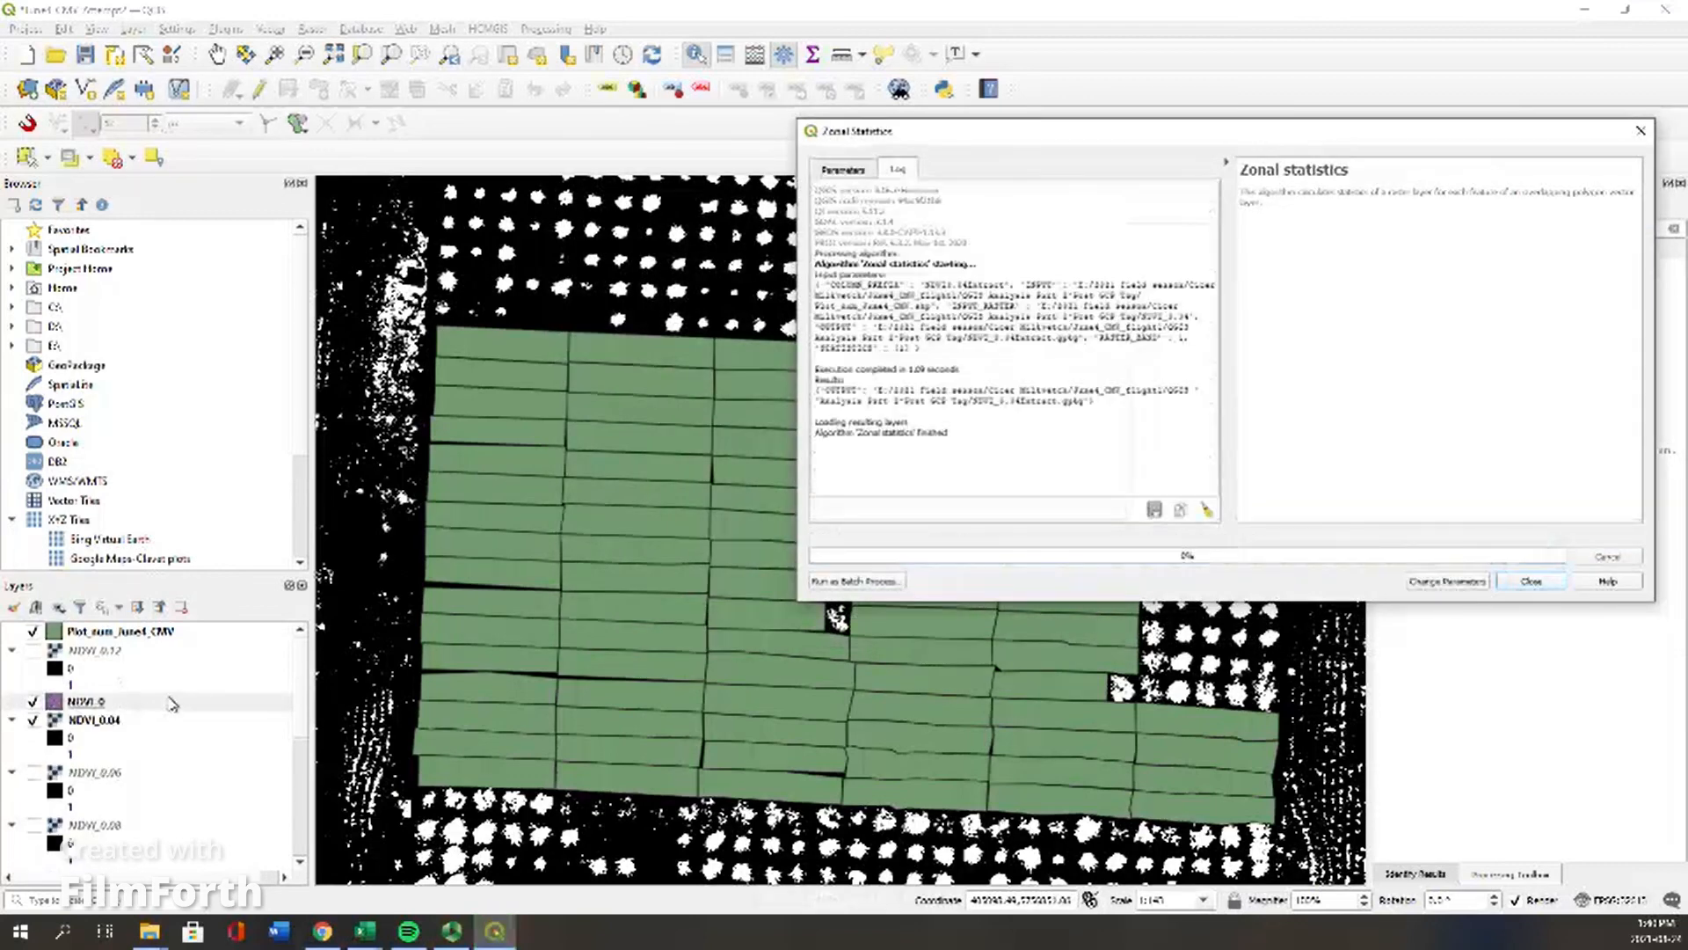
left_click(1532, 581)
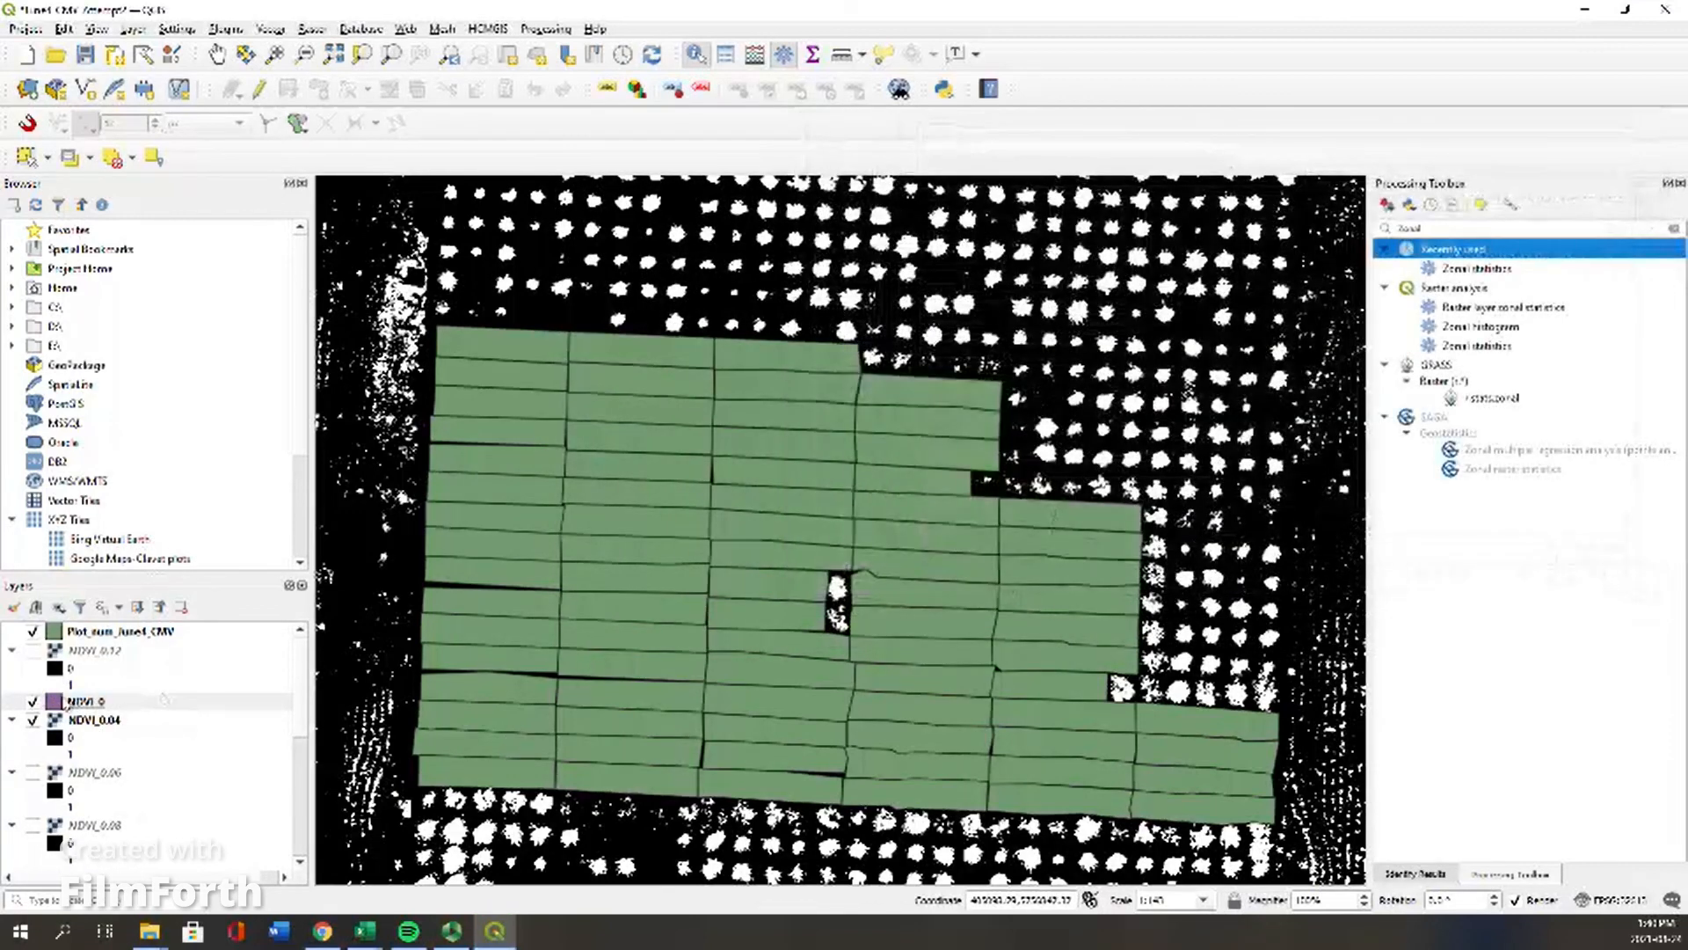
Step: Rename the new zonal statistics polygon layer NDVI_0 to NDVI_0.04 in its layer properties
right_click(162, 699)
left_click(163, 692)
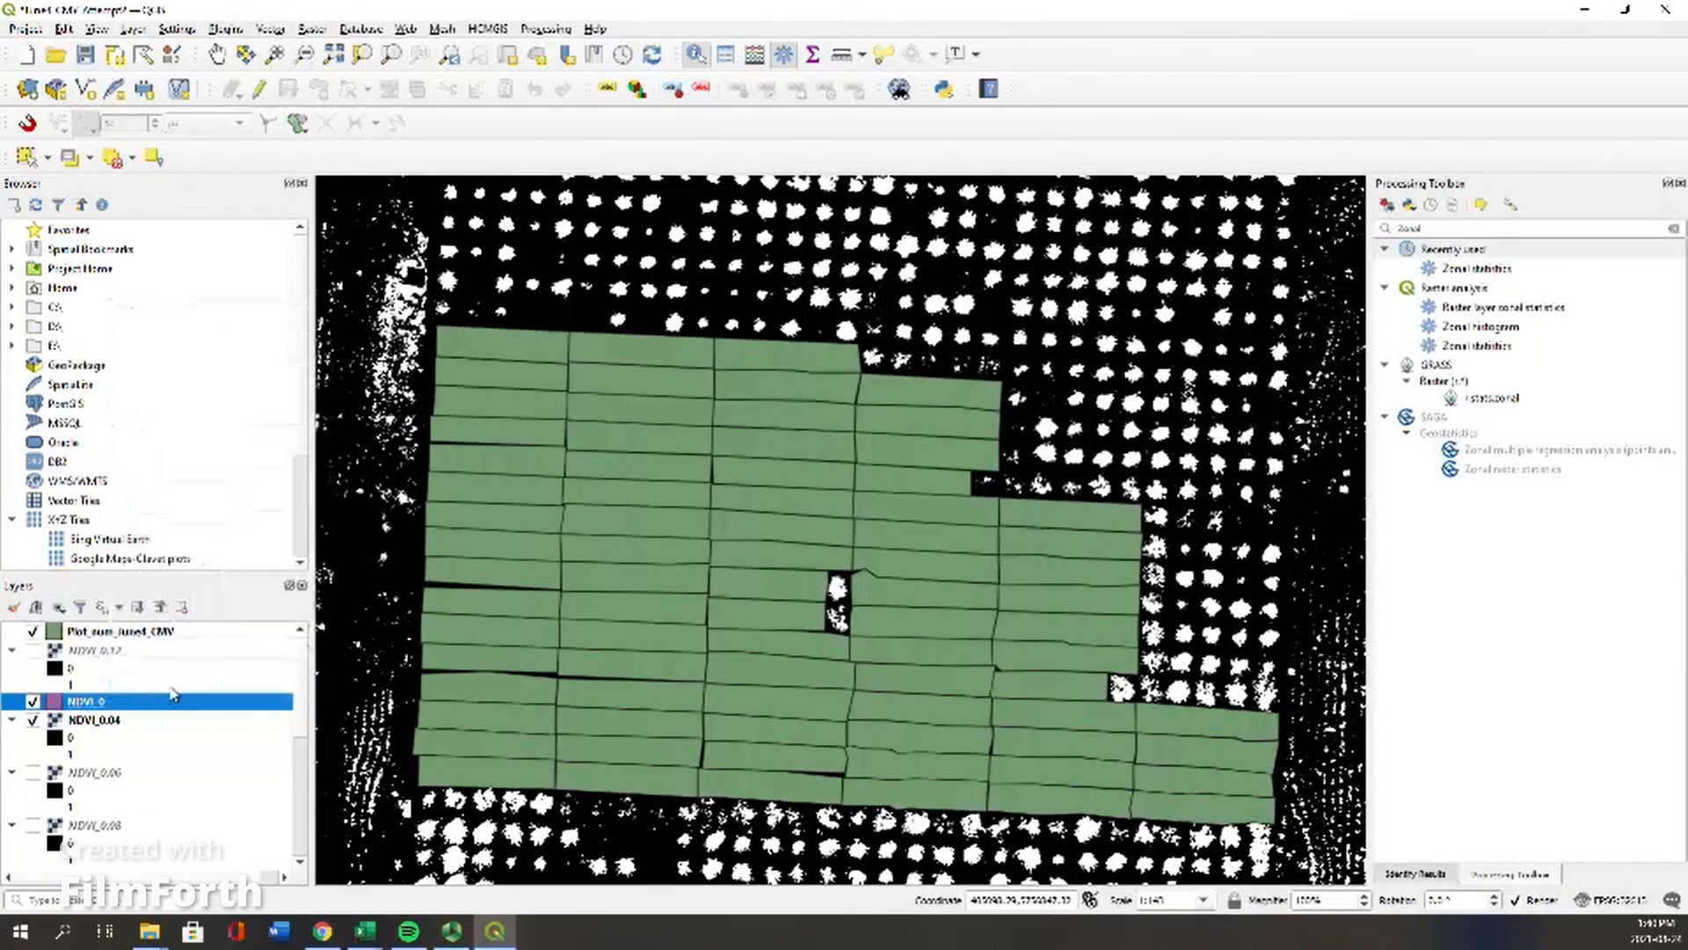
left_click(957, 219)
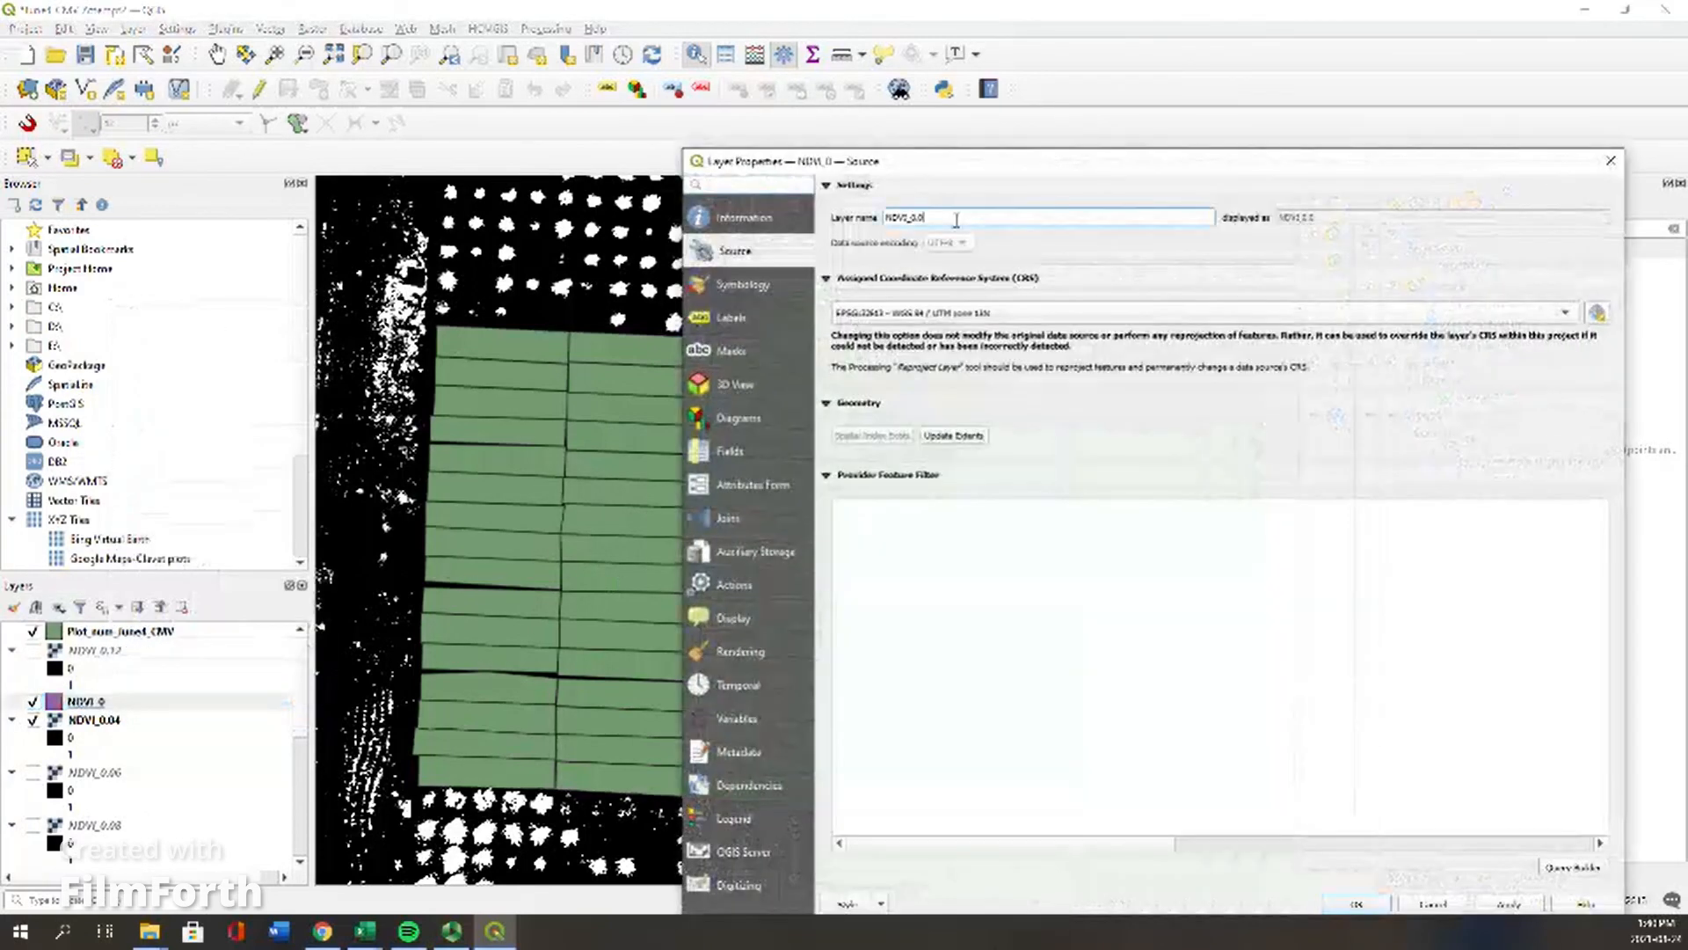
left_click(1508, 904)
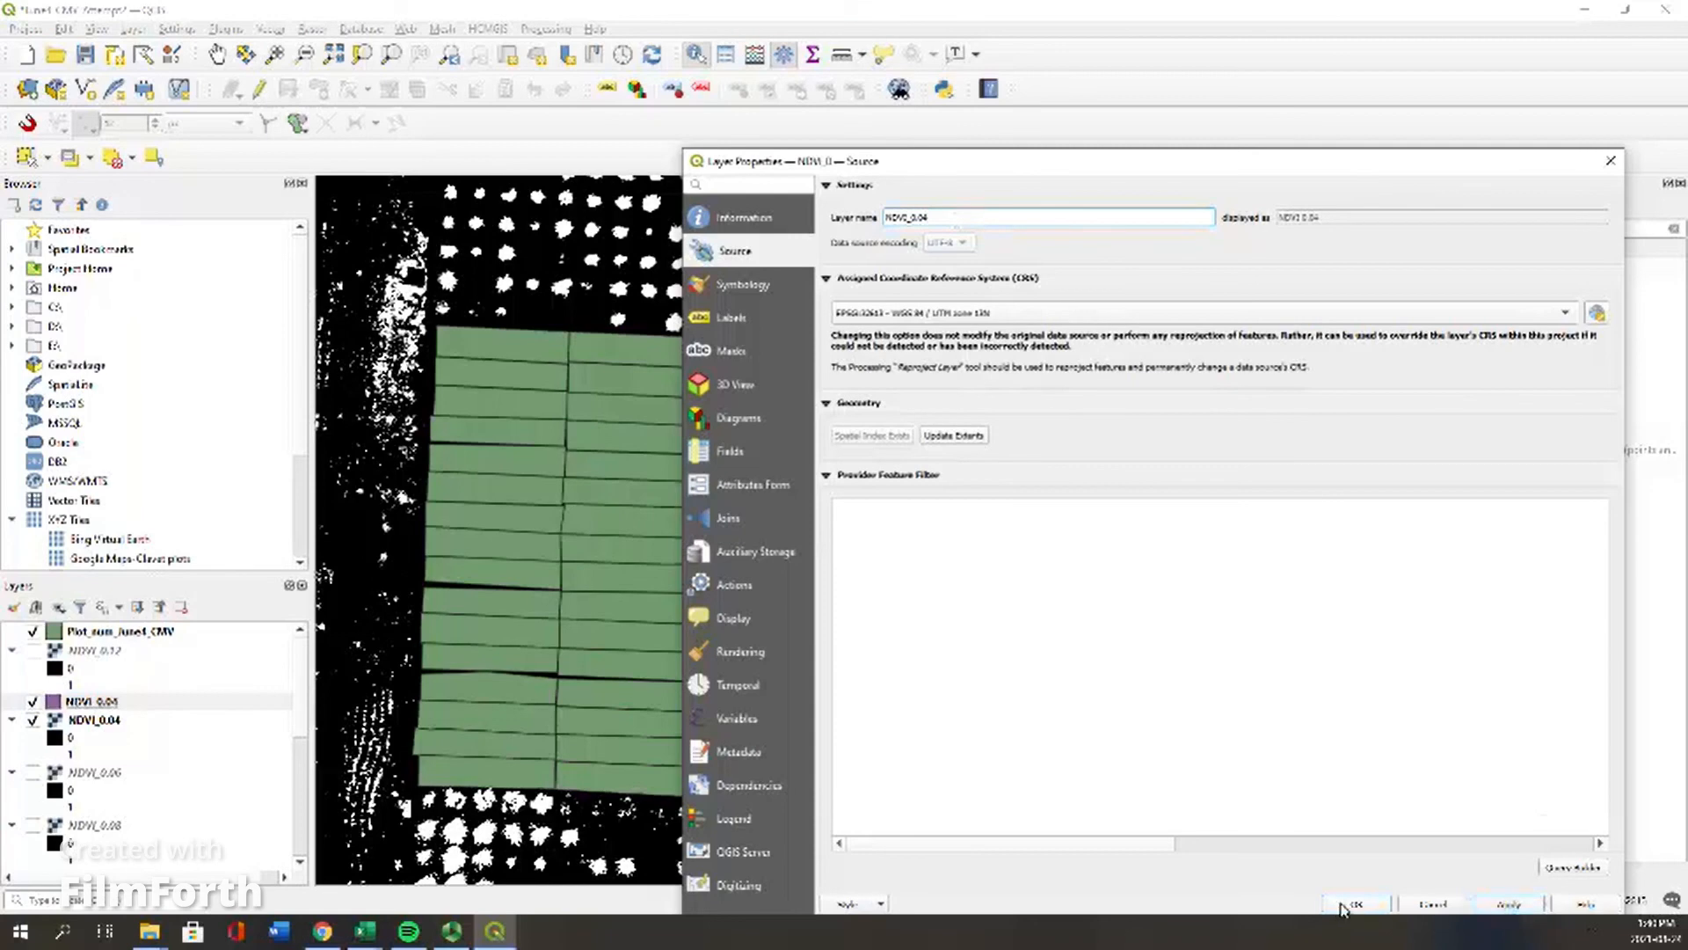
left_click(1357, 904)
Step: Open the attribute table of the NDVI_0.04 polygon layer, display it in table view, and sort the records by id in ascending order
right_click(103, 702)
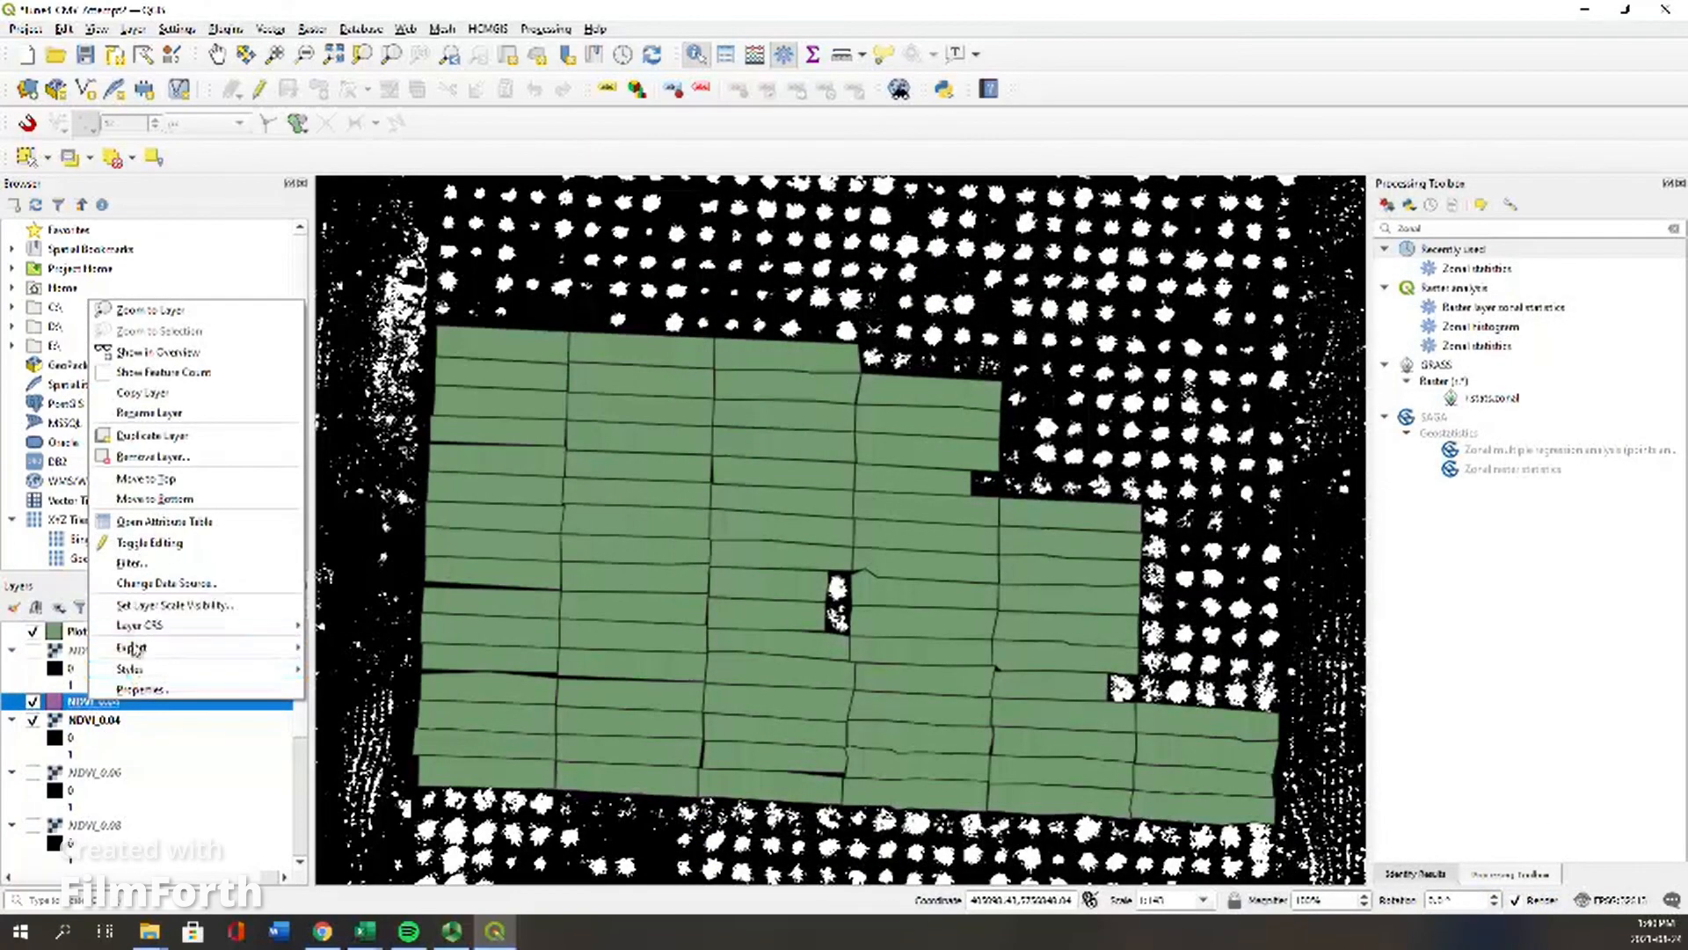
left_click(239, 519)
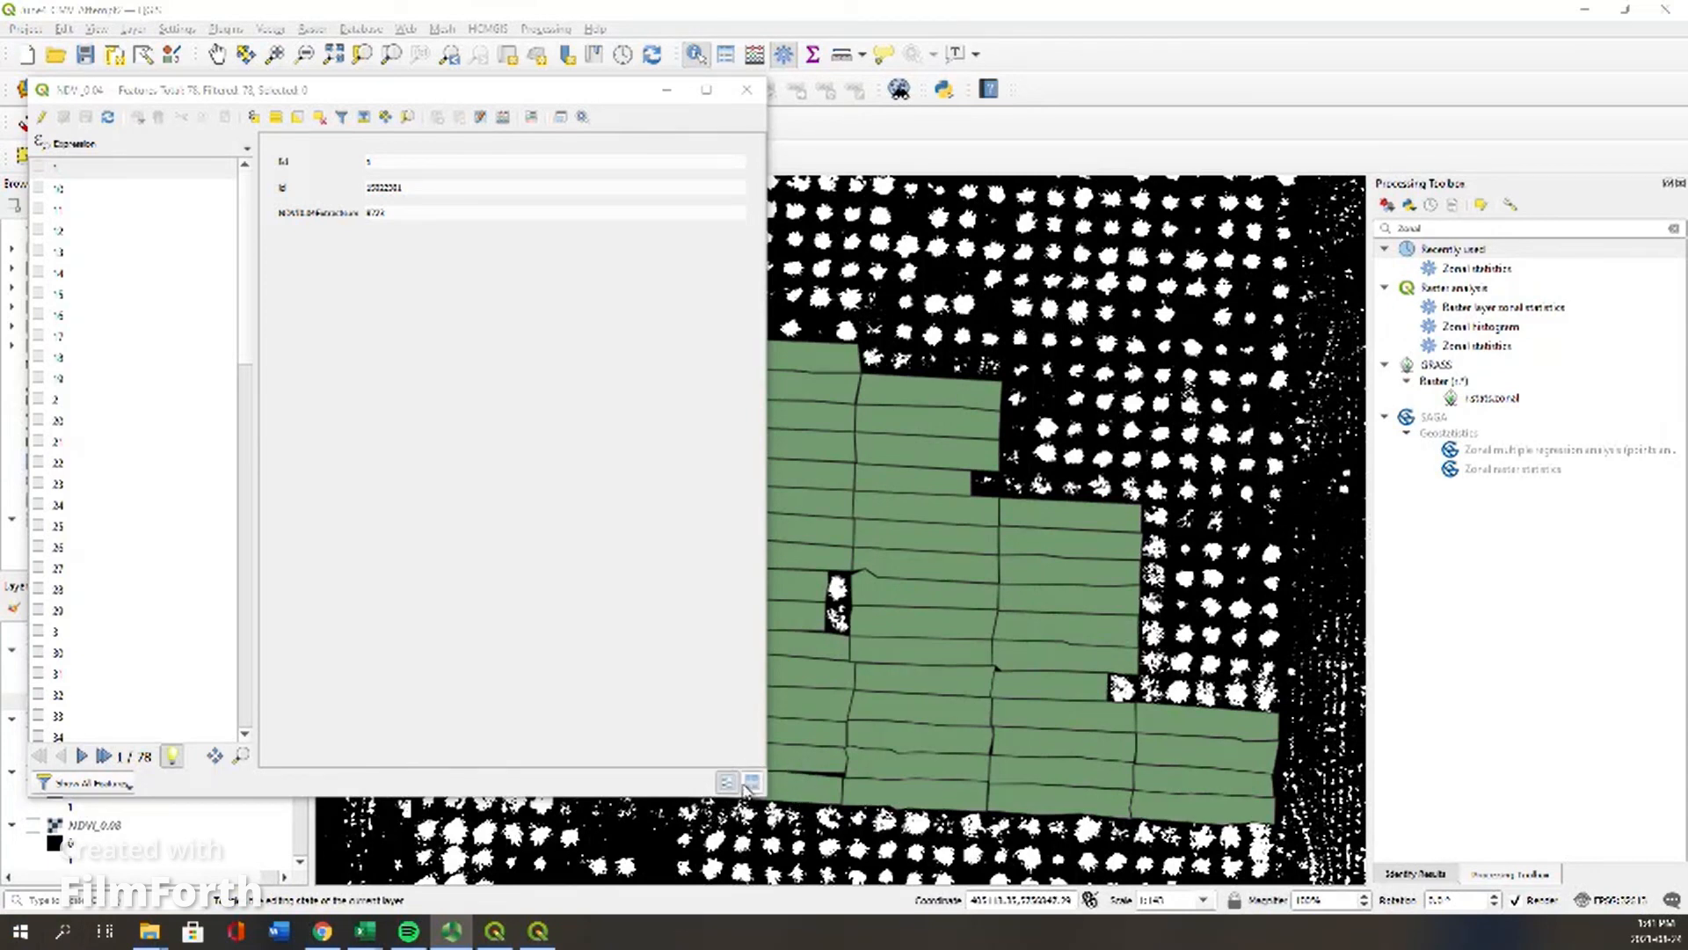
left_click(749, 783)
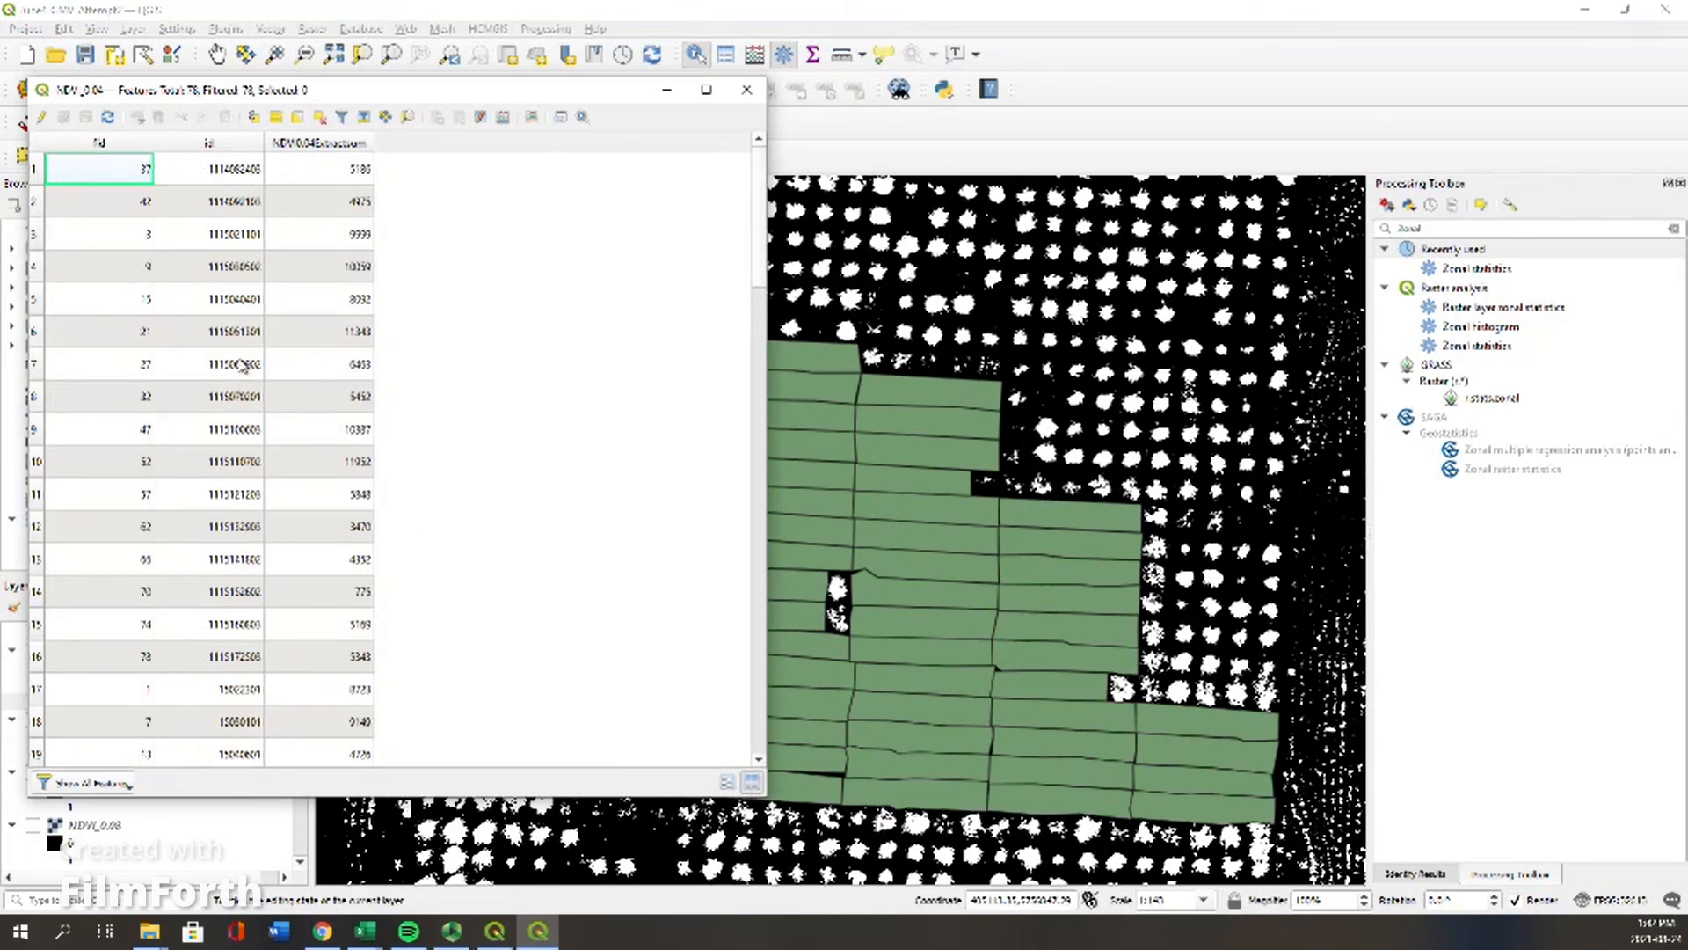
left_click(246, 150)
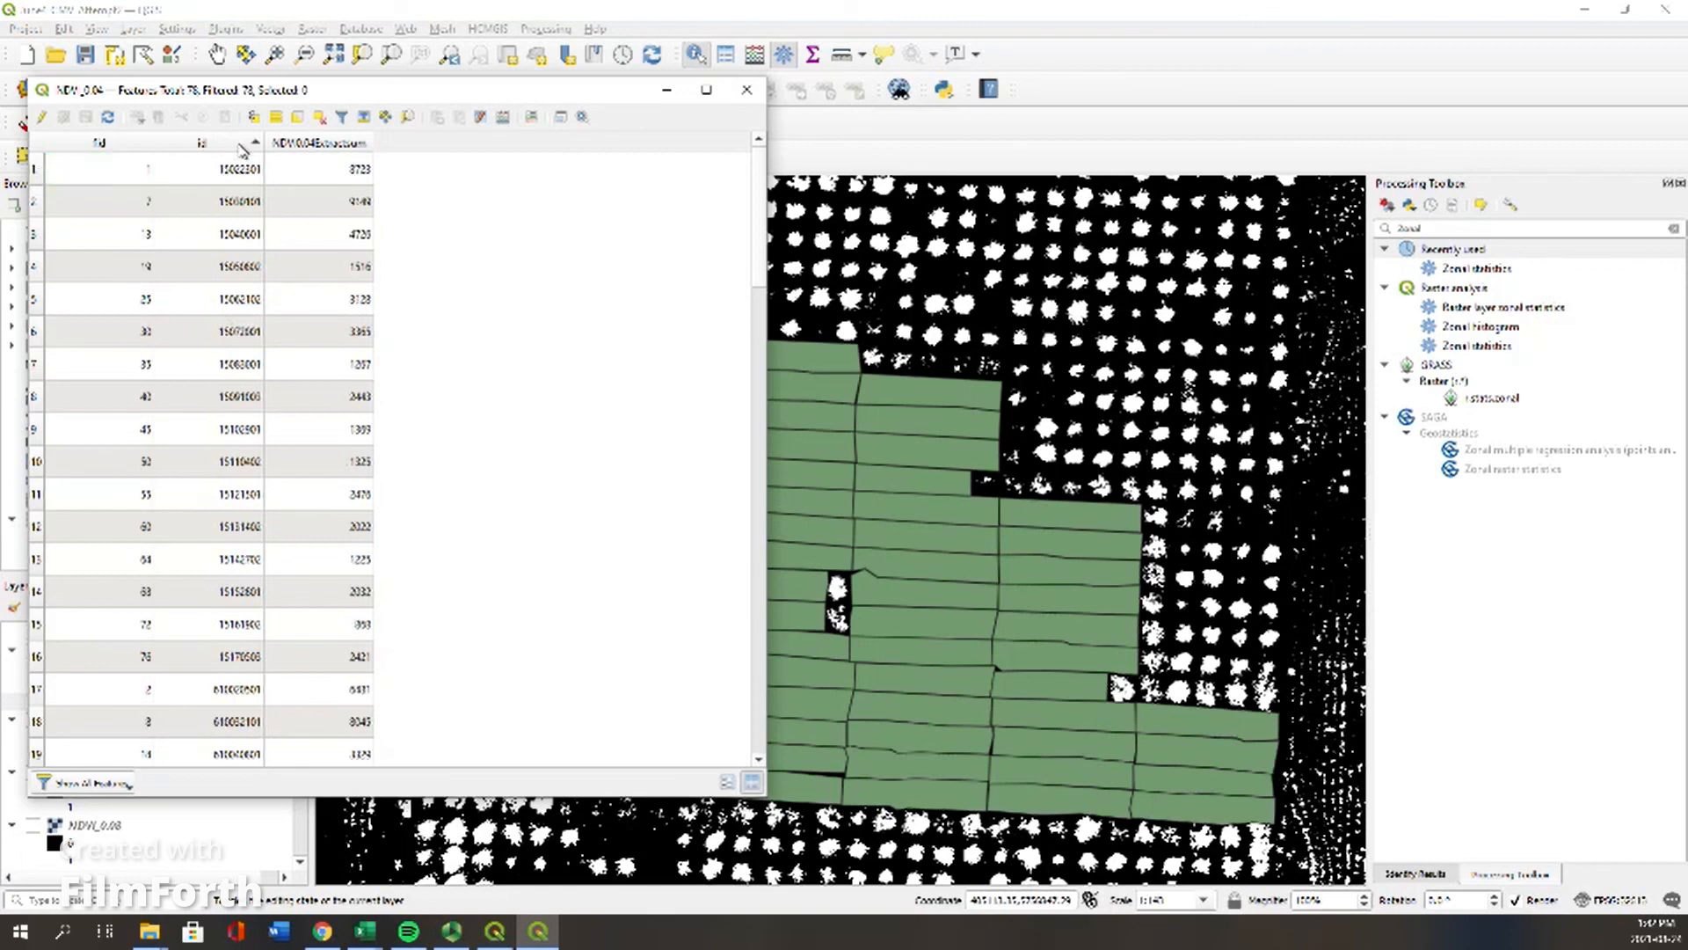